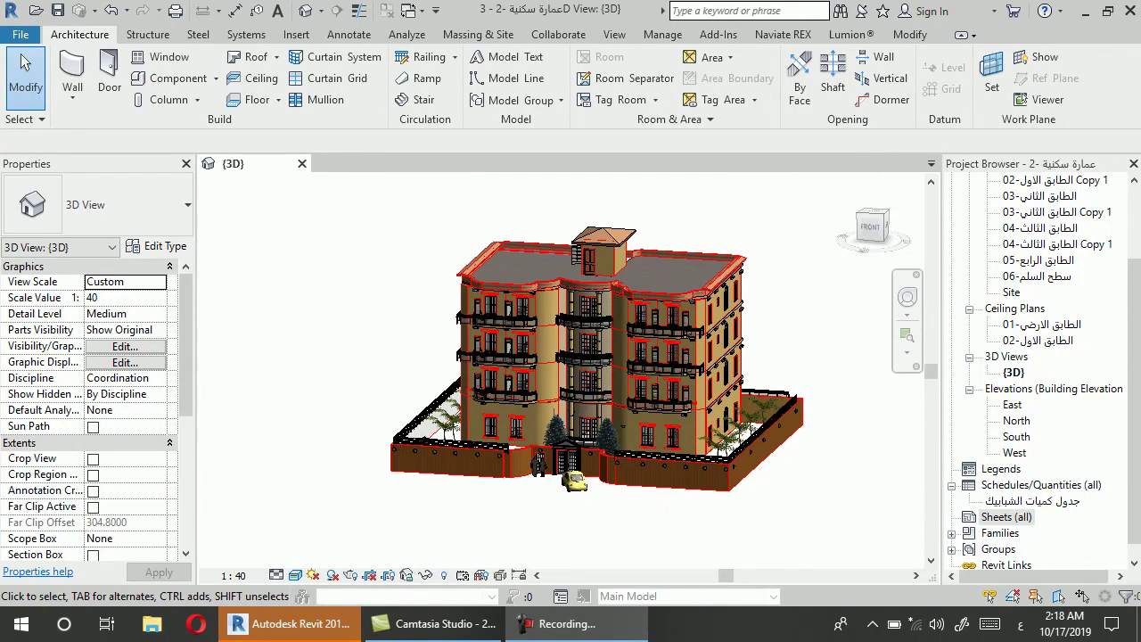
Open floor plans 01-الطابق الارضي and 02-الطابق الاول from the Project Browser
scroll(1034, 374, up, 2)
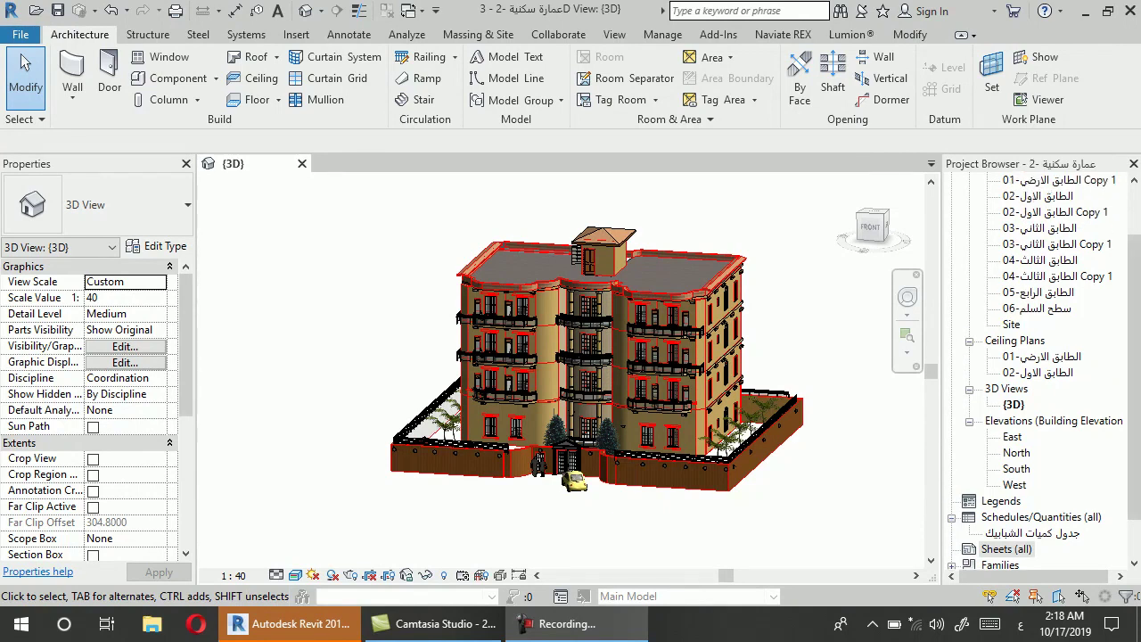
scroll(1034, 375, up, 3)
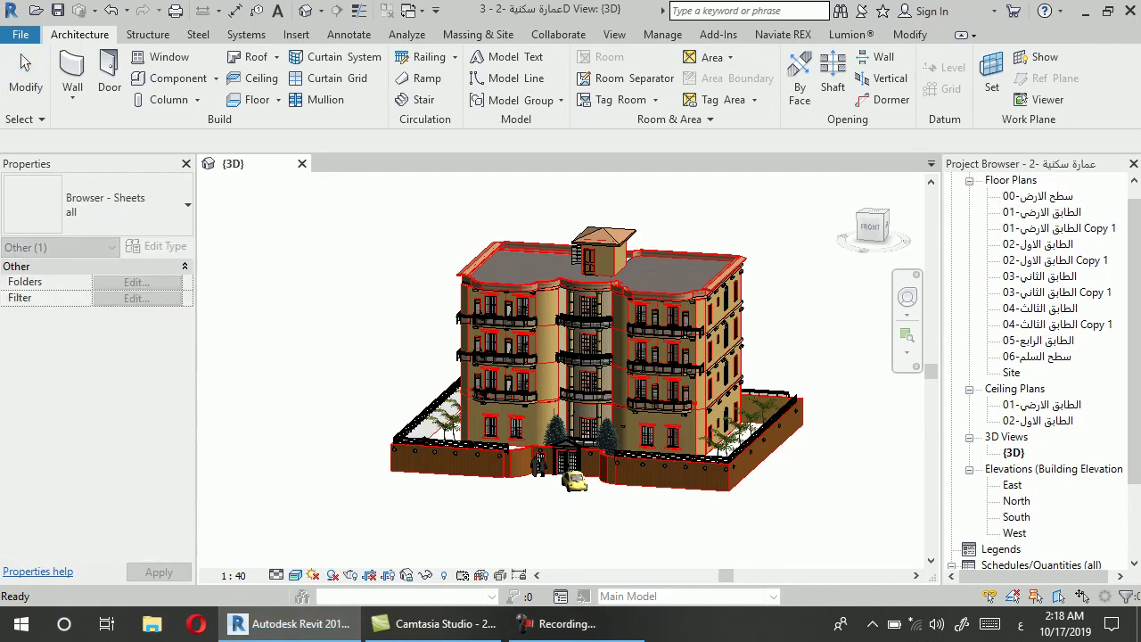
key(Down)
key(Return)
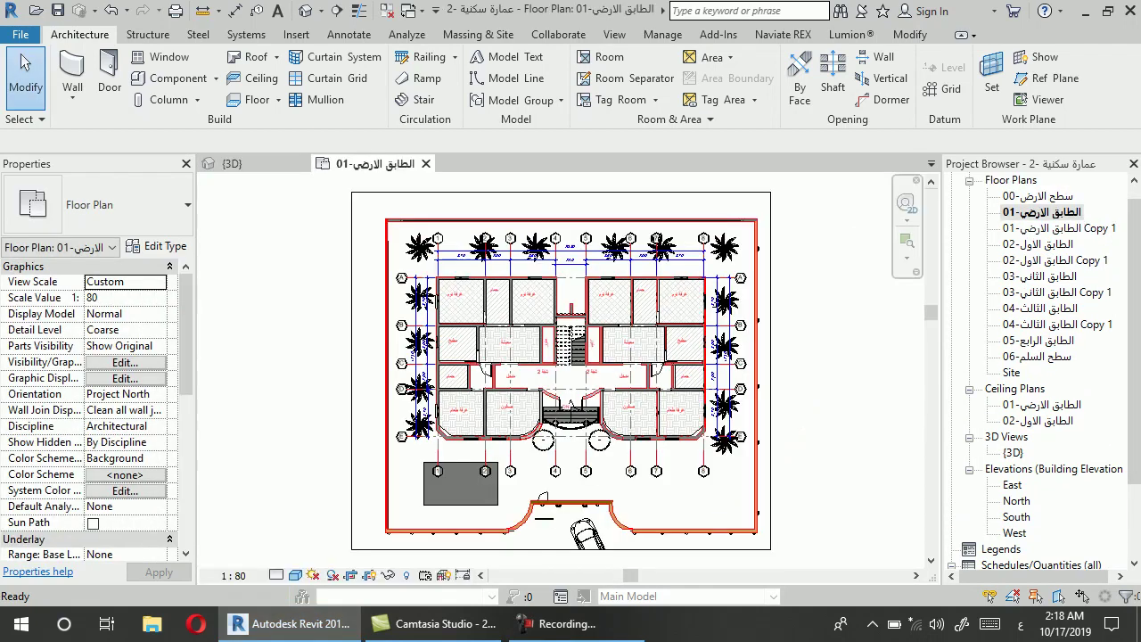
key(Down)
key(Down)
key(Return)
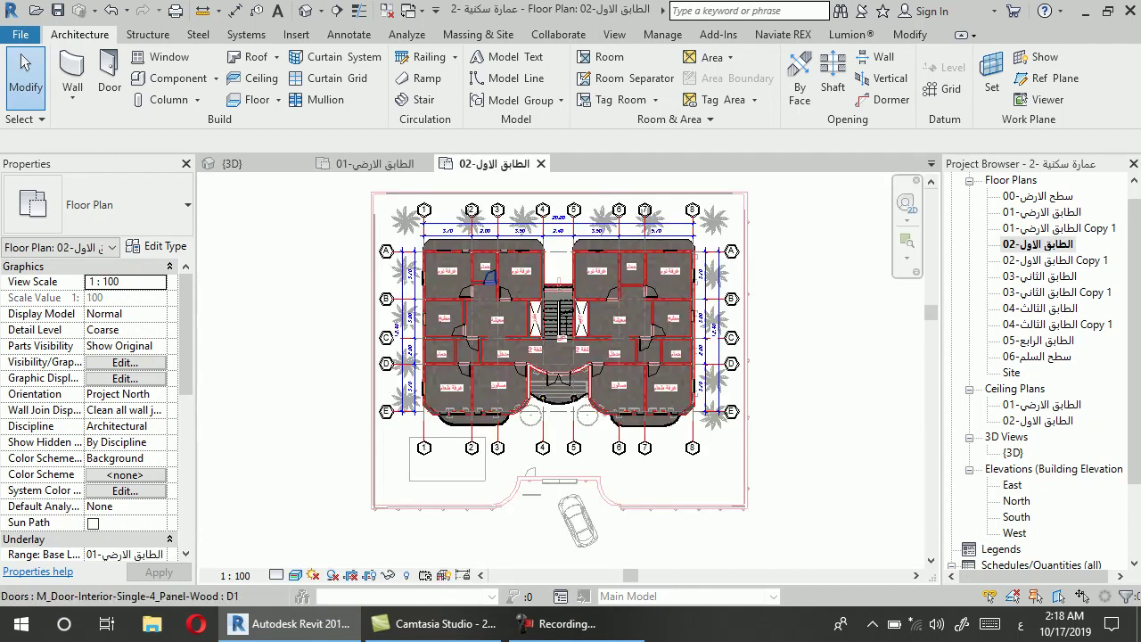
Set the plan's visual style to Hidden Line
scroll(504, 267, up, 2)
click(295, 575)
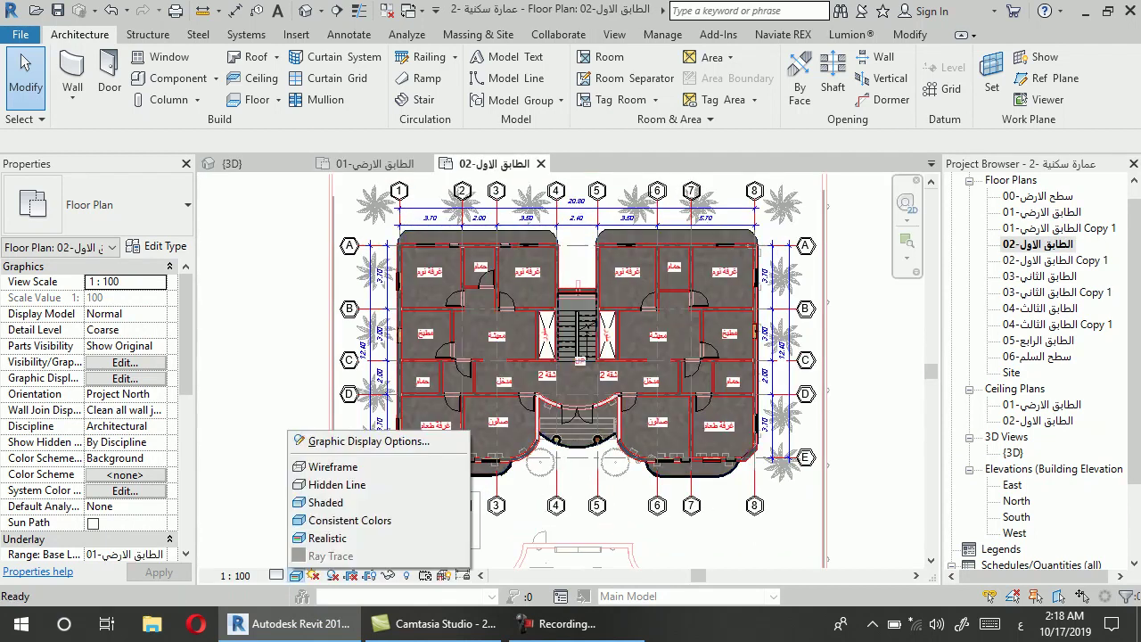
click(332, 484)
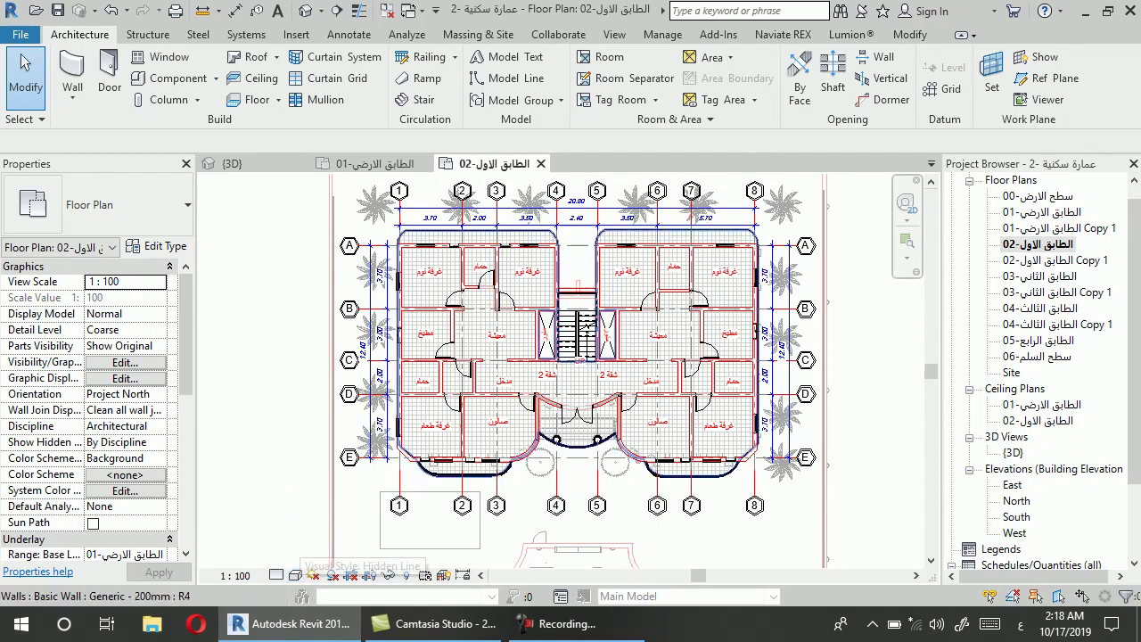
Select all visible room text notes and hide them in the view
scroll(699, 303, up, 1)
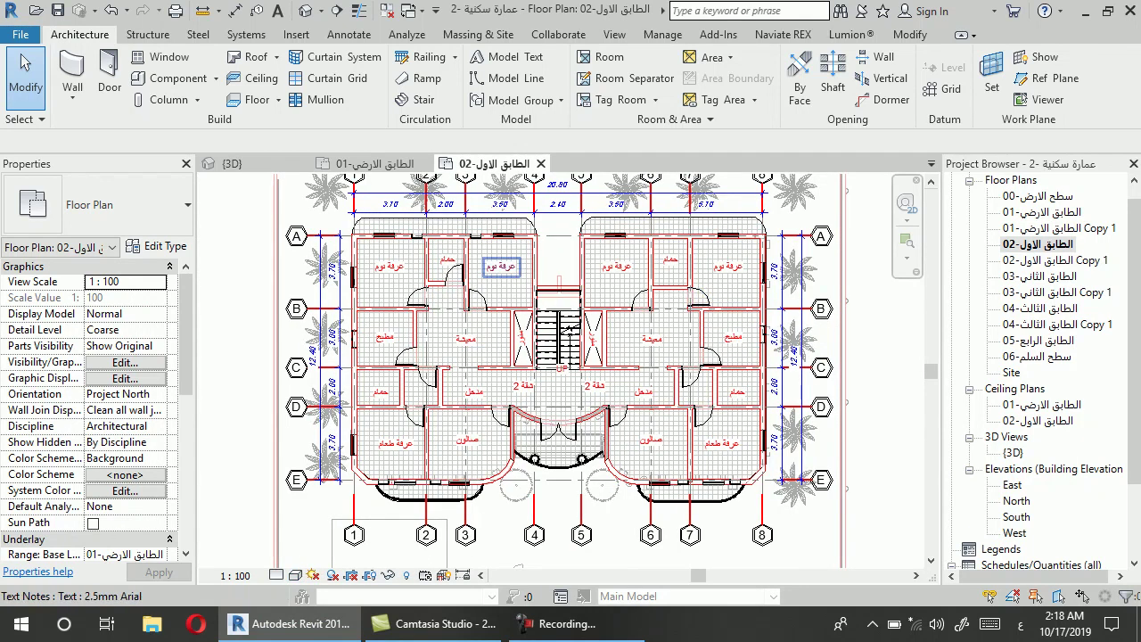
right_click(514, 266)
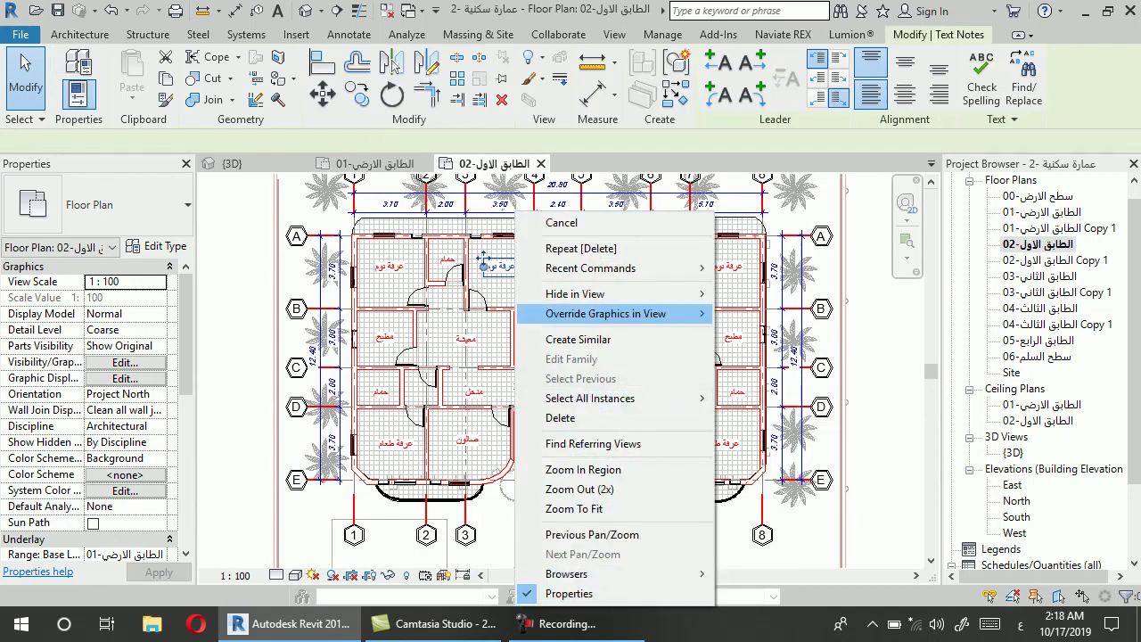
click(763, 293)
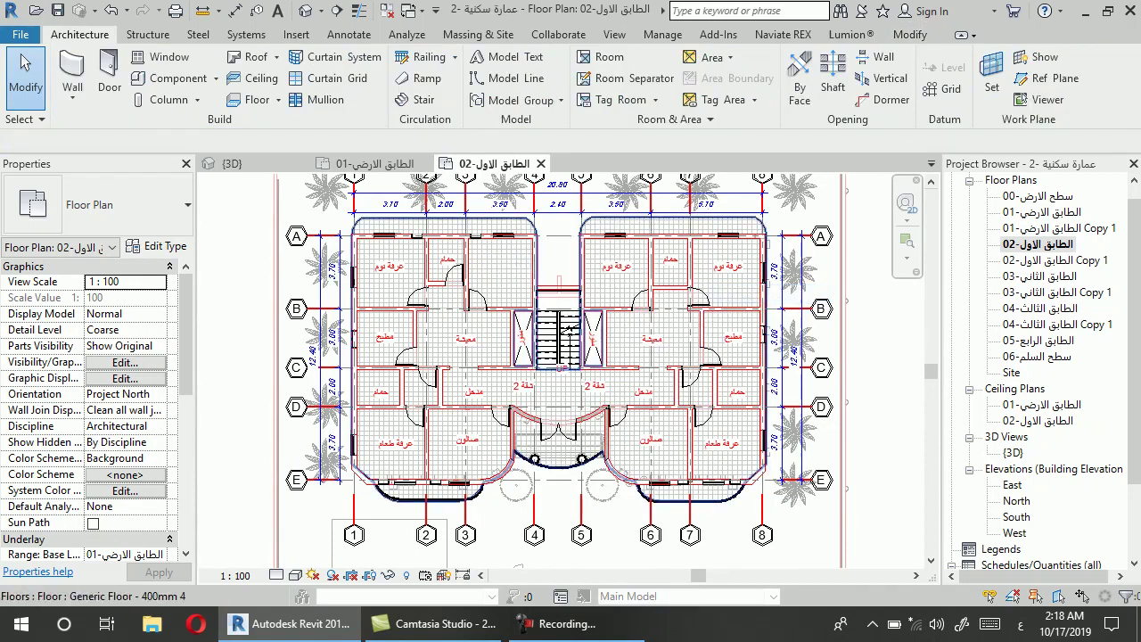
right_click(467, 338)
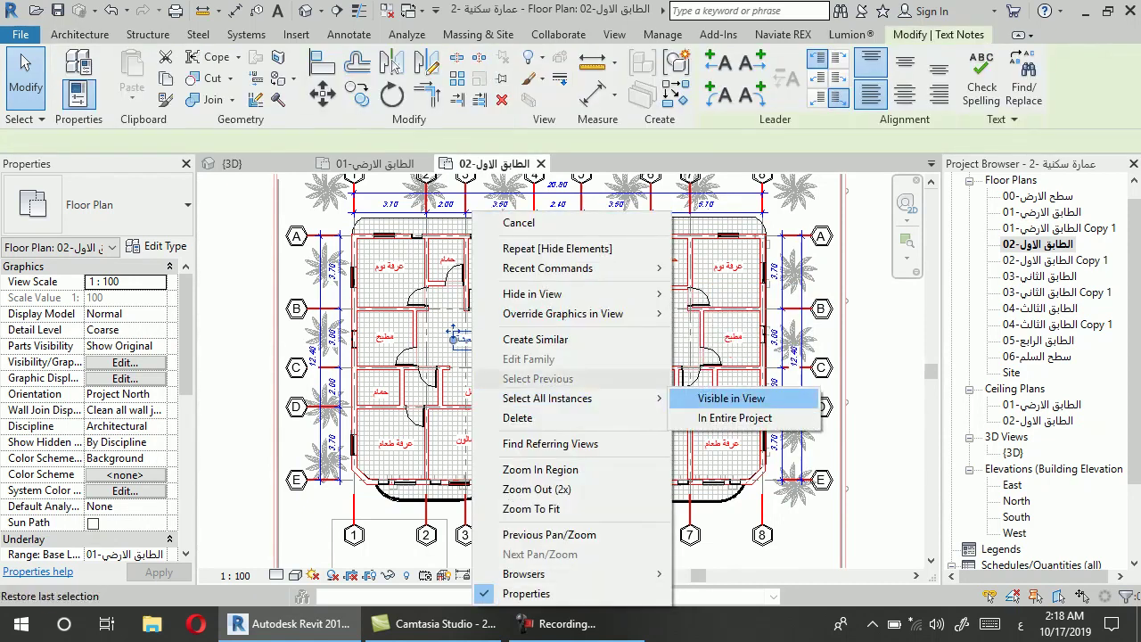
click(713, 313)
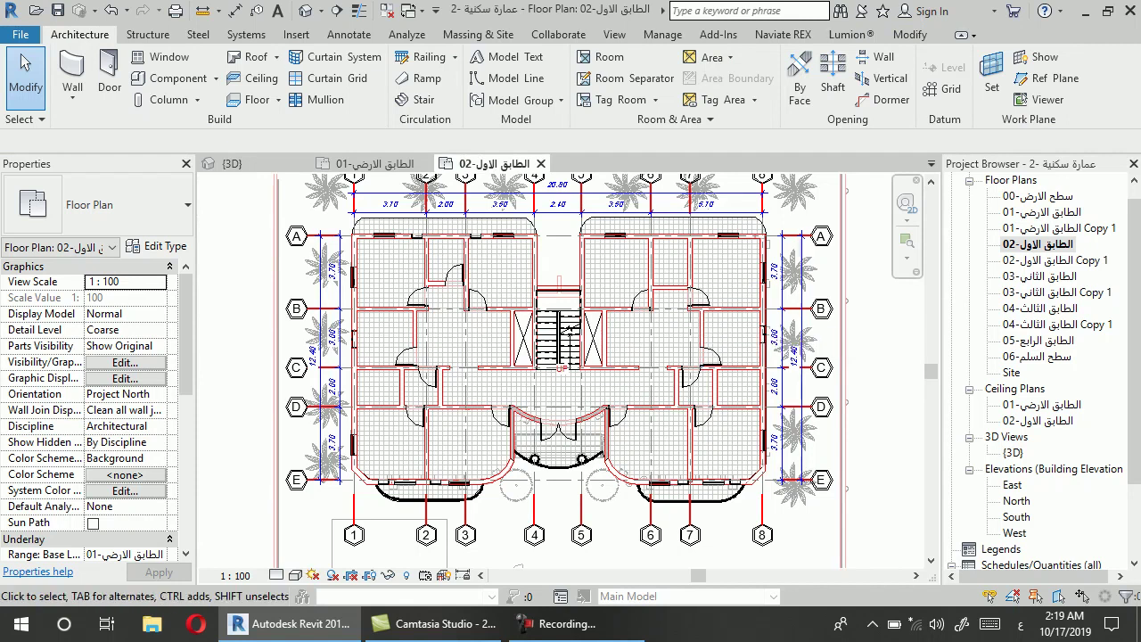
click(349, 34)
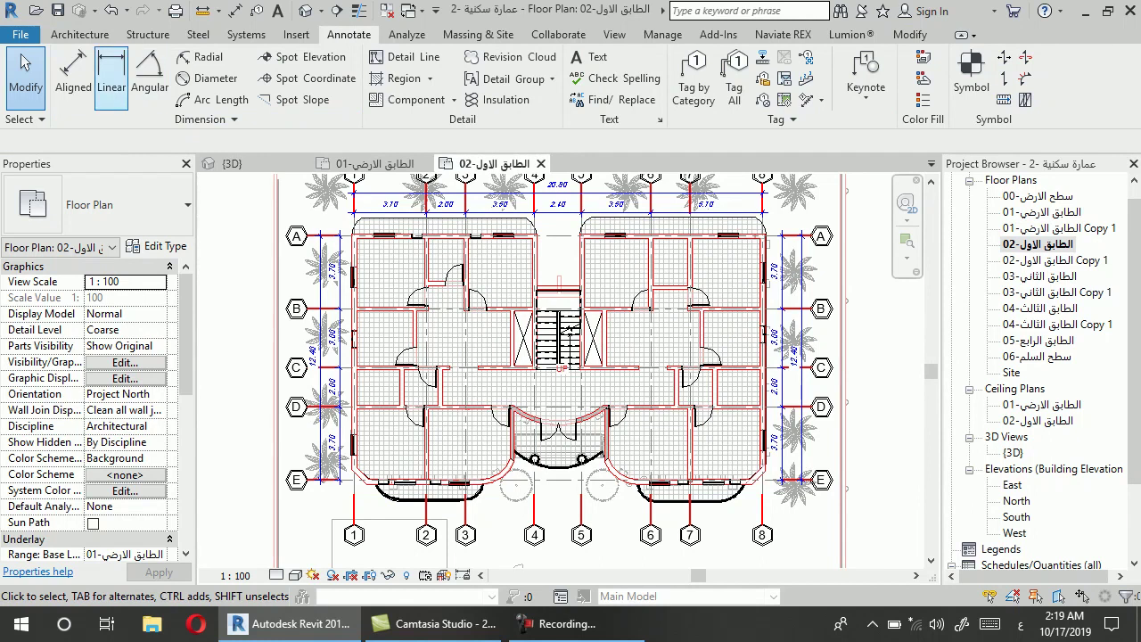
Start the Room command on the 02-الطابق الاول plan
scroll(704, 80, up, 5)
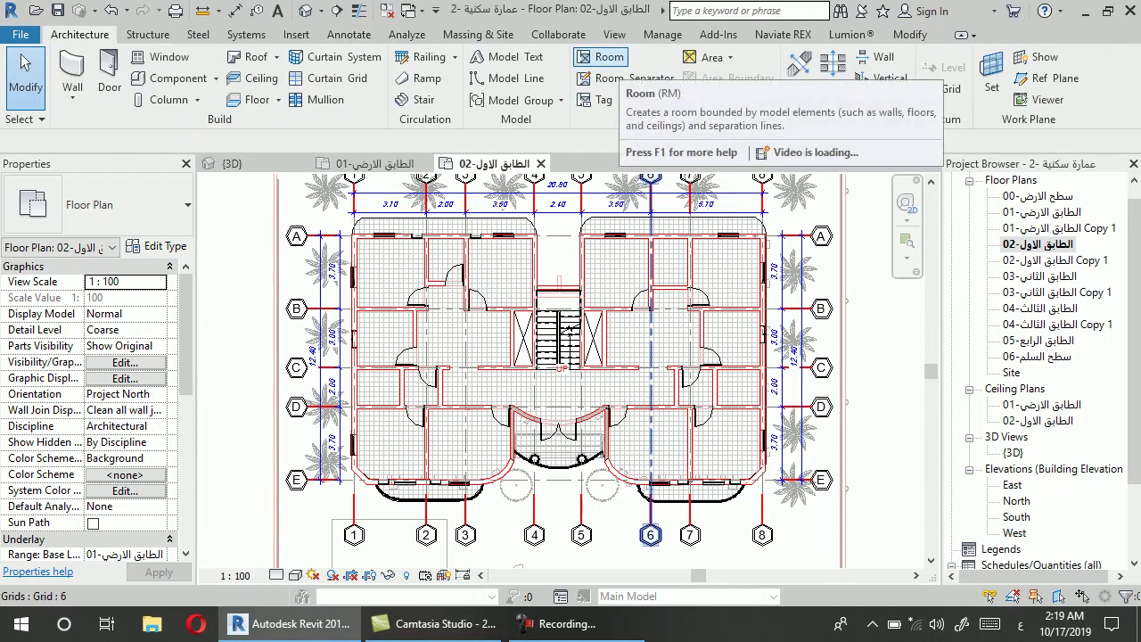
click(606, 57)
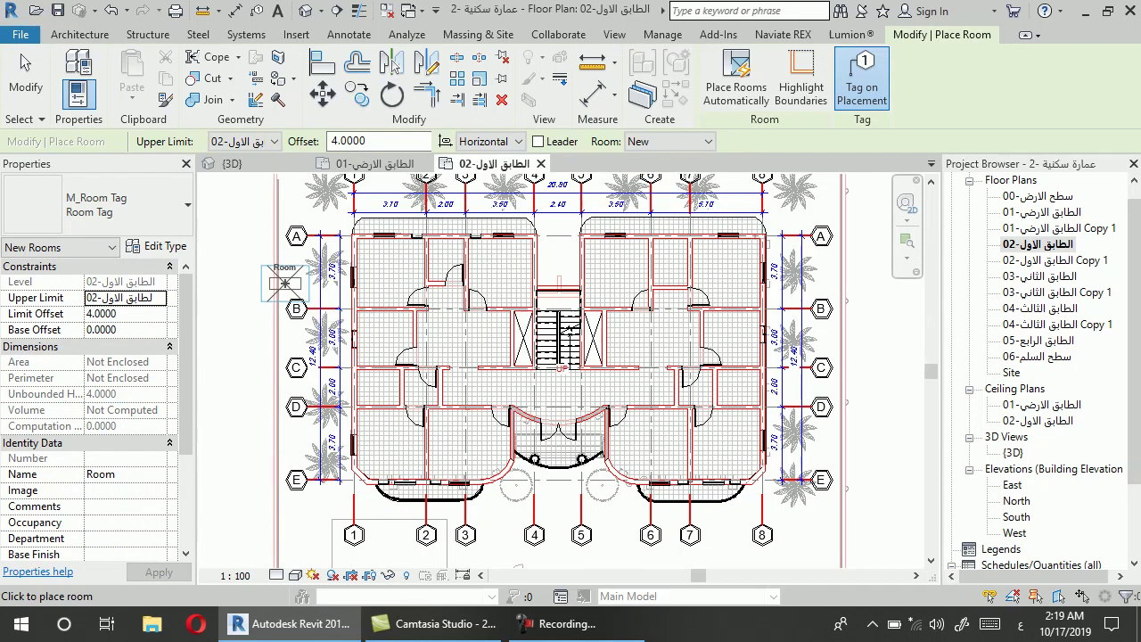
Name new rooms غرفة نوم and place them in three top-row bedrooms
click(116, 474)
text(غرف)
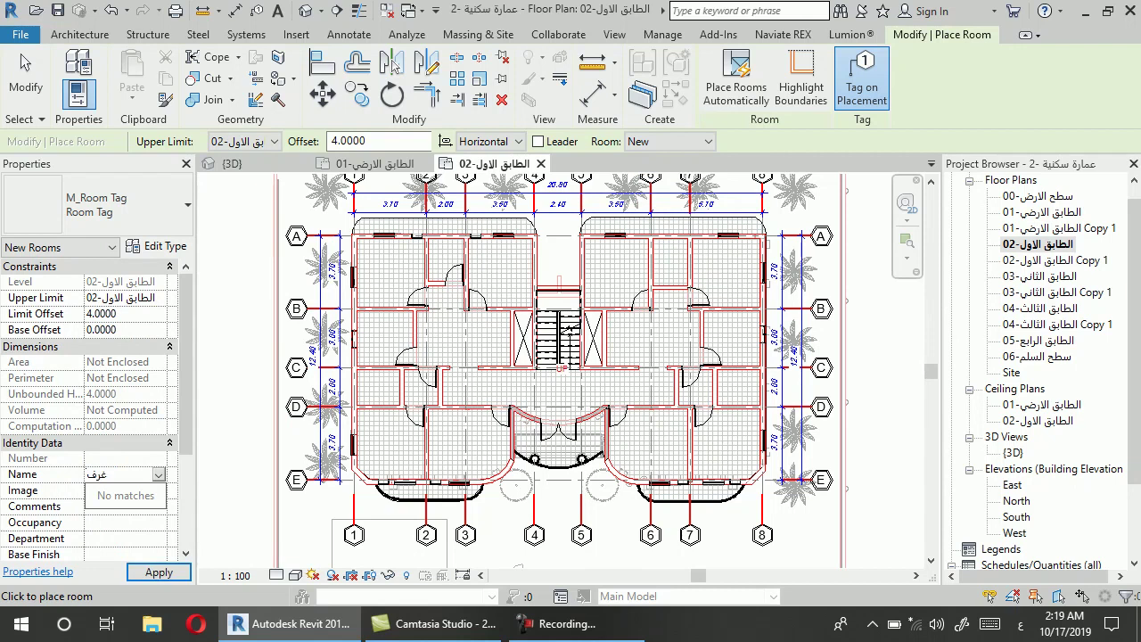
text(ة نوم)
key(Return)
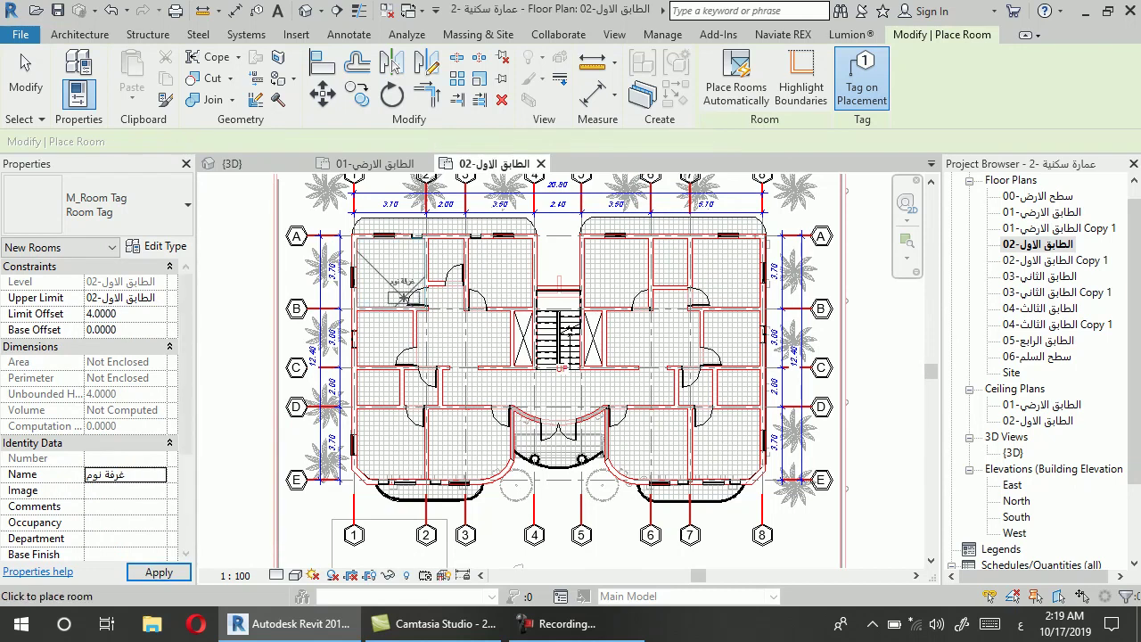
scroll(390, 272, up, 2)
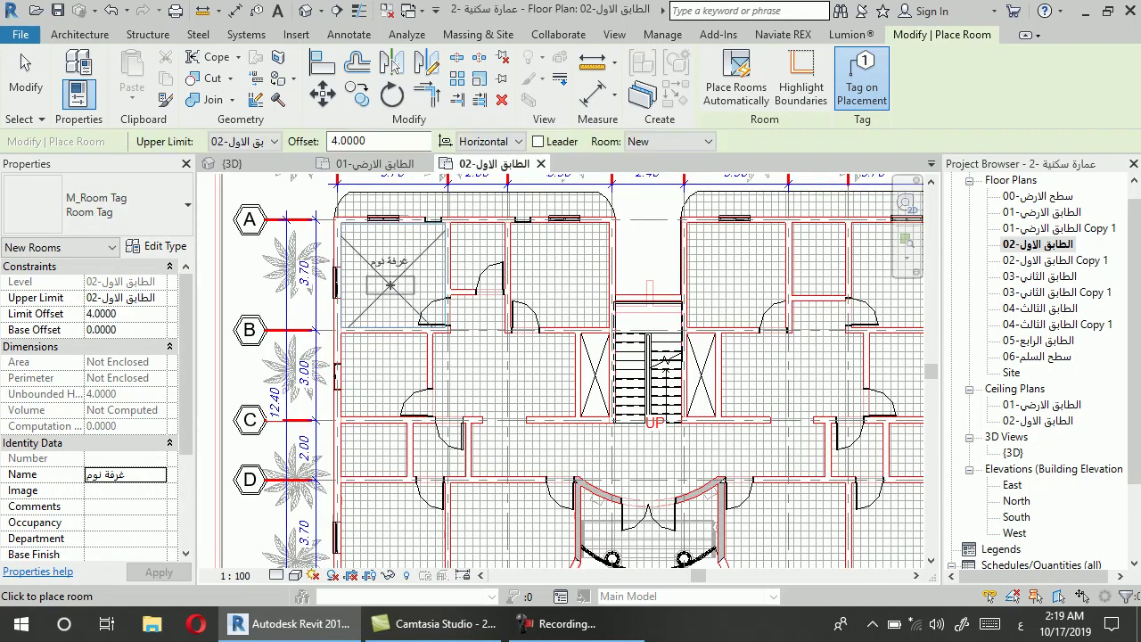
click(390, 284)
scroll(390, 284, down, 2)
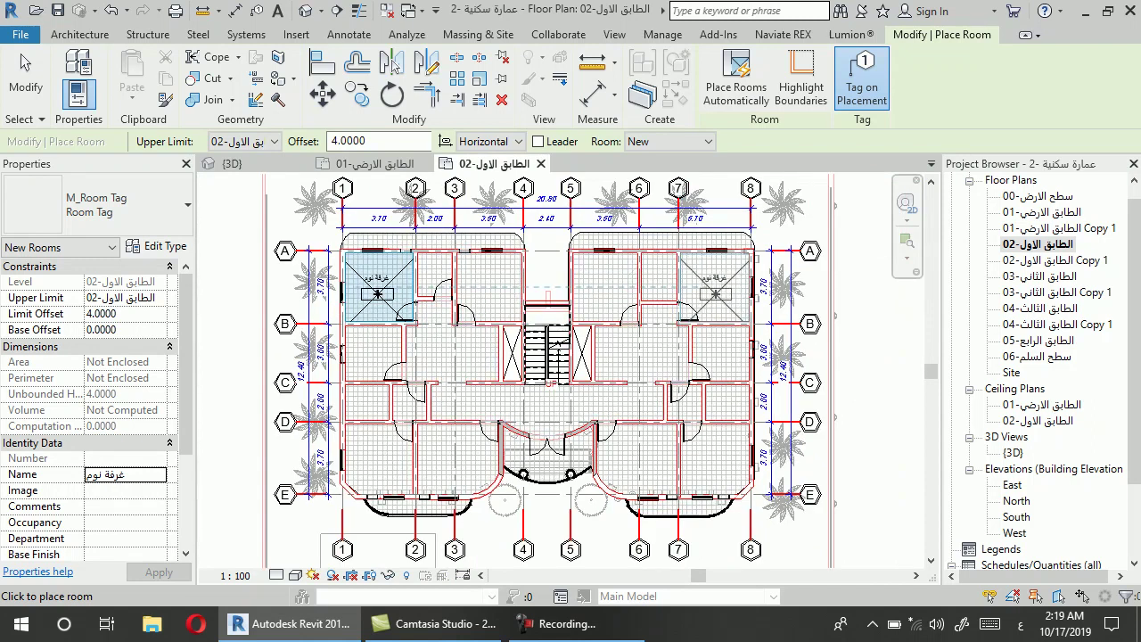
click(715, 293)
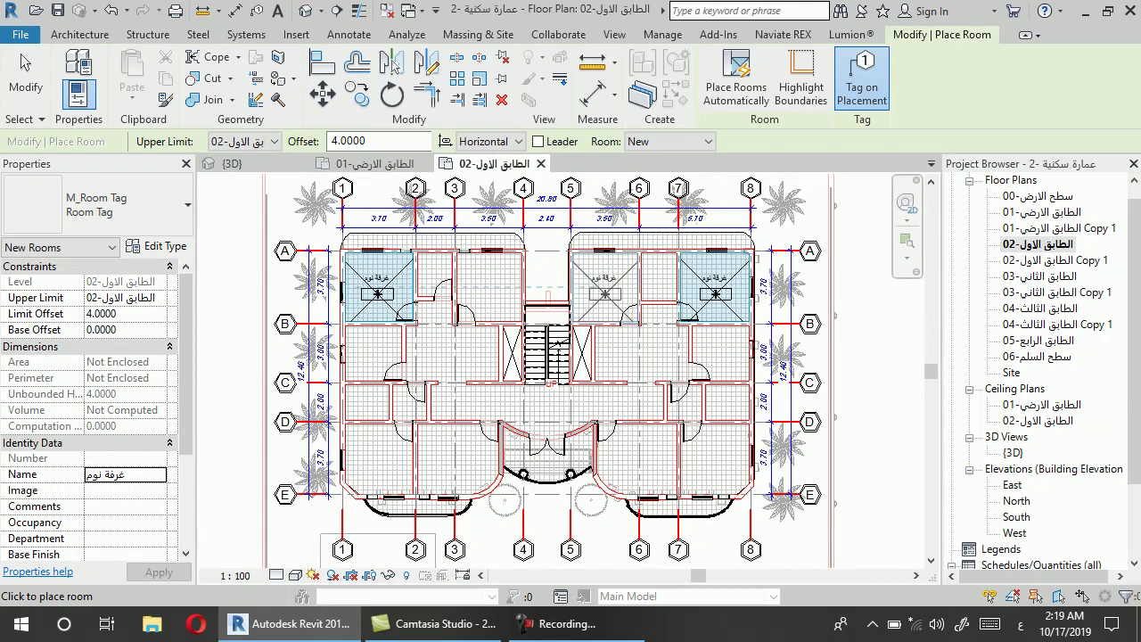
click(606, 293)
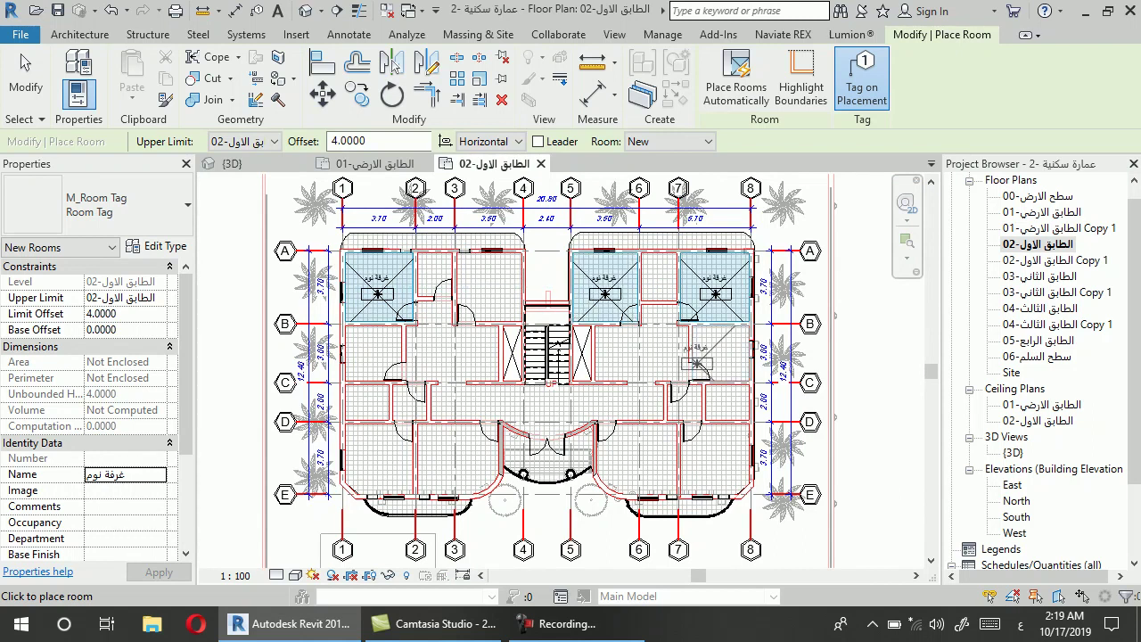
scroll(713, 361, up, 2)
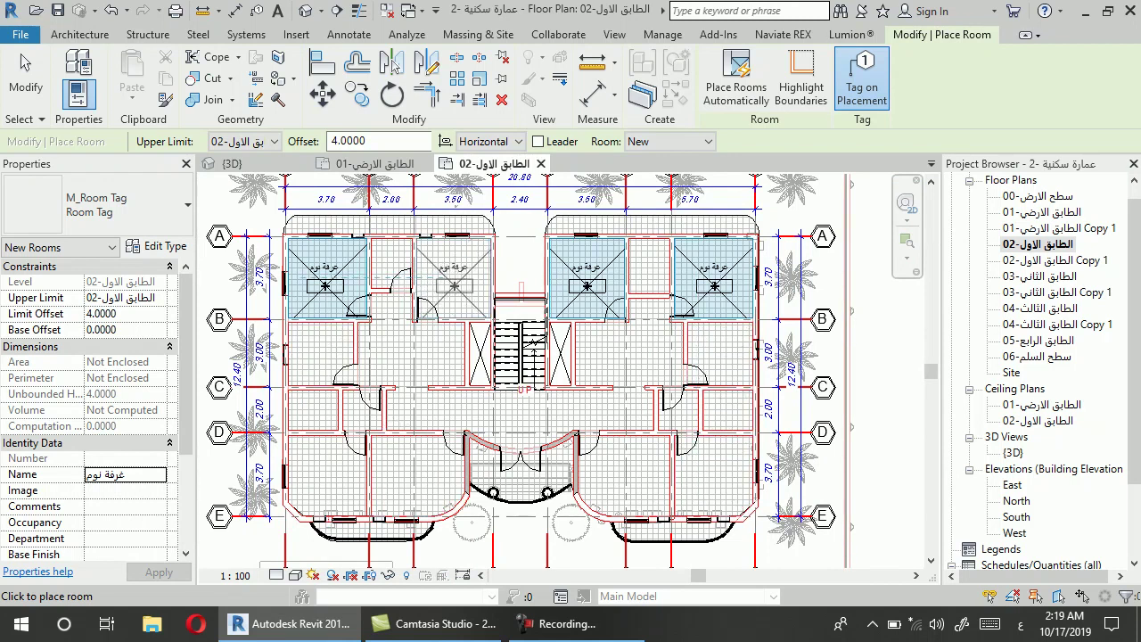
Place the last bedroom, then place three rooms named حمام in the bathrooms
click(454, 285)
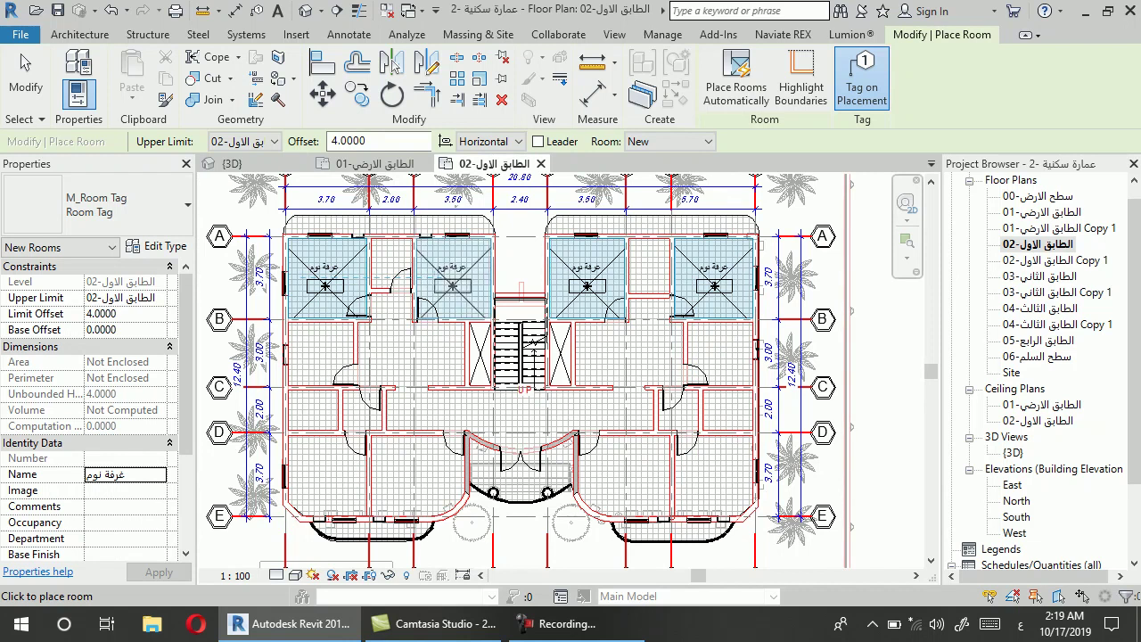
click(125, 474)
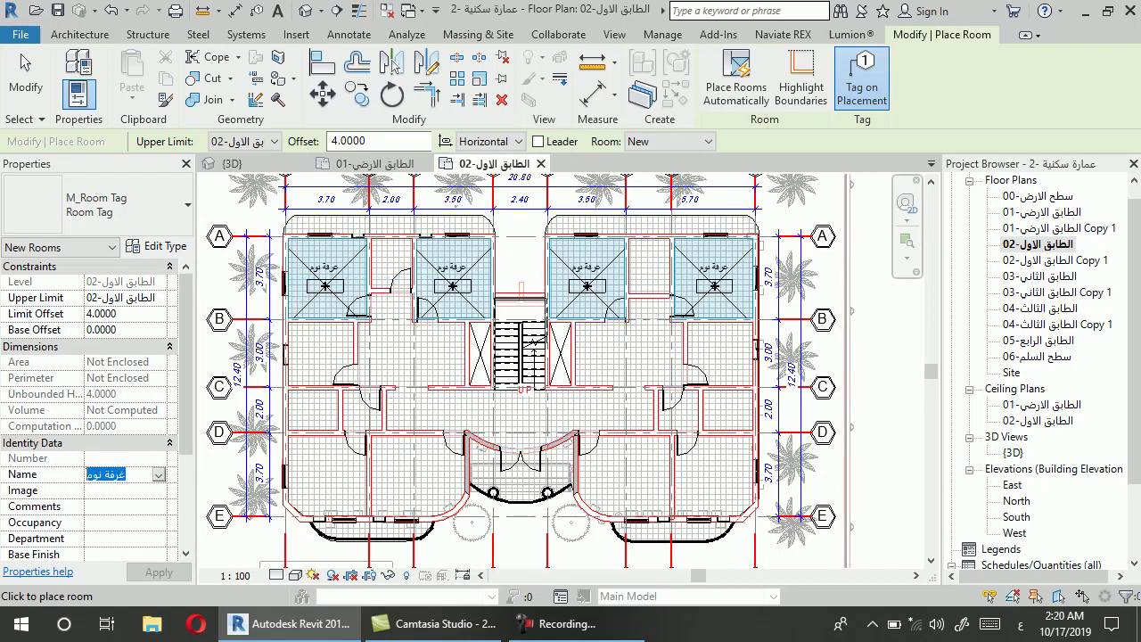
text(حمام)
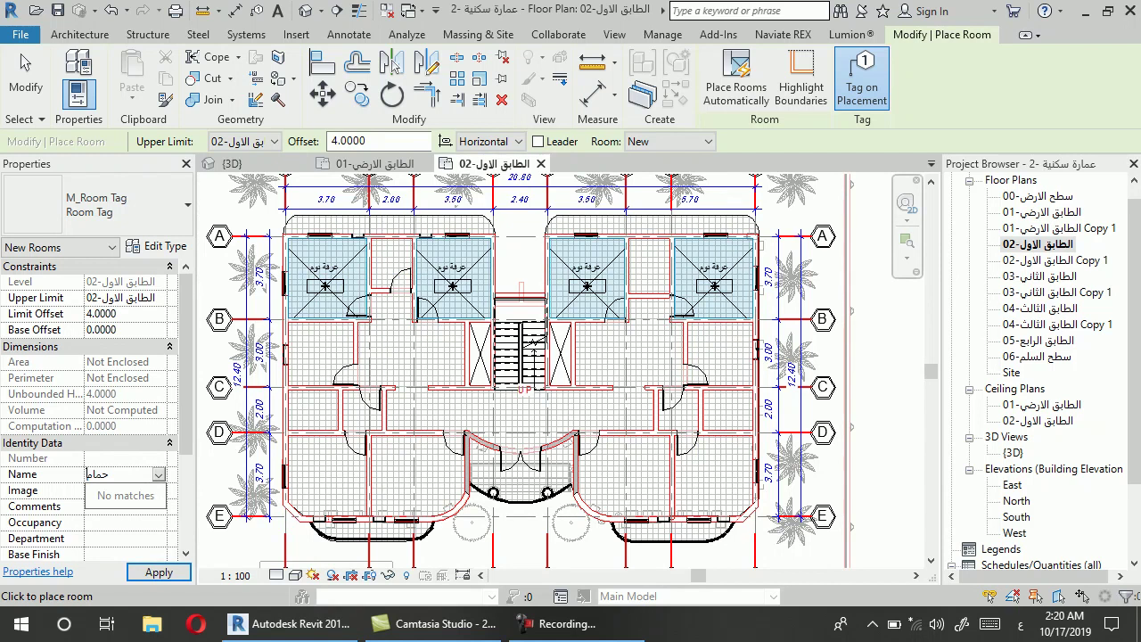
key(Escape)
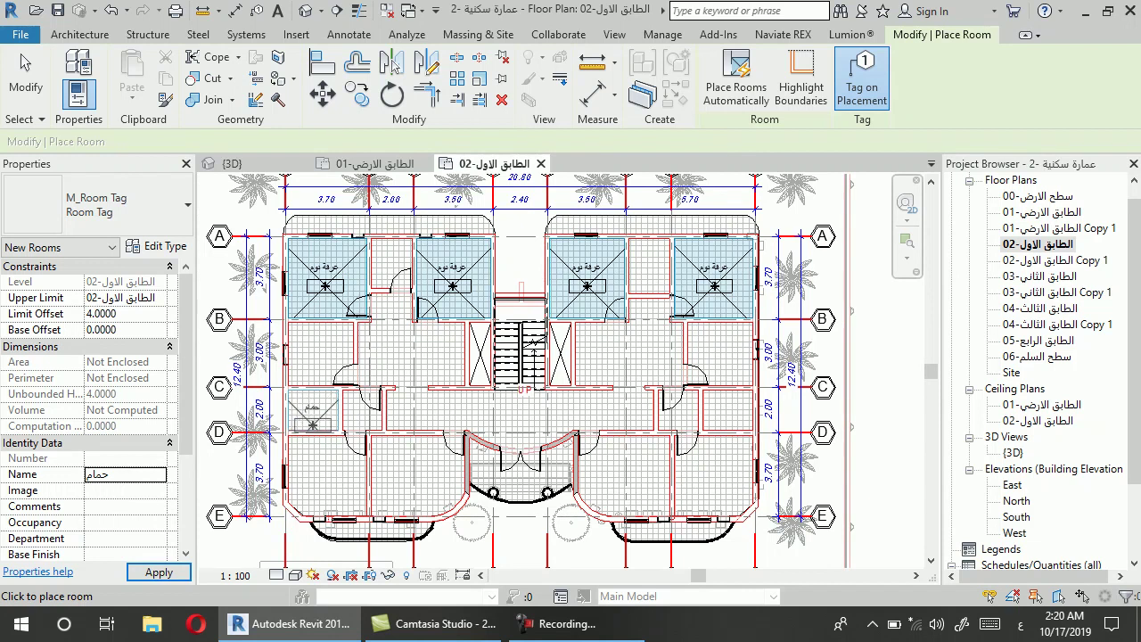
click(312, 424)
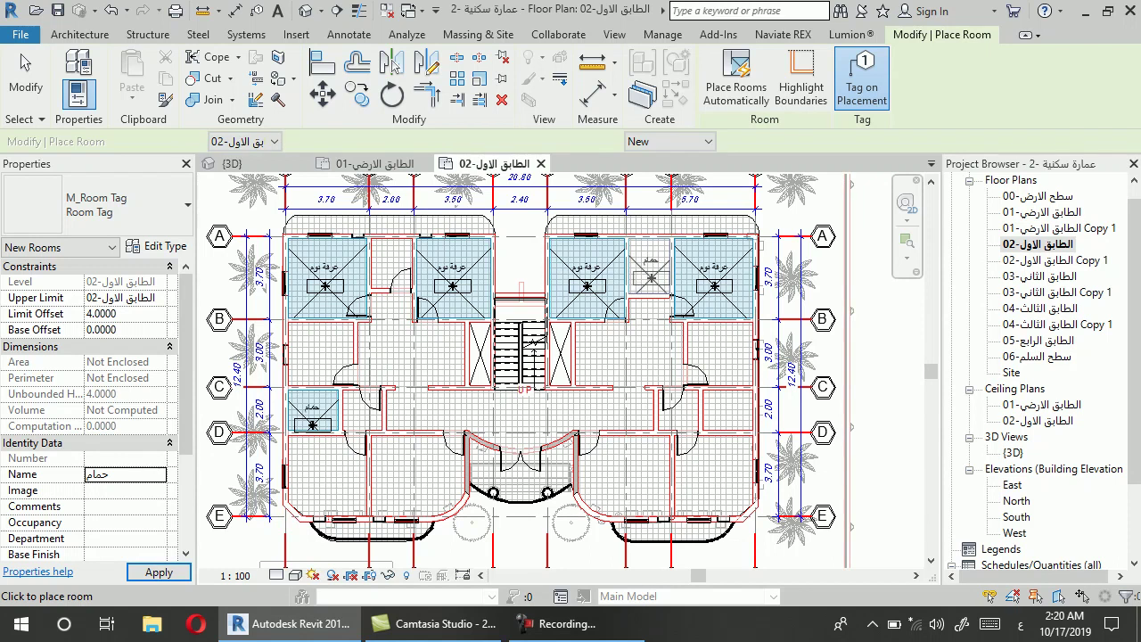
click(652, 277)
scroll(390, 275, up, 2)
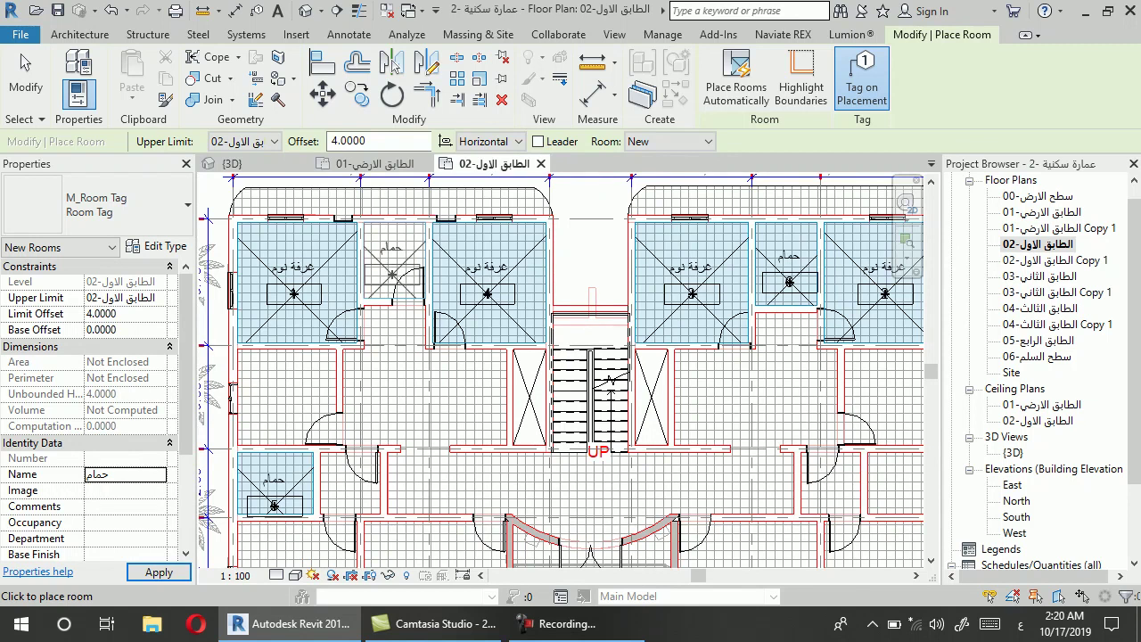
scroll(393, 275, down, 2)
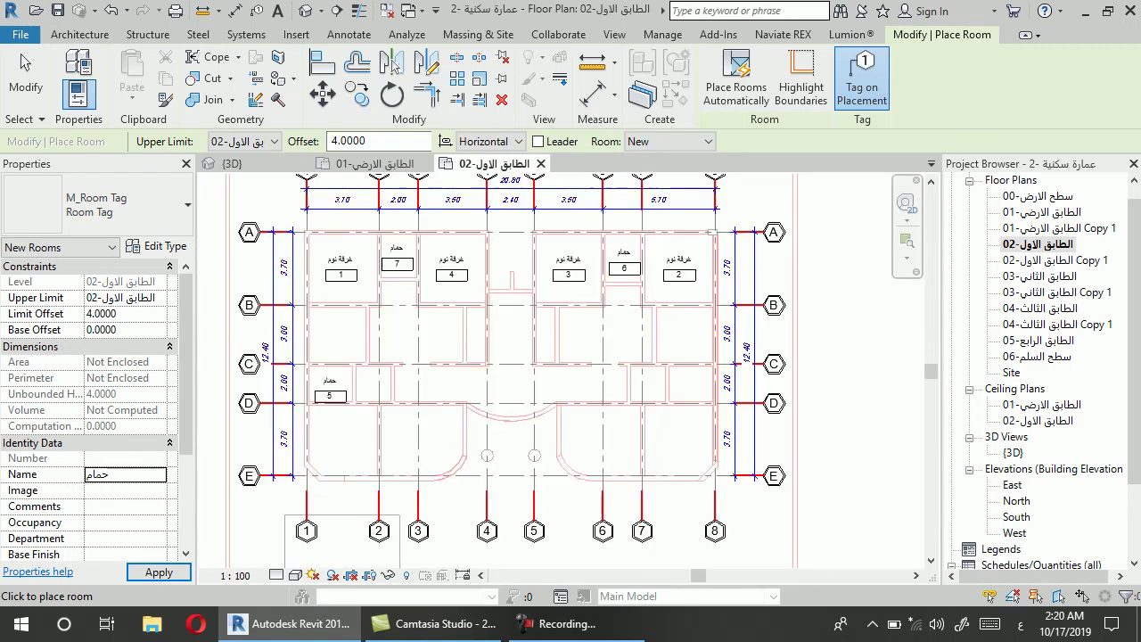
click(398, 265)
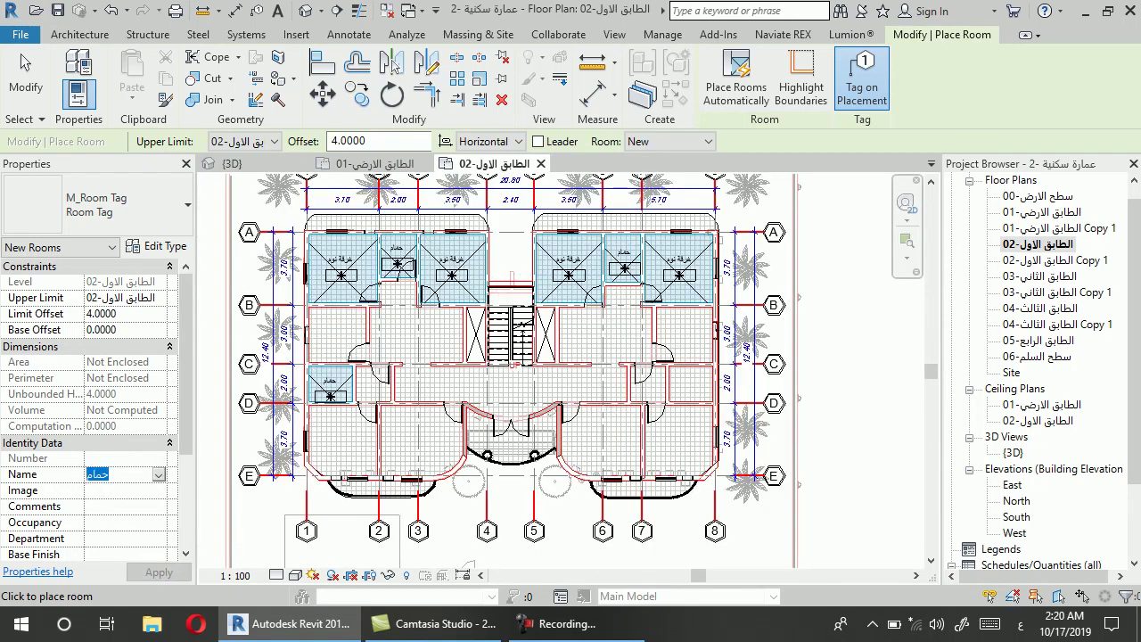
Name the next room مطبخ and place it in the right-hand kitchen
text(مطبخ)
key(Return)
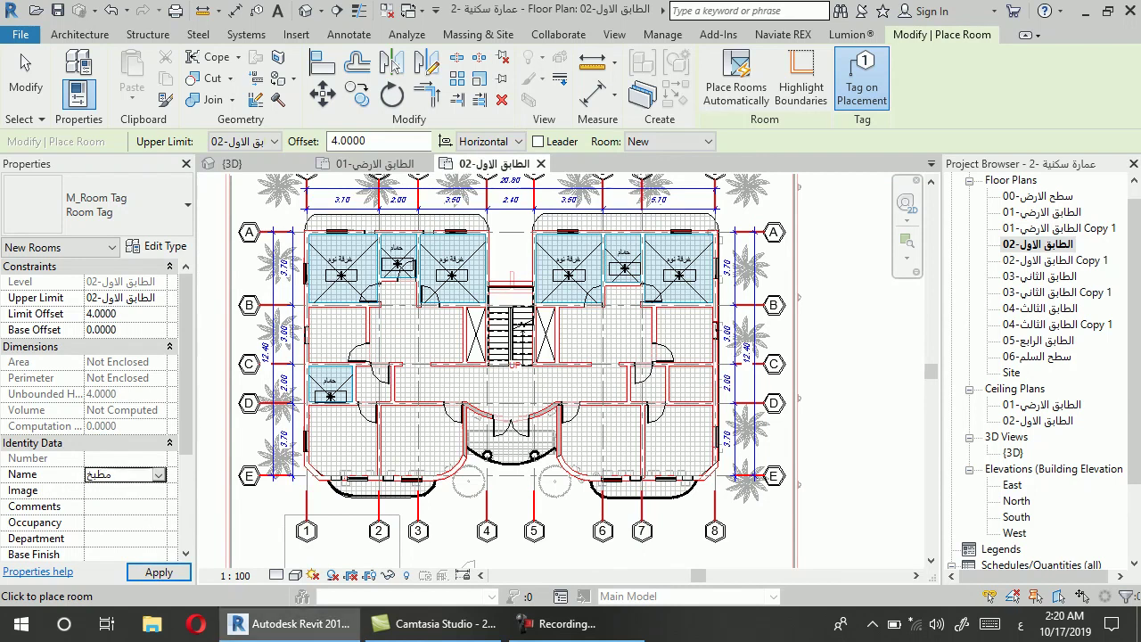
key(Escape)
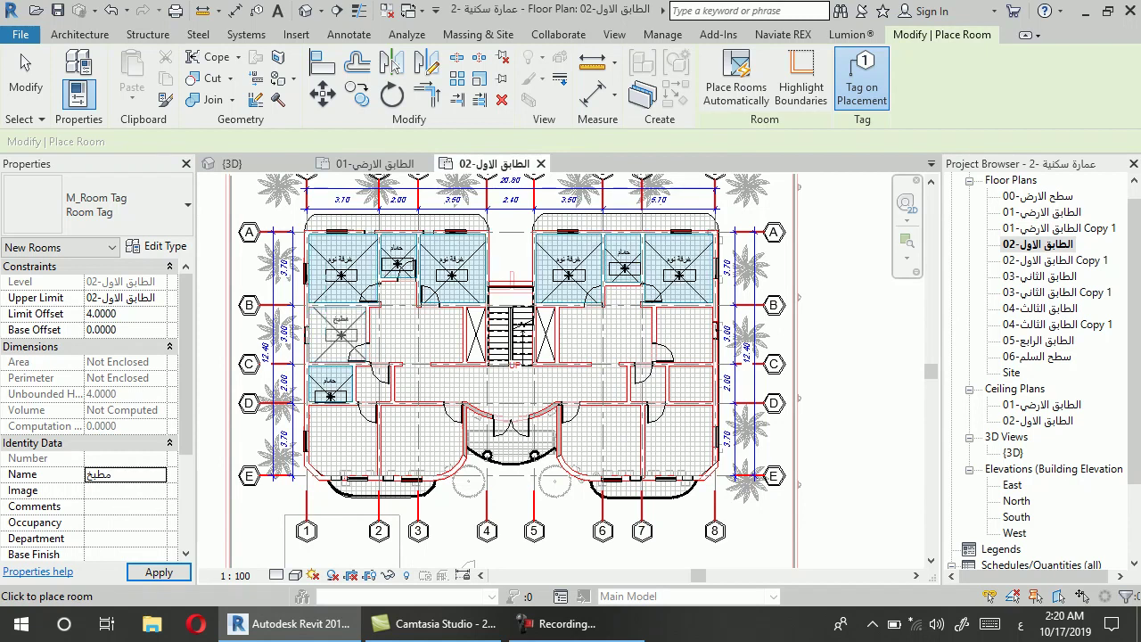
scroll(337, 341, up, 1)
scroll(332, 344, up, 1)
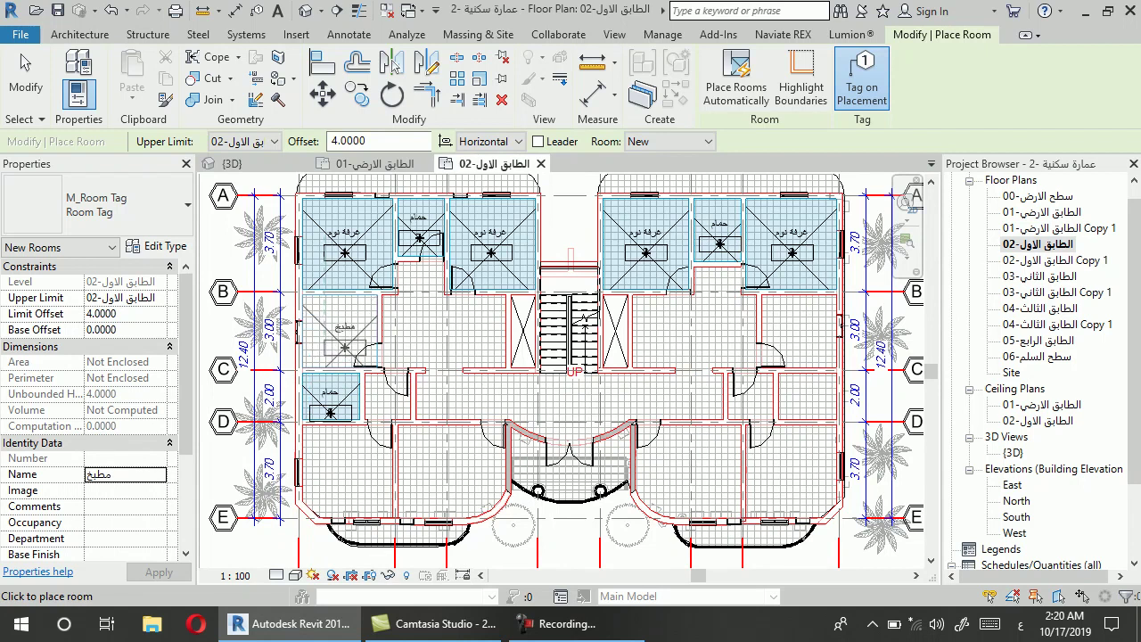
scroll(297, 334, down, 1)
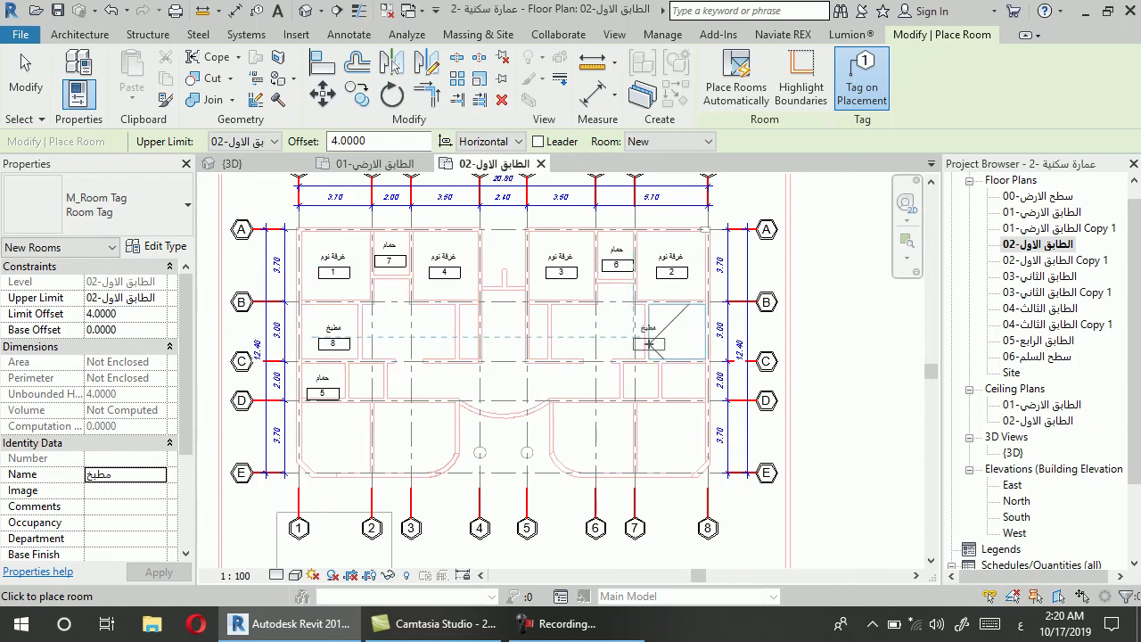
click(671, 337)
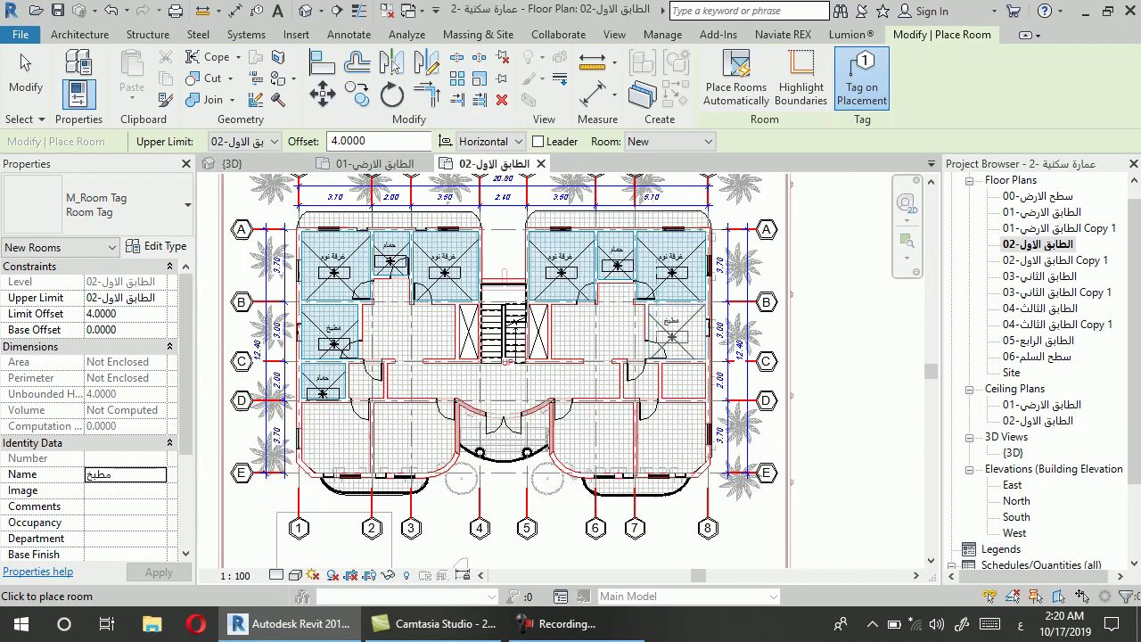
click(557, 625)
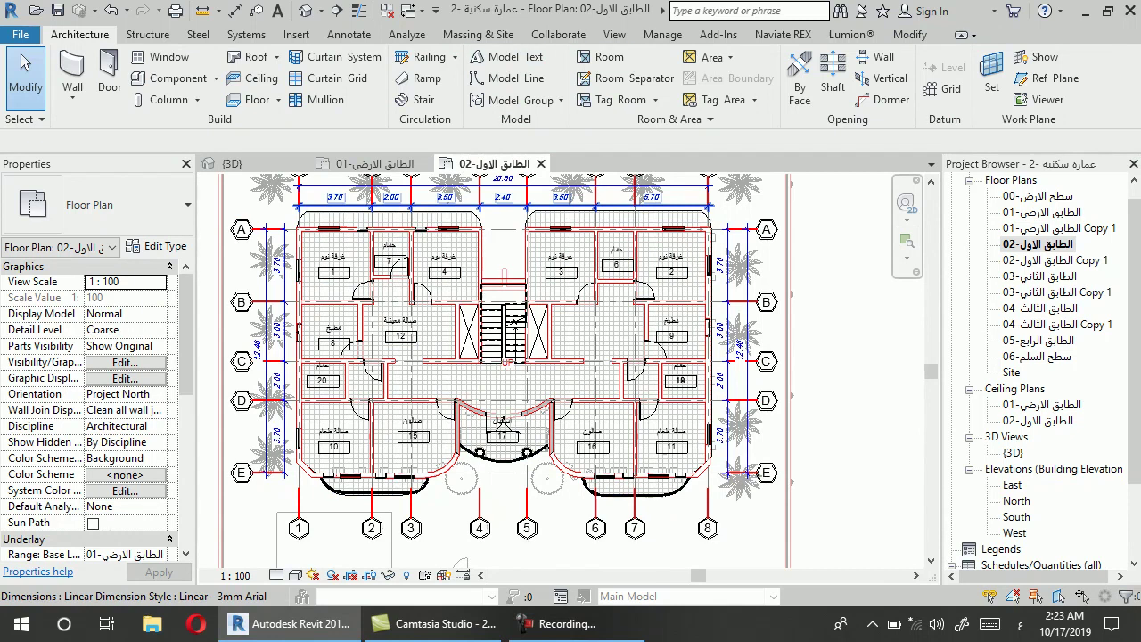
Place a colour fill legend beside the plan using space type Rooms and scheme Name
click(349, 34)
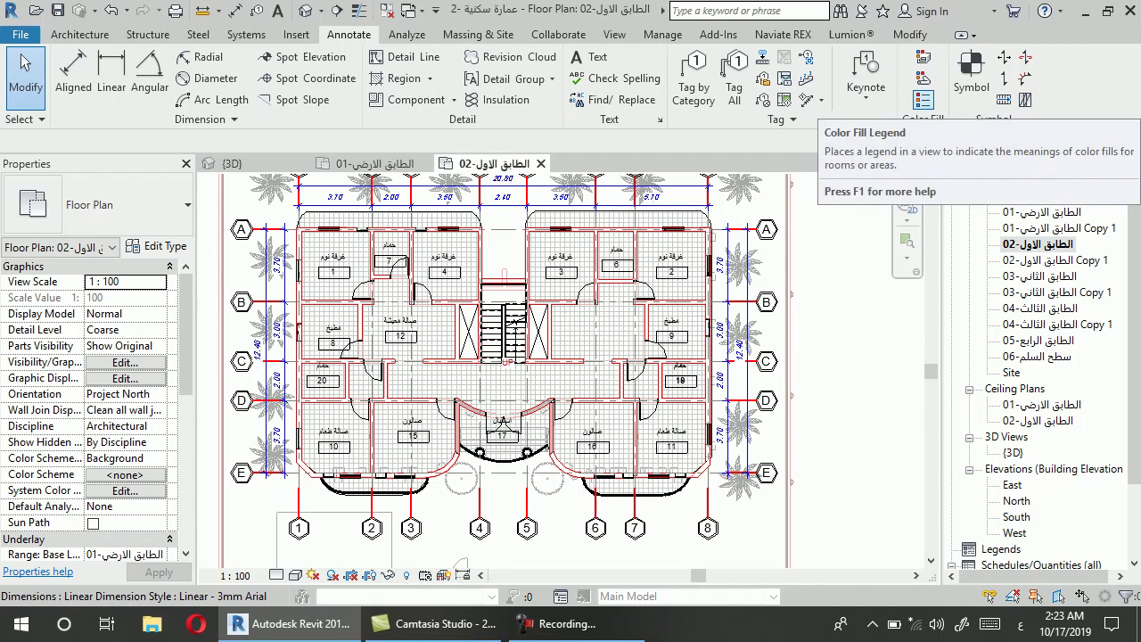
click(922, 98)
scroll(378, 328, down, 1)
scroll(378, 328, down, 1)
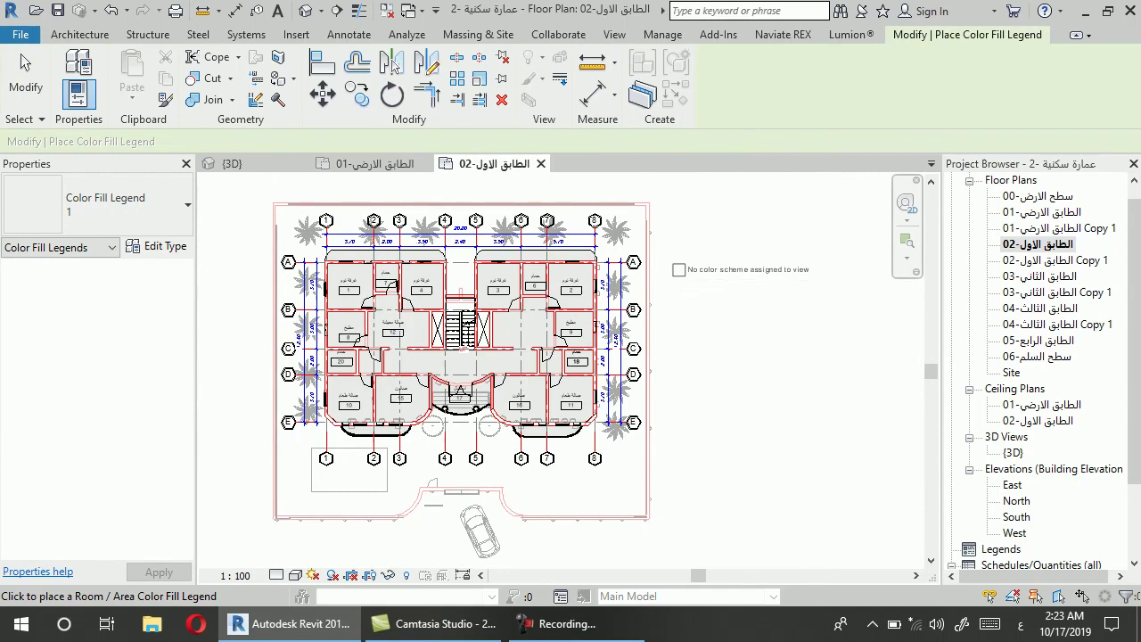
click(680, 269)
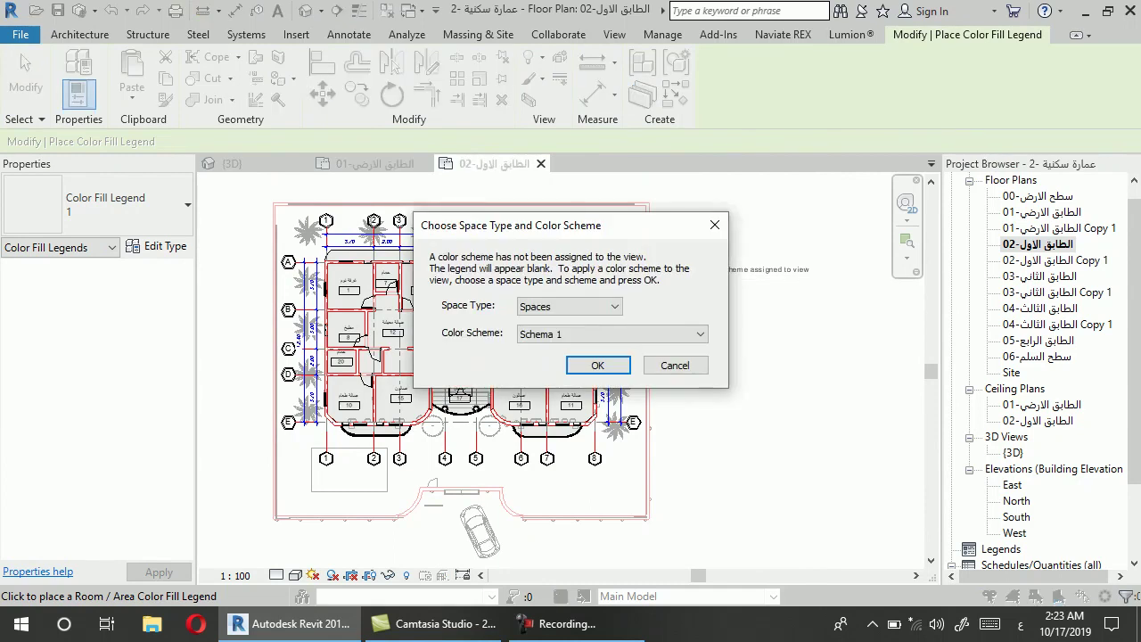
click(553, 282)
click(517, 310)
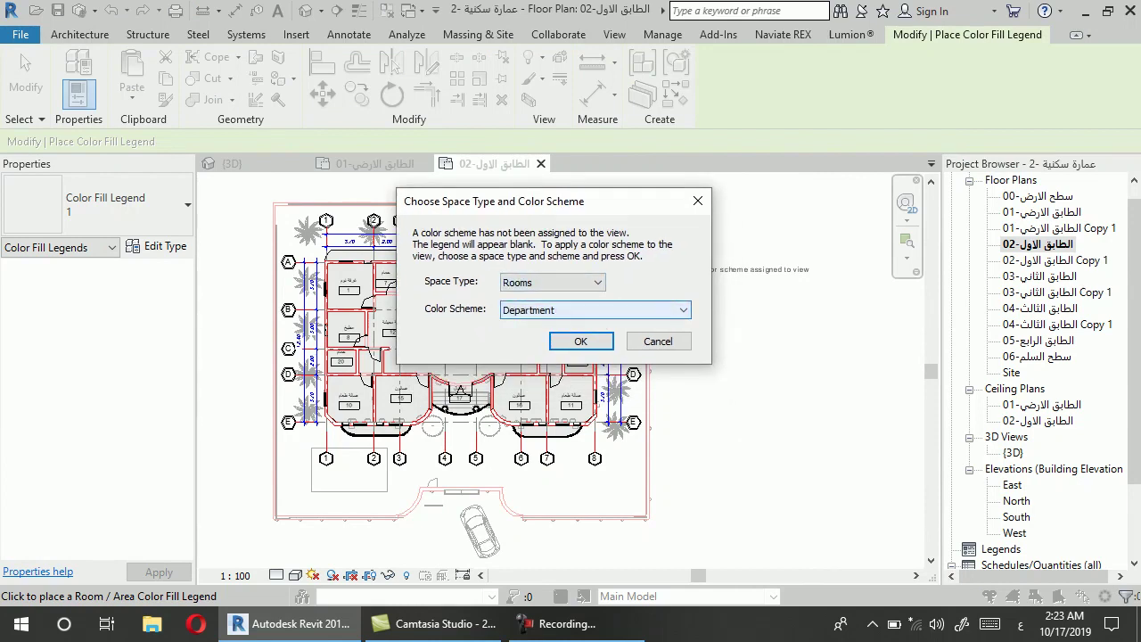
click(594, 310)
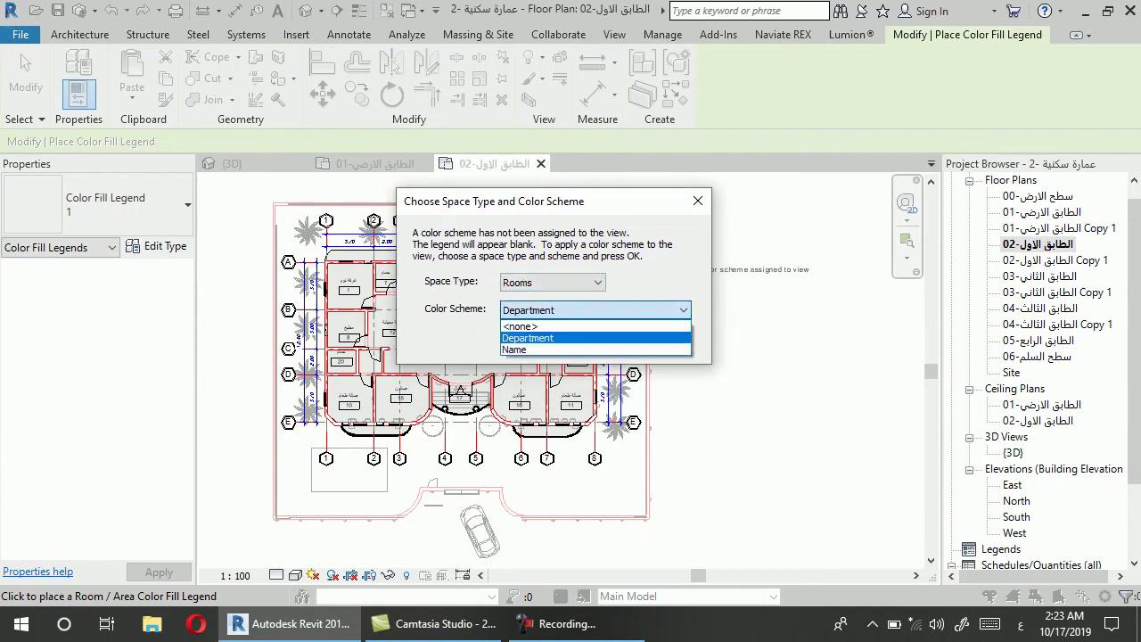
click(517, 349)
Confirm the Name colour scheme and zoom in on the coloured room fills
click(580, 340)
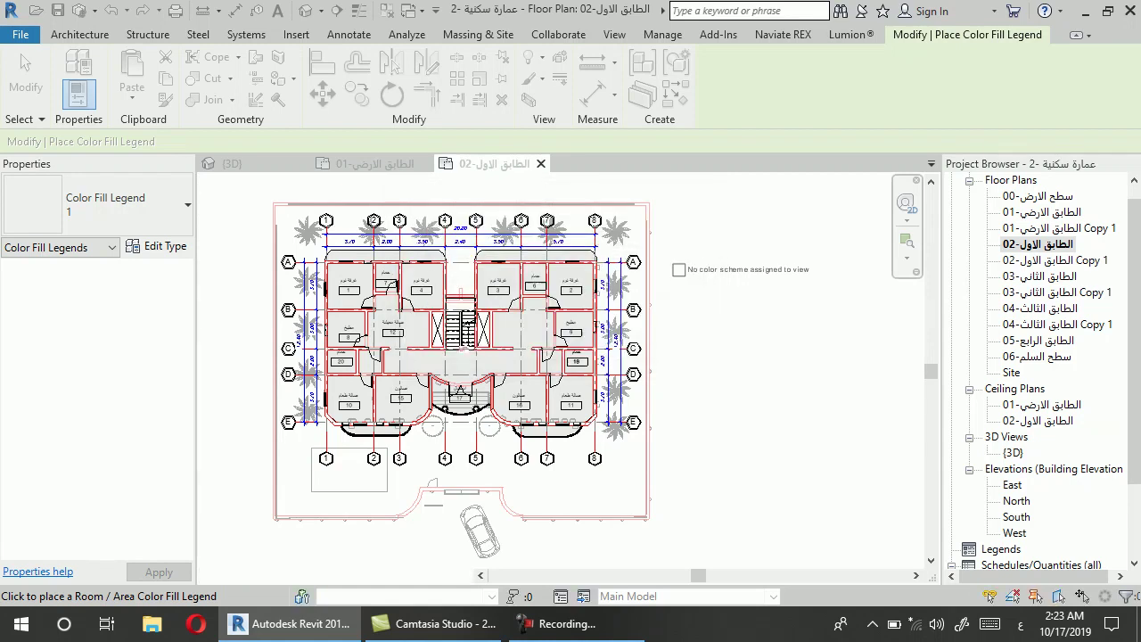
scroll(371, 318, up, 2)
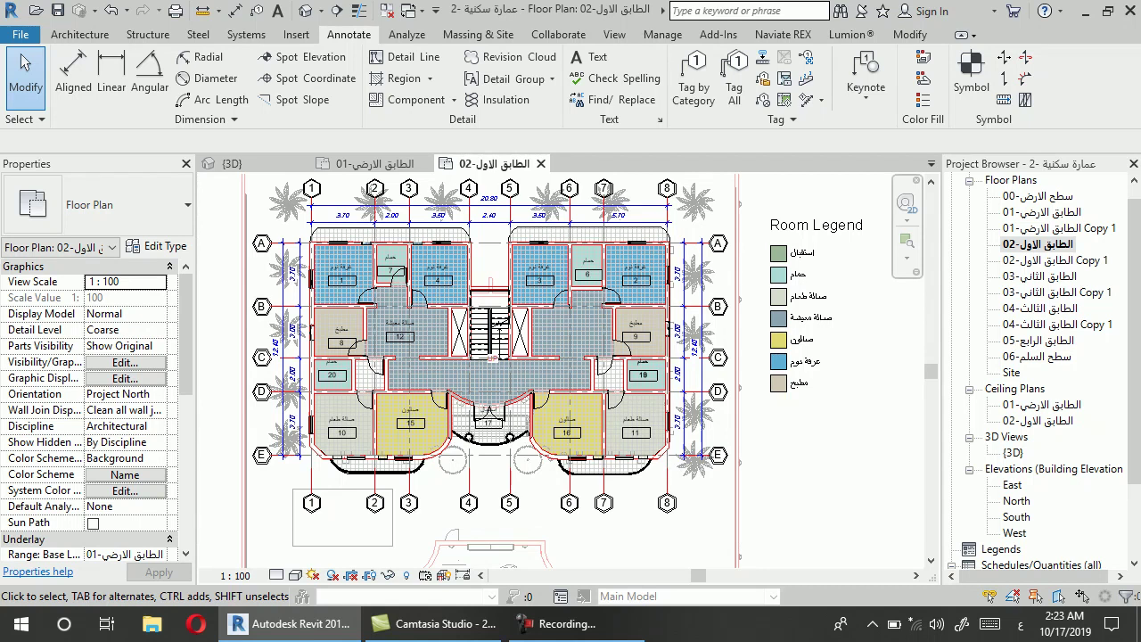
scroll(325, 350, up, 3)
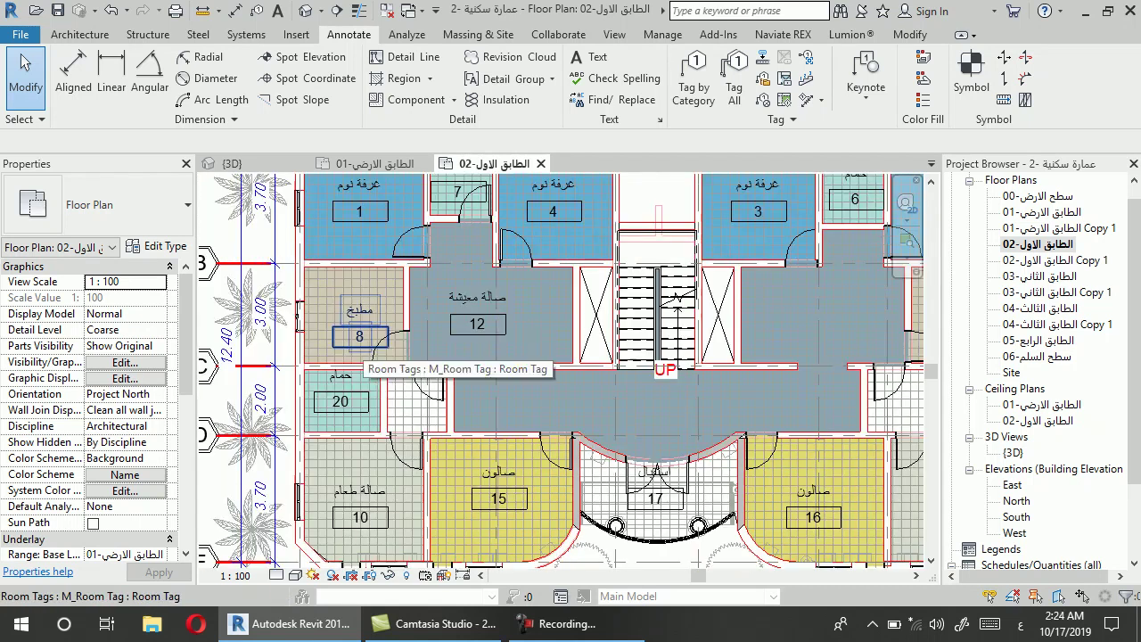
Turn off Show Room Number in the room tag type, then open a bedroom tag's family
click(360, 339)
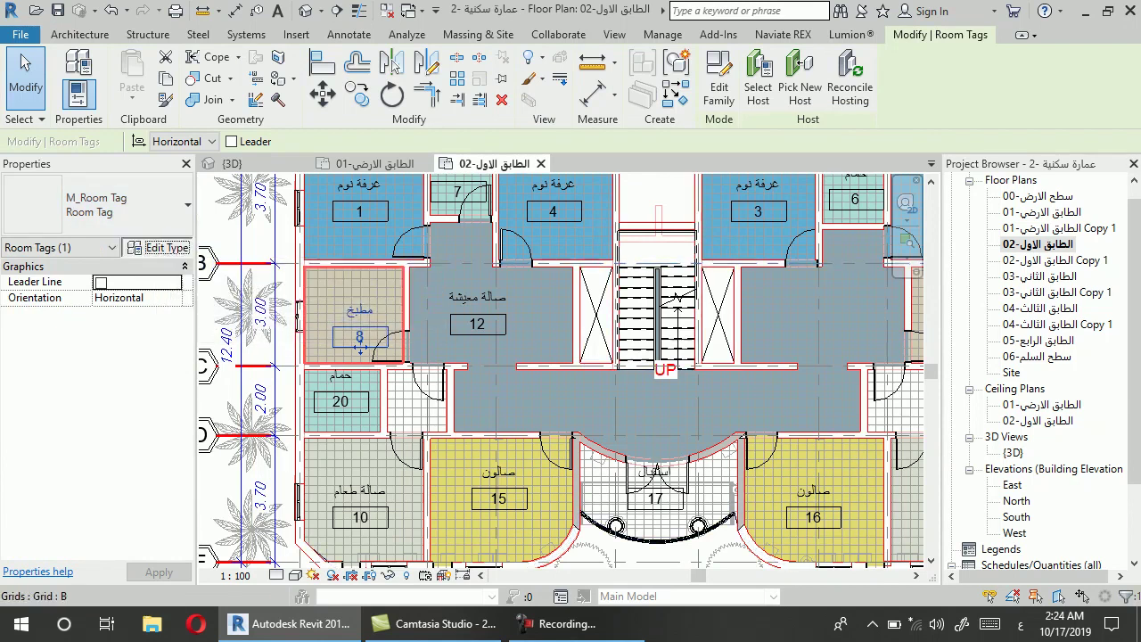
click(160, 247)
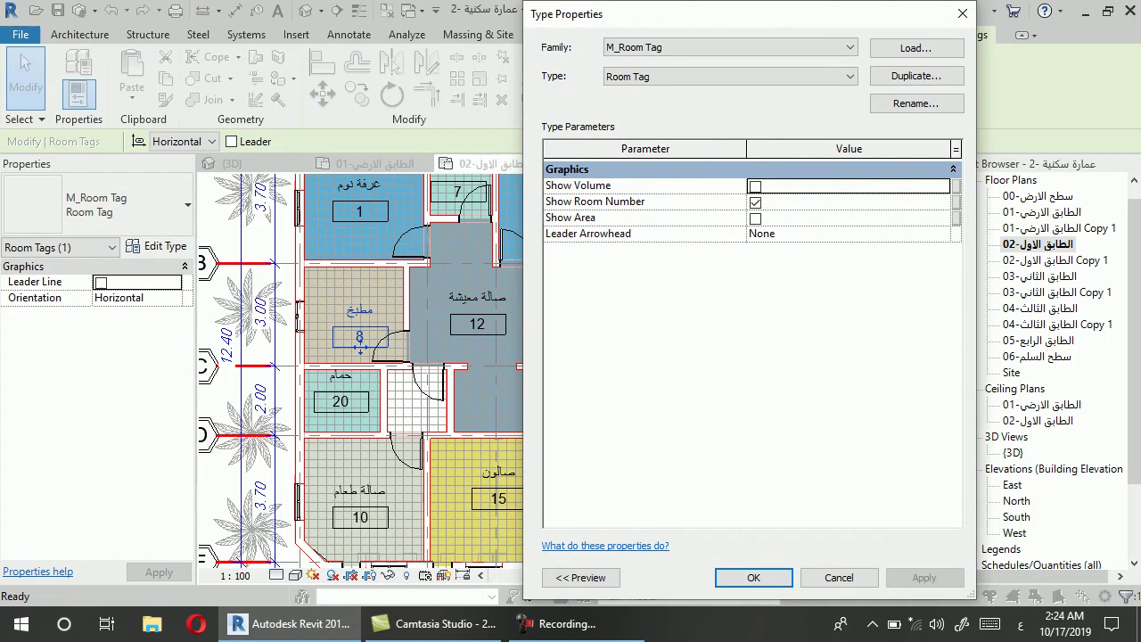
click(755, 202)
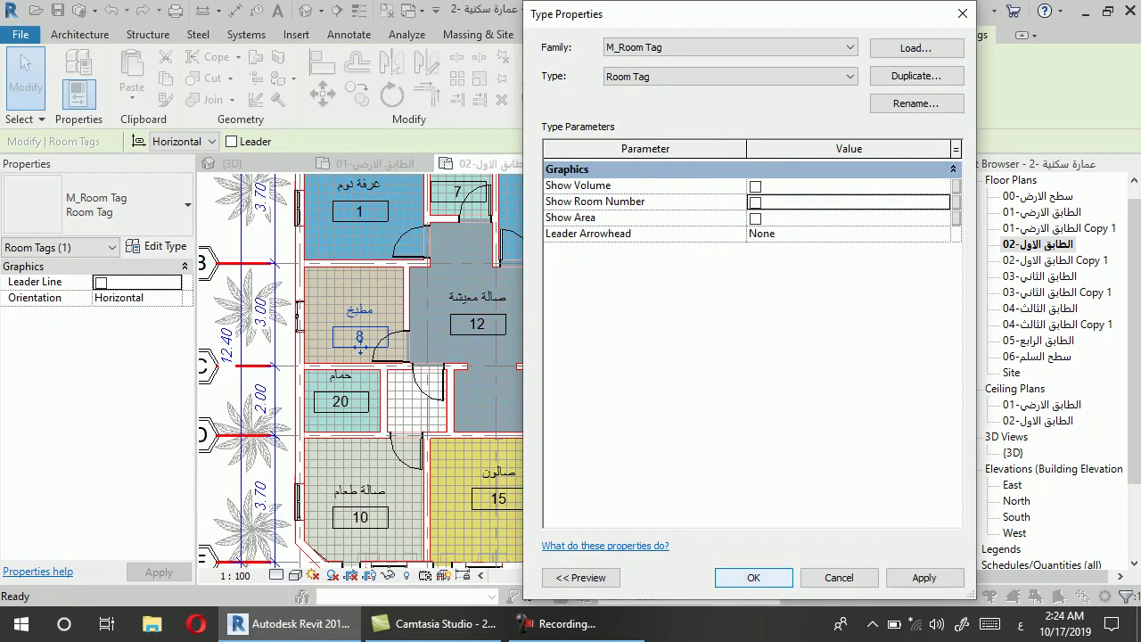
key(Return)
scroll(352, 325, down, 2)
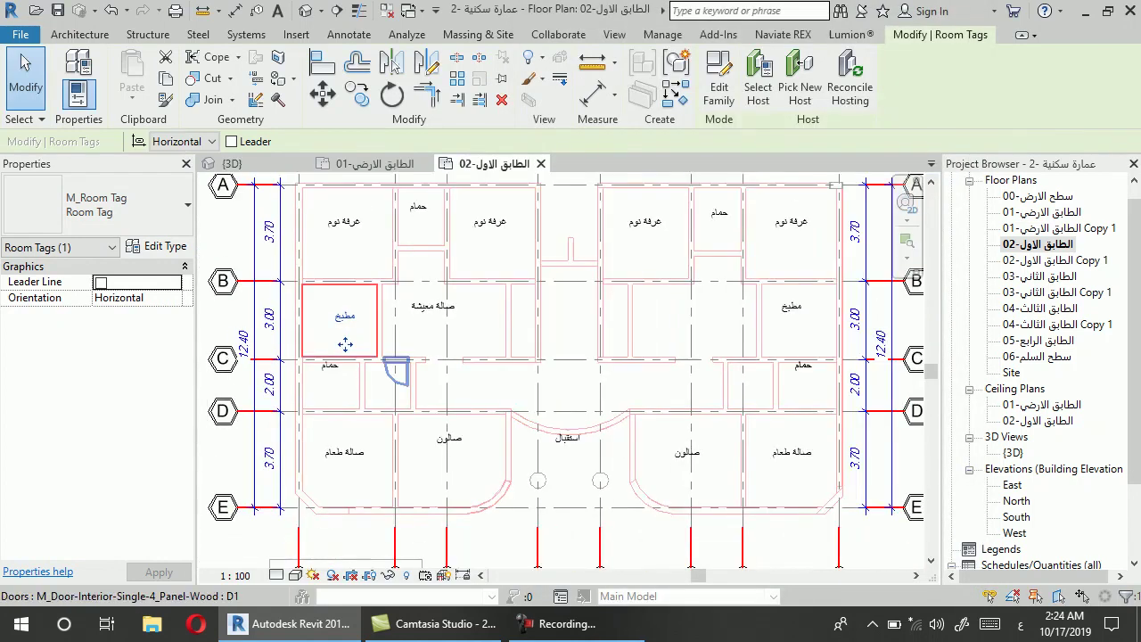
key(Escape)
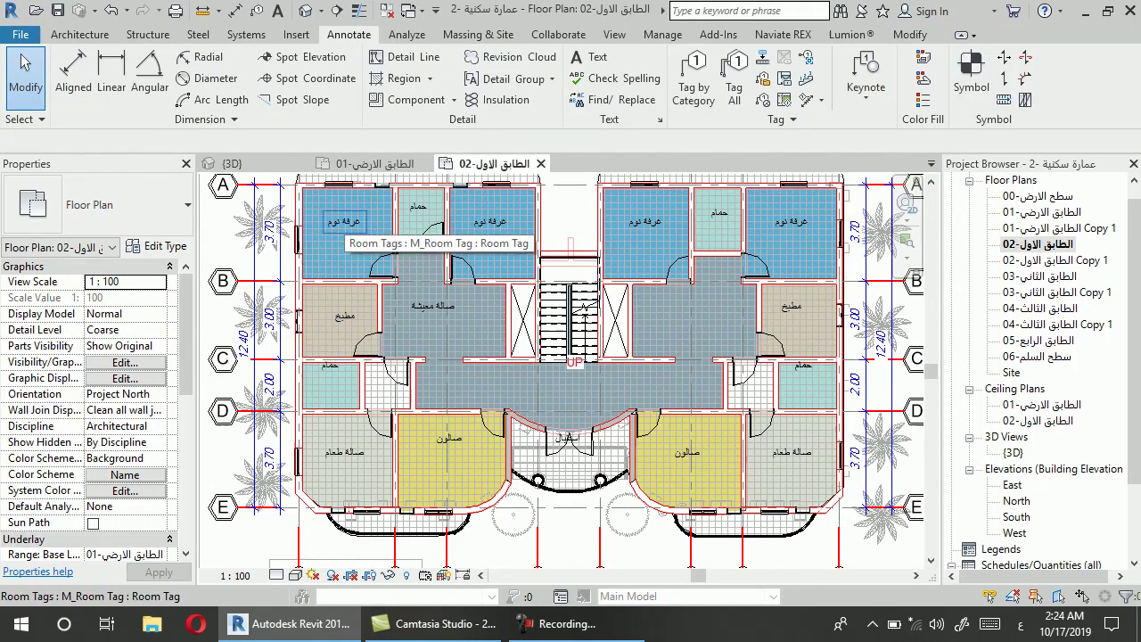
click(344, 223)
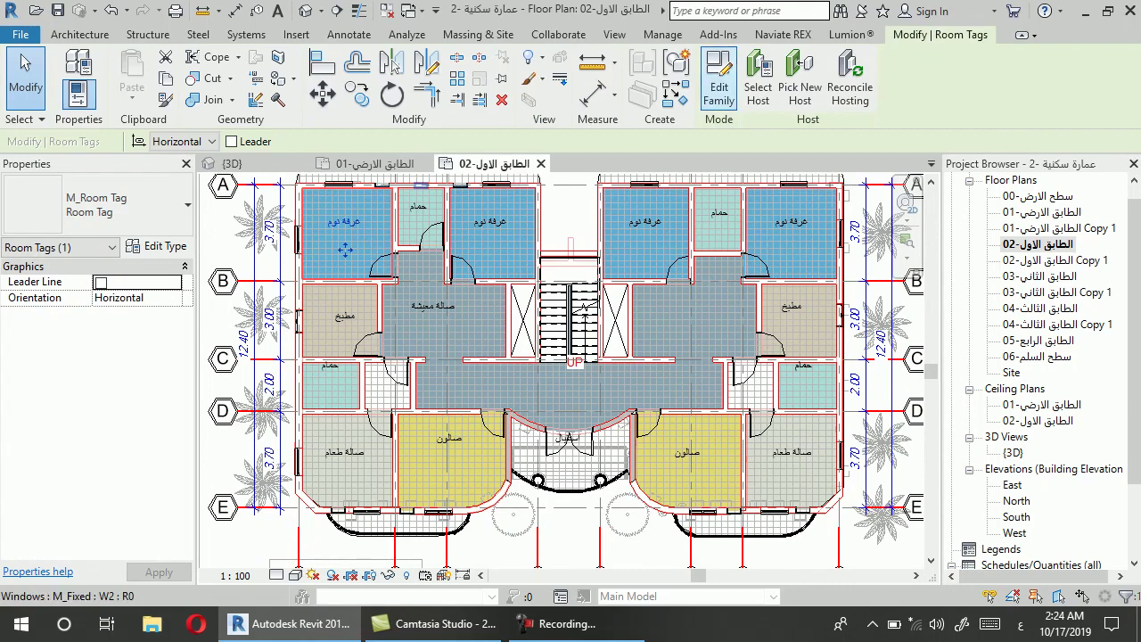
double_click(344, 250)
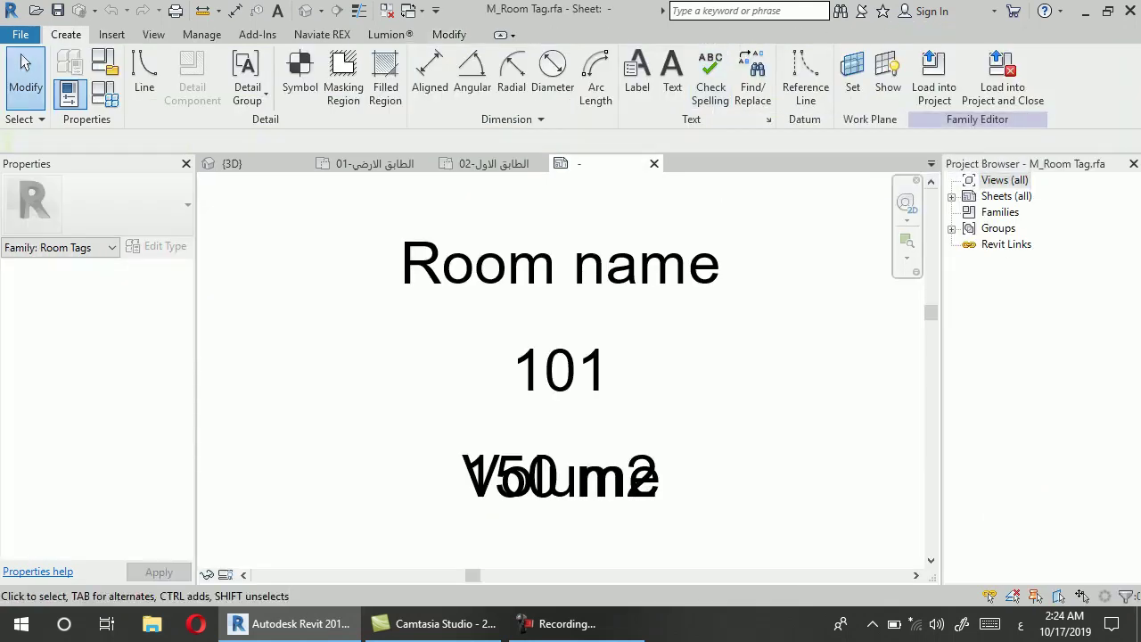
Make the room tag label red with Tab Size 1 and load the family into the project
click(562, 268)
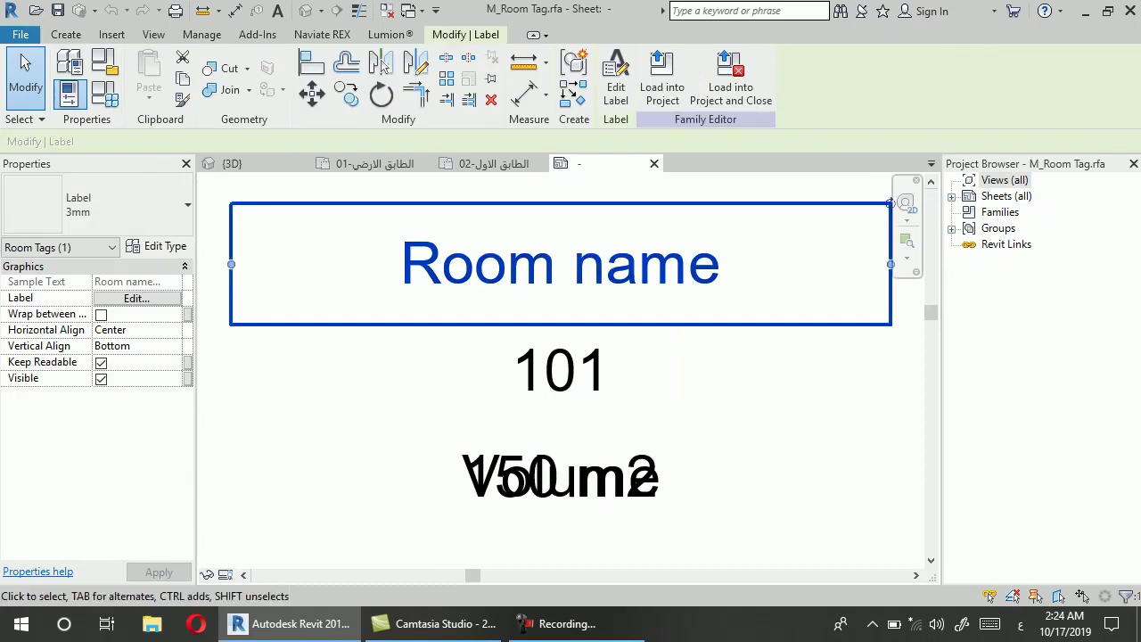
click(159, 246)
click(847, 185)
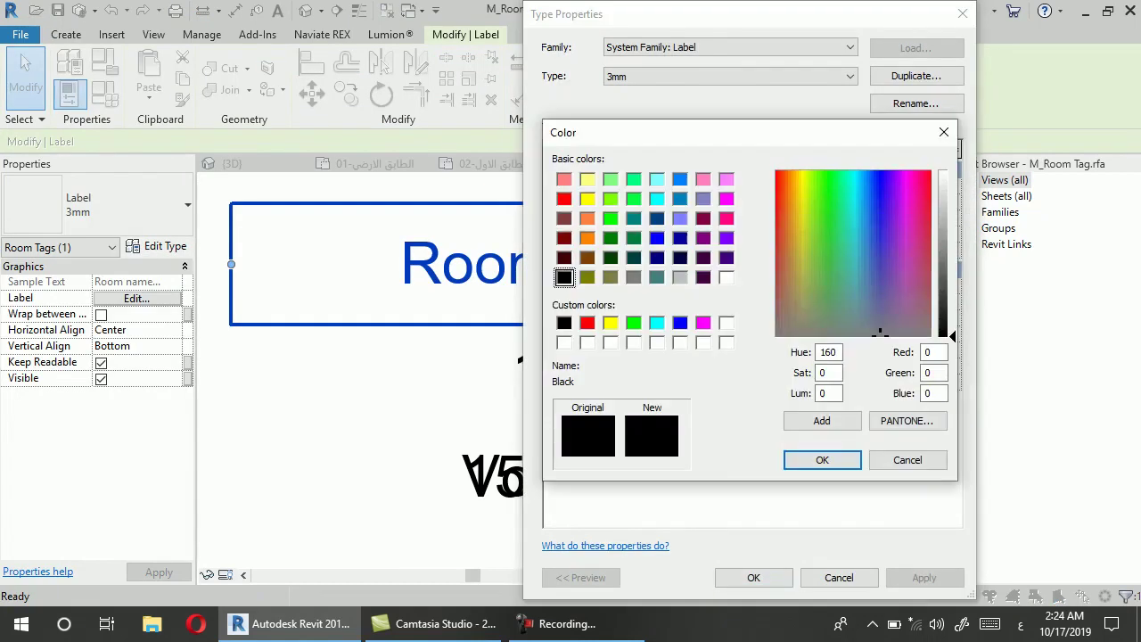
click(586, 323)
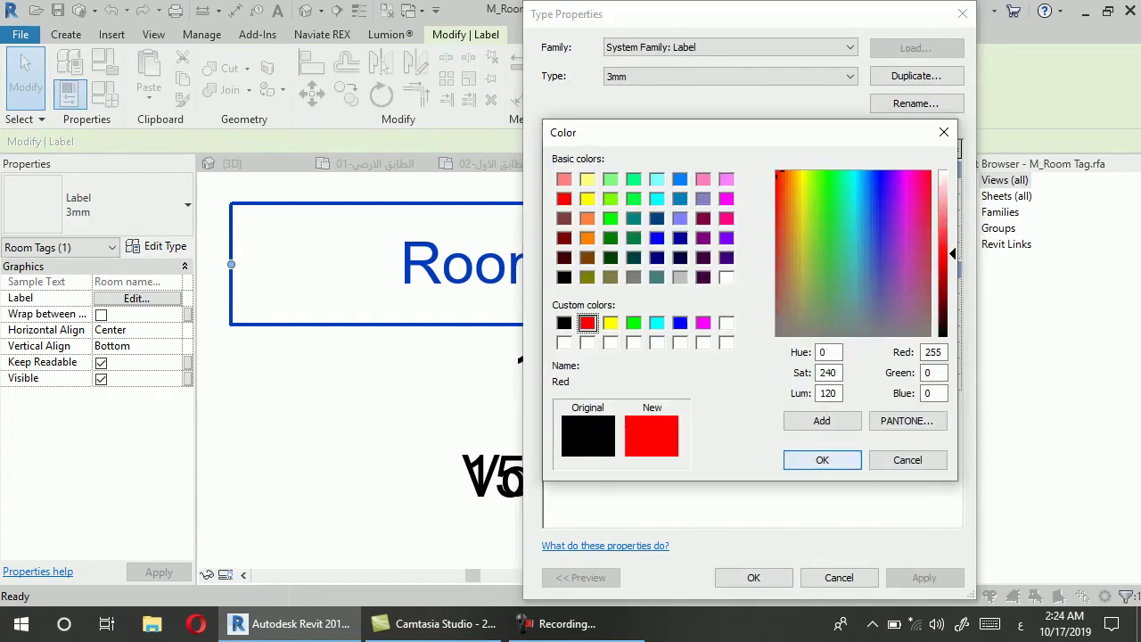
click(822, 460)
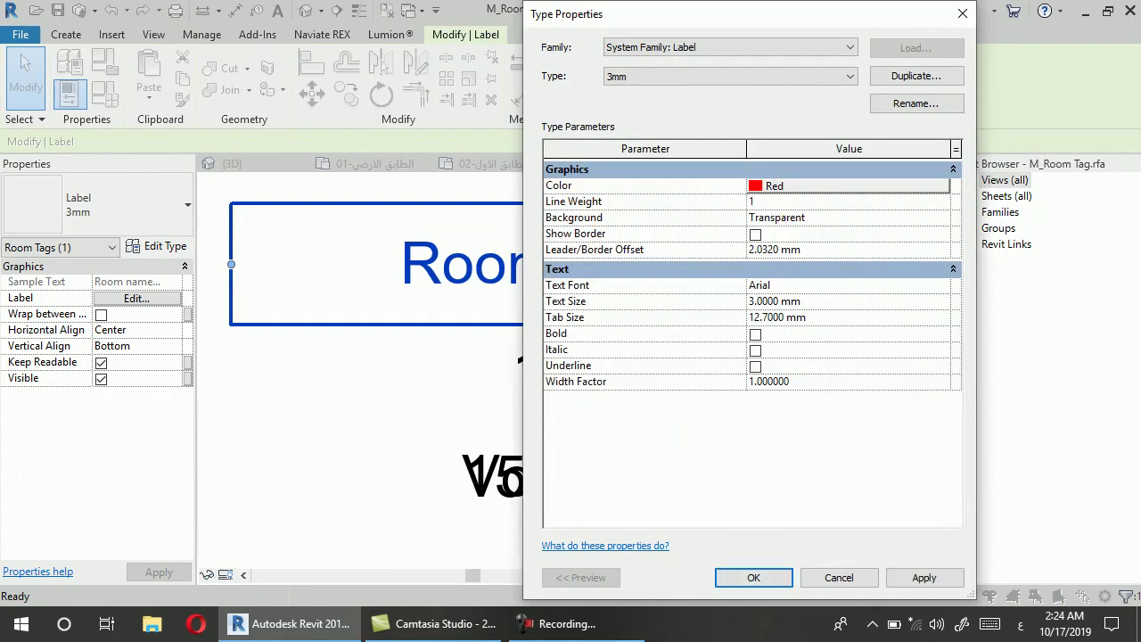
click(778, 317)
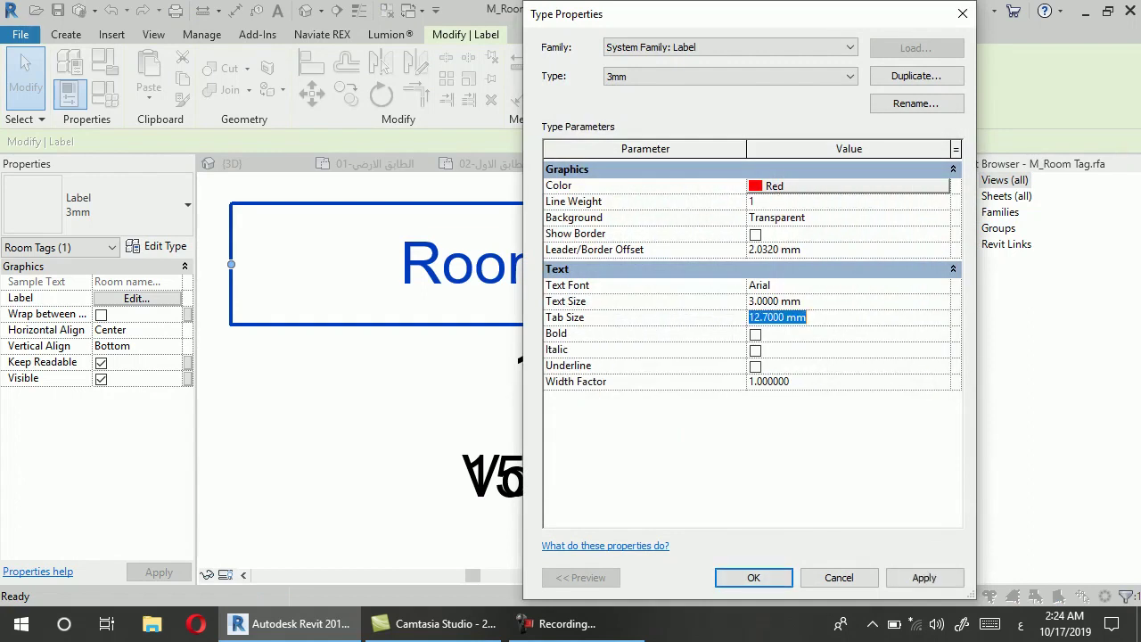
text(14)
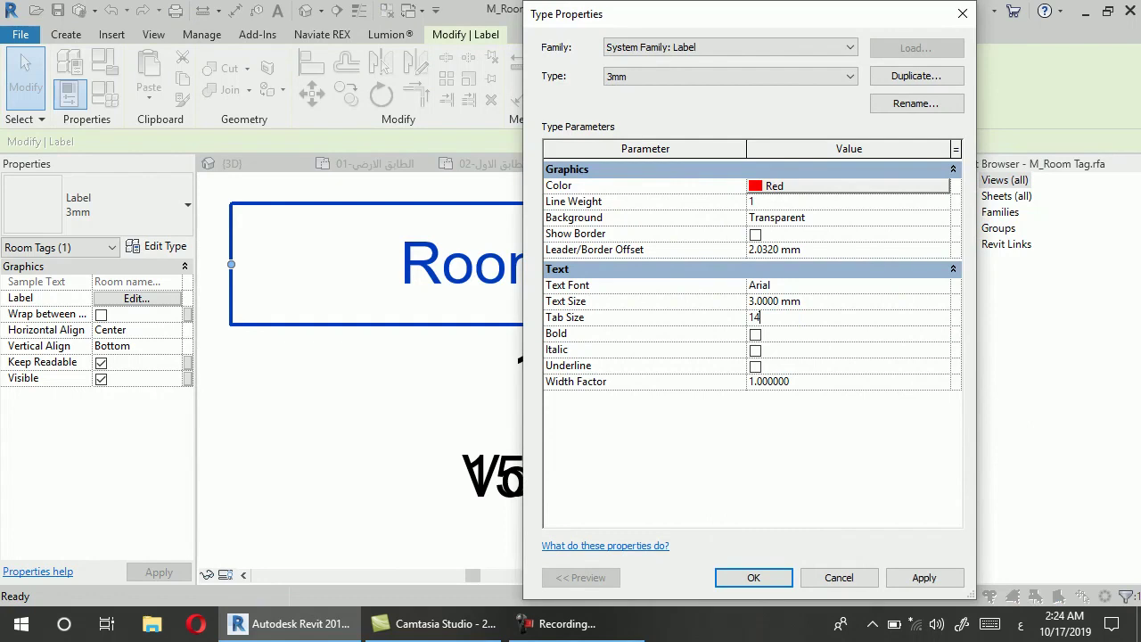
click(753, 578)
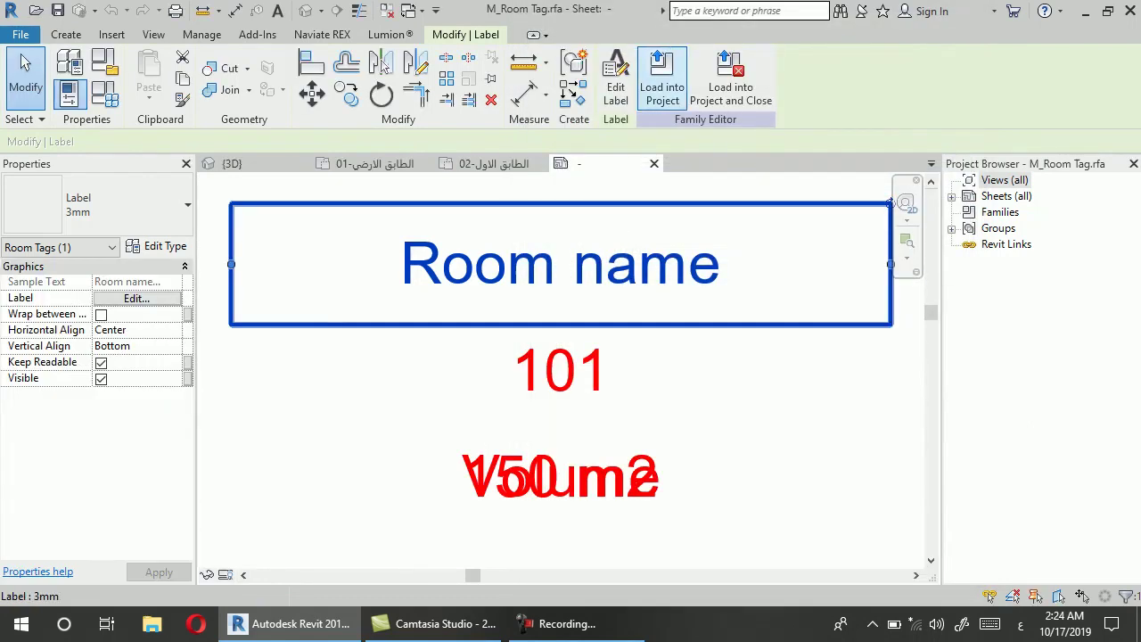
click(662, 90)
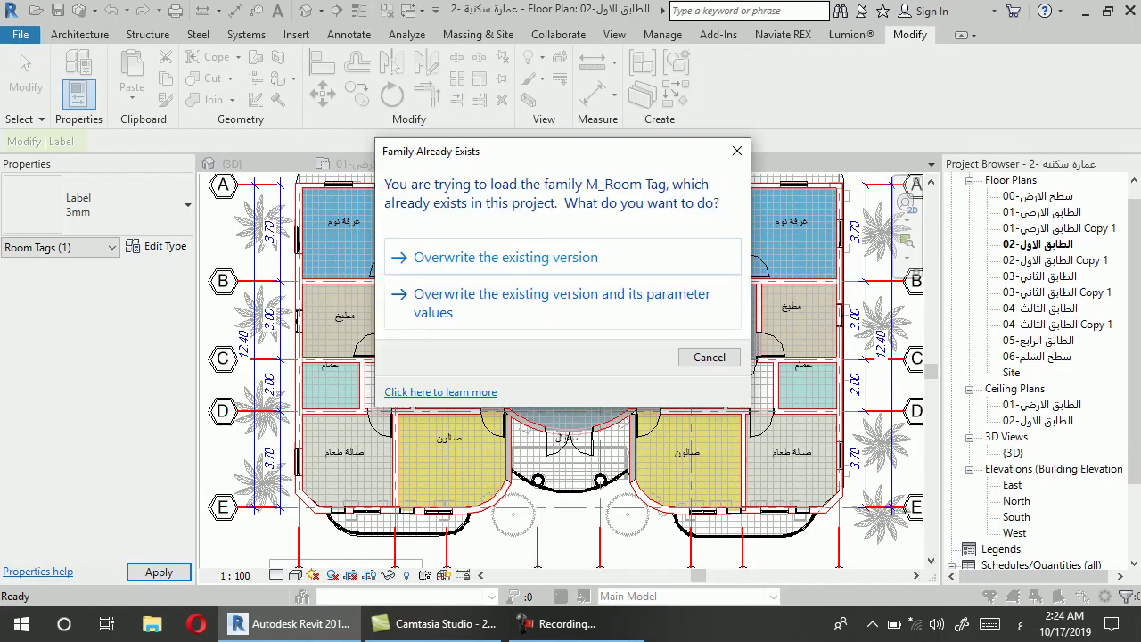
Overwrite the existing room tag family and zoom out to see the red tags
click(583, 307)
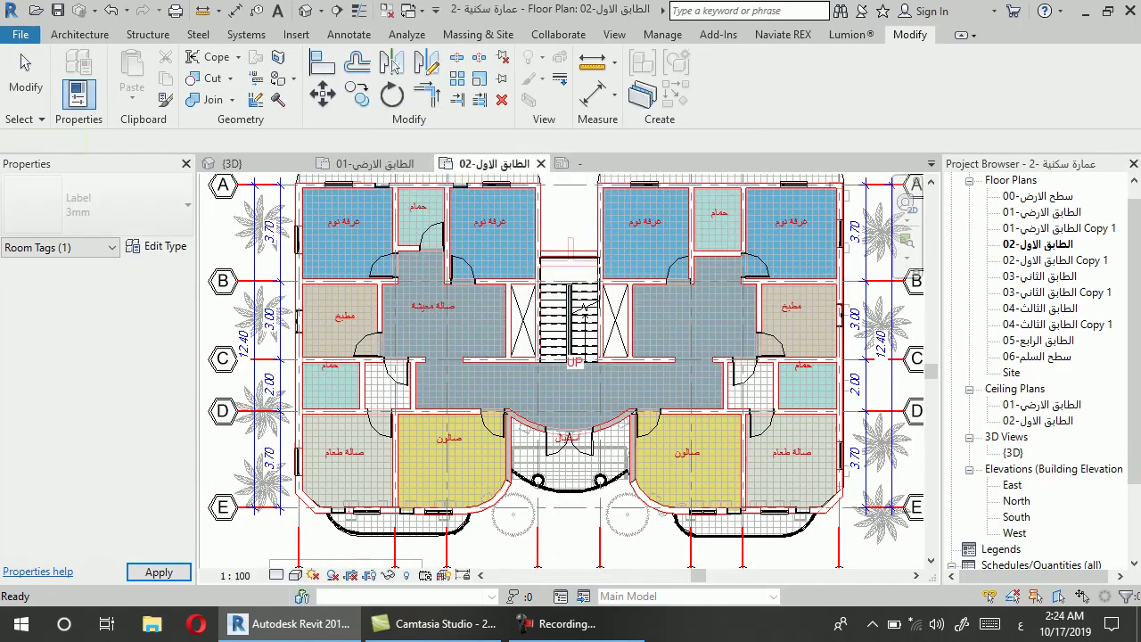
scroll(592, 419, down, 2)
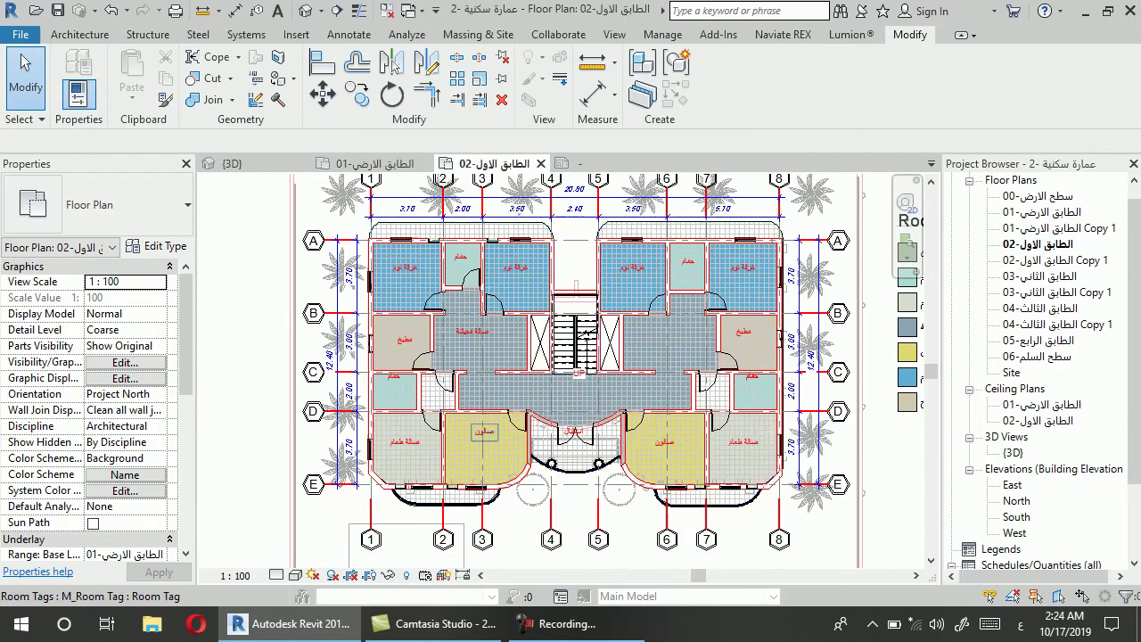
scroll(475, 436, down, 1)
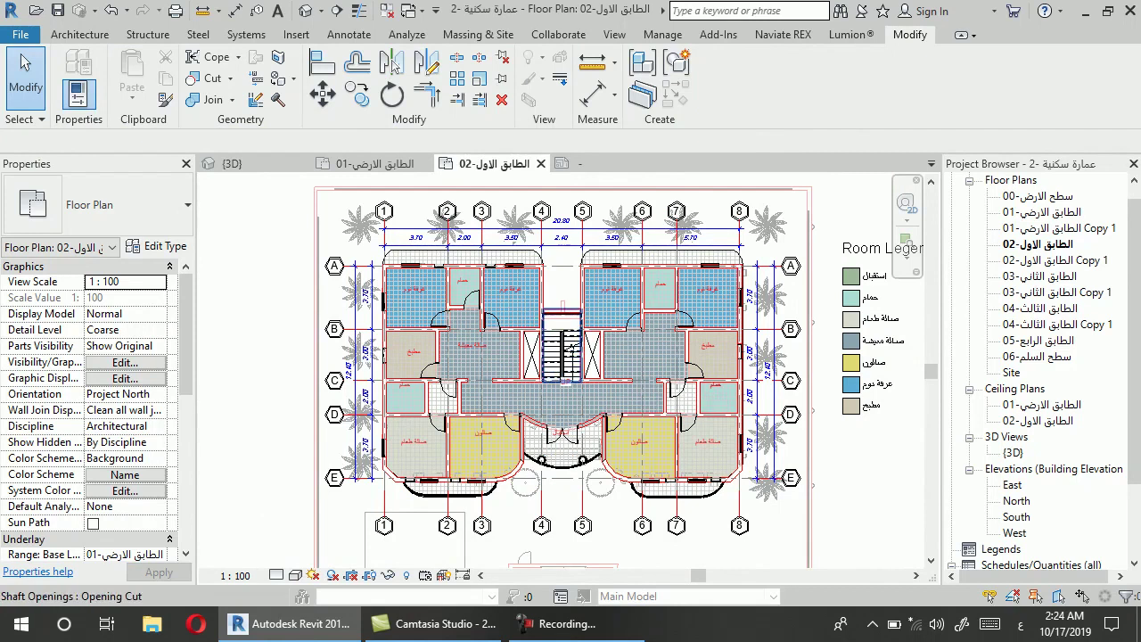
Hide all room tags in the 02 floor plan by category
scroll(495, 281, up, 2)
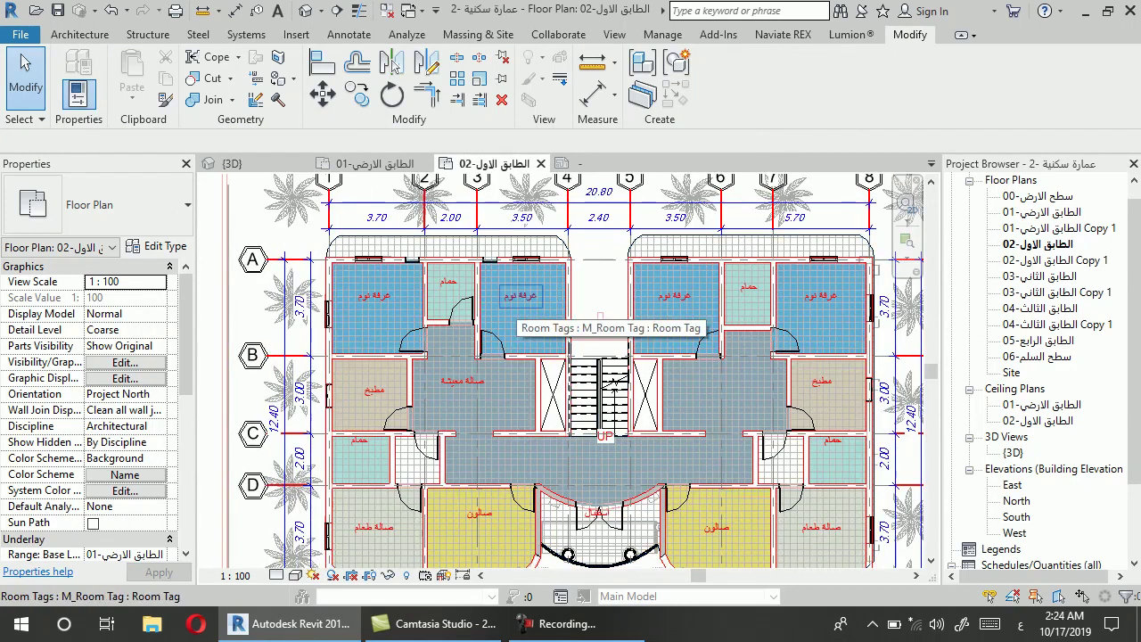
click(516, 299)
right_click(516, 299)
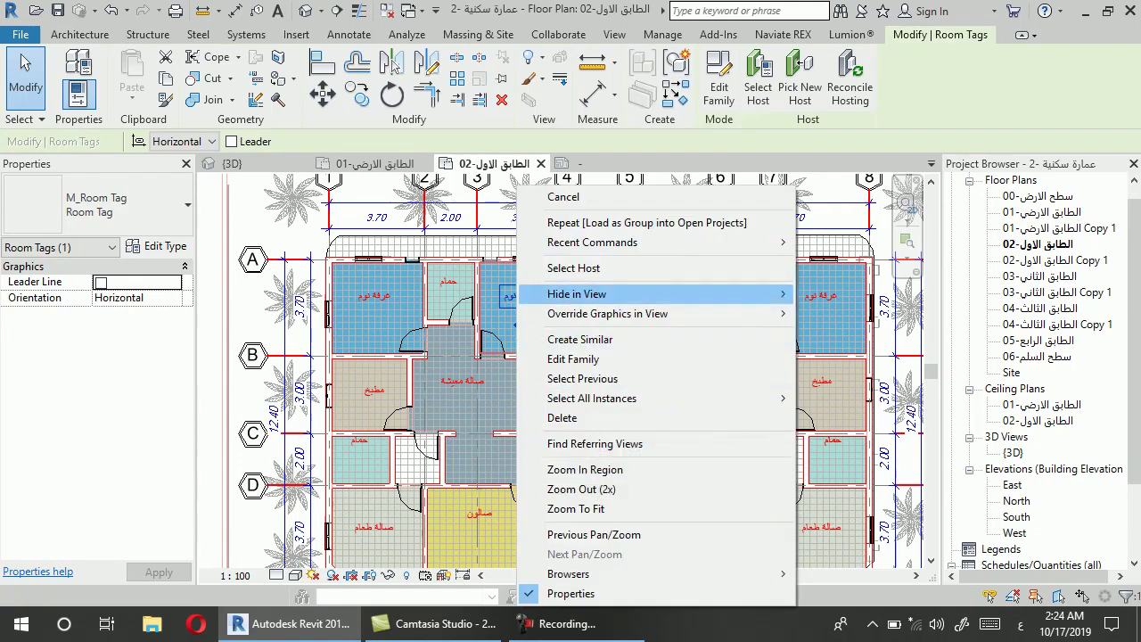
click(843, 311)
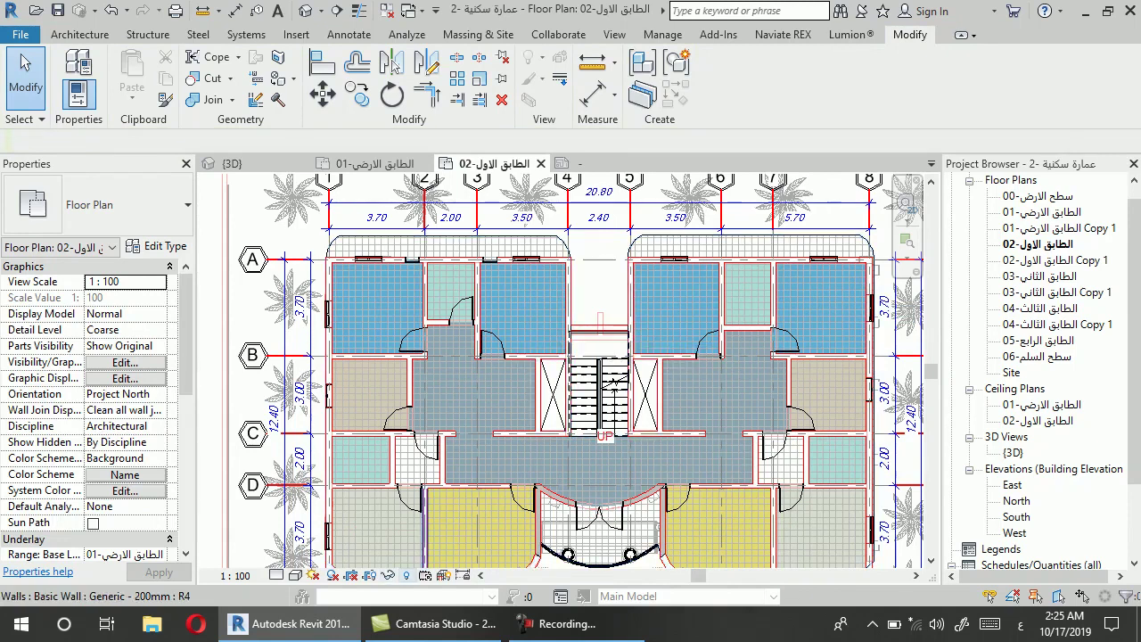
Reveal hidden elements, unhide the room-name text notes by category, then turn reveal off
click(408, 575)
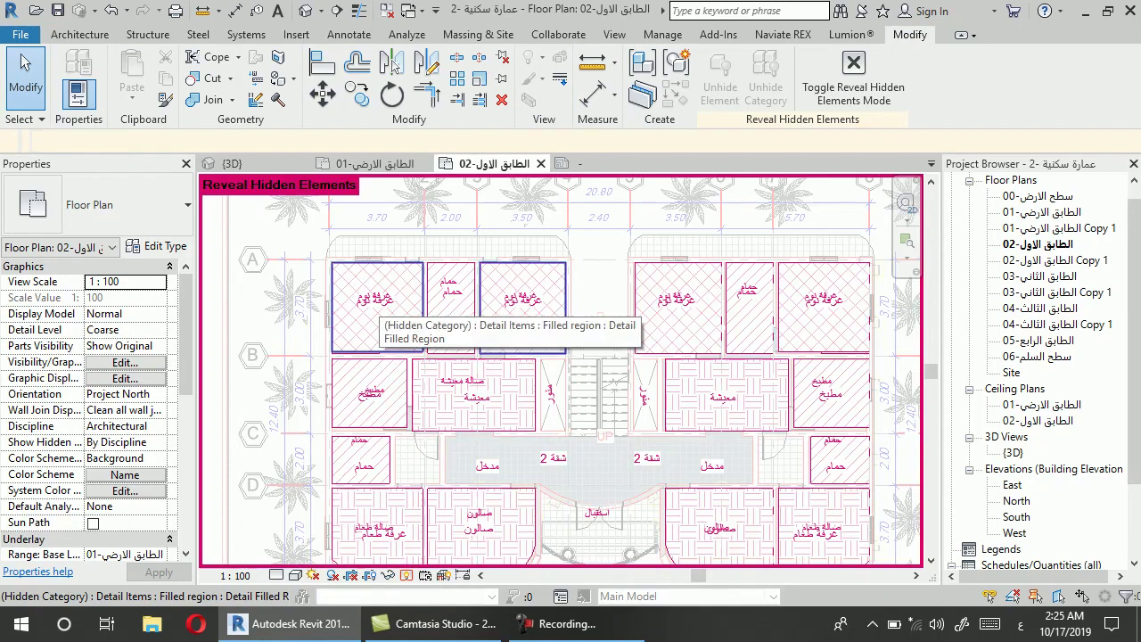
scroll(379, 302, up, 2)
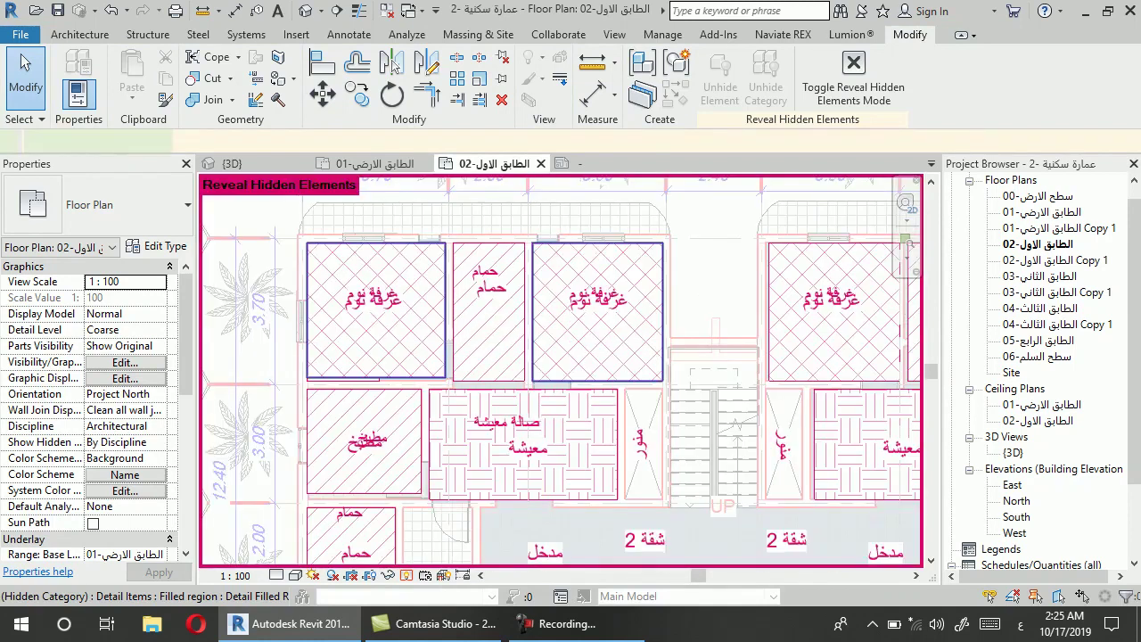
click(379, 302)
key(Escape)
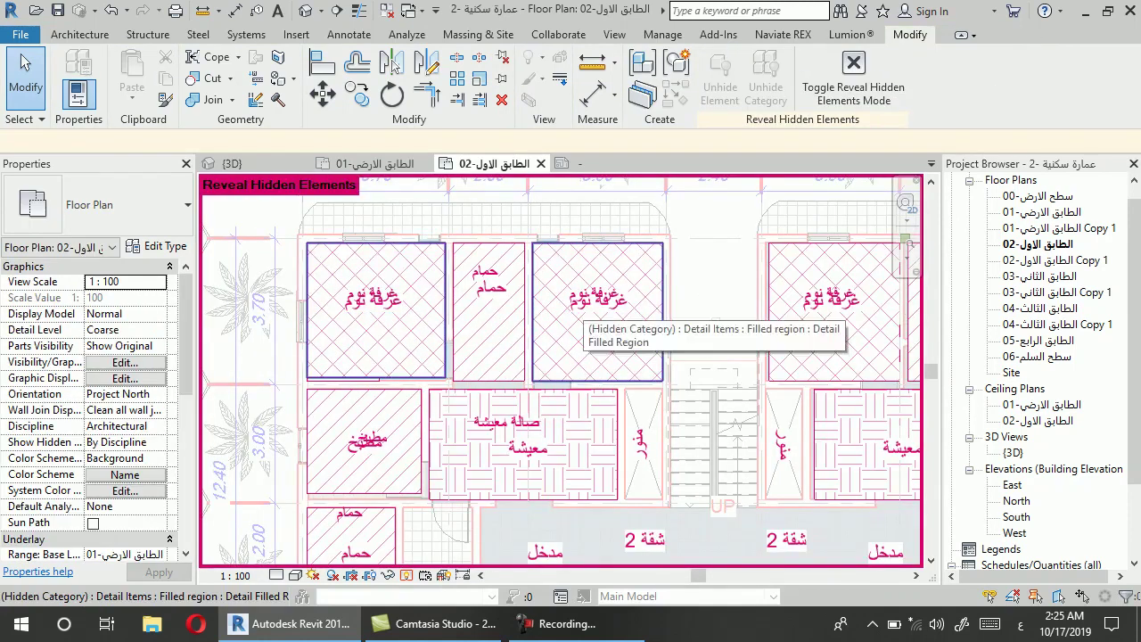
scroll(453, 298, down, 1)
scroll(782, 312, up, 2)
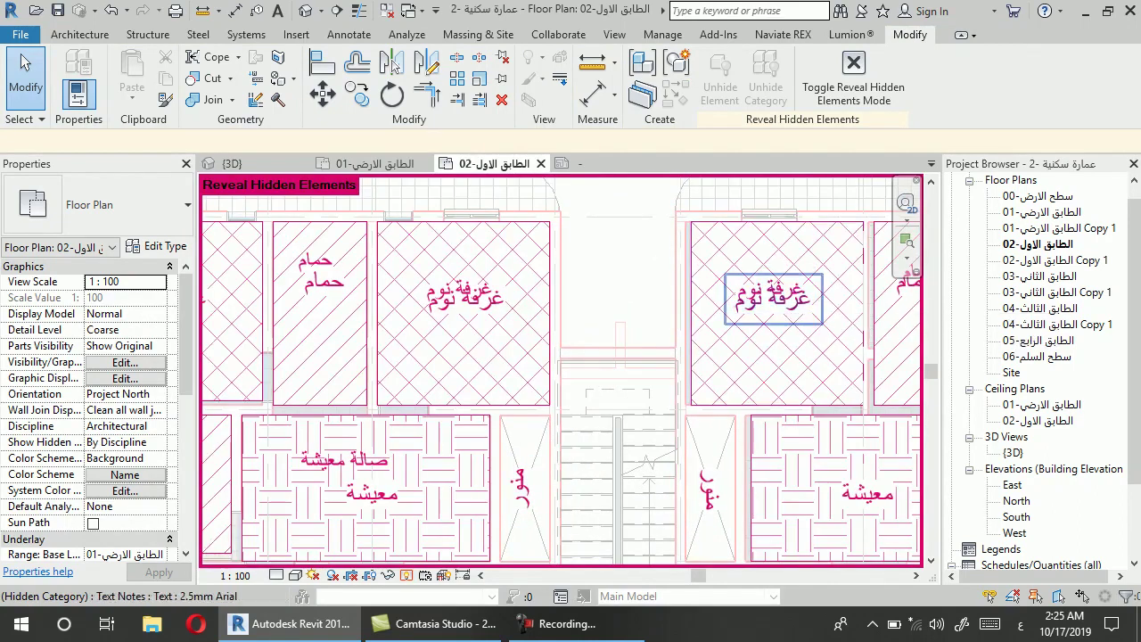
click(774, 295)
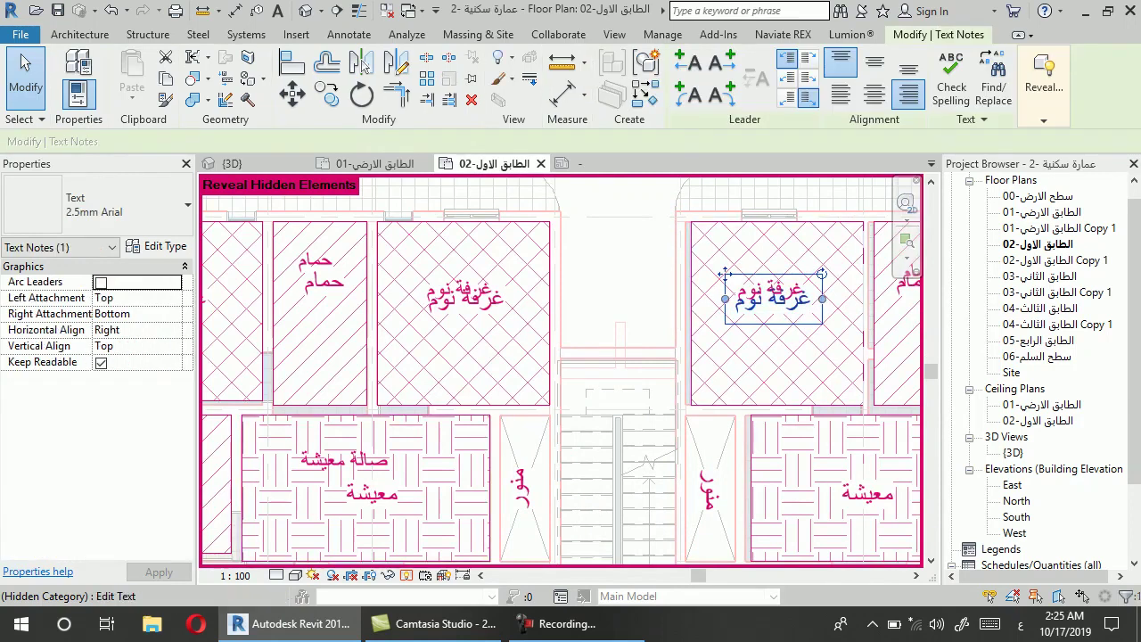
right_click(764, 295)
mouse_move(828, 295)
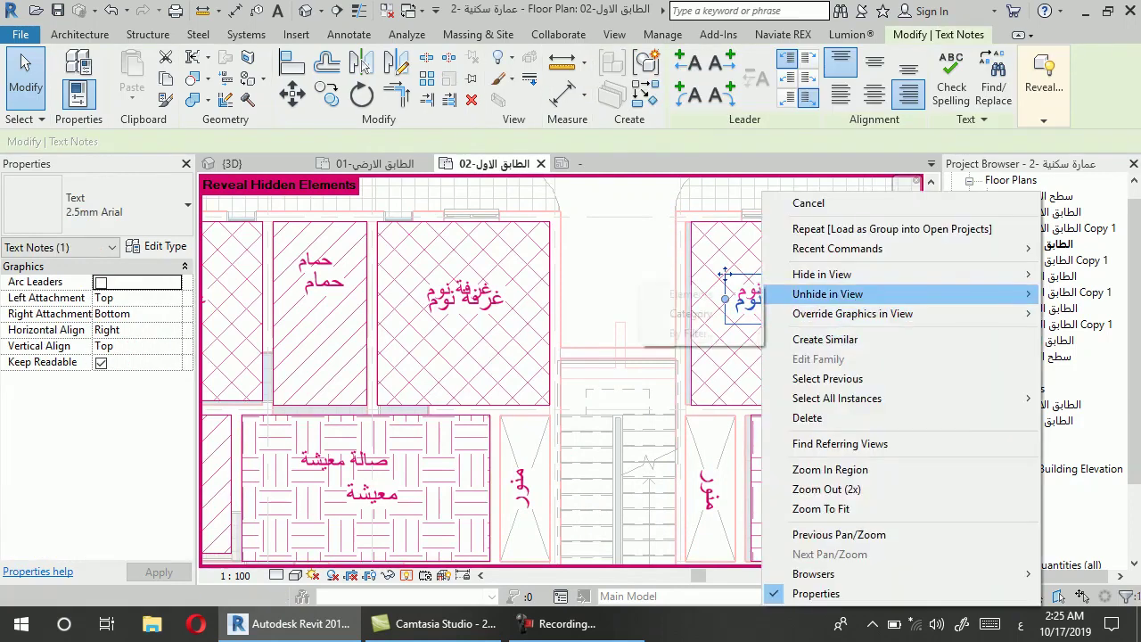
click(692, 313)
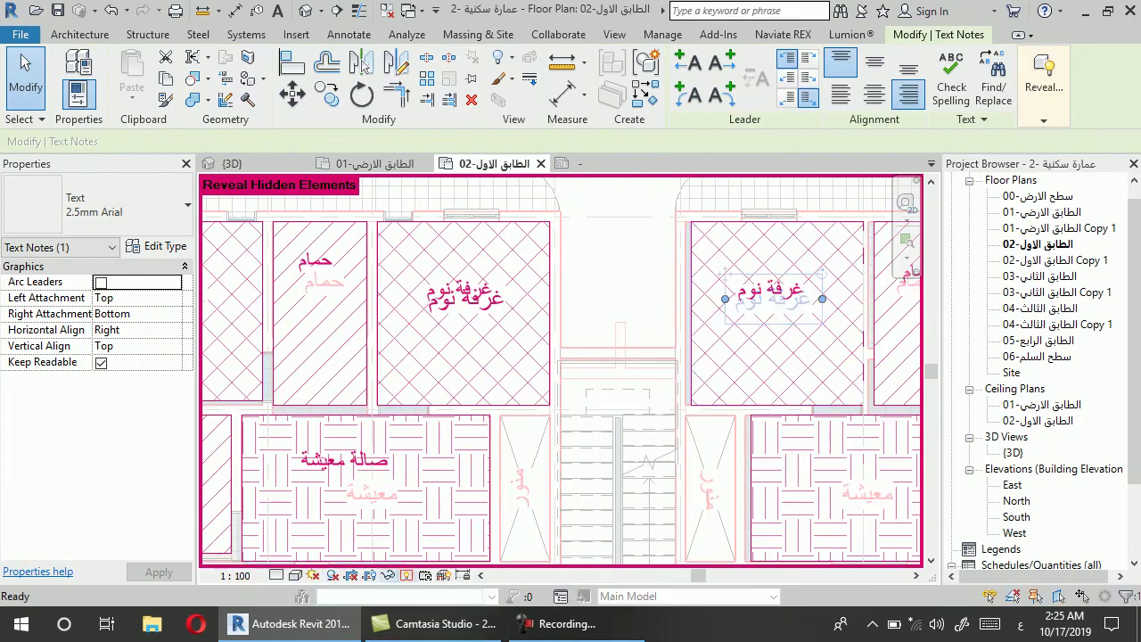
click(406, 575)
Zoom out of the 02 floor plan and switch to the default {3D} view
key(Escape)
scroll(484, 307, down, 2)
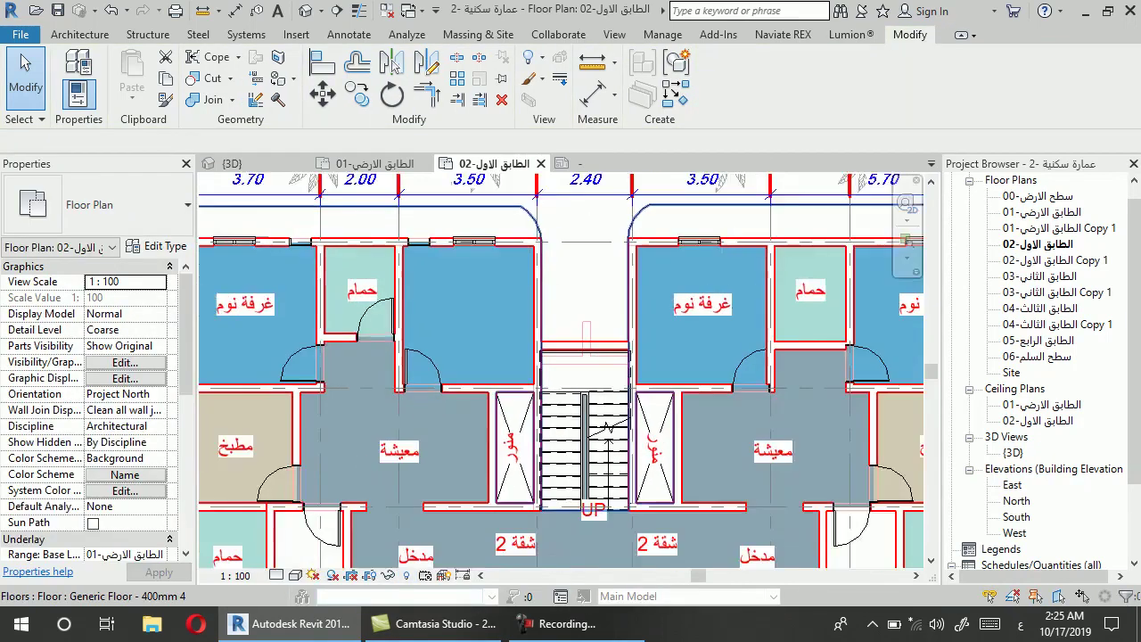
scroll(484, 307, down, 2)
scroll(557, 294, down, 1)
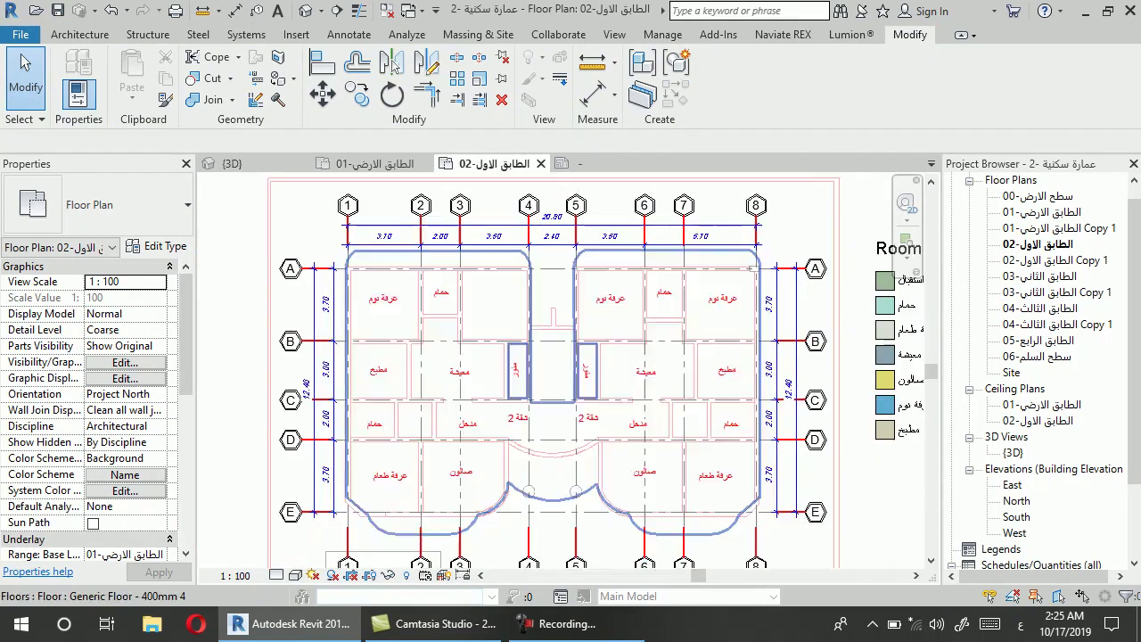
scroll(558, 294, down, 1)
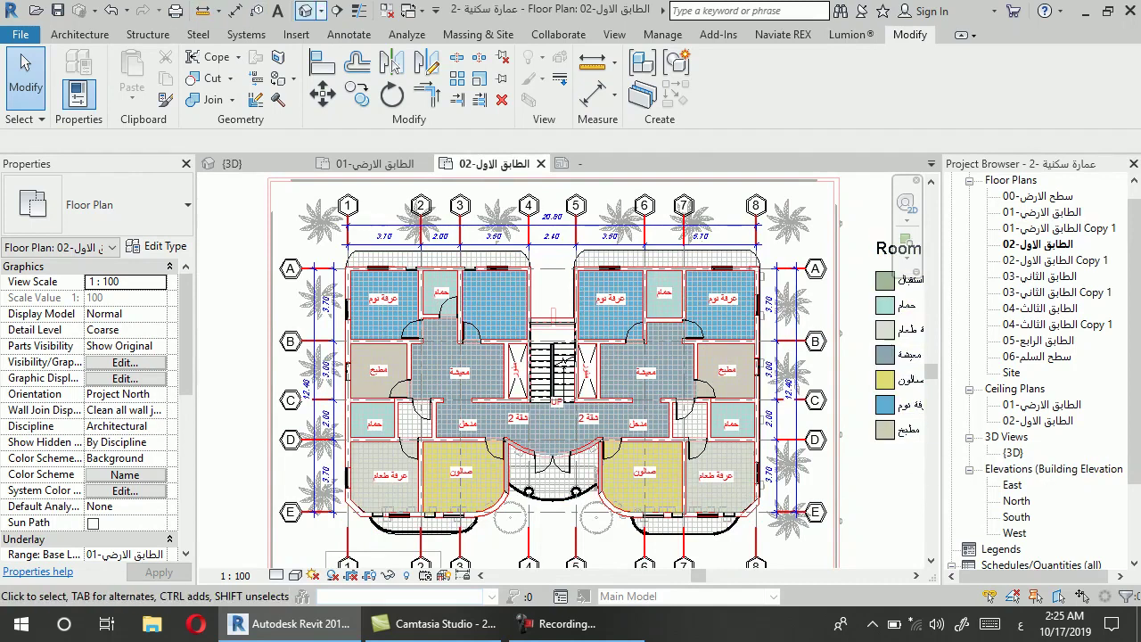
click(305, 10)
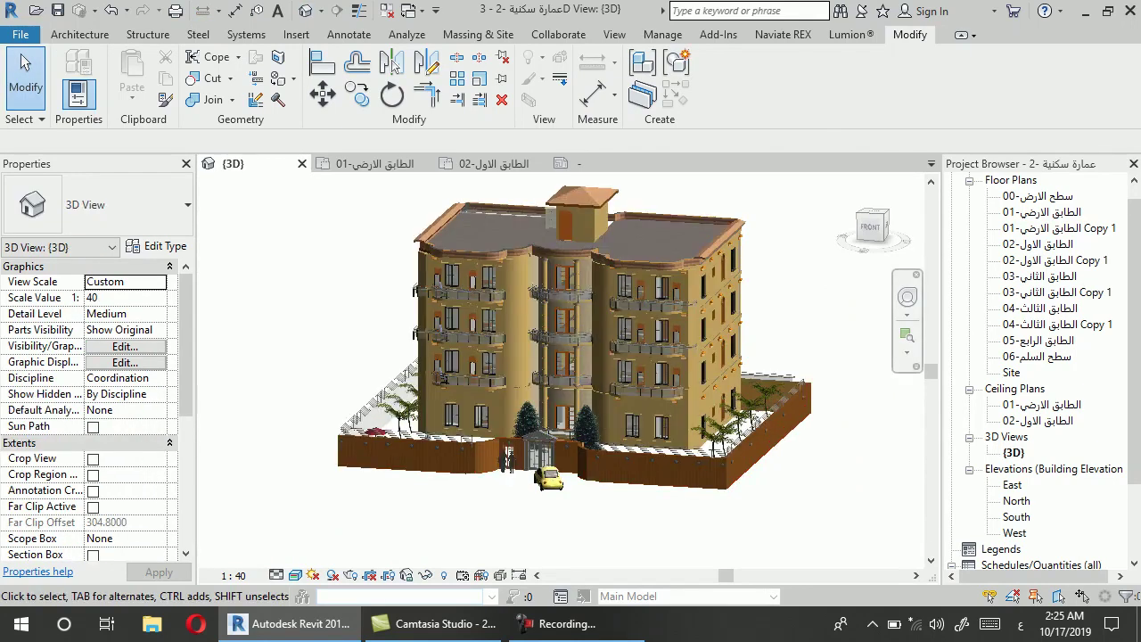
shift+middle_drag(570, 338, 576, 339)
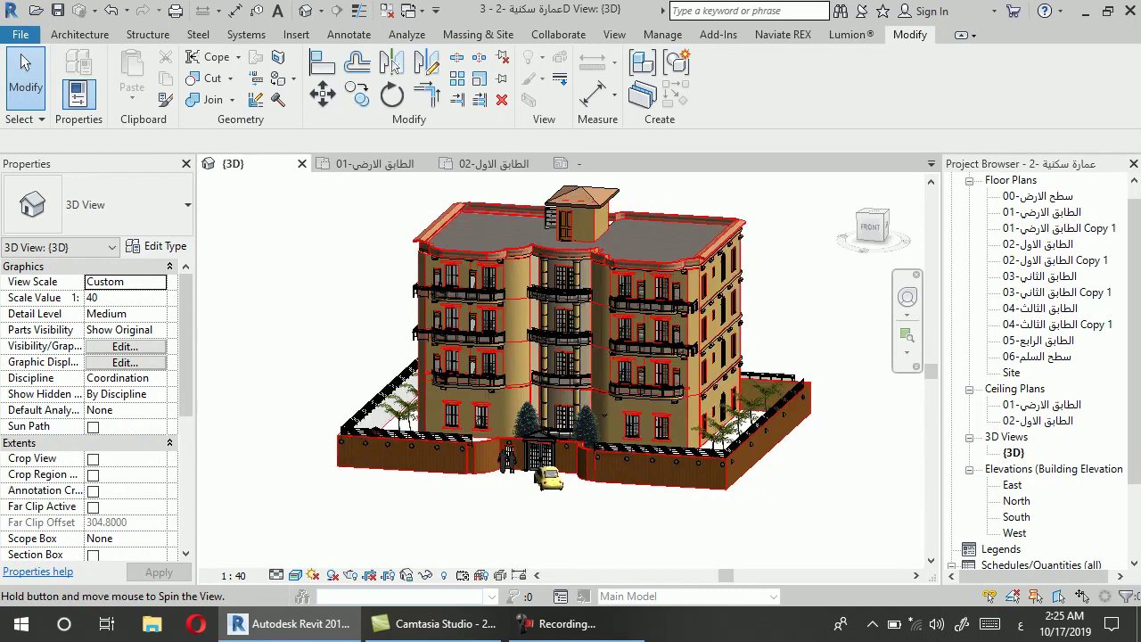
shift+middle_drag(767, 482, 767, 450)
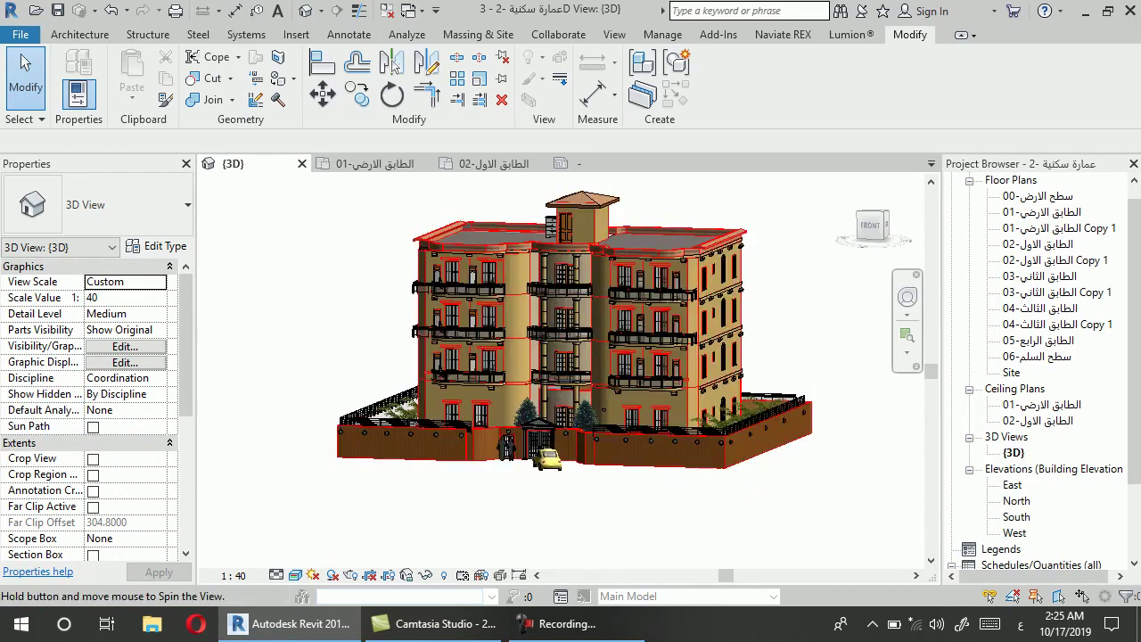
shift+middle_drag(767, 450, 767, 481)
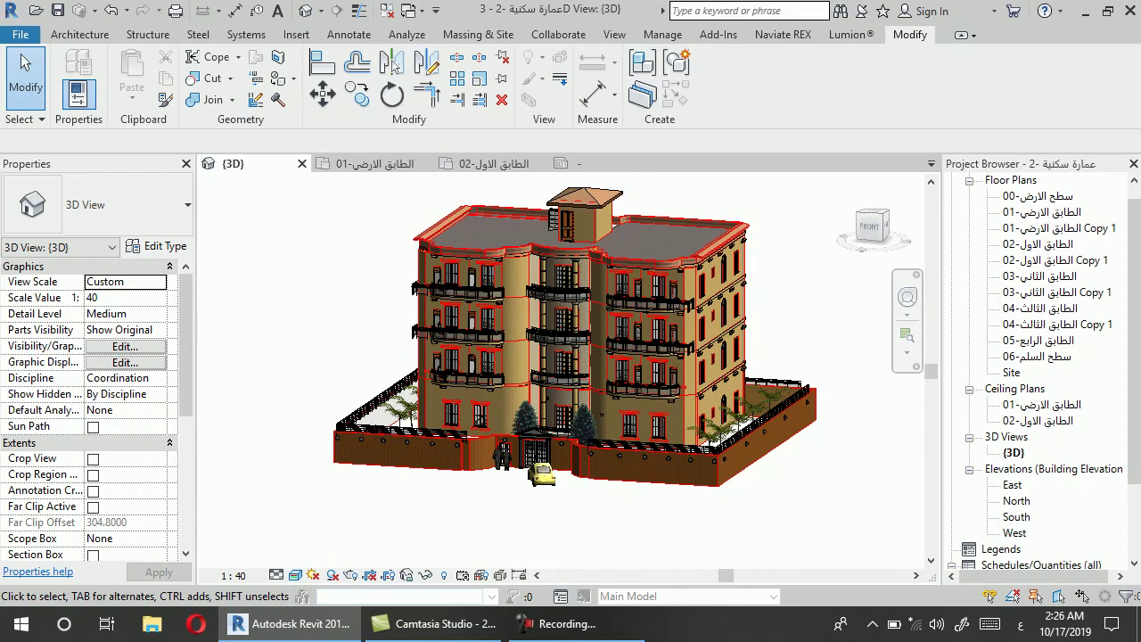
Open the Site floor plan and start a new toposurface from Massing & Site
double_click(1012, 372)
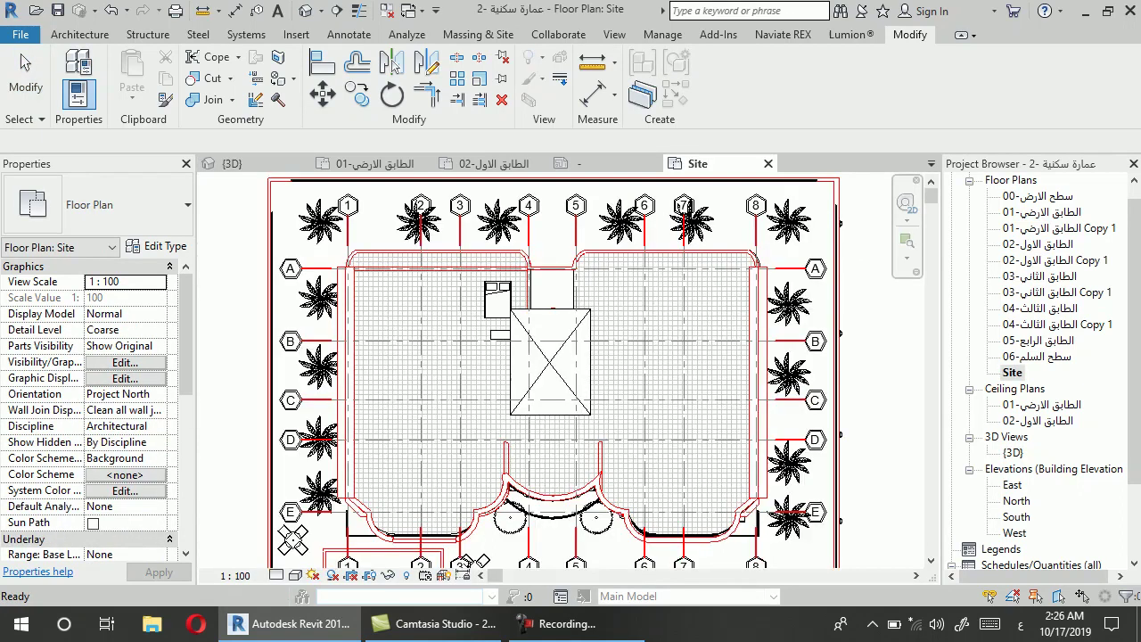
scroll(789, 374, up, 1)
scroll(725, 542, down, 2)
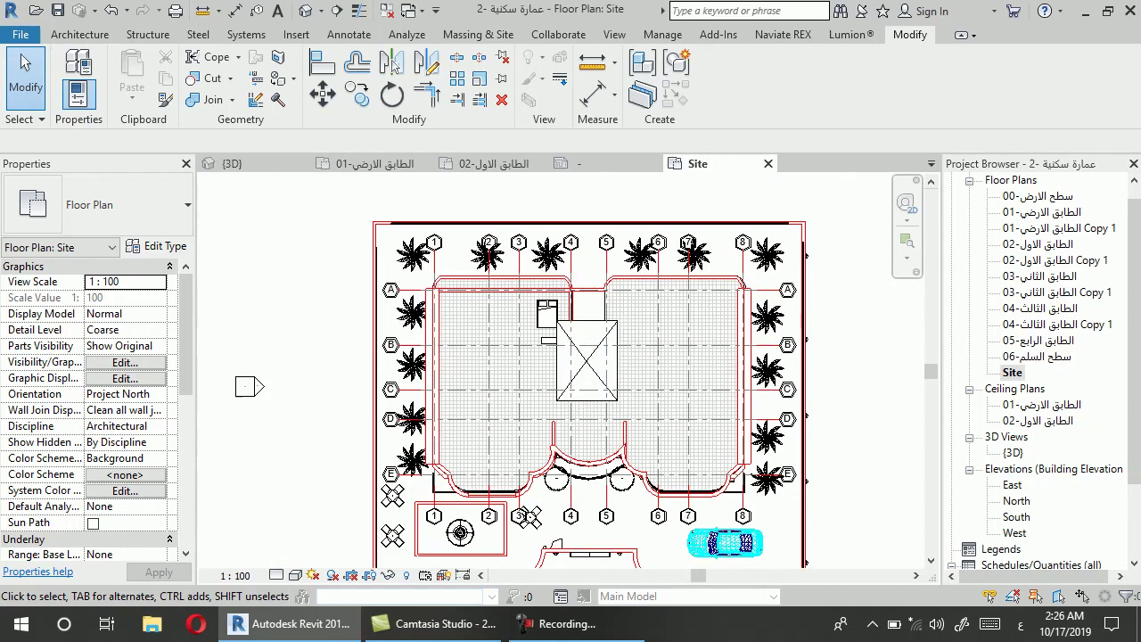
scroll(678, 490, down, 1)
scroll(632, 437, down, 2)
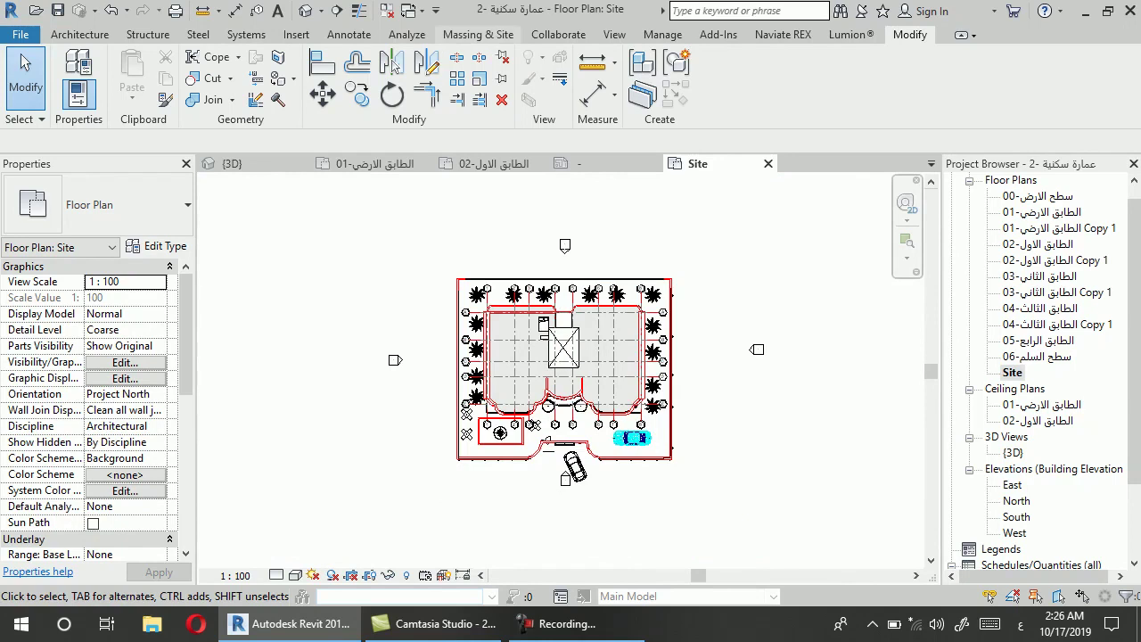
click(478, 34)
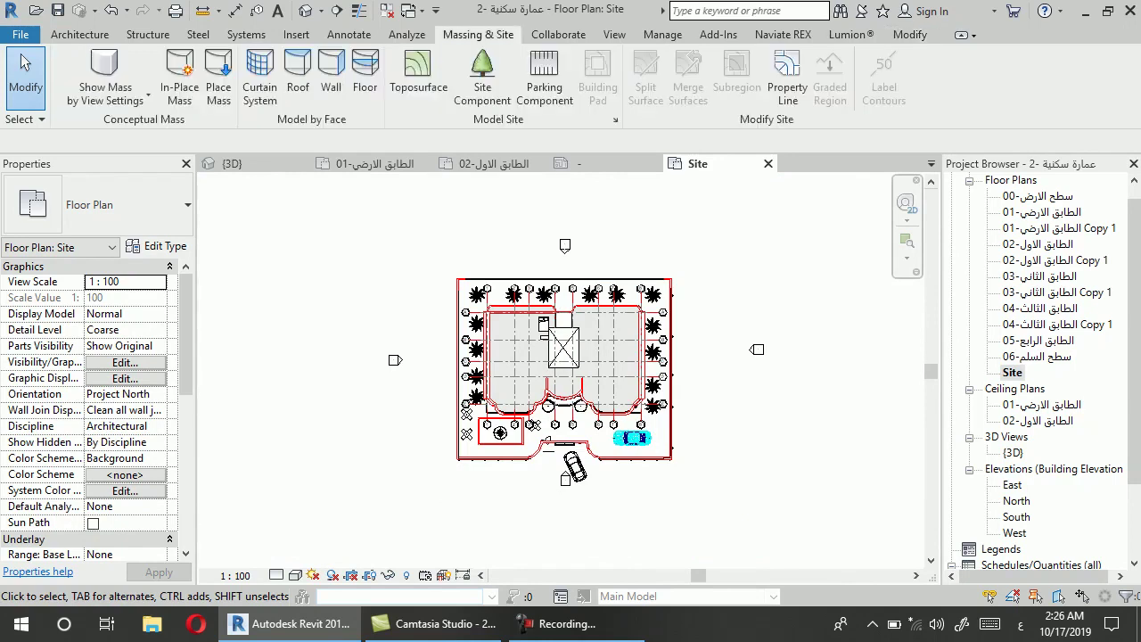
scroll(718, 356, down, 1)
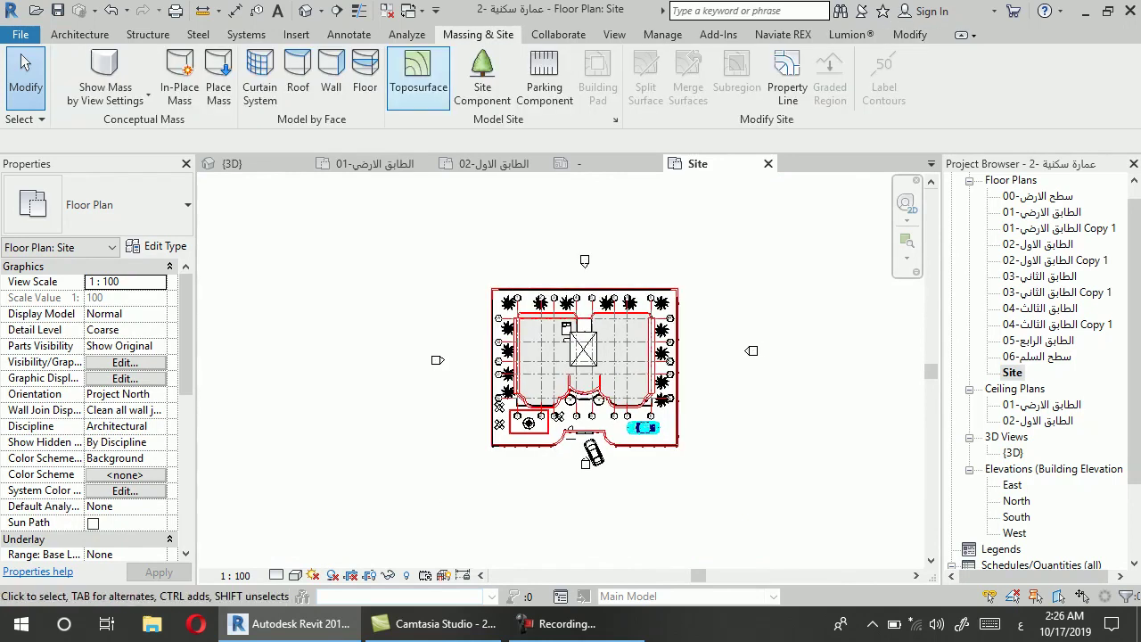
click(418, 71)
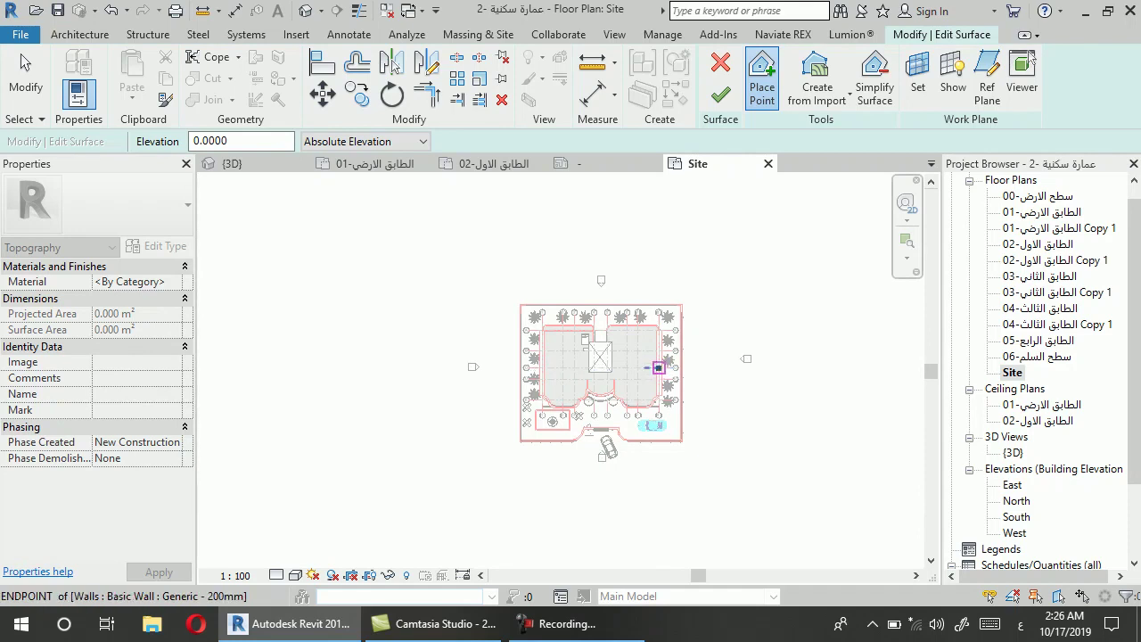
Place topography points along the building's top edge, right side and lower right
click(408, 293)
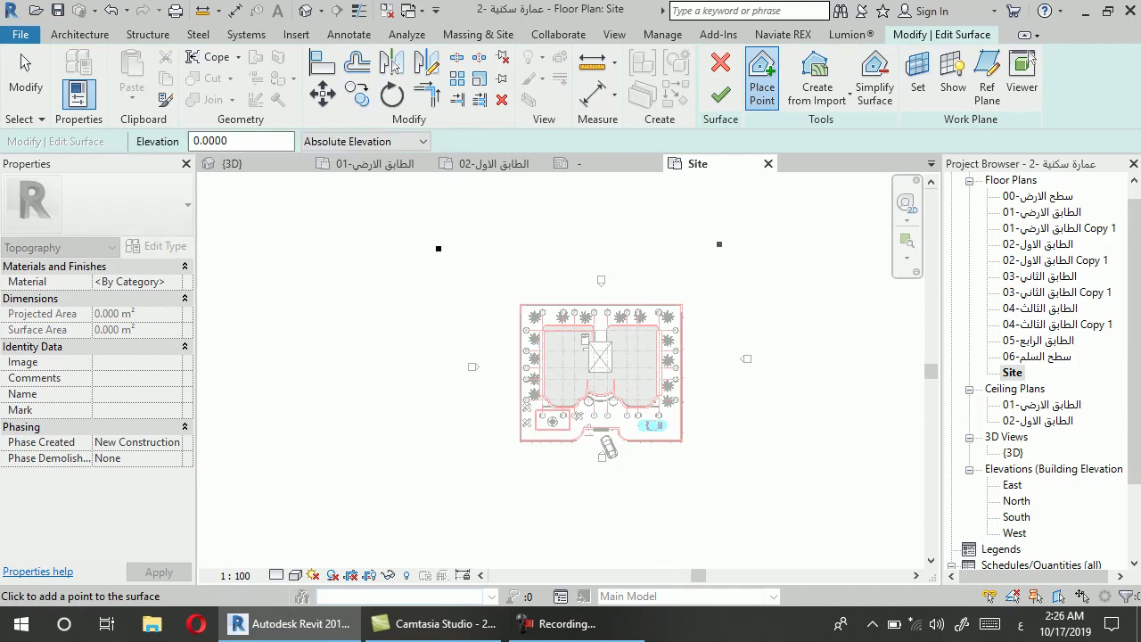
click(472, 238)
click(481, 233)
click(491, 230)
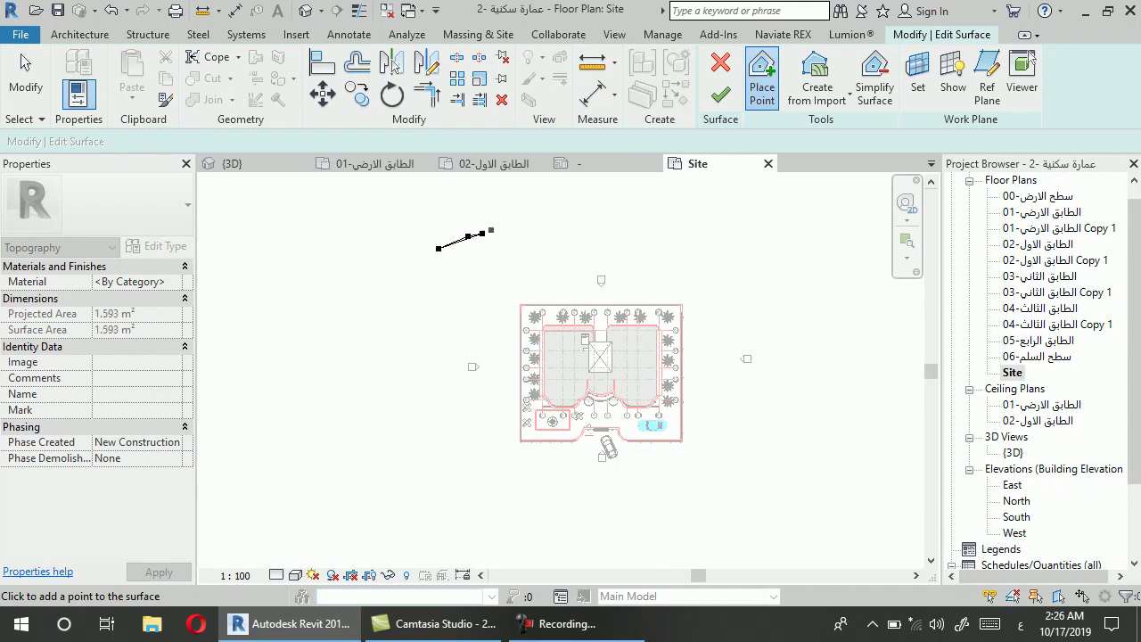
click(697, 226)
click(729, 239)
click(746, 254)
click(755, 267)
click(770, 283)
scroll(773, 272, down, 2)
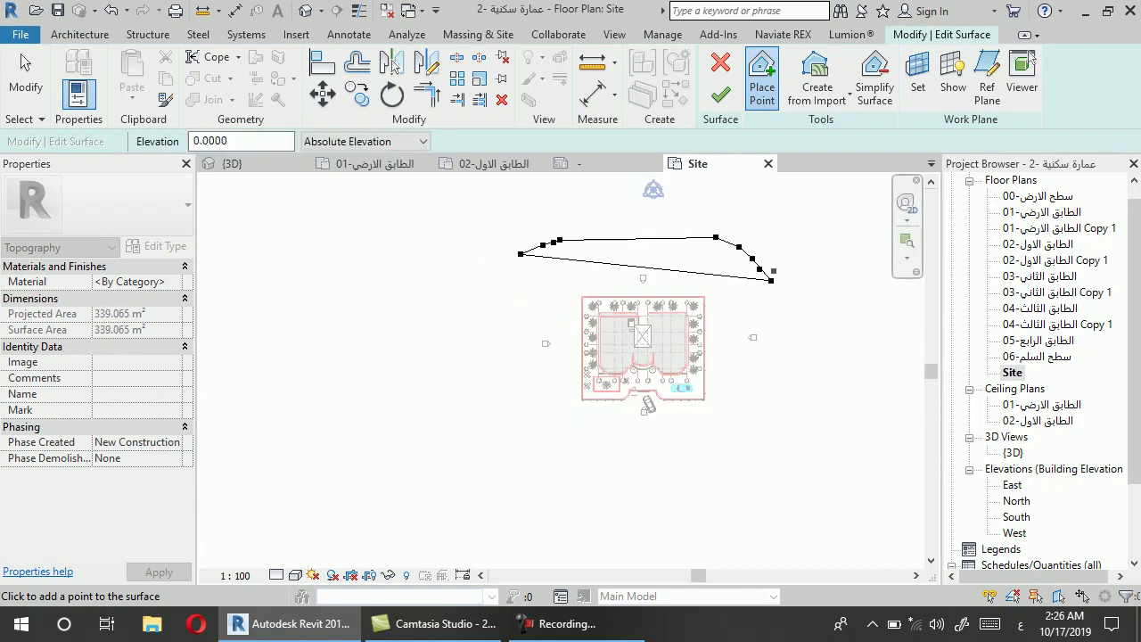
click(792, 422)
click(779, 461)
click(763, 469)
click(747, 479)
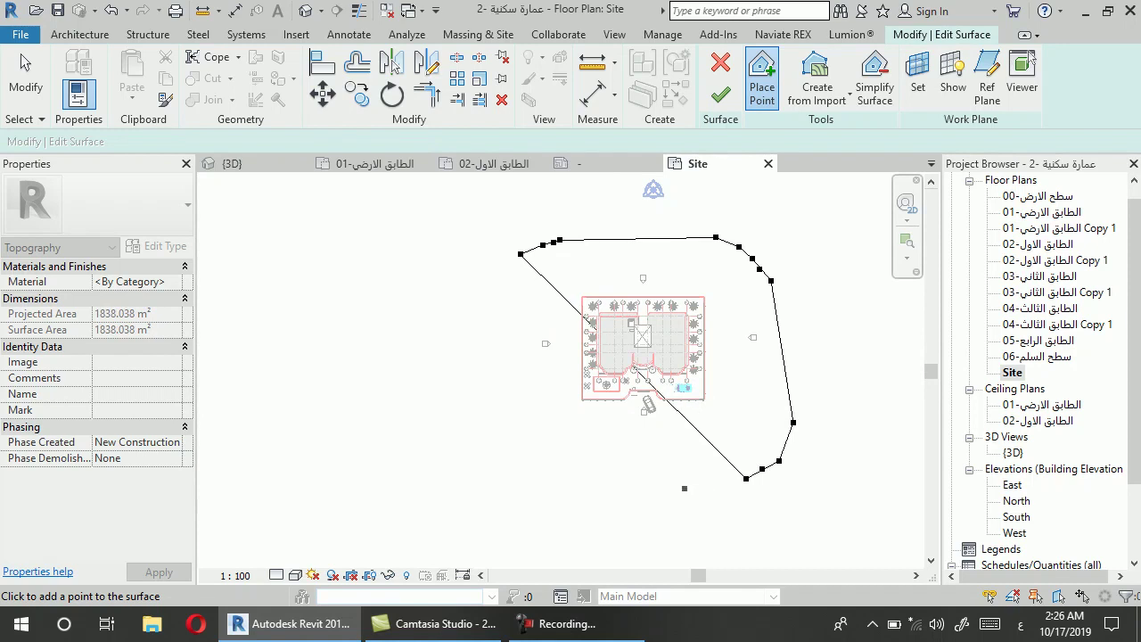
Add points along the lower left and left edge, rounding off the upper-left corner
click(500, 496)
click(473, 497)
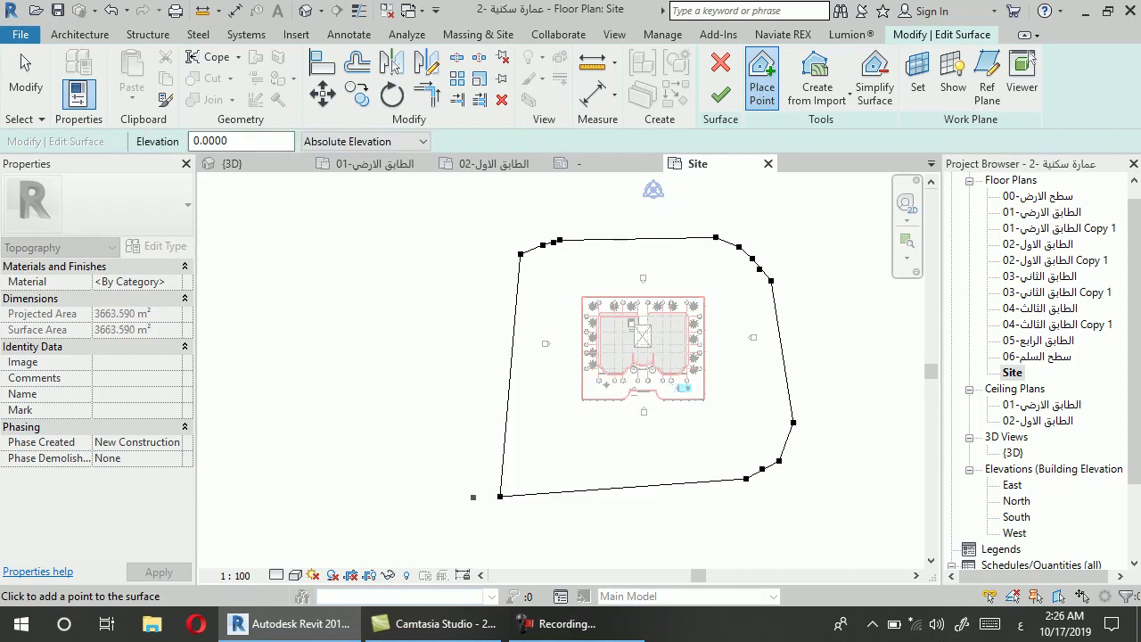
click(464, 478)
click(457, 465)
click(448, 283)
click(465, 264)
click(481, 255)
click(500, 244)
click(517, 242)
click(554, 243)
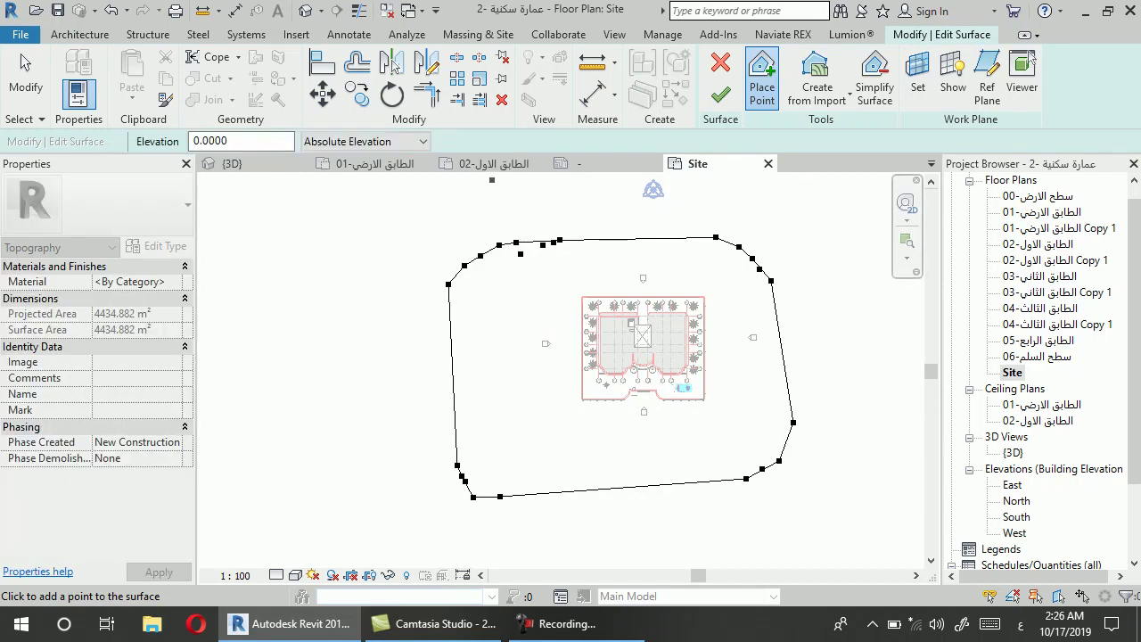
Set new-point elevation to -3 and place a wider ring toward the northwest and northeast
double_click(210, 141)
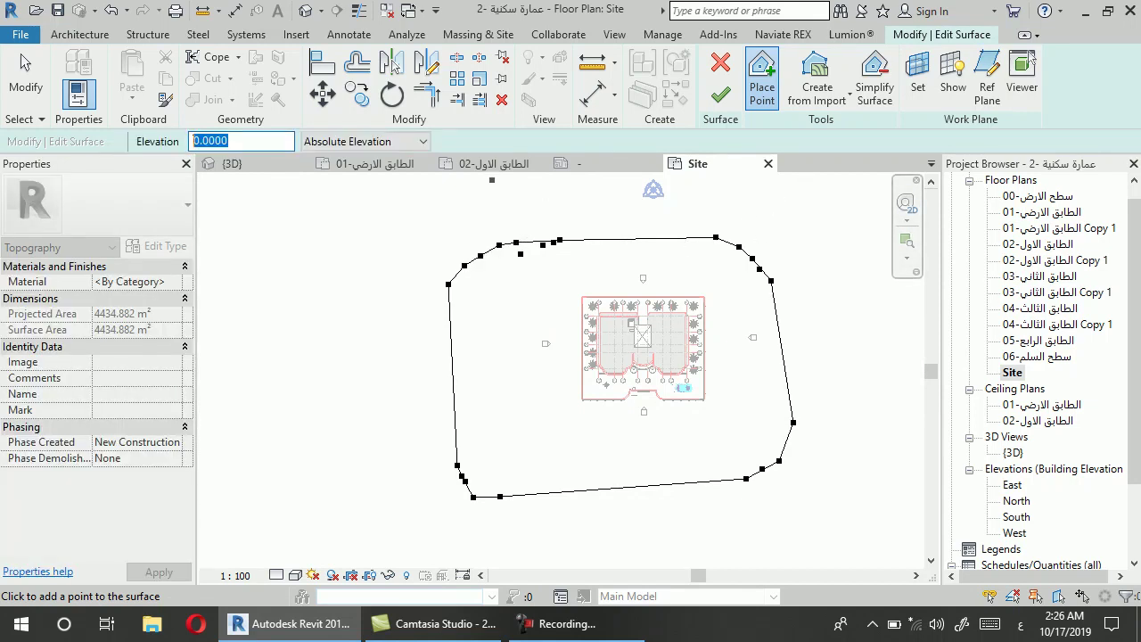
text(-3)
key(Return)
scroll(497, 327, down, 2)
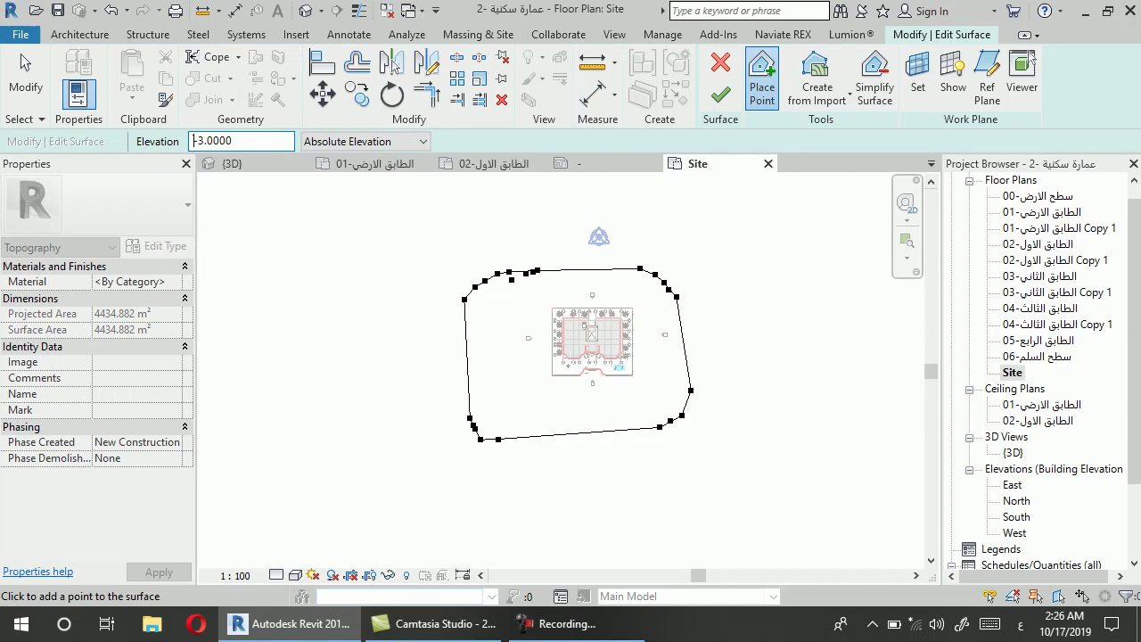
click(437, 256)
click(477, 230)
click(548, 229)
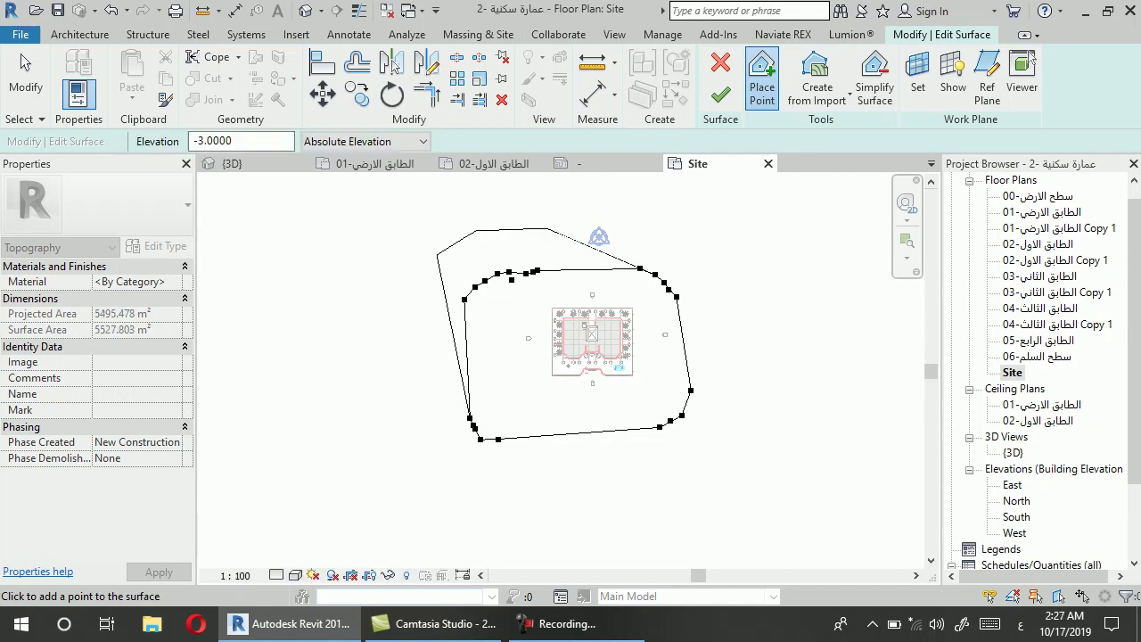
click(646, 218)
click(711, 229)
click(719, 259)
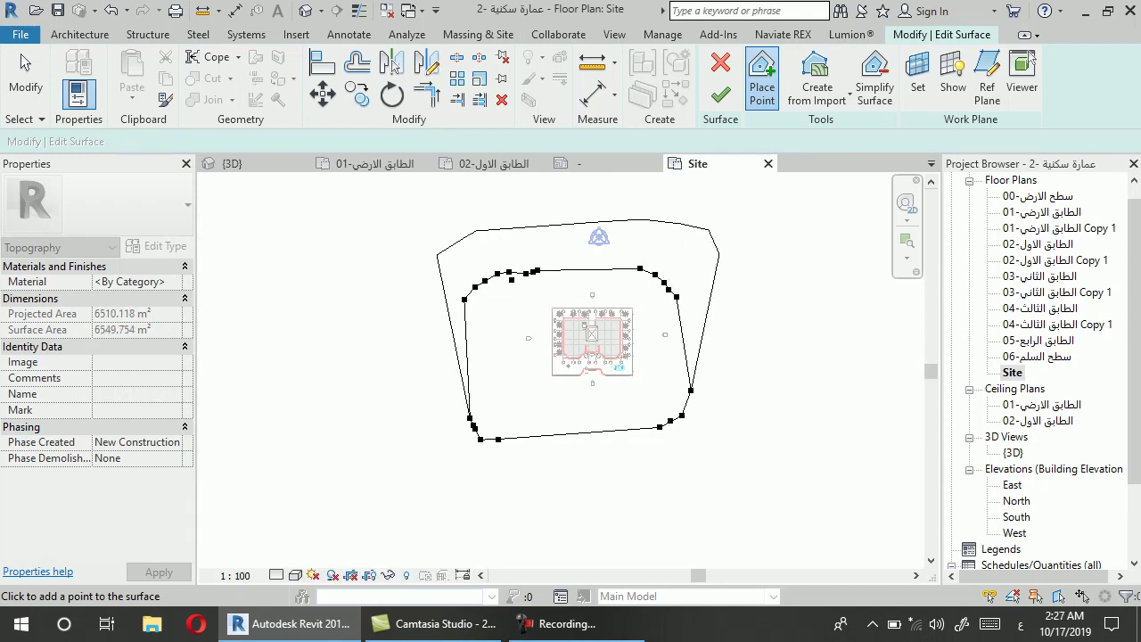
Complete the -3 ring with points on the east, southeast, southwest and west sides
click(739, 317)
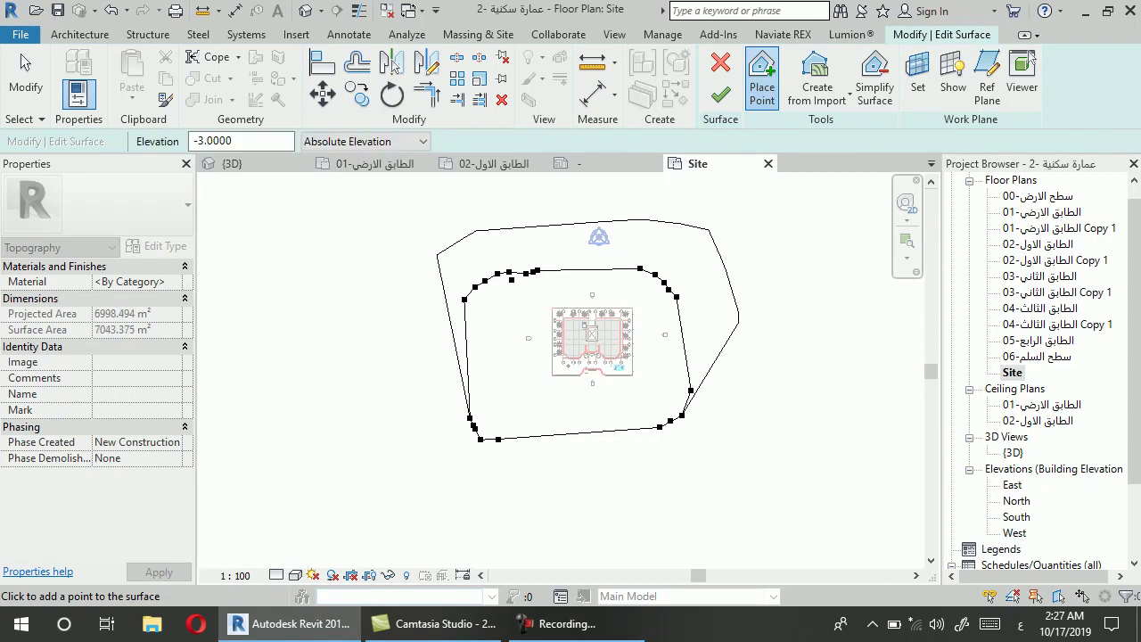
click(737, 430)
click(682, 468)
click(489, 482)
click(611, 490)
click(430, 443)
click(416, 405)
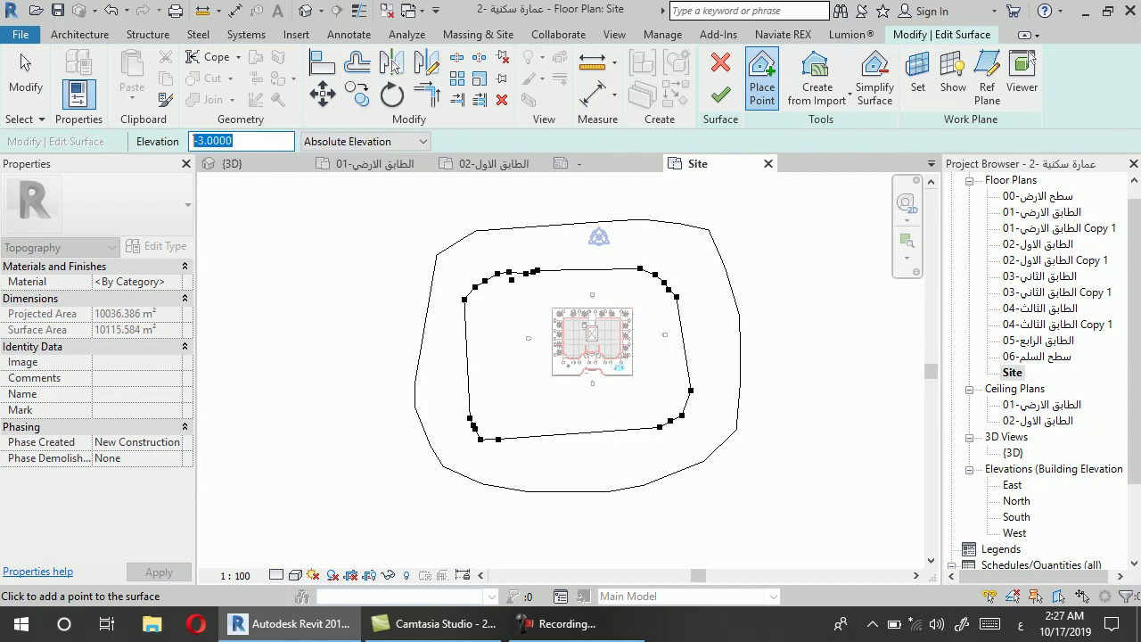
Place an outer ring of points at elevation -6 and finish the surface
text(-6)
key(Return)
scroll(740, 411, down, 1)
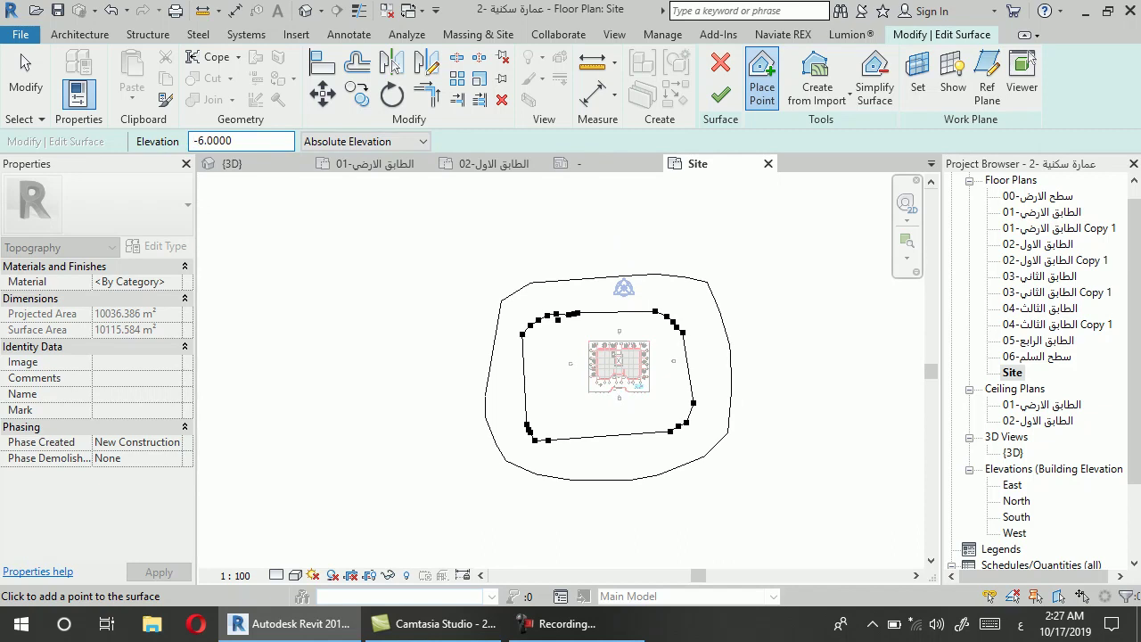
click(461, 260)
click(713, 237)
click(740, 277)
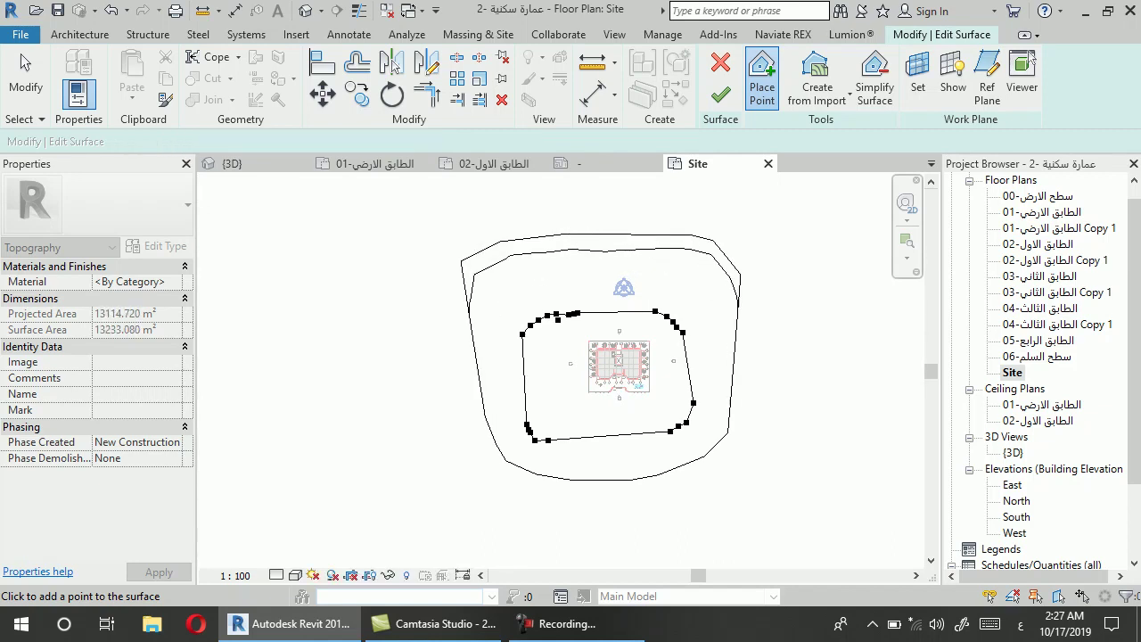
click(790, 410)
click(544, 504)
click(500, 494)
click(450, 440)
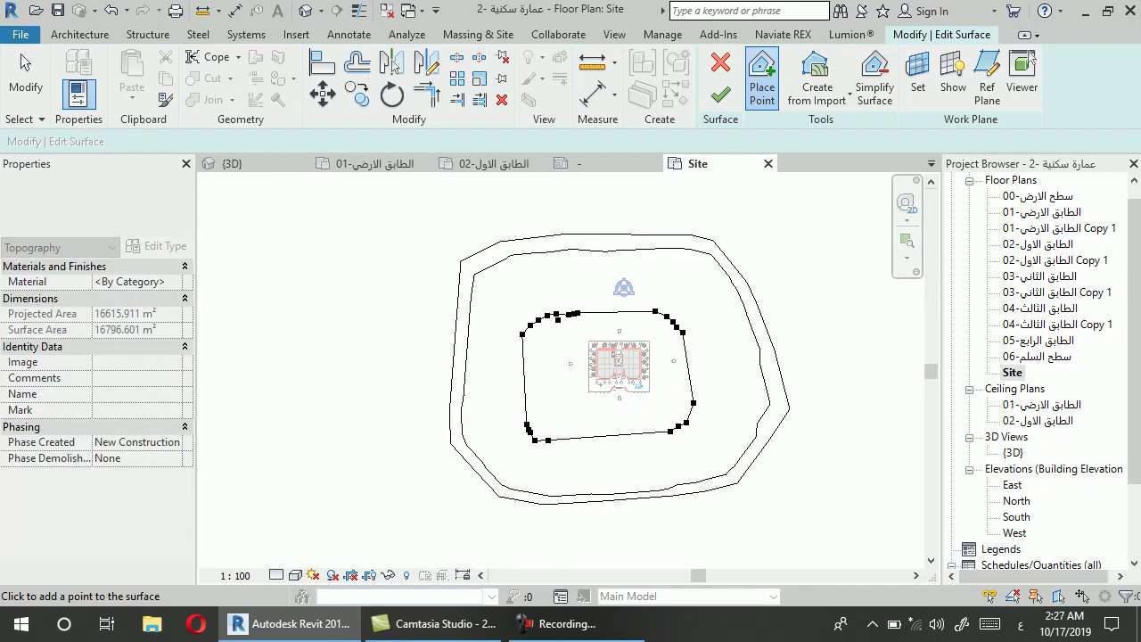
click(721, 94)
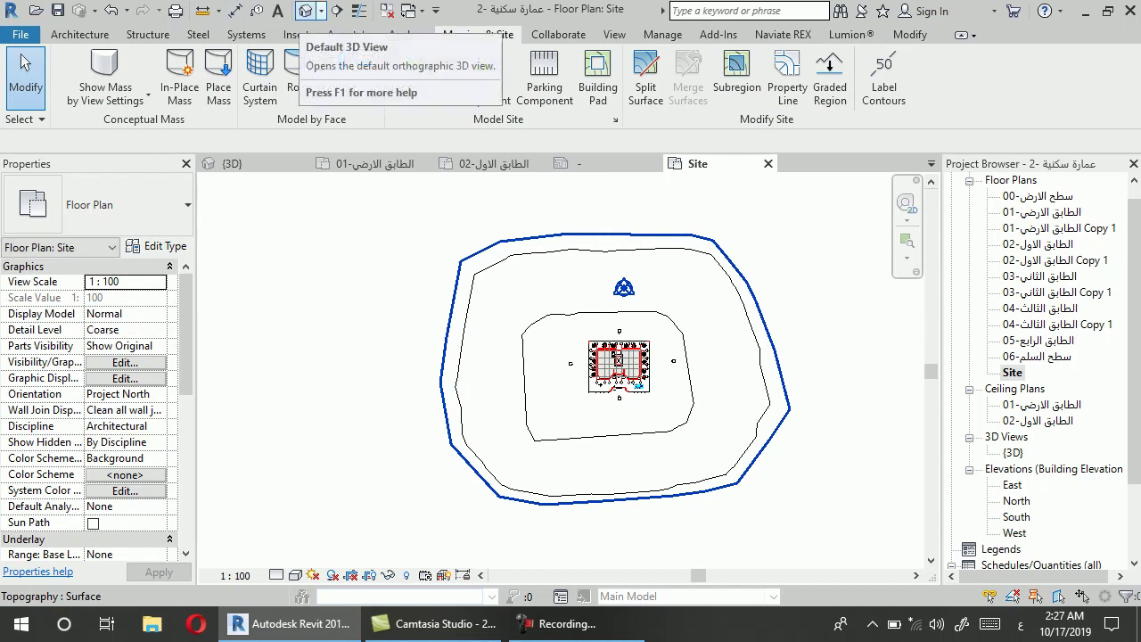
Switch to the default {3D} view, zoom out and orbit to look down on the site
click(305, 11)
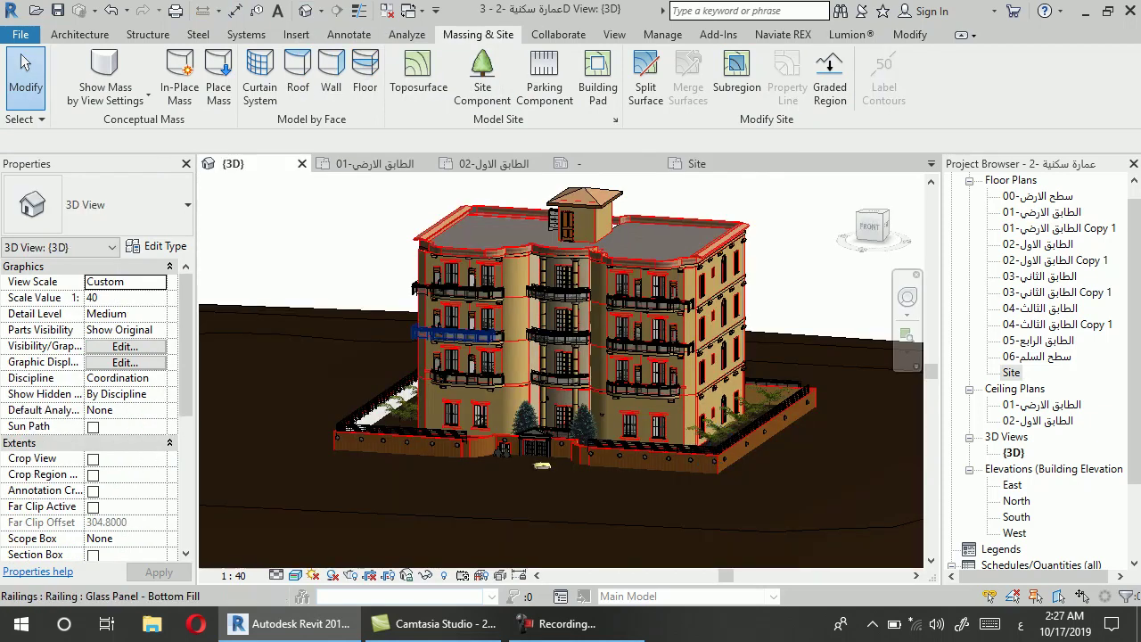
scroll(502, 448, down, 2)
scroll(503, 384, down, 3)
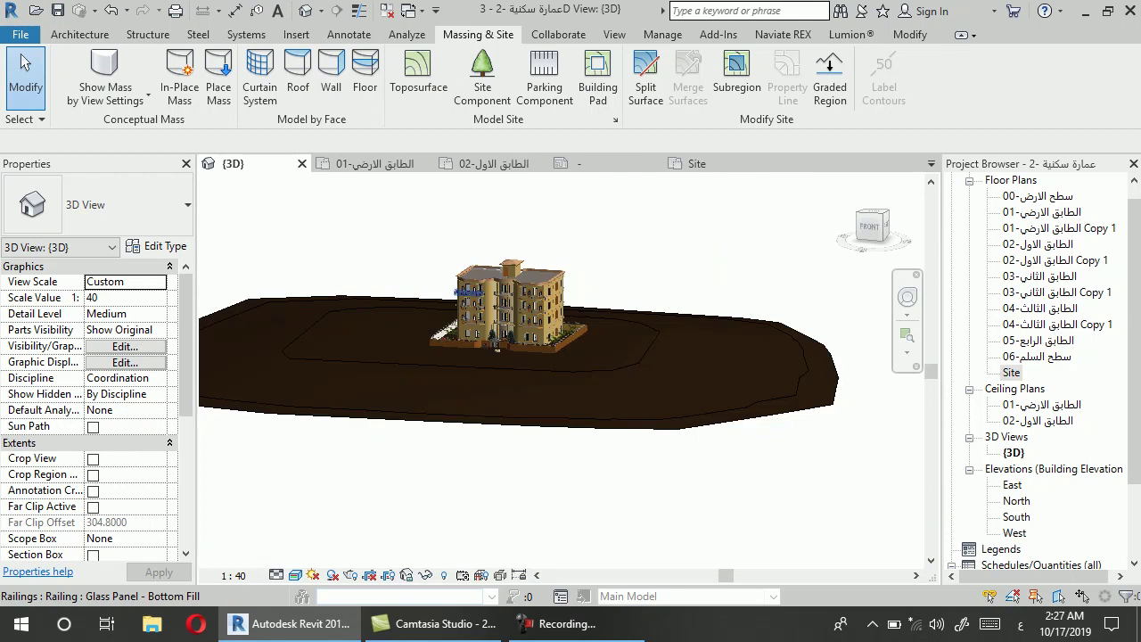
scroll(504, 313, down, 2)
mouse_move(504, 313)
shift+middle_down()
mouse_move(484, 303)
mouse_move(490, 295)
mouse_move(501, 327)
shift+middle_up()
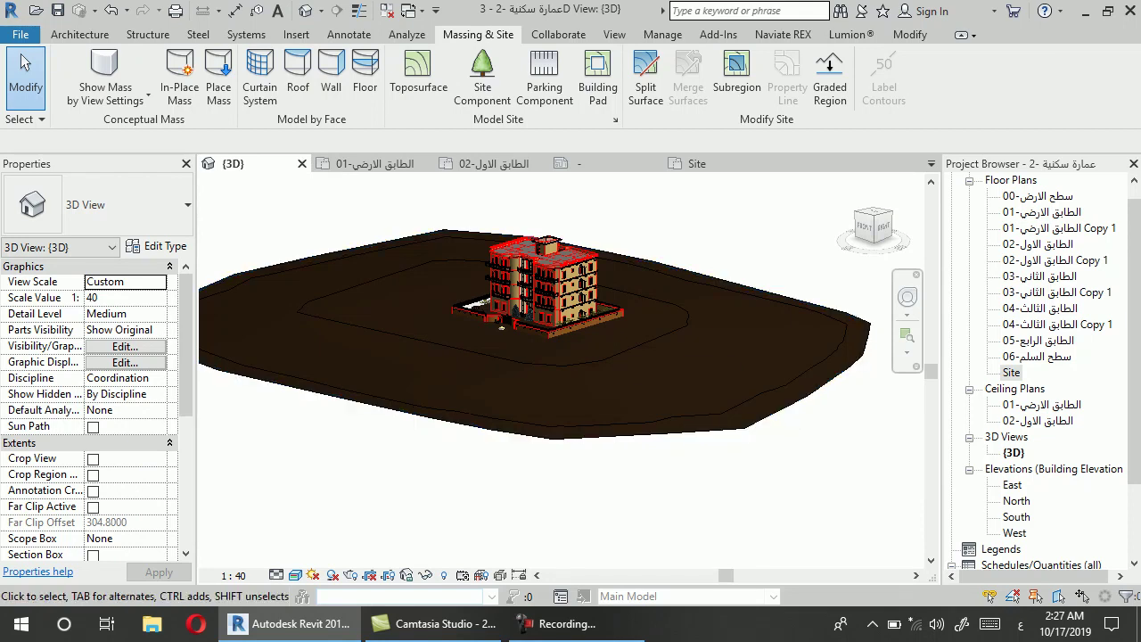
shift+middle_drag(502, 328, 528, 348)
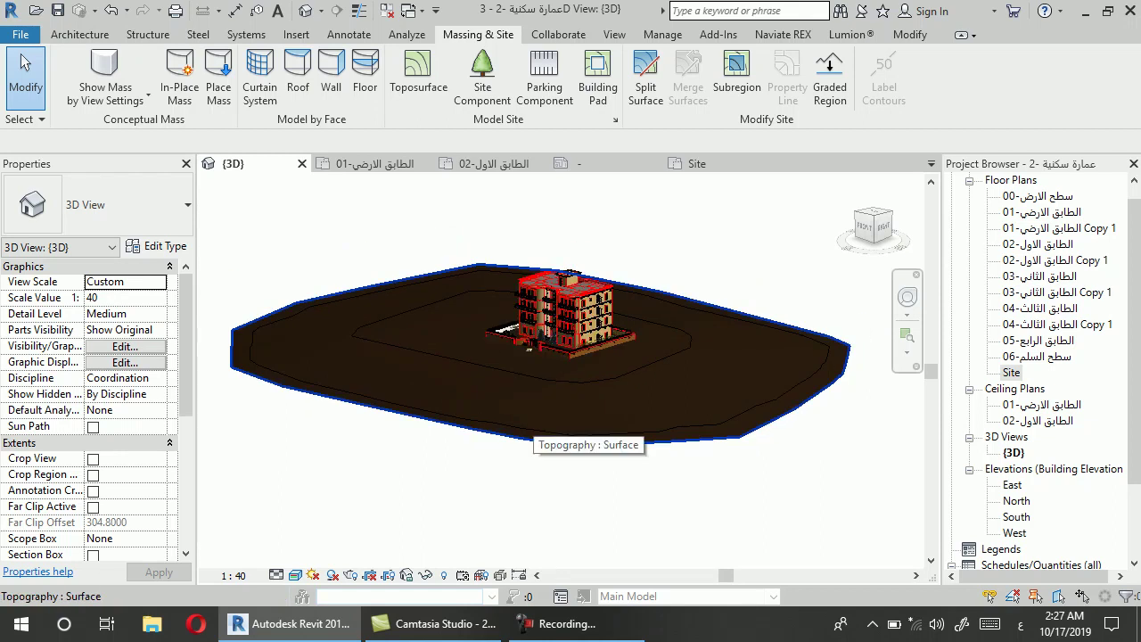
Select the toposurface and click into its Material property
click(575, 433)
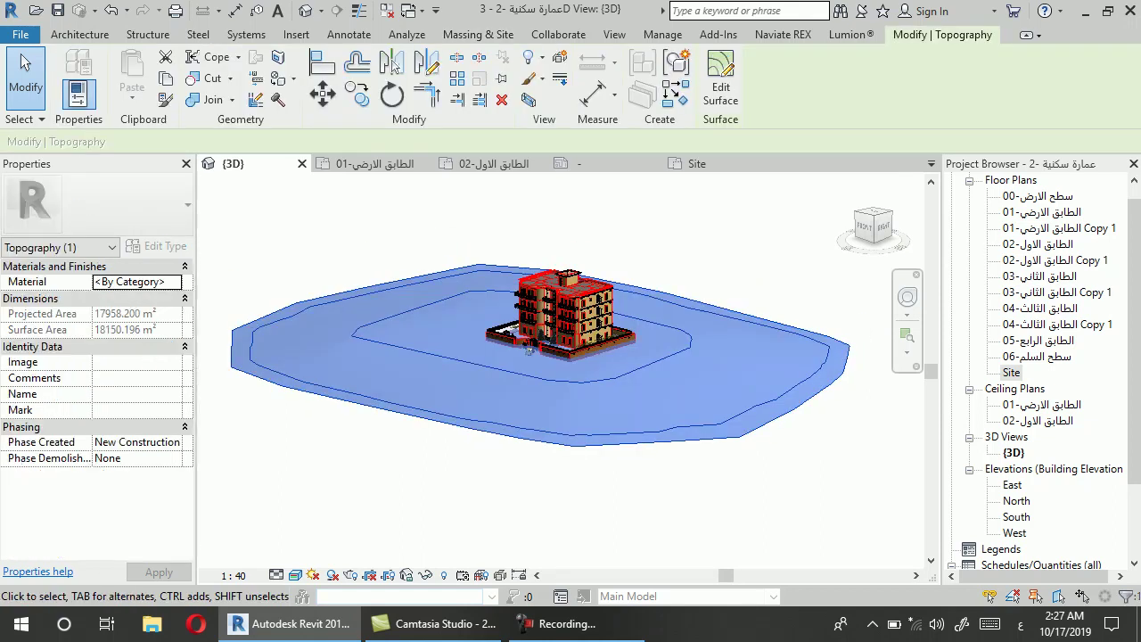
key(Escape)
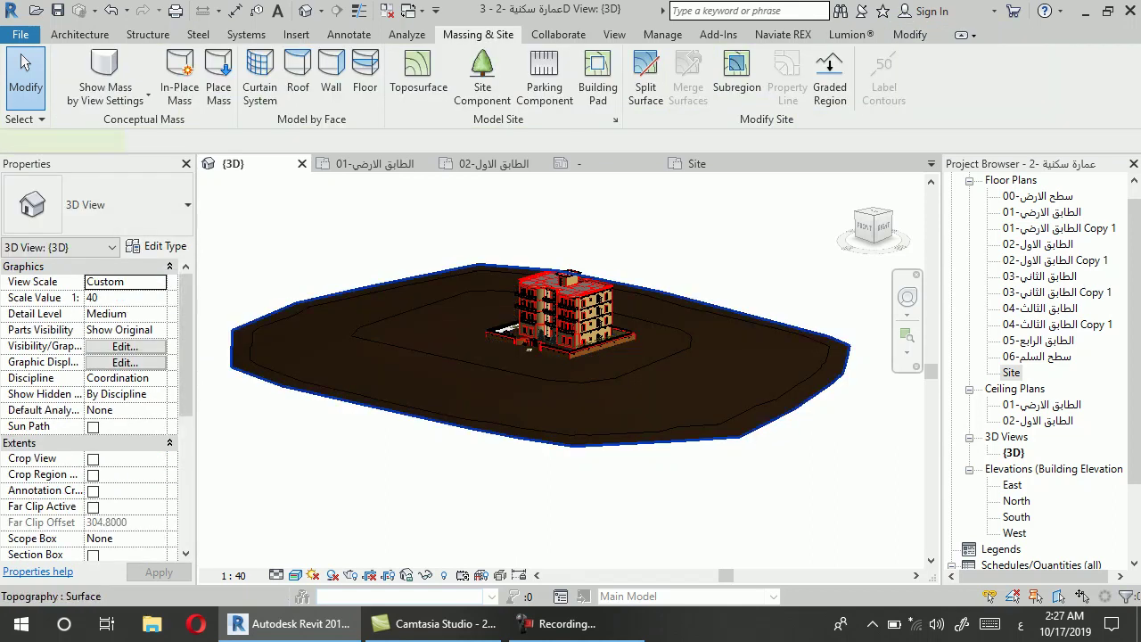
click(473, 419)
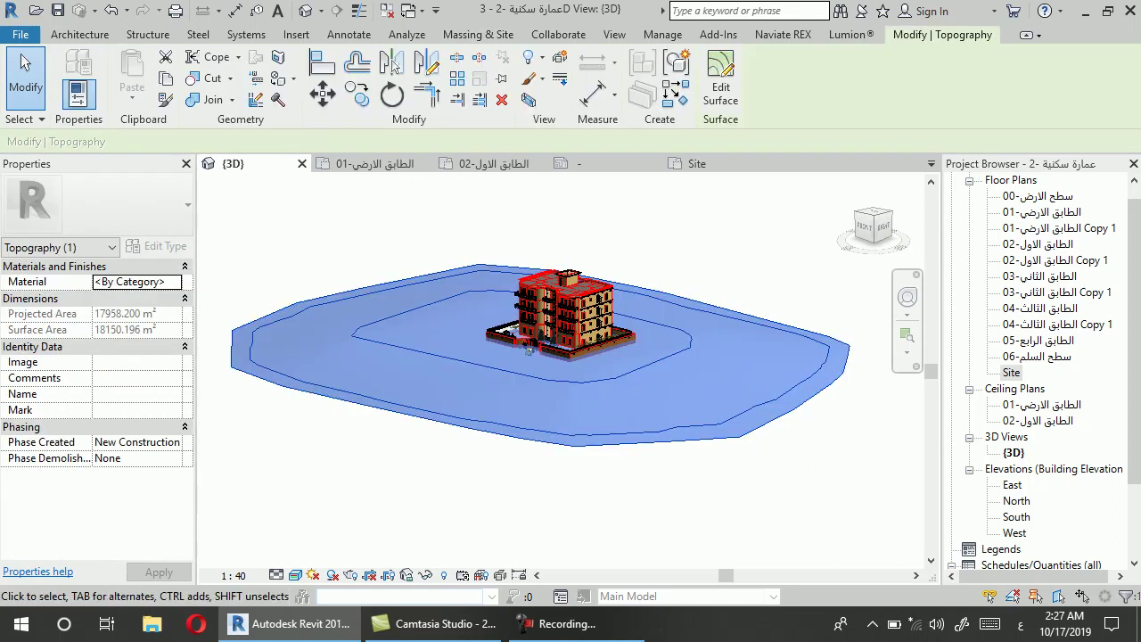
click(133, 282)
Open the Material Browser for the terrain and clear its search field
click(174, 282)
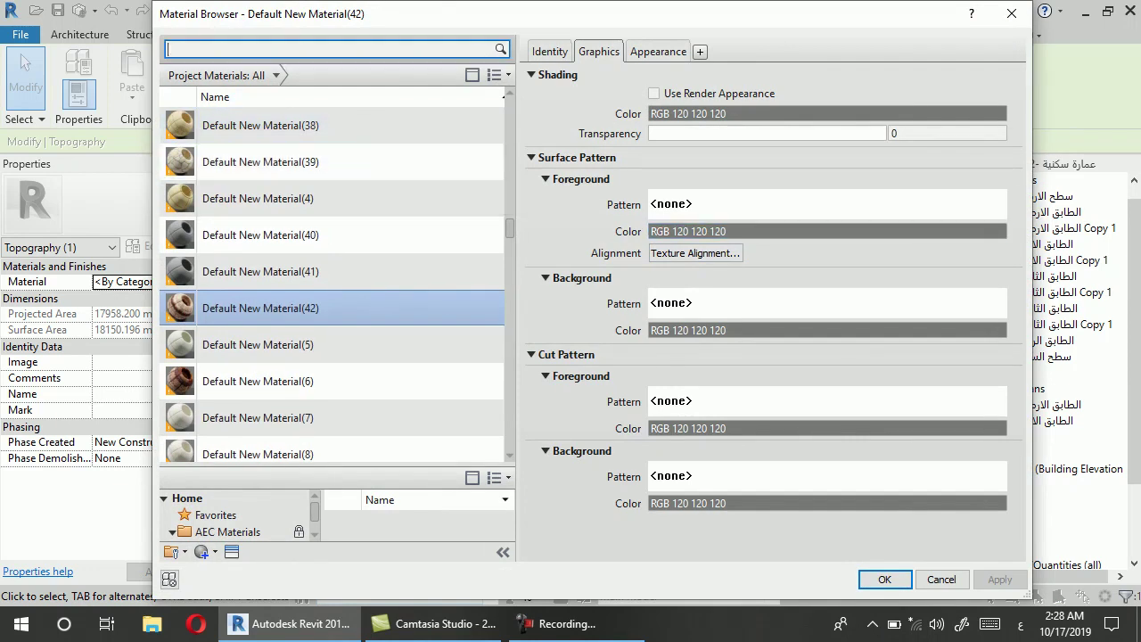
text(ل)
key(BackSpace)
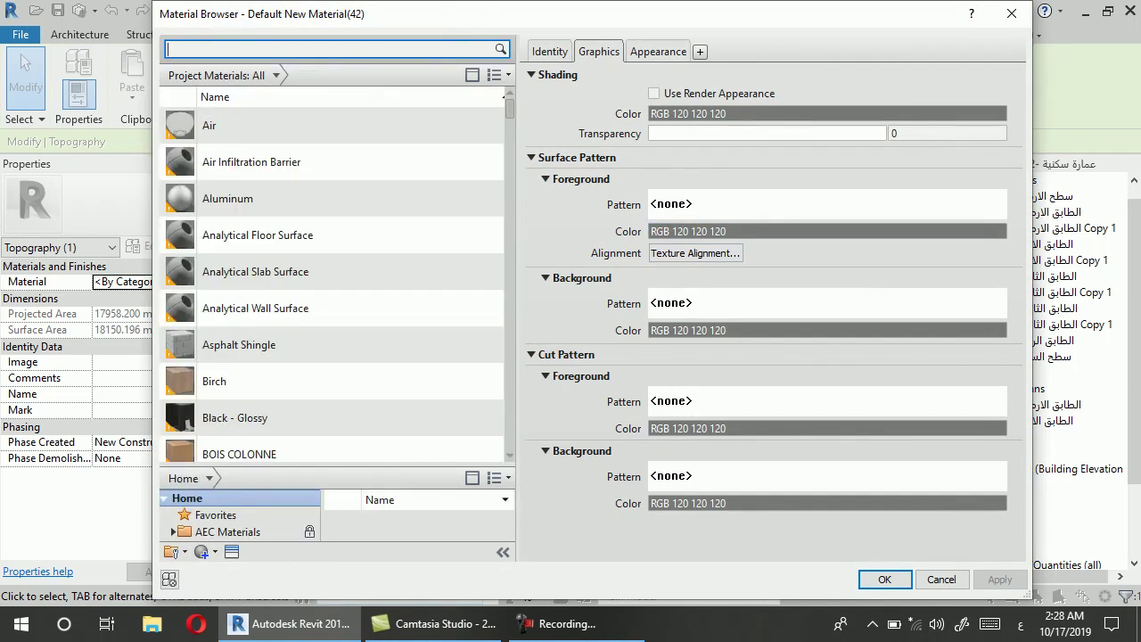
key(alt+shift)
text(G)
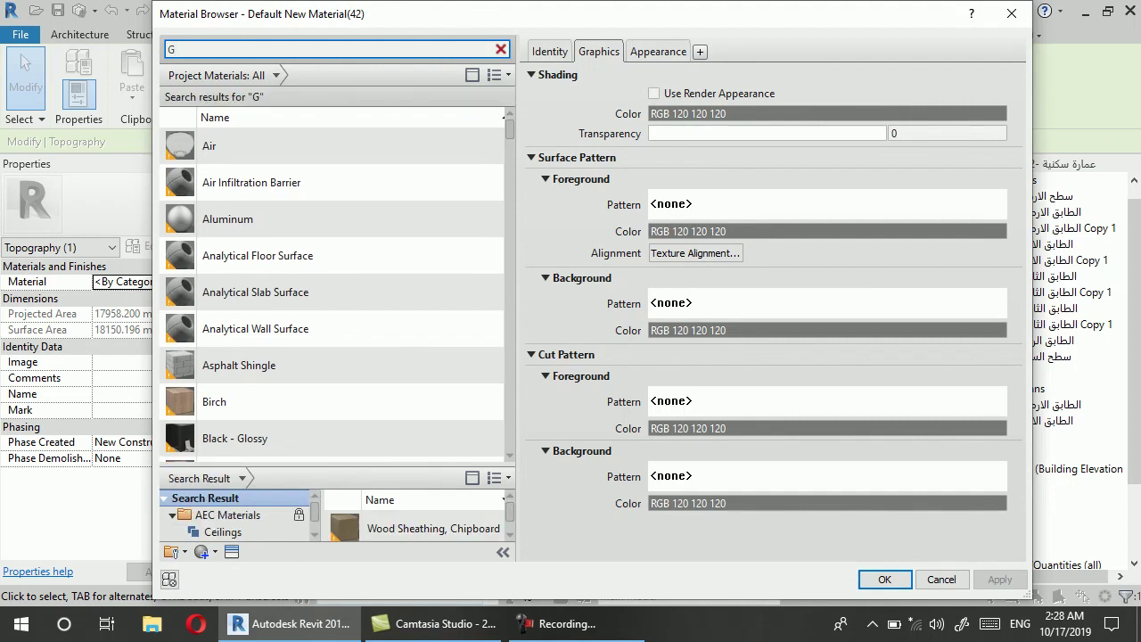
text(RA)
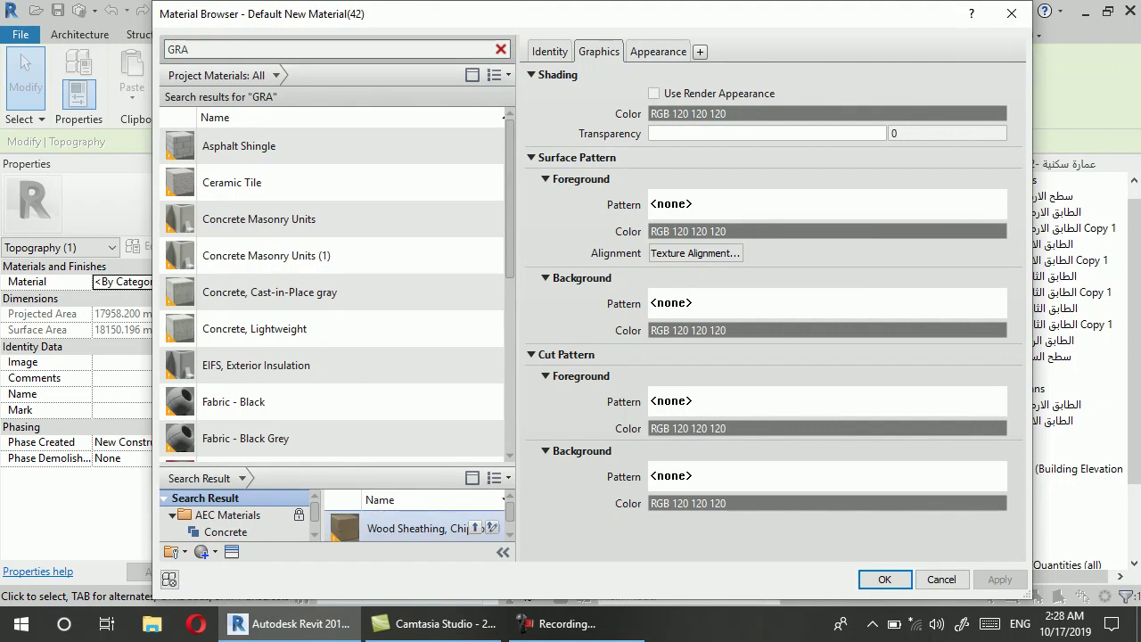
click(330, 49)
key(ctrl+a)
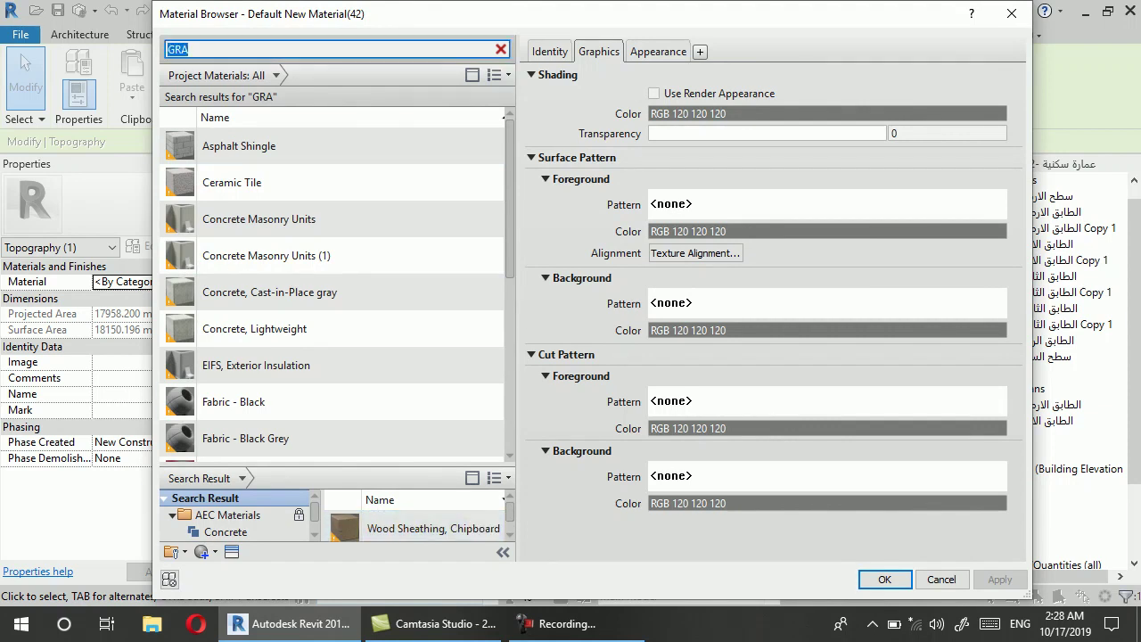
key(BackSpace)
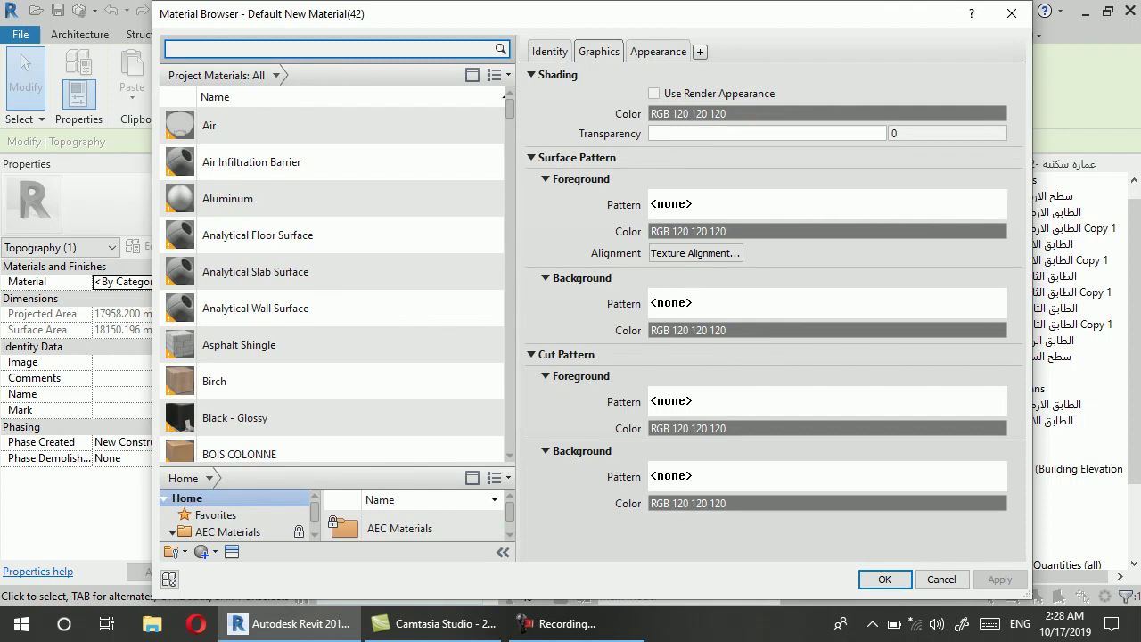
Search GRASS, add the Plant material from AEC Materials, and apply it to the terrain
click(558, 623)
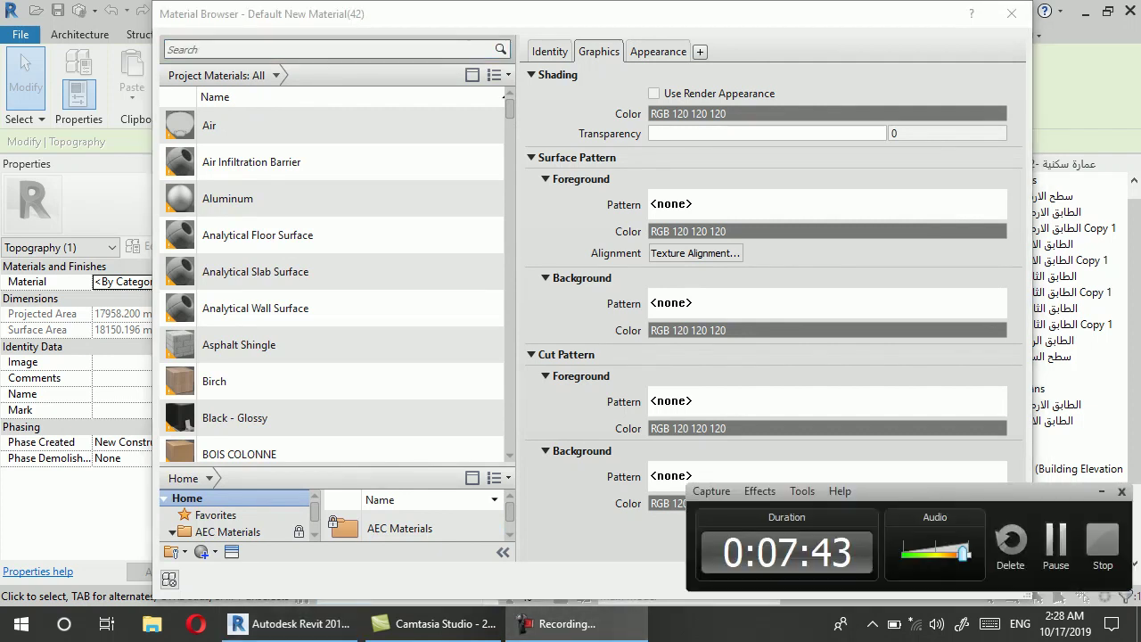
click(558, 623)
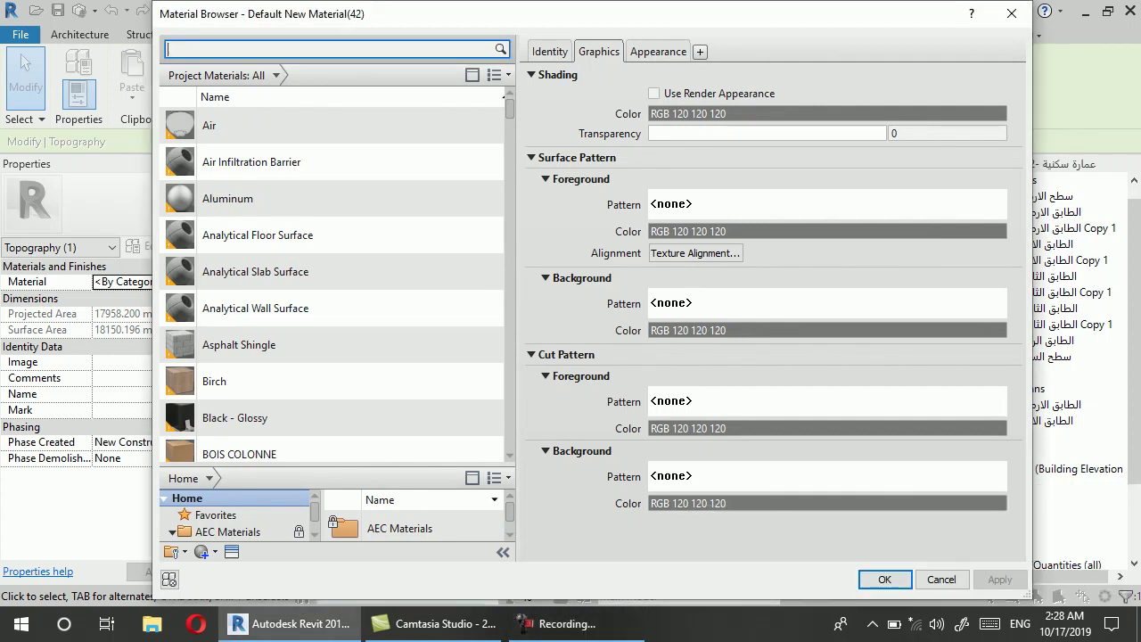
text(GR)
text(ASS)
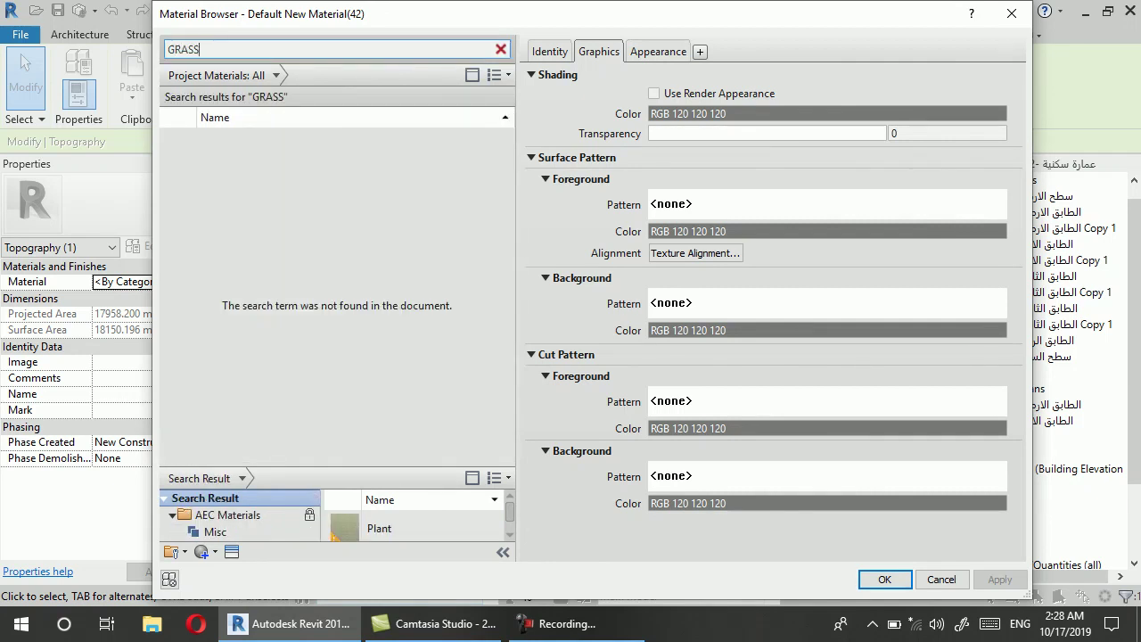
scroll(419, 526, down, 2)
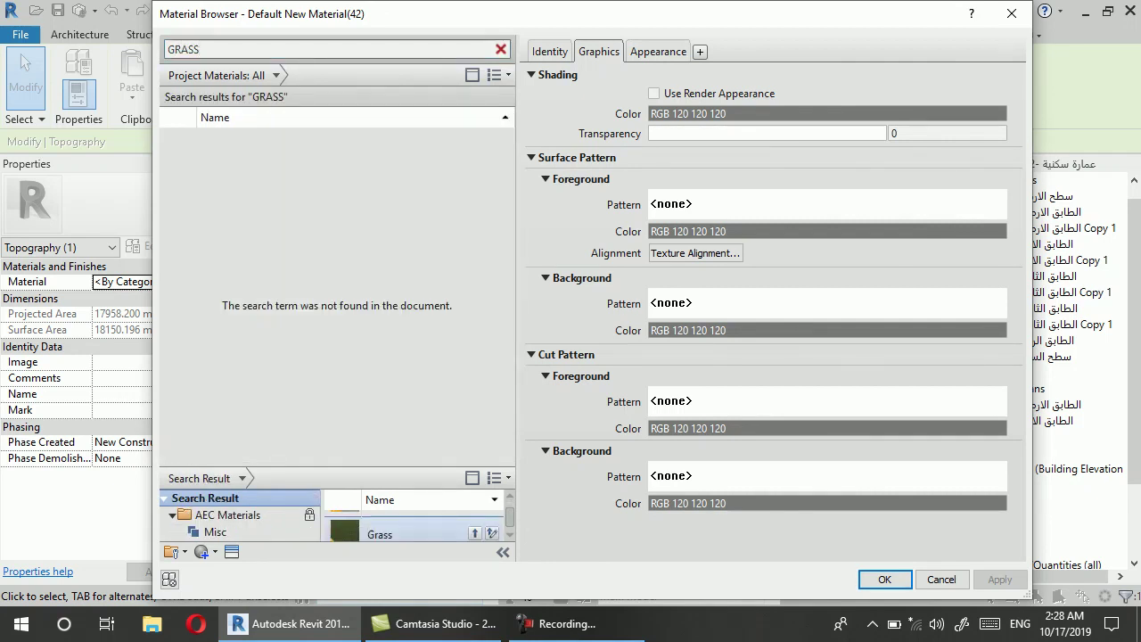
scroll(419, 526, up, 1)
click(491, 527)
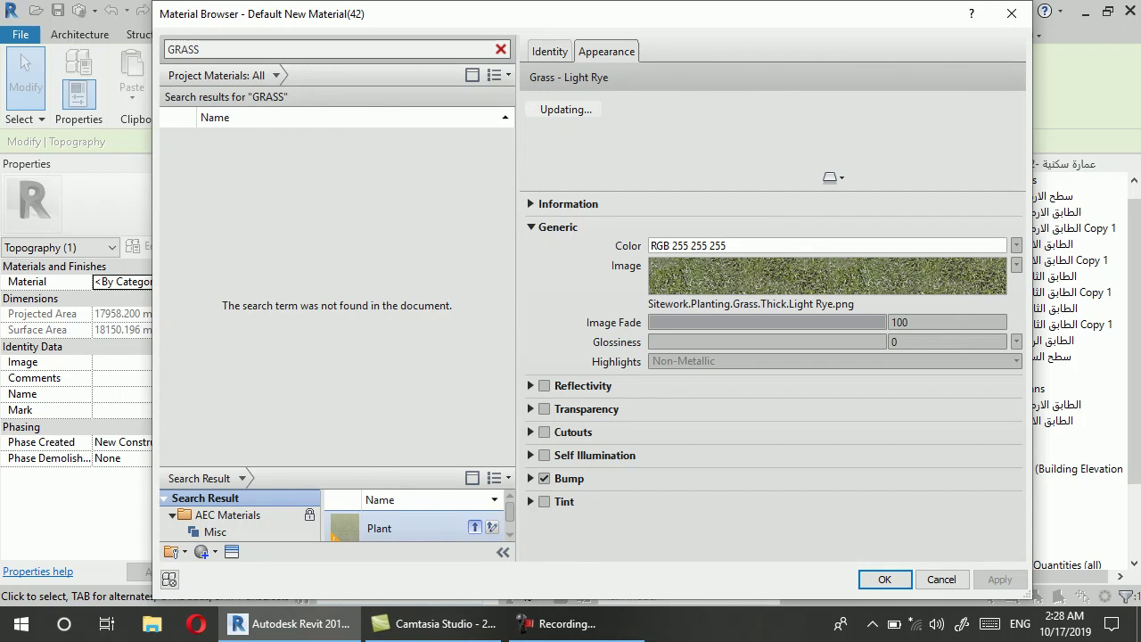
click(474, 527)
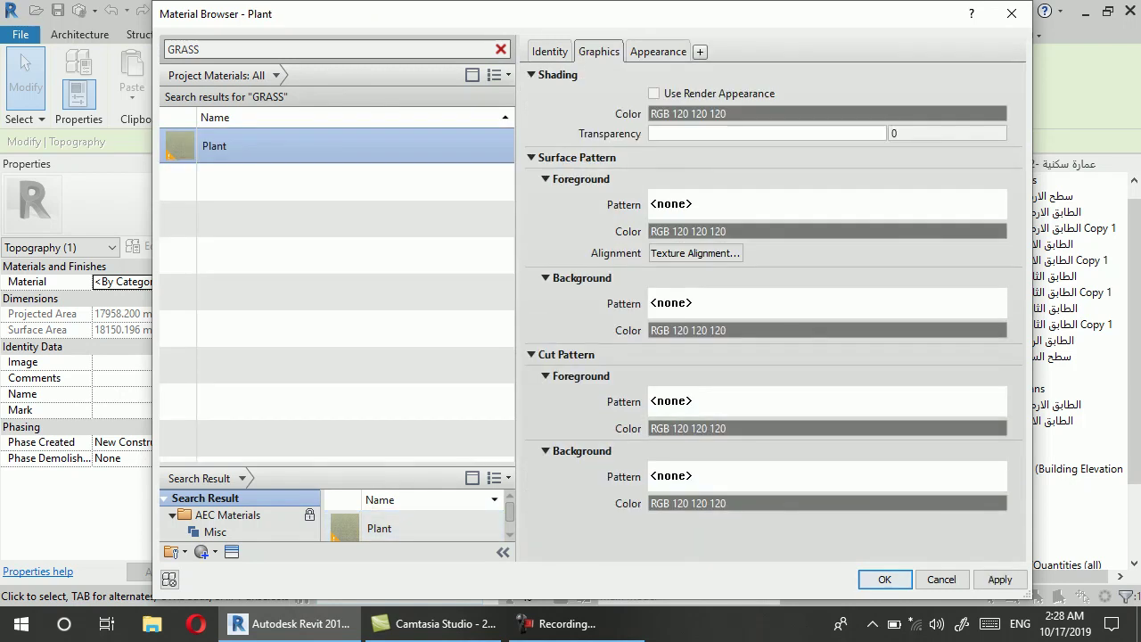
click(885, 580)
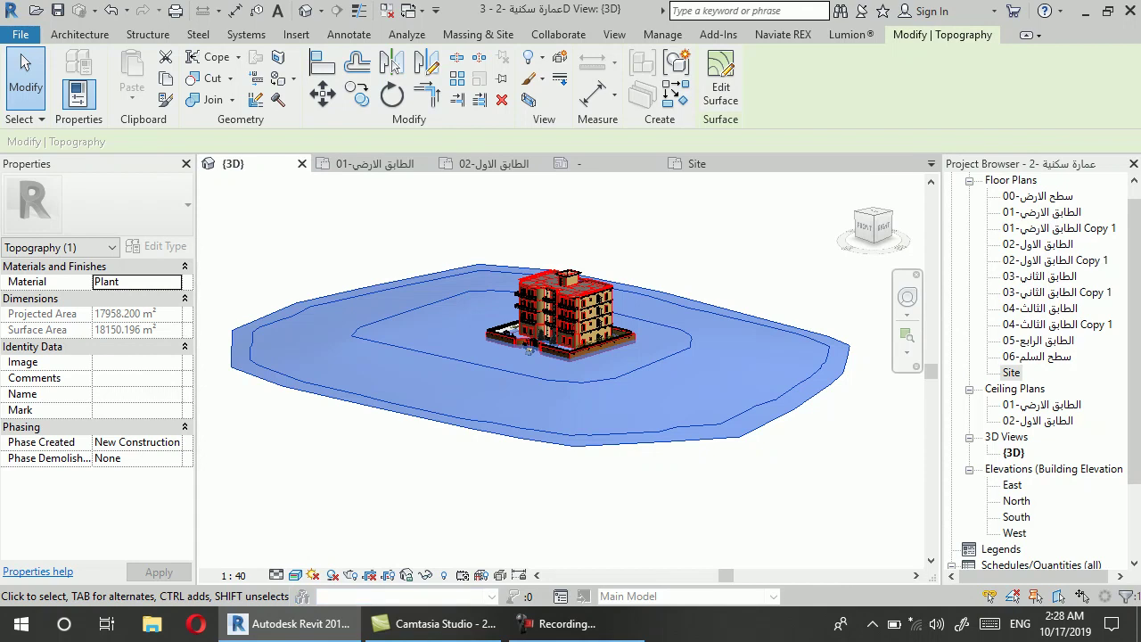
Reselect the grass terrain, exit Edit Surface with Finish Surface, and open the Site plan
click(478, 34)
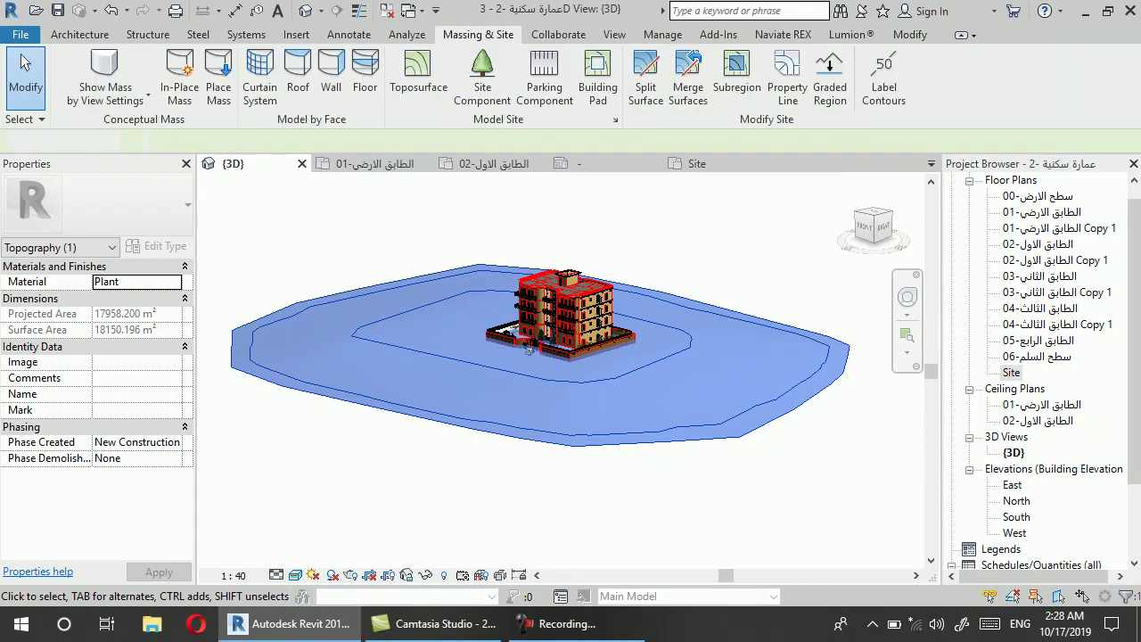
key(Escape)
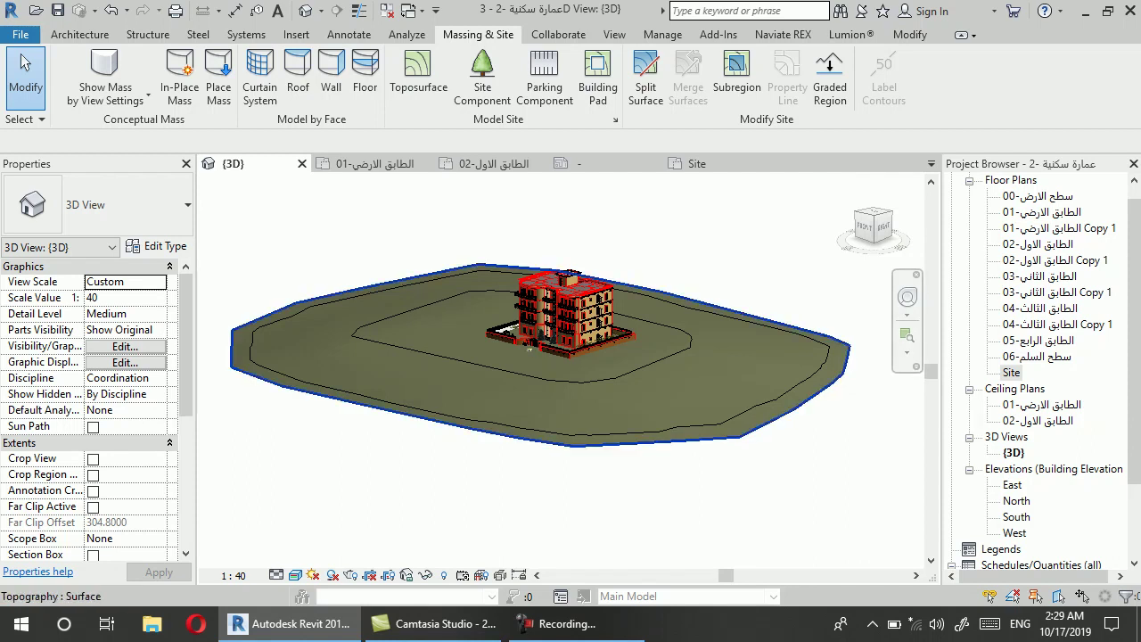
click(530, 348)
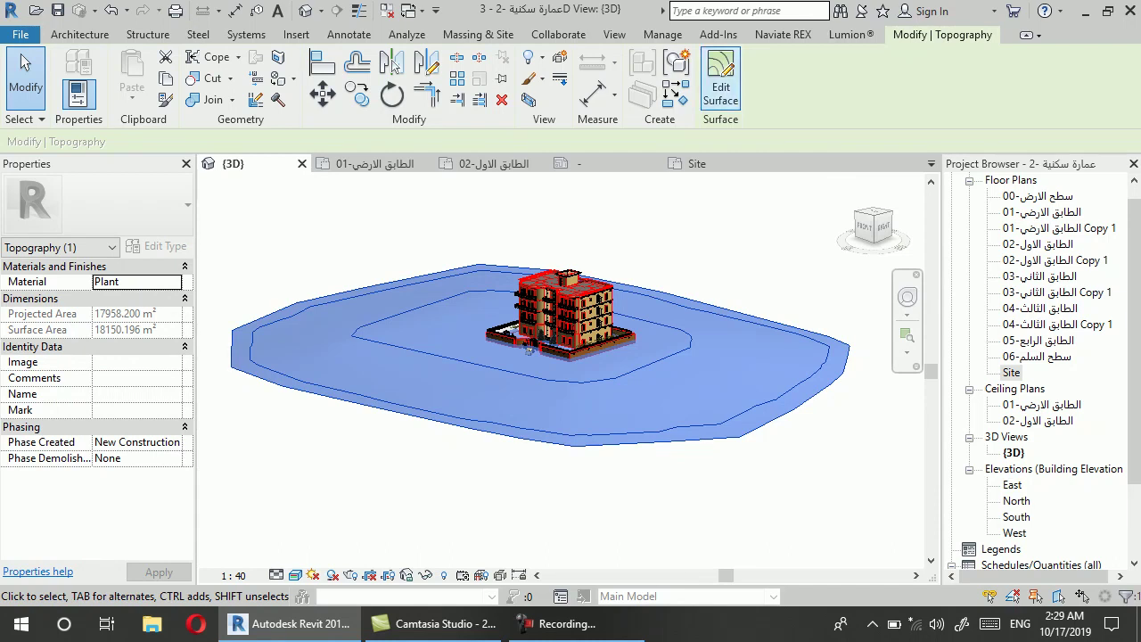
click(721, 86)
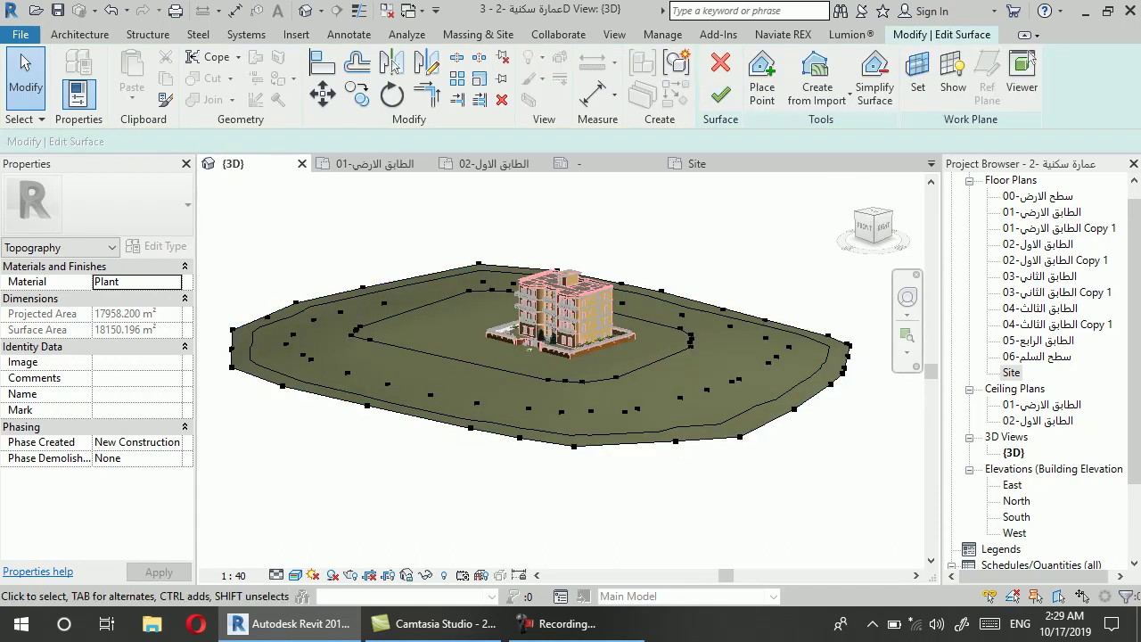
click(721, 64)
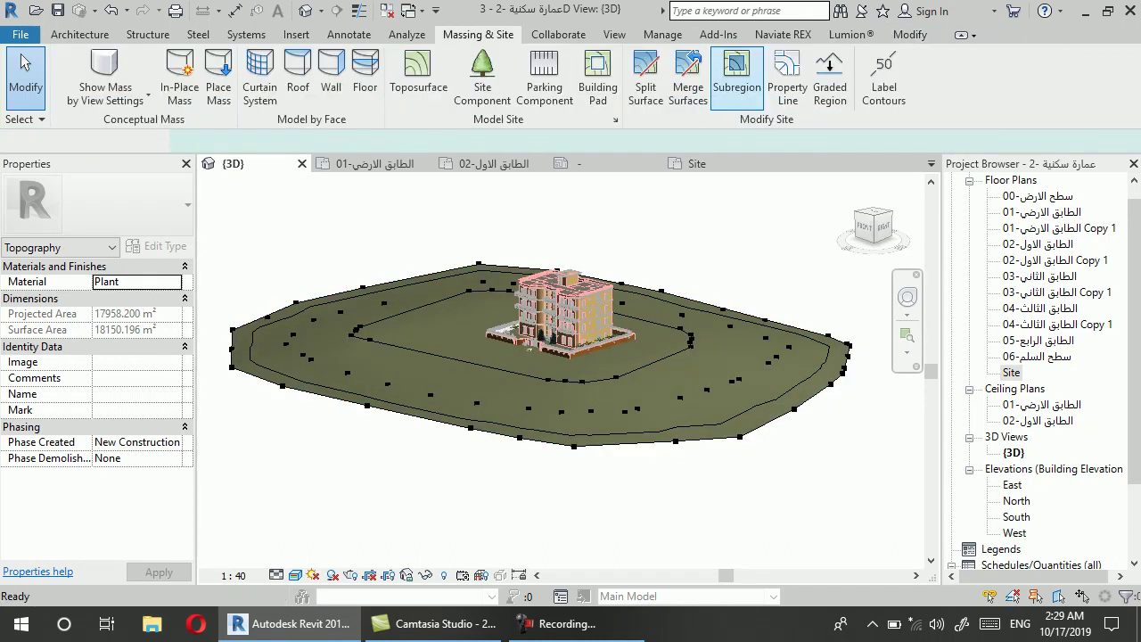
double_click(1011, 373)
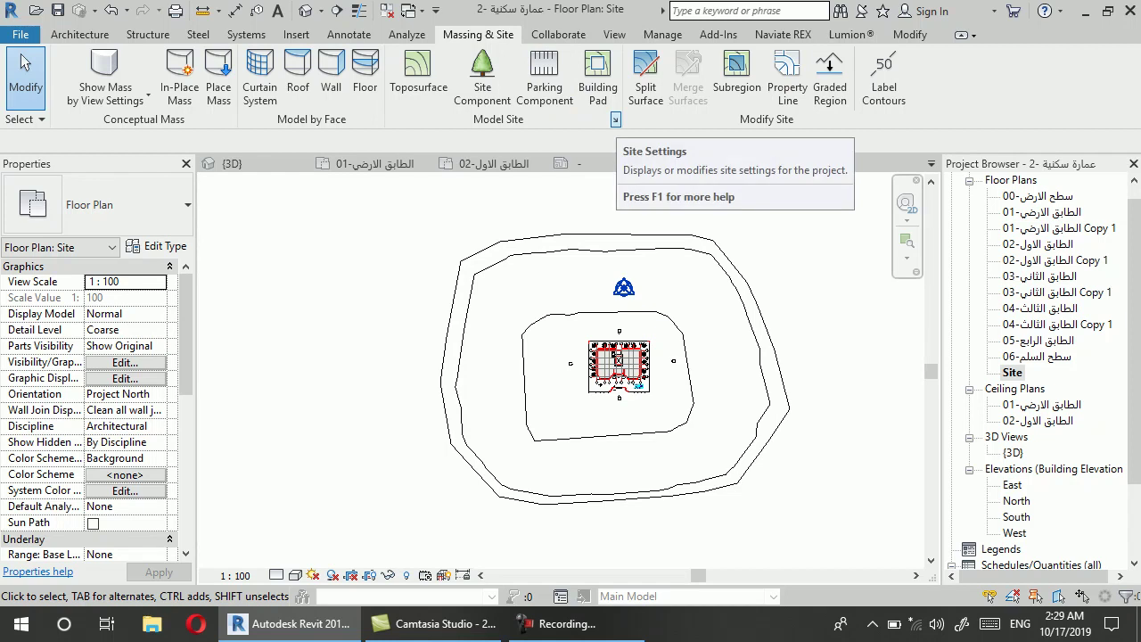
Set the Site Settings contour interval to 1, then return to the {3D} view
click(615, 120)
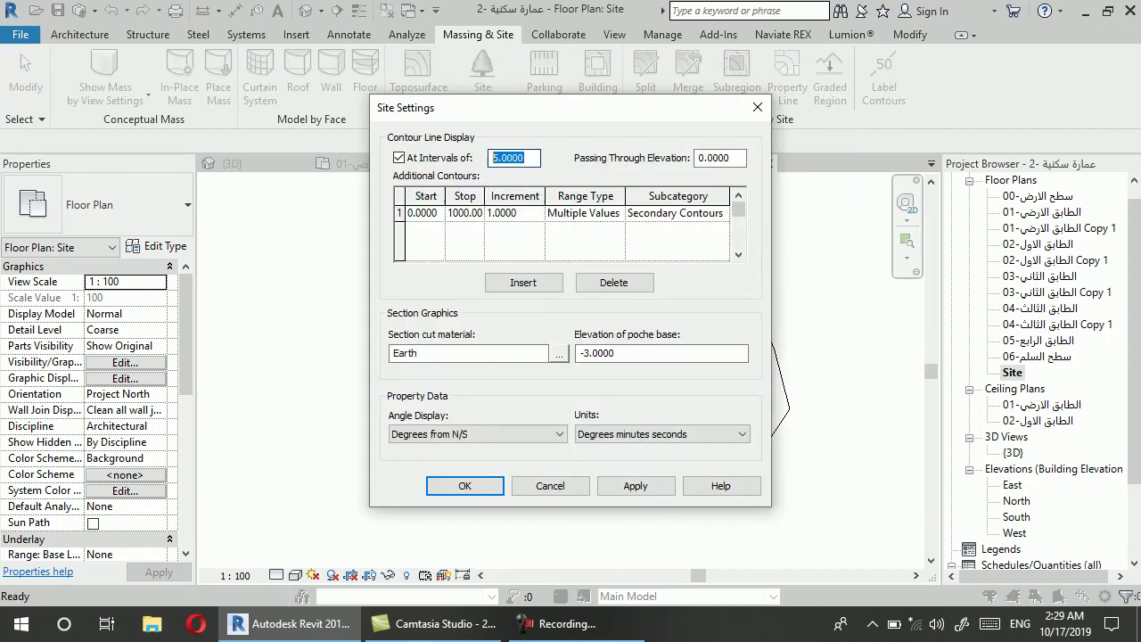
text(1)
key(Return)
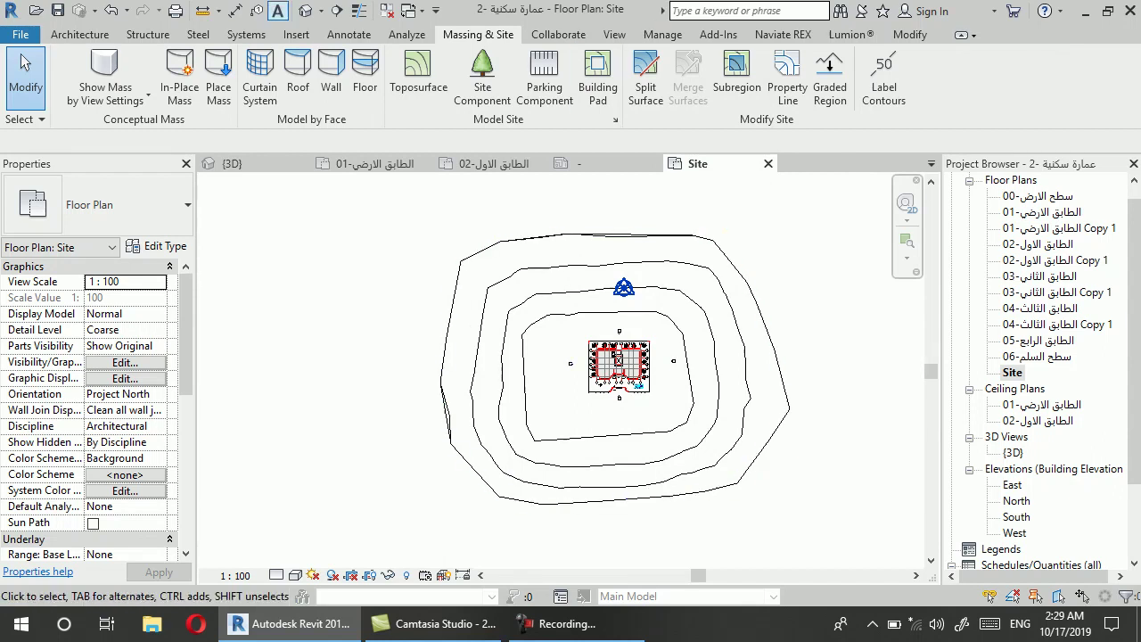
click(305, 9)
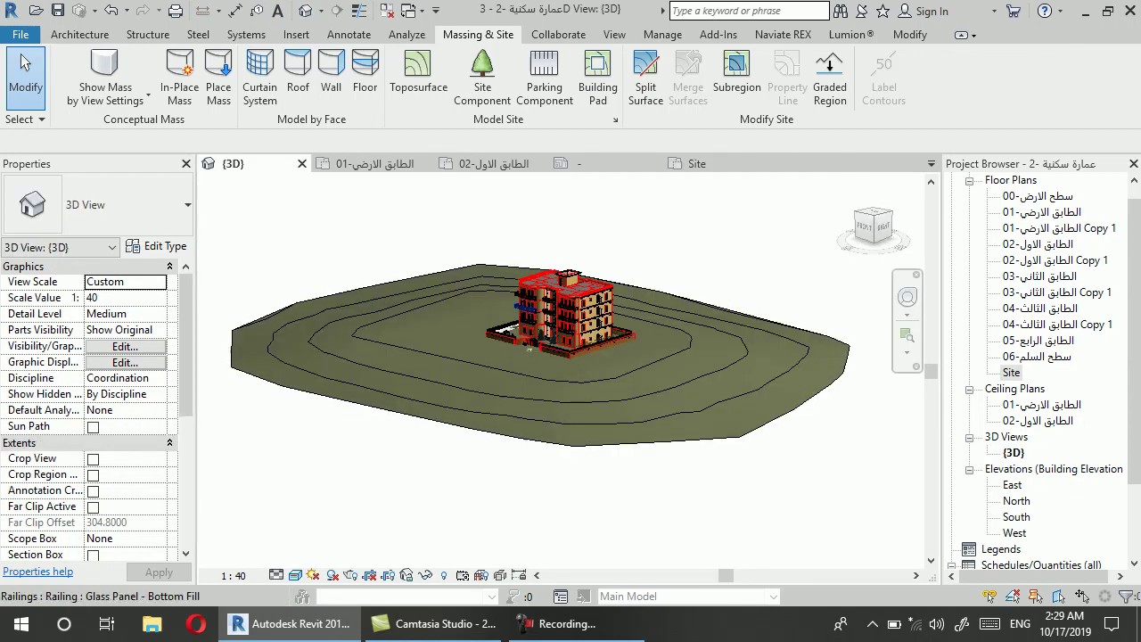
Zoom in, select the M_RPC Beetle car and try Offset values 34 and 0.4
scroll(530, 350, up, 1)
scroll(529, 354, up, 1)
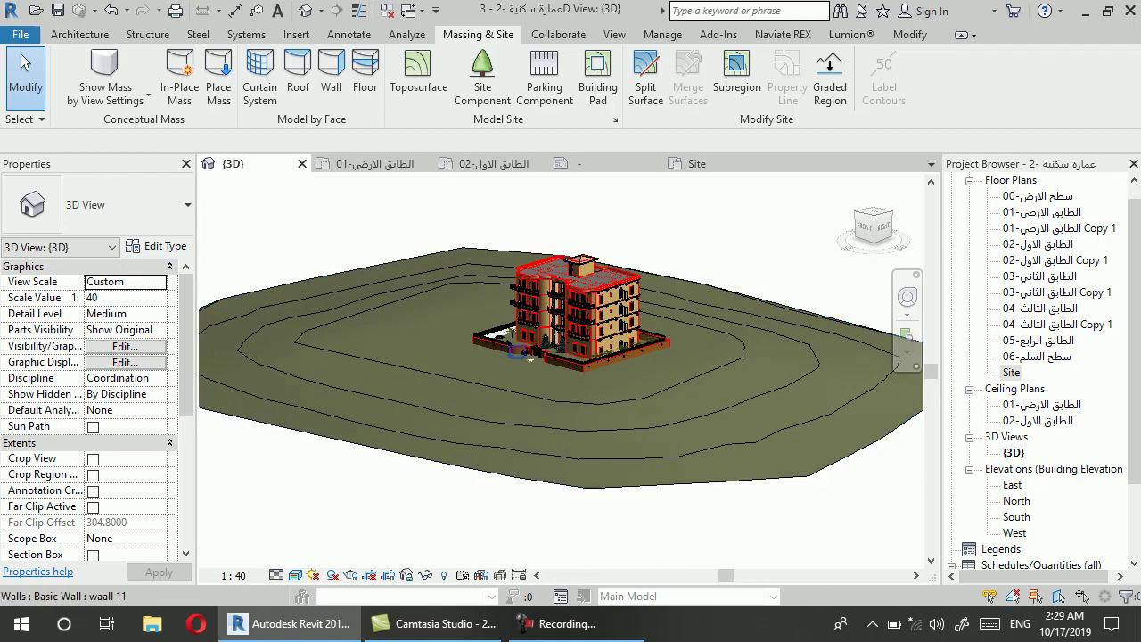
scroll(530, 357, up, 1)
scroll(530, 359, up, 3)
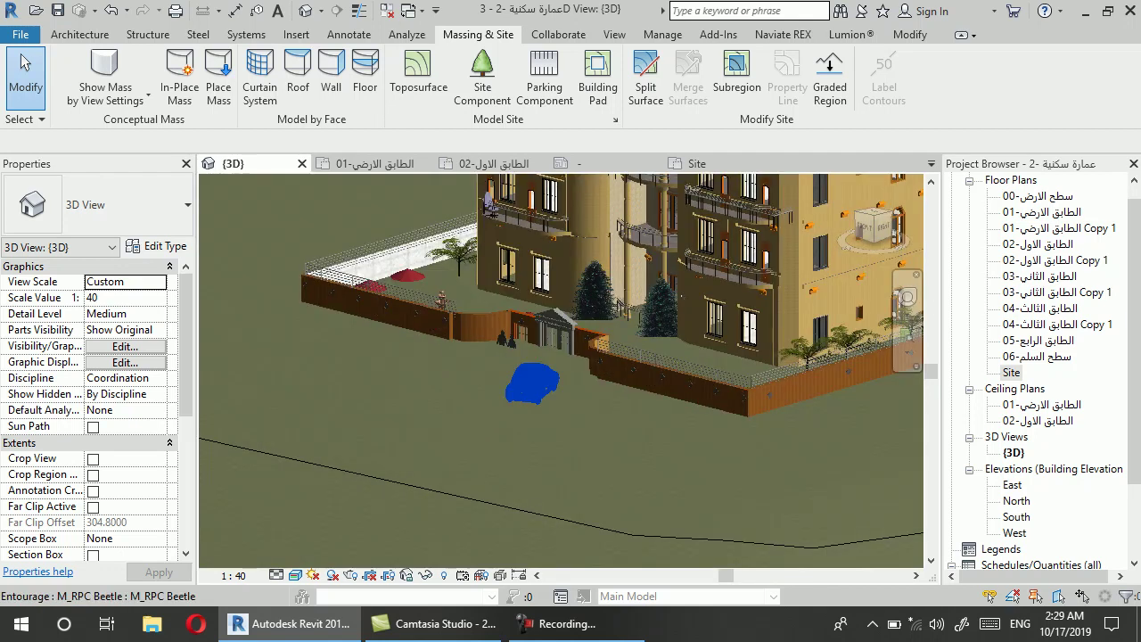
click(532, 370)
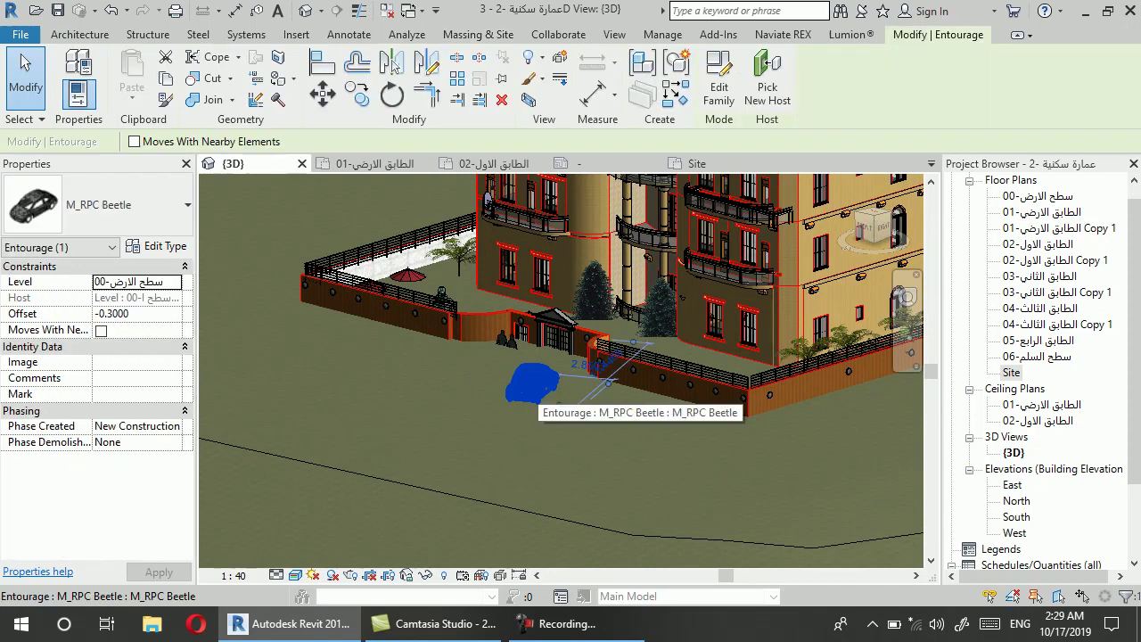
click(134, 313)
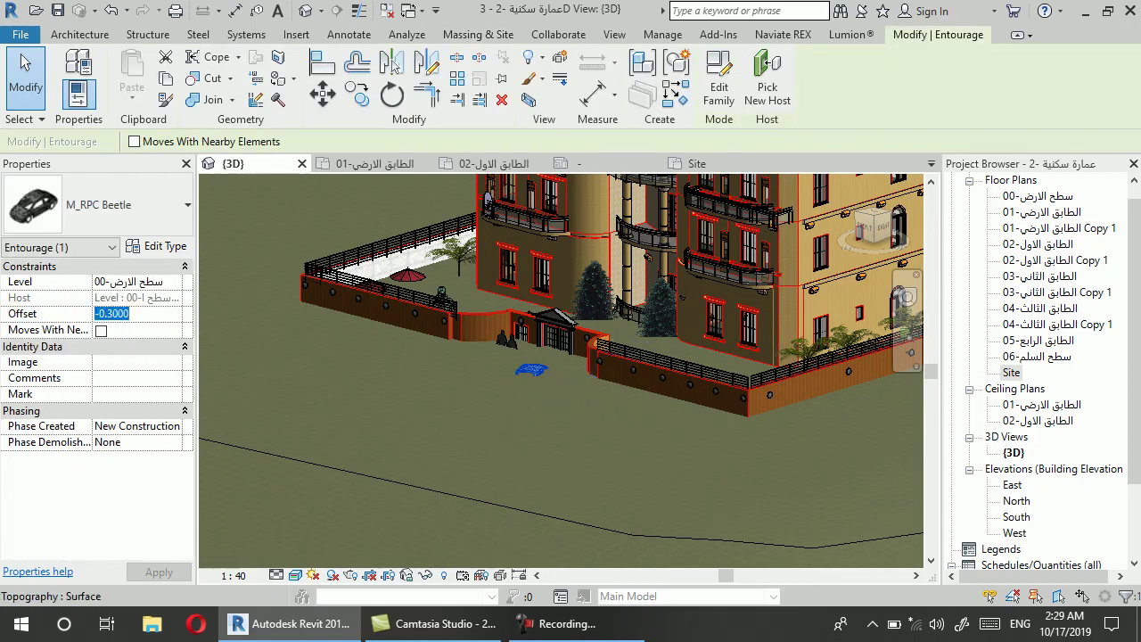
text(0)
click(134, 313)
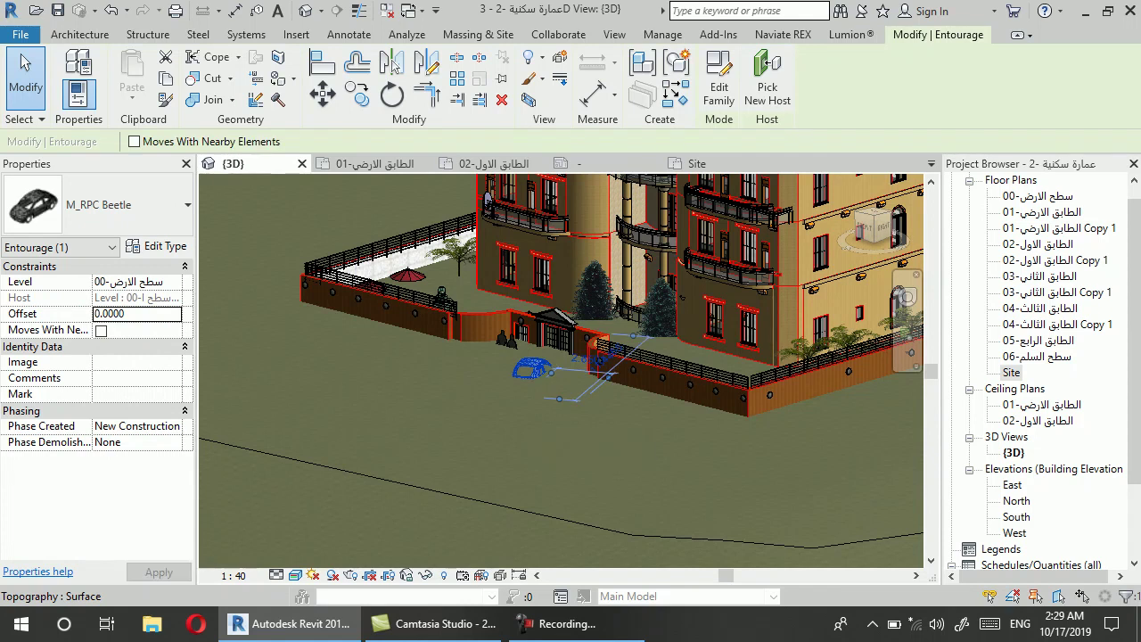
drag(125, 313, 94, 313)
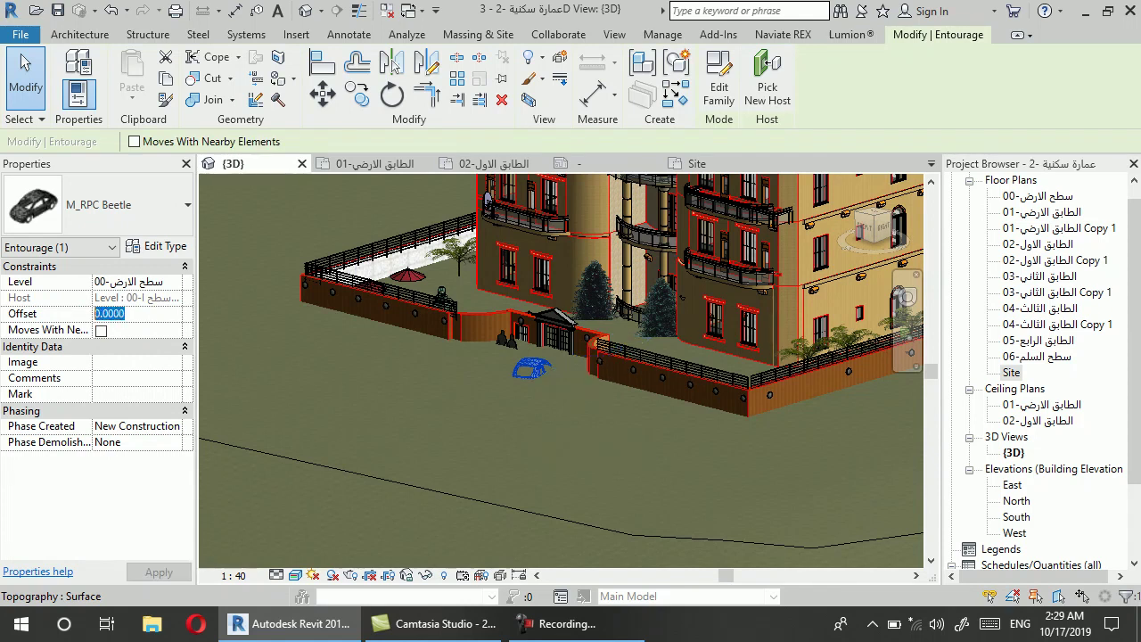
text(3)
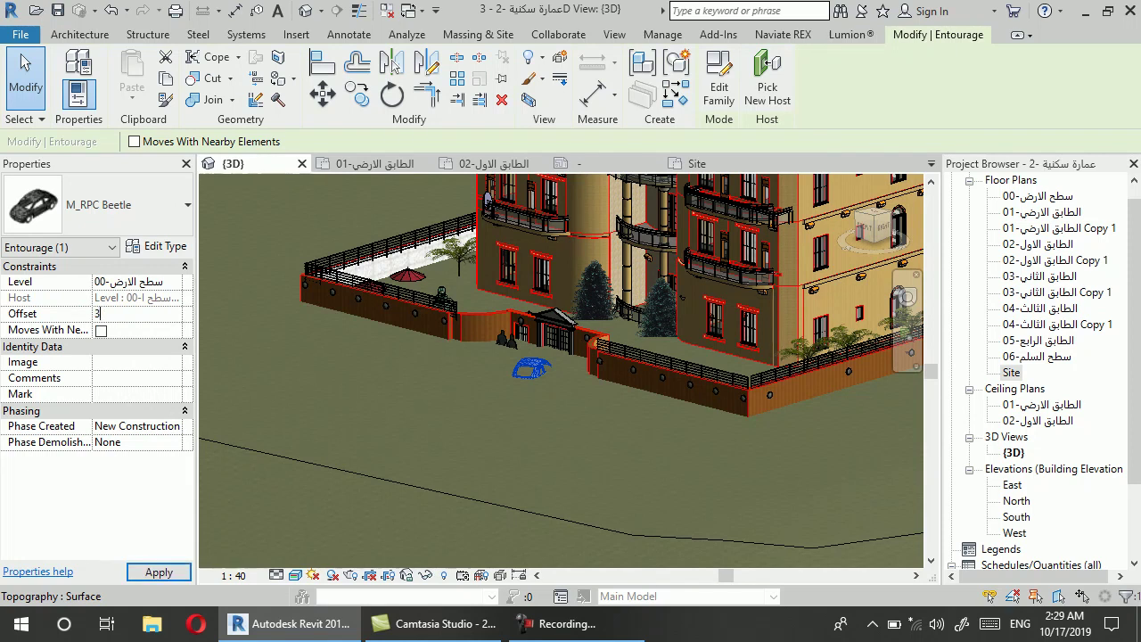
text(4)
key(Return)
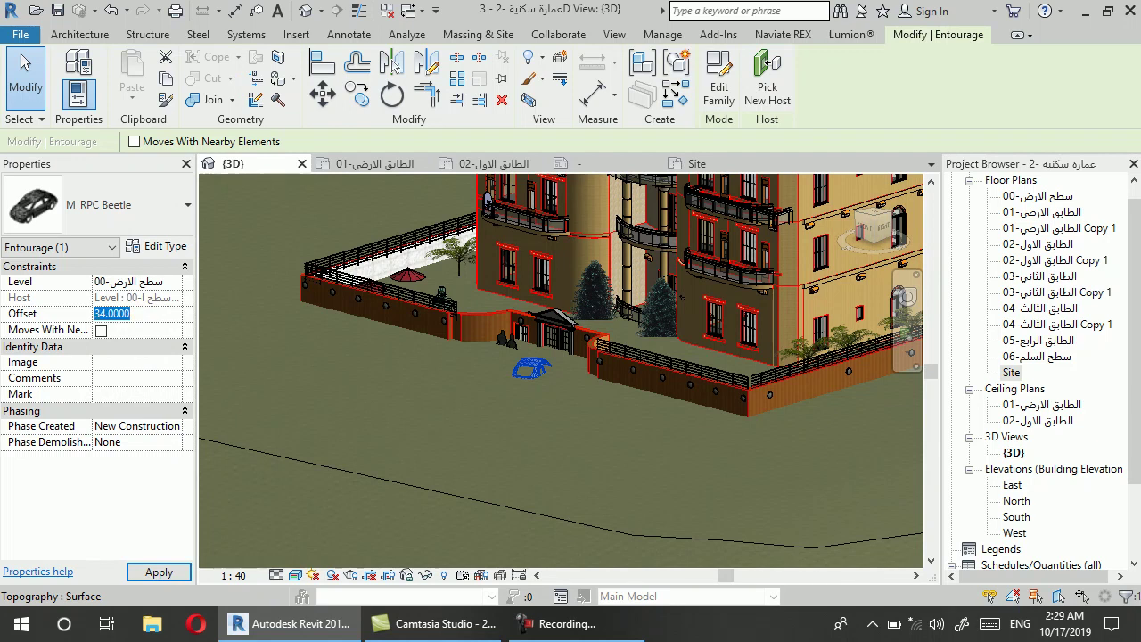
text(>)
key(BackSpace)
text(.4)
key(Return)
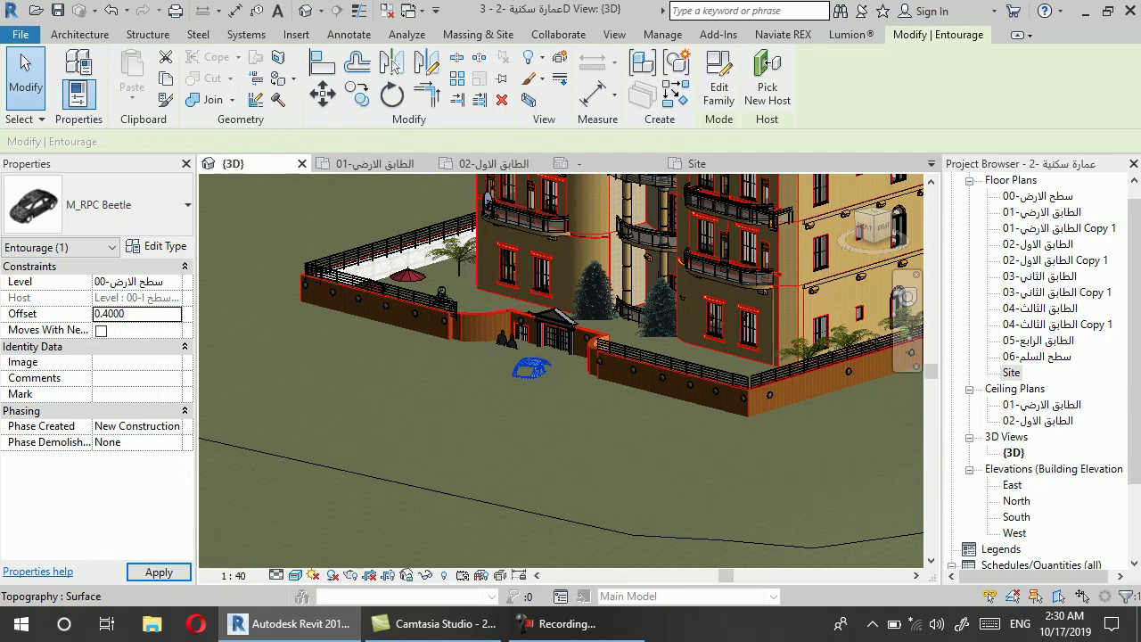
Set the car's Offset to 0.9000, orbit to view the site, and deselect it
scroll(522, 392, down, 3)
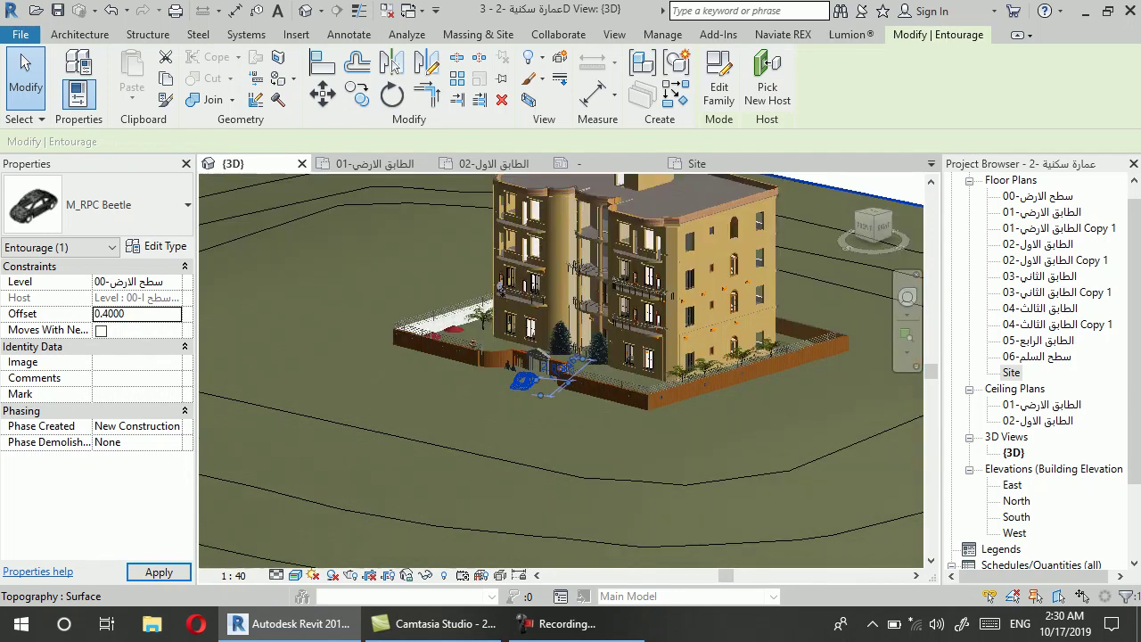
click(96, 314)
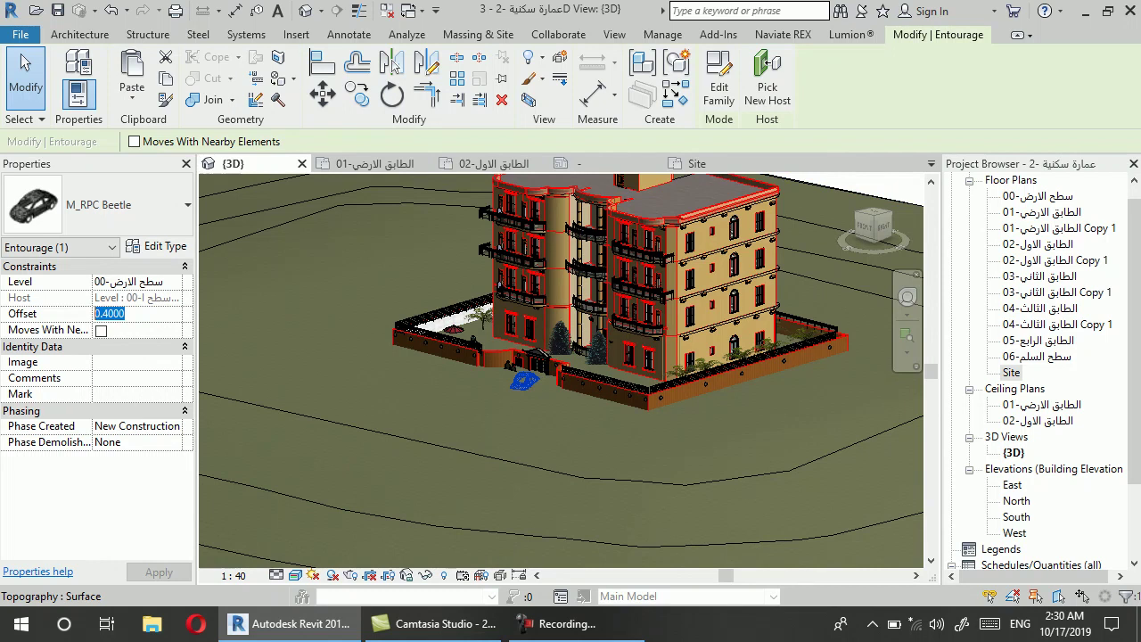
key(BackSpace)
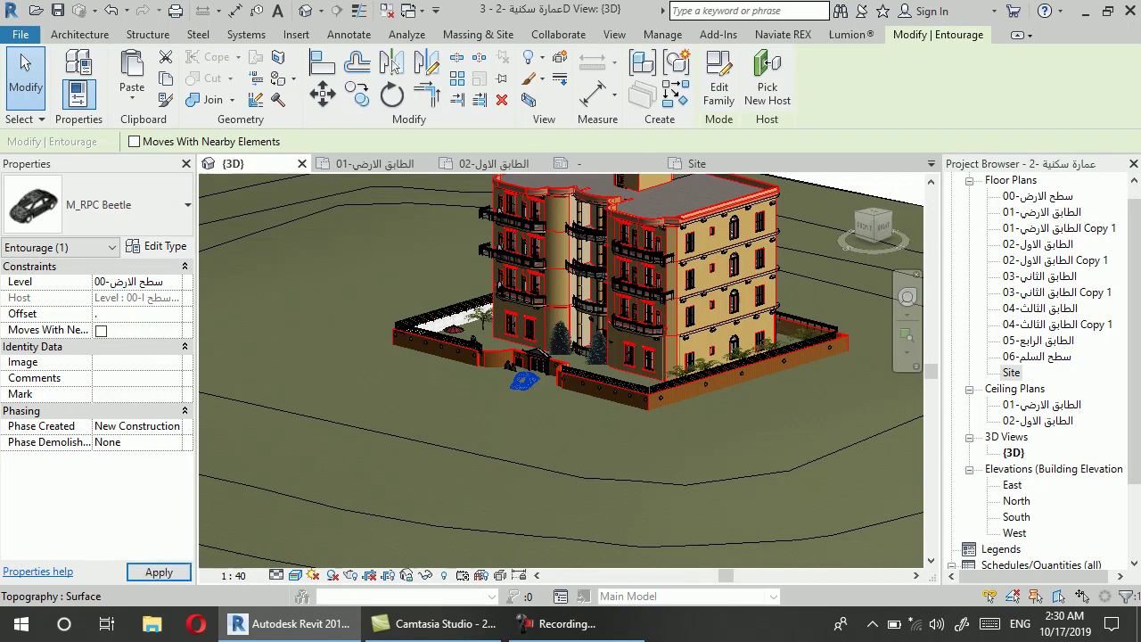
text(0.9000)
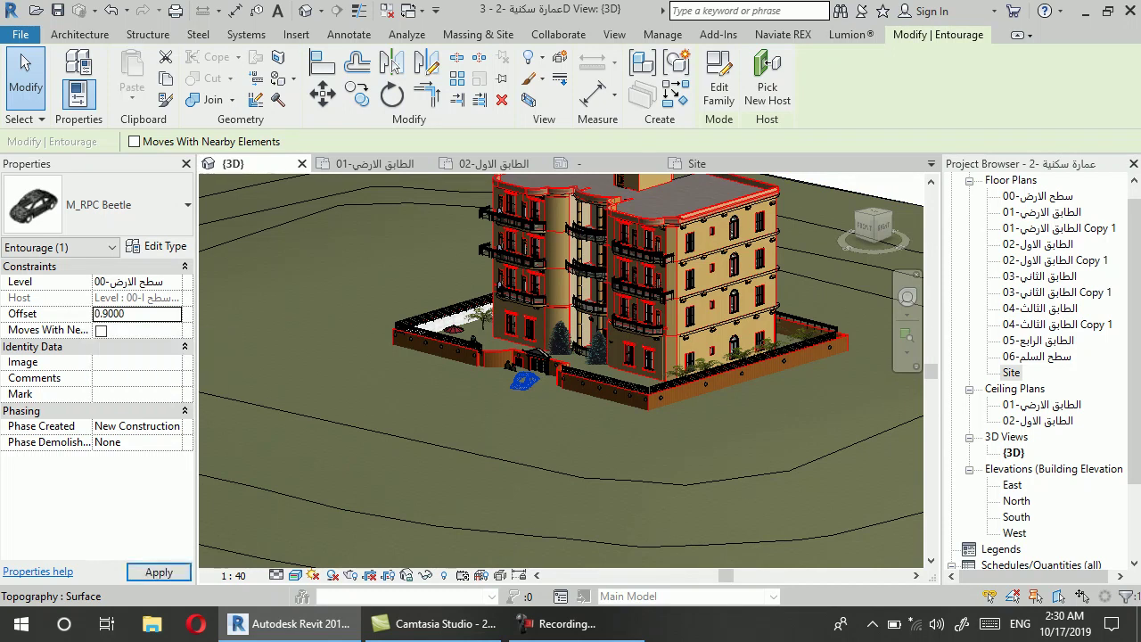
key(Return)
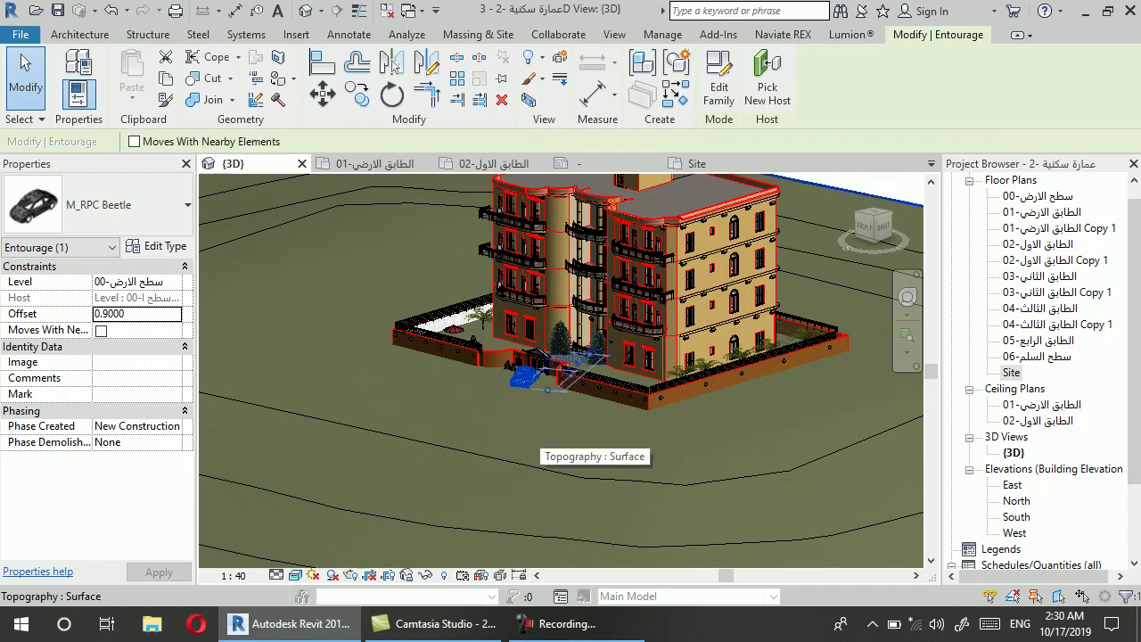
scroll(541, 436, down, 3)
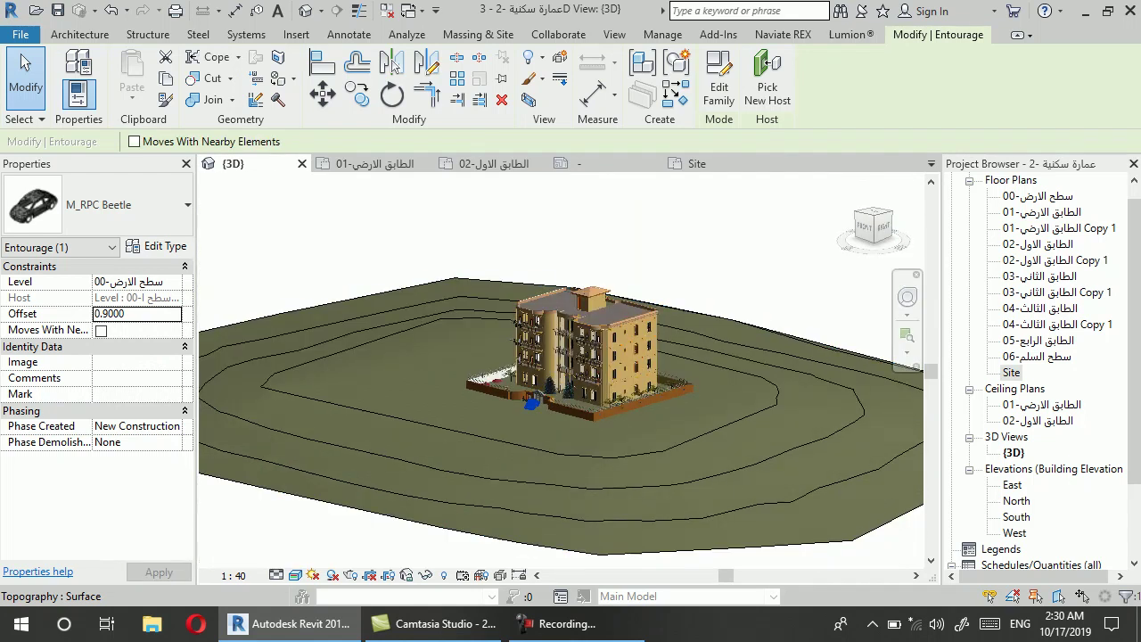
shift+middle_drag(541, 436, 570, 419)
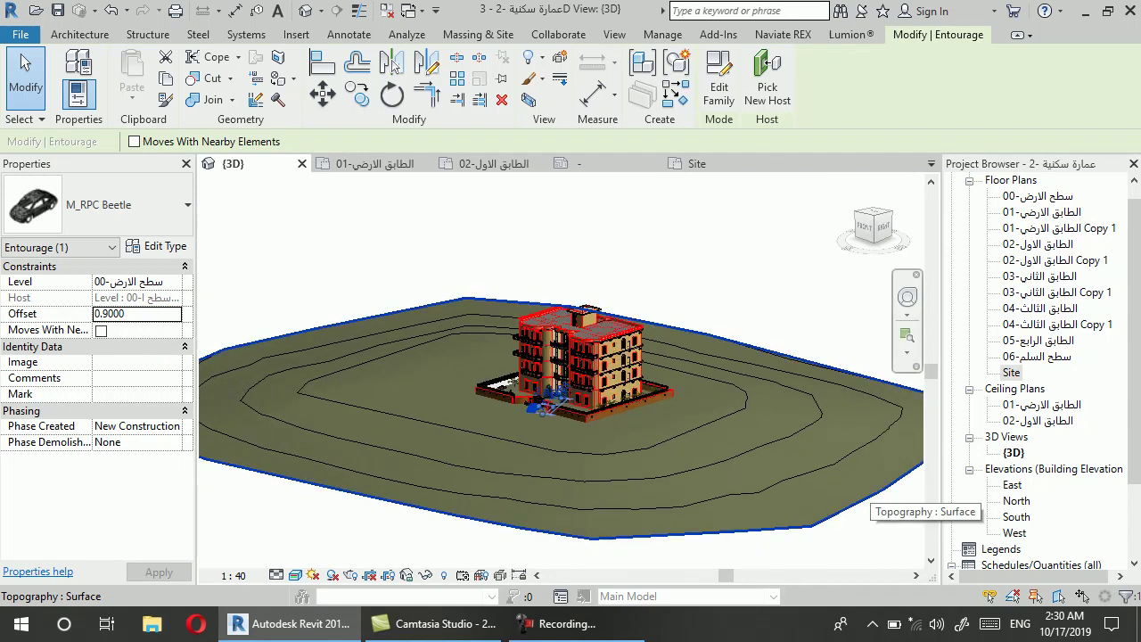
click(478, 33)
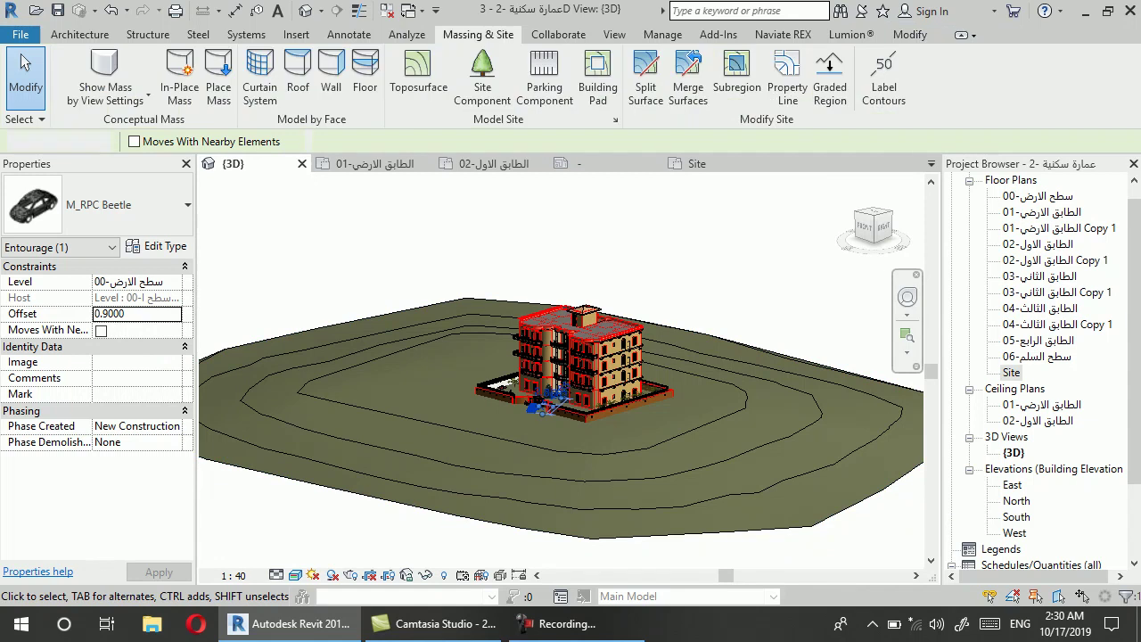
key(Escape)
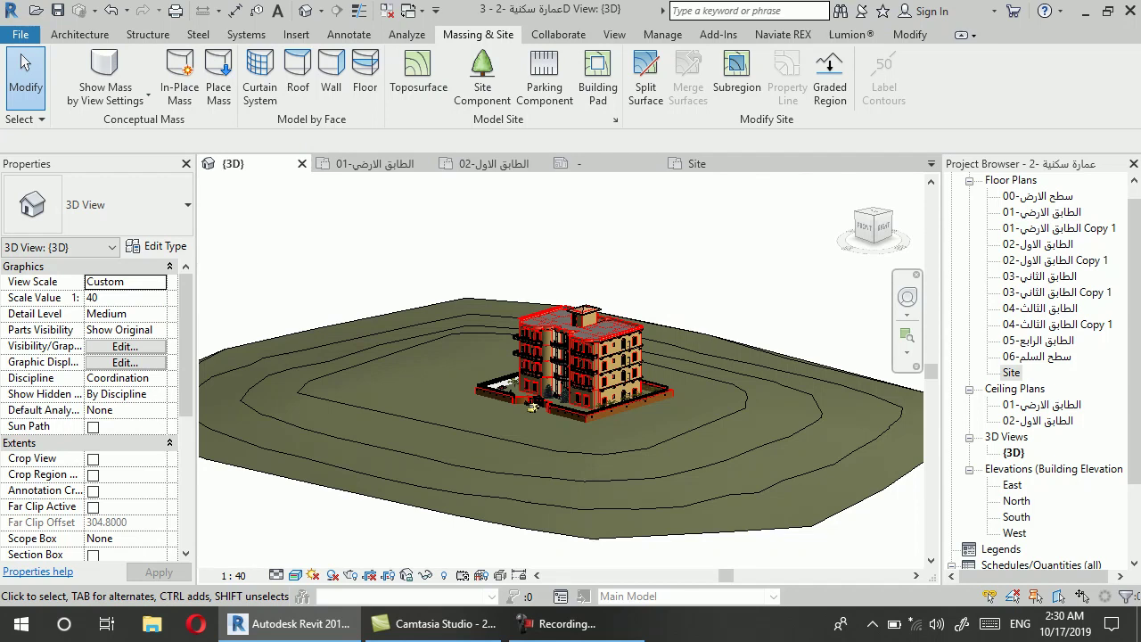
On the Site plan, draw a 76.8777-long detail line running east from the entrance across the contours
key(ctrl+Tab)
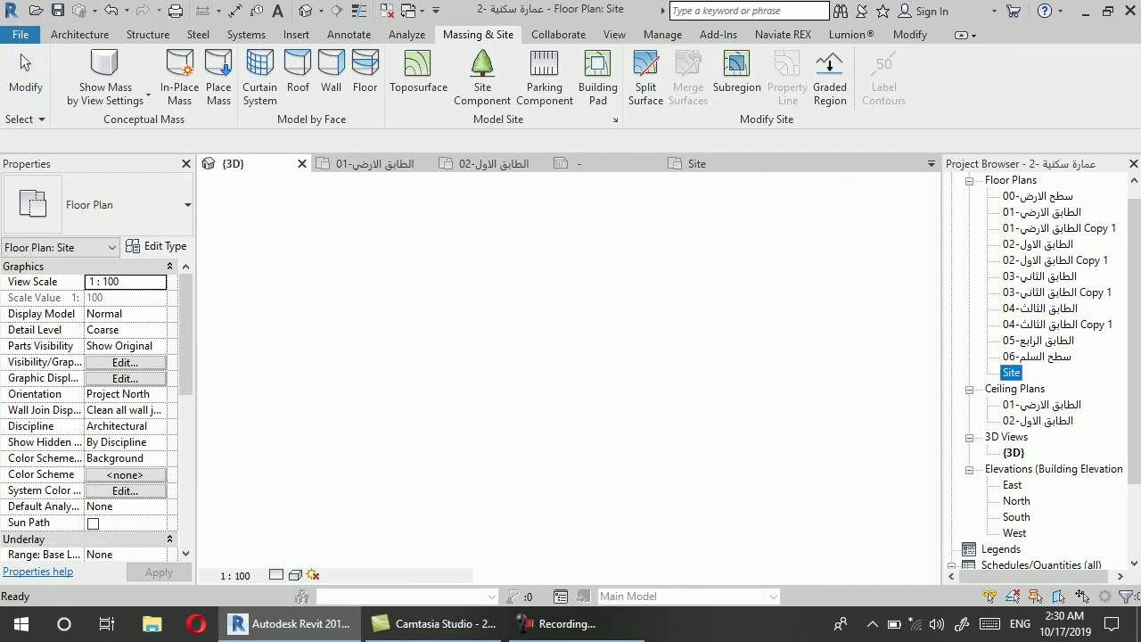
scroll(765, 392, up, 2)
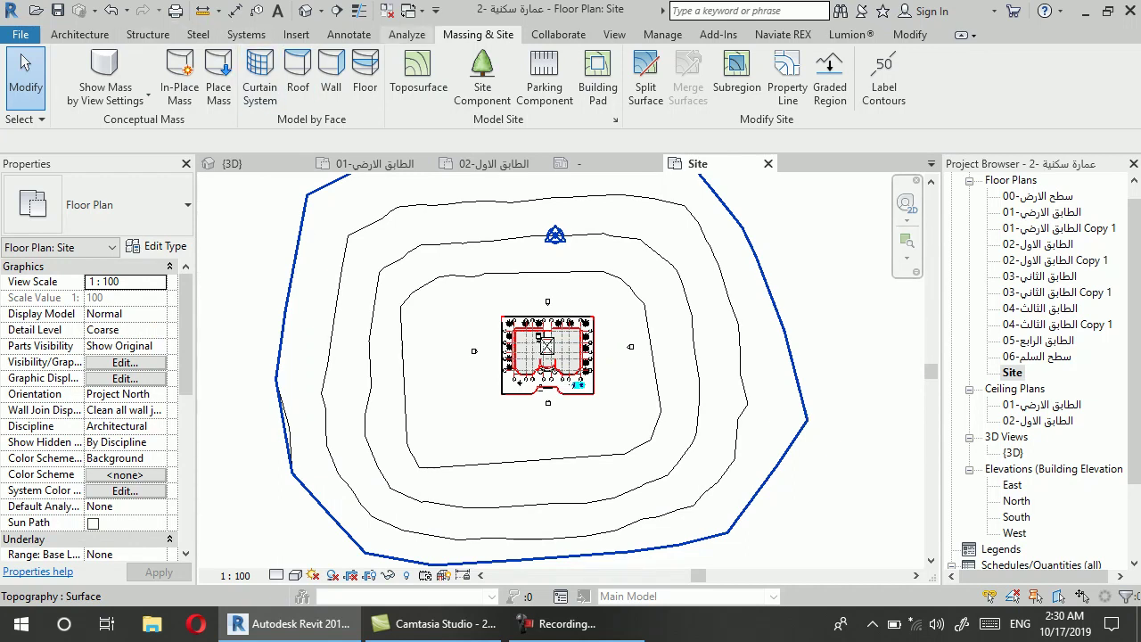
click(349, 34)
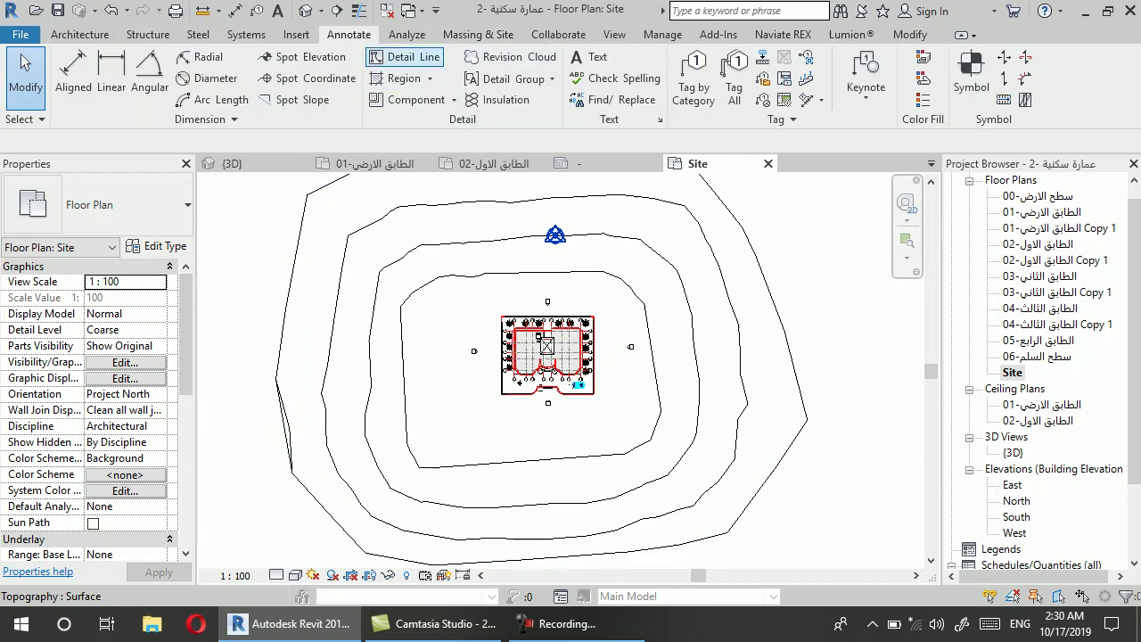
click(407, 56)
scroll(681, 328, down, 2)
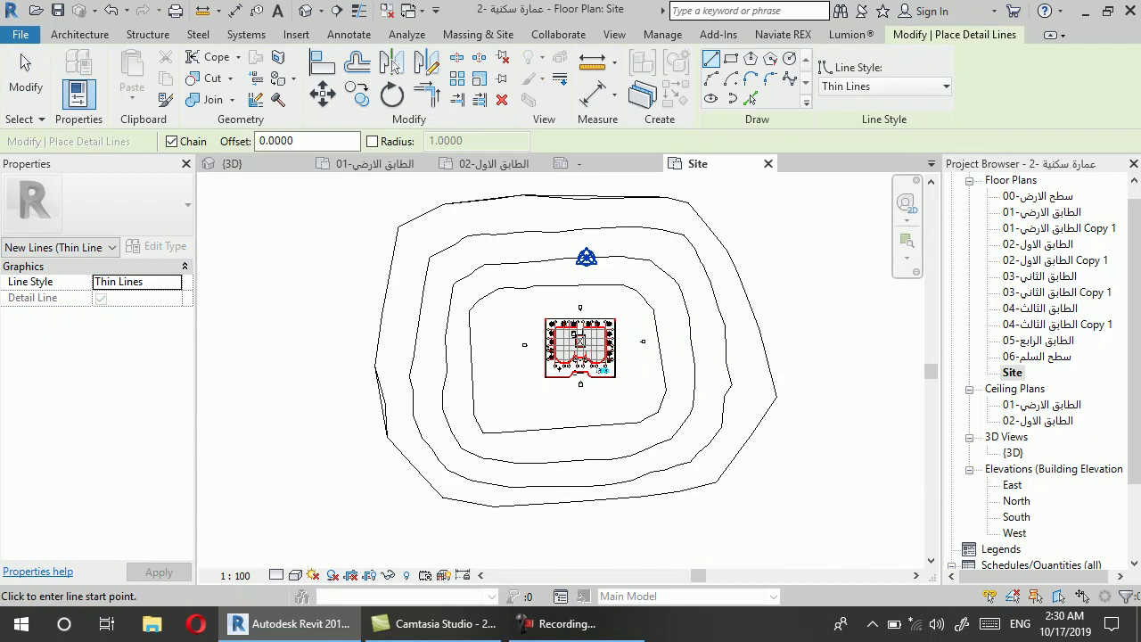
scroll(747, 424, up, 2)
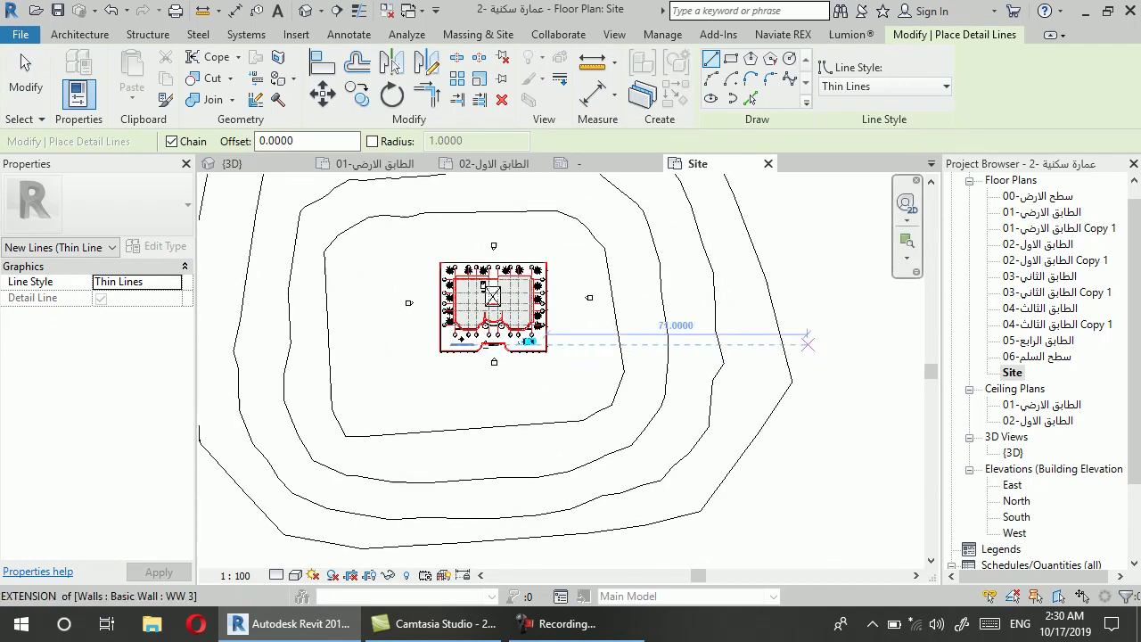
click(806, 312)
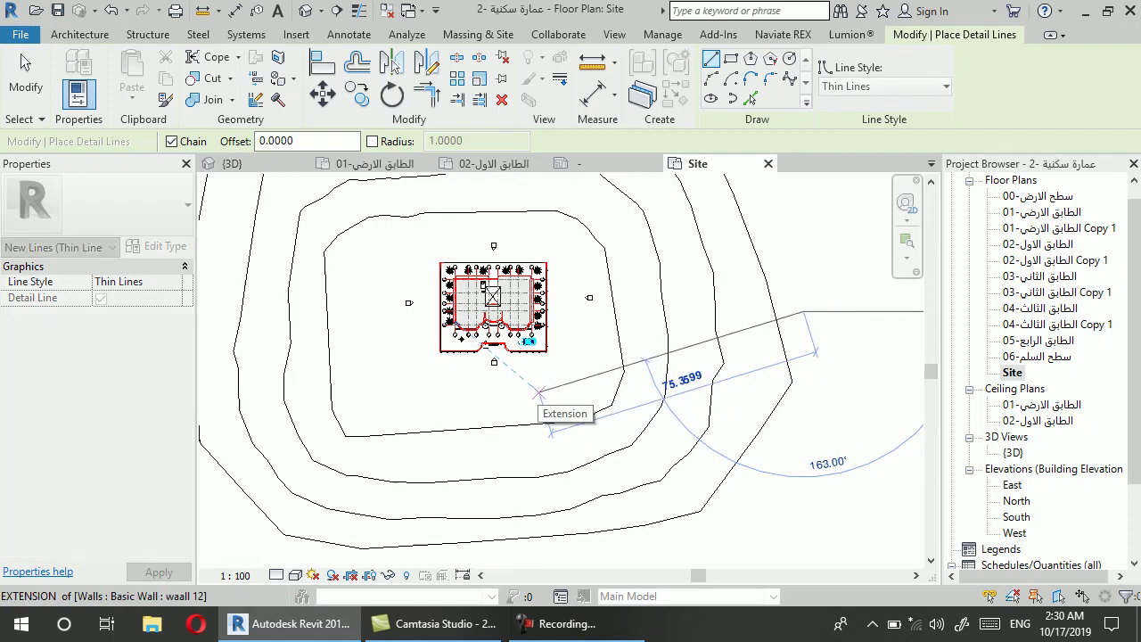
scroll(484, 357, up, 1)
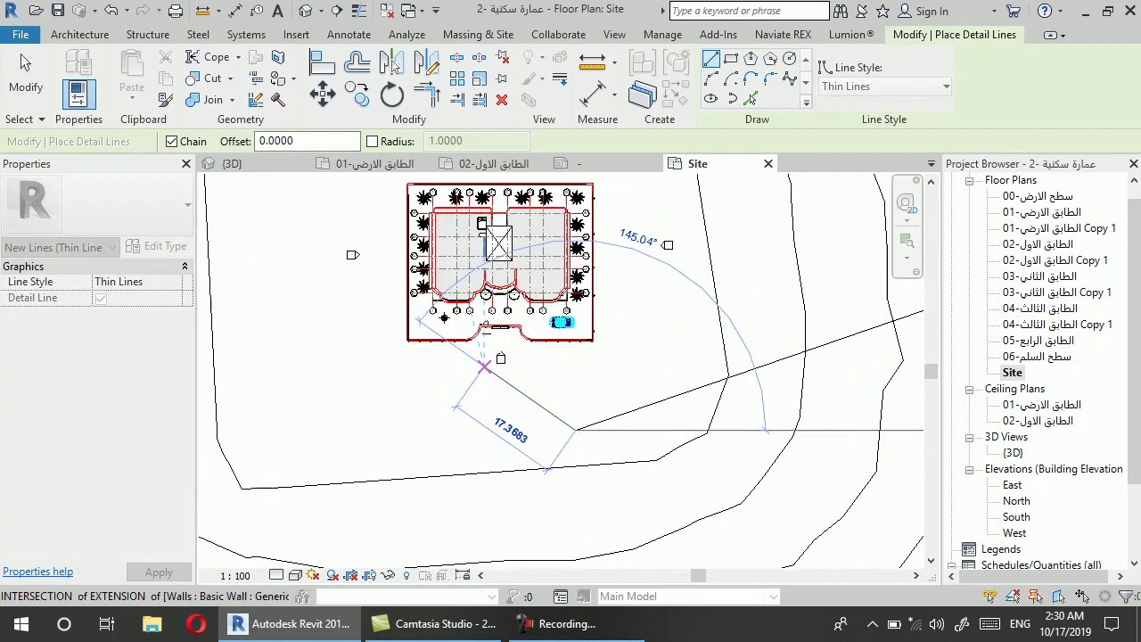
scroll(484, 357, up, 1)
scroll(465, 336, down, 2)
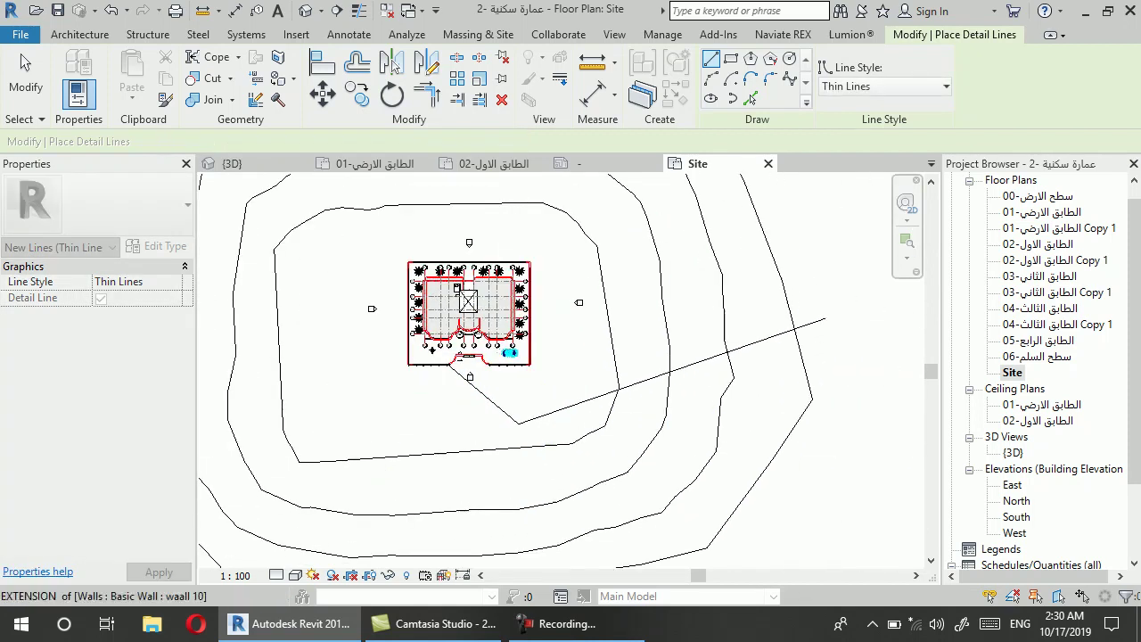
click(826, 319)
key(Escape)
key(Escape)
Select the new road line and start a Move, then cancel it
click(668, 372)
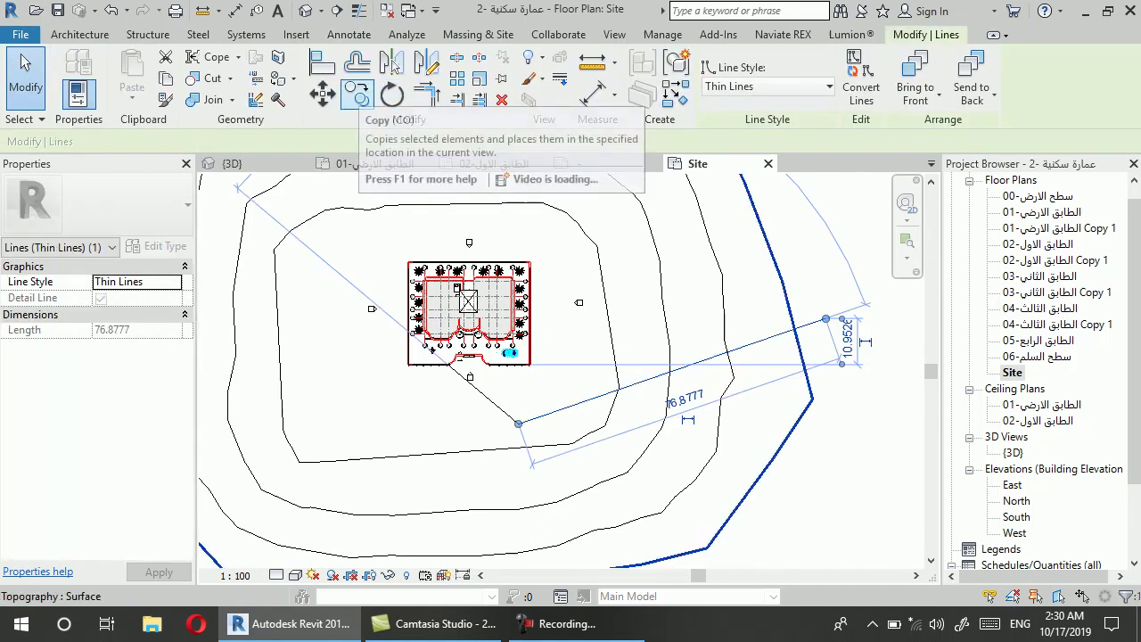
click(323, 94)
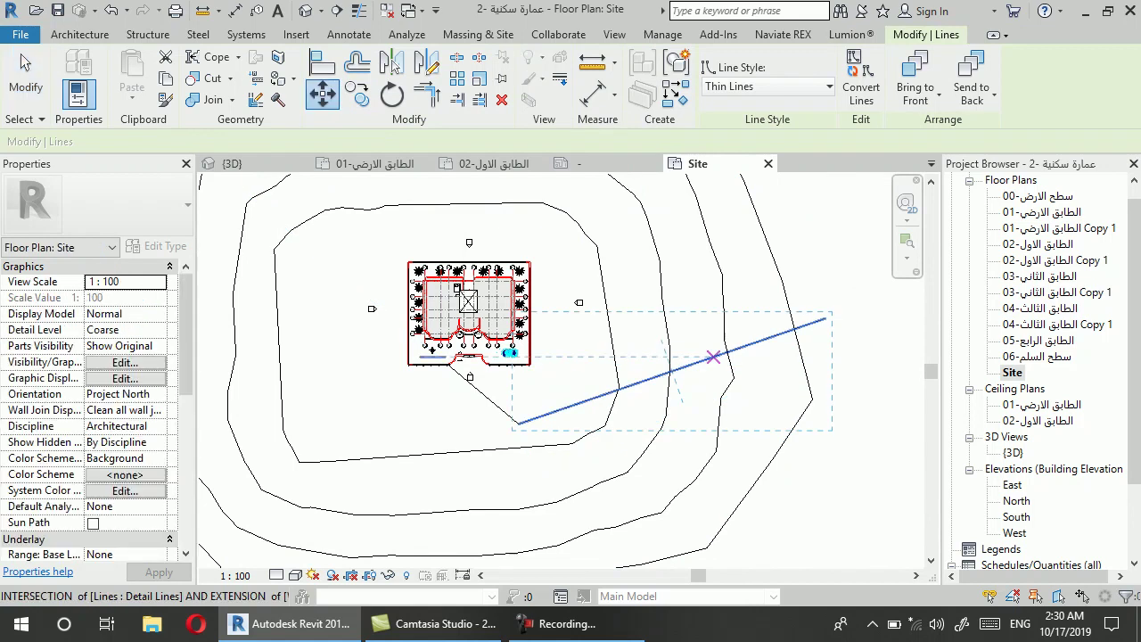
click(712, 358)
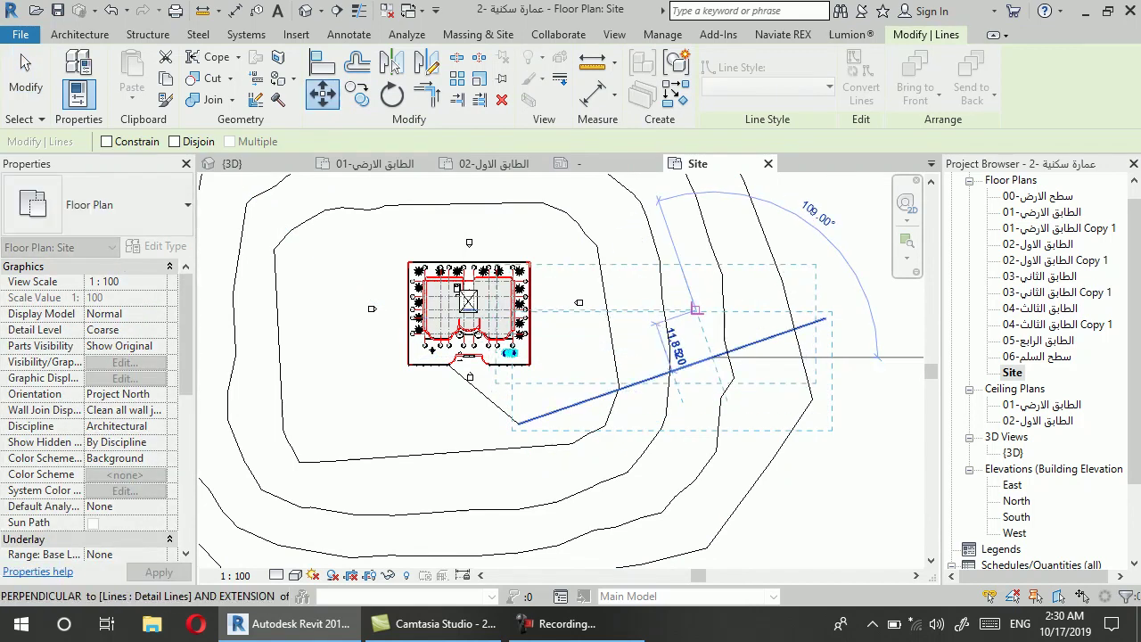
key(Escape)
key(Escape)
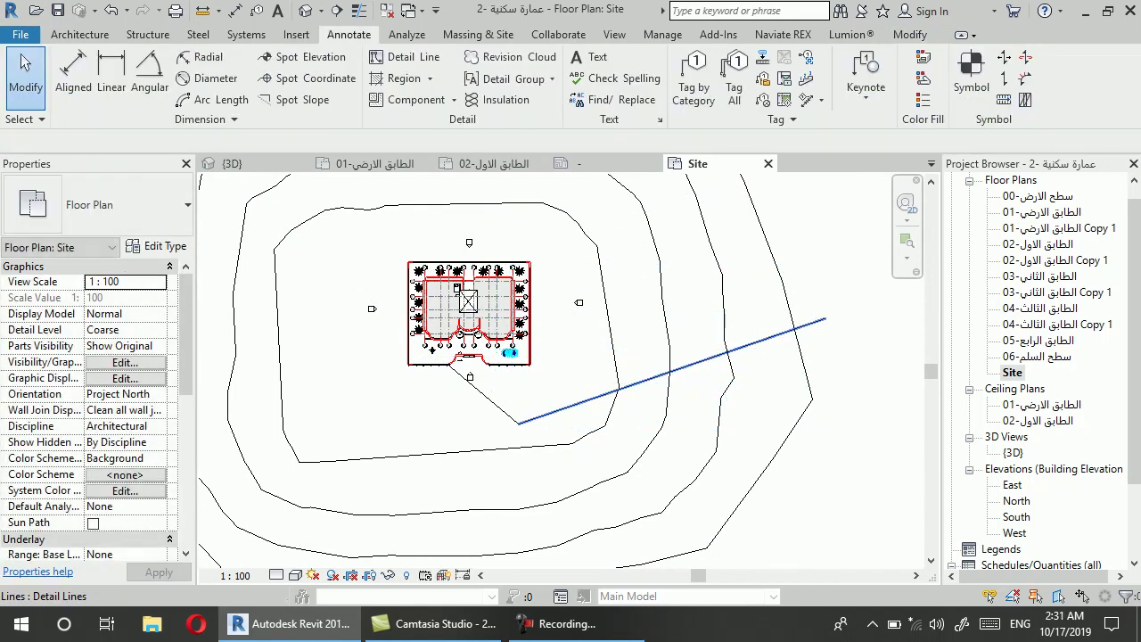
Copy the road line (CO) to a parallel offset position for the road's second edge
drag(719, 355, 727, 361)
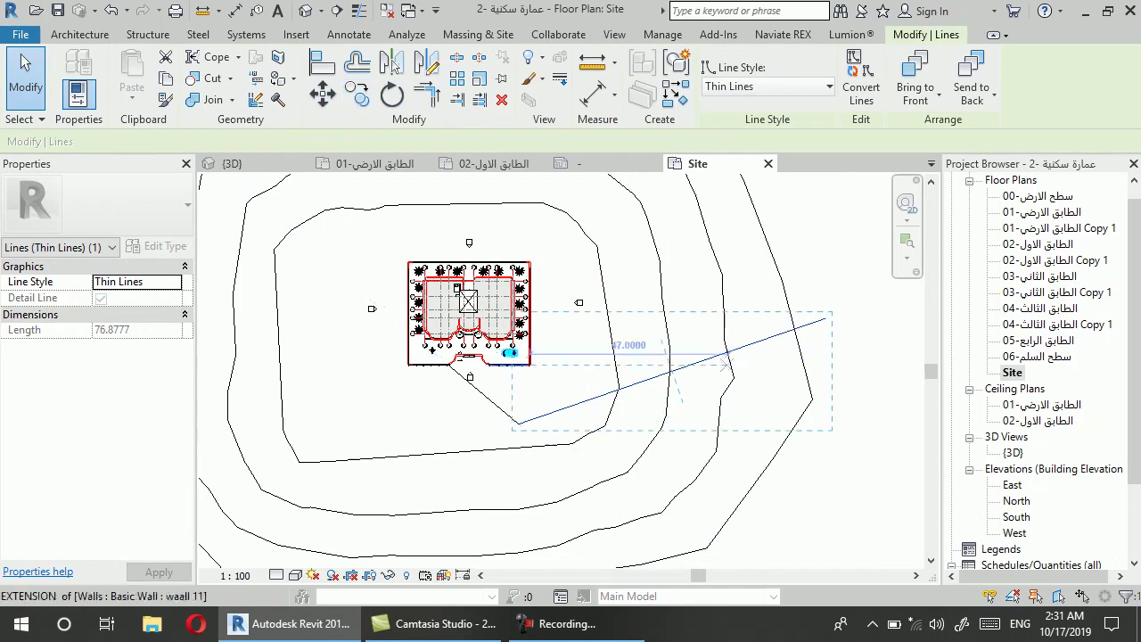
key(c)
key(o)
click(727, 361)
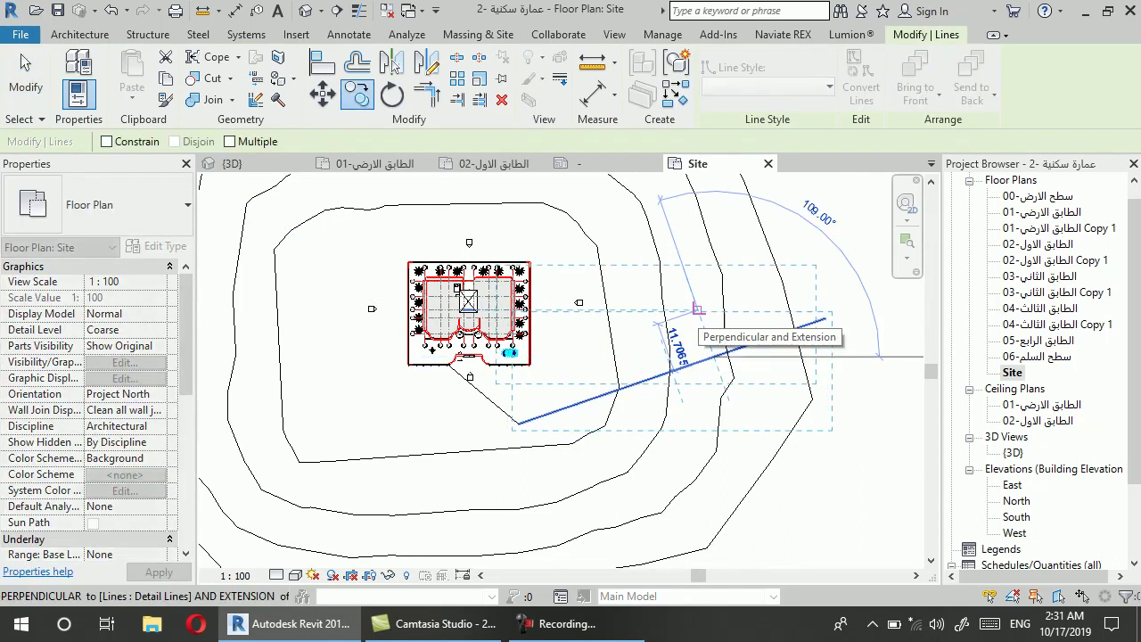
click(697, 310)
key(Escape)
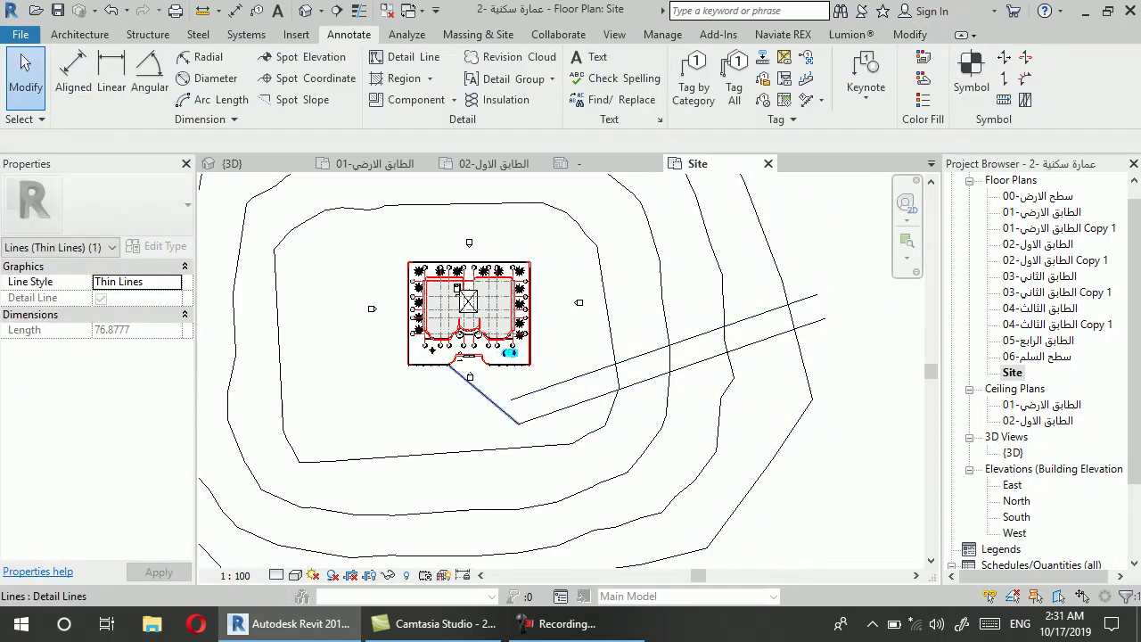
Try copying the diagonal line below the entrance, then cancel and deselect it
scroll(486, 406, up, 2)
click(482, 386)
key(c)
key(o)
click(499, 403)
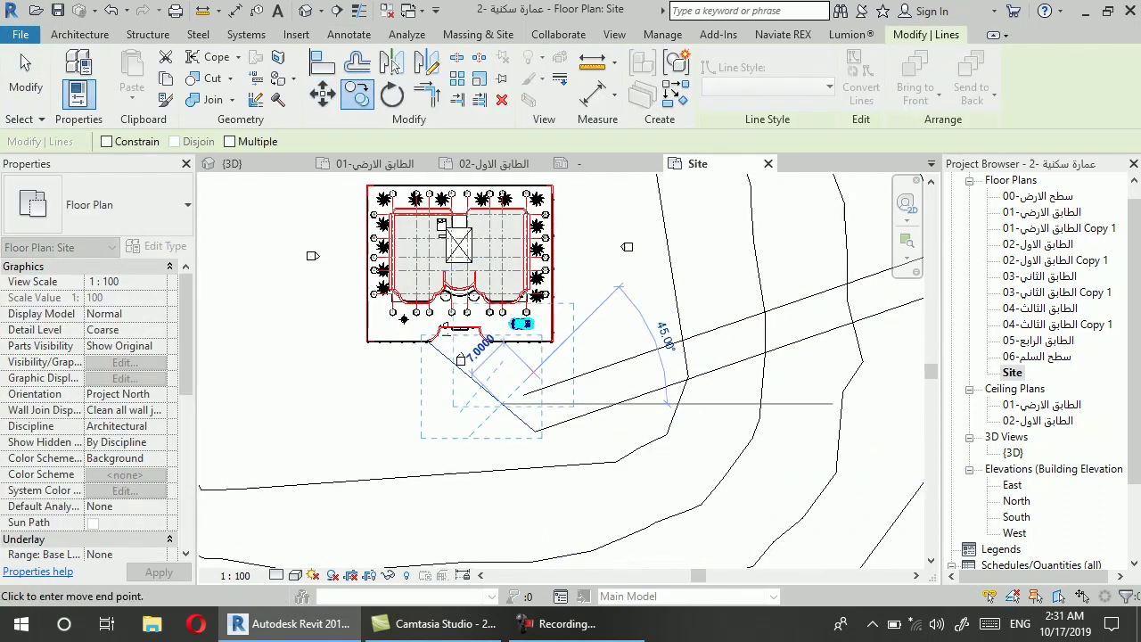
key(Escape)
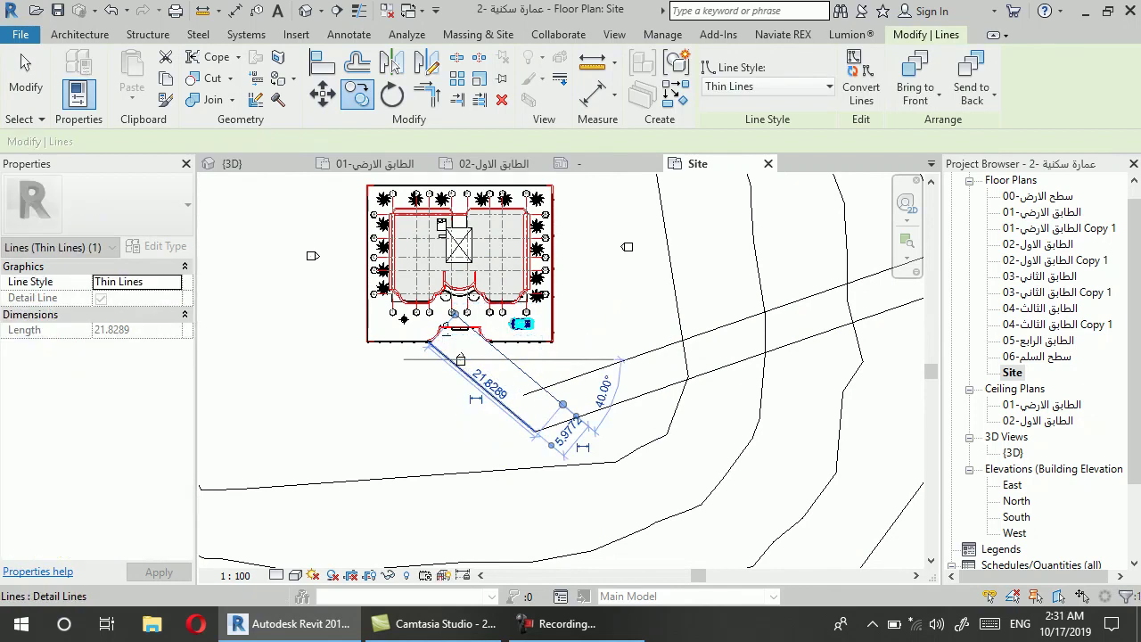
scroll(500, 411, down, 3)
key(Escape)
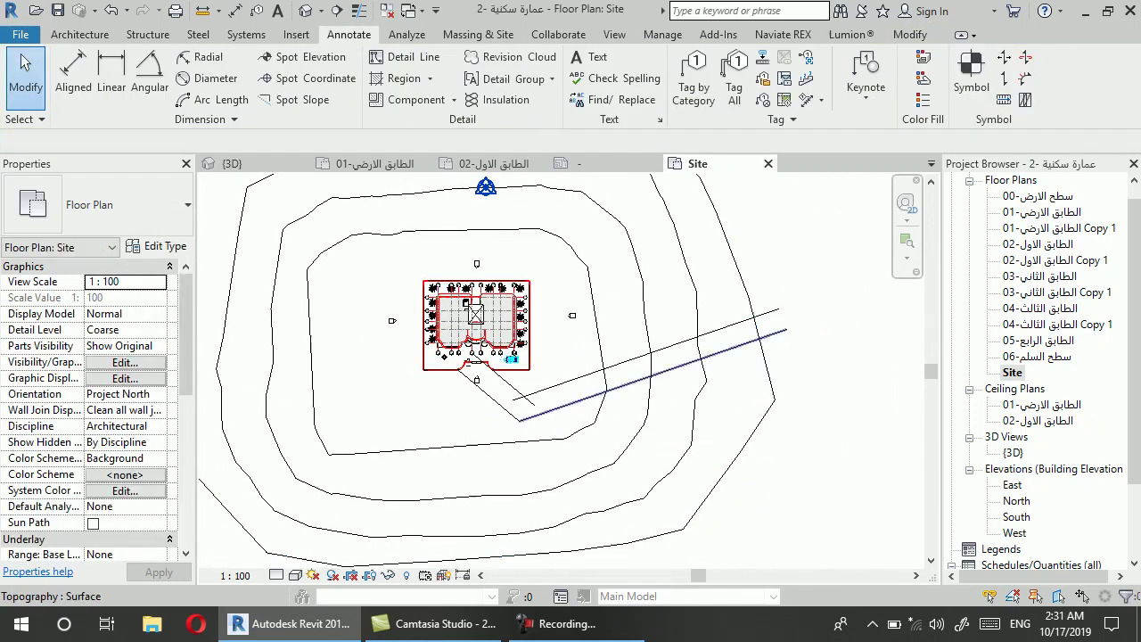
Drag the topography surface down-left, then deselect it
scroll(562, 384, up, 2)
click(824, 357)
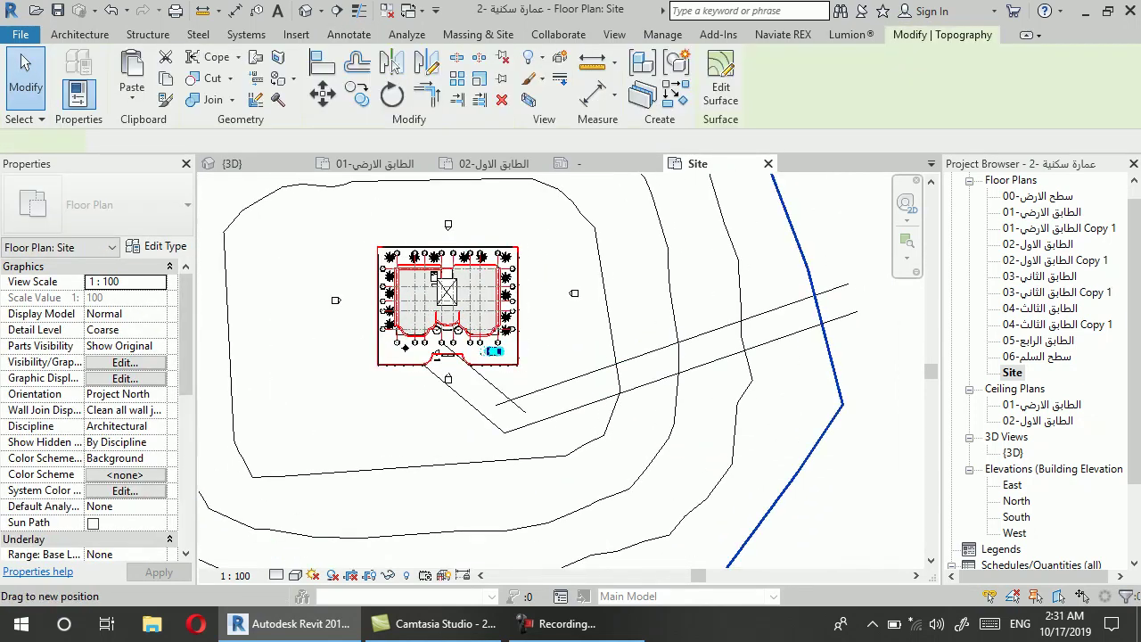
drag(824, 356, 785, 421)
key(Escape)
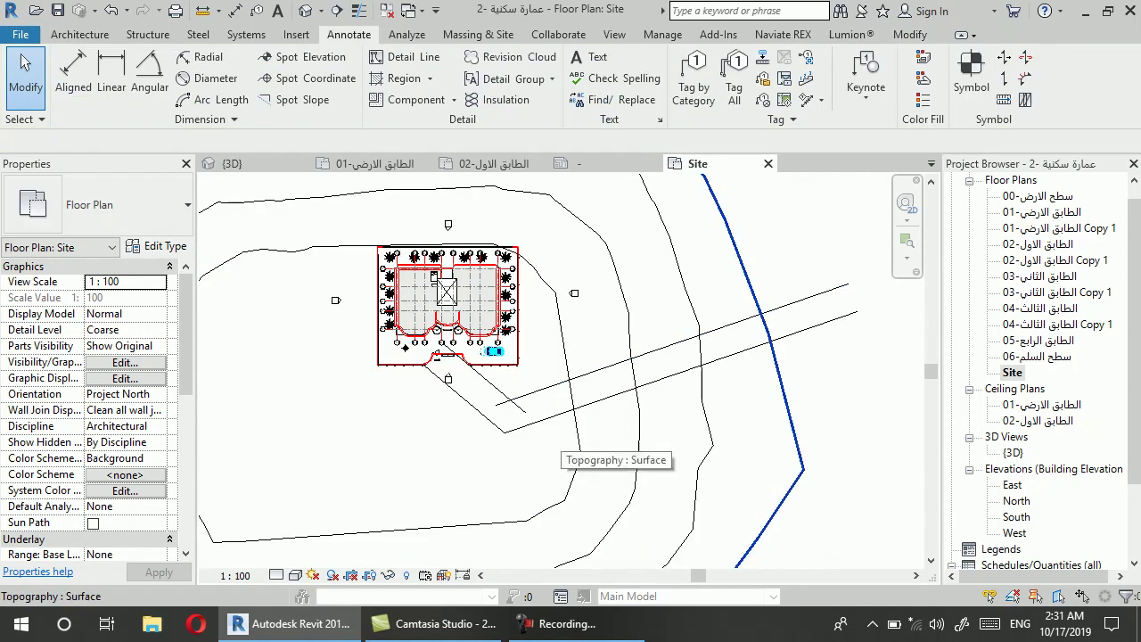
Start the Trim/Extend to Corner tool from the Modify tools
scroll(487, 383, up, 1)
scroll(488, 383, up, 1)
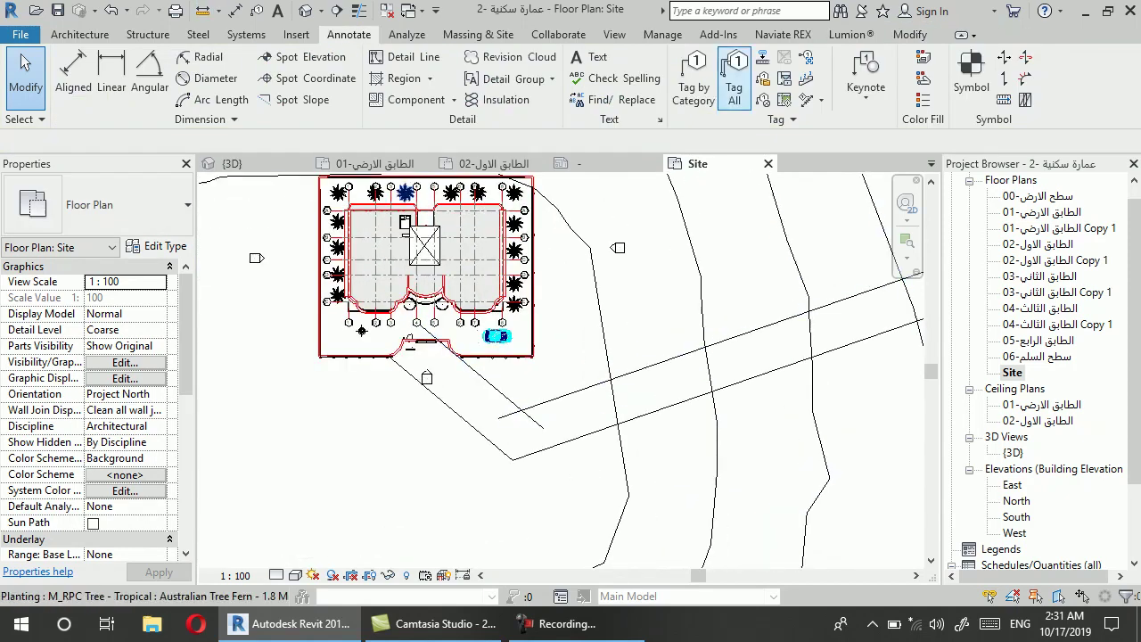
click(910, 34)
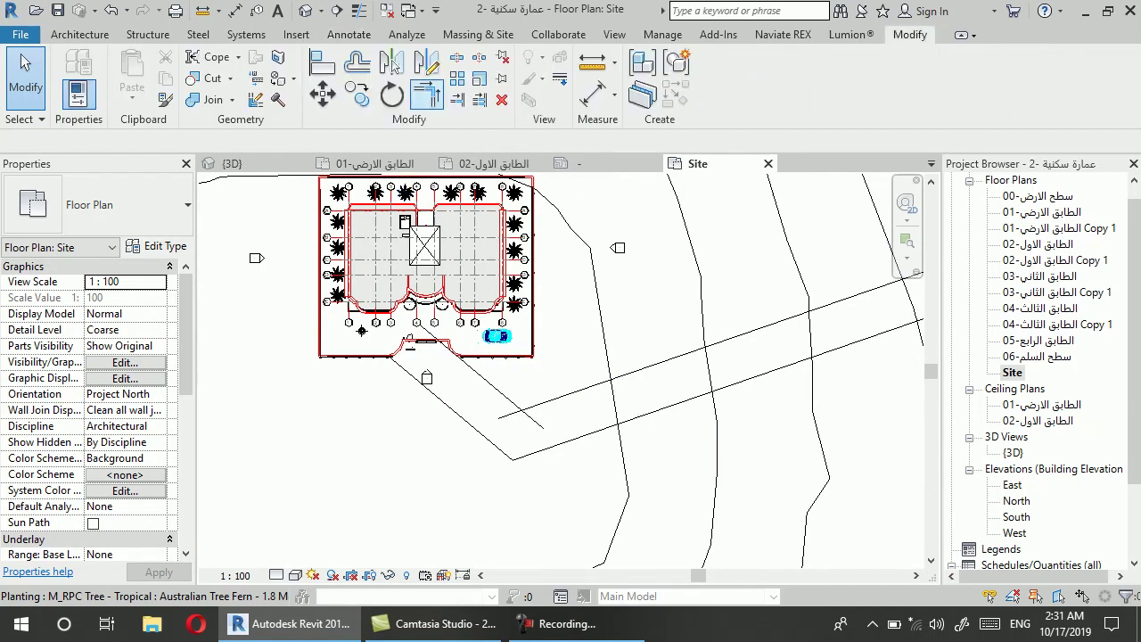
click(426, 92)
scroll(533, 451, up, 1)
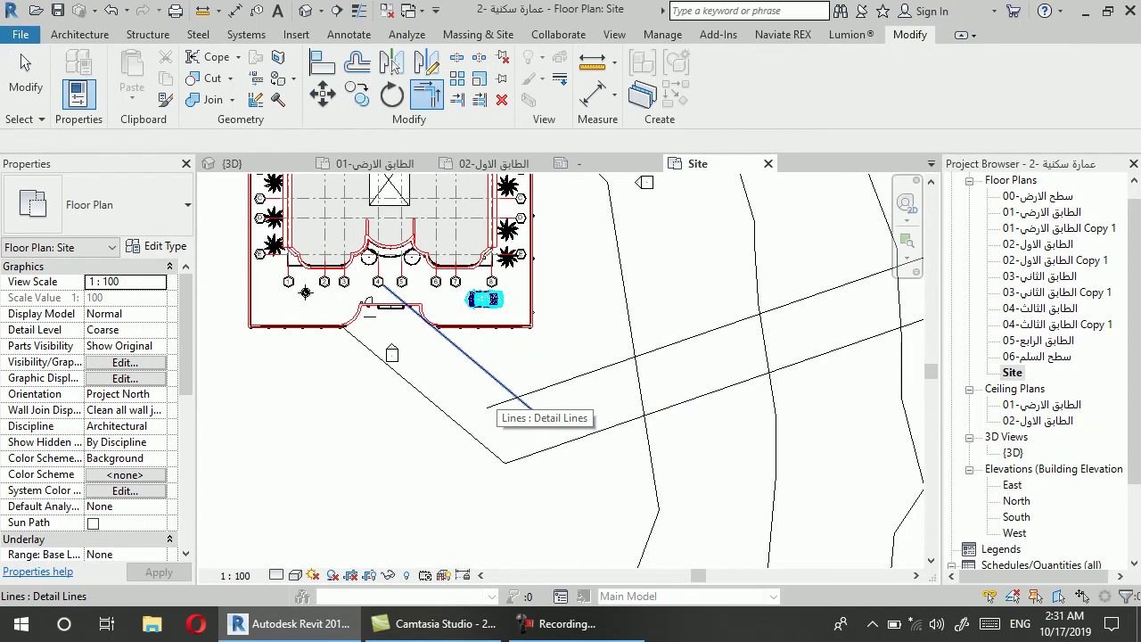
Join the diagonal line and the upper road edge into a corner
click(533, 412)
click(553, 384)
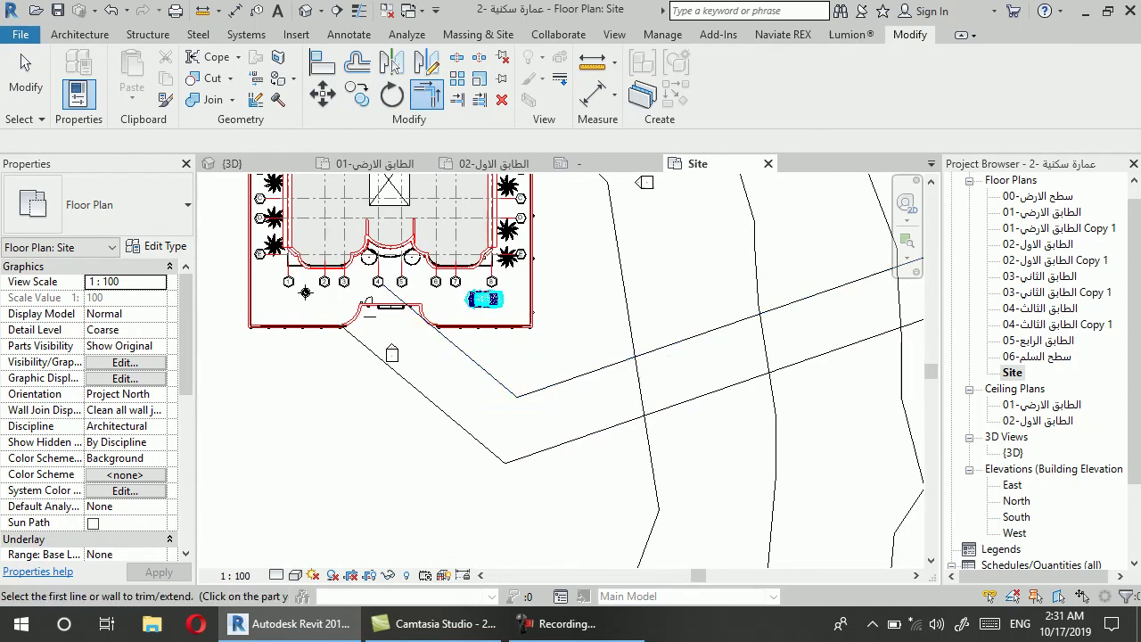
scroll(508, 460, down, 1)
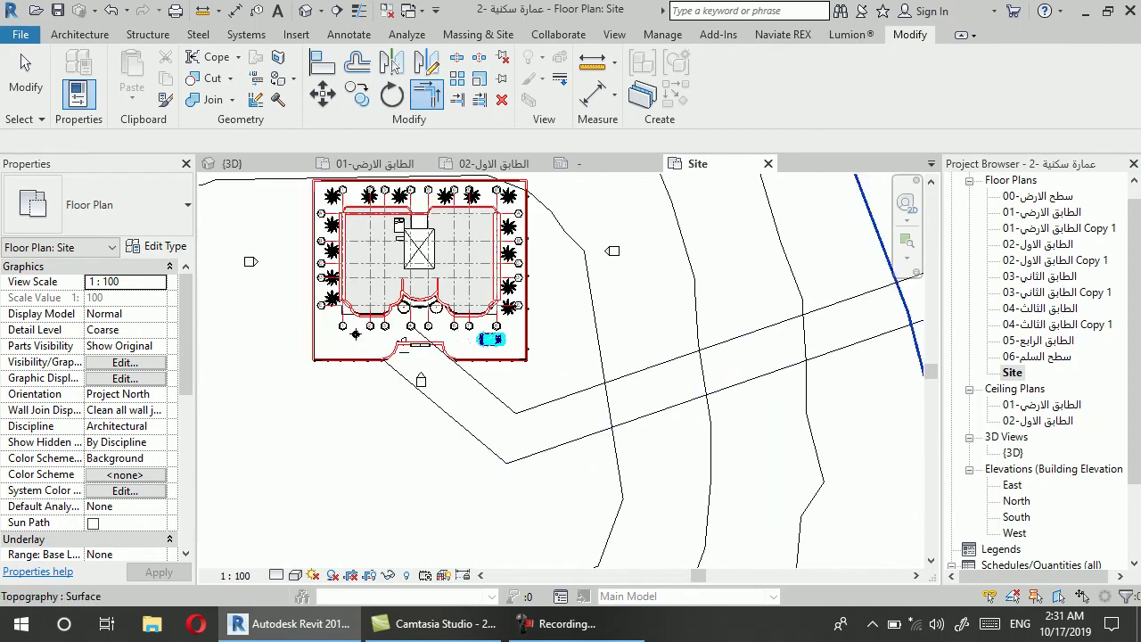
click(570, 394)
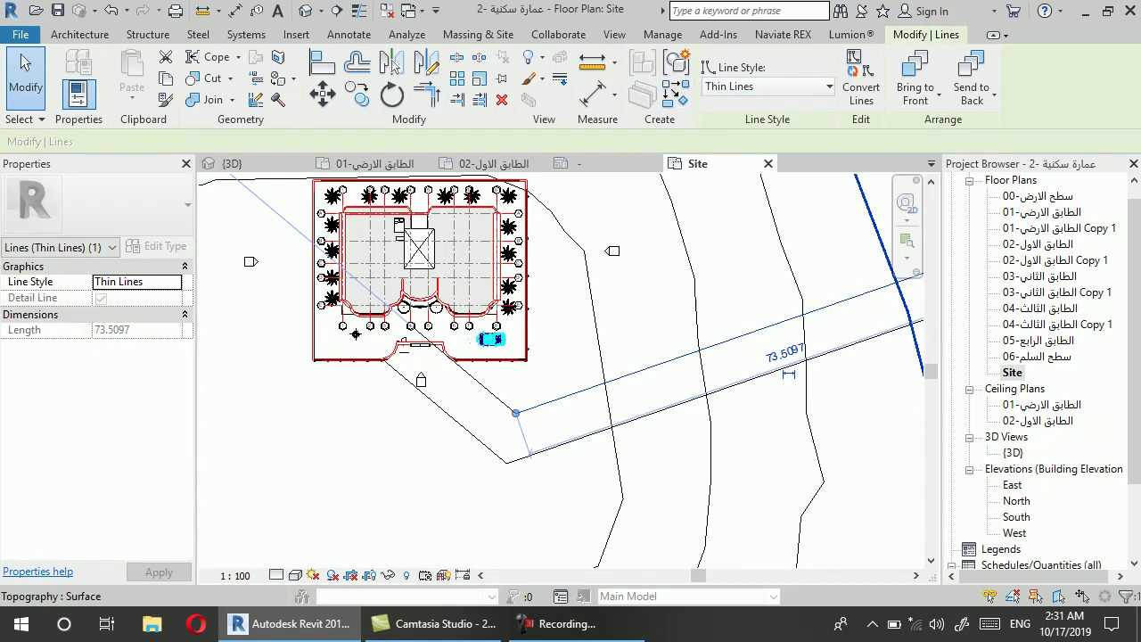
Round the first road bend with a Fillet Arc detail line
click(676, 93)
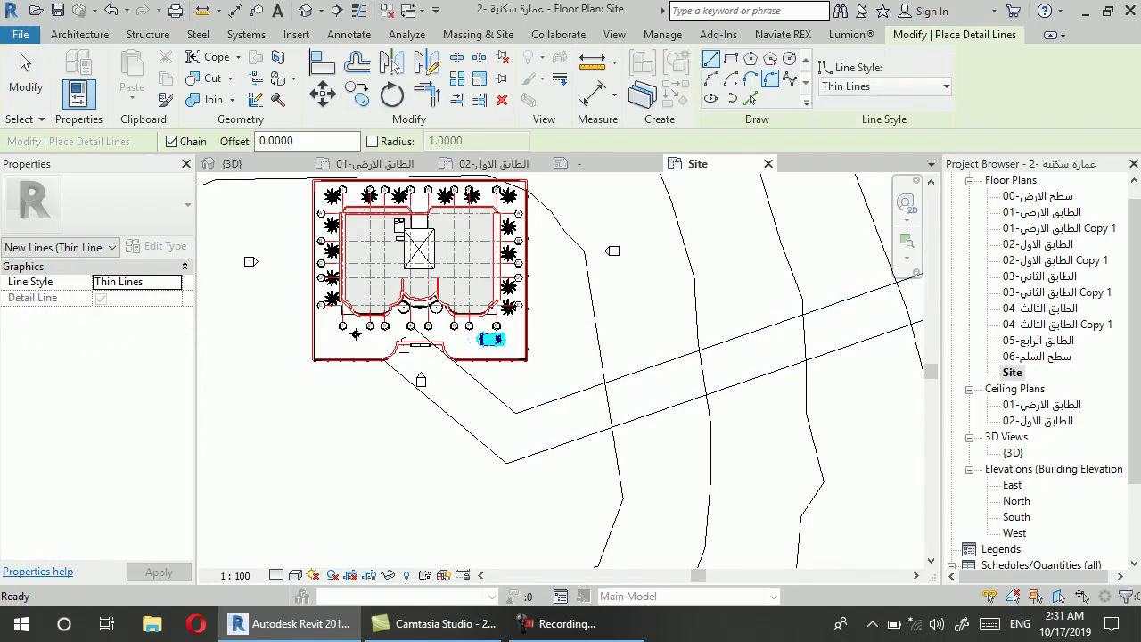
click(771, 78)
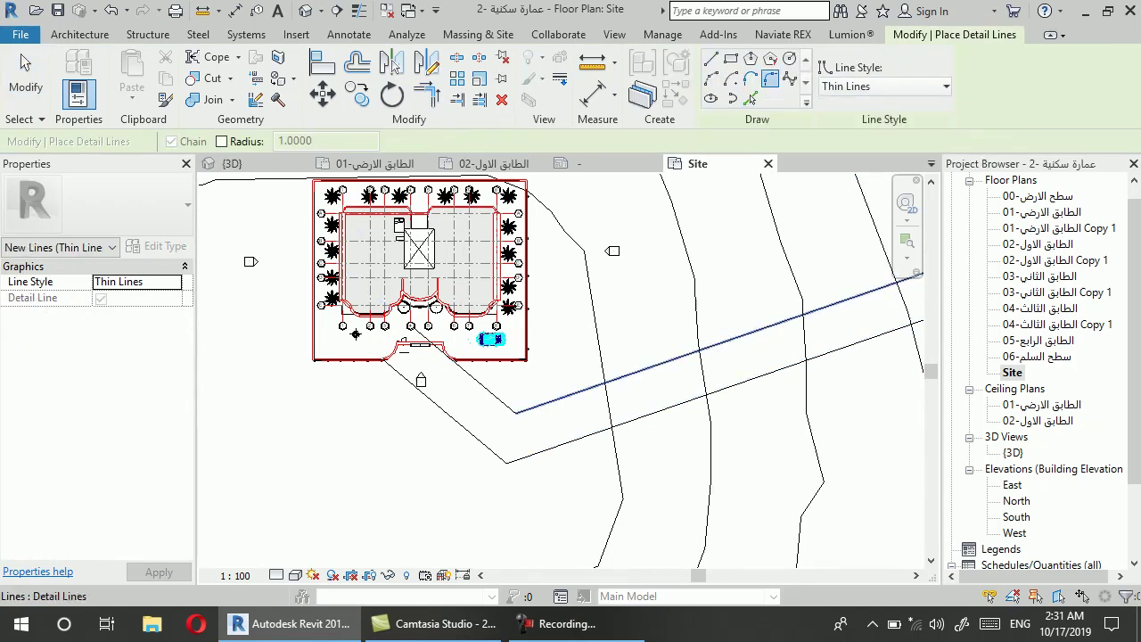
scroll(539, 411, up, 2)
click(477, 405)
click(535, 399)
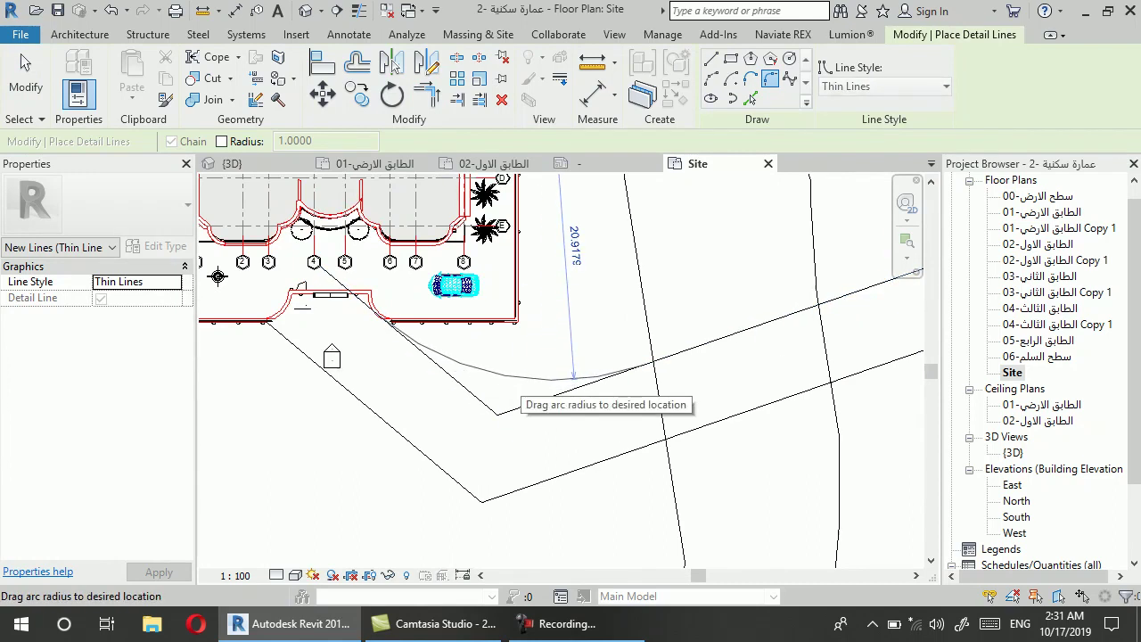
click(573, 379)
Round the second road bend with a Fillet Arc as well
scroll(550, 345, down, 1)
click(446, 421)
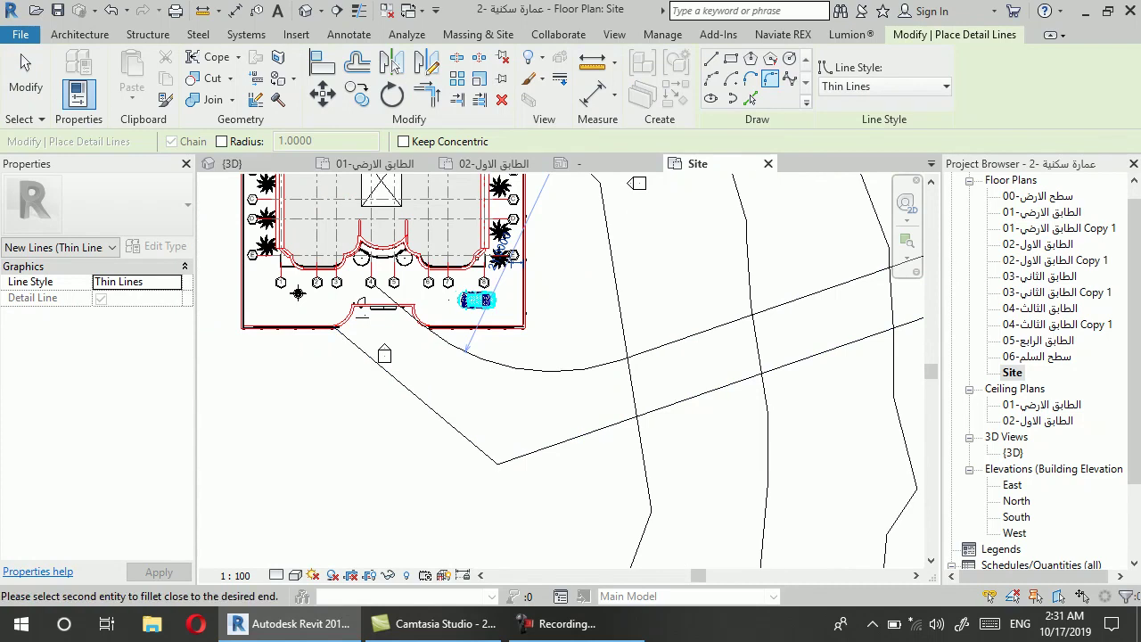
click(571, 438)
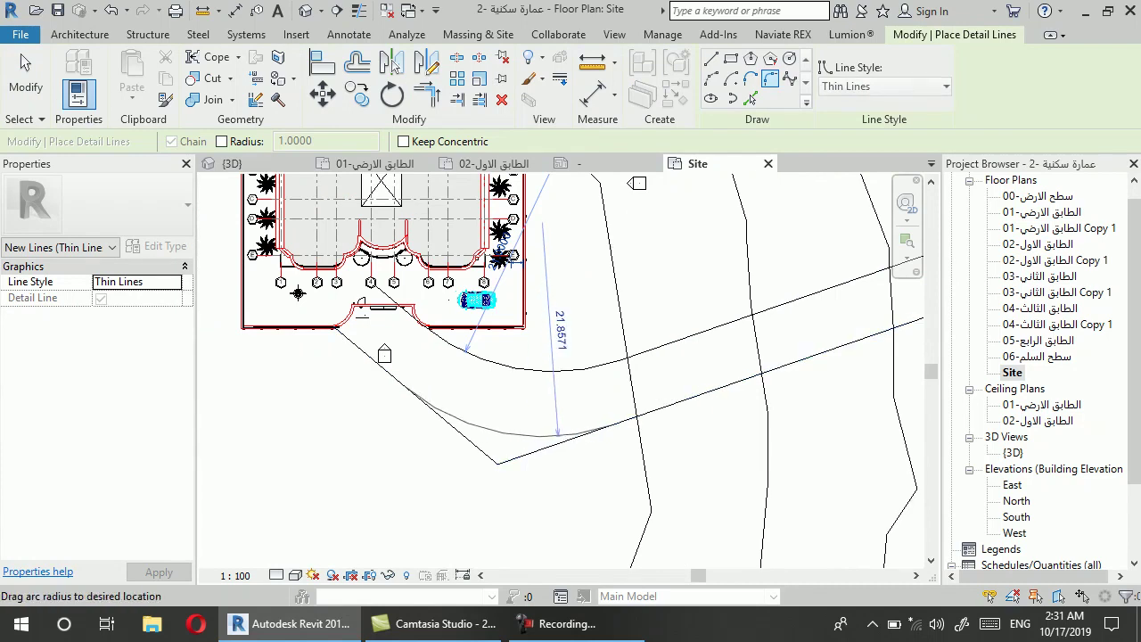
click(554, 436)
scroll(500, 423, down, 2)
scroll(437, 357, up, 3)
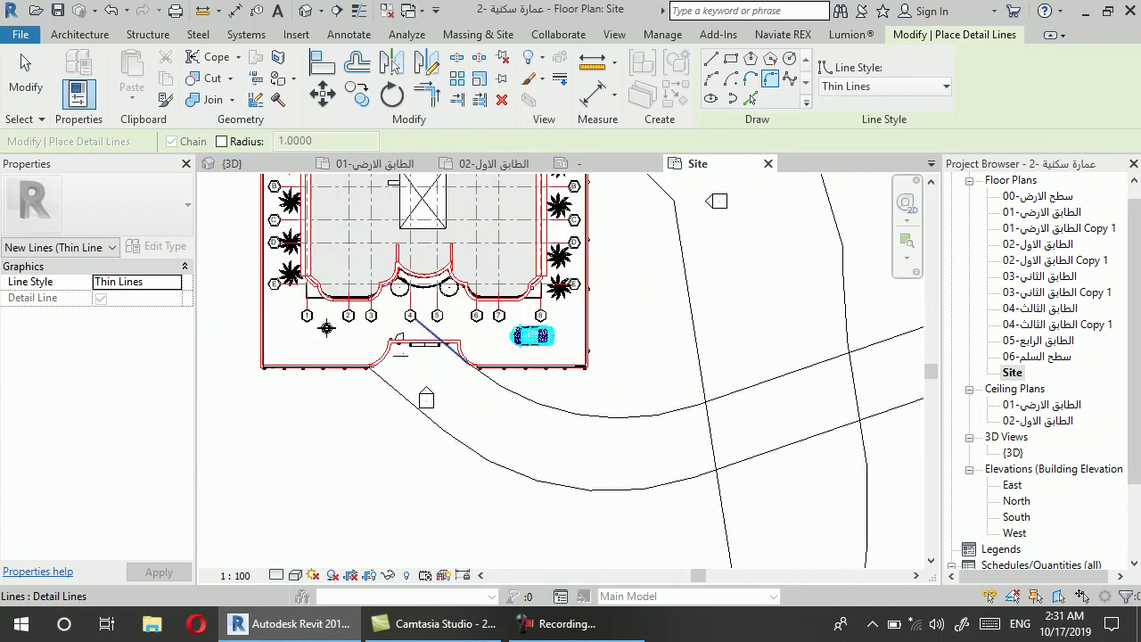
scroll(414, 328, up, 2)
key(Escape)
key(Escape)
Shorten the short line by the entrance to a length of 1.3000
click(437, 331)
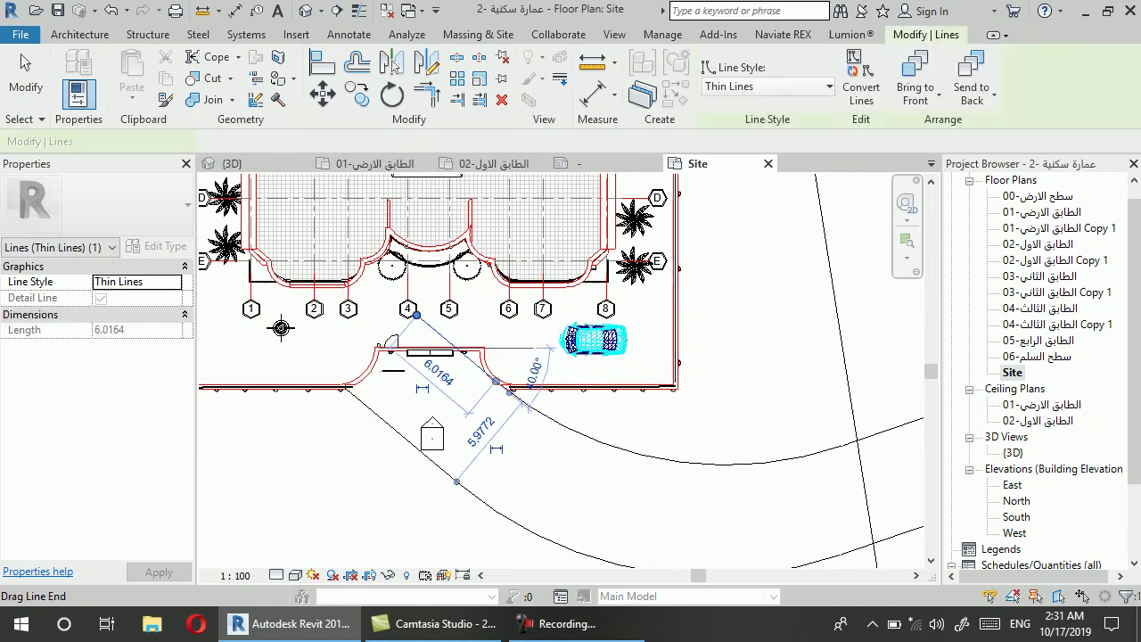
drag(417, 315, 479, 365)
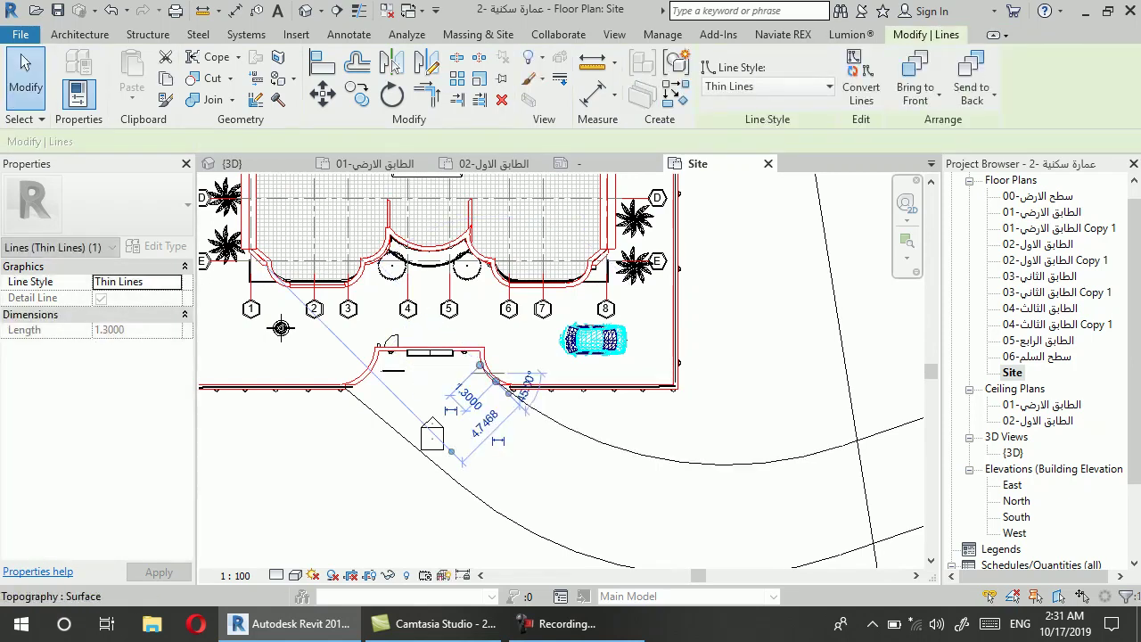
key(Escape)
scroll(543, 447, down, 3)
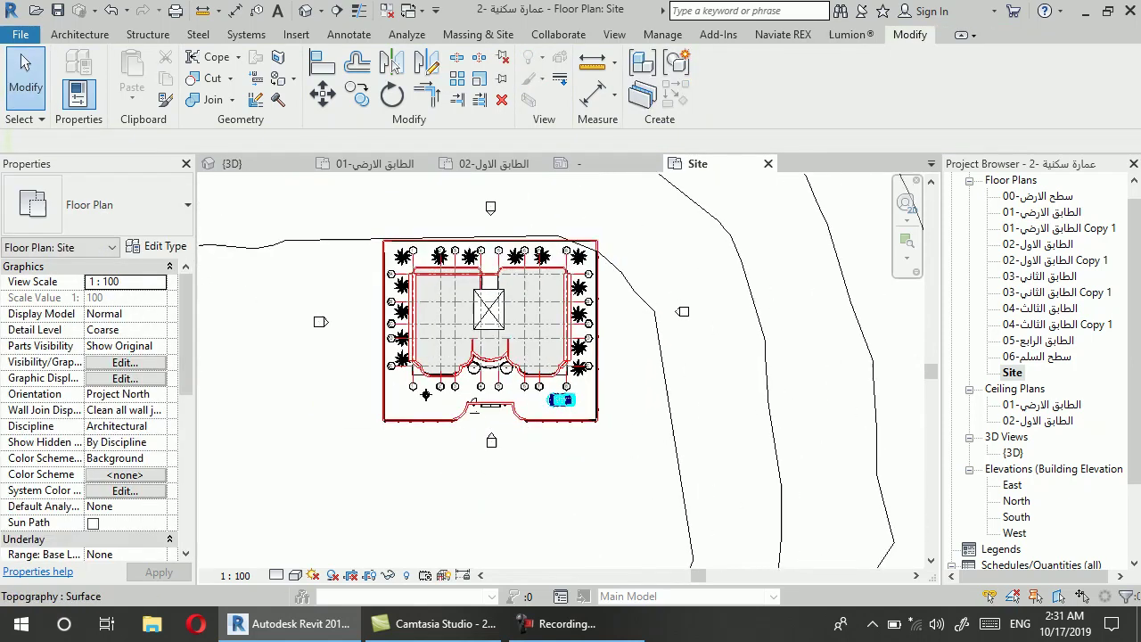
scroll(688, 448, down, 1)
Open the Massing & Site tools to begin a Split Surface on the toposurface
click(478, 34)
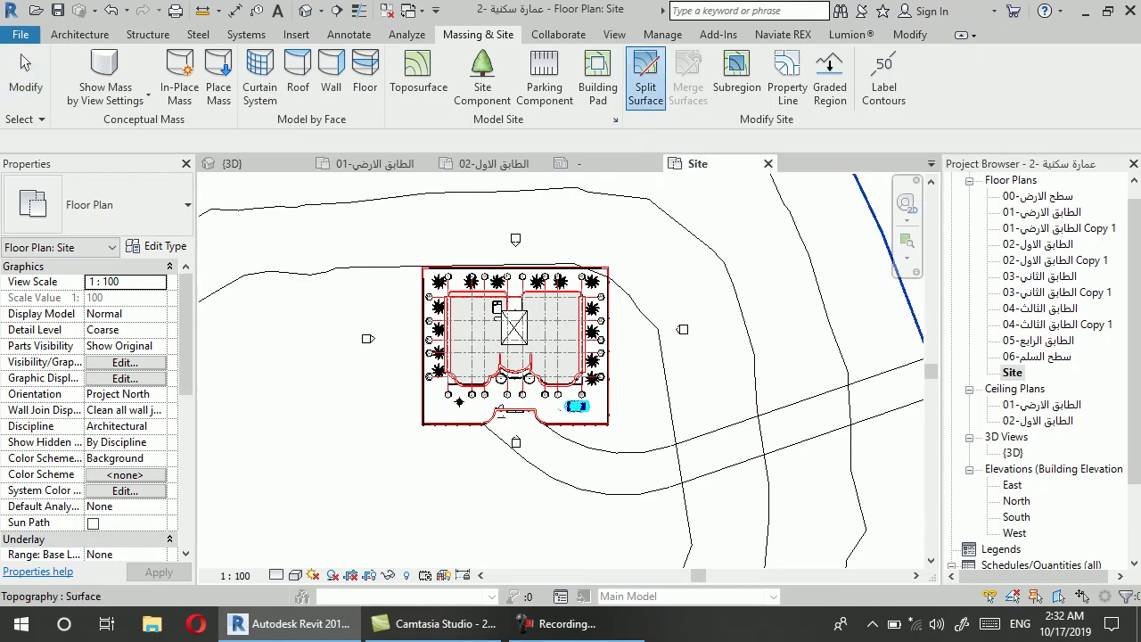
scroll(449, 484, down, 1)
Pick the toposurface, then use Pick Lines on the curved and lower straight road edges as boundaries
scroll(449, 485, down, 1)
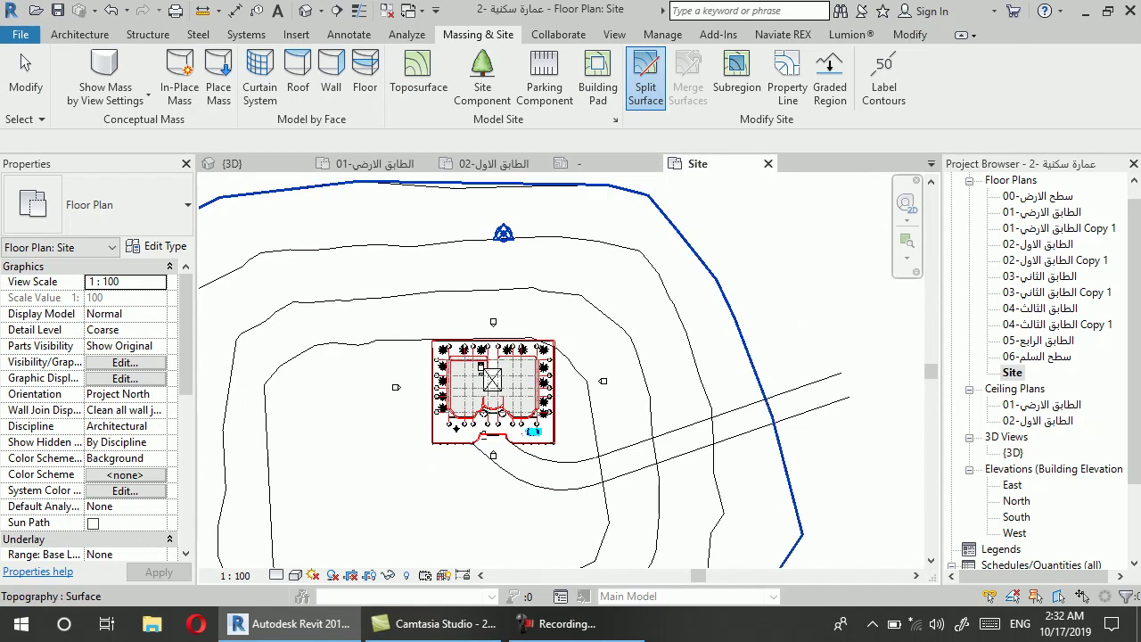
click(716, 280)
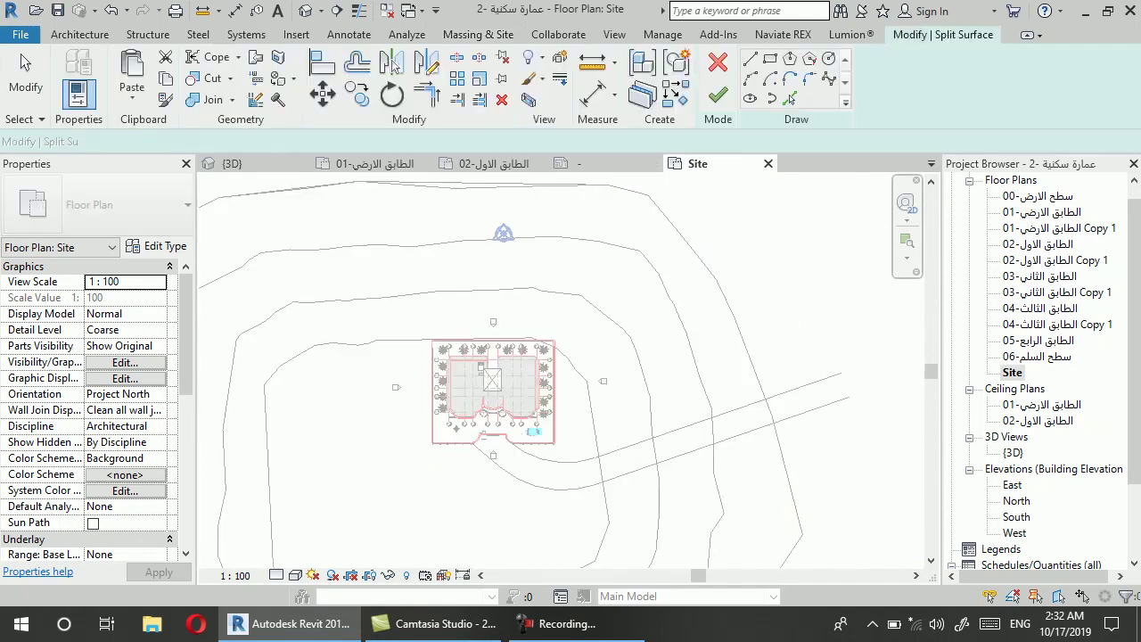
scroll(716, 279, down, 1)
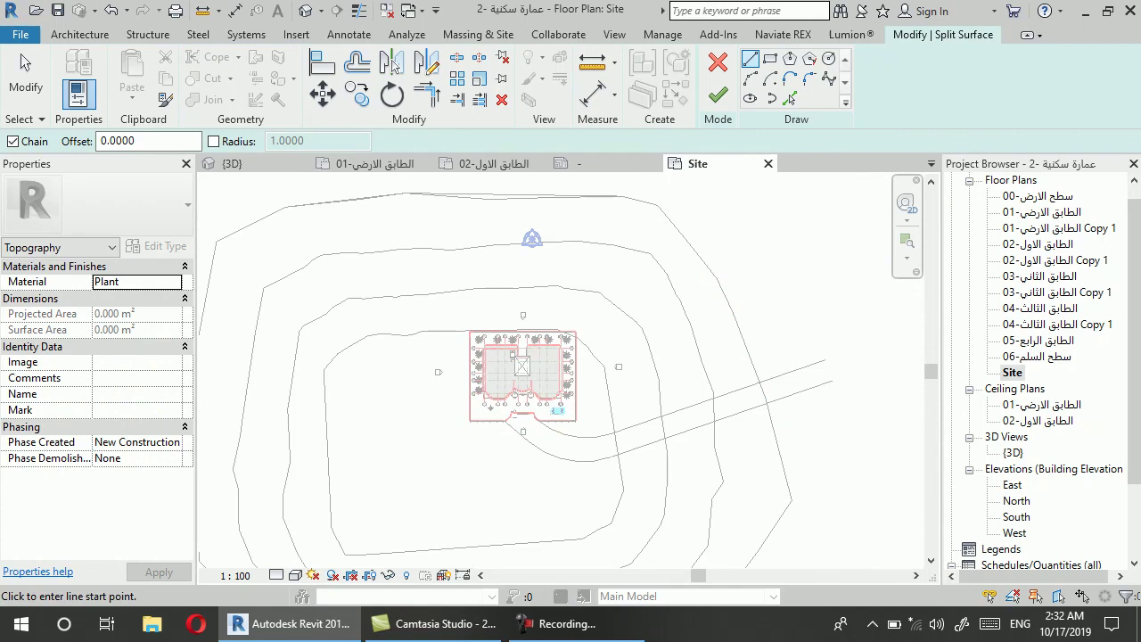
scroll(624, 468, up, 1)
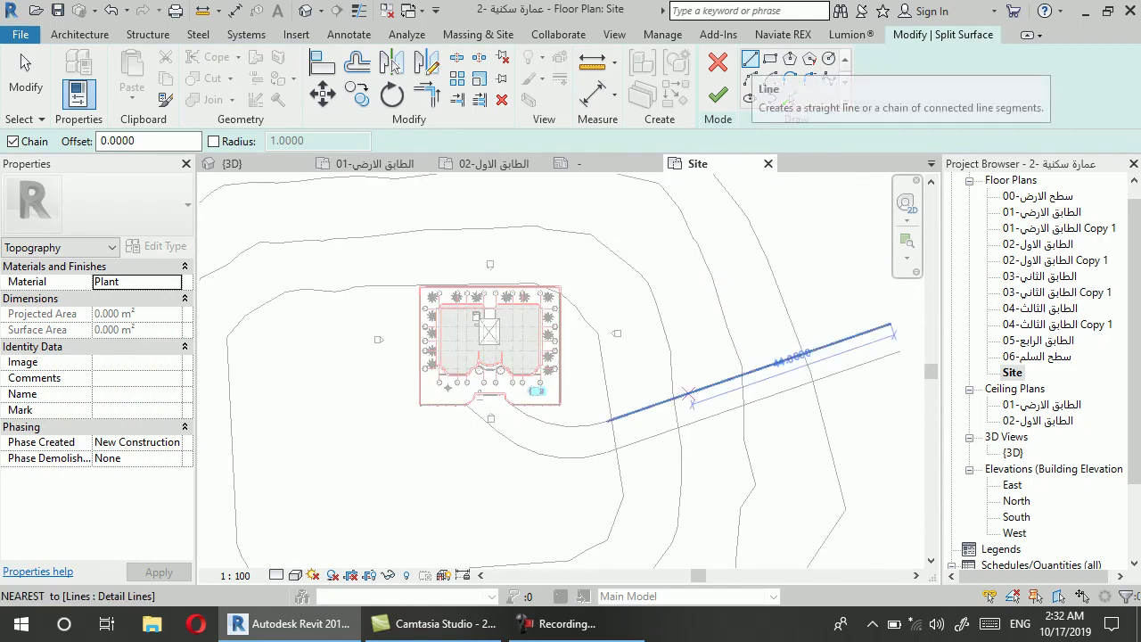
click(789, 98)
scroll(758, 370, up, 2)
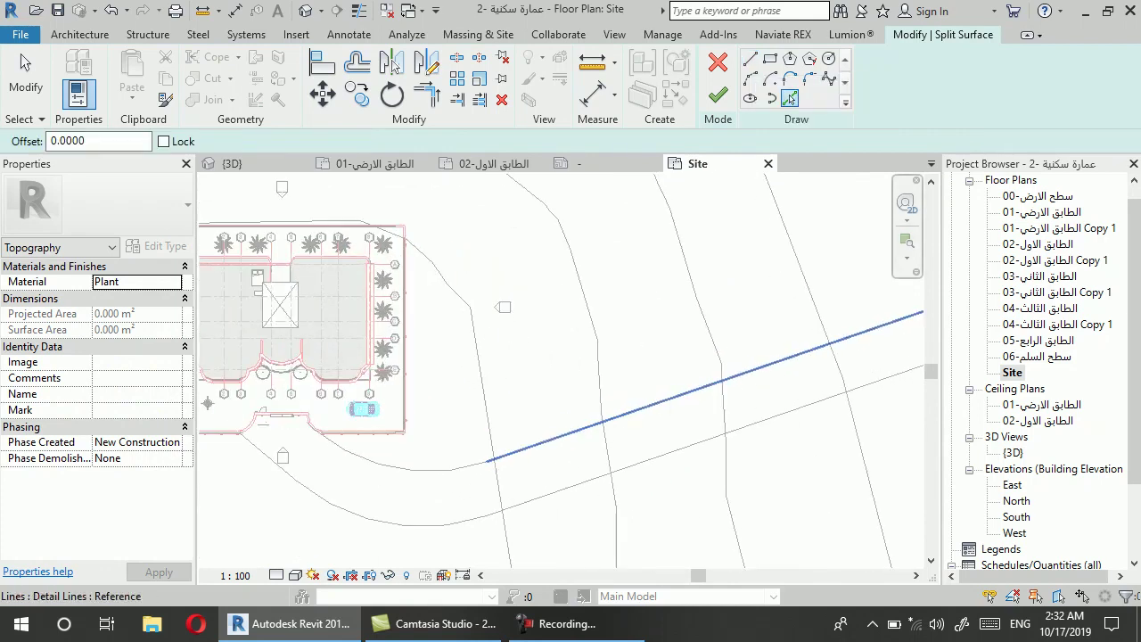
scroll(731, 350, up, 1)
scroll(624, 419, down, 2)
click(487, 469)
scroll(623, 440, up, 2)
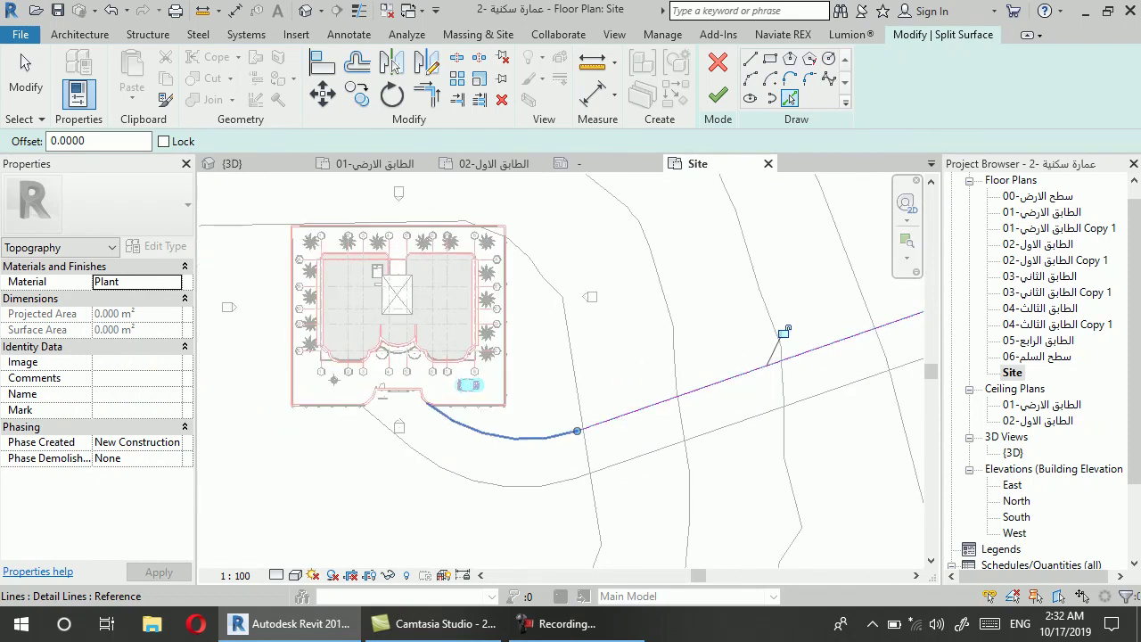
click(615, 465)
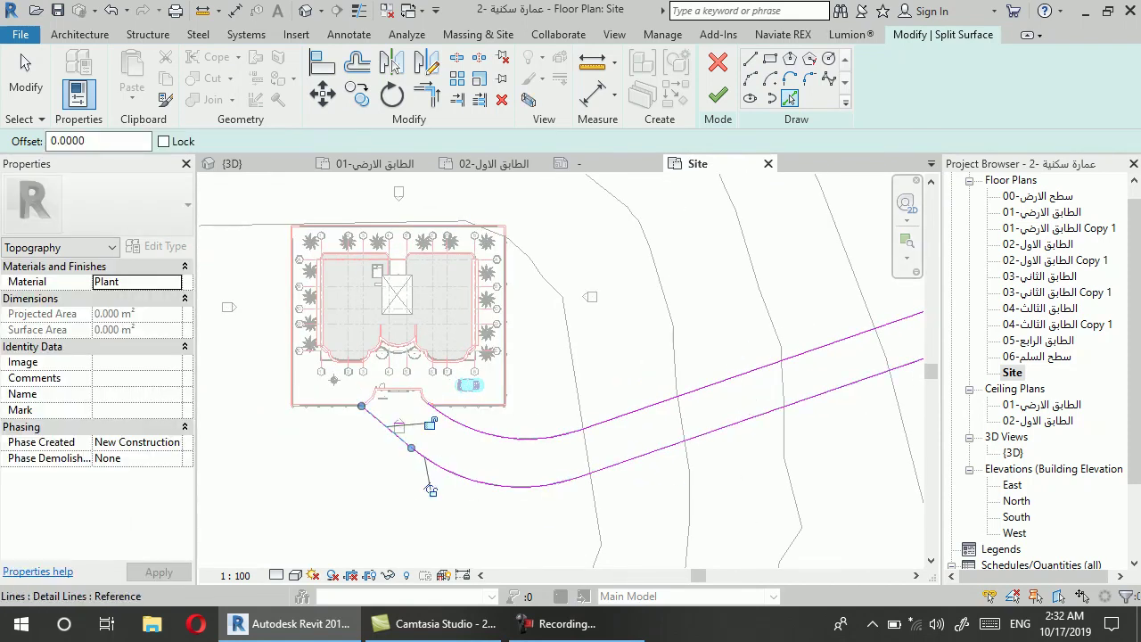
scroll(431, 490, up, 2)
Close the boundary with a line at the building end and finish, creating the ~434 m² road surface
key(l)
key(i)
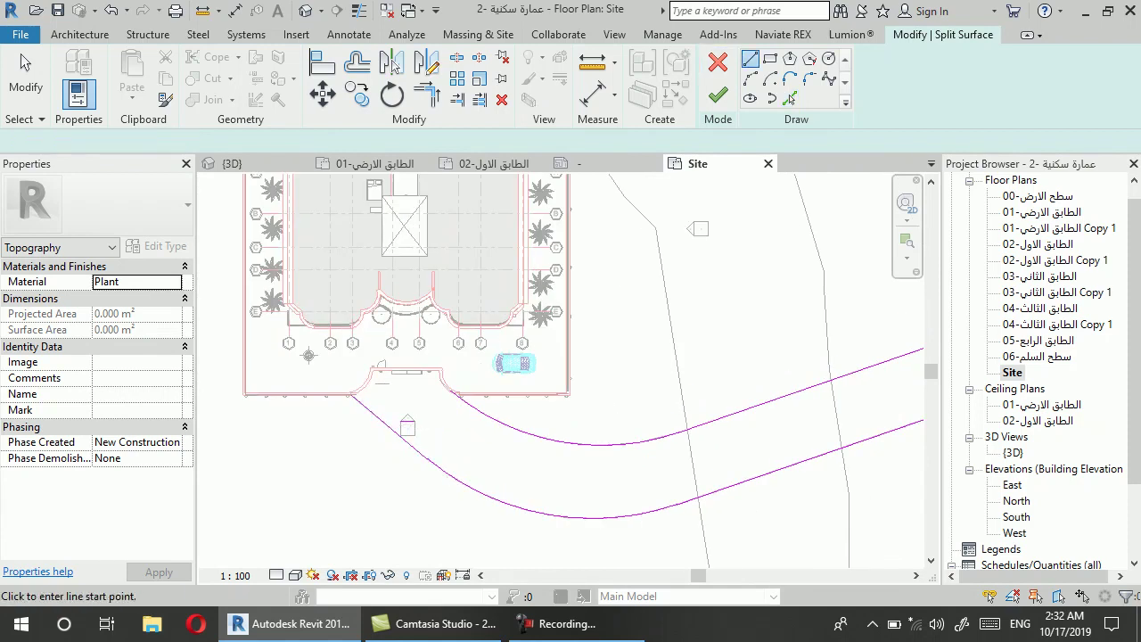
scroll(370, 400, up, 3)
scroll(370, 400, up, 2)
click(316, 386)
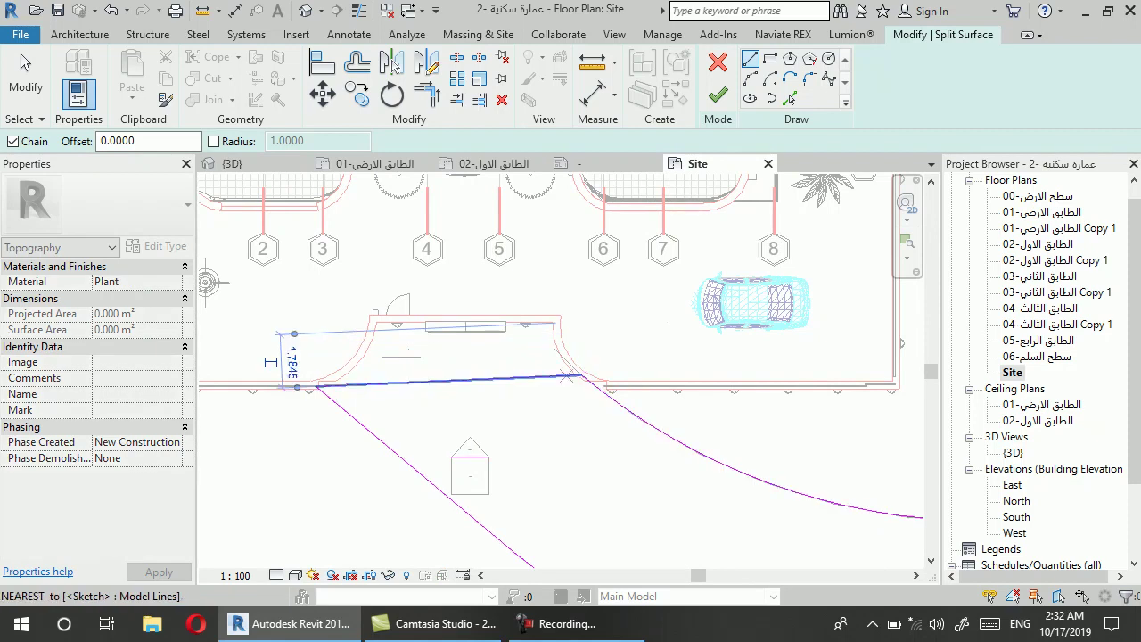
scroll(472, 365, down, 2)
scroll(446, 361, down, 2)
scroll(419, 357, down, 2)
click(412, 374)
click(718, 94)
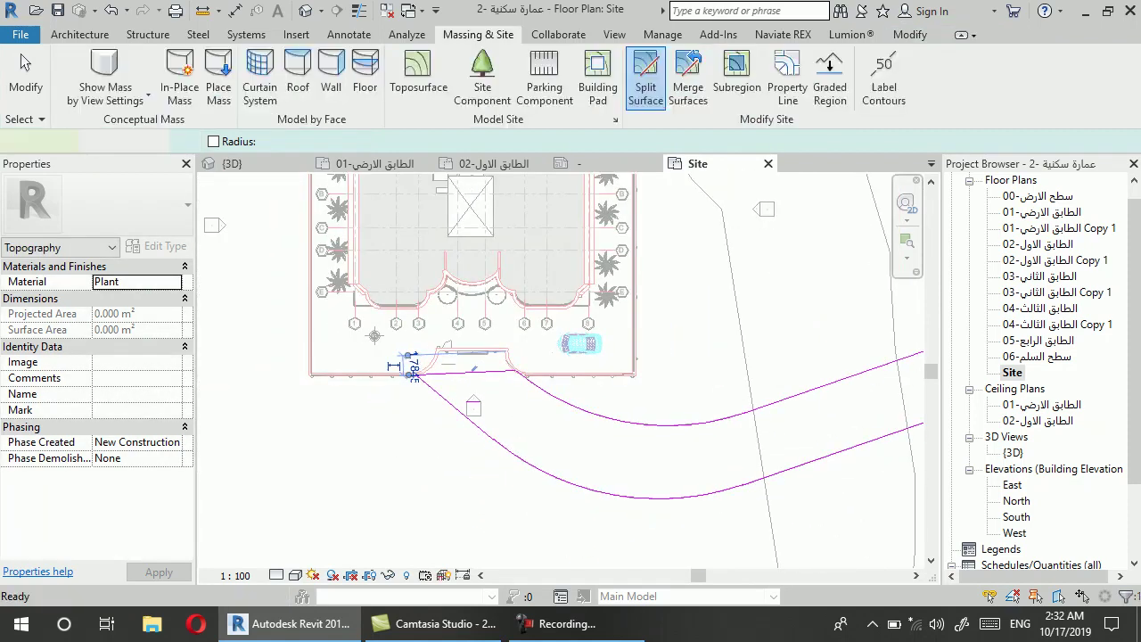
scroll(468, 437, down, 2)
scroll(468, 437, down, 2)
key(Escape)
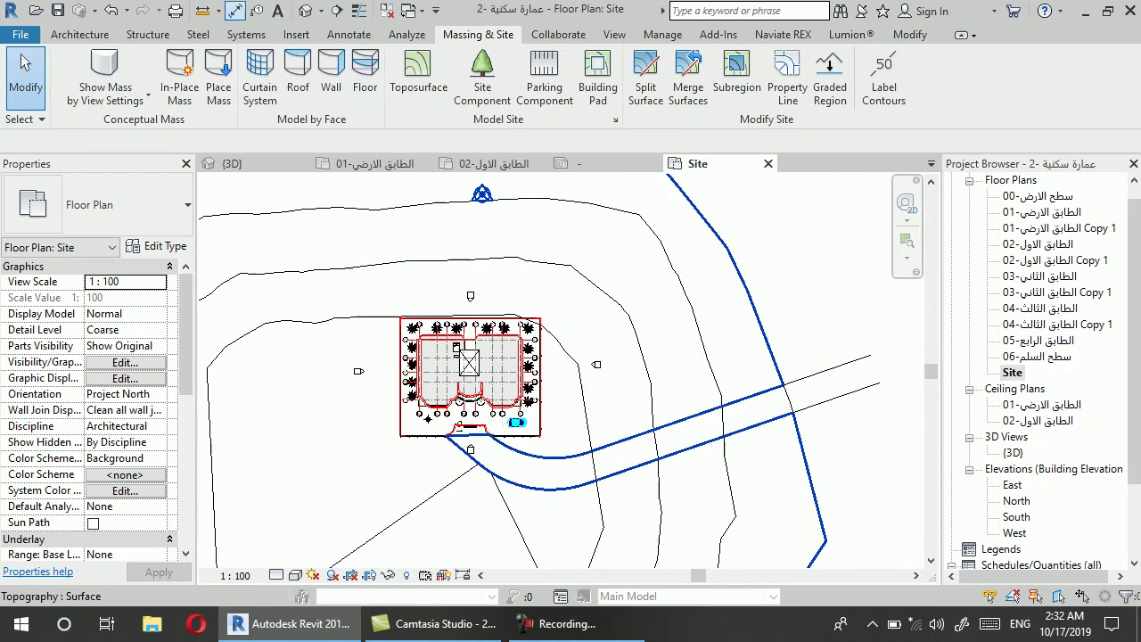
click(305, 11)
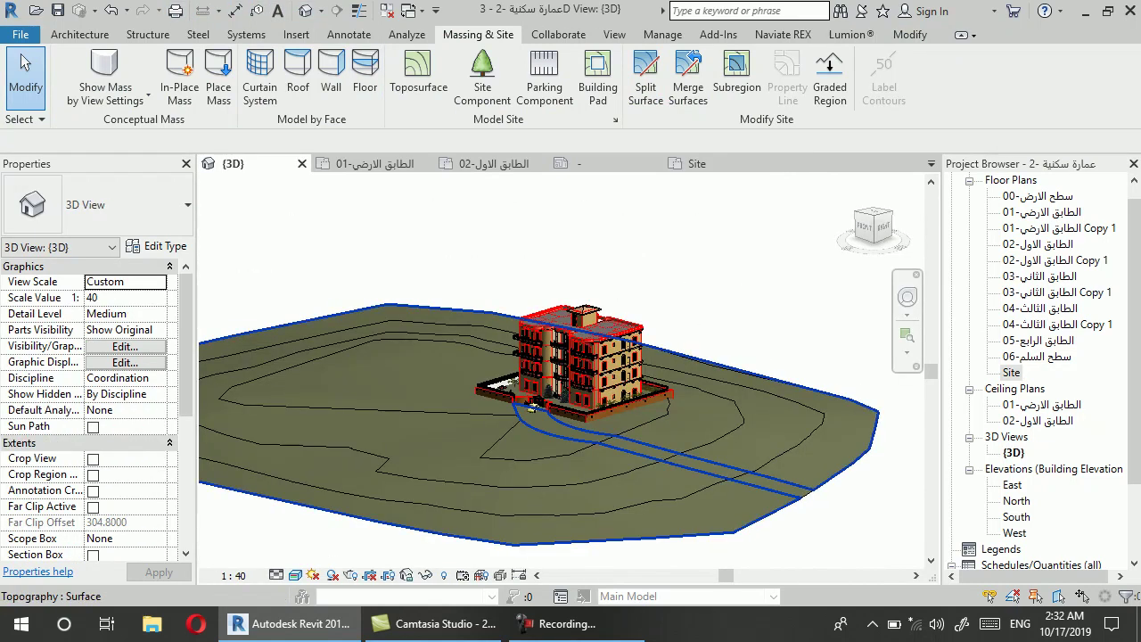
scroll(571, 428, up, 1)
scroll(571, 428, up, 1)
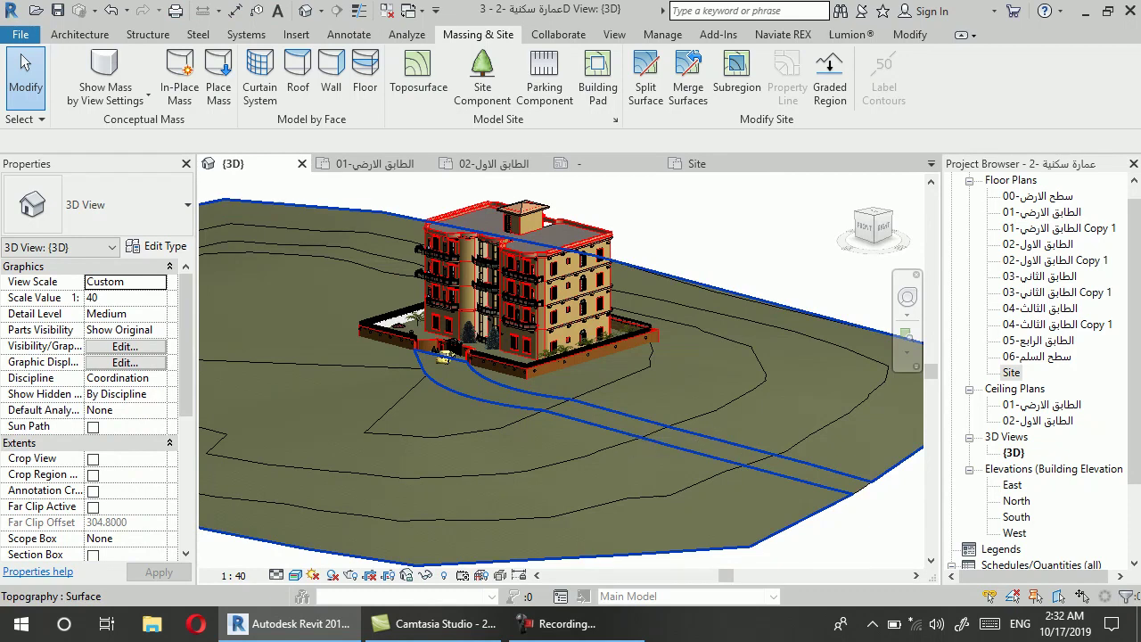
scroll(611, 411, up, 2)
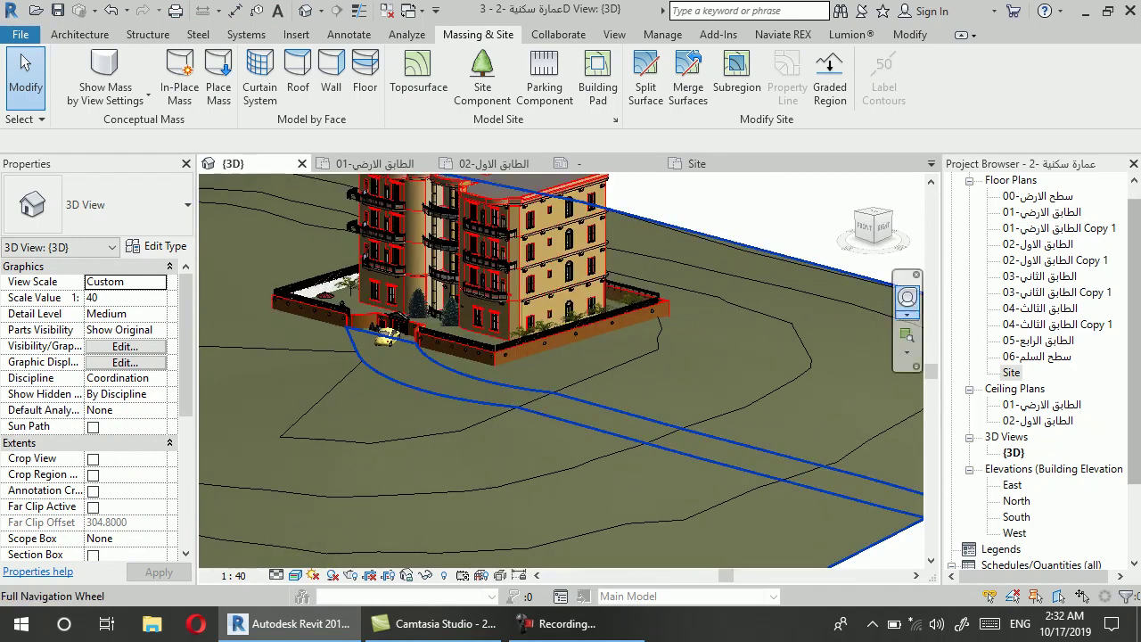
double_click(1011, 372)
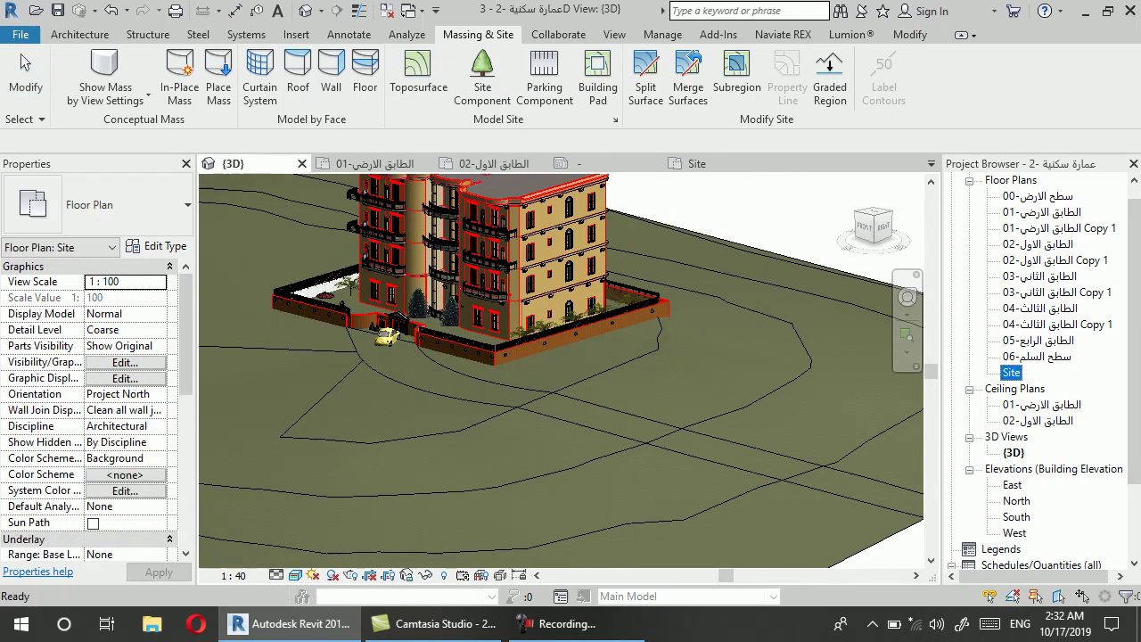
scroll(603, 447, up, 1)
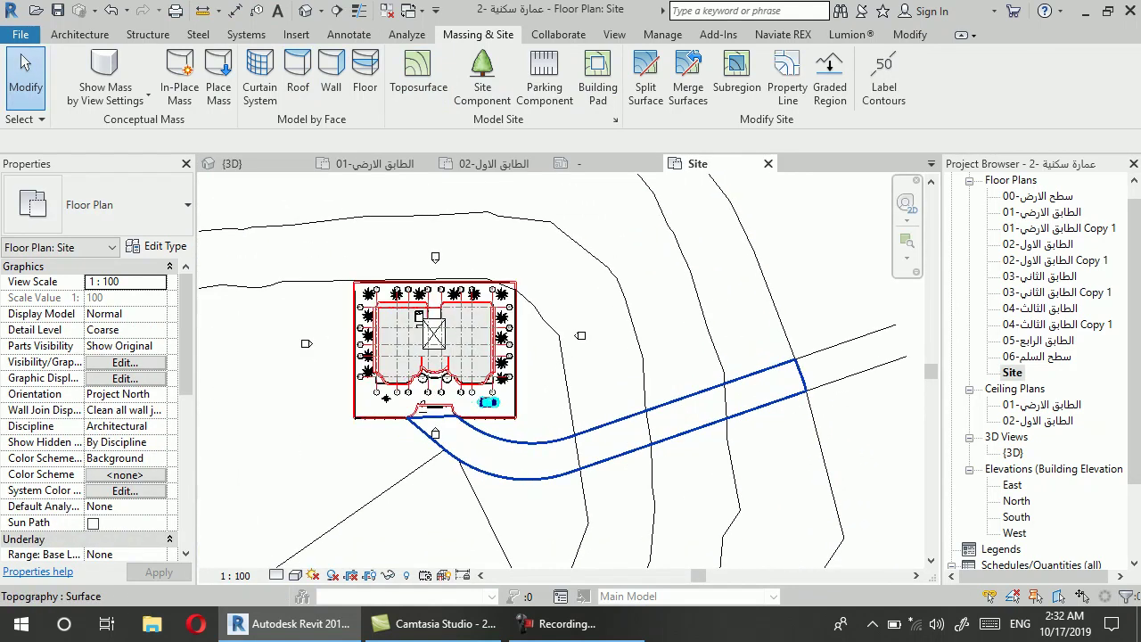
scroll(603, 447, up, 1)
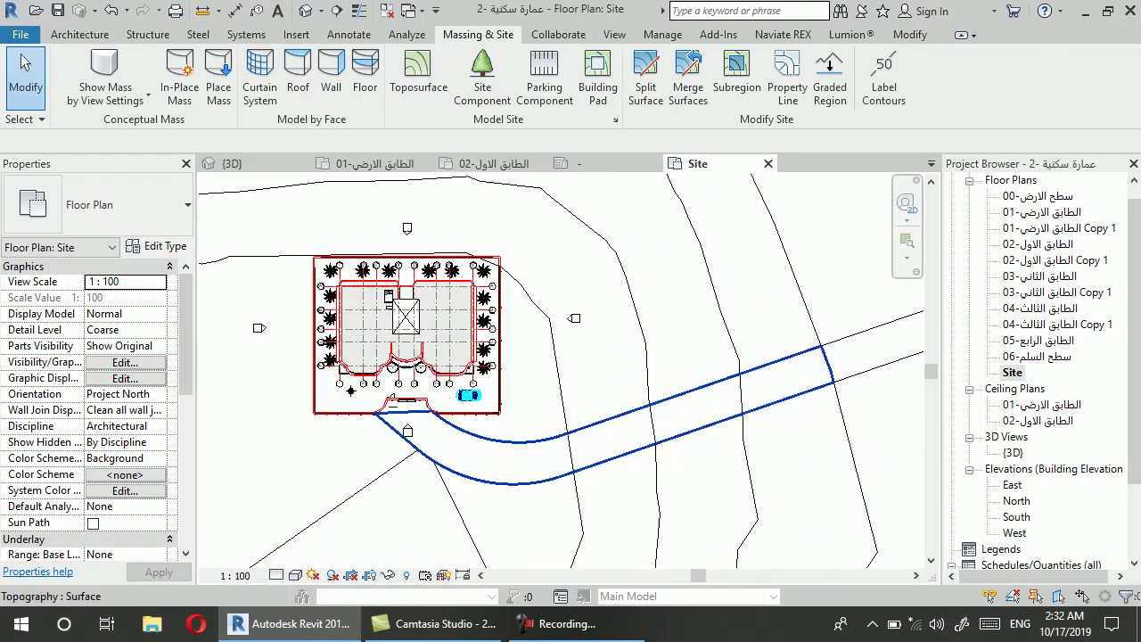
Split the grass topography again, picking both curved road edges and the lower straight edge as boundaries
click(646, 76)
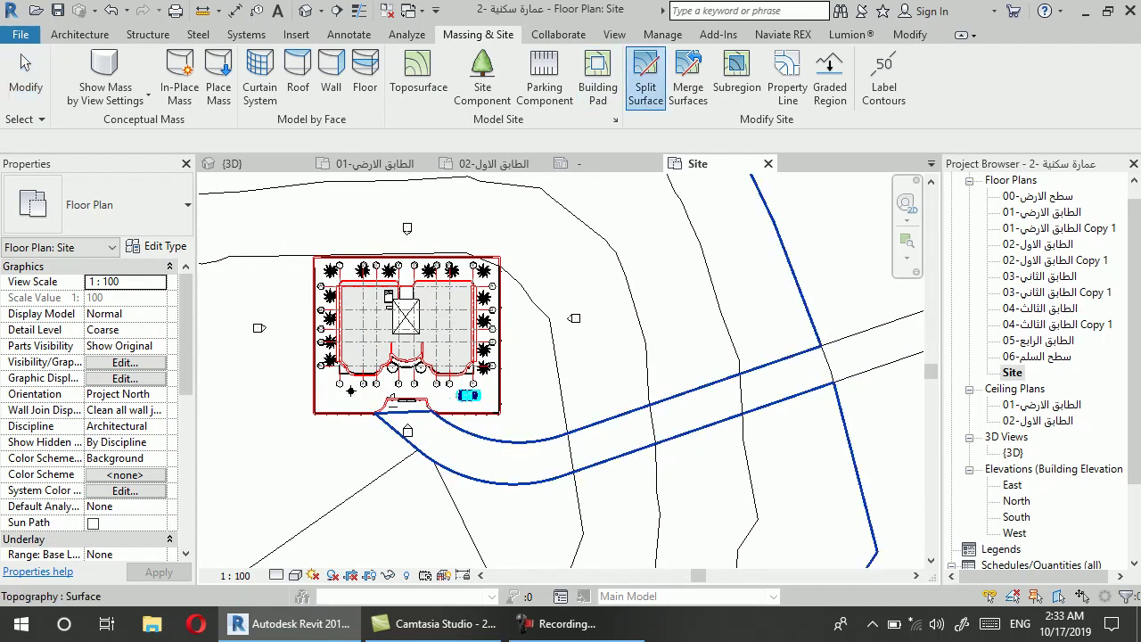
click(696, 287)
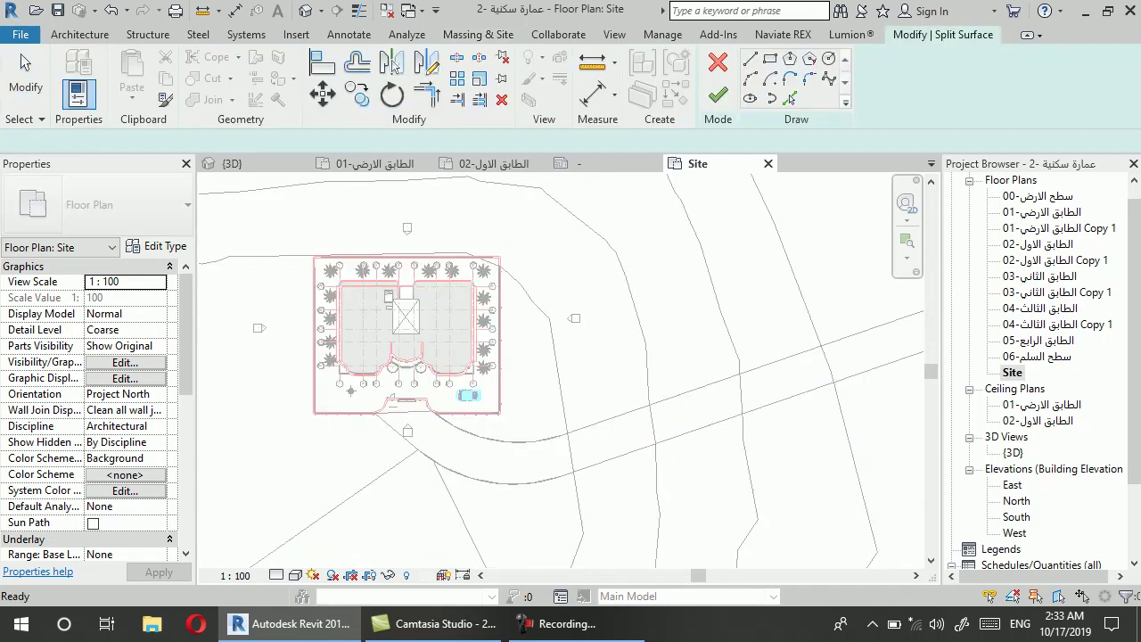
scroll(753, 357, down, 1)
scroll(760, 390, down, 1)
scroll(760, 390, down, 1)
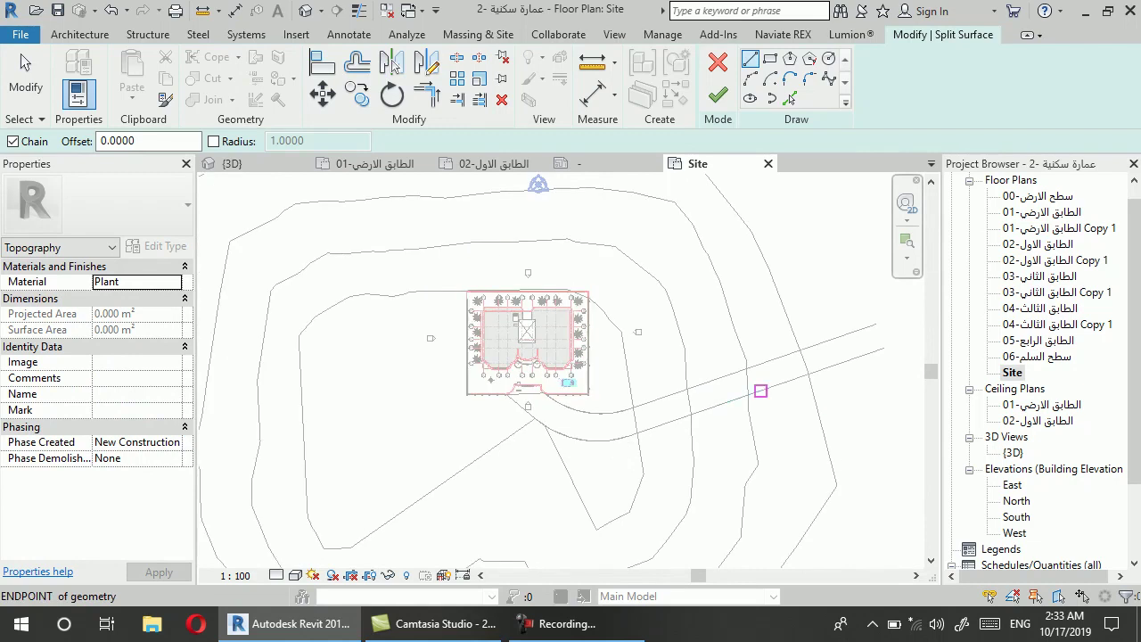
scroll(714, 407, up, 1)
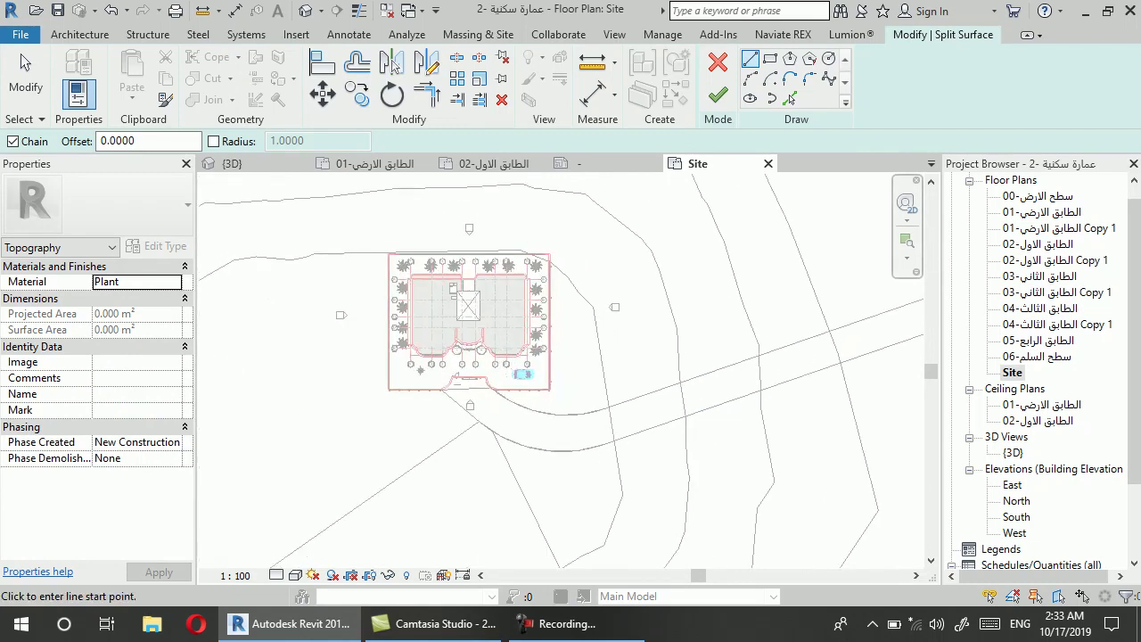
click(789, 98)
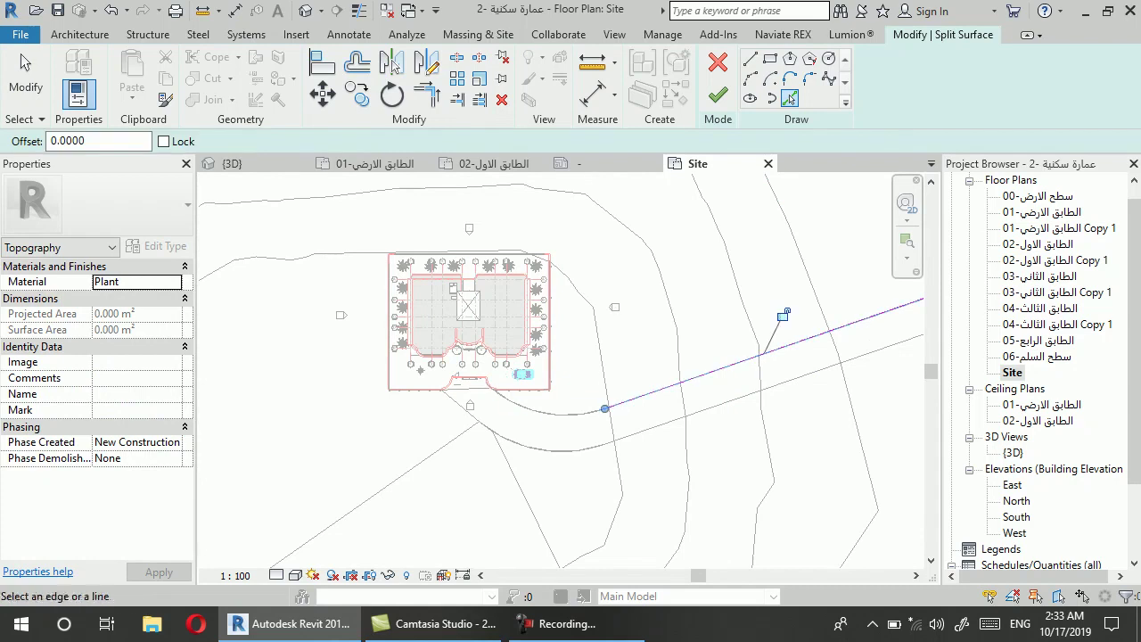
click(650, 419)
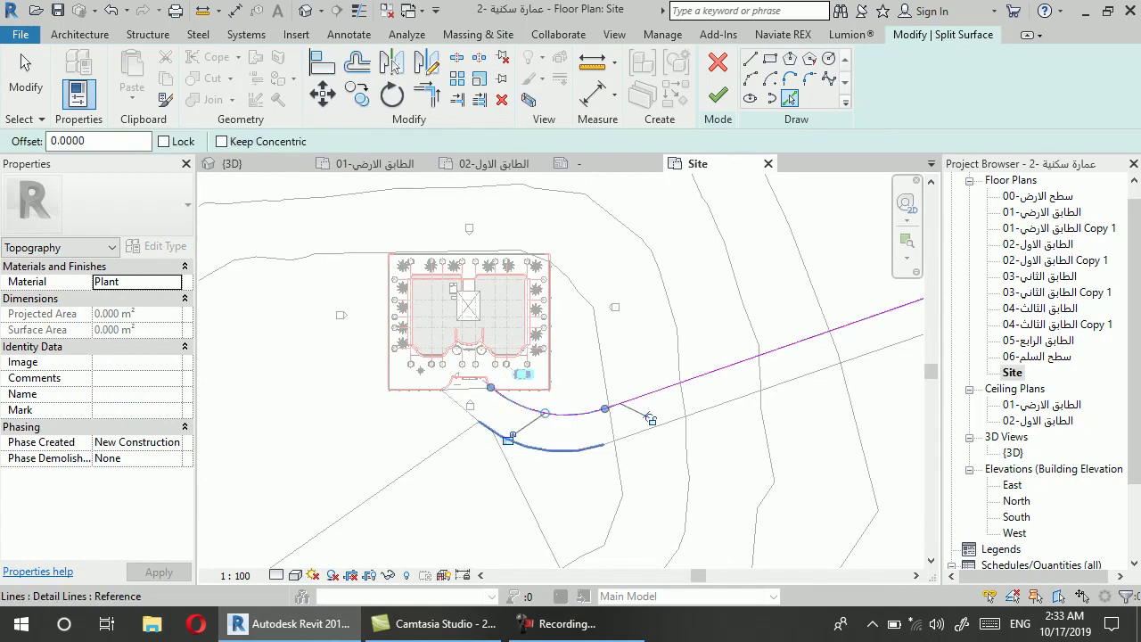
click(526, 446)
click(616, 441)
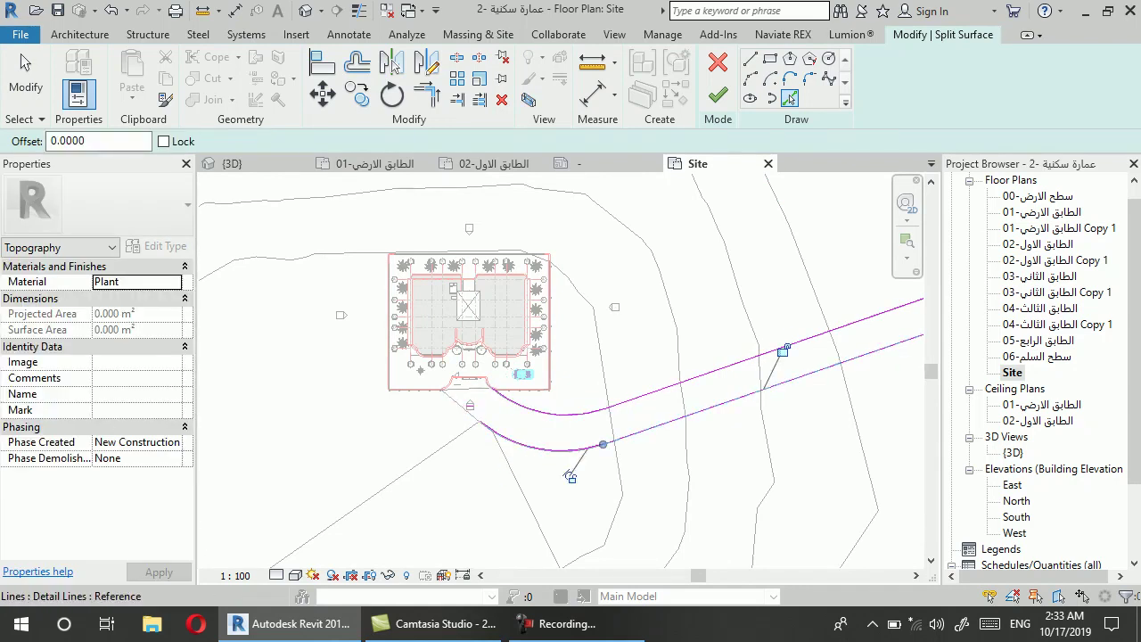
scroll(575, 471, down, 2)
key(Escape)
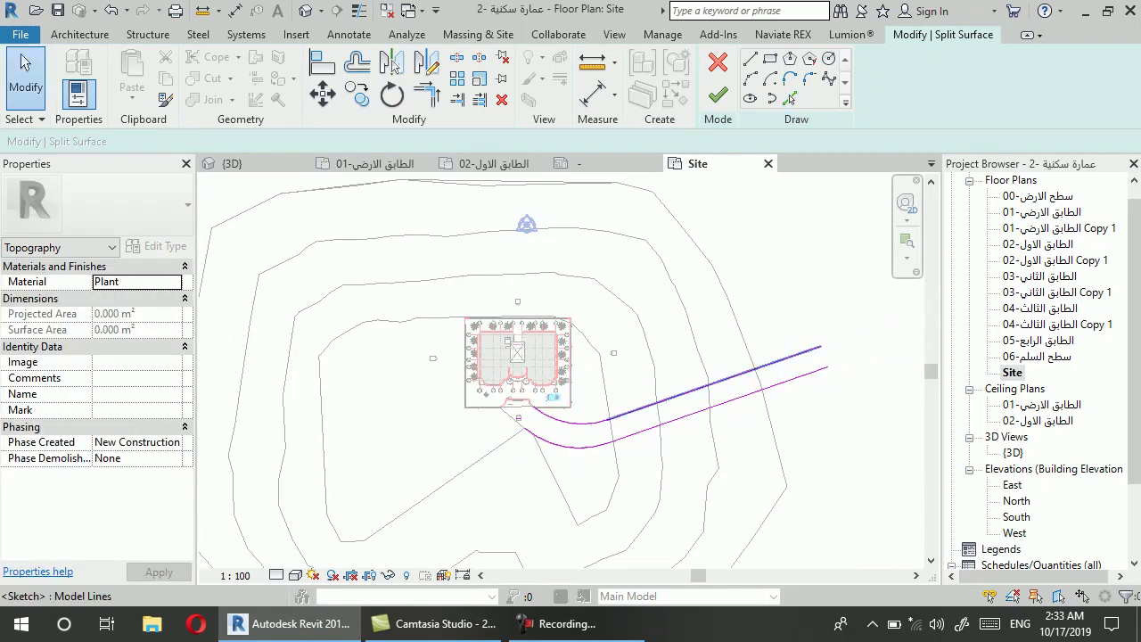
Select the upper straight sketch line and try copying it, then cancel
click(642, 406)
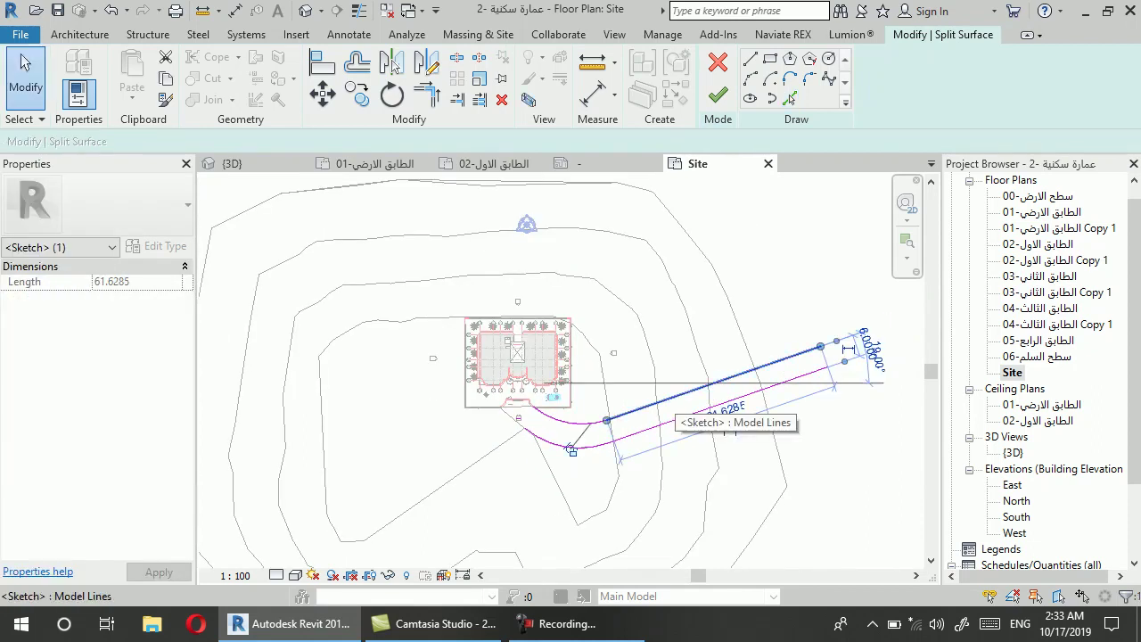
scroll(670, 403, up, 2)
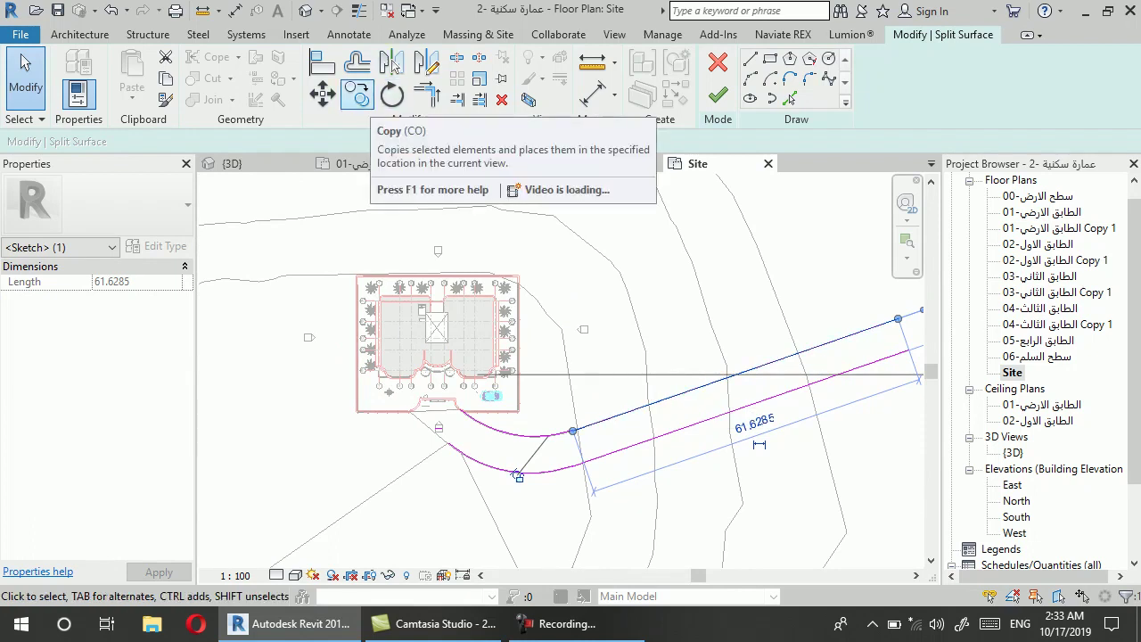
click(358, 94)
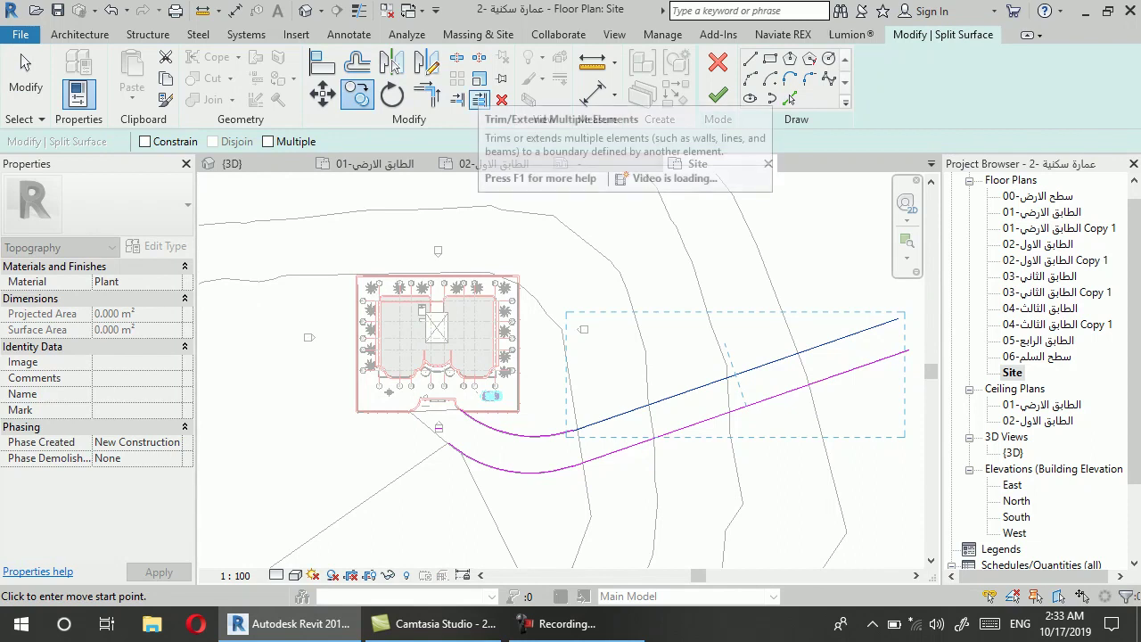
key(Escape)
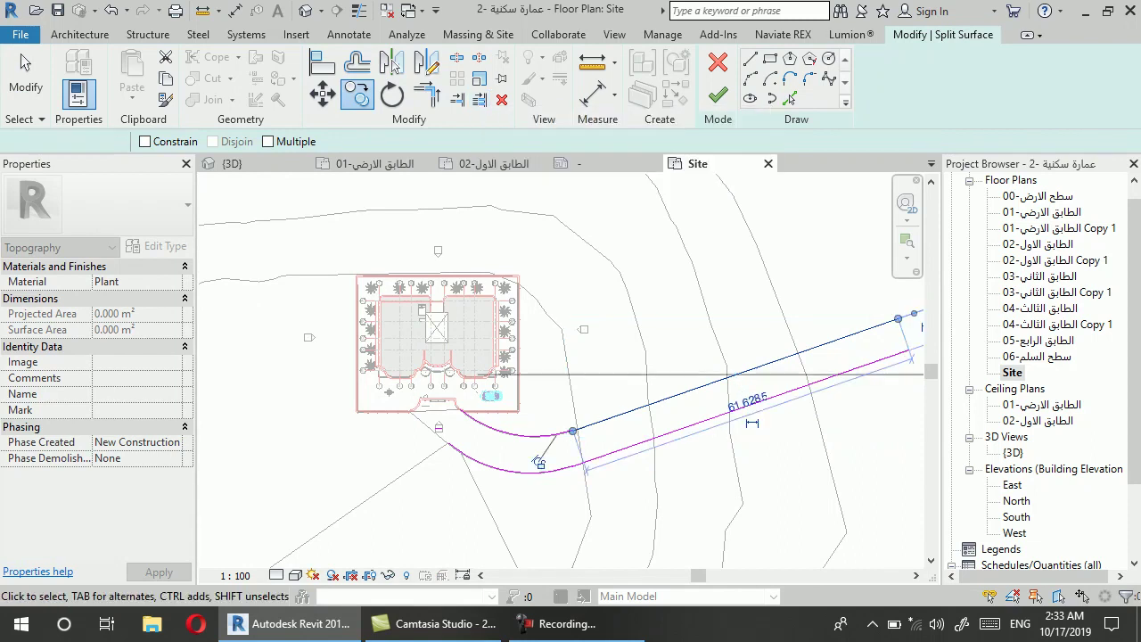
key(Escape)
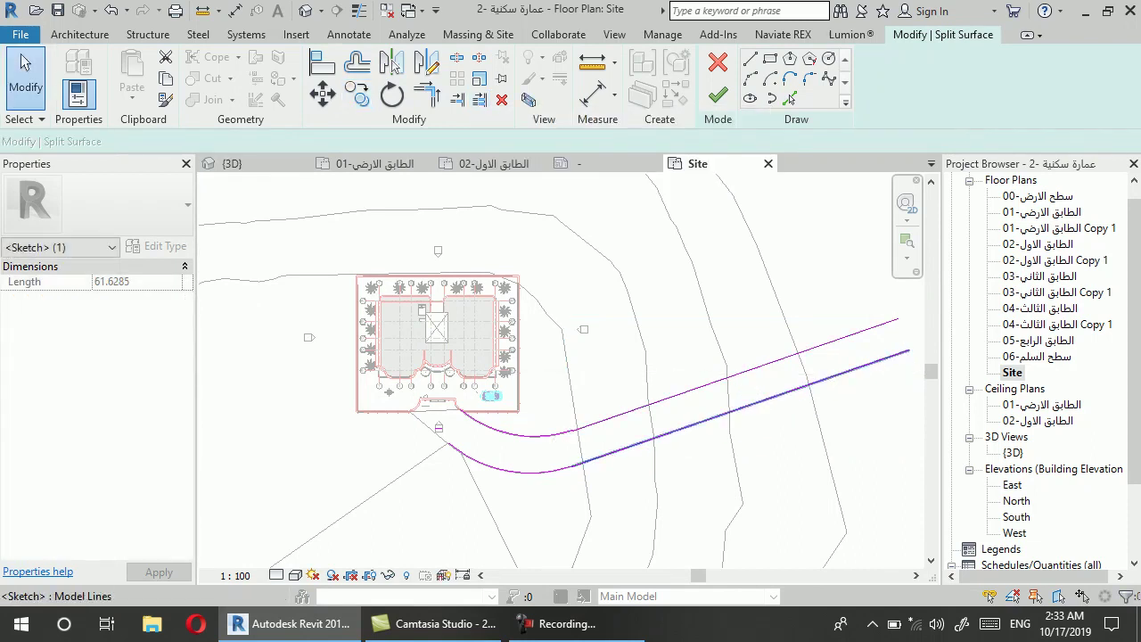
click(541, 470)
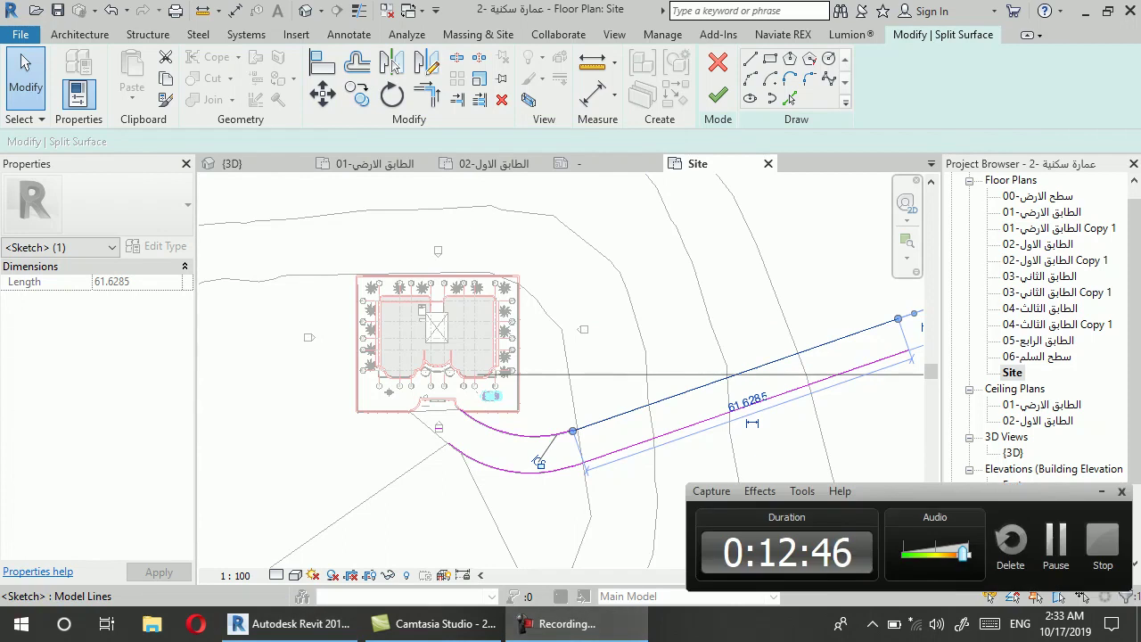
key(Escape)
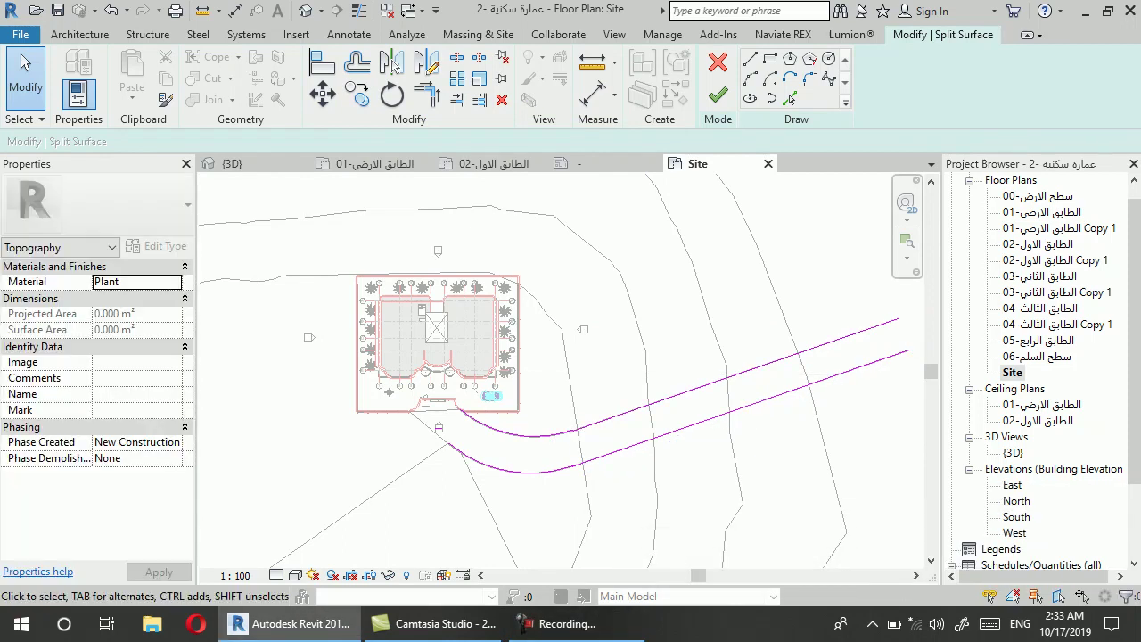
click(539, 463)
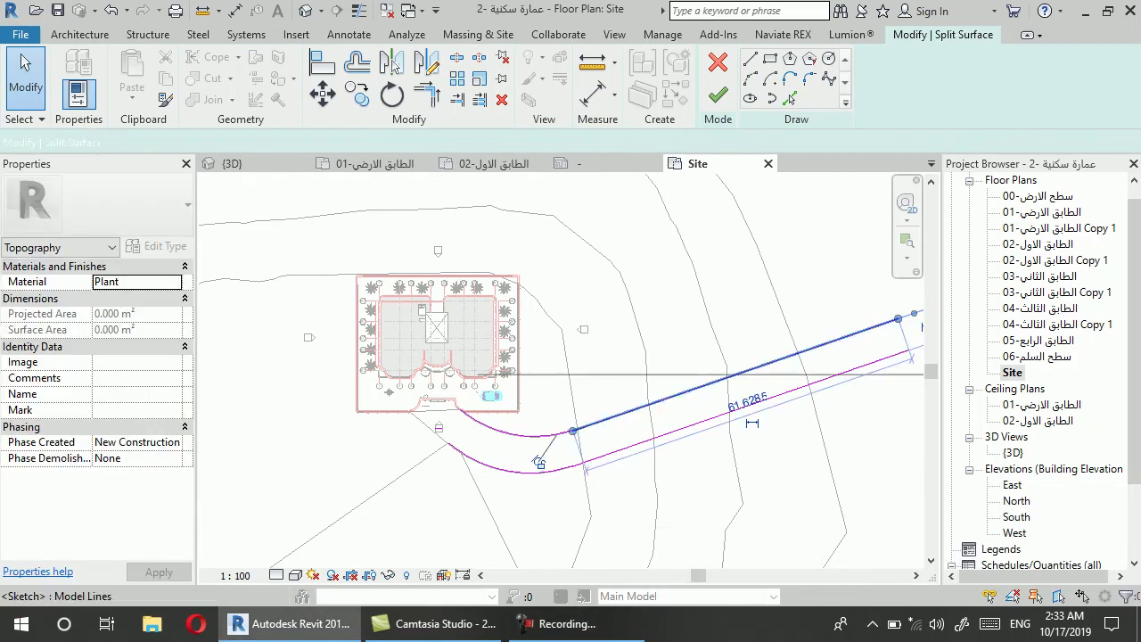
key(Escape)
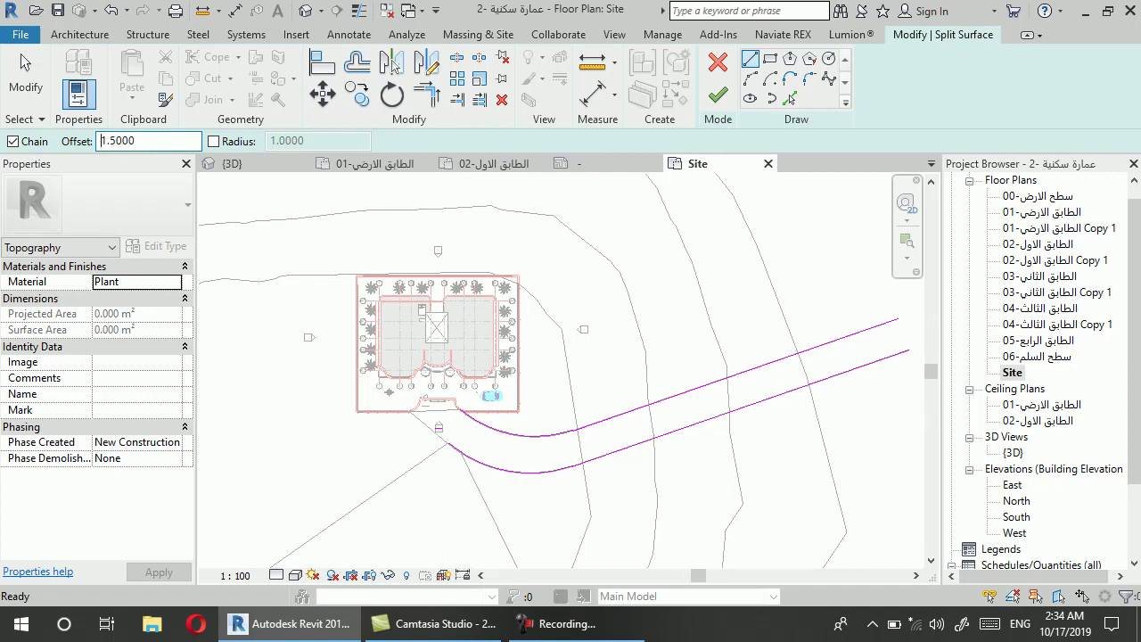
Trace the road edge lines with Pick Lines at a 1.5 offset to add inner boundary lines
click(896, 317)
key(Escape)
scroll(689, 391, up, 1)
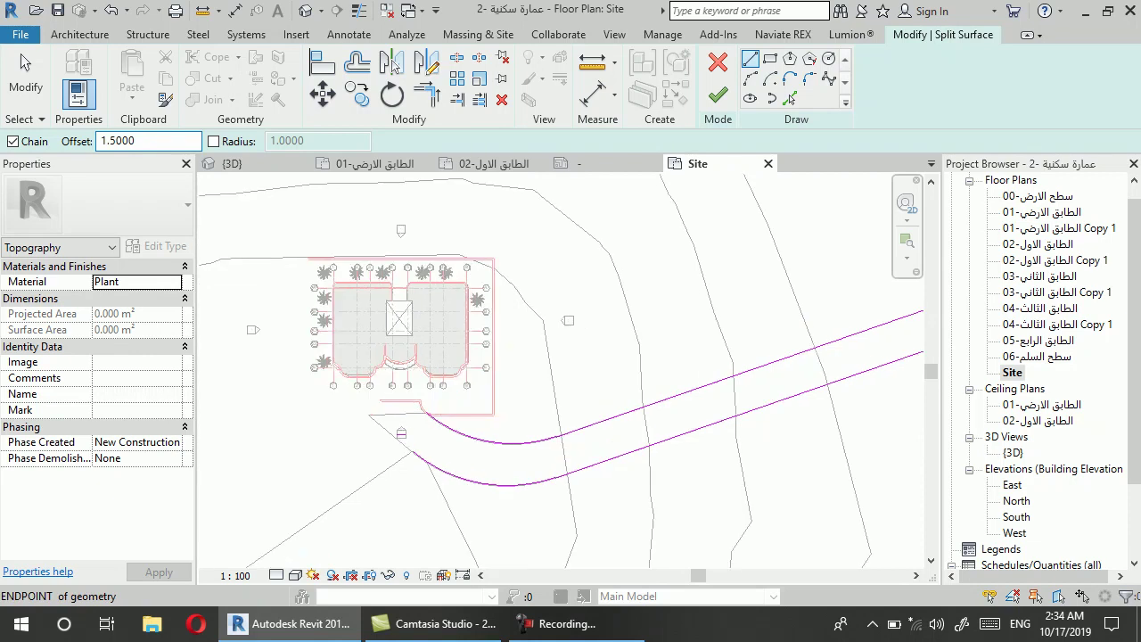
scroll(689, 390, up, 1)
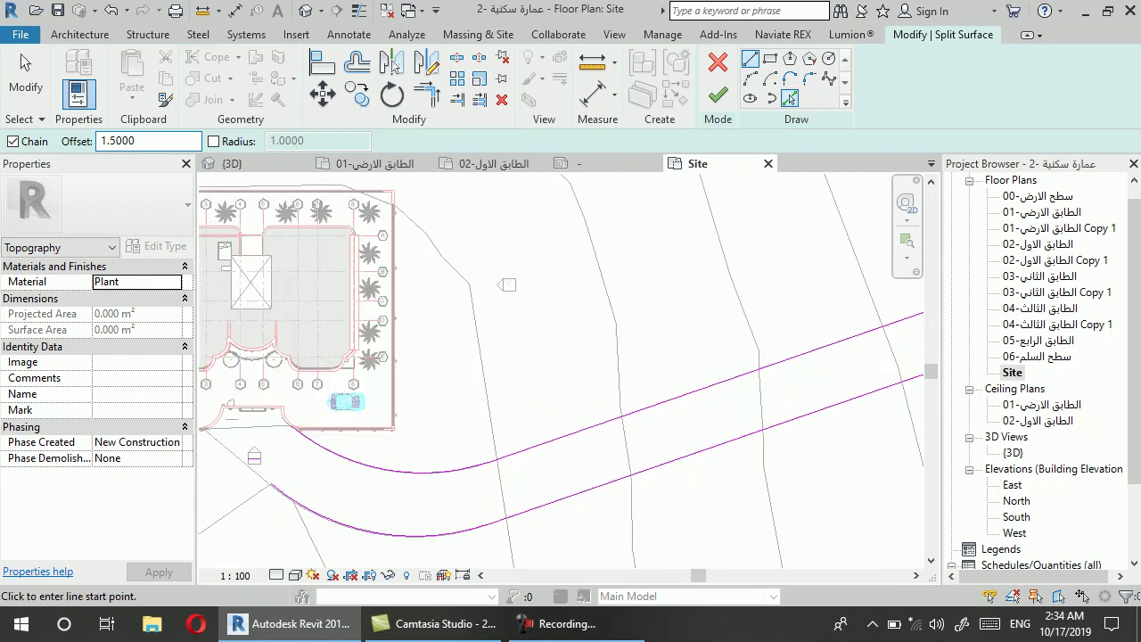
click(789, 98)
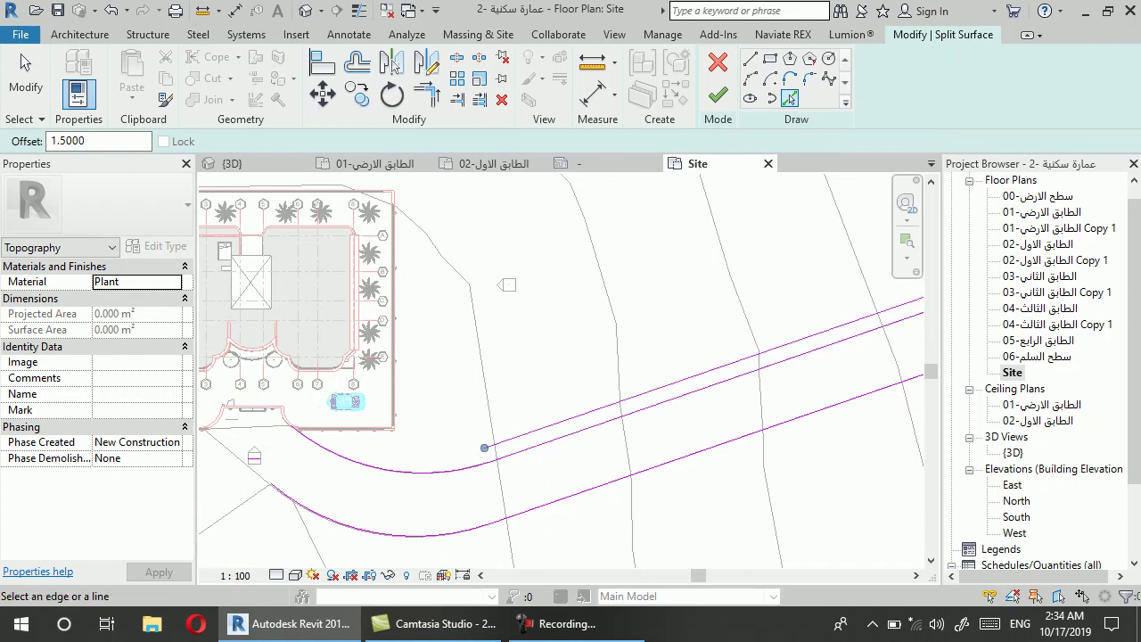
scroll(625, 350, down, 2)
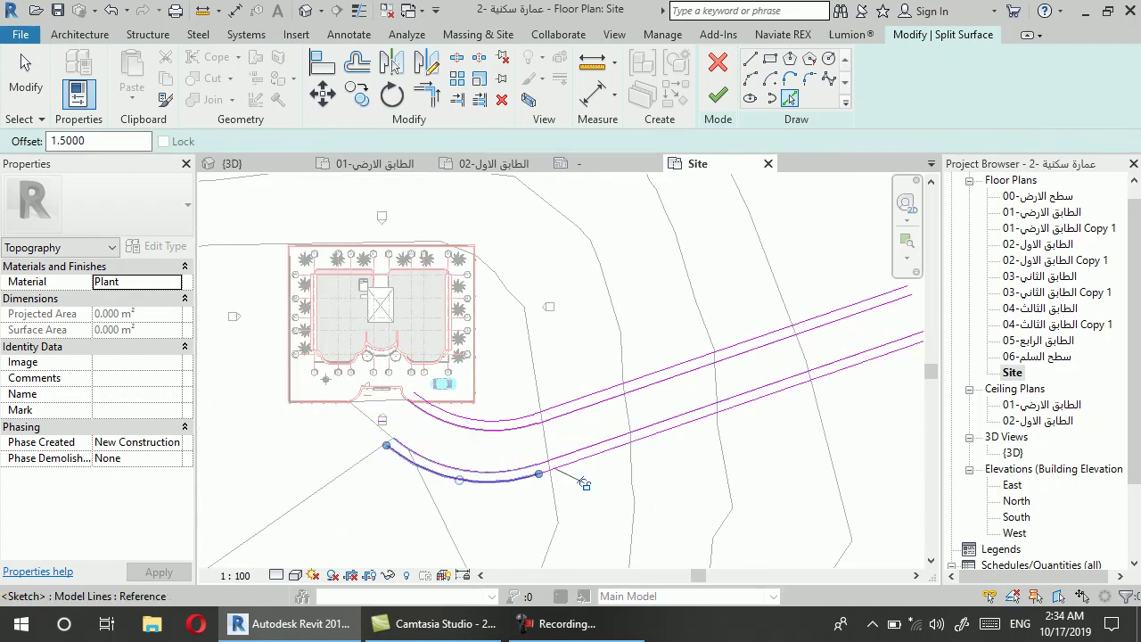
scroll(374, 418, up, 1)
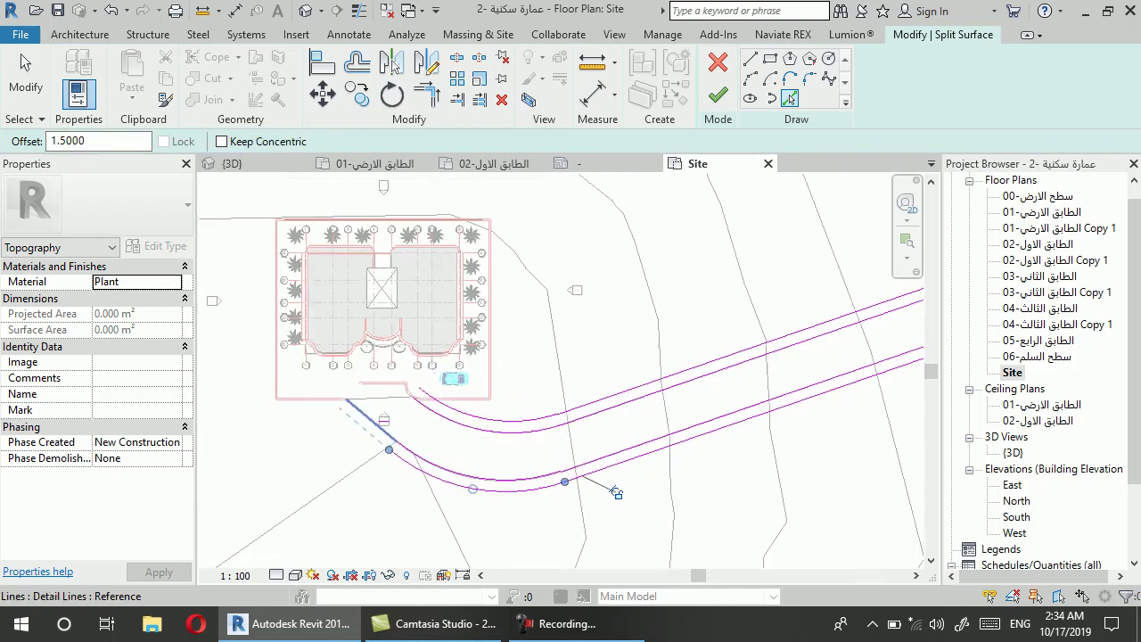
scroll(384, 419, up, 1)
scroll(303, 361, up, 2)
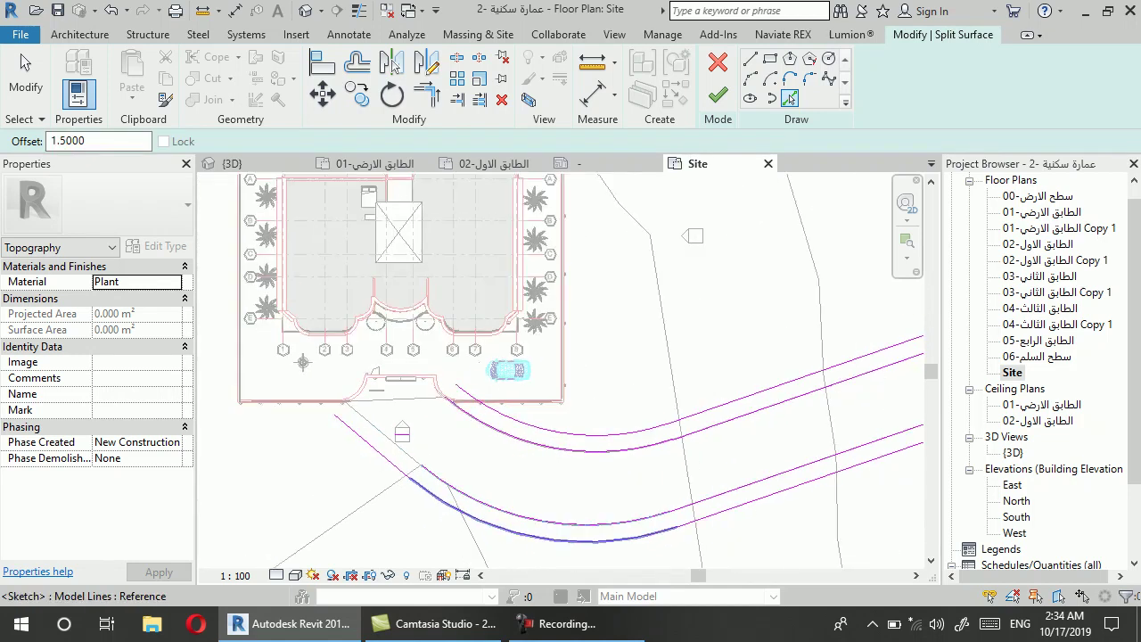
scroll(457, 512, down, 2)
key(Escape)
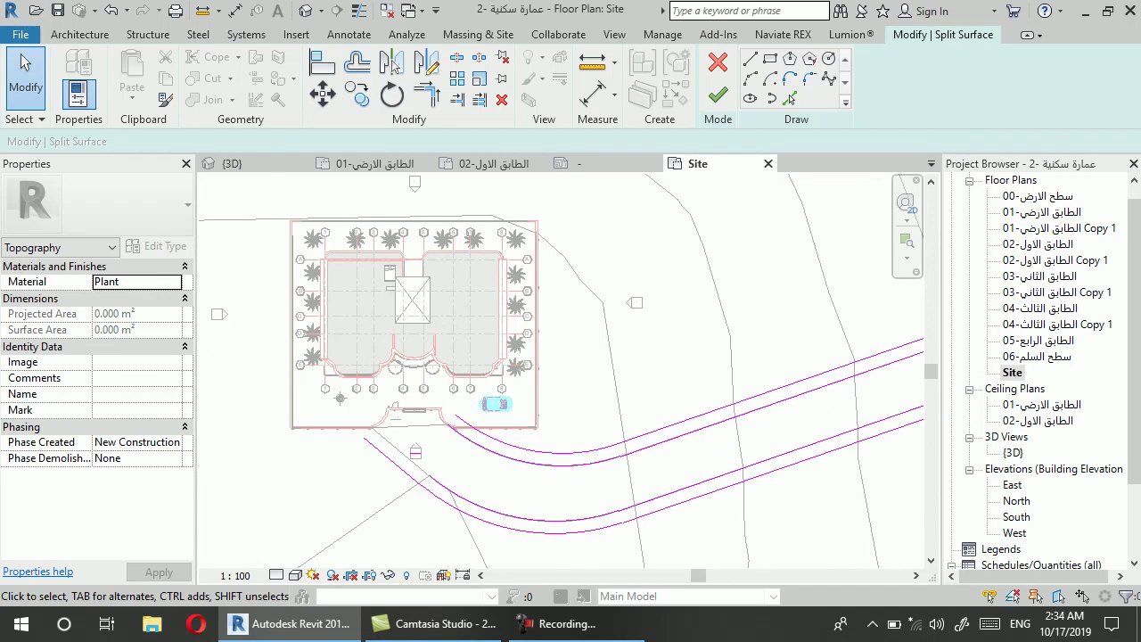
click(750, 58)
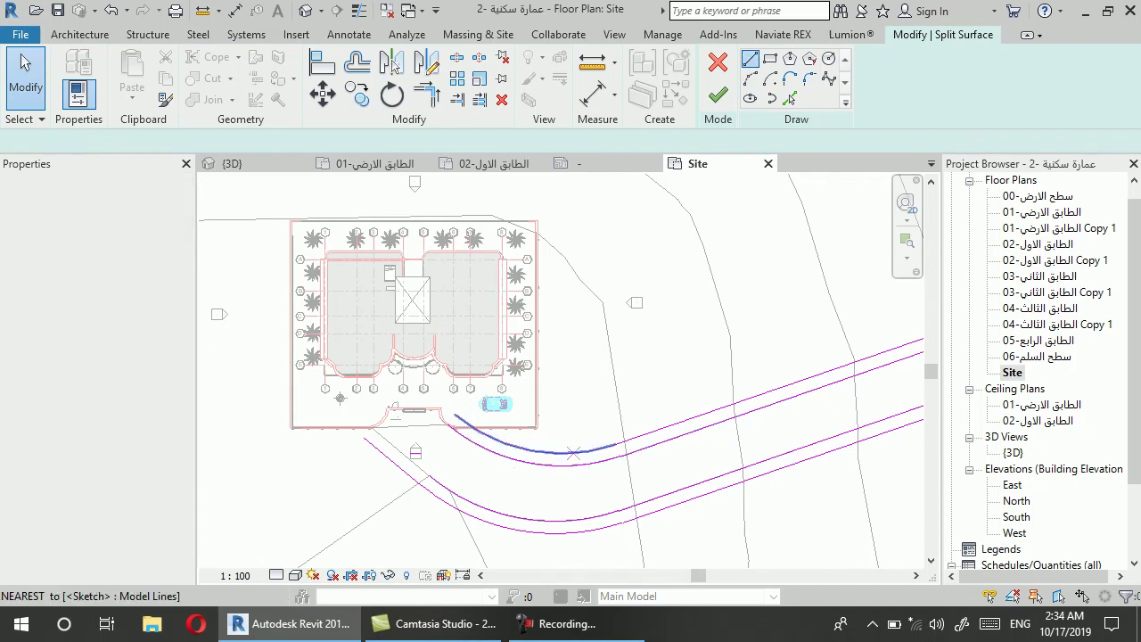
Sketch split boundary lines from the road arc around the building's east, north, west and bottom sides
click(570, 453)
scroll(570, 453, down, 2)
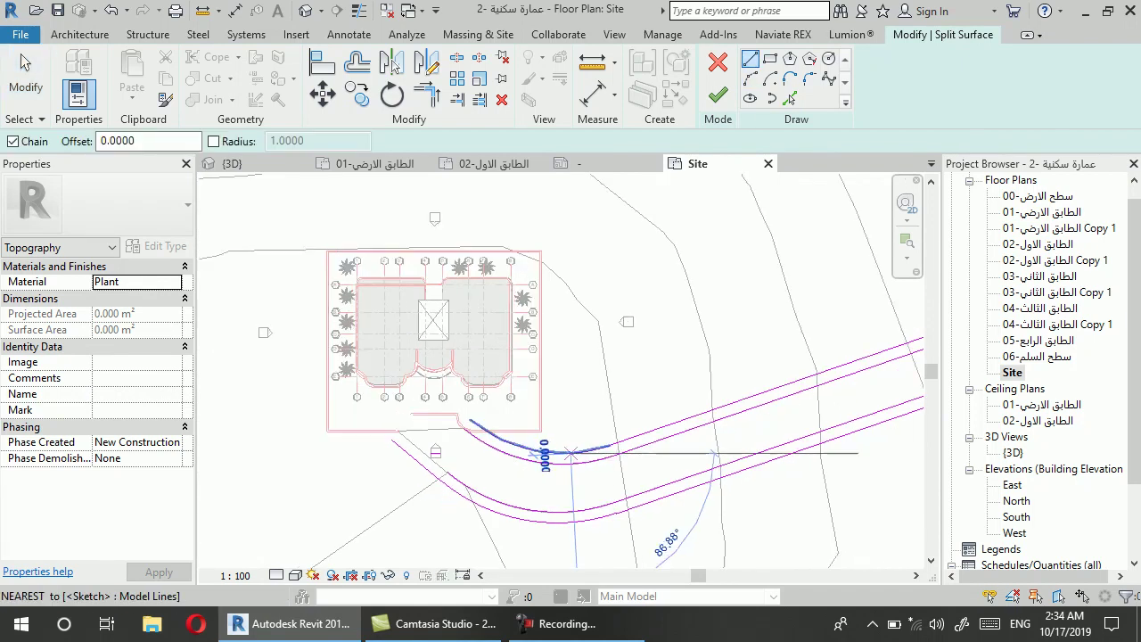
scroll(571, 453, up, 1)
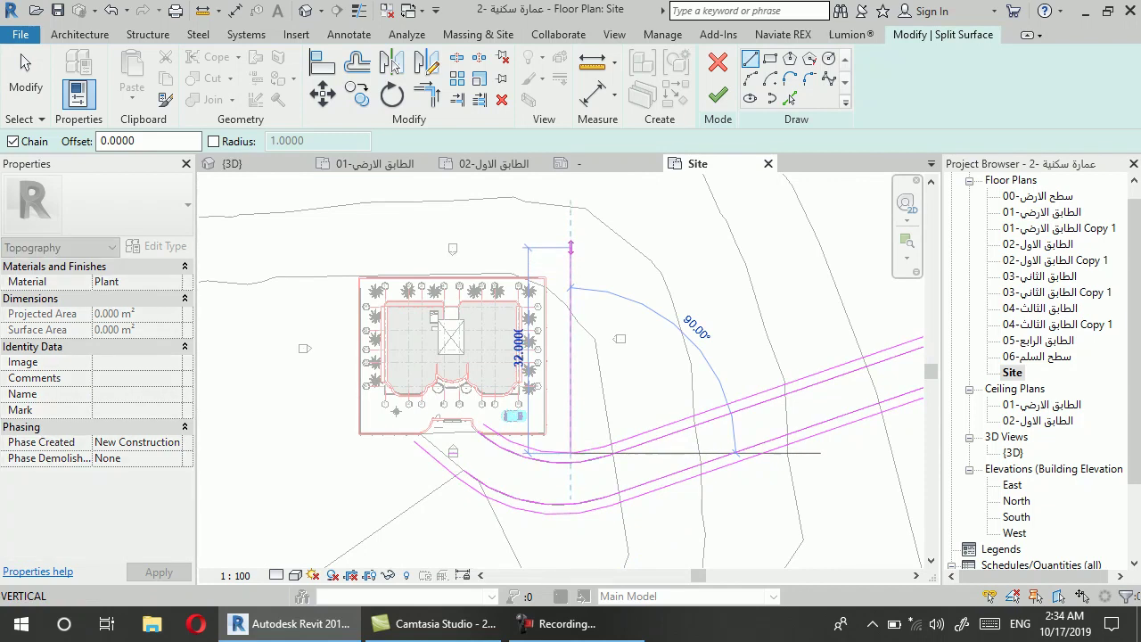
click(570, 247)
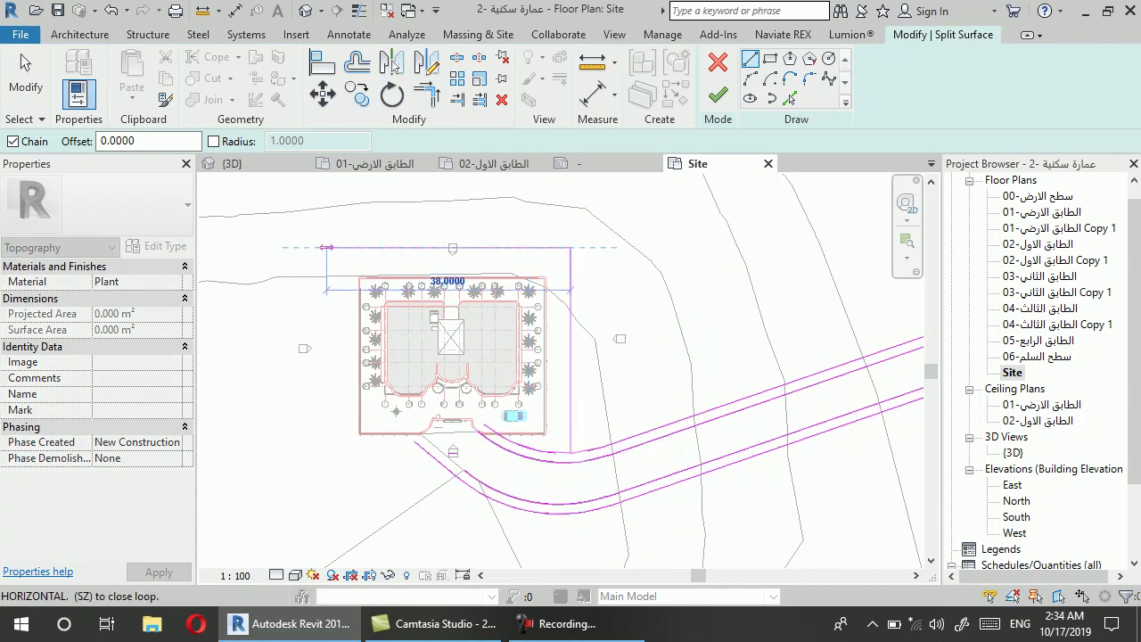
click(326, 247)
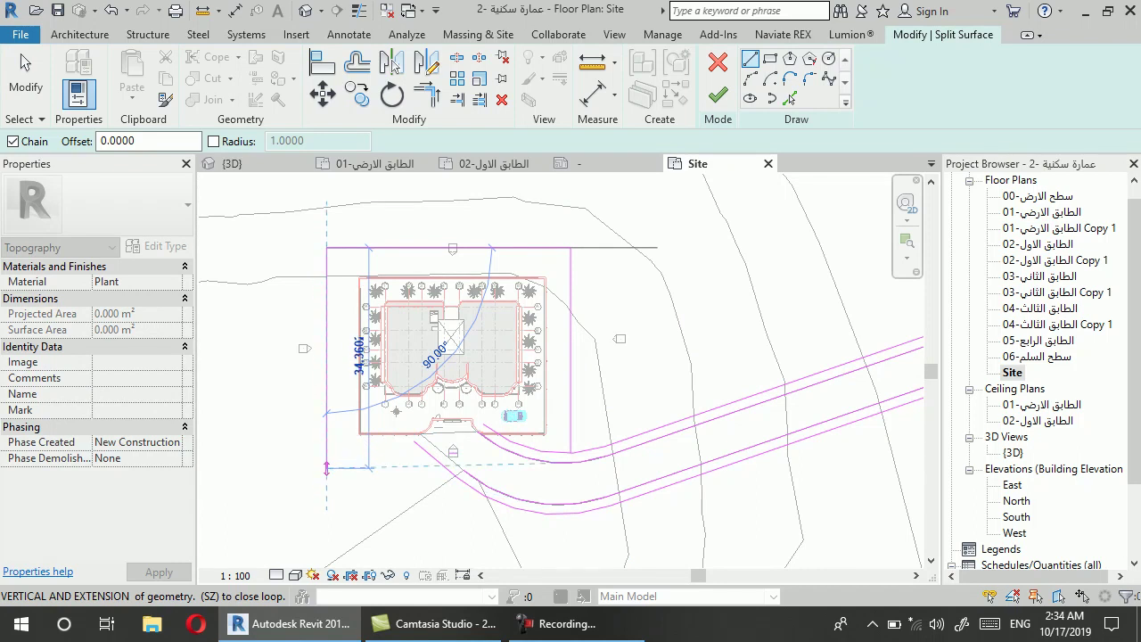
click(327, 467)
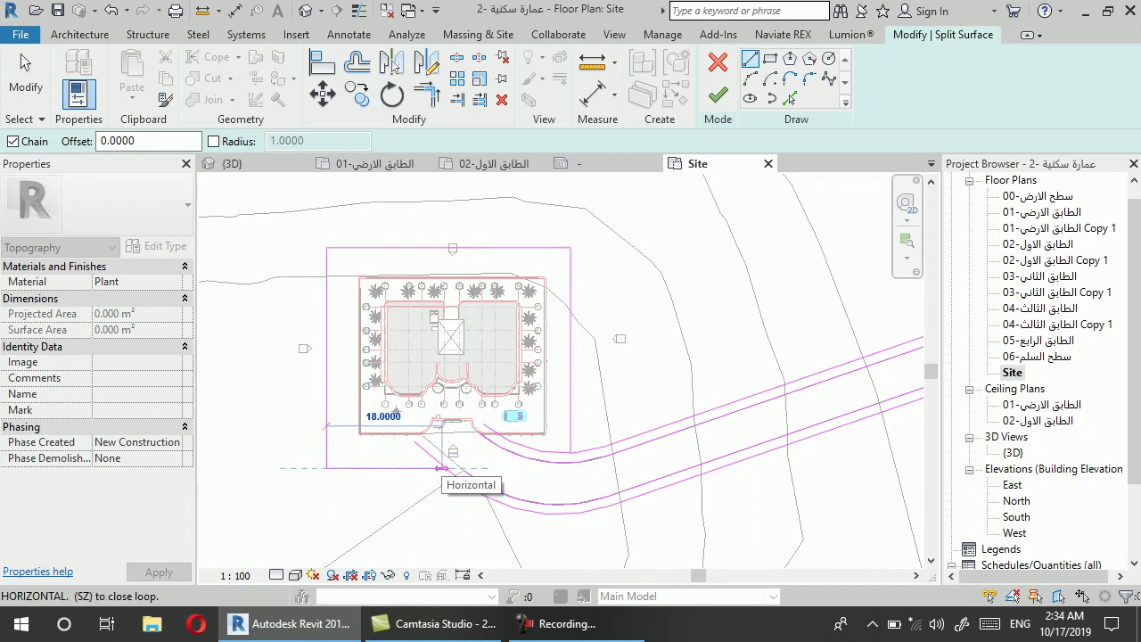
click(441, 467)
key(Escape)
key(Escape)
scroll(529, 479, up, 2)
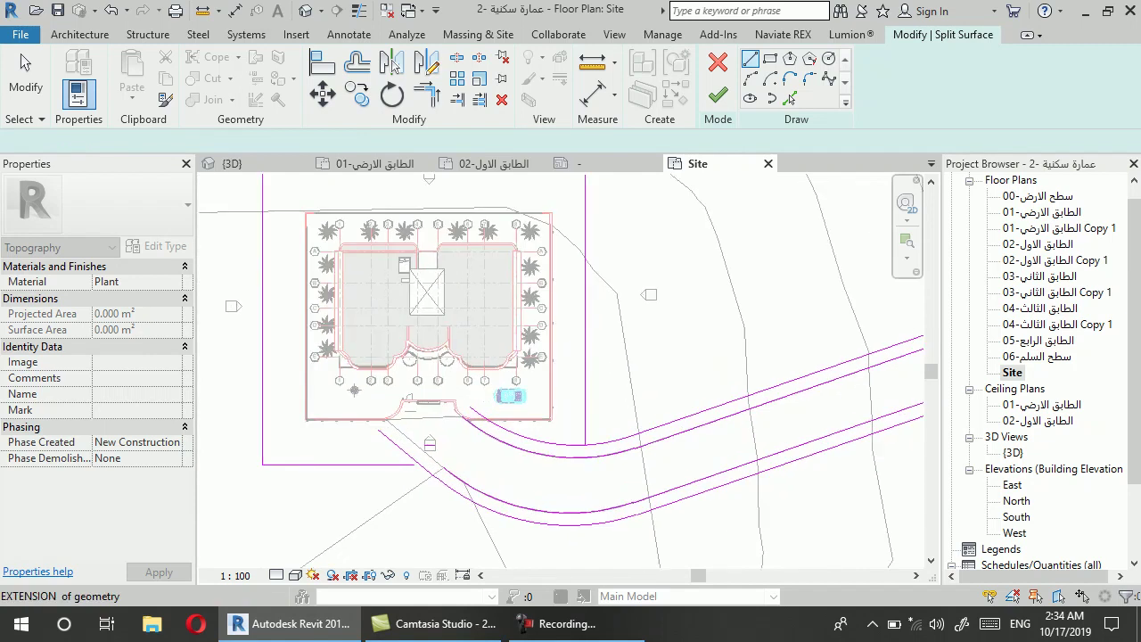
key(Escape)
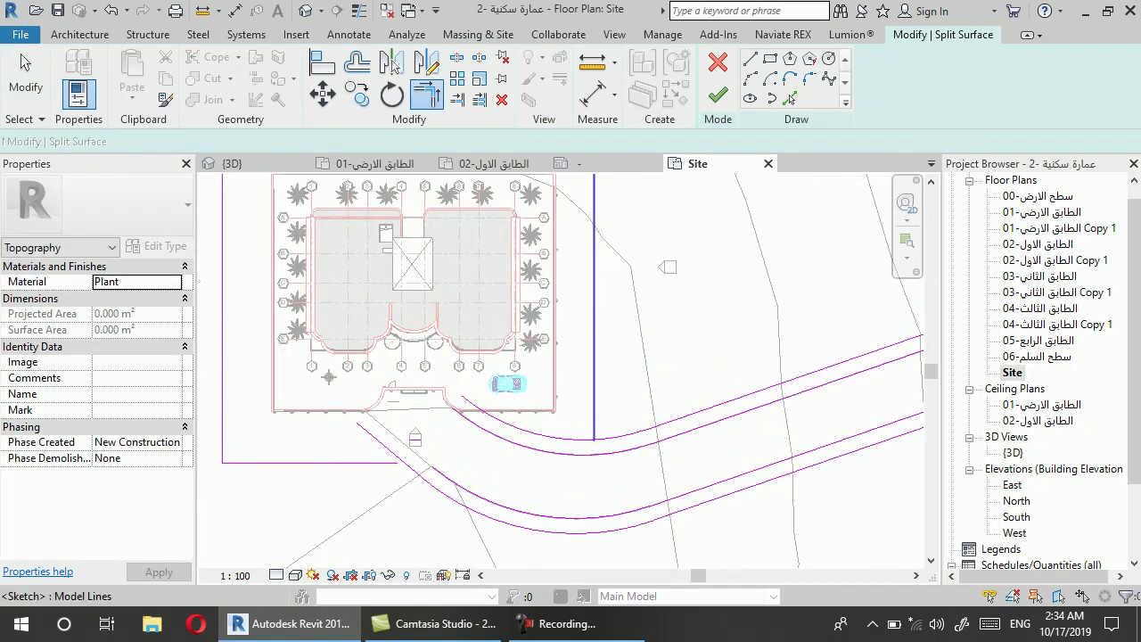
scroll(597, 434, up, 2)
Join the building's vertical boundary edge to the road arc with Trim/Extend to Corner, then stretch the bottom edge left
key(t)
key(r)
click(593, 375)
click(656, 435)
scroll(588, 392, down, 2)
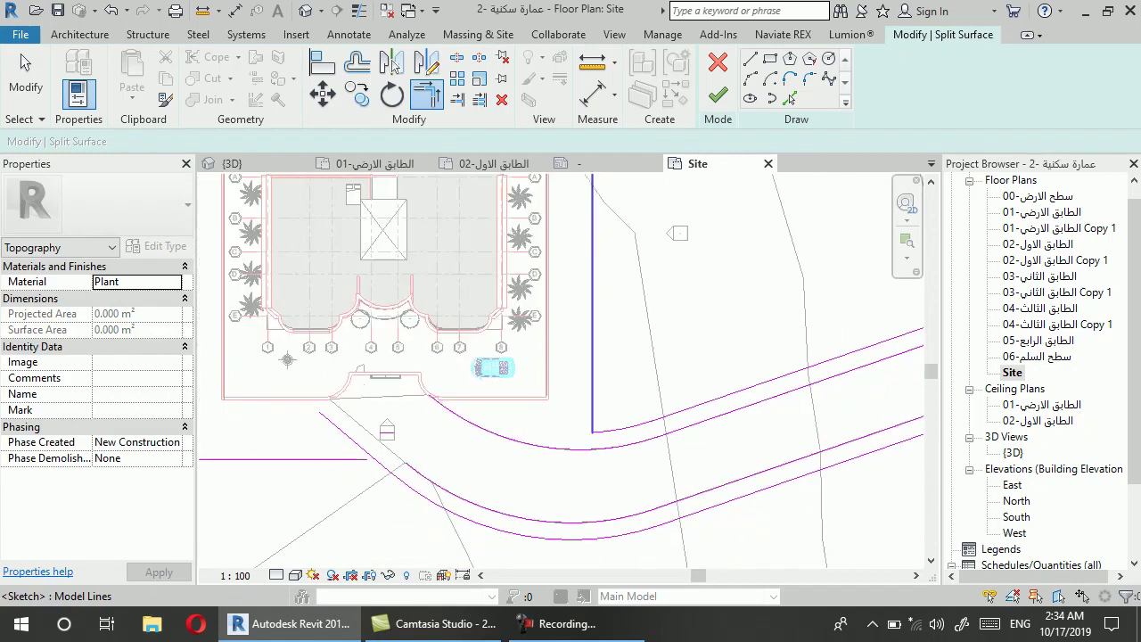
scroll(589, 392, down, 1)
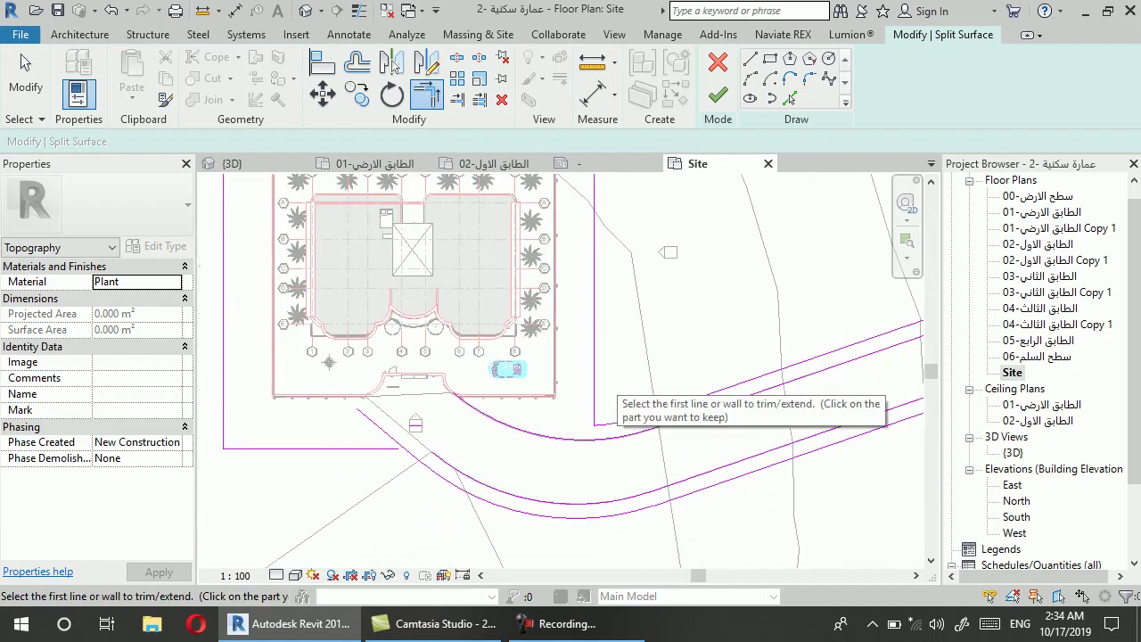
scroll(398, 478, up, 1)
scroll(398, 478, up, 1)
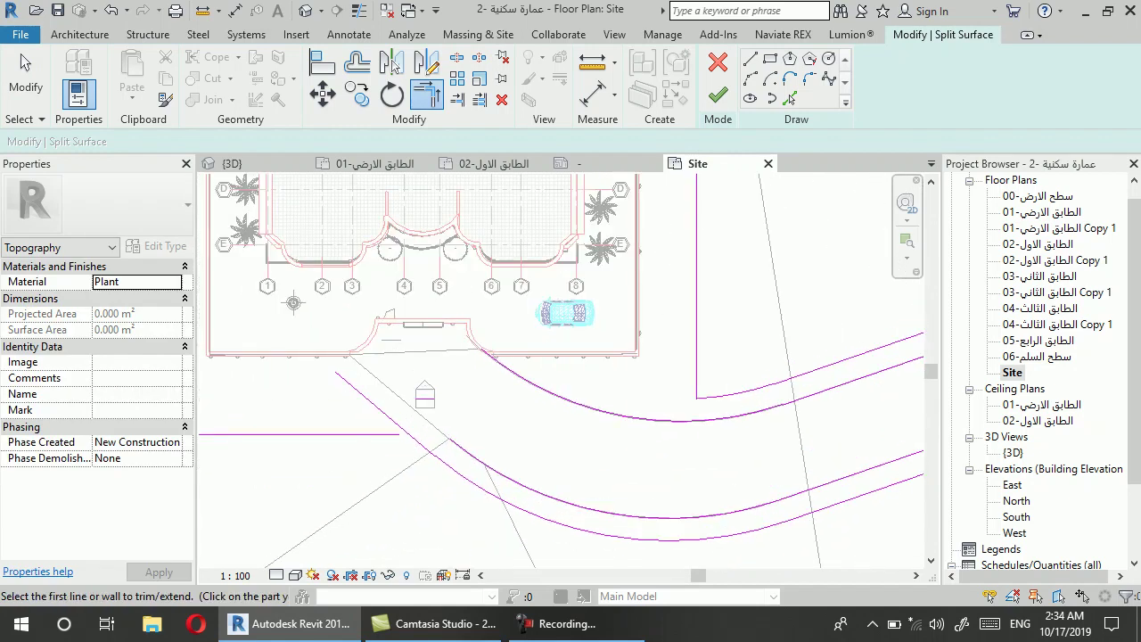
key(Escape)
drag(398, 434, 403, 435)
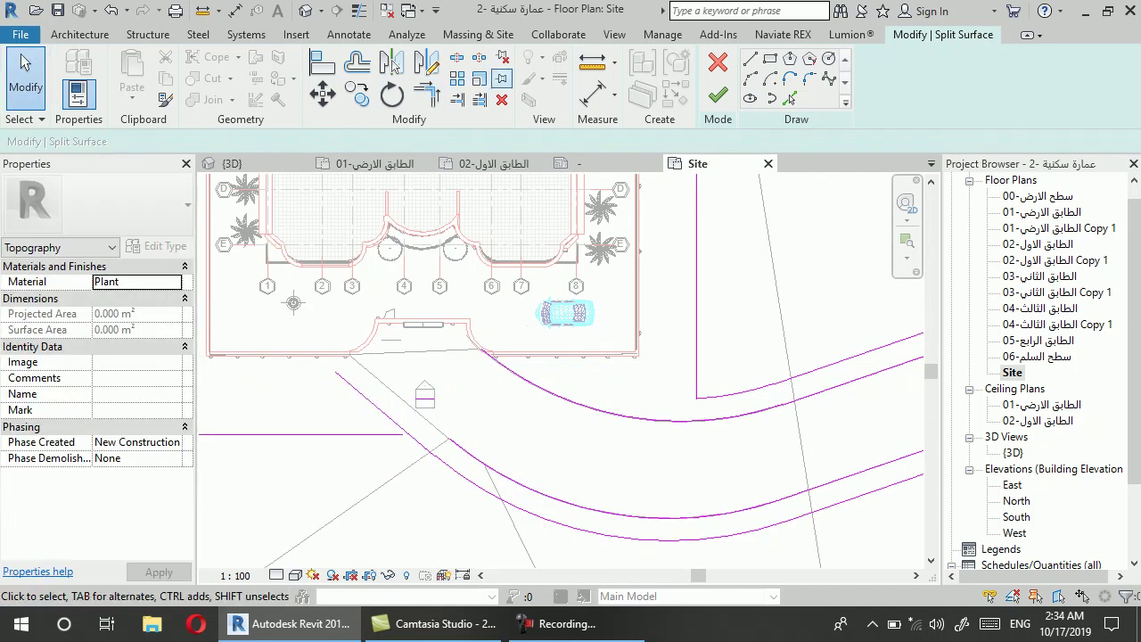
Extend the bottom boundary edge and corner it with the diagonal line
click(427, 93)
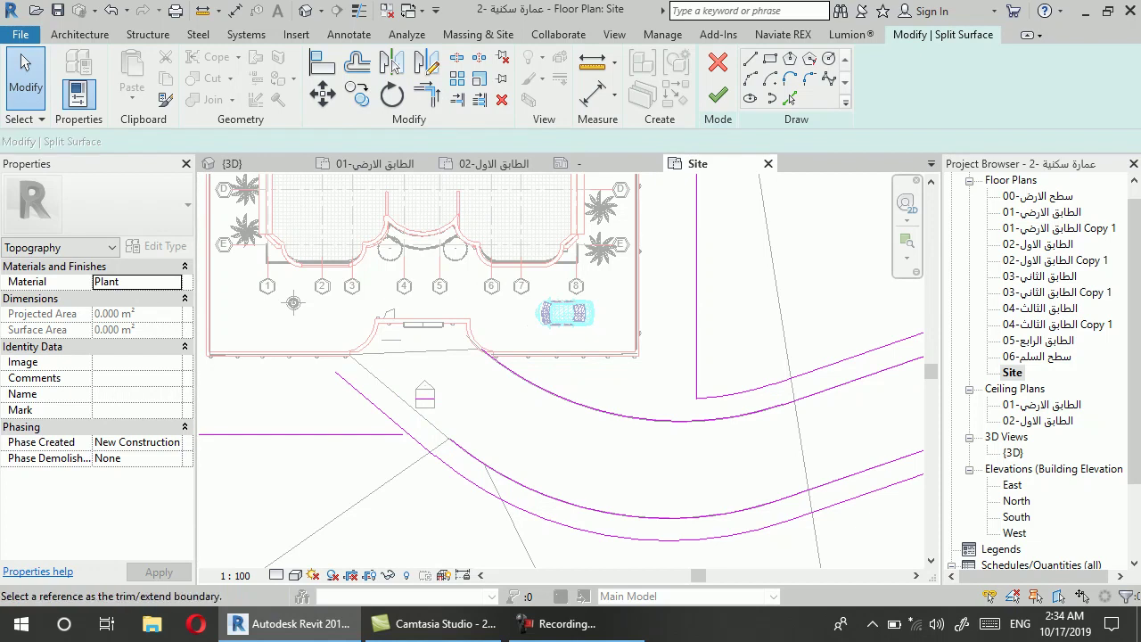
click(455, 477)
click(356, 434)
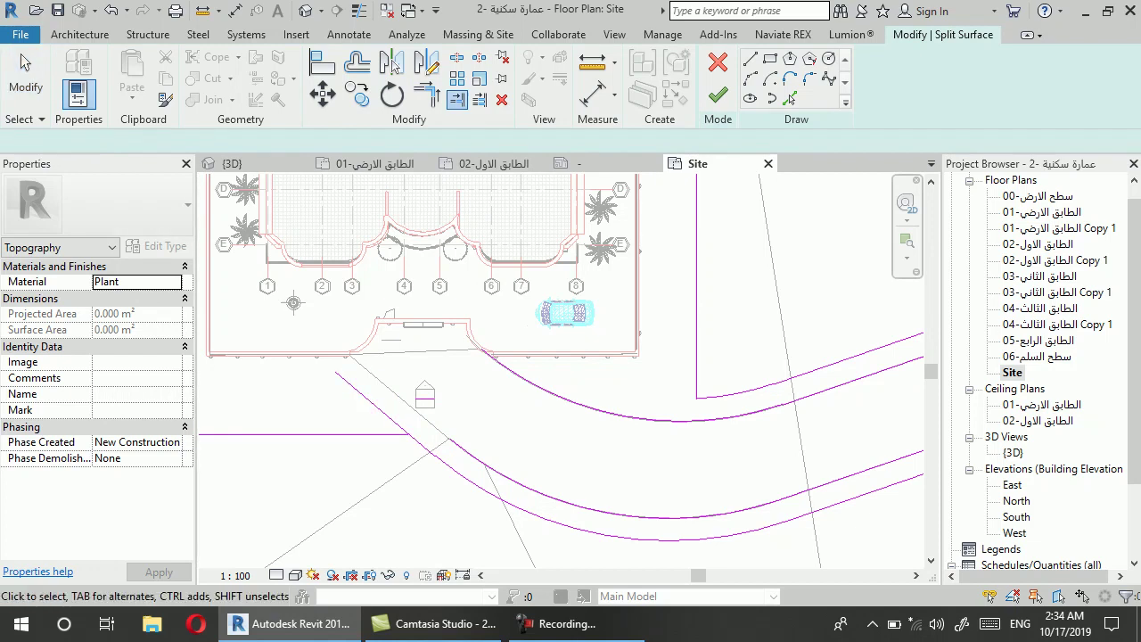
key(t)
key(r)
click(384, 410)
Check the road-edge boundary lines so one line runs outside each road edge
scroll(383, 446, down, 2)
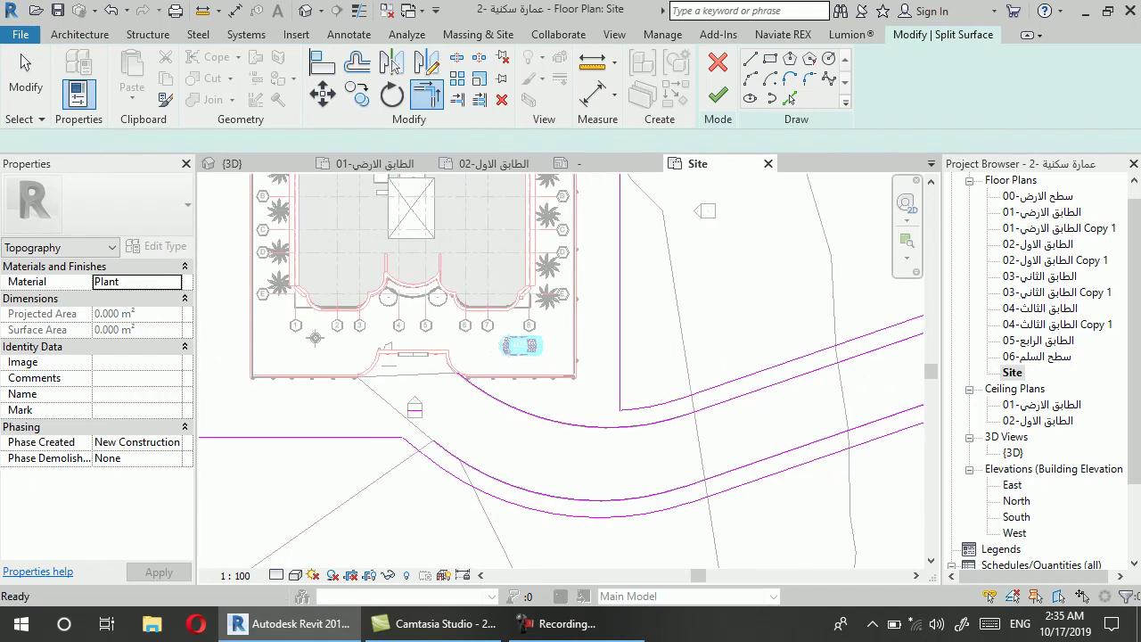
scroll(423, 424, down, 1)
scroll(423, 423, down, 1)
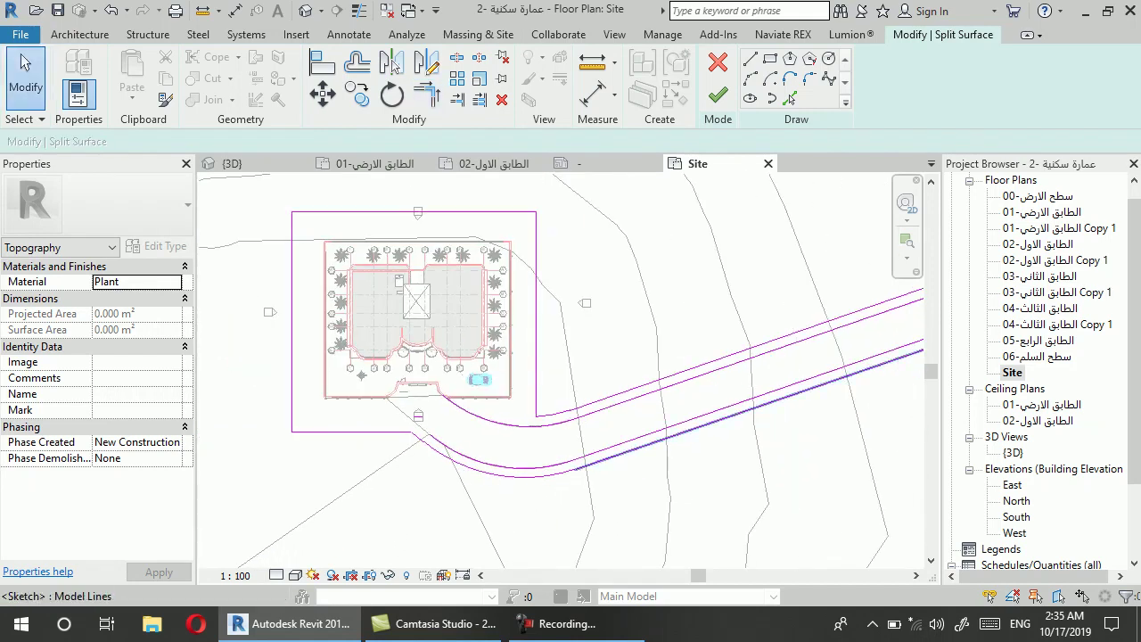
click(754, 397)
click(535, 424)
click(499, 419)
click(588, 446)
click(499, 446)
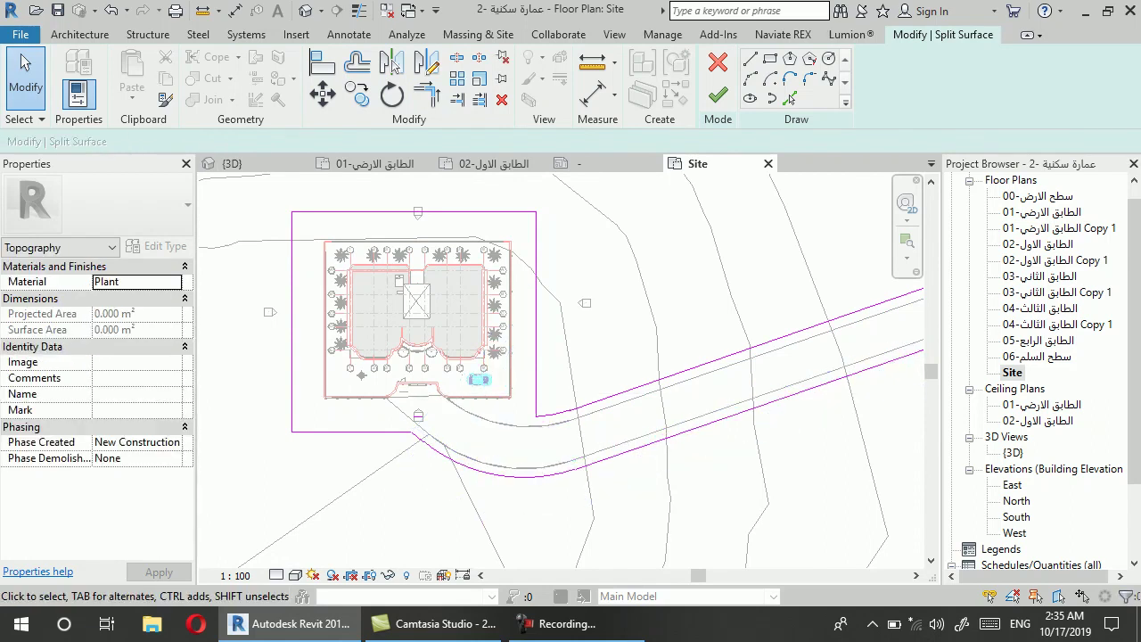
scroll(573, 450, down, 2)
Finish the split-surface sketch and switch to the {3D} view
click(718, 95)
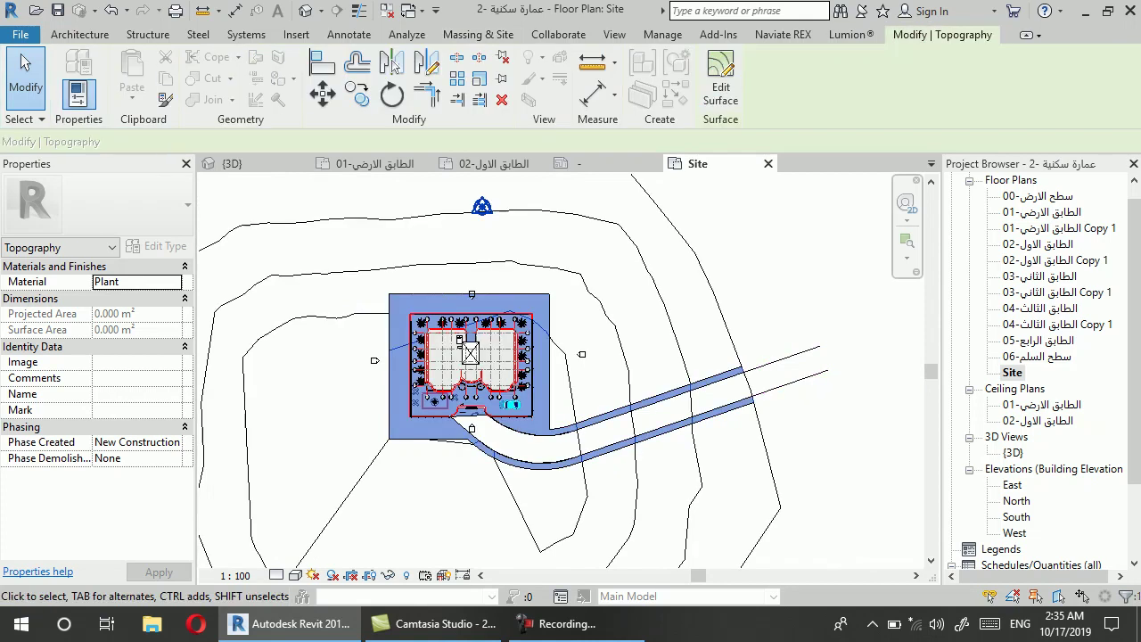
click(306, 9)
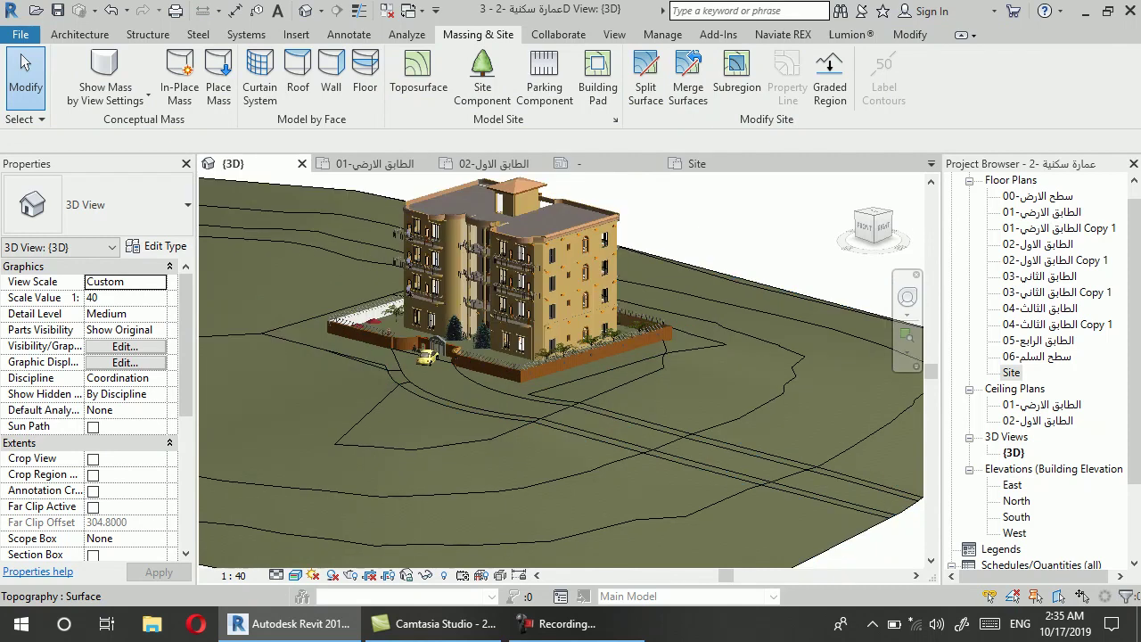
scroll(575, 444, down, 2)
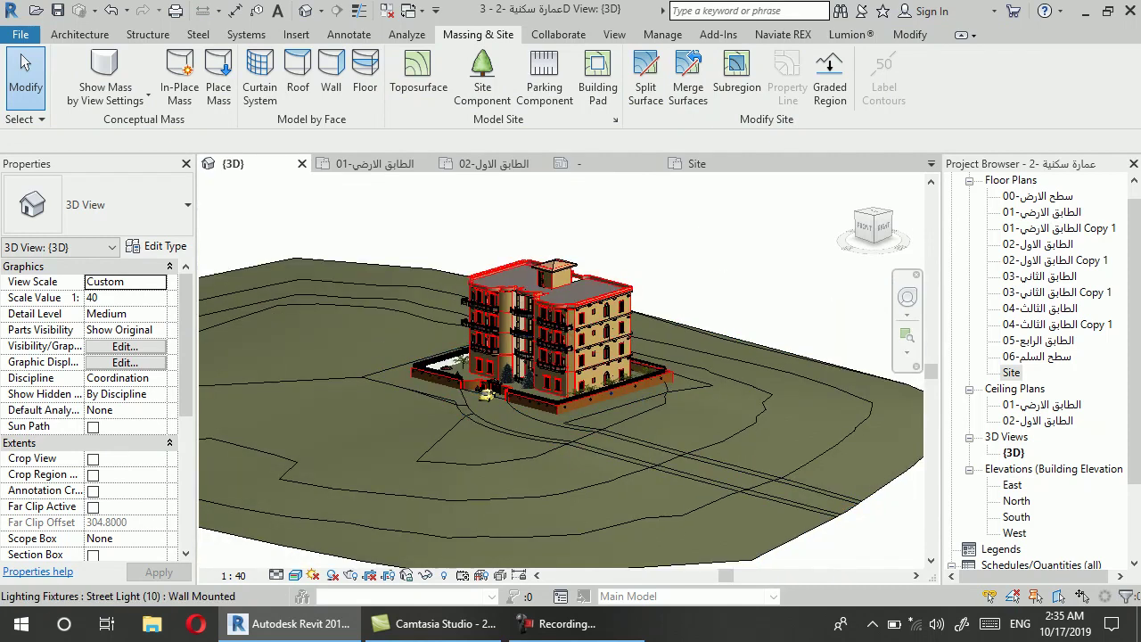
scroll(616, 392, up, 3)
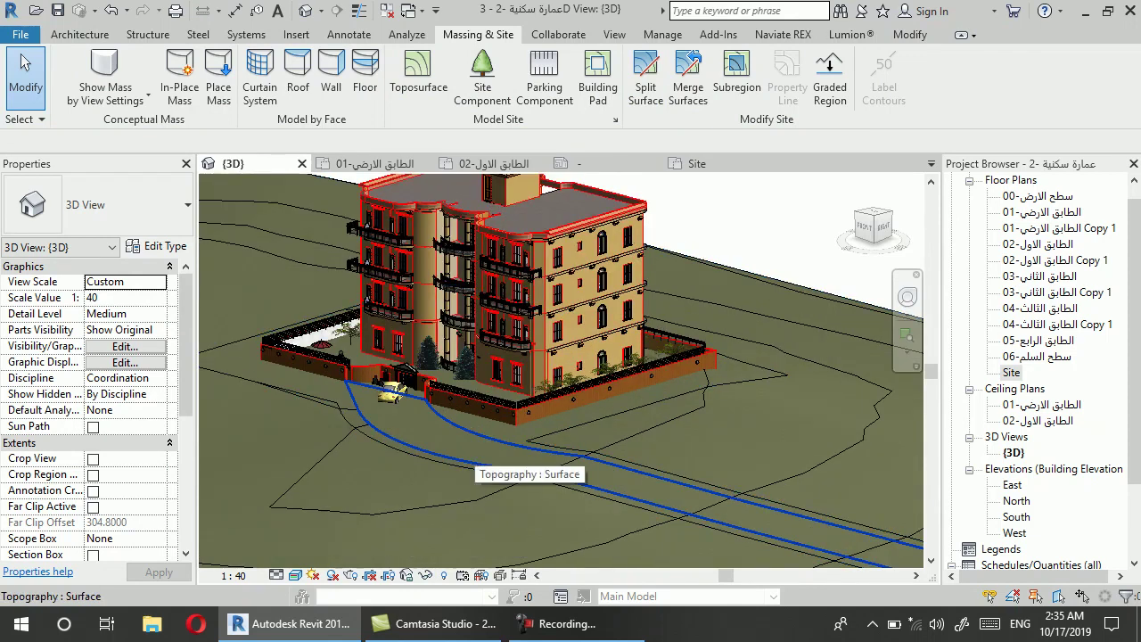
Search 'ASP' and assign the Damp-proofing material to the road toposurface
click(499, 459)
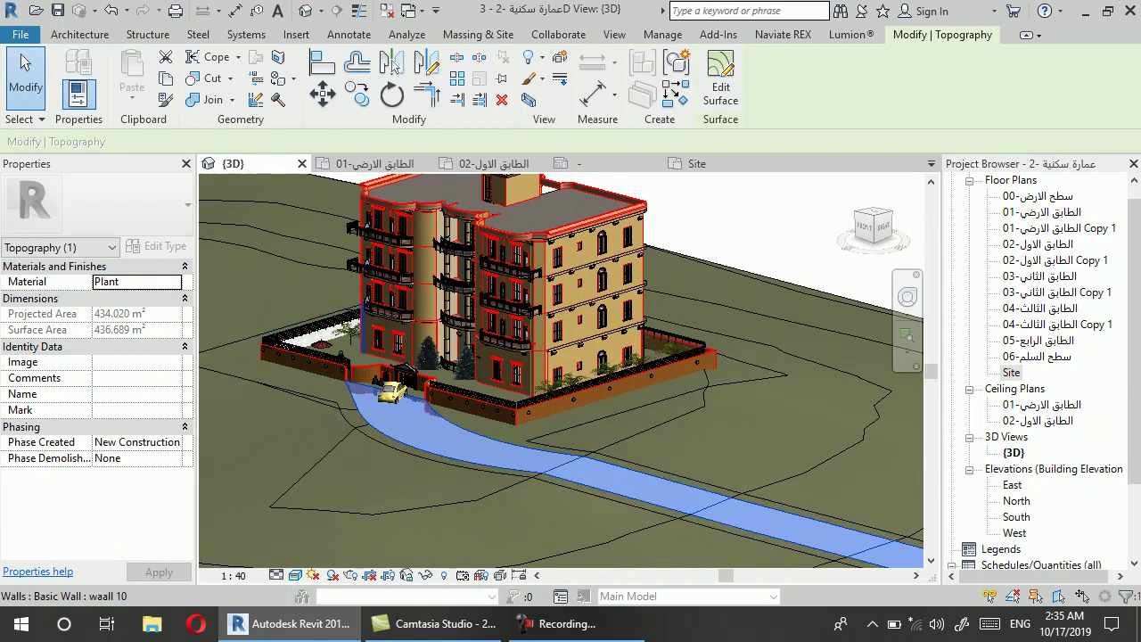
click(133, 281)
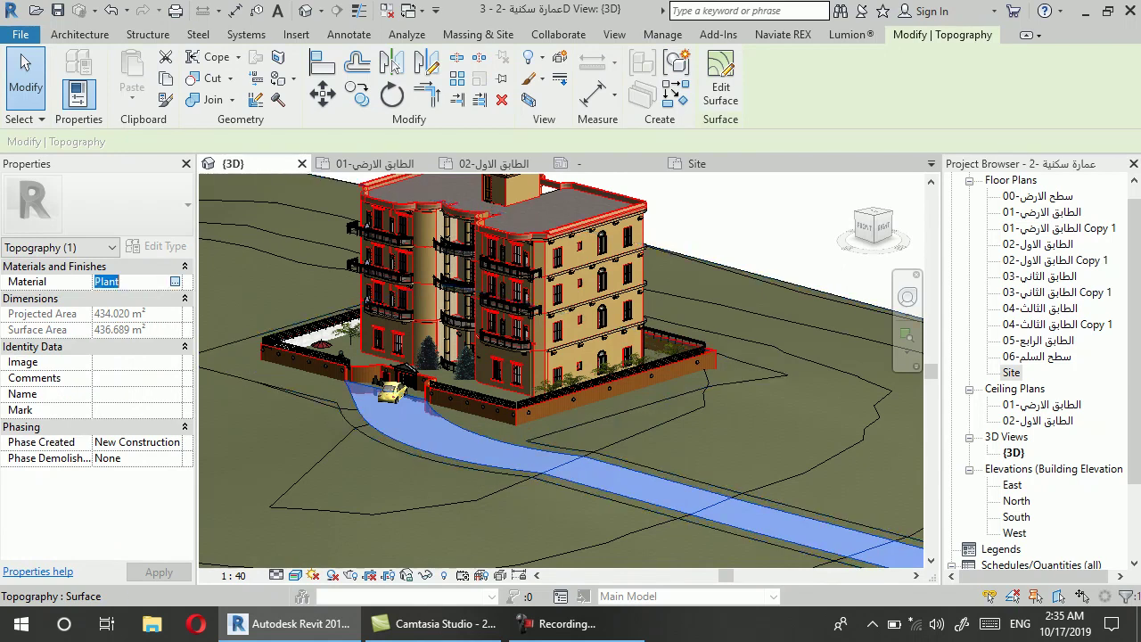
click(175, 281)
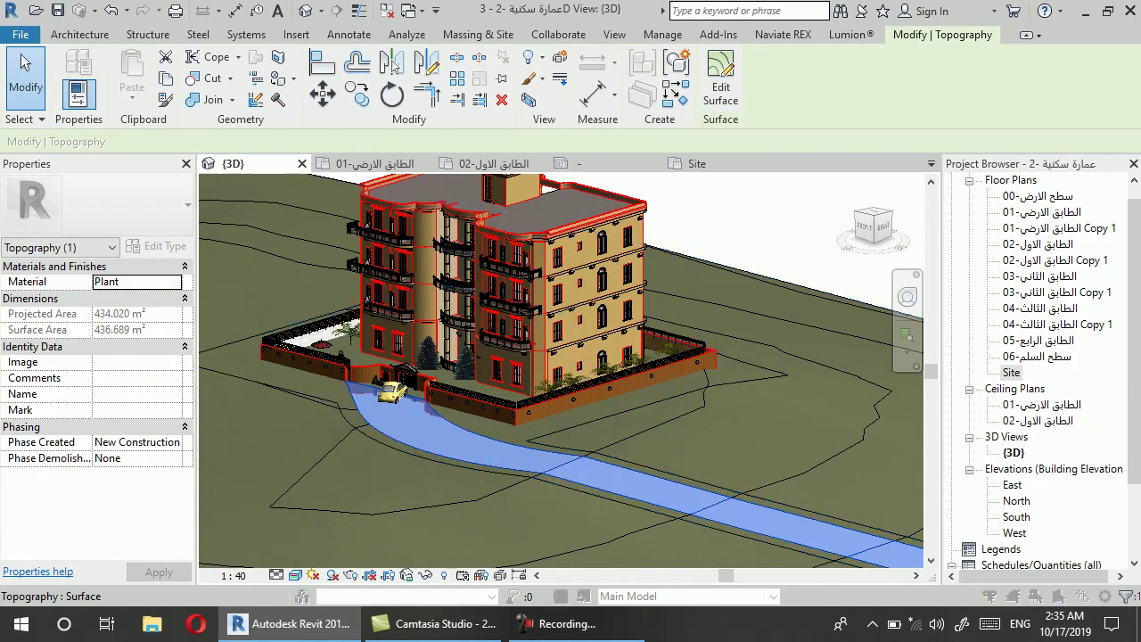
text(AS)
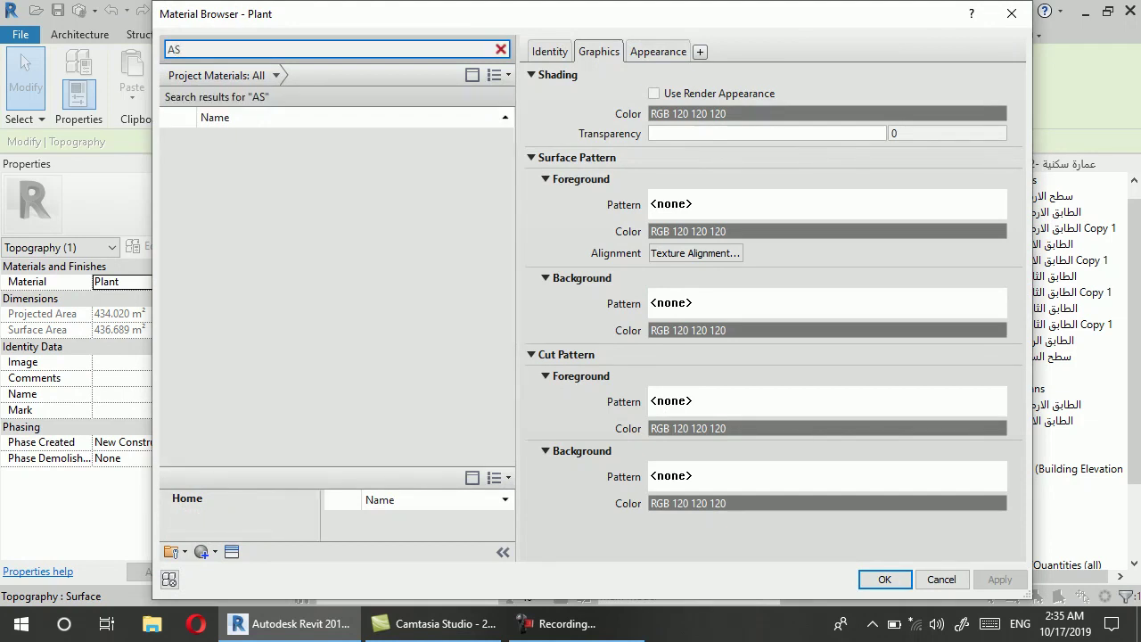
text(P)
click(268, 183)
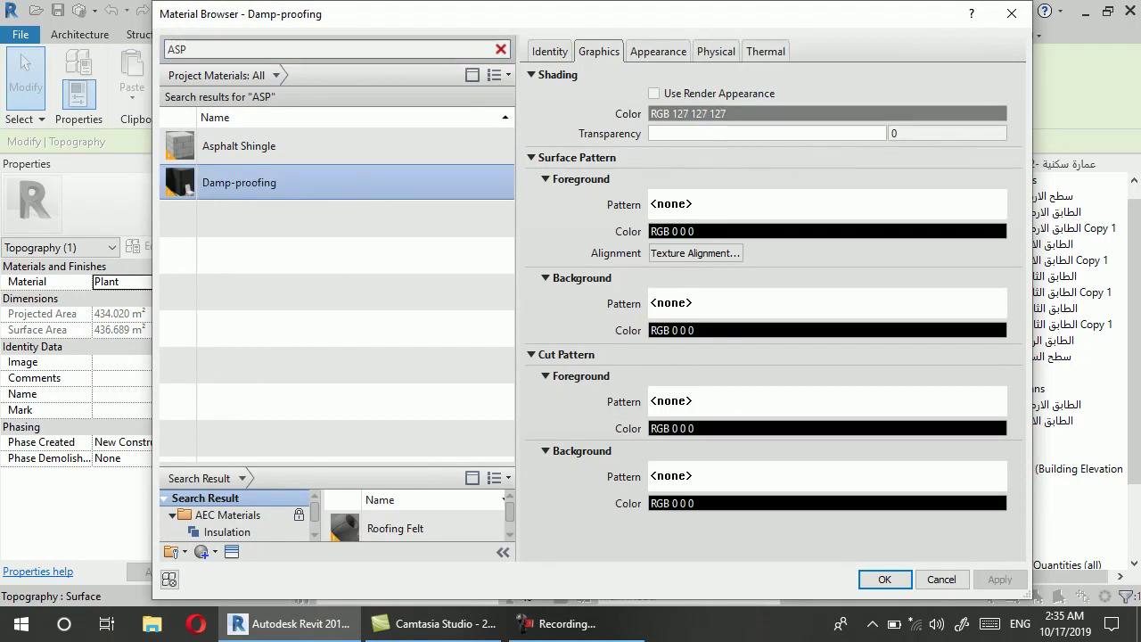
click(885, 580)
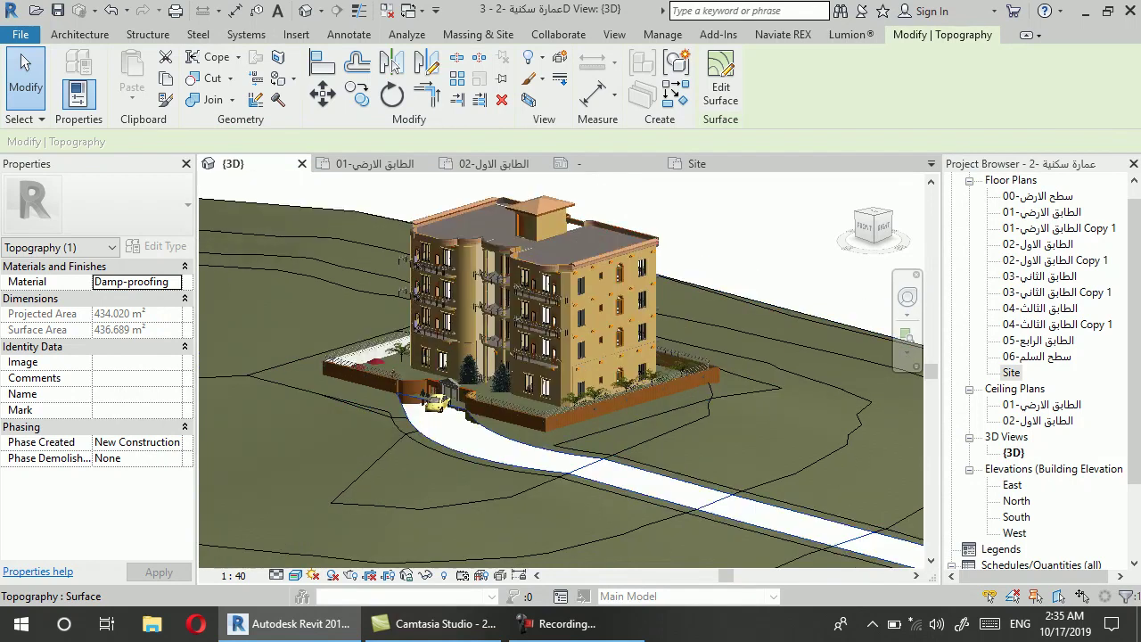
key(Escape)
Filter materials to Ceramic and assign Ceramic Tile to the paved area around the building
scroll(357, 463, down, 1)
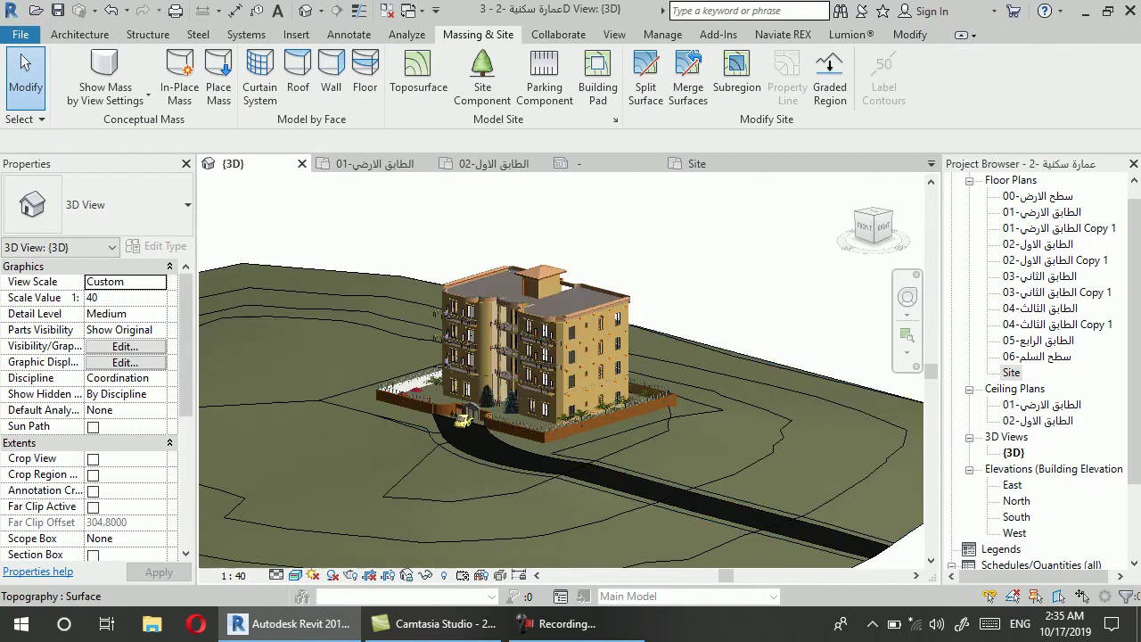
scroll(374, 428, up, 5)
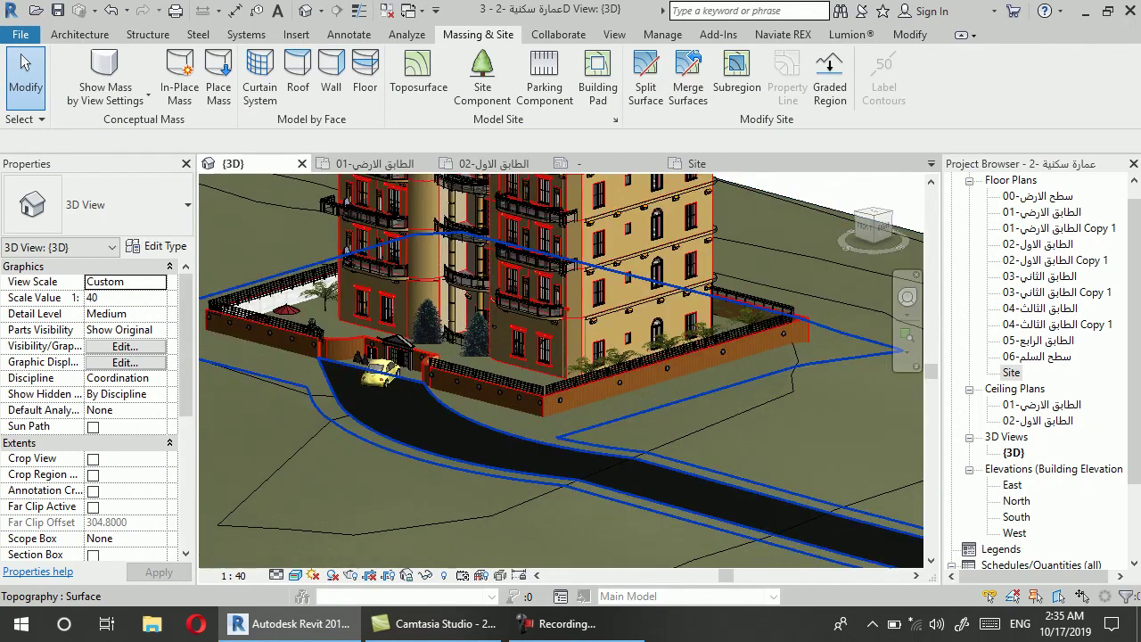
click(375, 428)
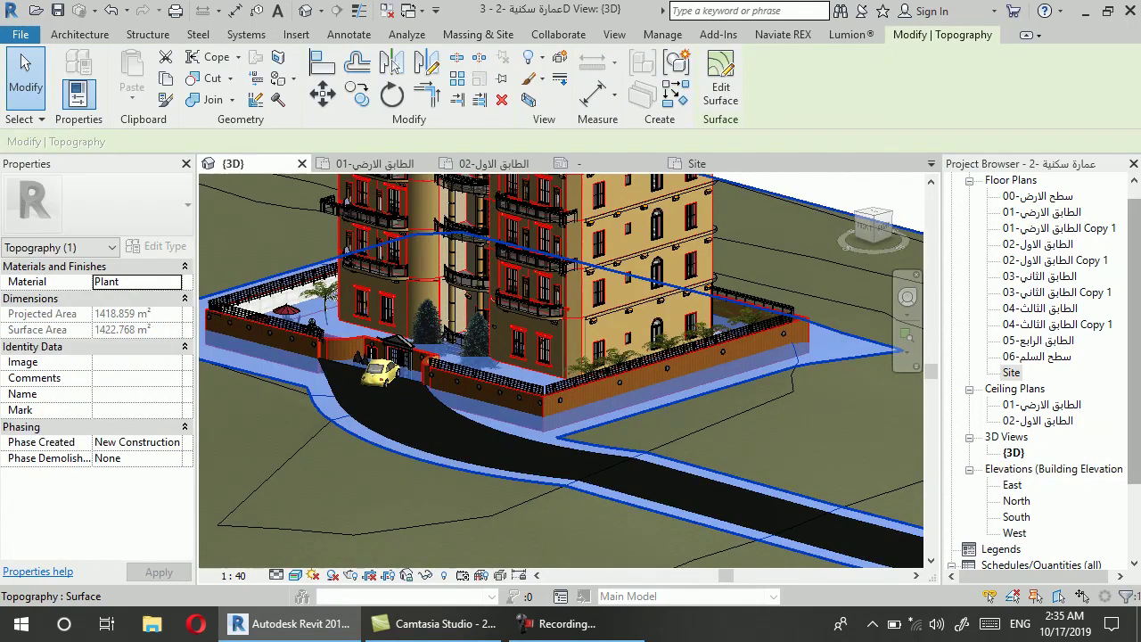
click(133, 281)
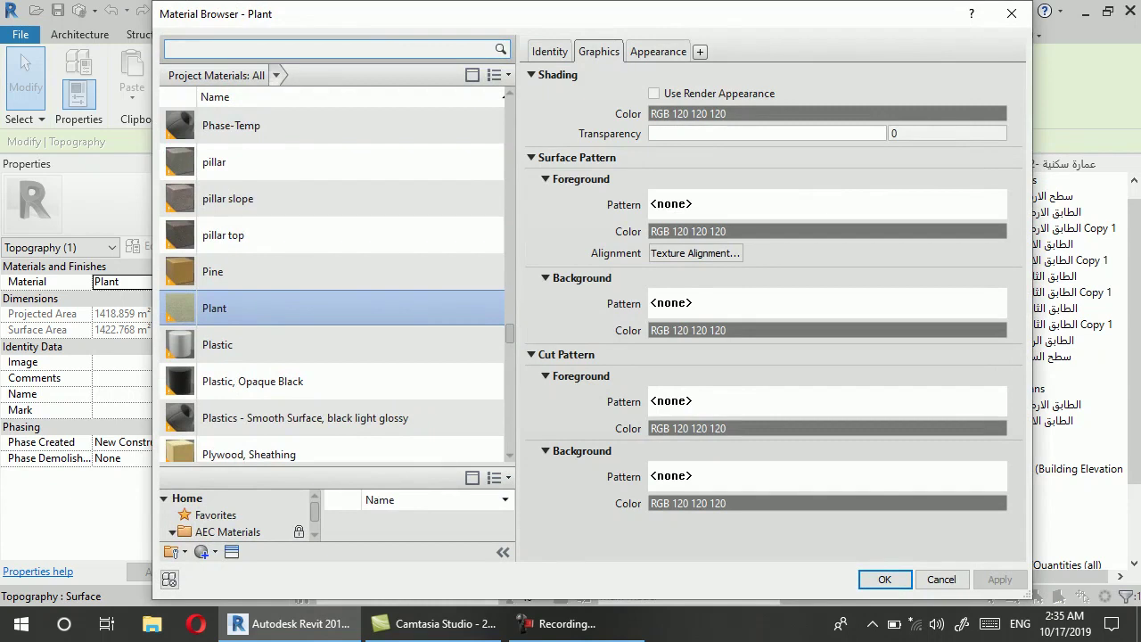
click(276, 75)
click(191, 128)
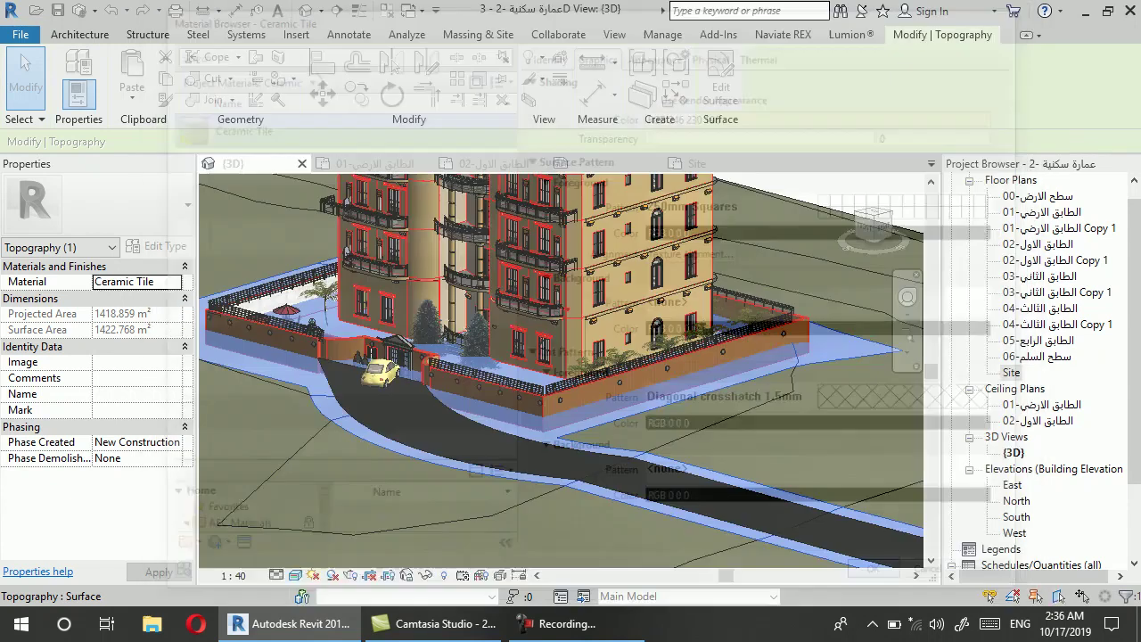
click(885, 580)
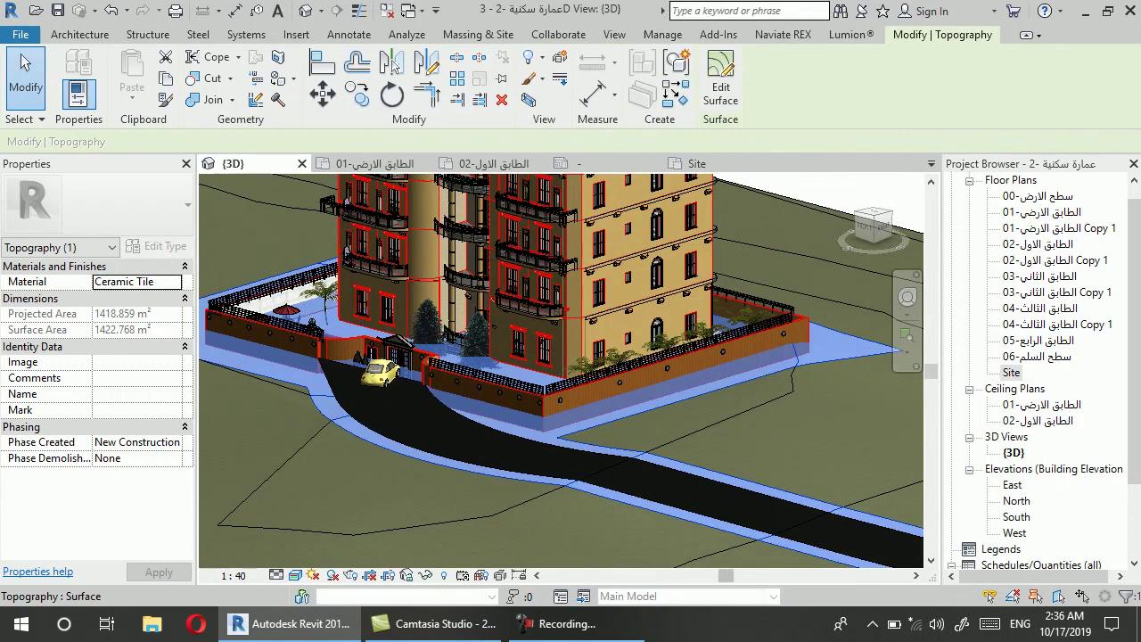
shift+middle_drag(562, 375, 606, 375)
scroll(700, 525, down, 3)
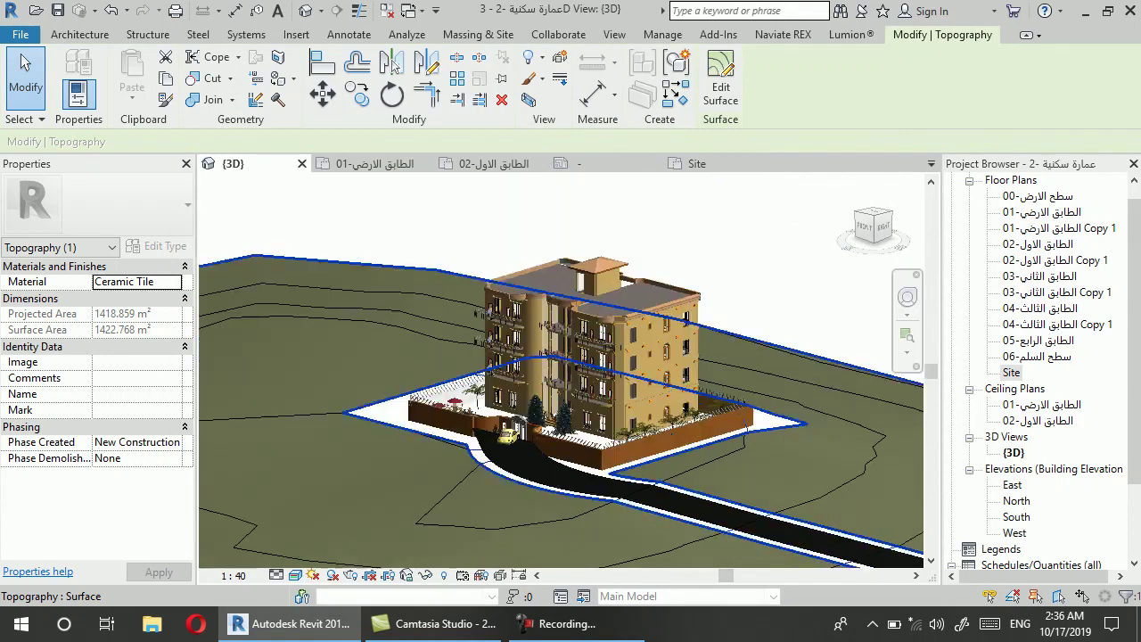
key(Escape)
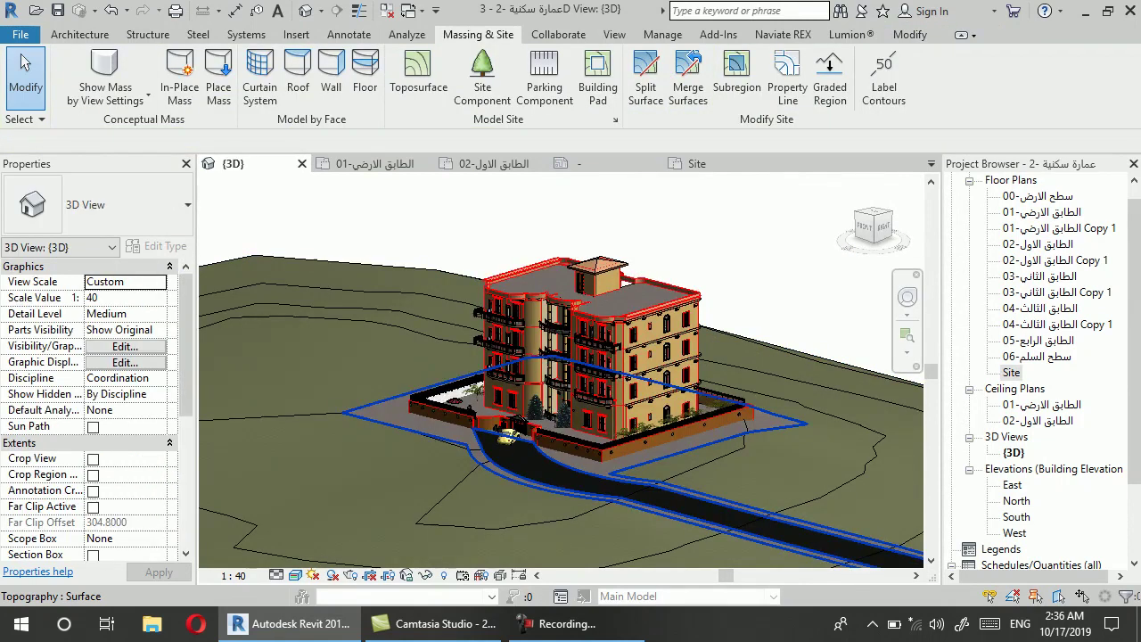
Orbit the {3D} view around to face the building's front
scroll(665, 516, down, 1)
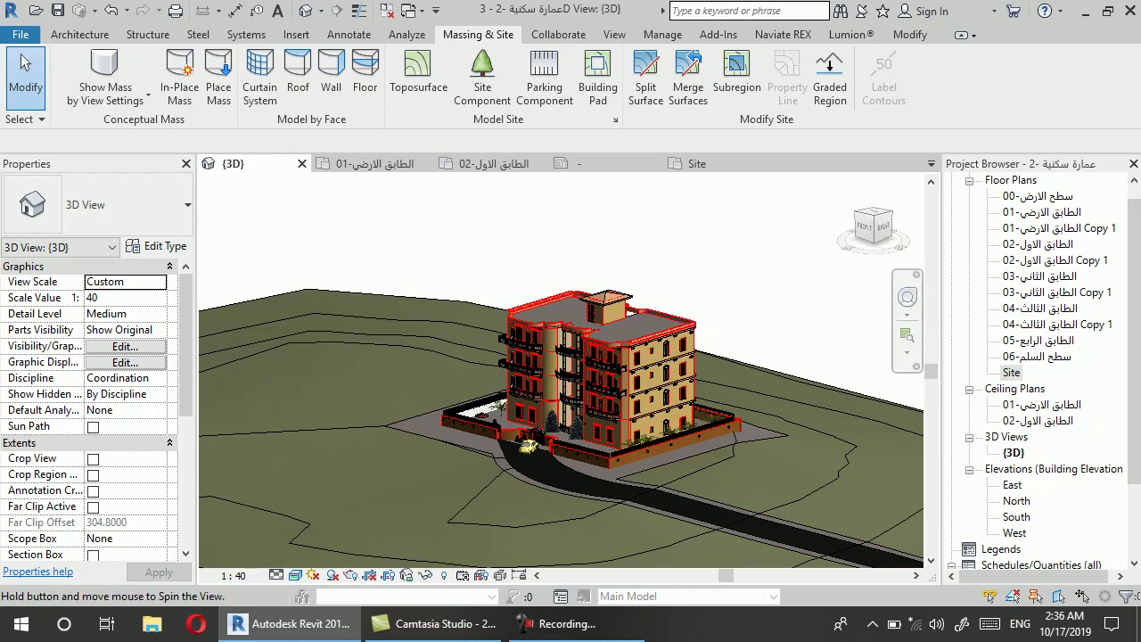
drag(874, 225, 497, 344)
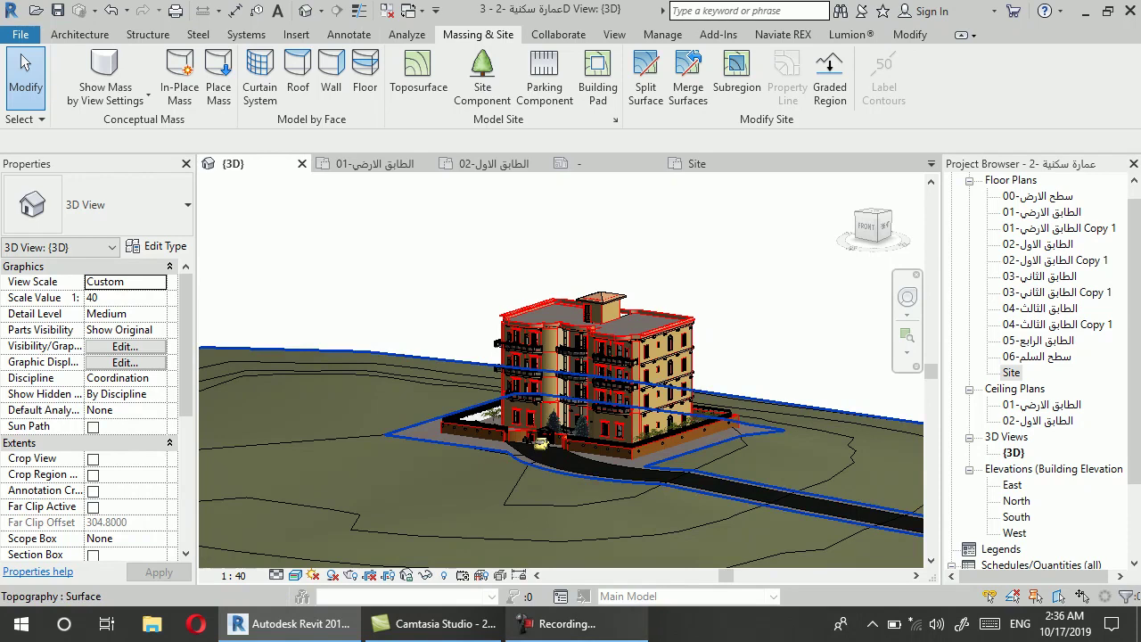
click(561, 624)
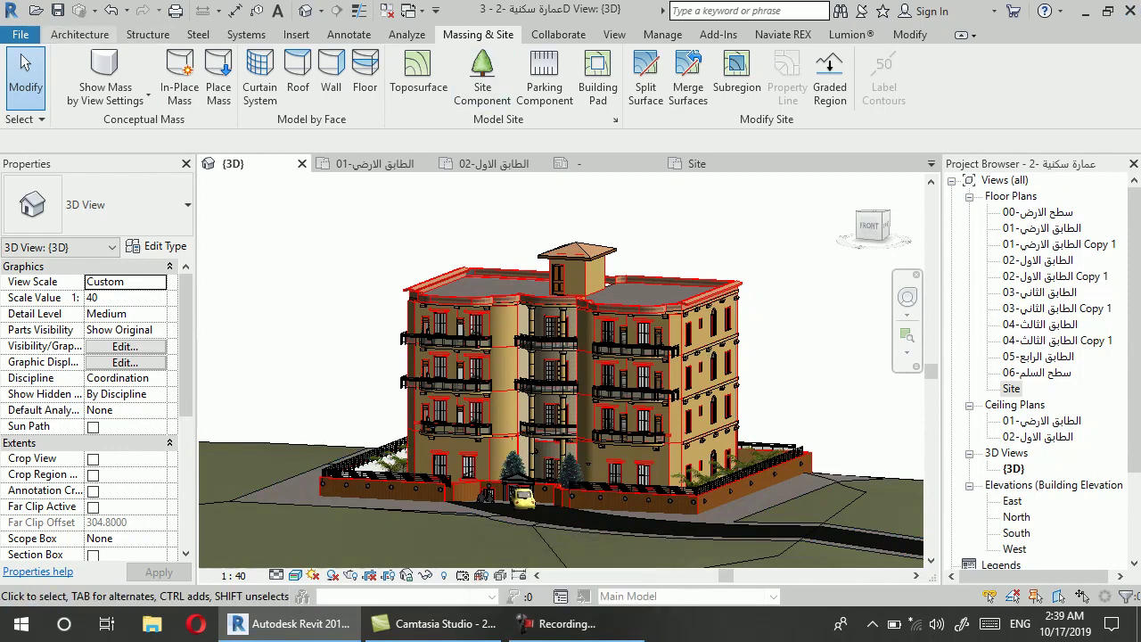
Open the Rendering settings from the View tab and enable Region rendering
click(614, 33)
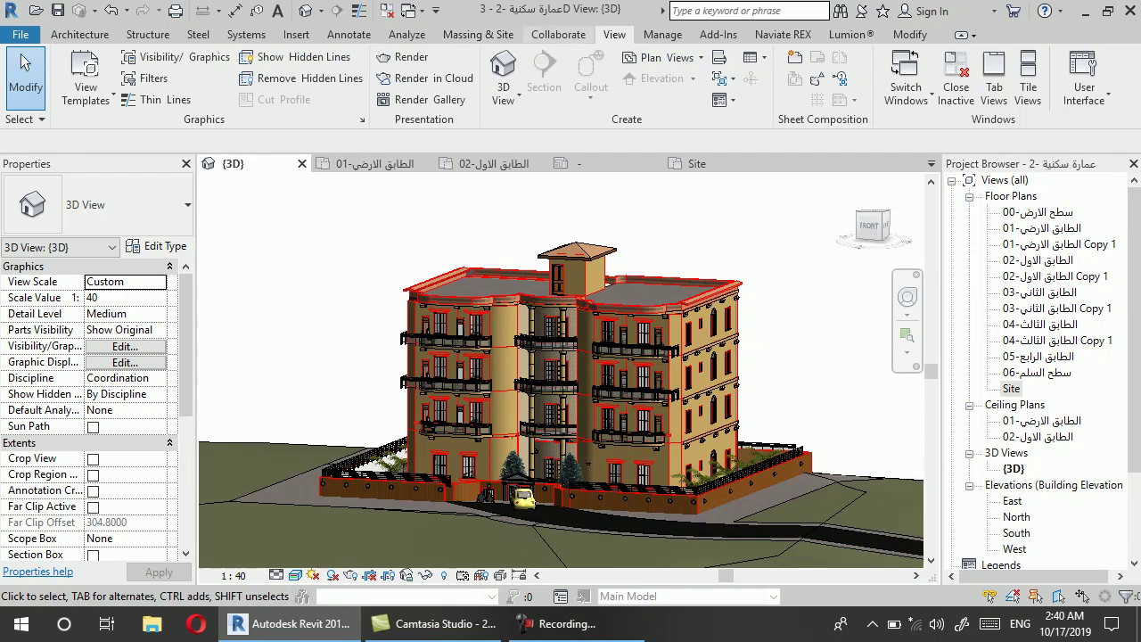
click(405, 57)
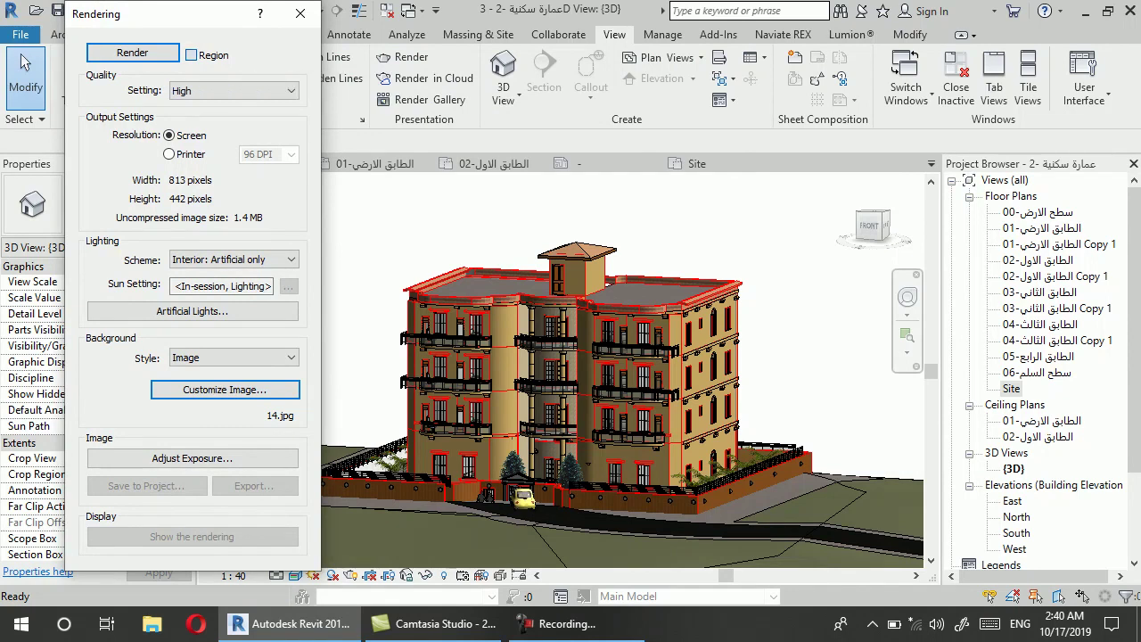
click(191, 54)
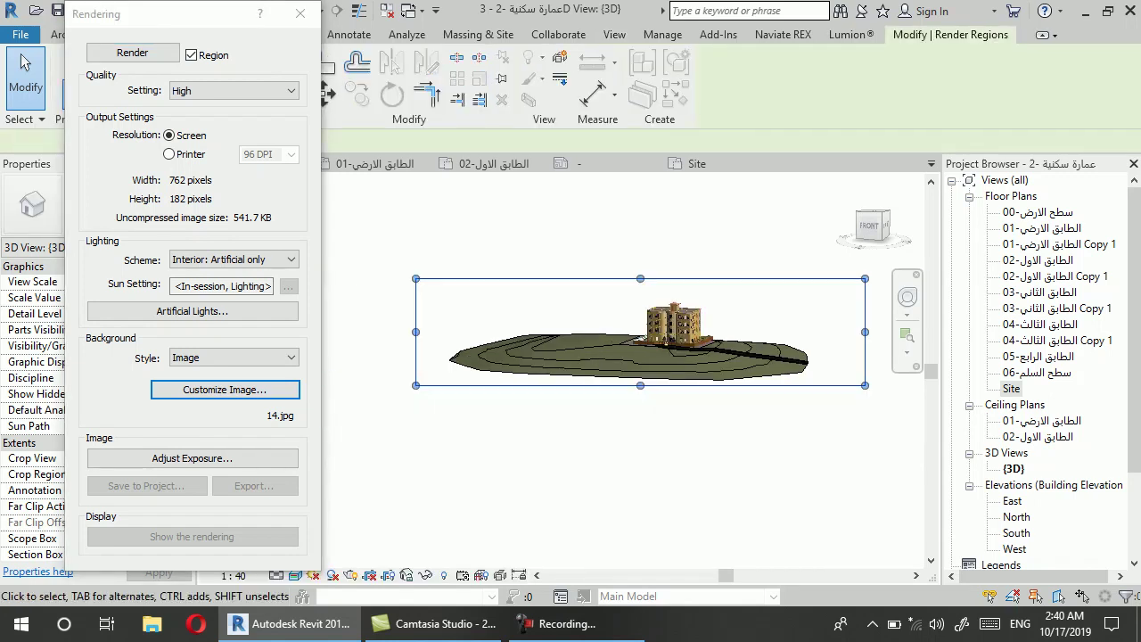
Crop the render region's left, right and bottom edges around the building to 469 × 229 pixels
mouse_move(415, 332)
mouse_down()
mouse_move(611, 331)
mouse_move(589, 332)
mouse_up()
drag(865, 332, 771, 332)
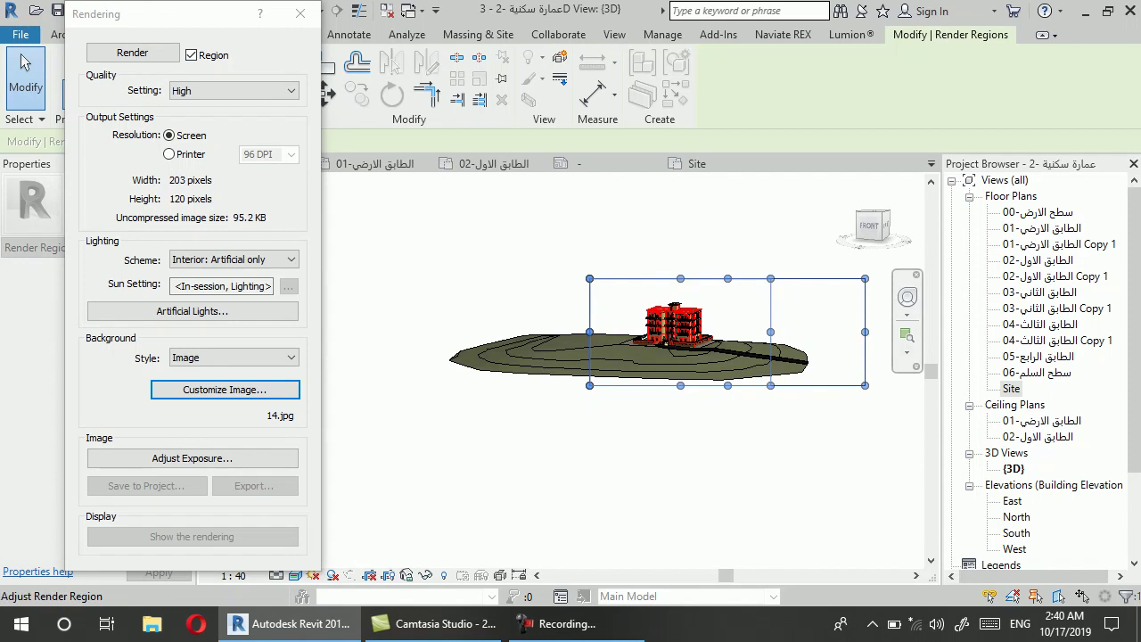
drag(680, 385, 681, 372)
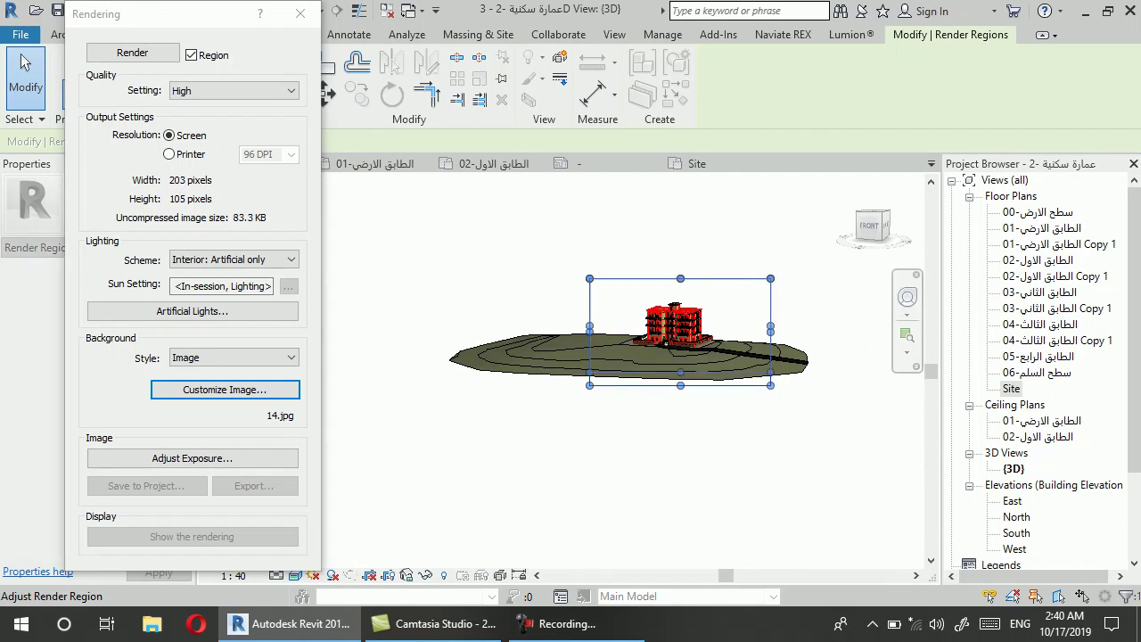
scroll(750, 353, up, 1)
scroll(751, 353, up, 1)
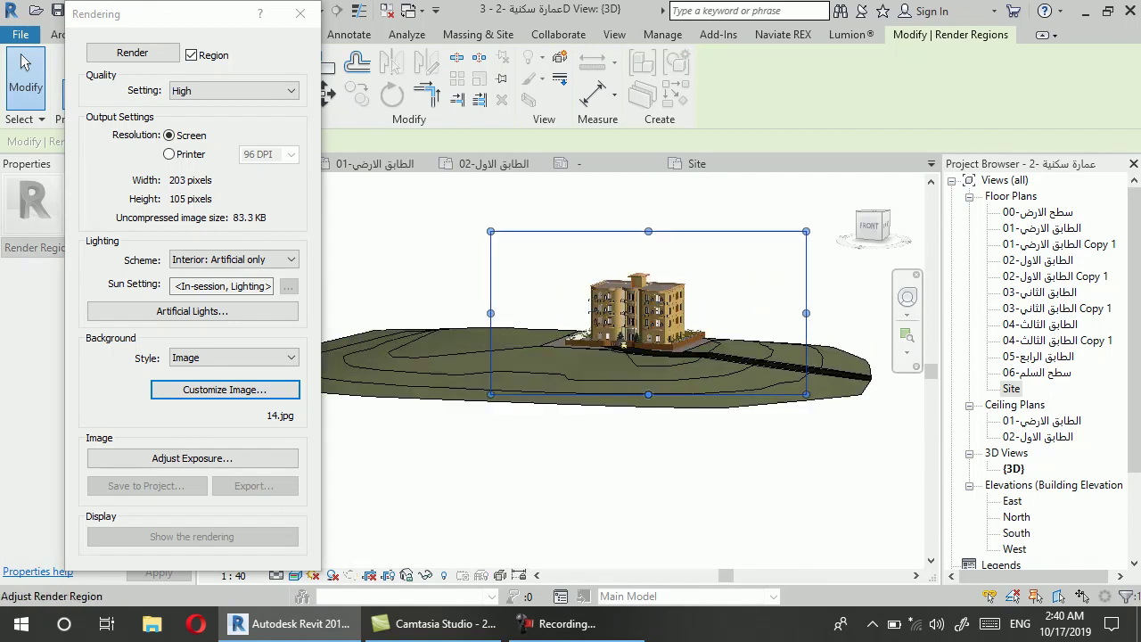
drag(649, 394, 648, 388)
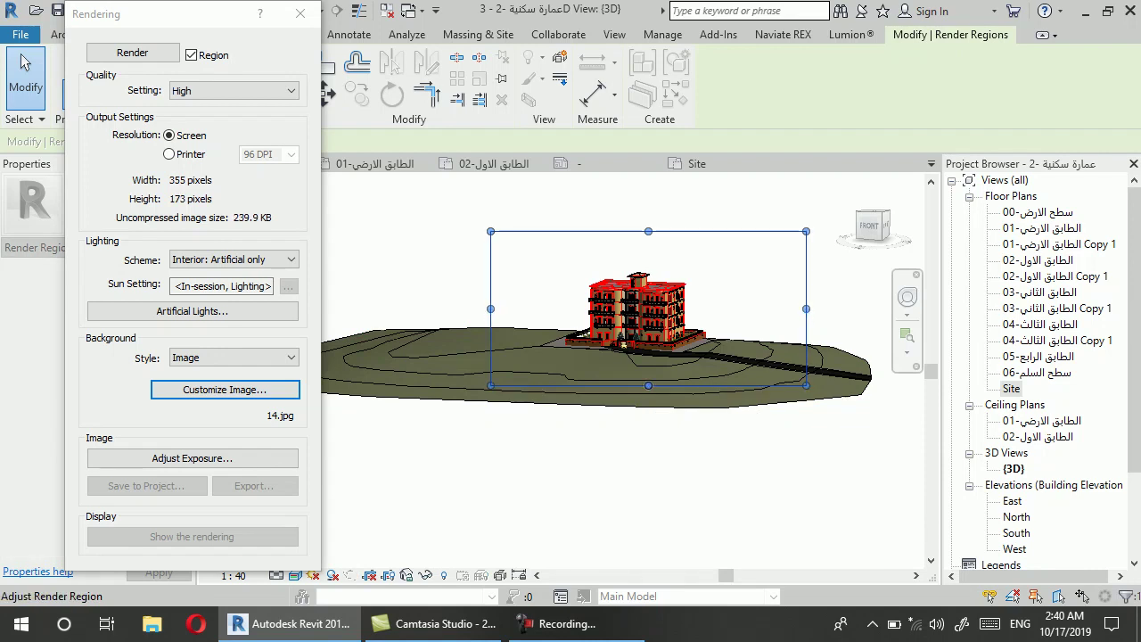
scroll(625, 312, up, 3)
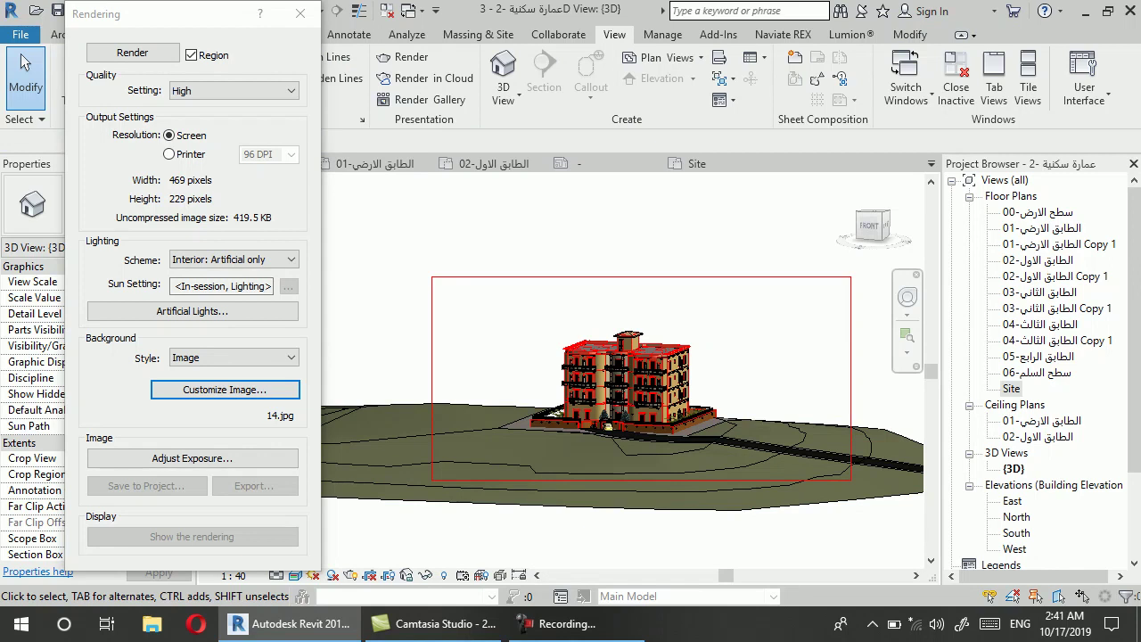
click(234, 91)
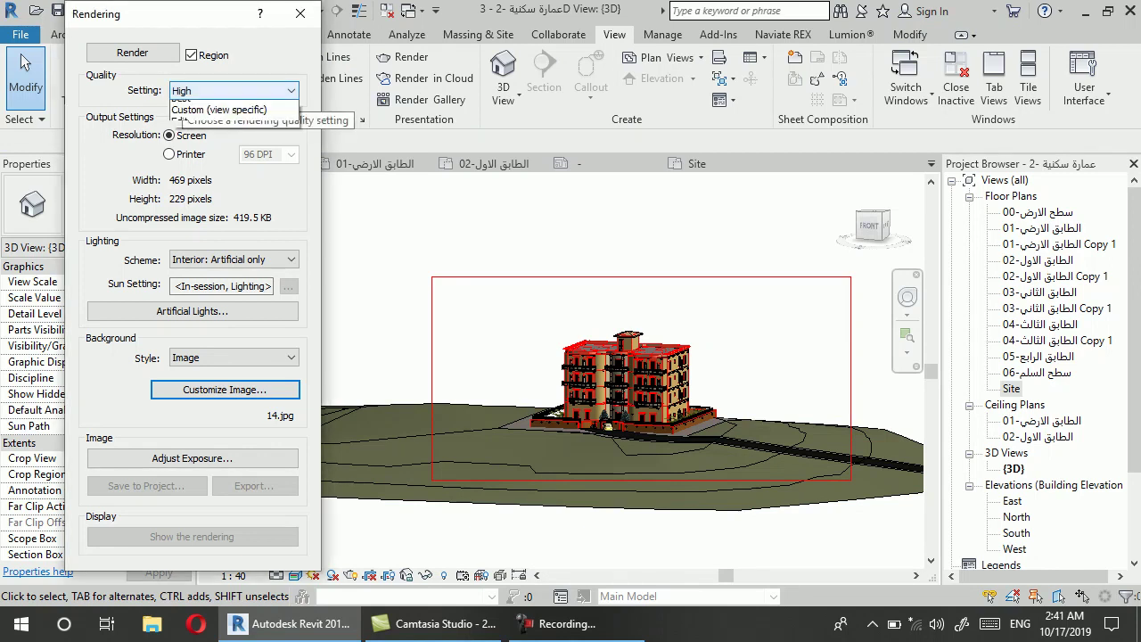
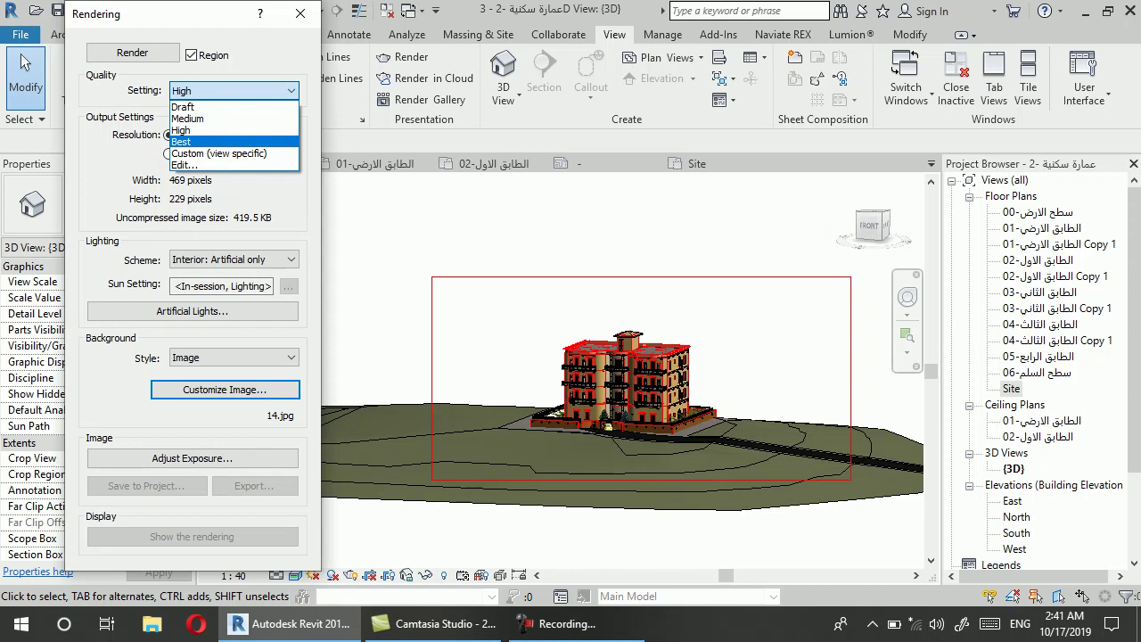
Toggle the output resolution between Screen and Printer, keeping 75 DPI
key(Escape)
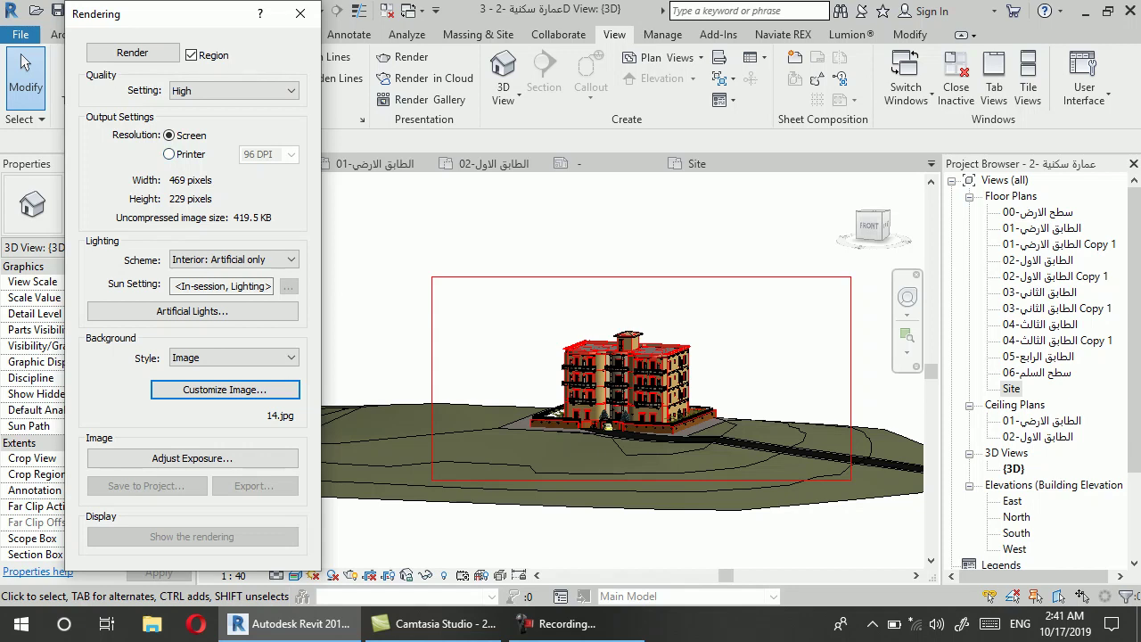
click(169, 153)
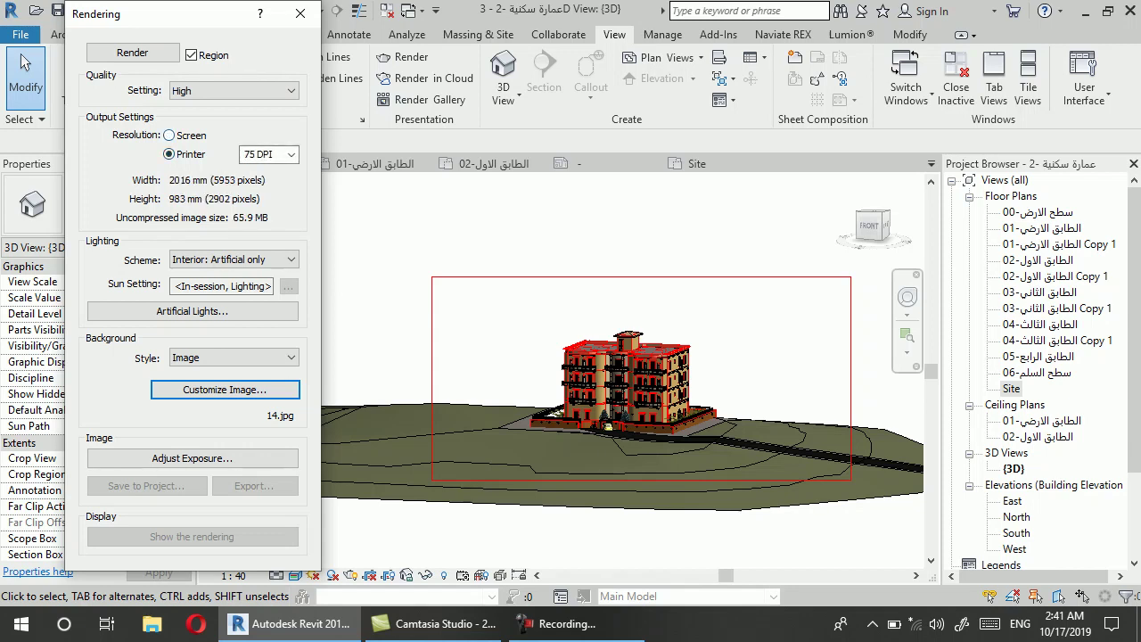
click(168, 135)
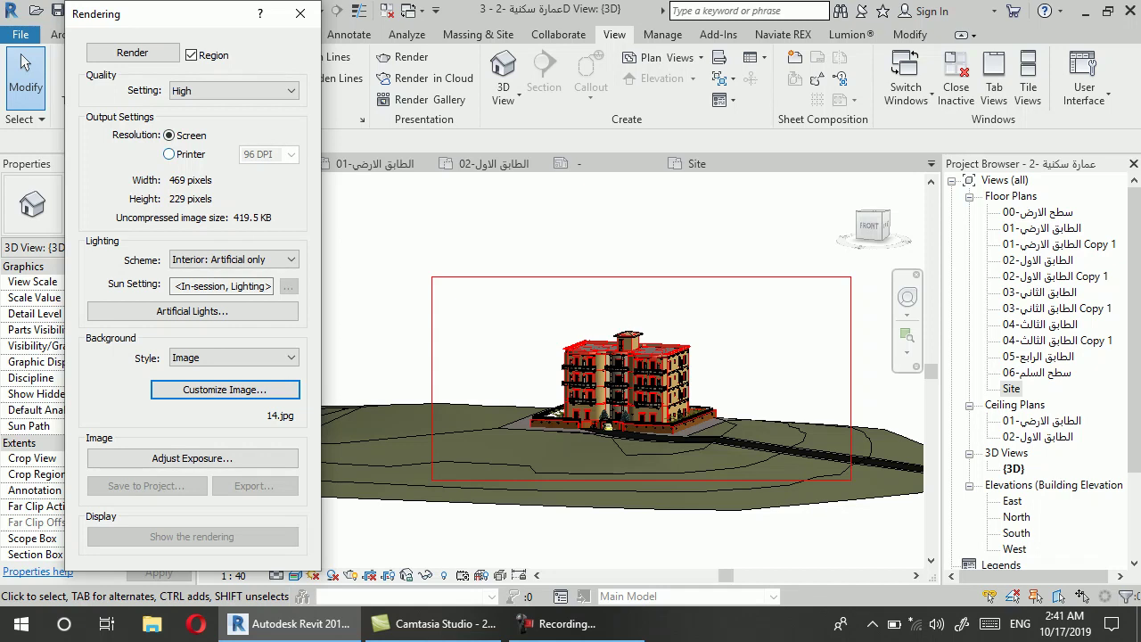
click(168, 154)
click(169, 135)
click(169, 154)
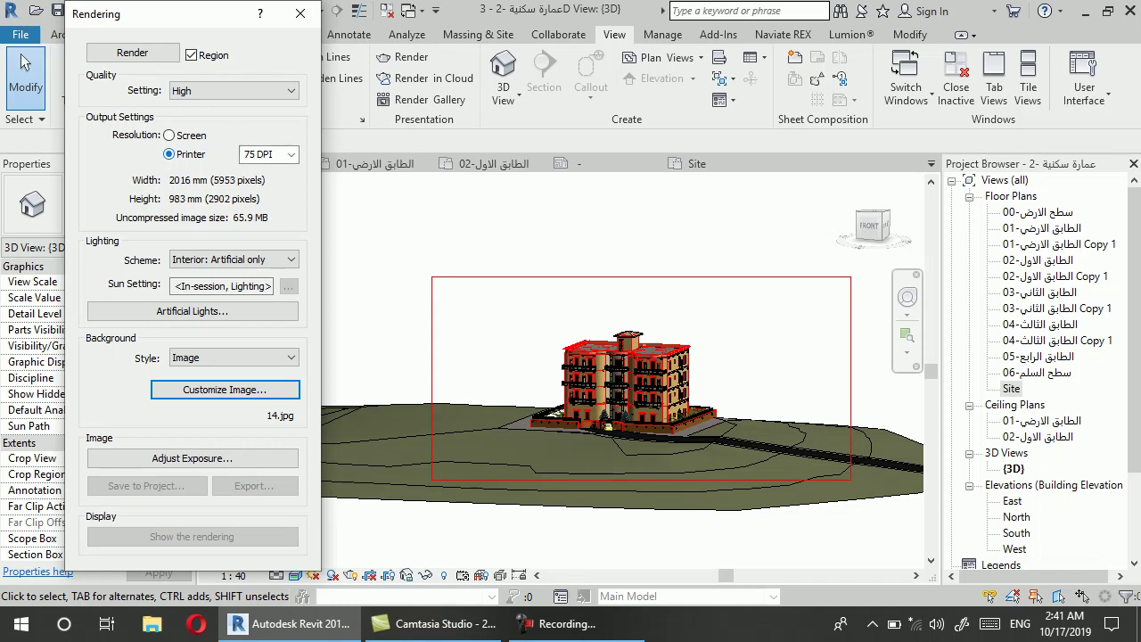
click(291, 155)
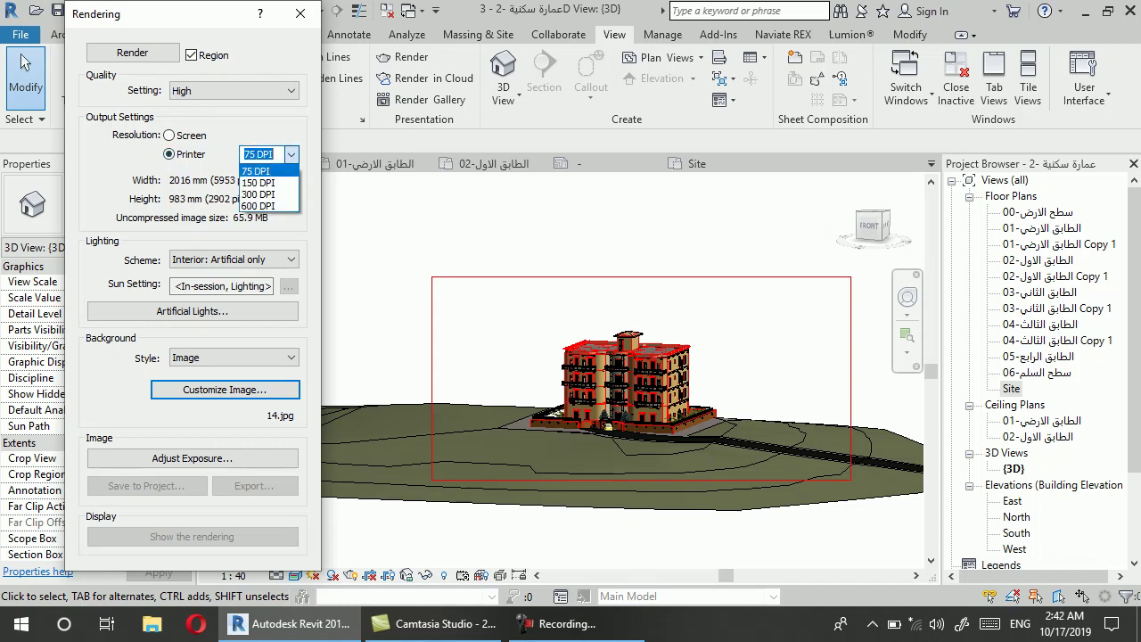
key(Return)
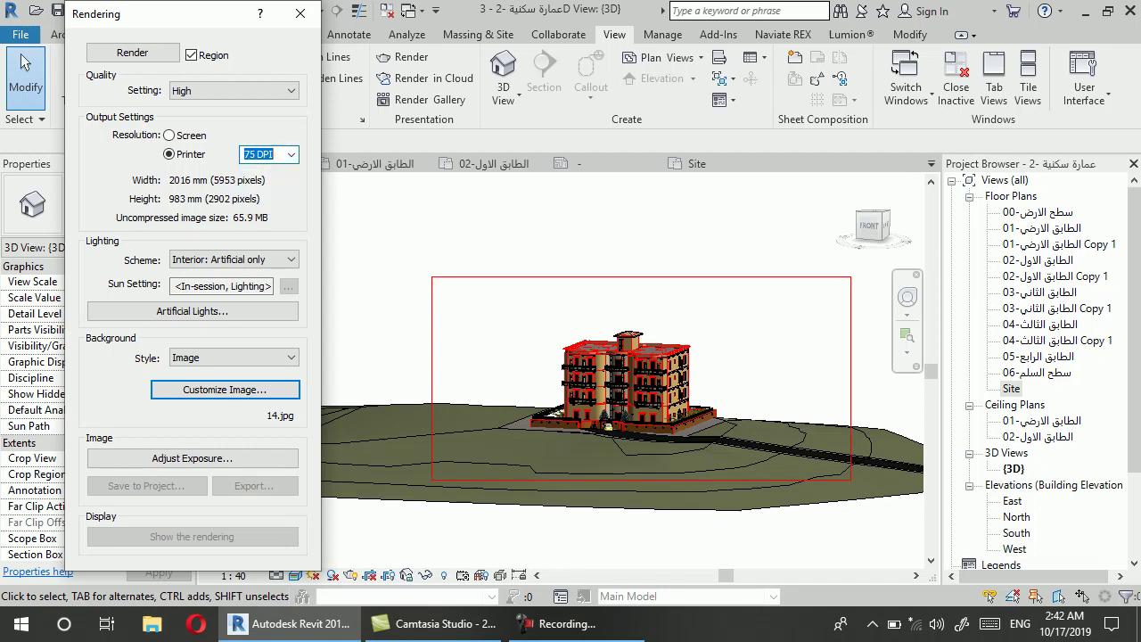
Set the printer resolution to 300 DPI, then return the output to Screen
key(shift+Tab)
key(Up)
key(Down)
key(Tab)
key(alt+Down)
key(Down)
key(Down)
key(Return)
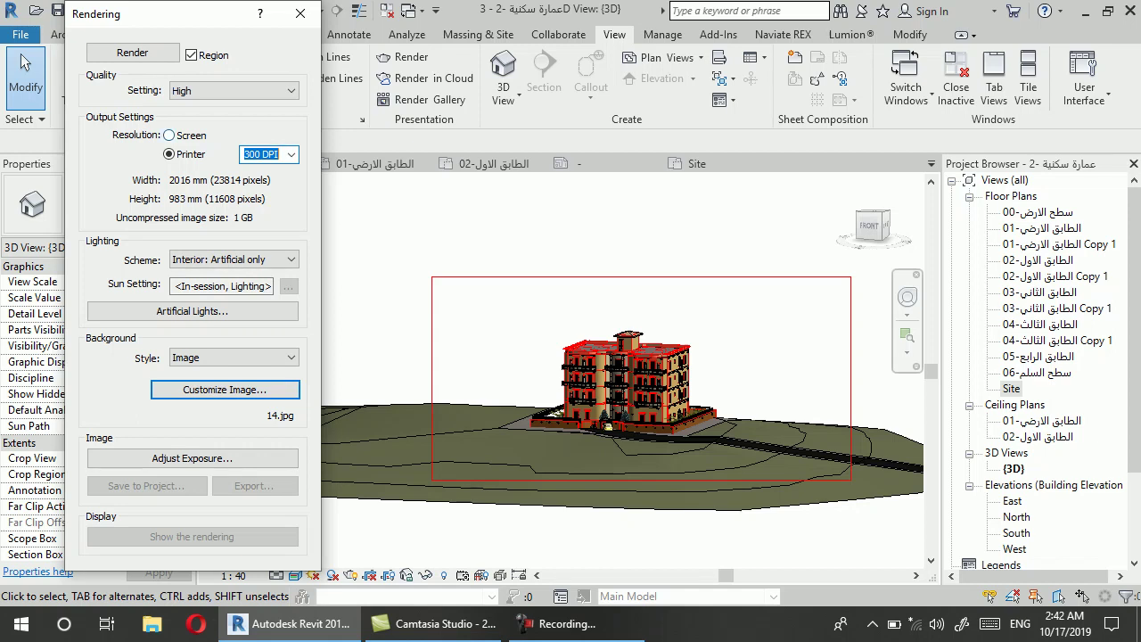
key(shift+Tab)
key(Up)
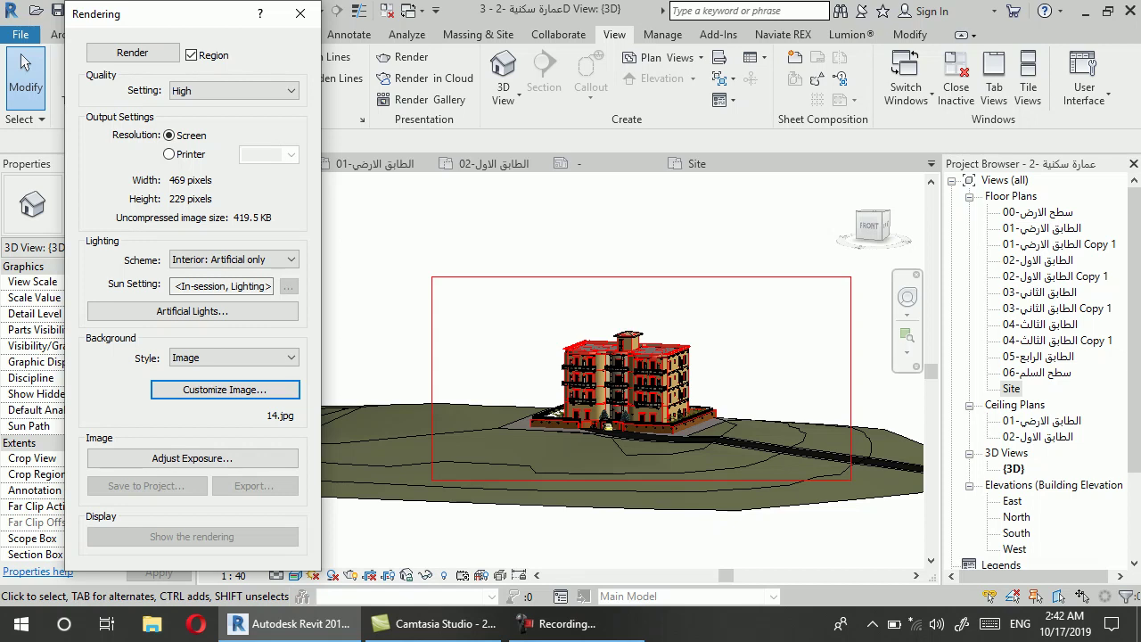
Set the render quality to Best
click(233, 90)
click(191, 142)
click(234, 90)
key(Return)
Preview the exterior lighting schemes, then keep Interior: Artificial only
key(Tab)
key(Tab)
key(alt+Down)
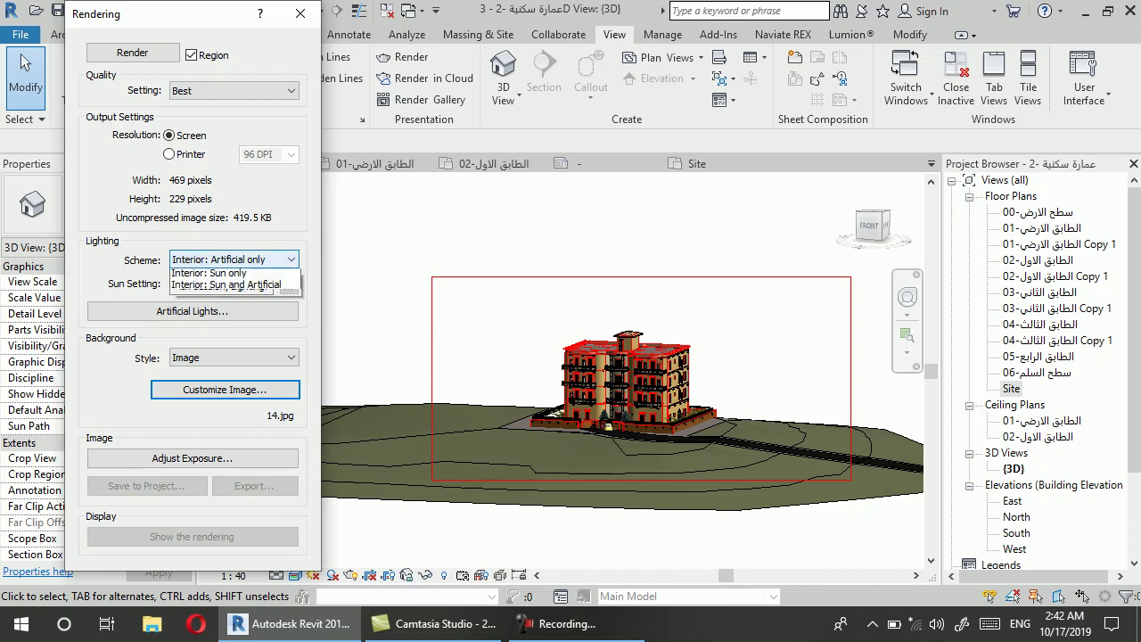
key(Home)
key(Down)
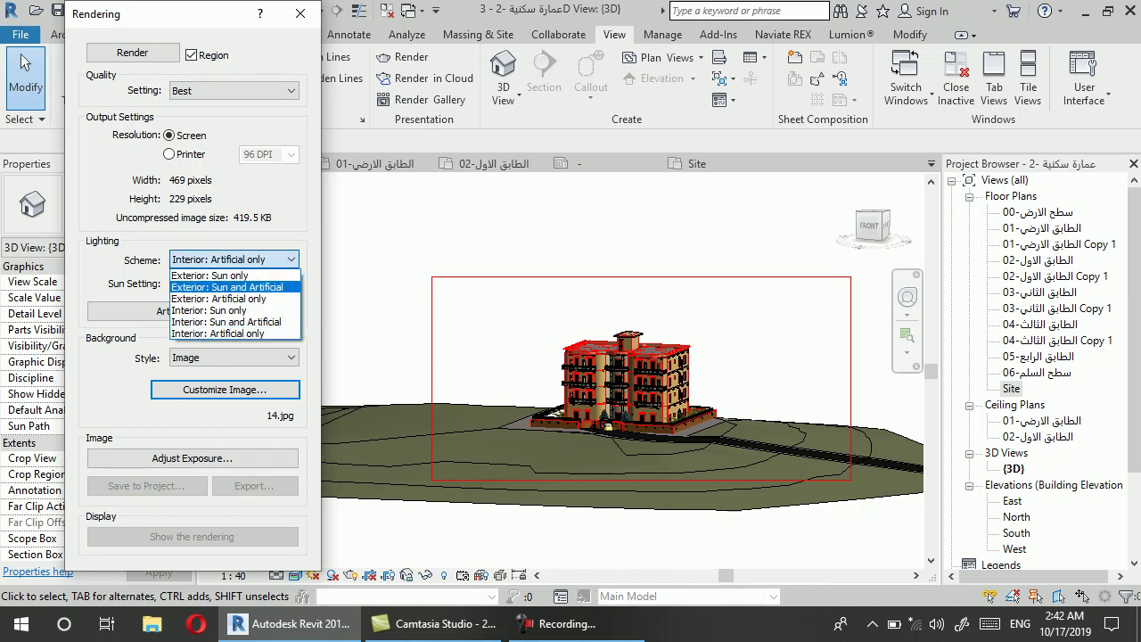
key(Up)
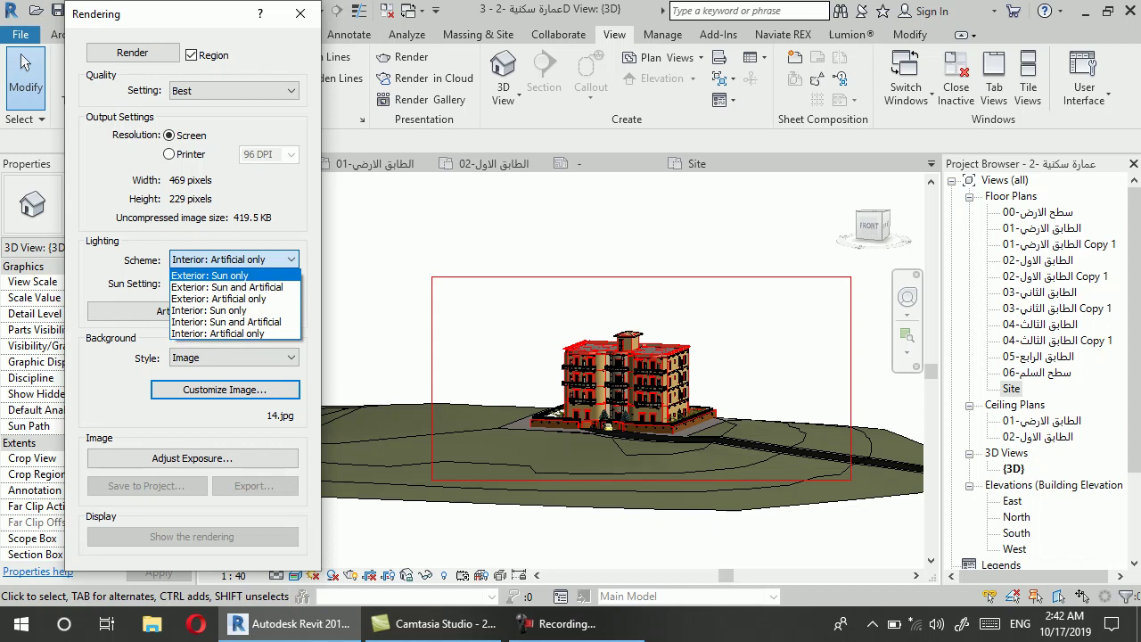
key(Down)
key(Down)
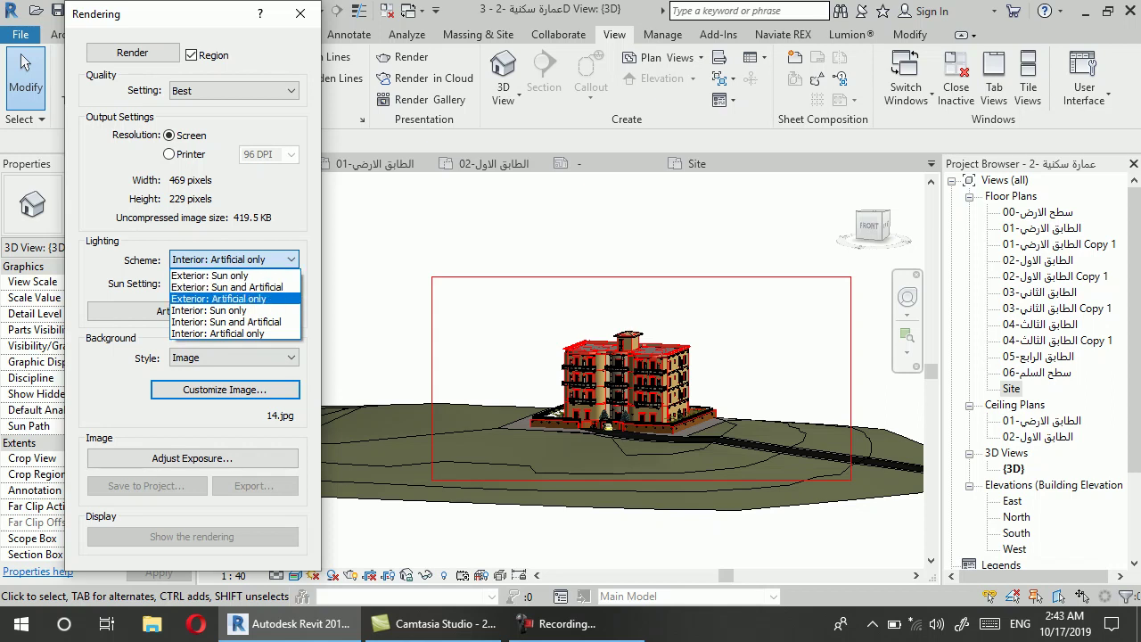
key(Down)
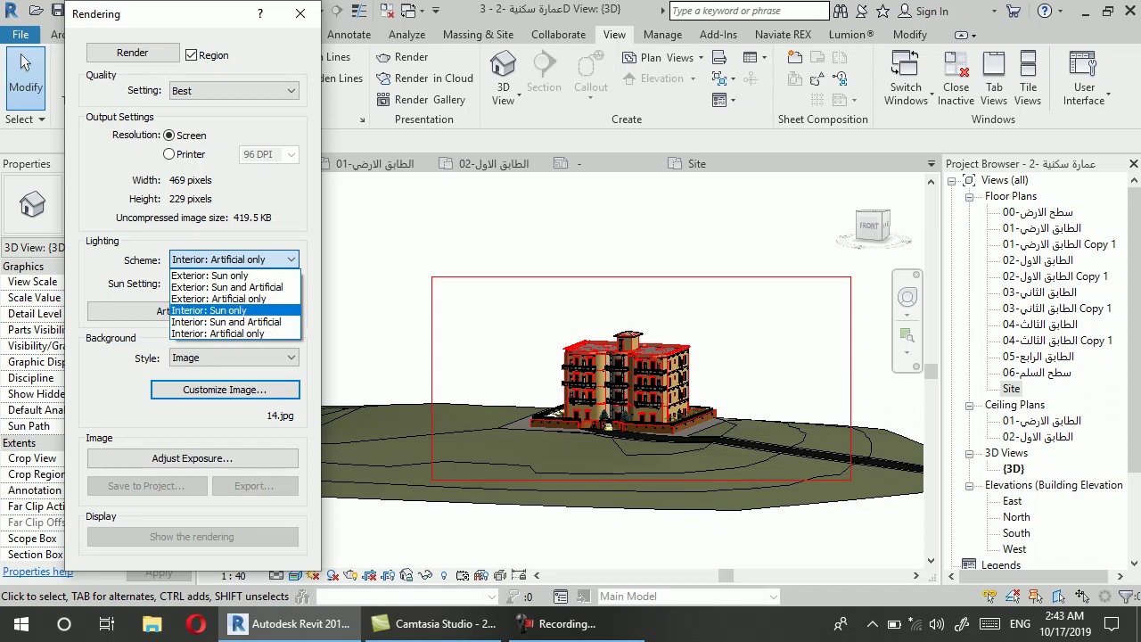
key(Down)
key(Down)
key(Return)
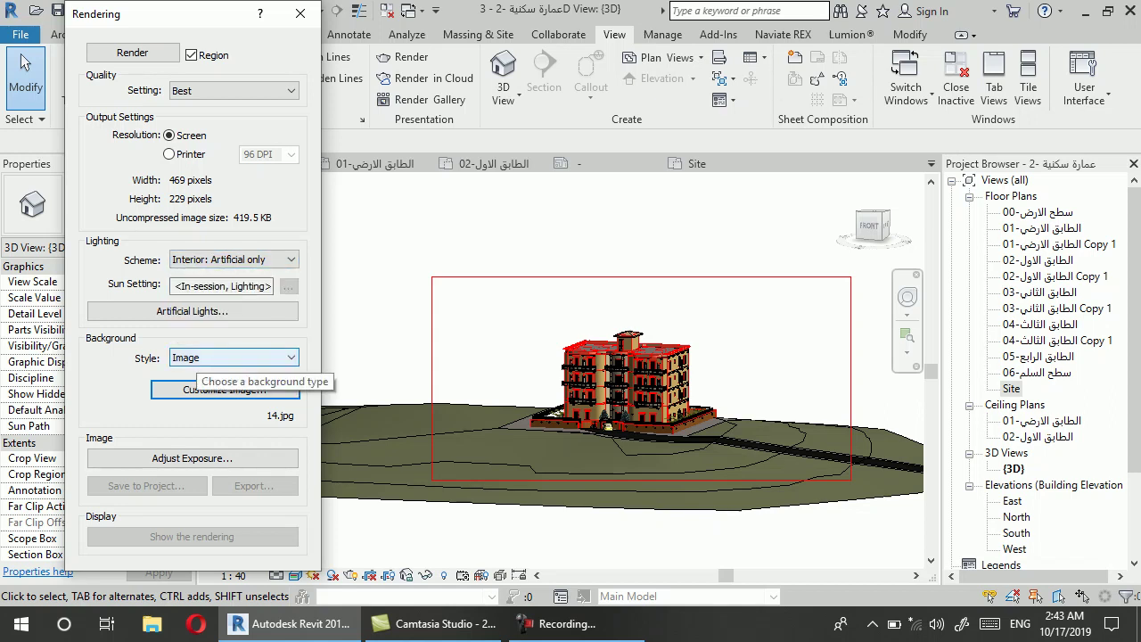
Lower the render quality from Best to Medium
click(214, 91)
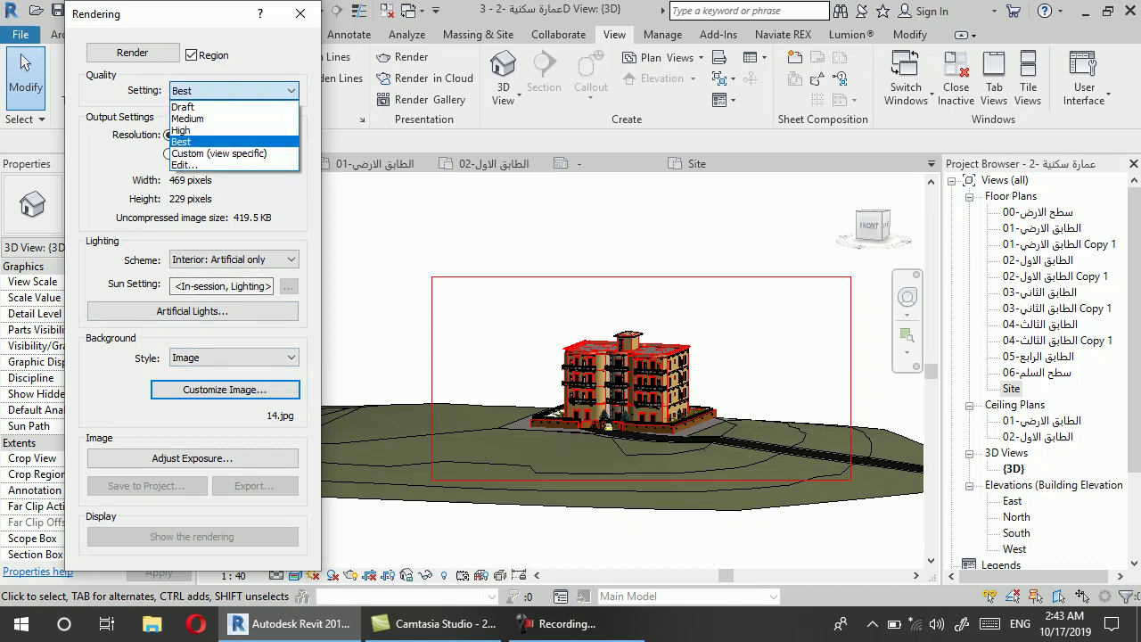
key(Up)
key(Up)
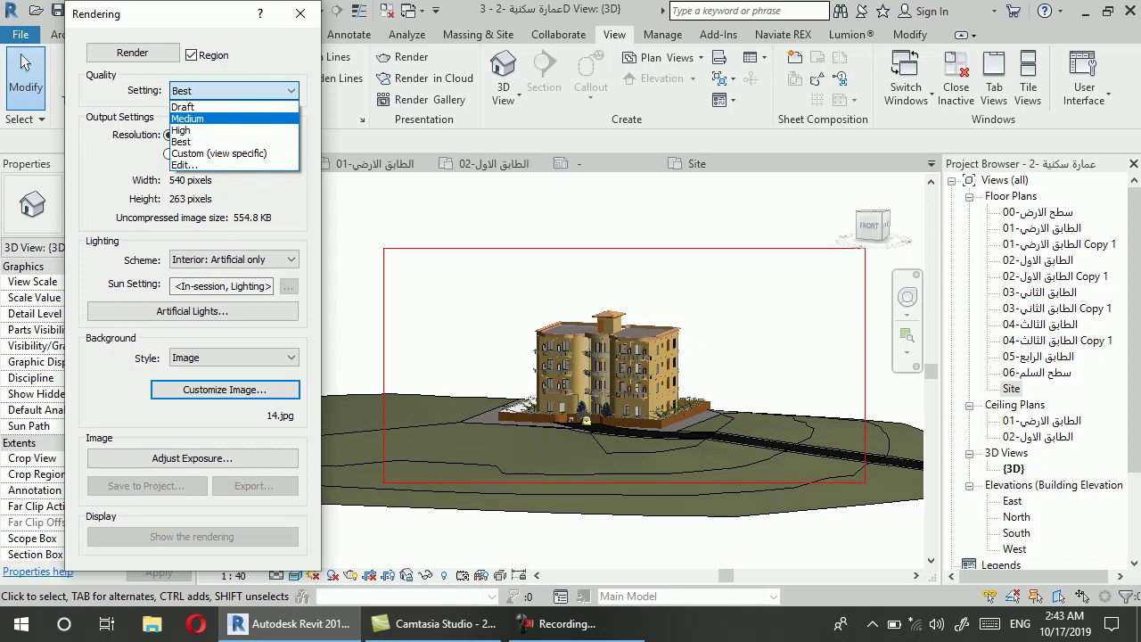
key(Return)
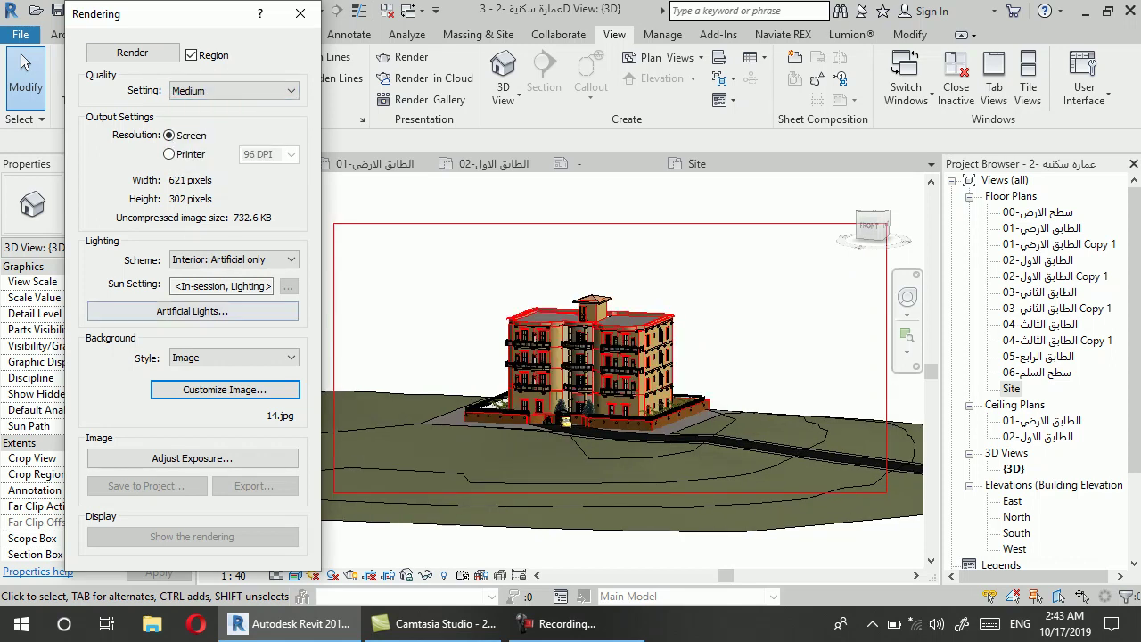
Run a Medium-quality region render of the night-lit building and inspect the result
click(132, 52)
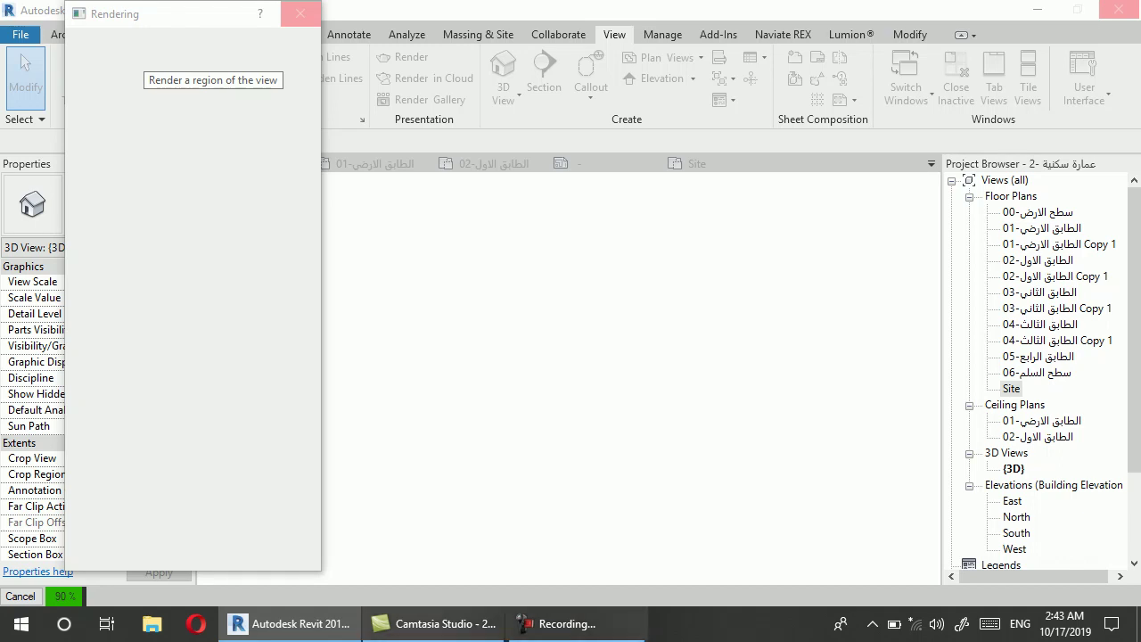
click(556, 623)
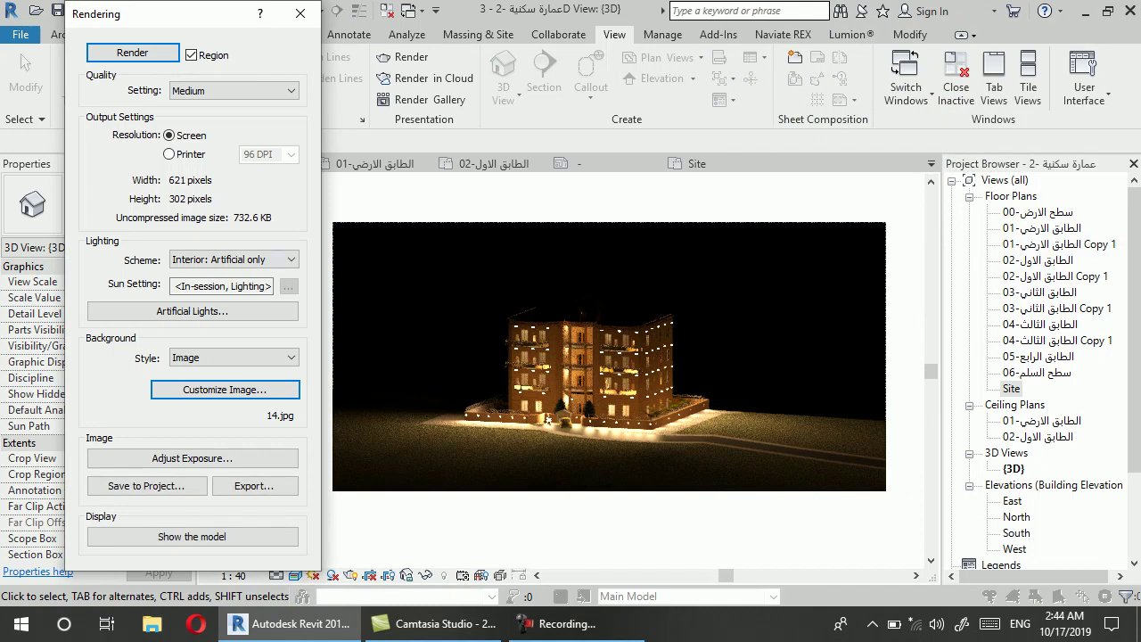
scroll(625, 333, up, 1)
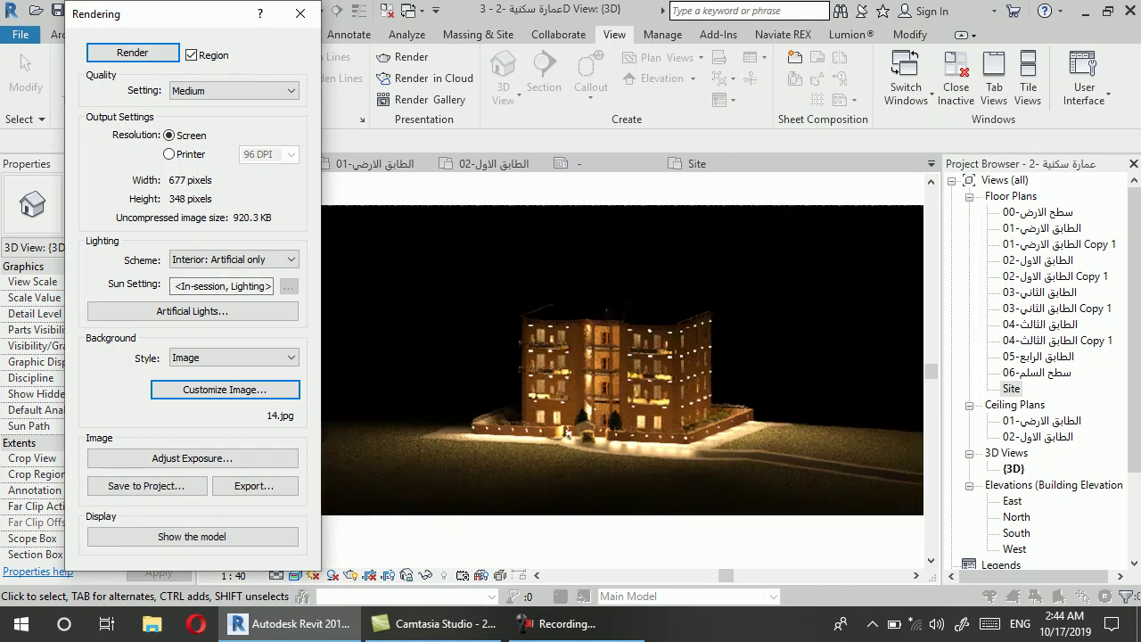
Set the render quality to Best and the lighting to Exterior: Sun only
scroll(606, 371, down, 1)
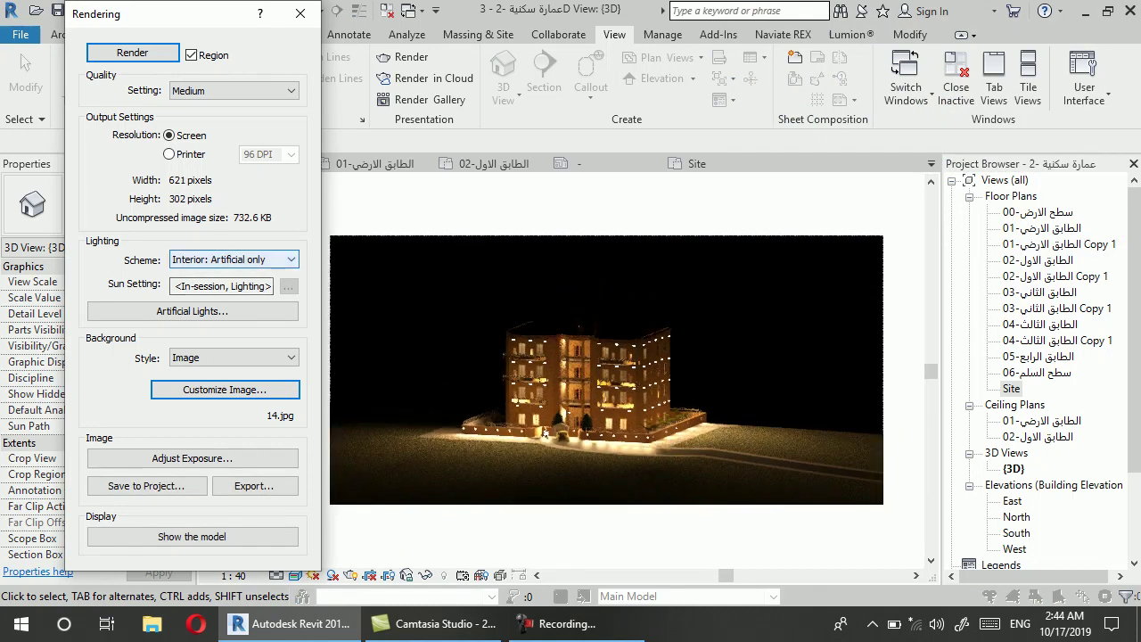
click(233, 90)
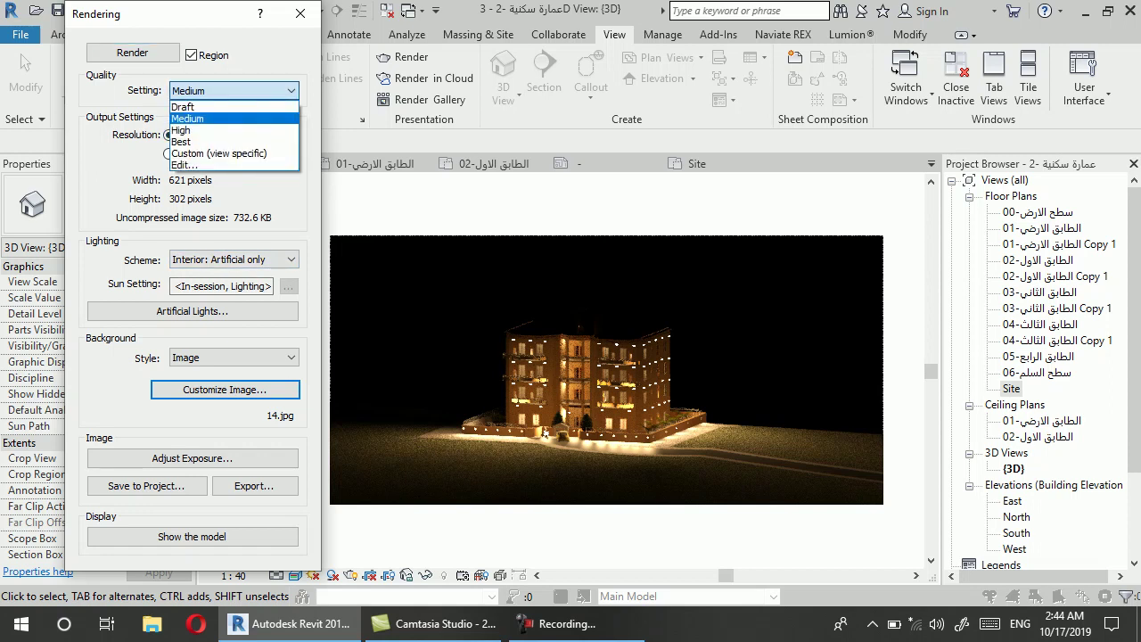
click(181, 140)
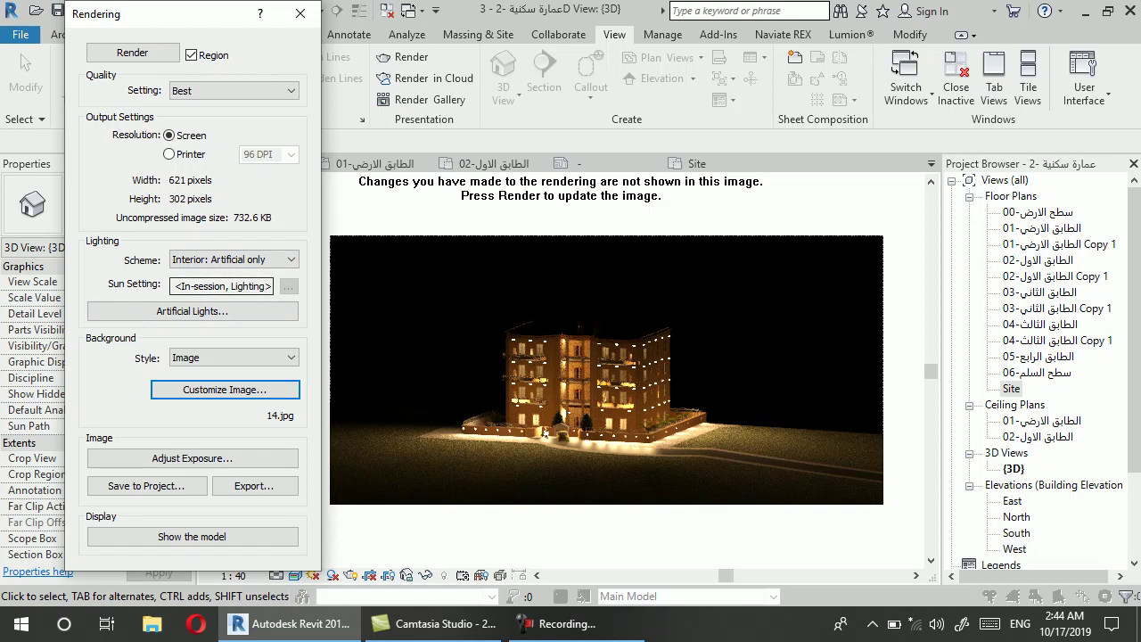
click(234, 260)
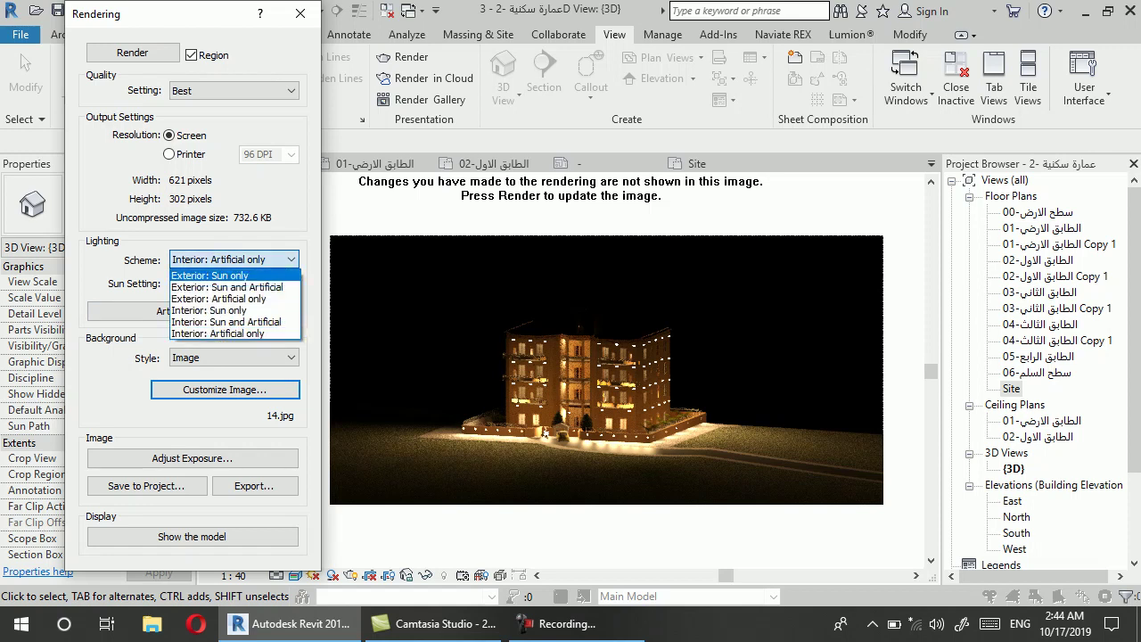
click(223, 275)
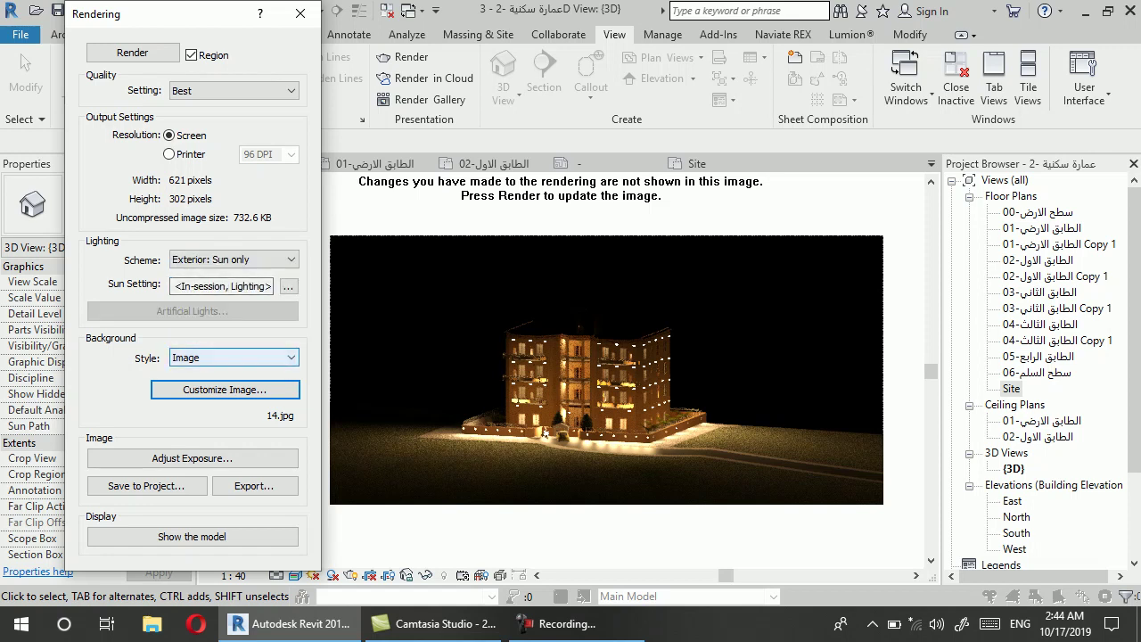
Choose 14.jpg from the اعدادات وسحاب folder on drive E as the background image
click(234, 357)
click(191, 443)
click(225, 389)
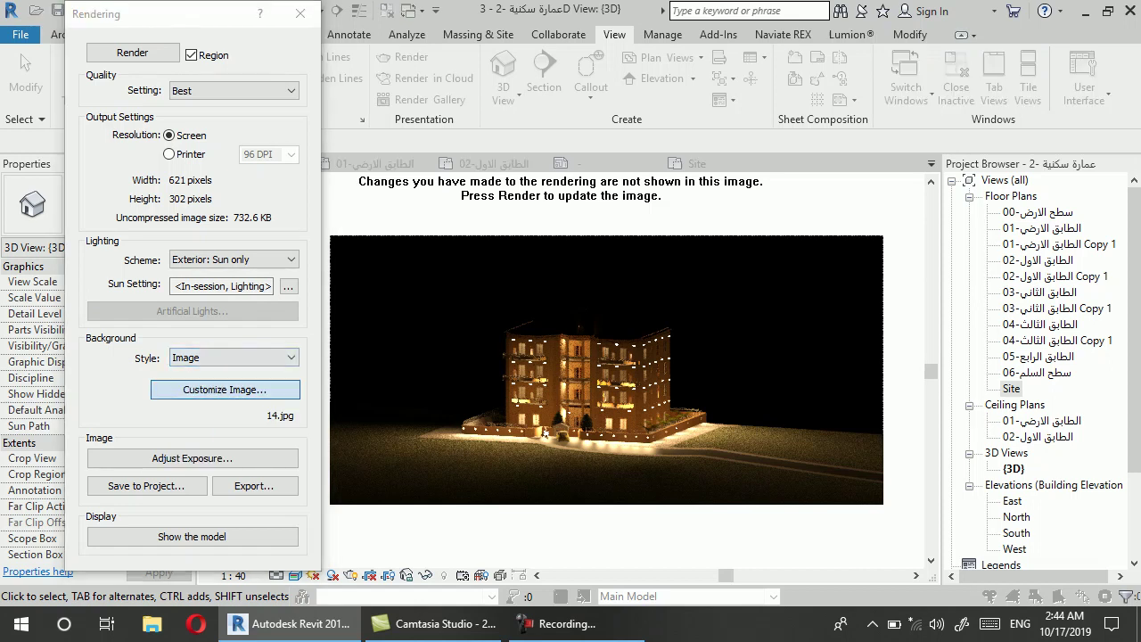
click(428, 163)
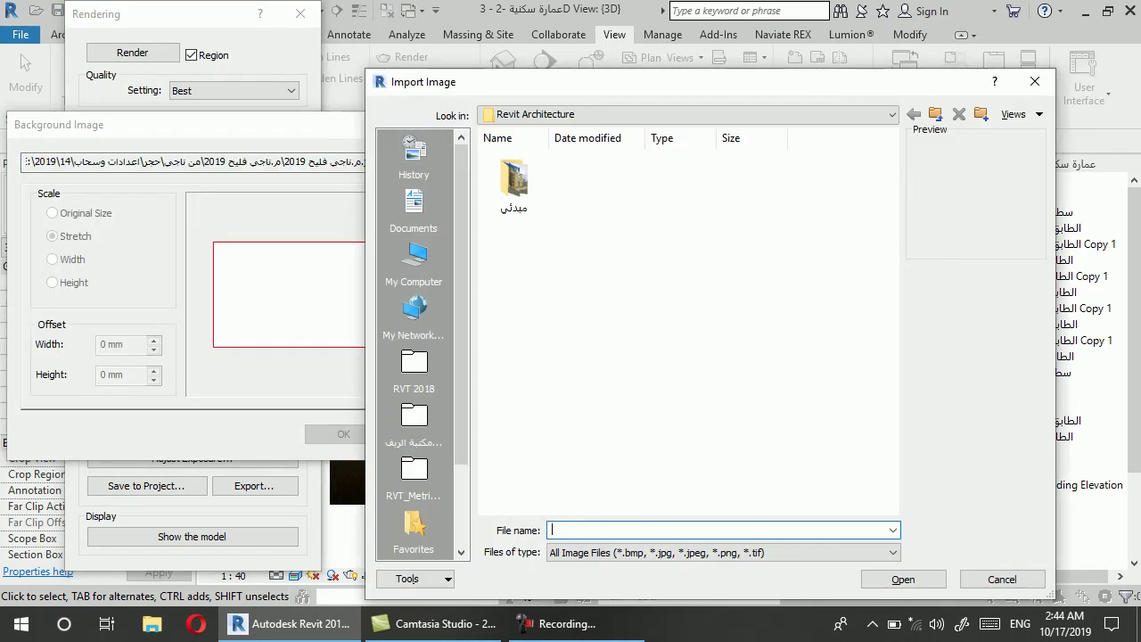
click(414, 260)
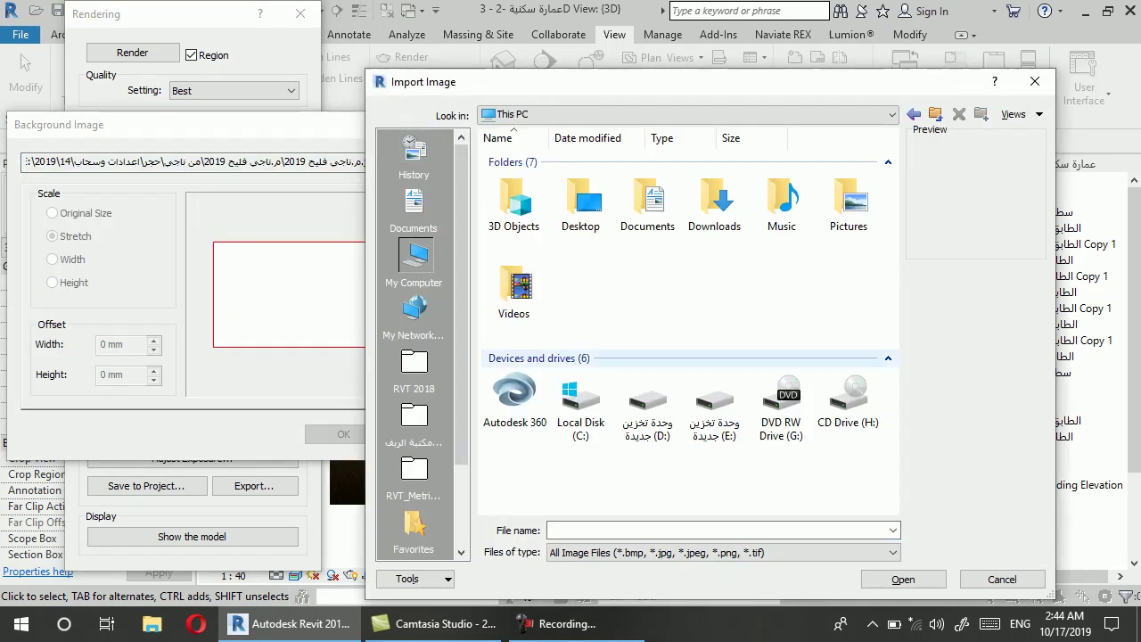
double_click(715, 405)
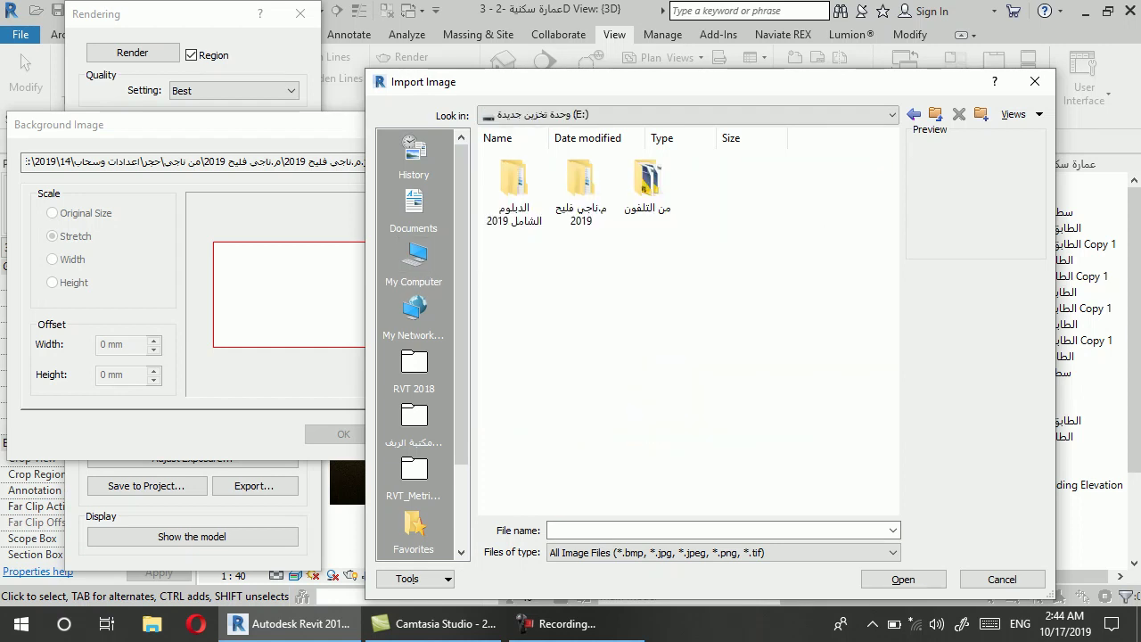
double_click(581, 192)
double_click(715, 187)
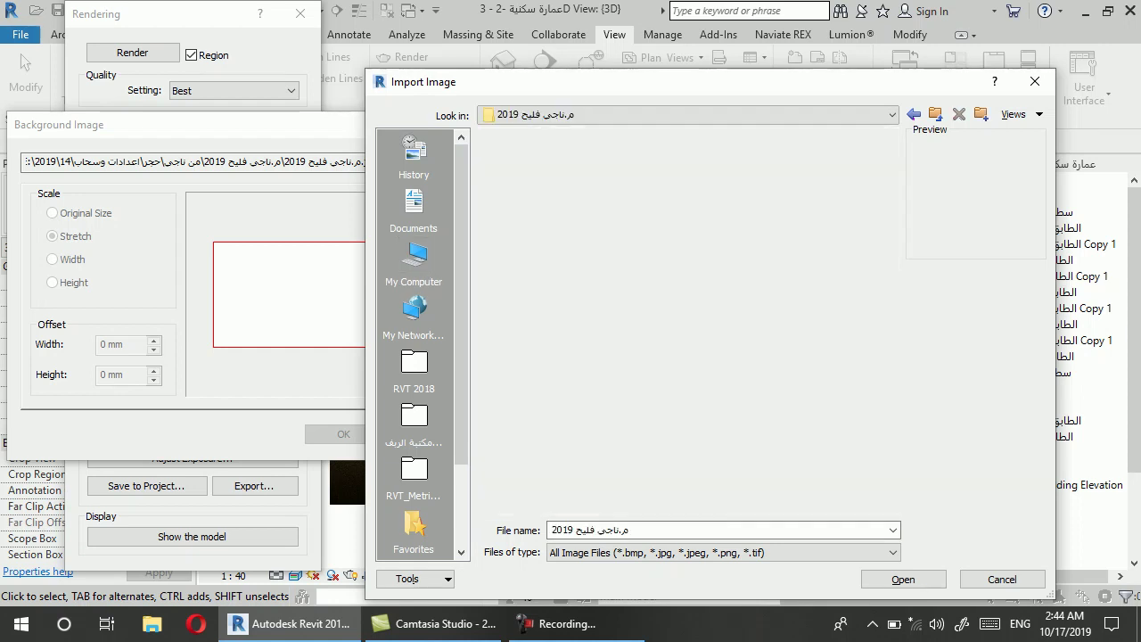
double_click(714, 182)
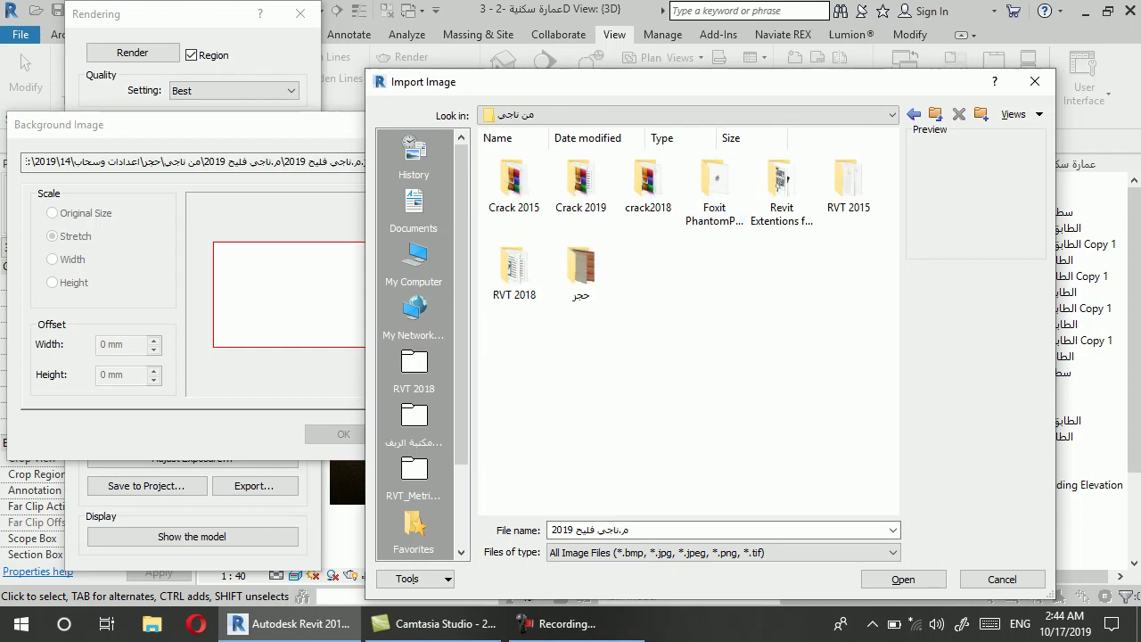
double_click(580, 268)
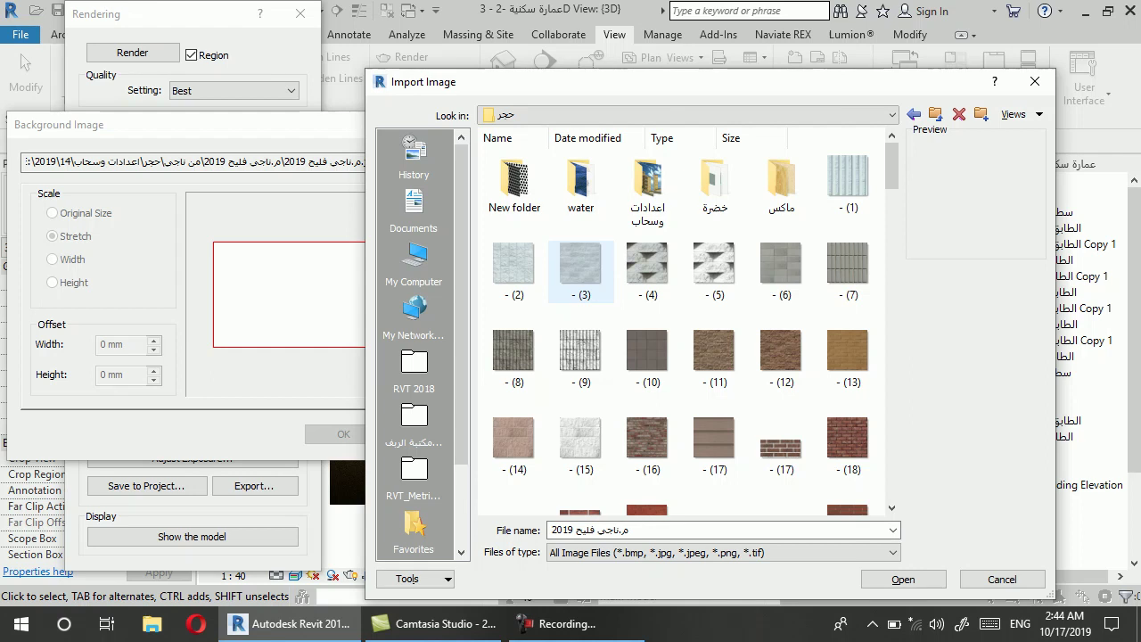
click(581, 267)
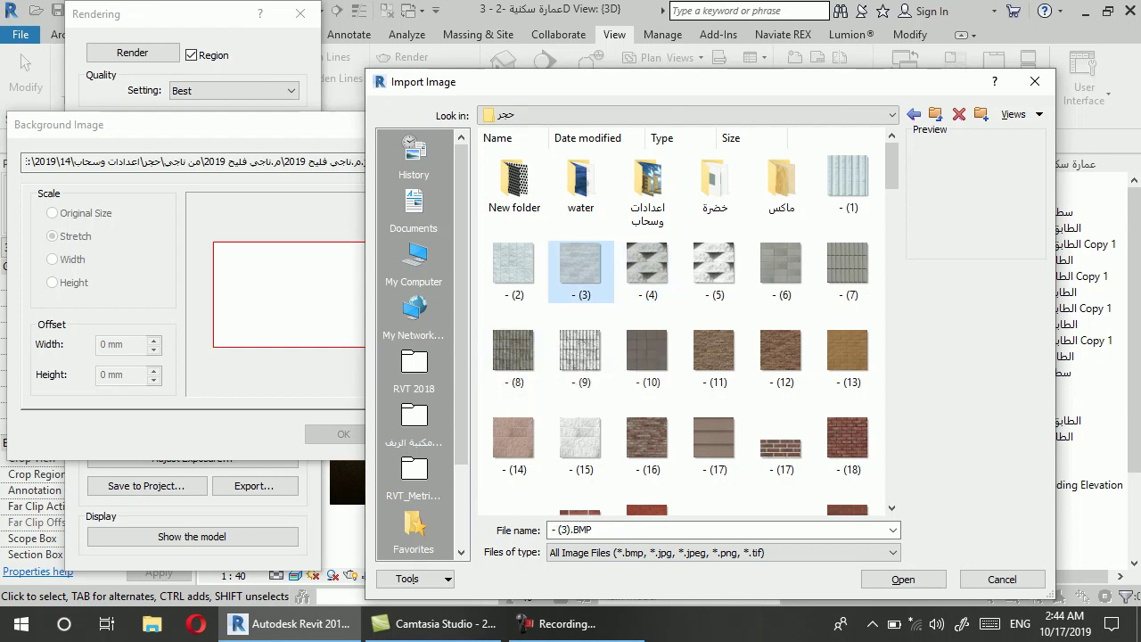
double_click(648, 188)
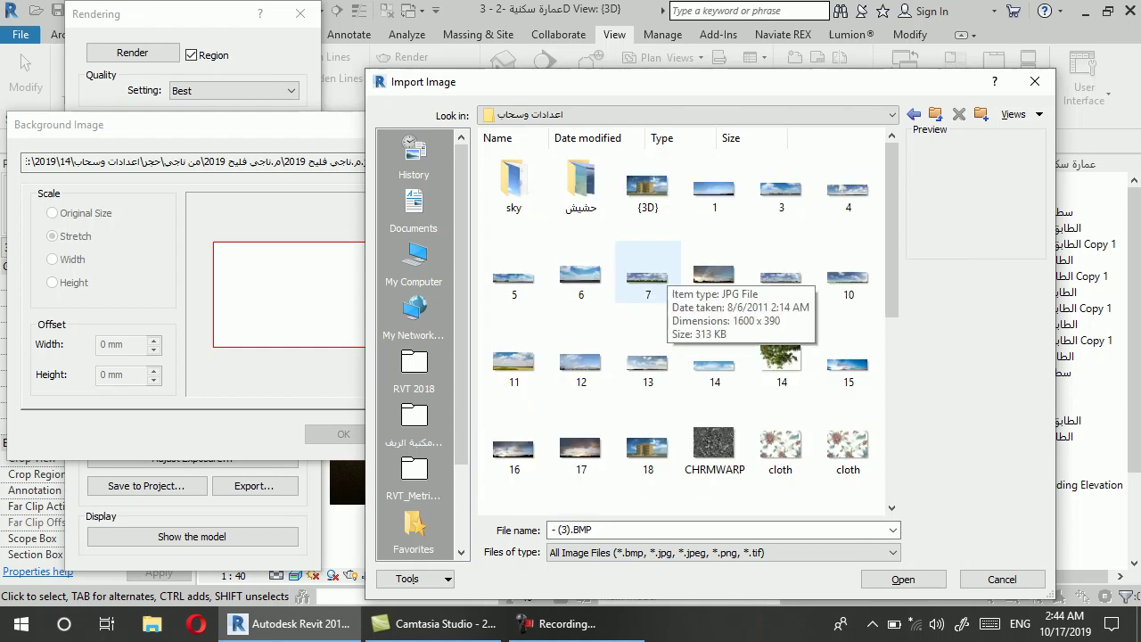
double_click(714, 362)
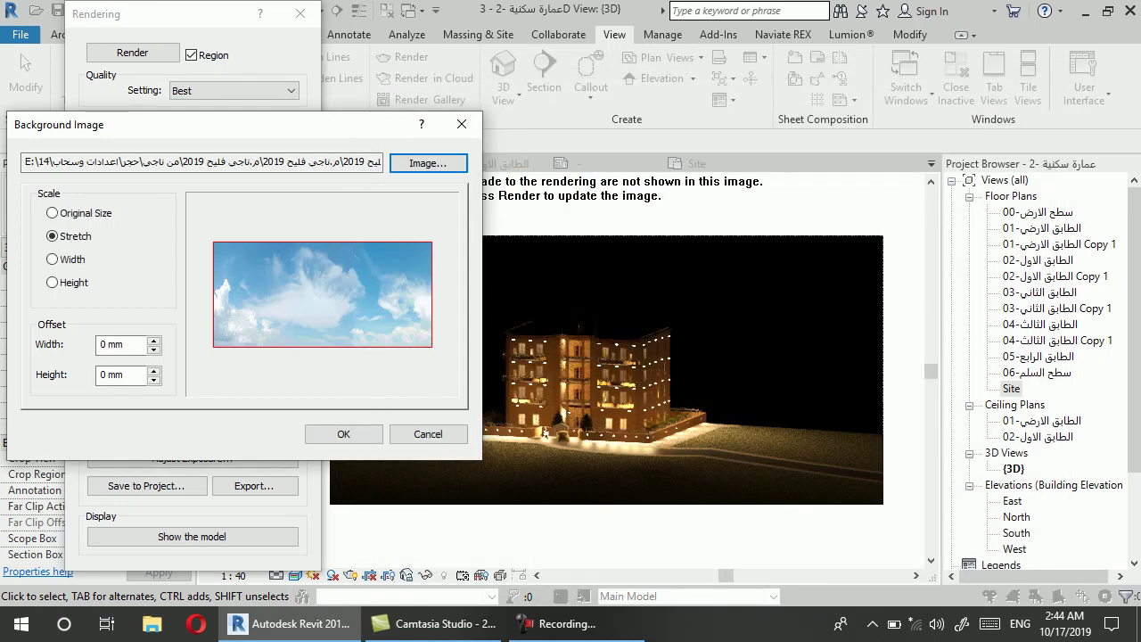
click(343, 433)
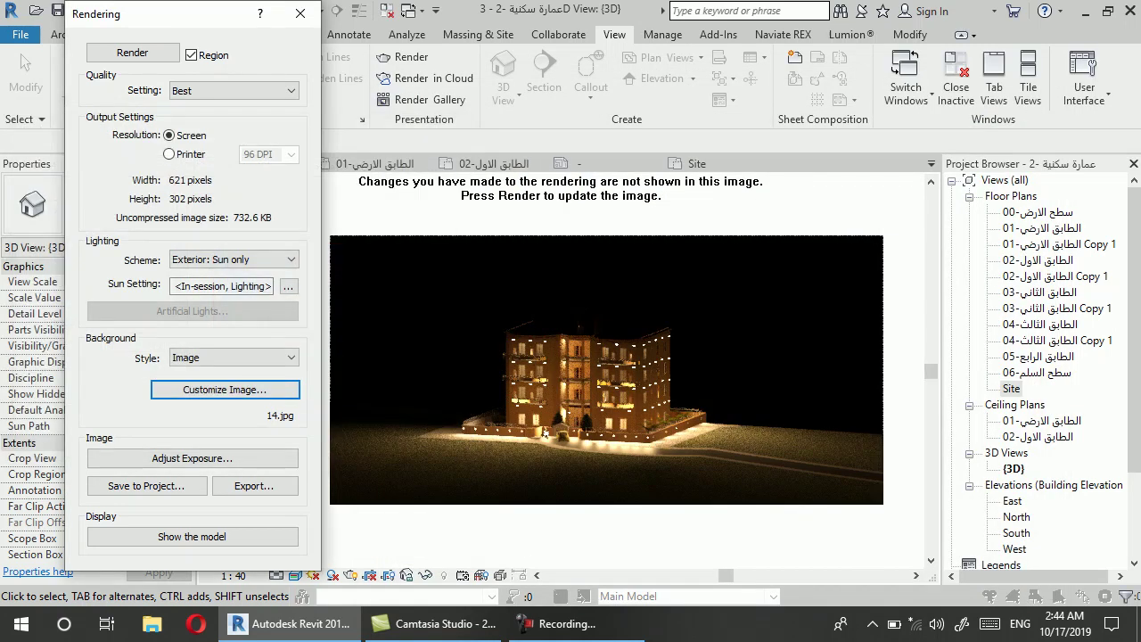
Render the sunlit building against the 14.jpg sky, briefly trying Printer resolution before returning to Screen
click(132, 52)
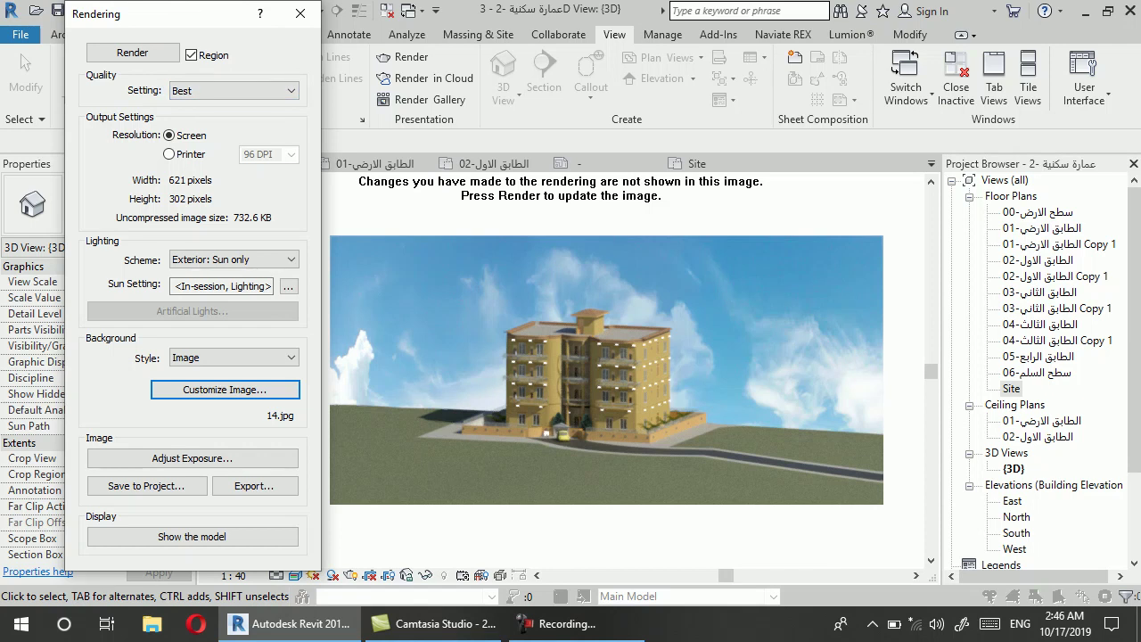
scroll(589, 357, up, 2)
scroll(588, 357, up, 1)
scroll(589, 357, down, 1)
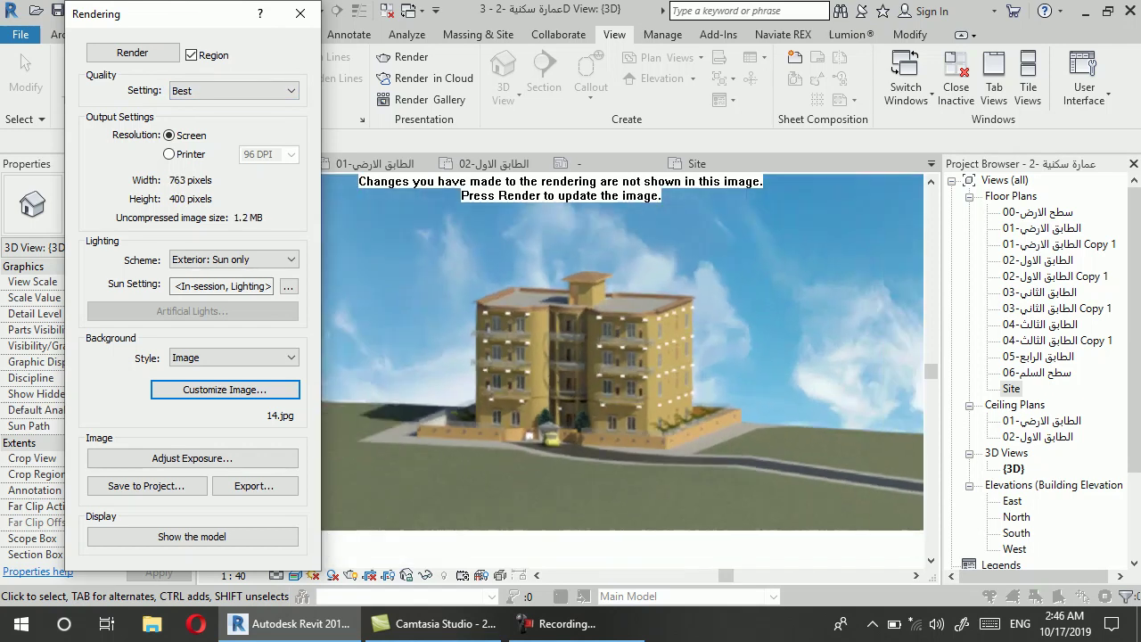
scroll(588, 356, down, 1)
scroll(623, 371, up, 1)
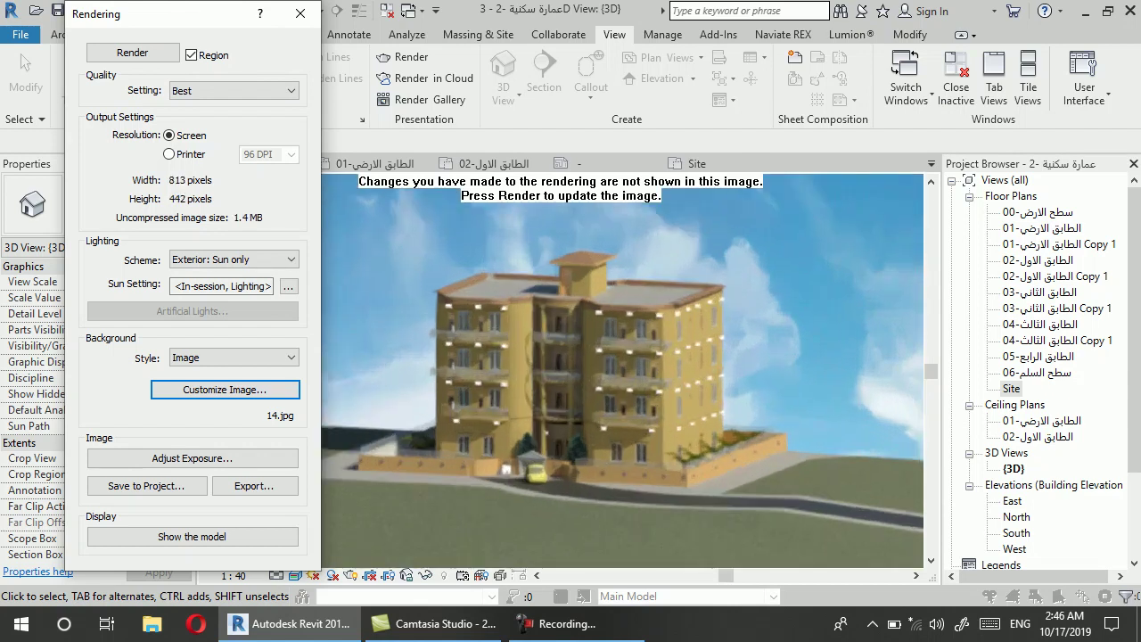
scroll(623, 371, up, 2)
scroll(623, 371, up, 2)
scroll(623, 371, up, 1)
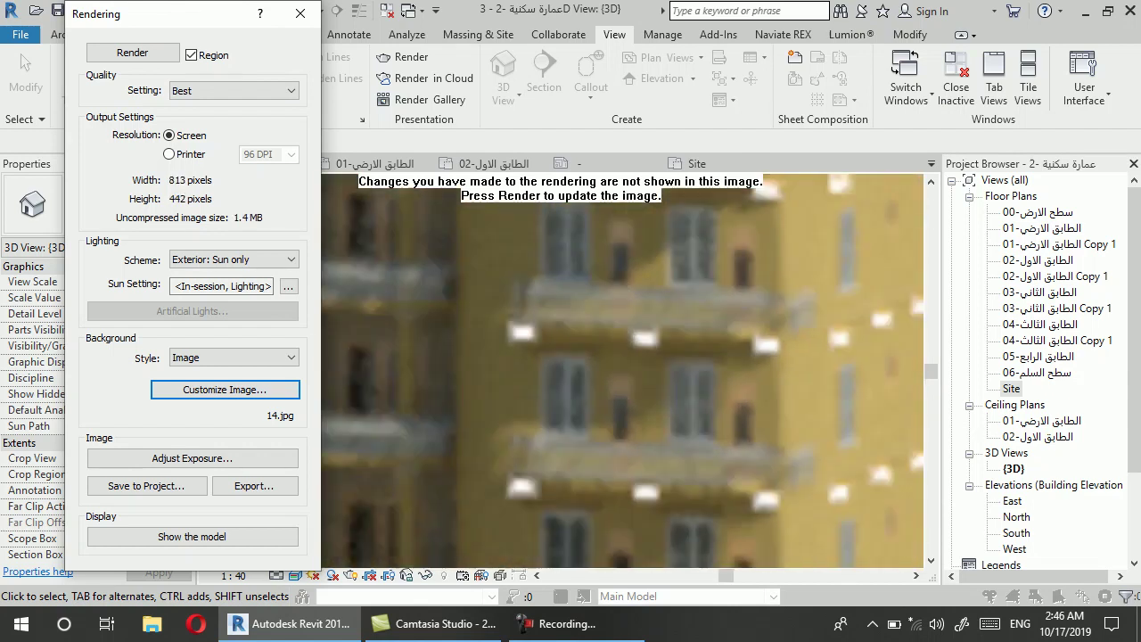
scroll(622, 371, up, 1)
scroll(623, 371, down, 1)
scroll(622, 371, down, 1)
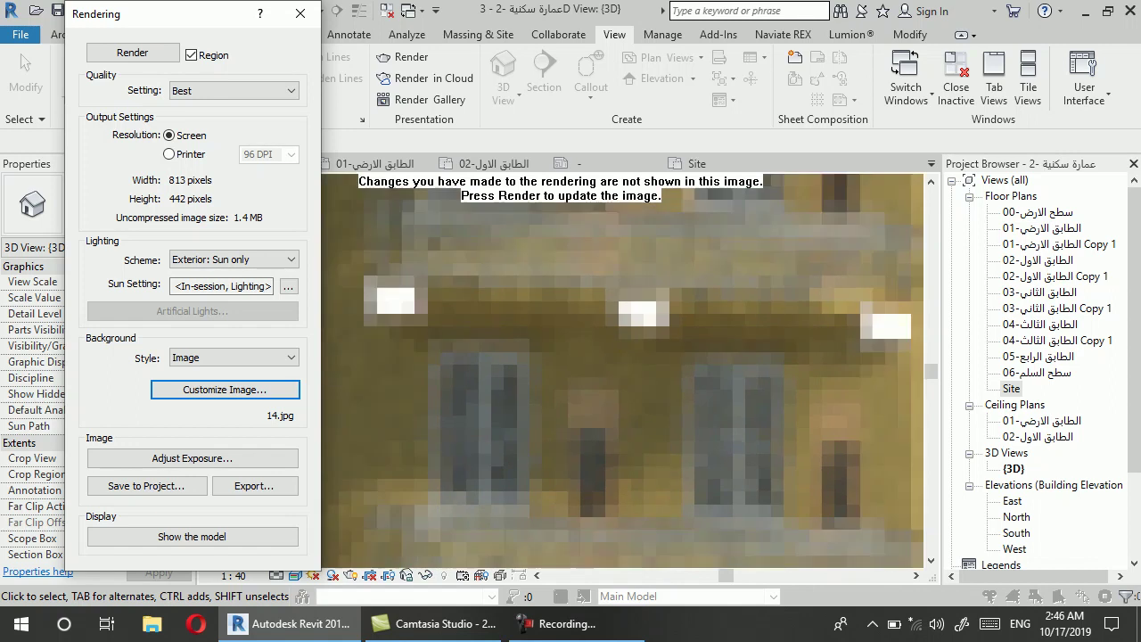
scroll(623, 371, down, 1)
scroll(622, 371, down, 1)
scroll(623, 371, down, 1)
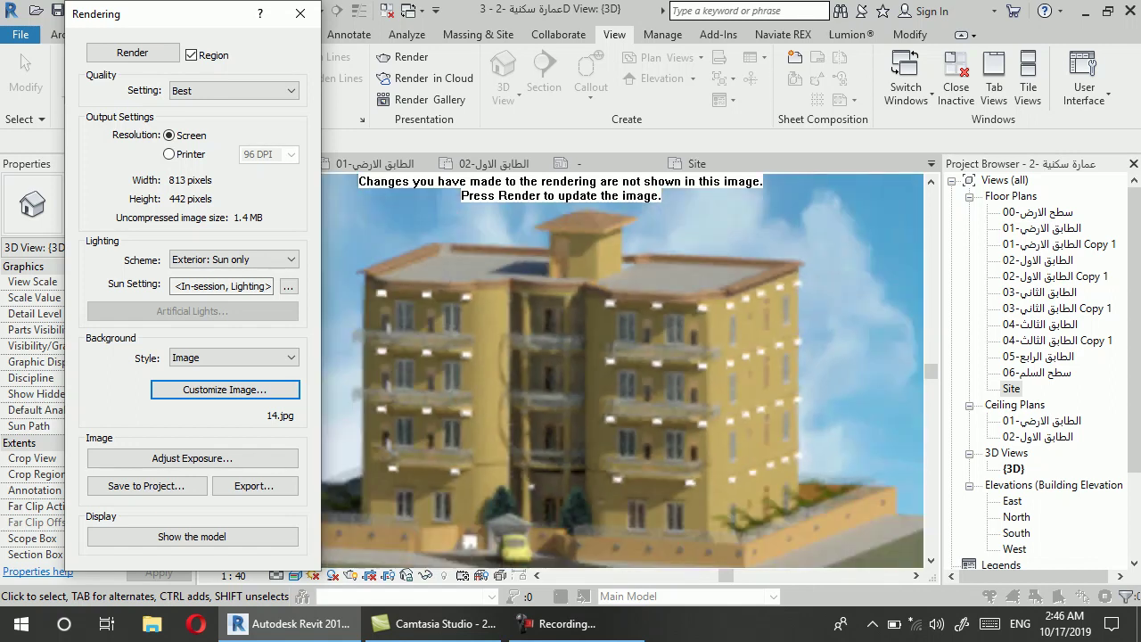
click(168, 154)
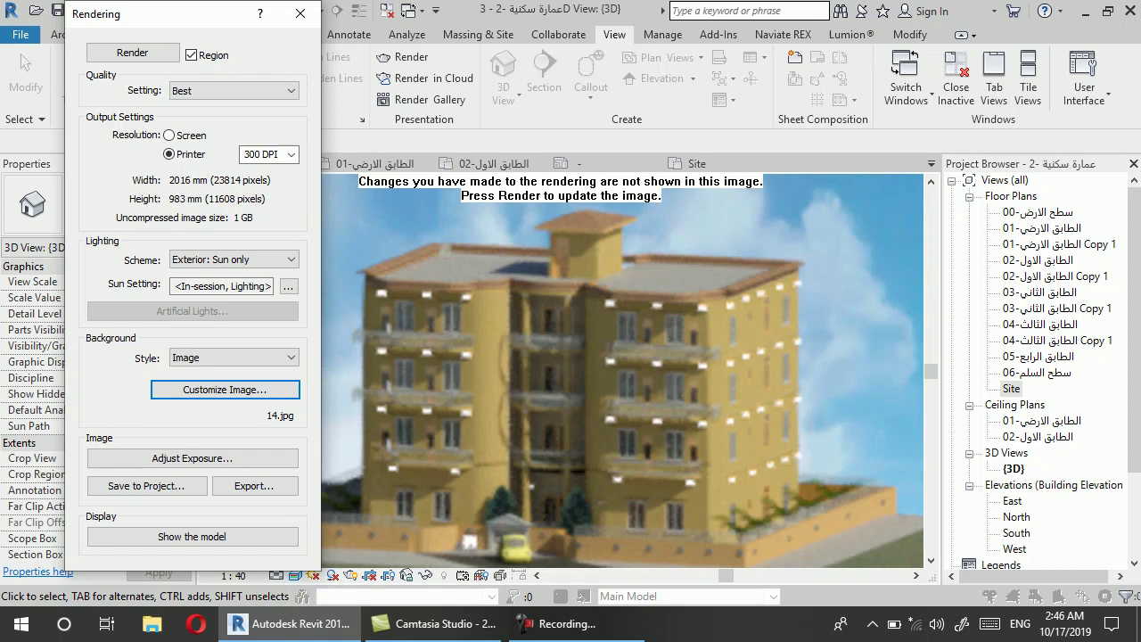
scroll(622, 372, down, 1)
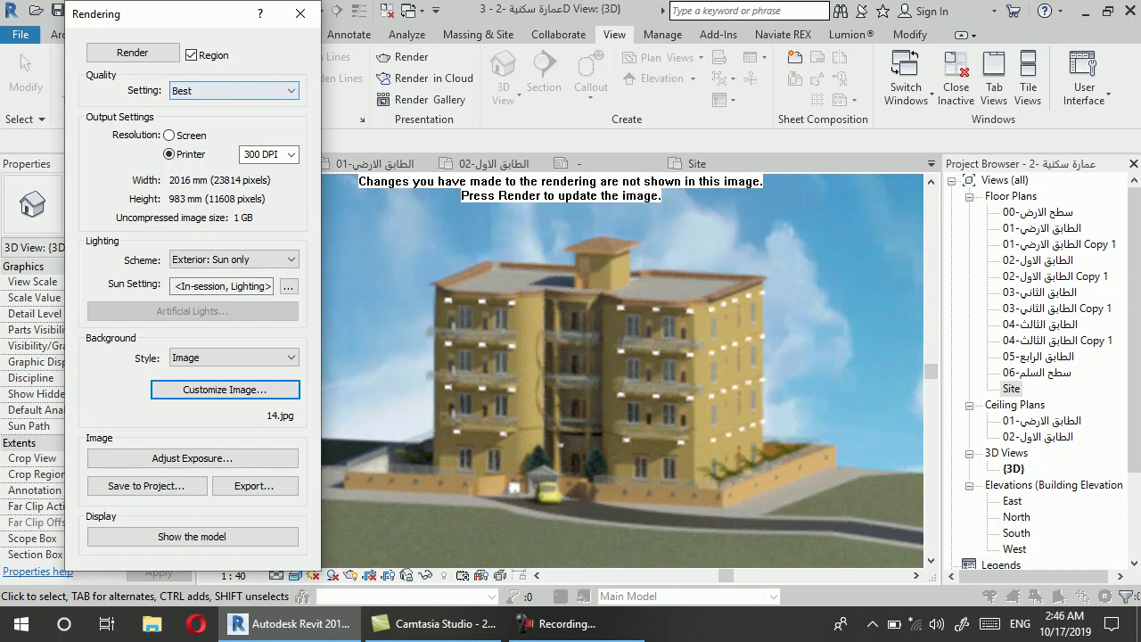
click(168, 135)
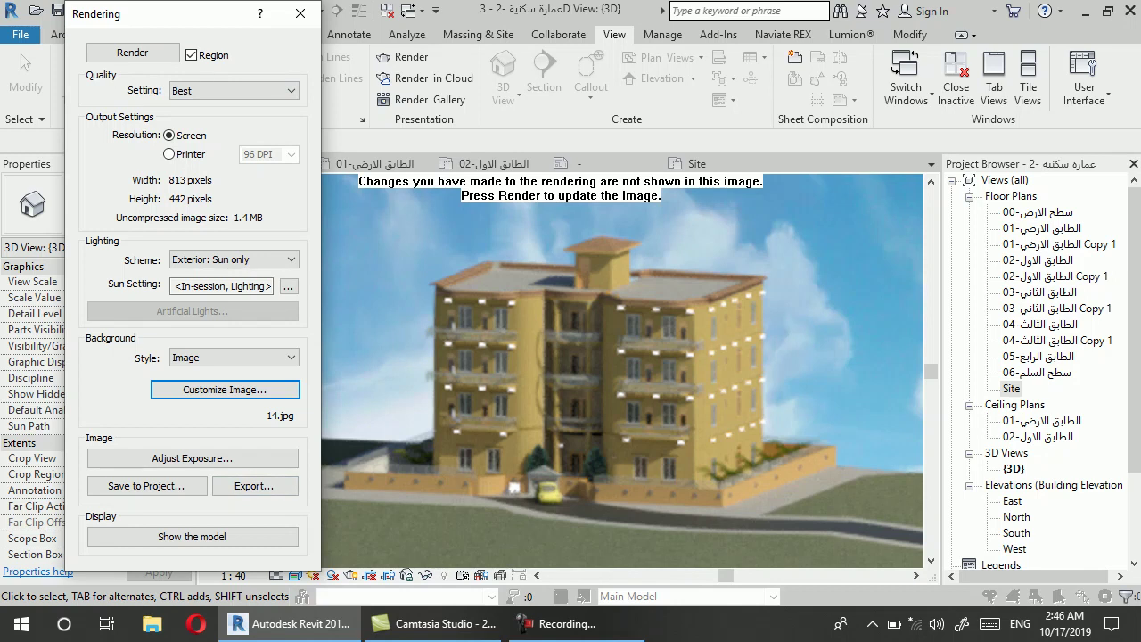
Browse an export to E:\الدبلوم الشامل 2019\Revit Architecture, then cancel without exporting
click(254, 486)
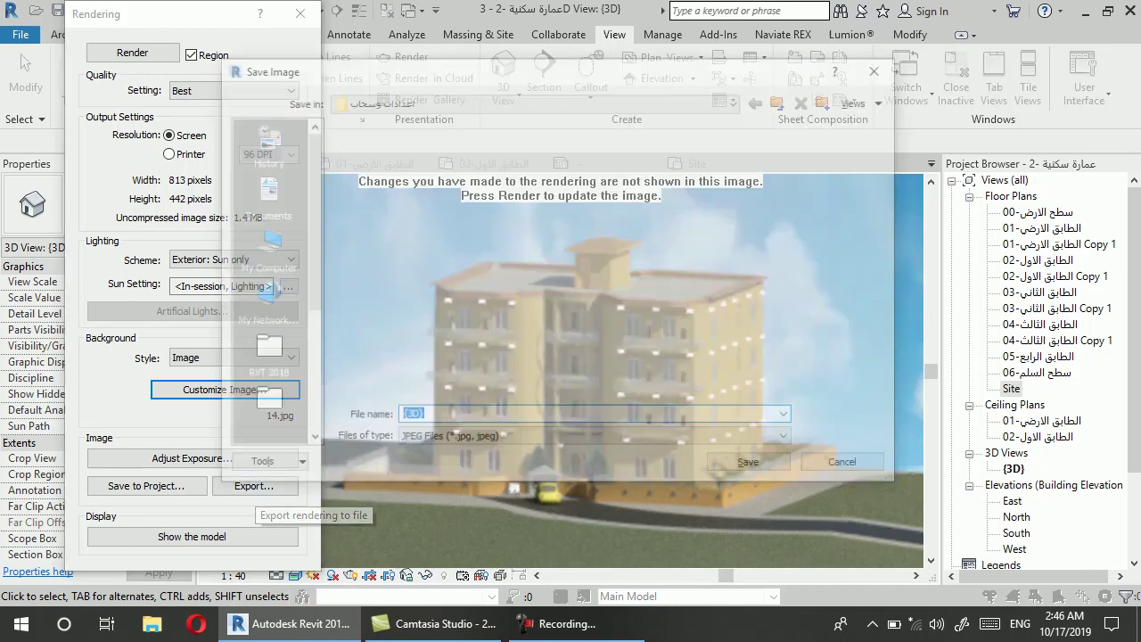
click(263, 242)
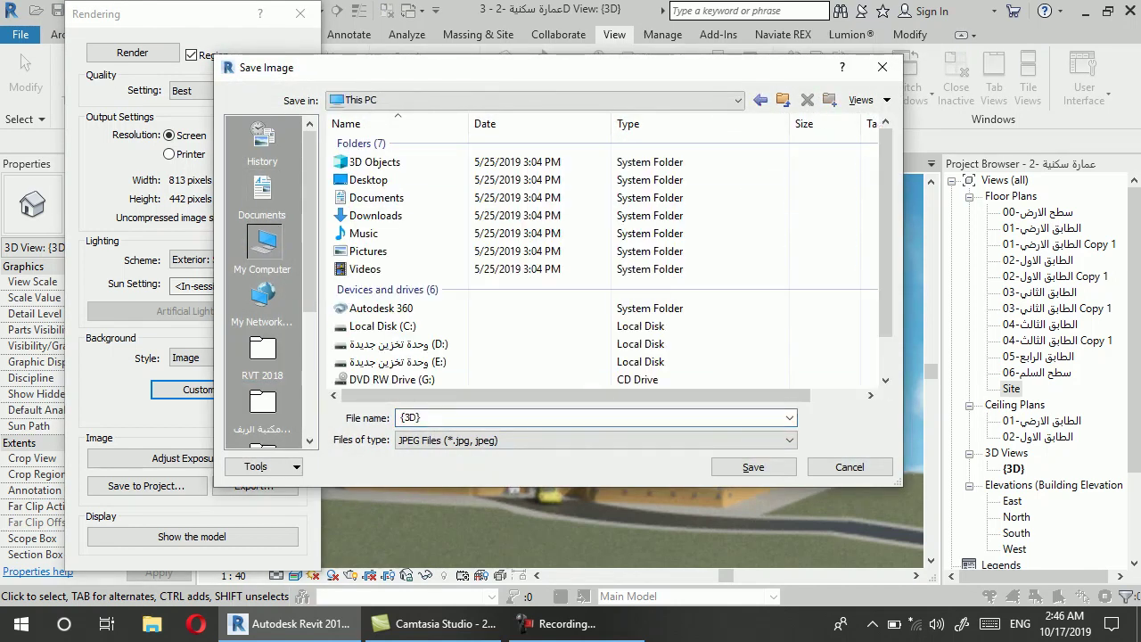
double_click(392, 361)
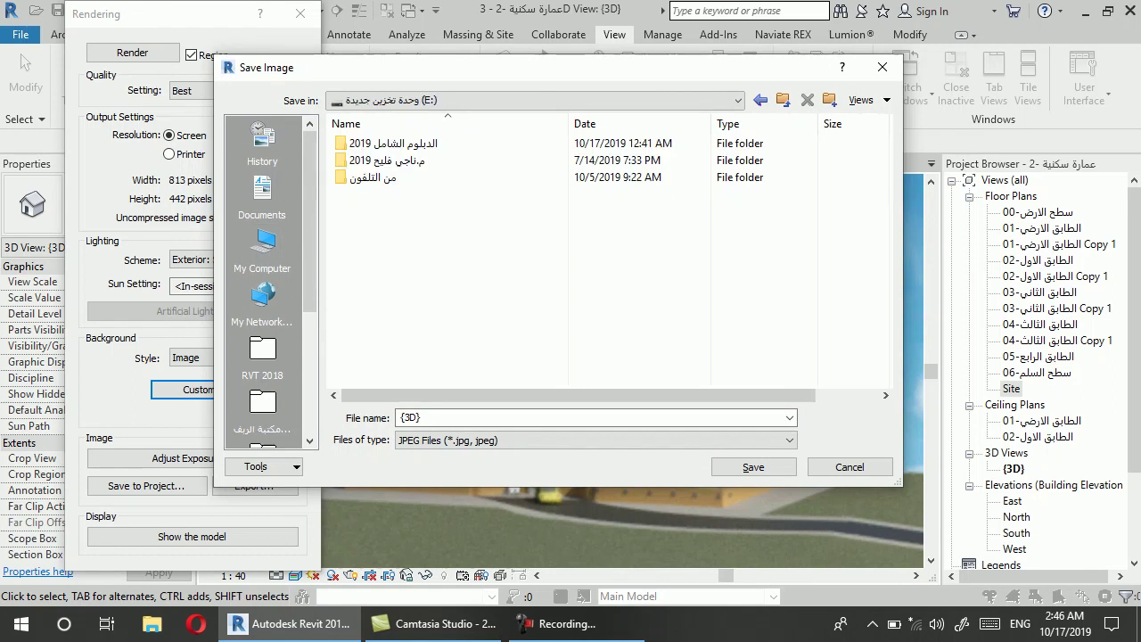
double_click(392, 143)
double_click(393, 194)
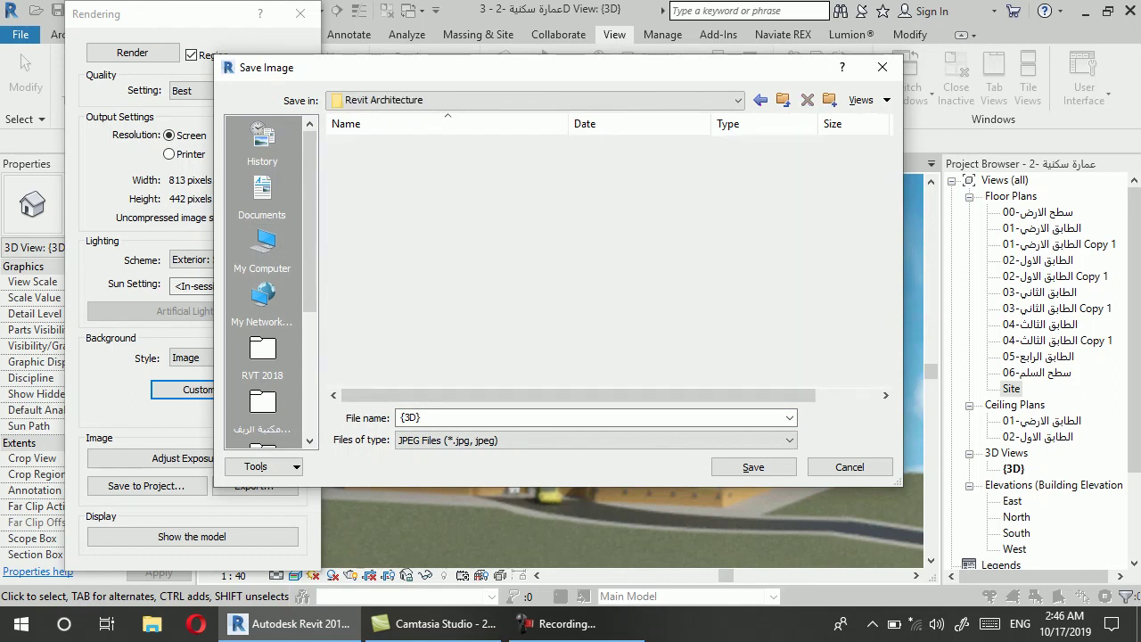
key(Return)
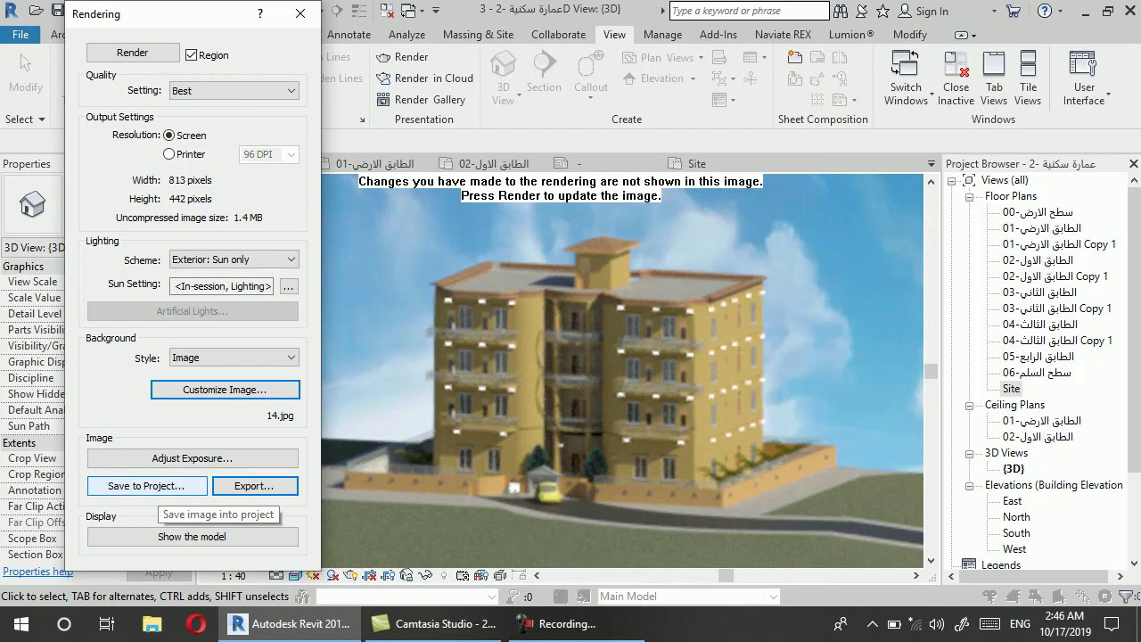
Save the rendered image to the project's Renderings as -3D-_1
click(152, 487)
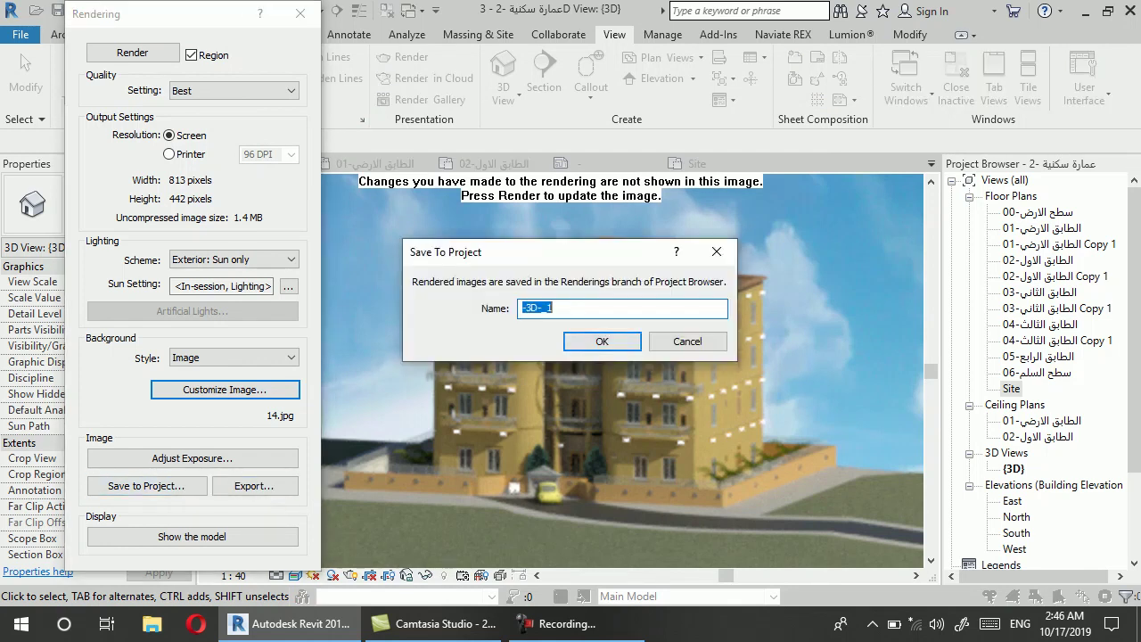
click(599, 342)
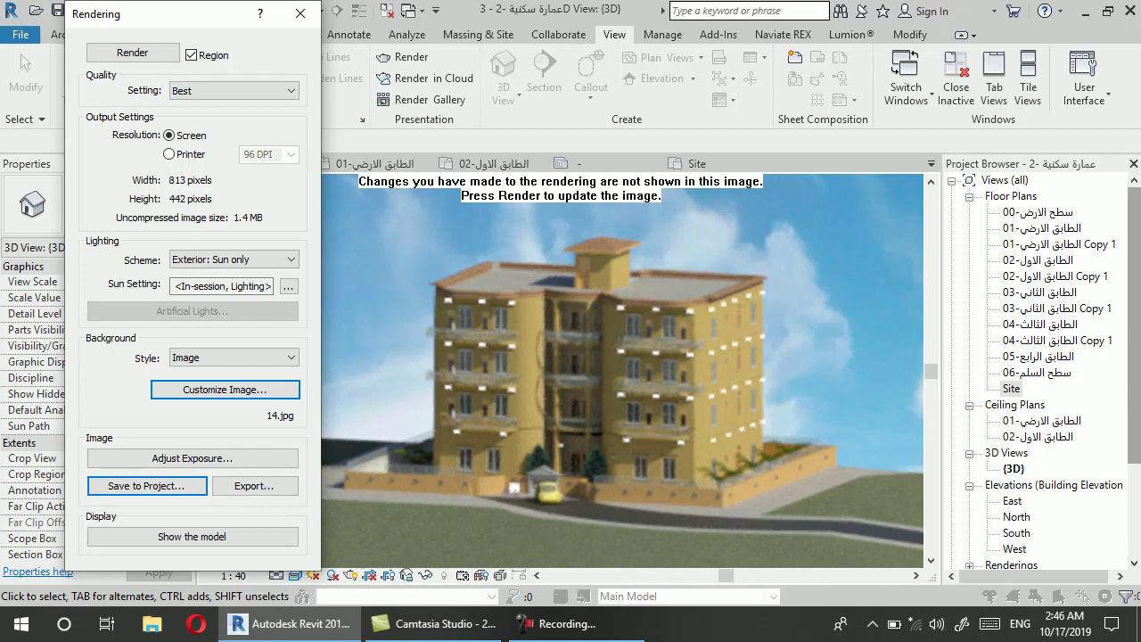
scroll(1035, 357, down, 2)
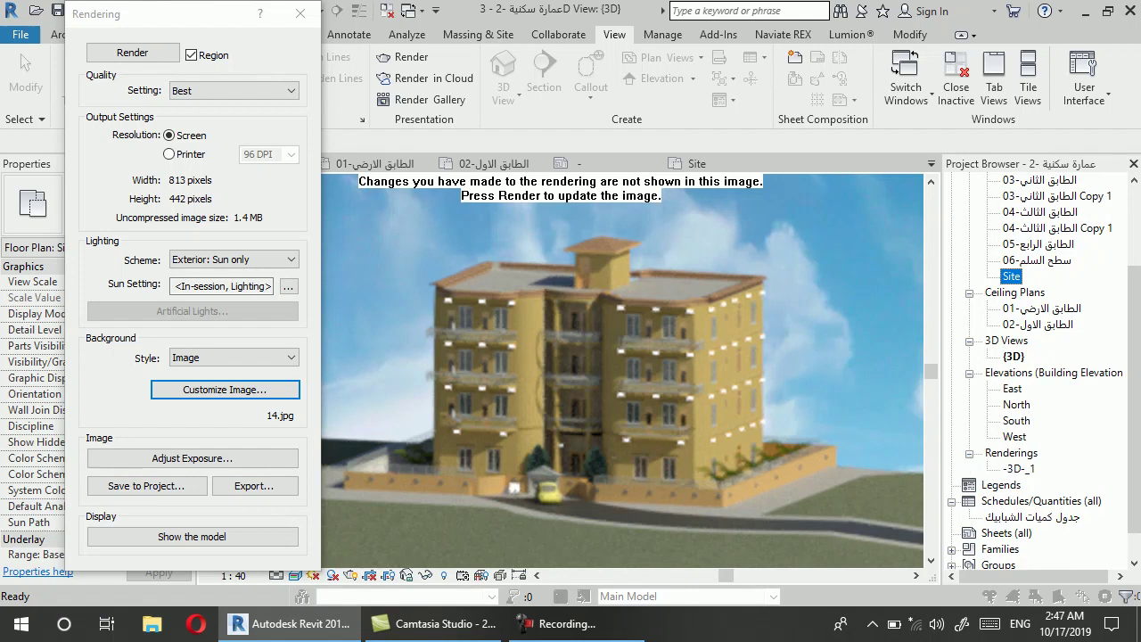
scroll(594, 391, down, 1)
scroll(594, 390, down, 1)
scroll(593, 391, down, 1)
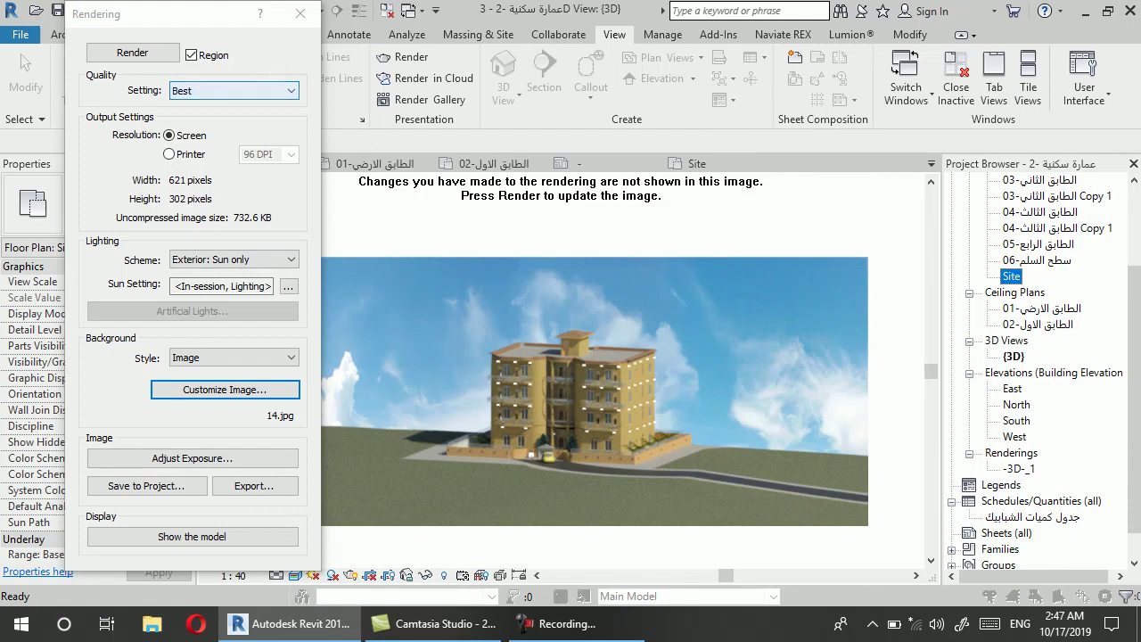
Switch the lighting scheme to Exterior: Artificial only
click(234, 259)
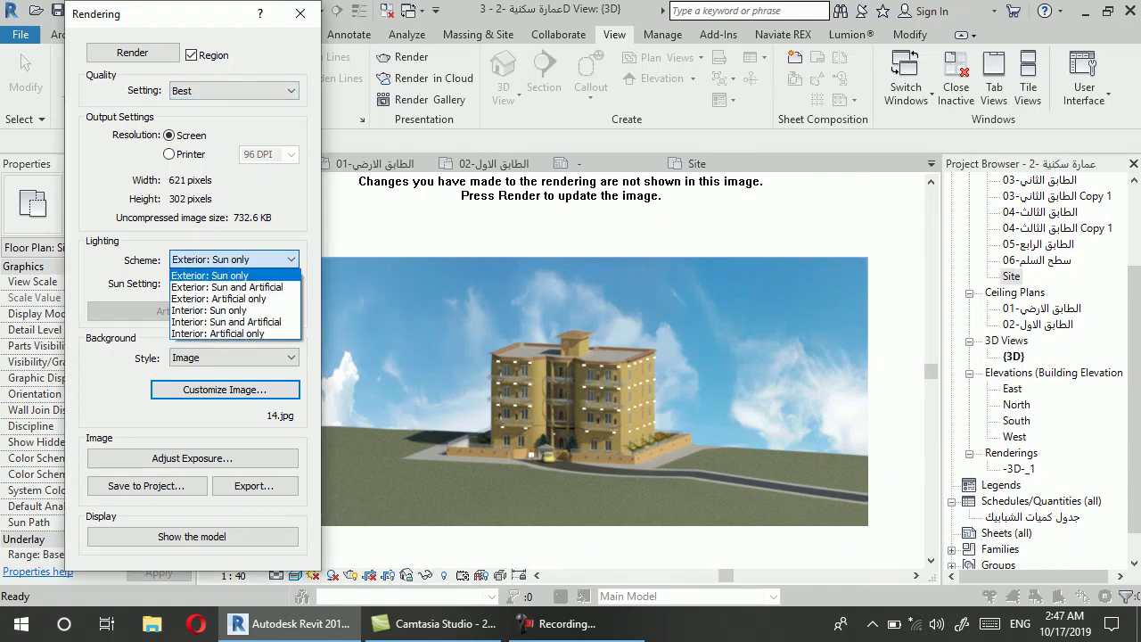
key(Down)
key(Down)
key(Down)
key(Down)
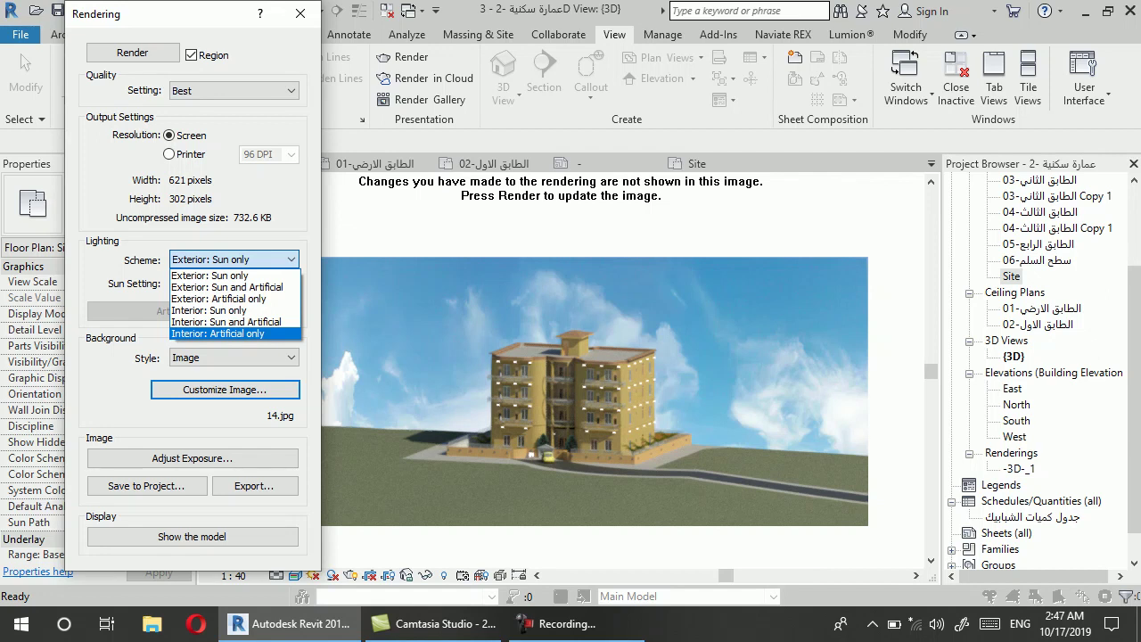
key(Up)
key(Up)
key(Up)
key(Return)
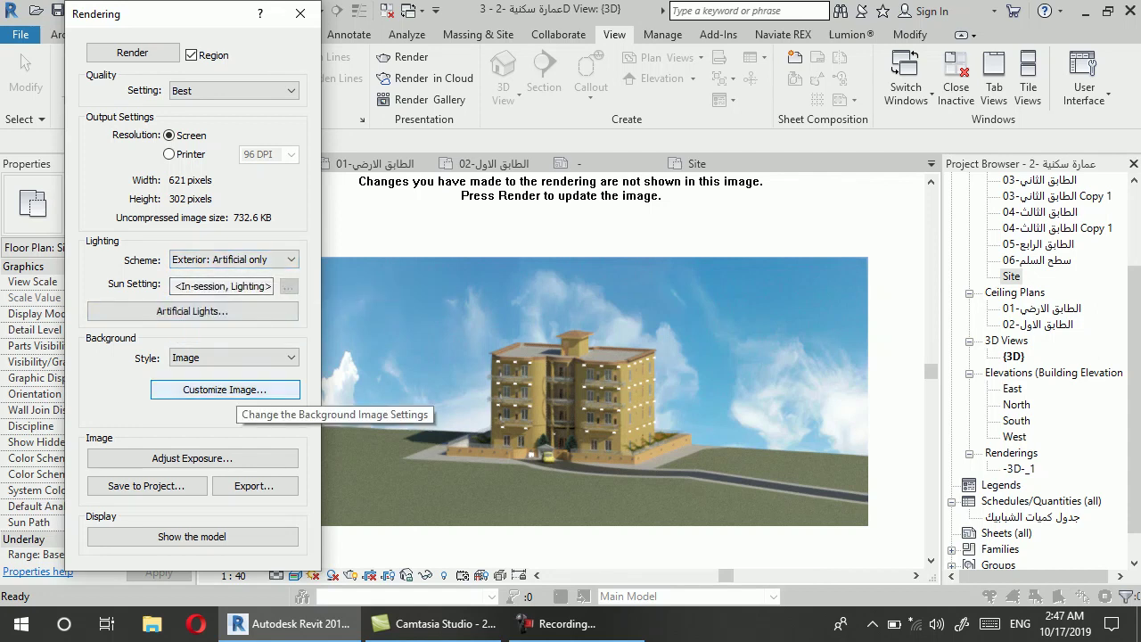
Replace the background image with clouds35.jpg from the اعدادات وسحاب folder on drive E
click(230, 389)
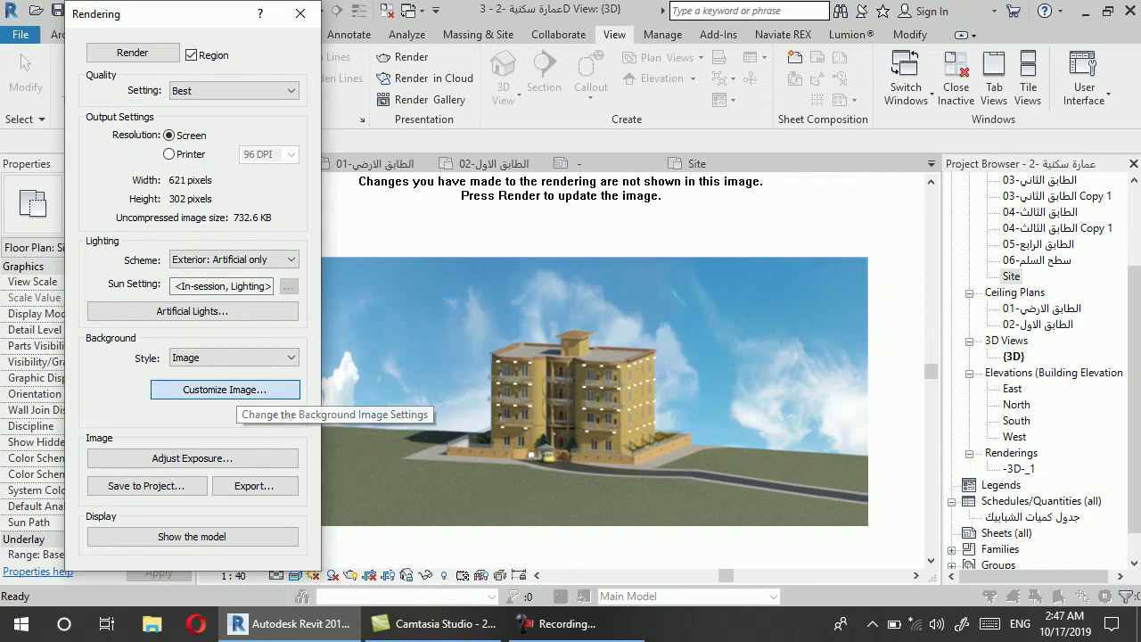
click(428, 162)
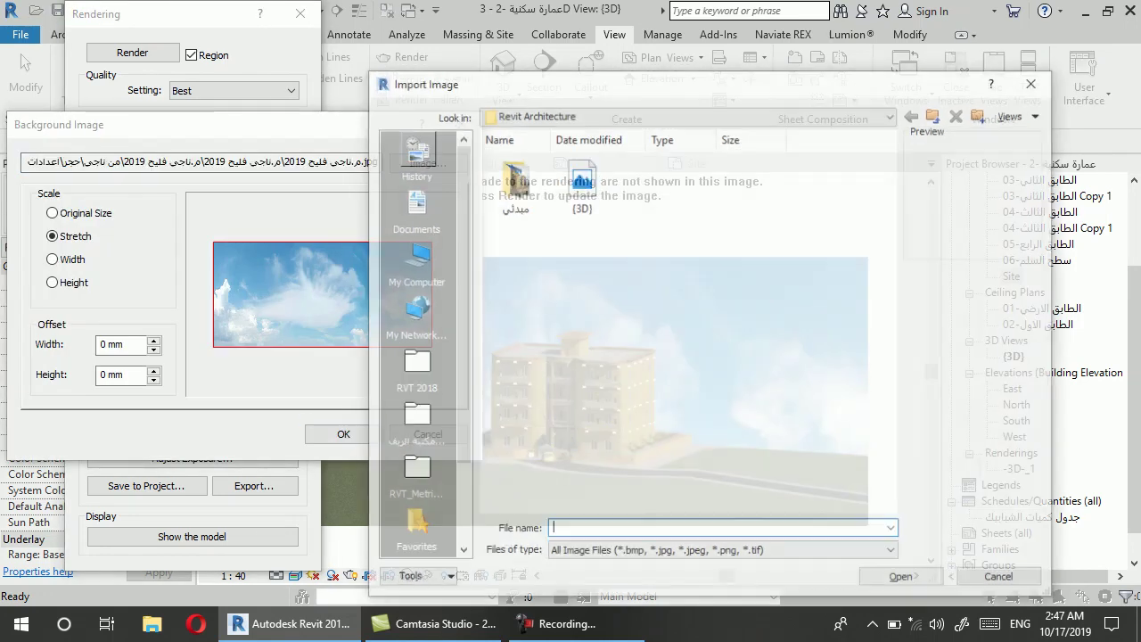
click(414, 258)
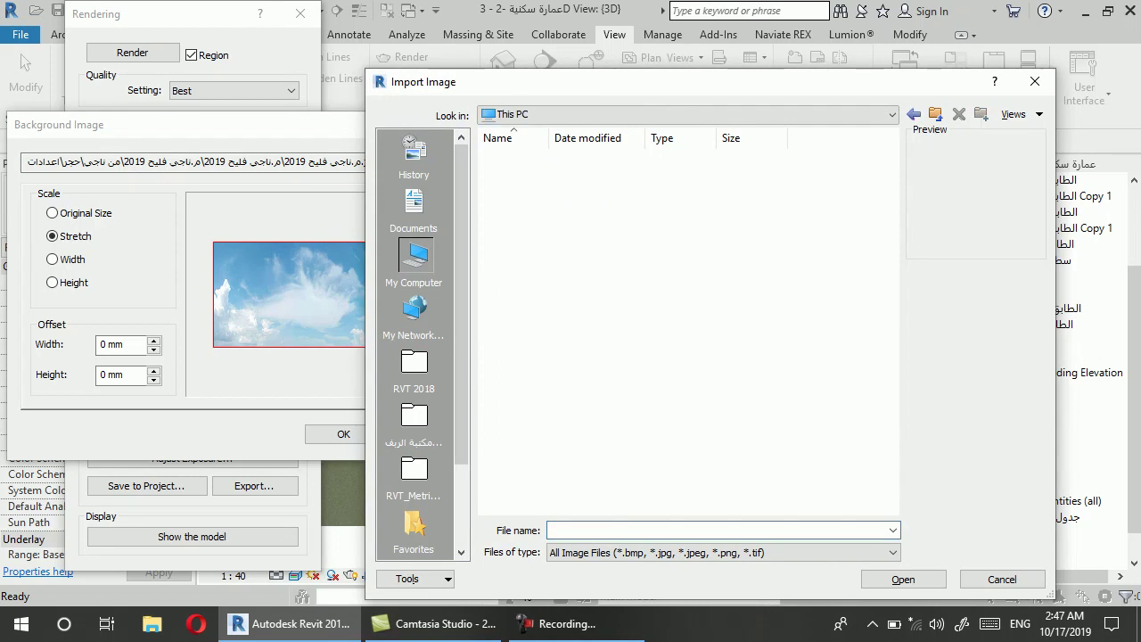
double_click(714, 401)
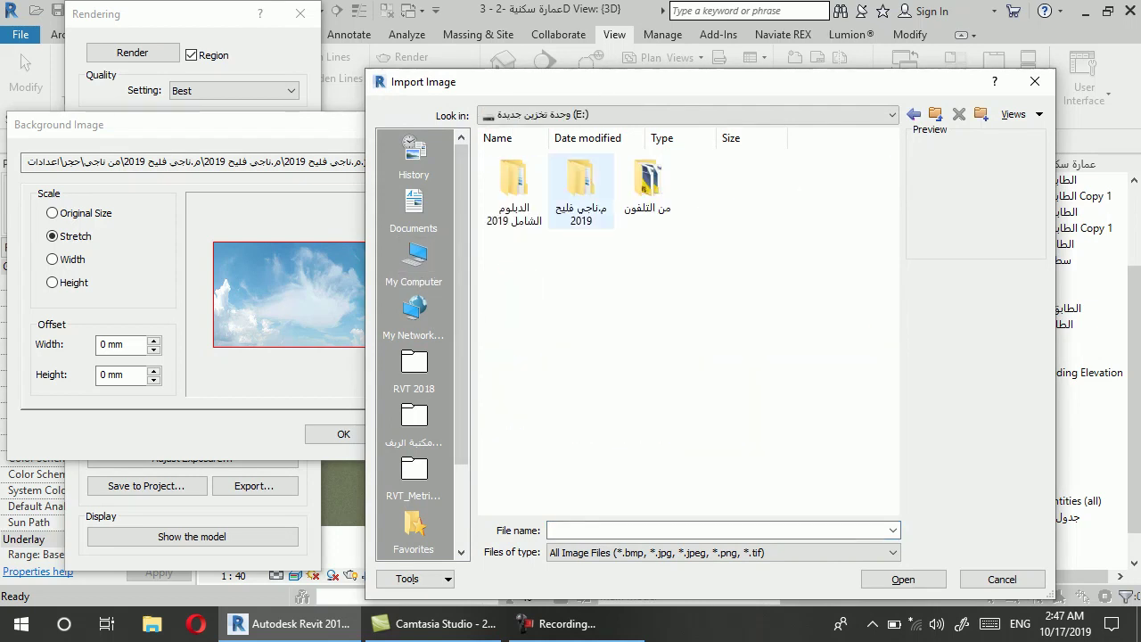
double_click(581, 191)
double_click(714, 183)
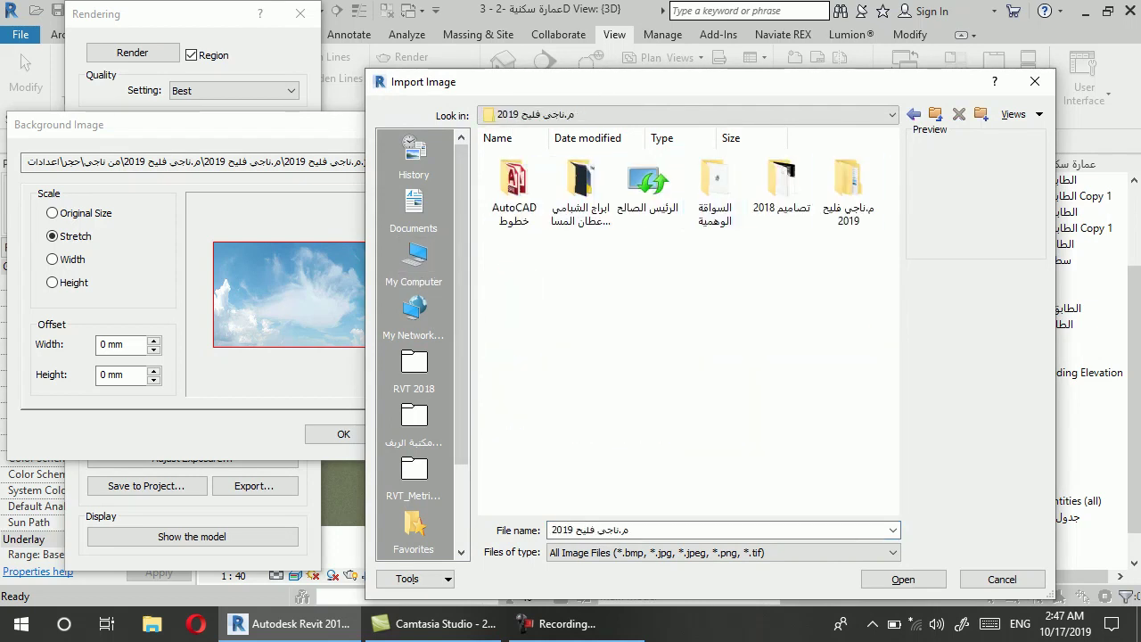
double_click(849, 183)
double_click(714, 183)
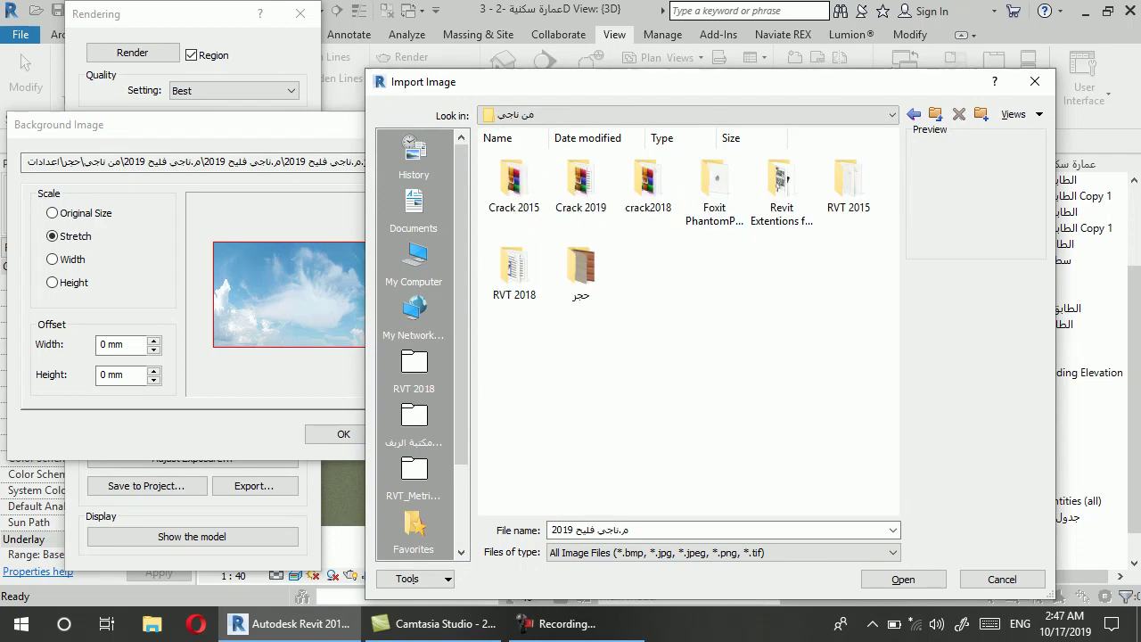
double_click(581, 272)
double_click(647, 187)
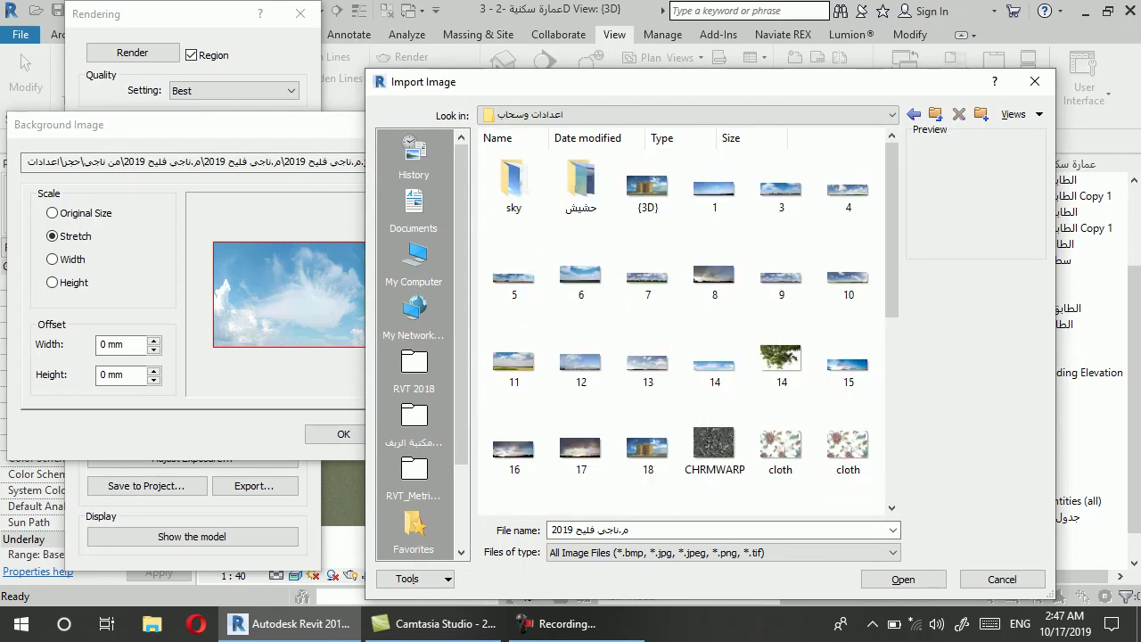
scroll(714, 294, down, 3)
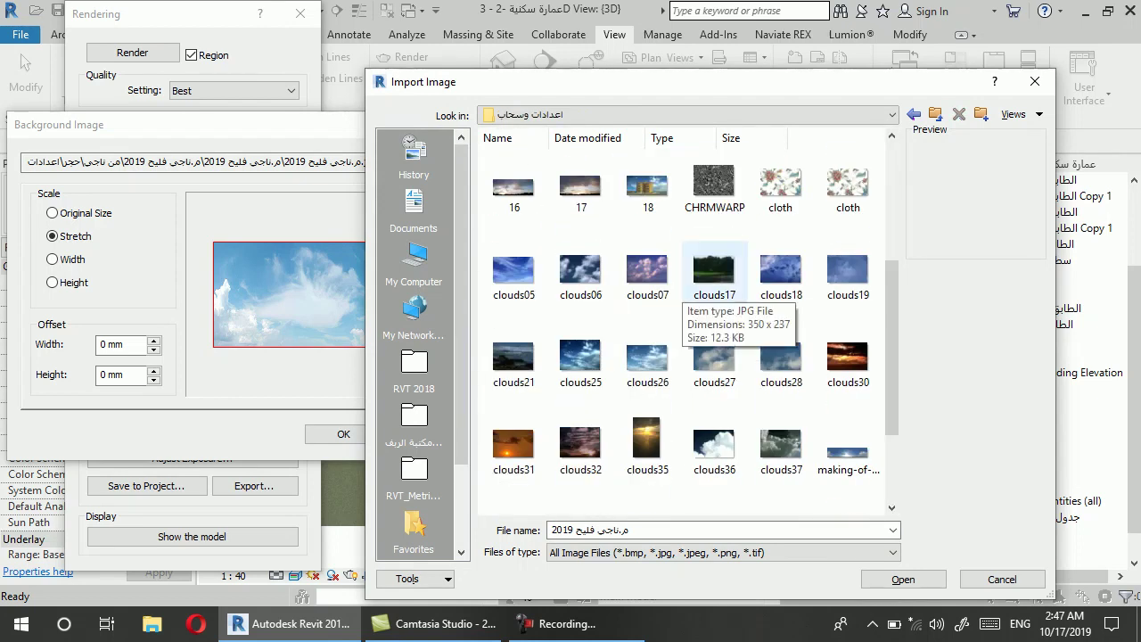
scroll(714, 277, down, 3)
scroll(714, 446, up, 3)
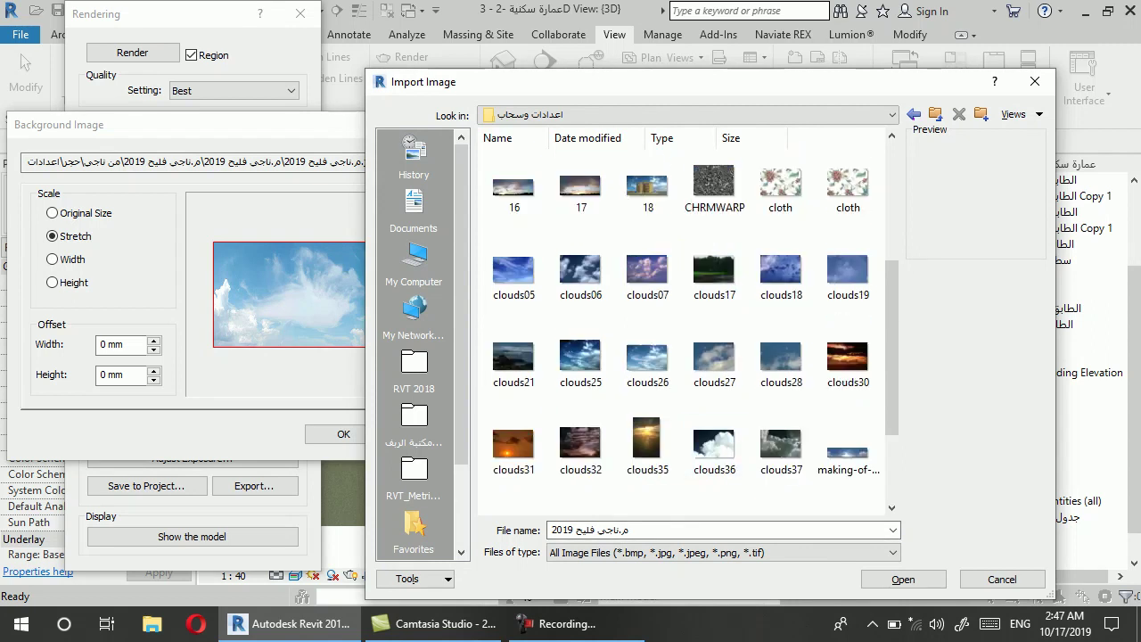
scroll(714, 446, down, 2)
double_click(648, 325)
click(343, 433)
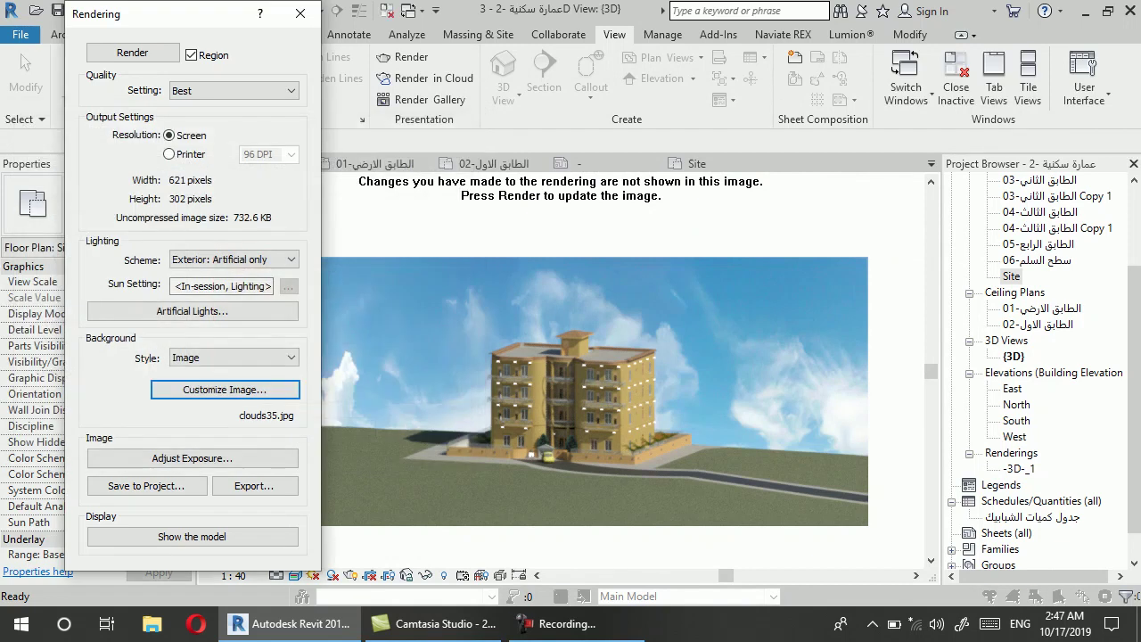
Render the artificially lit building at Best quality against the clouds35 sunset sky
click(132, 52)
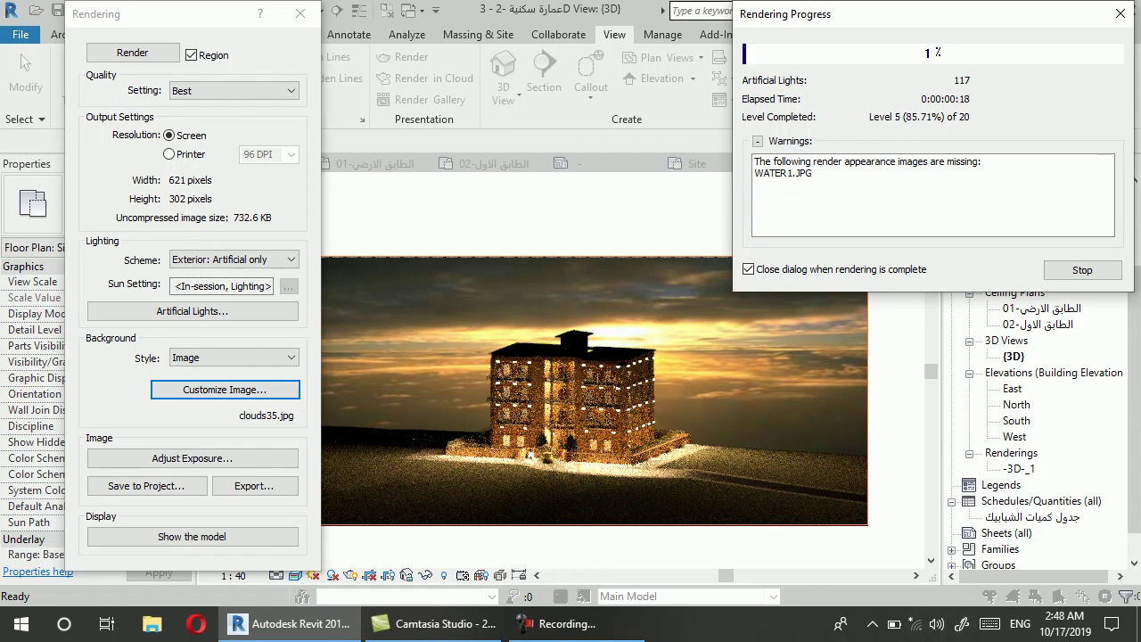
click(567, 624)
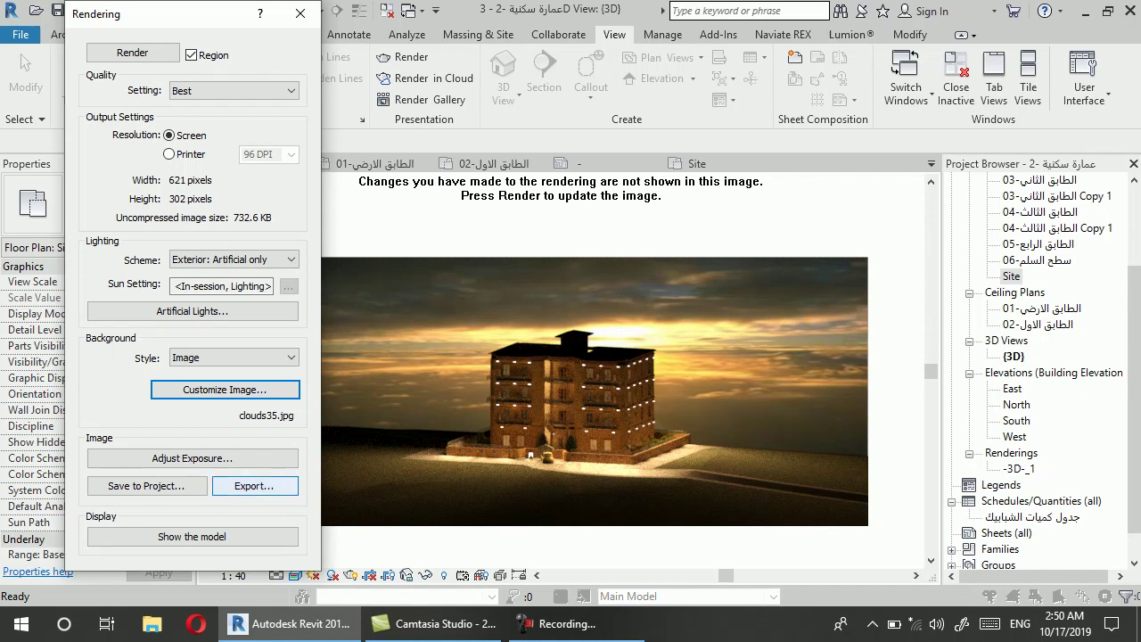
Export the rendering as a JPG into E:\الدبلوم الشامل 2019\Revit Architecture
click(254, 486)
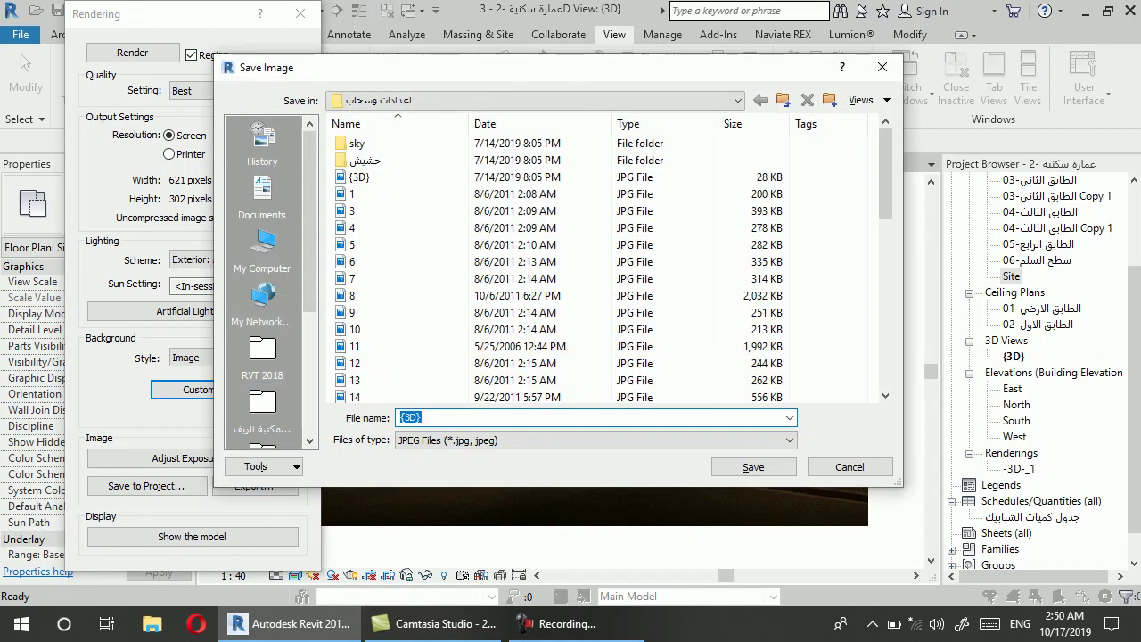
click(264, 242)
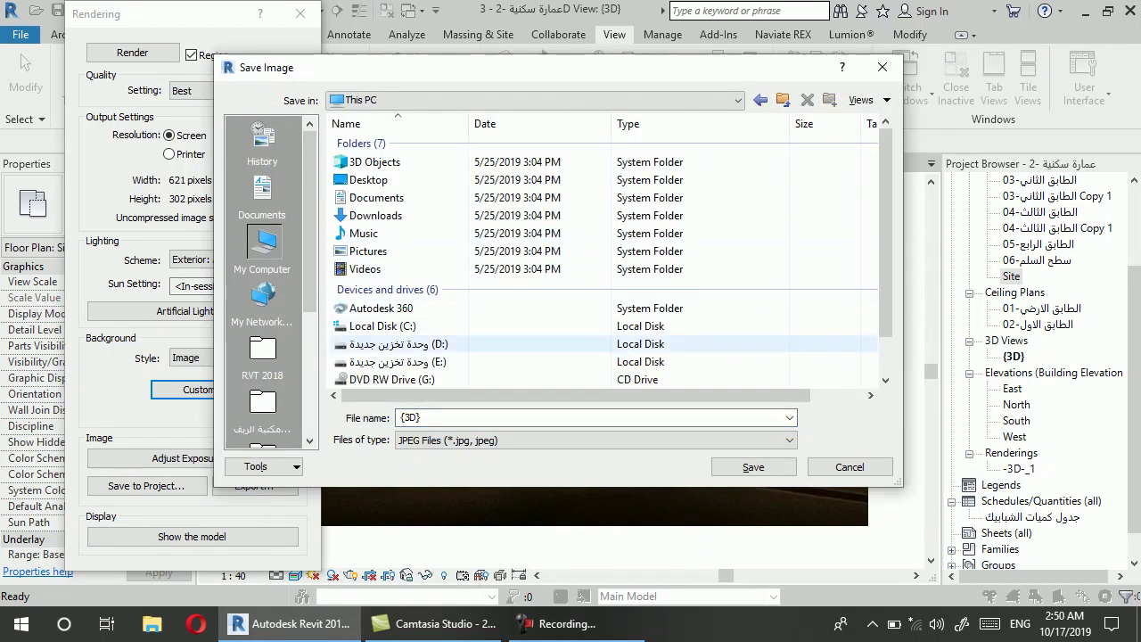
click(397, 361)
double_click(397, 361)
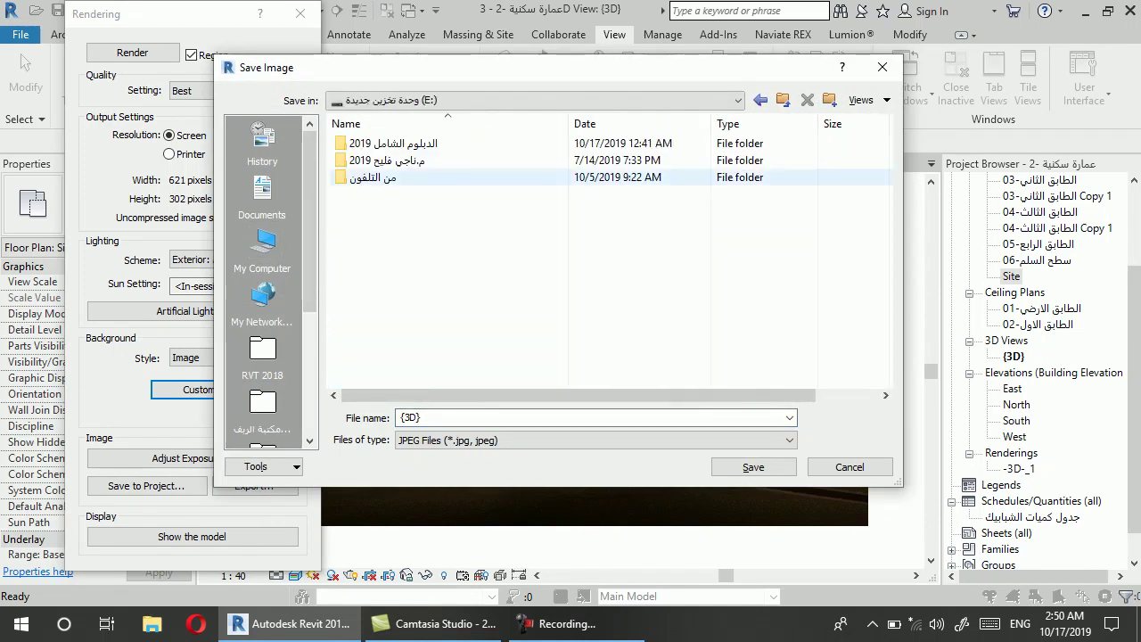
double_click(393, 143)
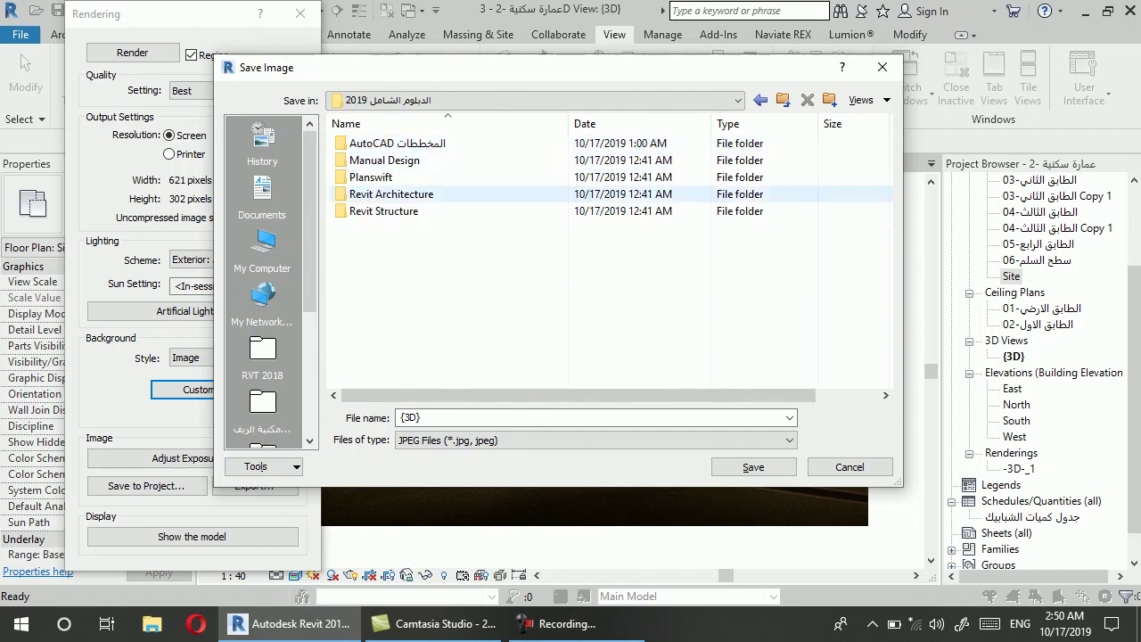
double_click(391, 194)
click(424, 417)
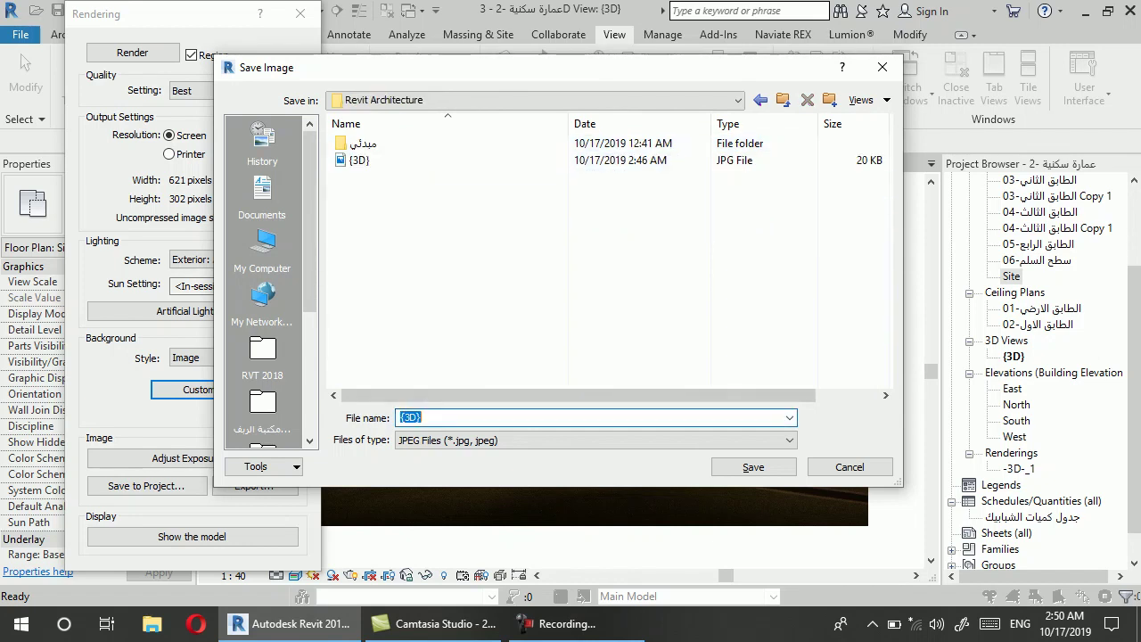
text(-)
click(753, 467)
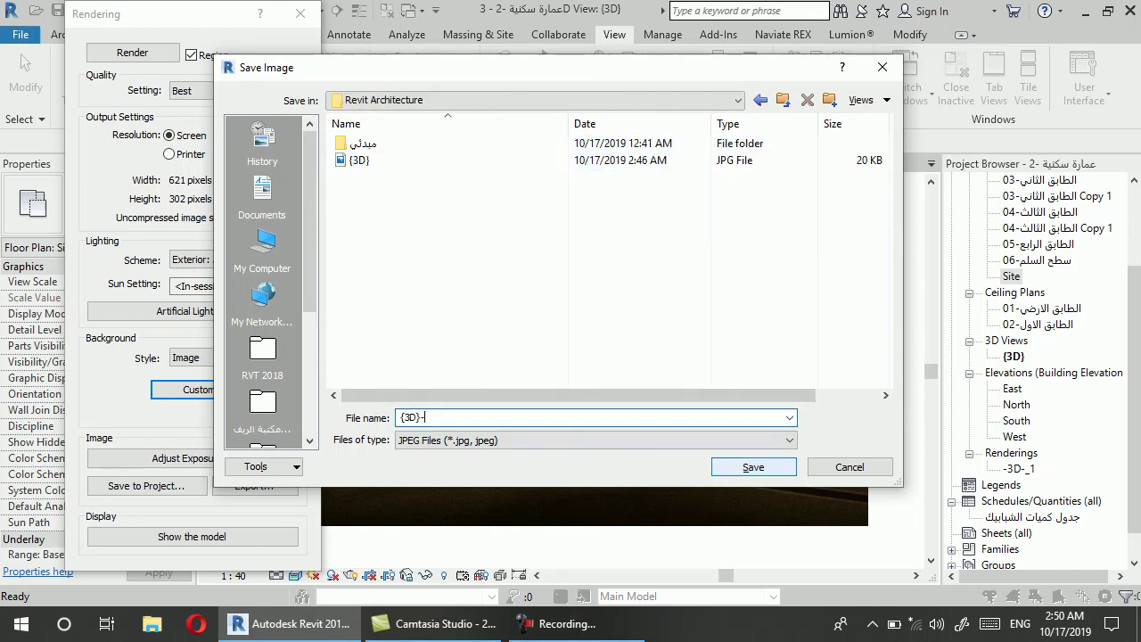
Save the rendering to the project as -3D-_2 and close the Rendering dialog
click(146, 486)
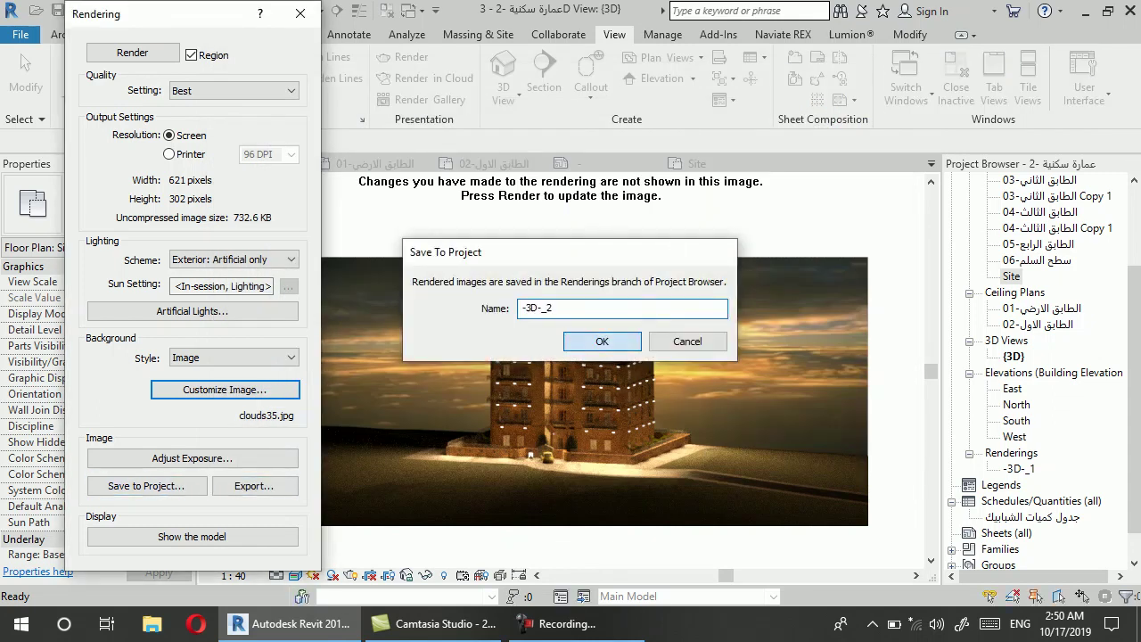
click(602, 342)
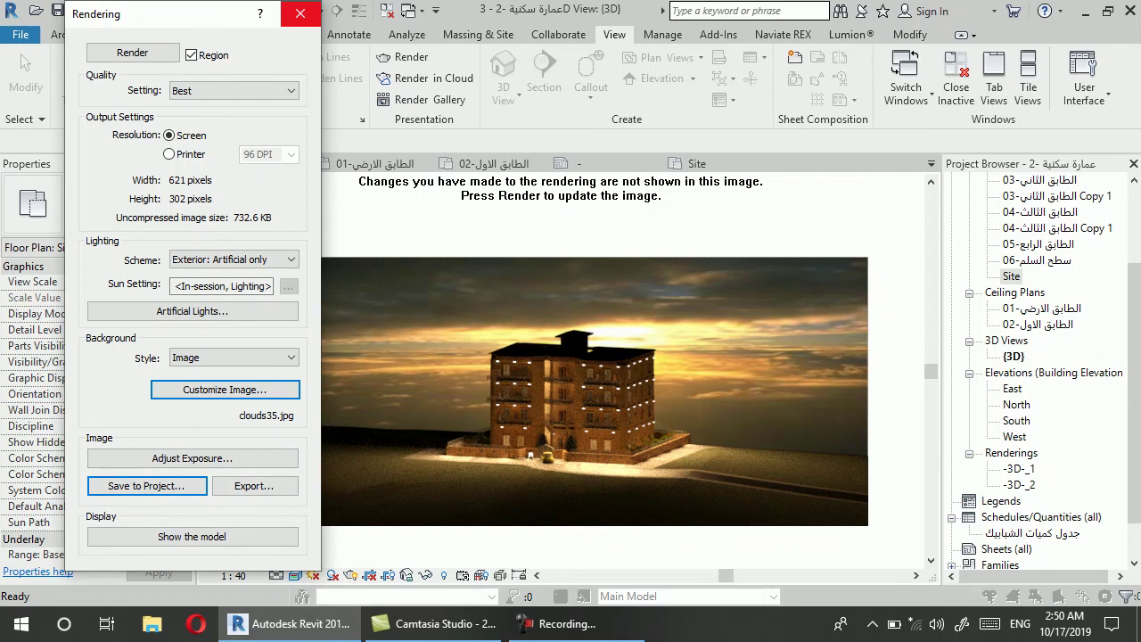
click(301, 14)
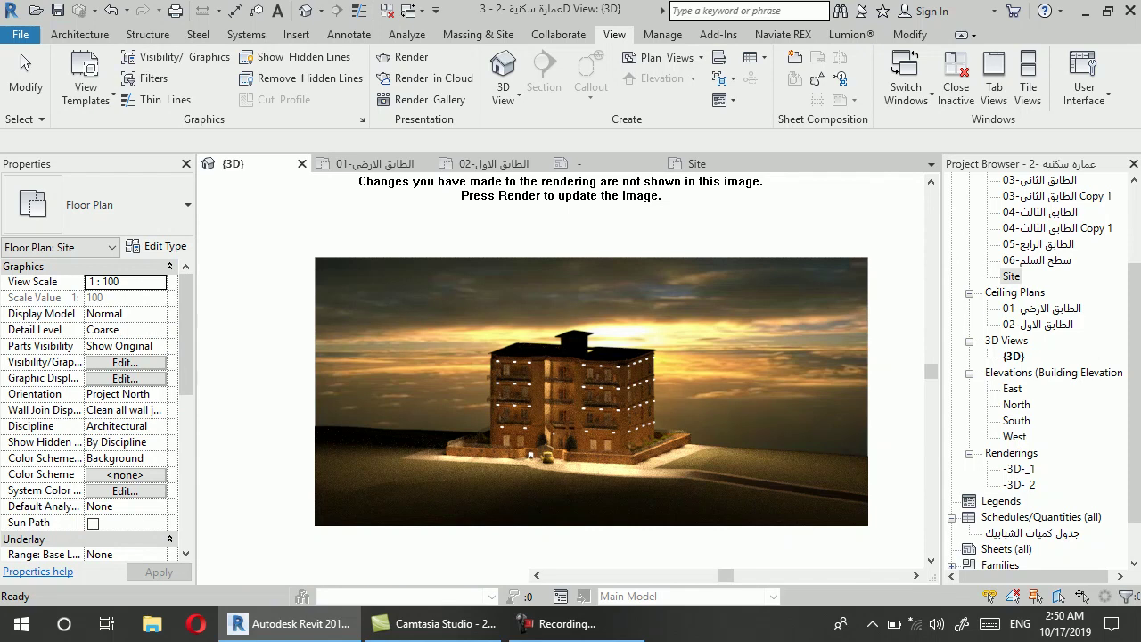
Return to the shaded {3D} view, set it to FRONT on the ViewCube and zoom in
click(24, 62)
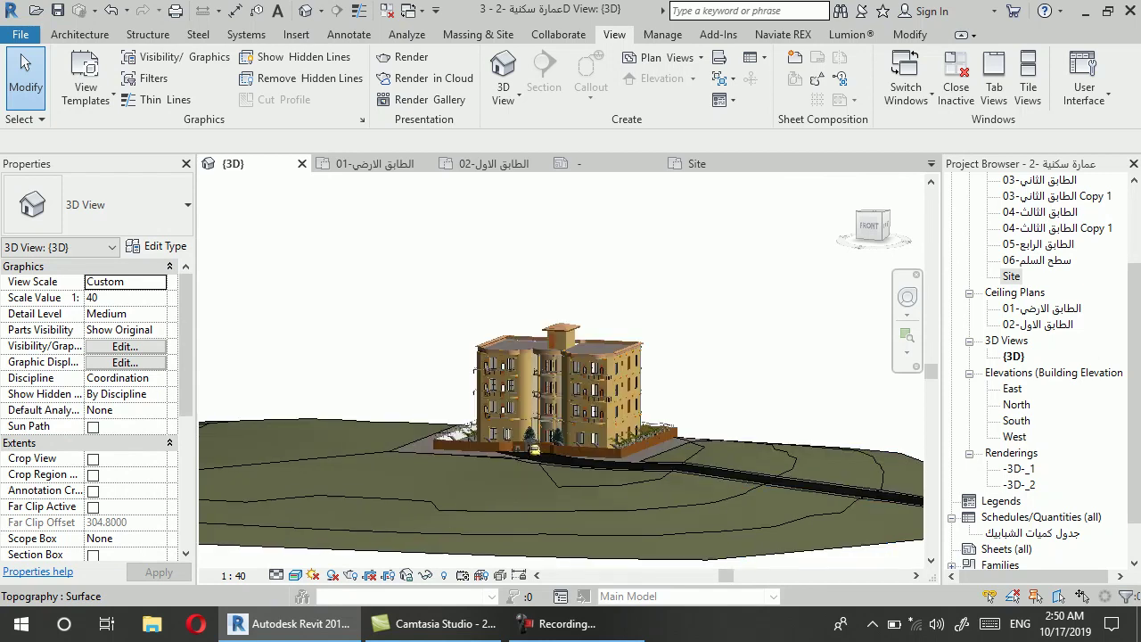
scroll(446, 451, up, 2)
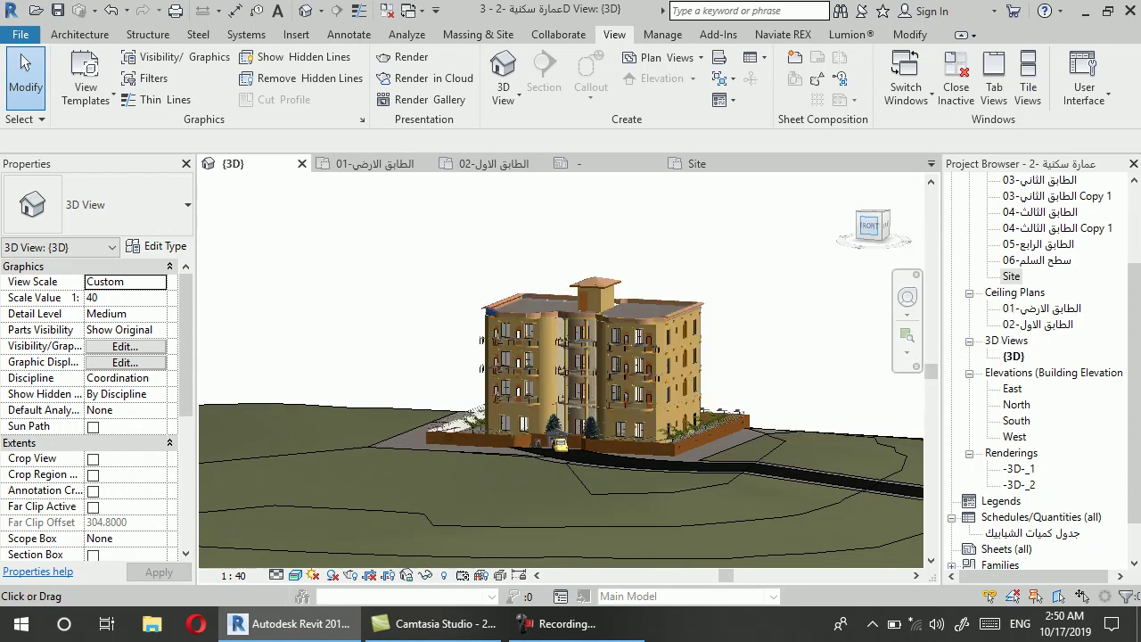
click(870, 226)
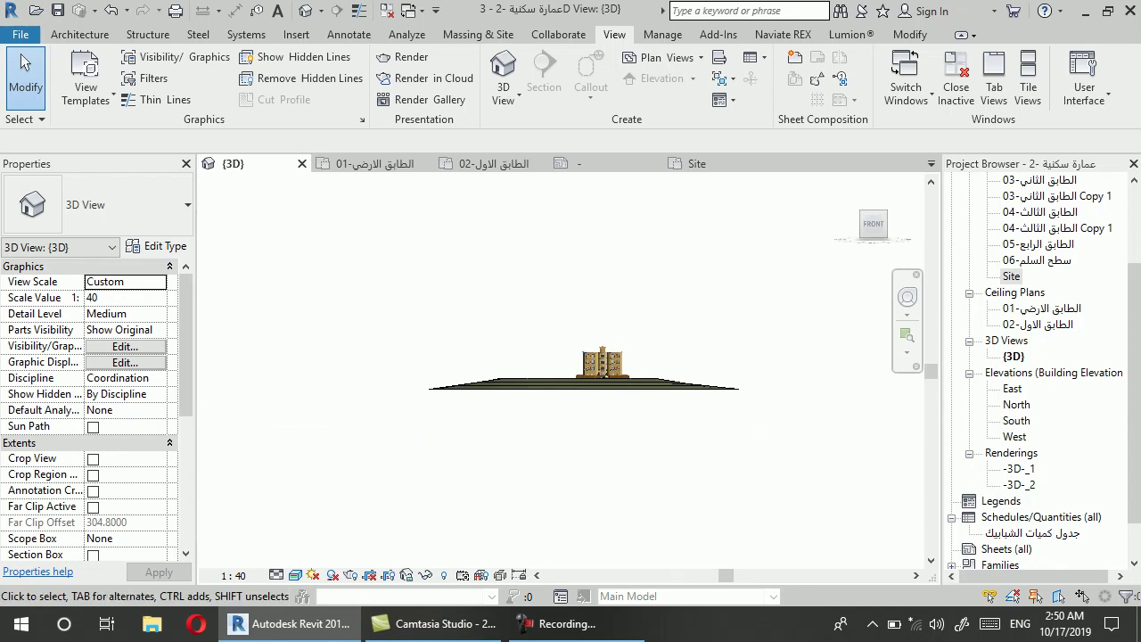
scroll(624, 375, up, 4)
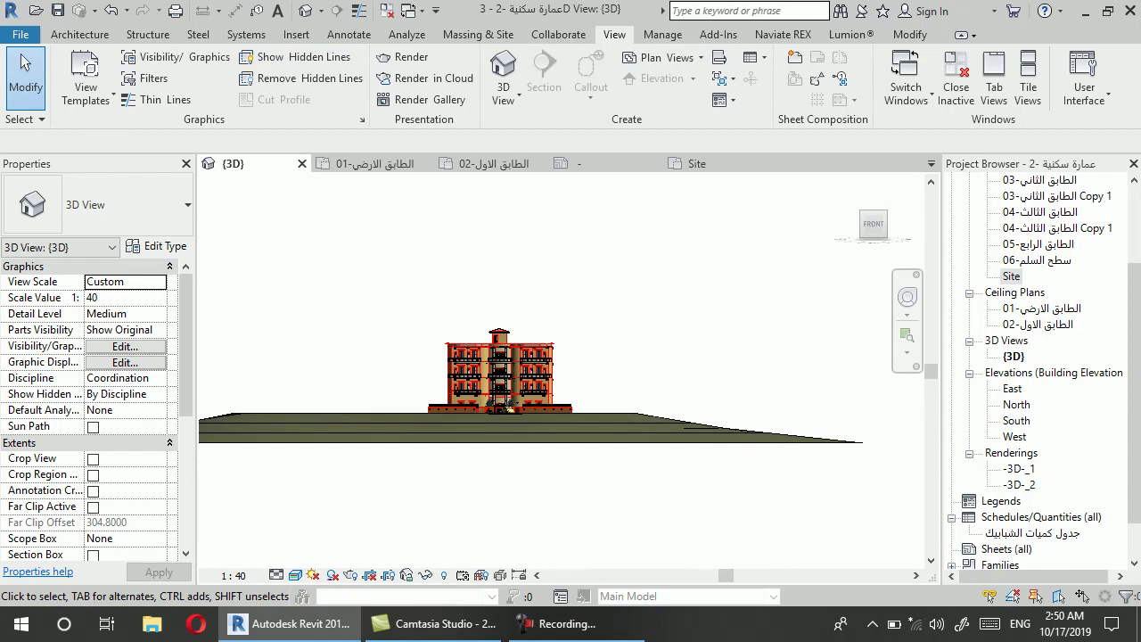
click(553, 624)
click(504, 94)
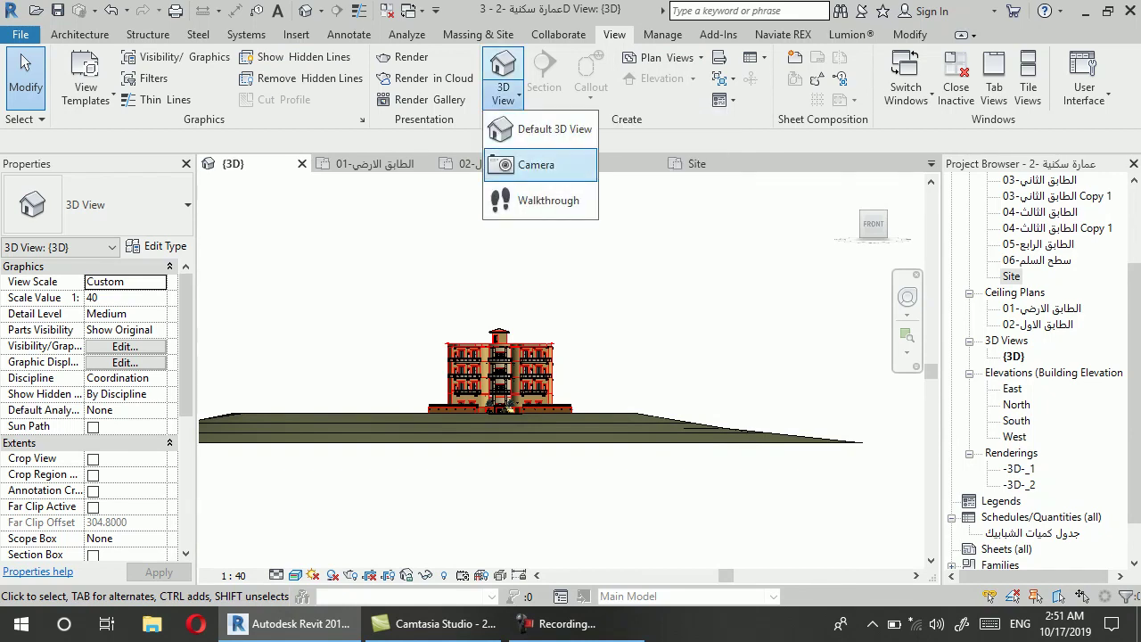
Make a first camera placement attempt, then cancel it
click(526, 165)
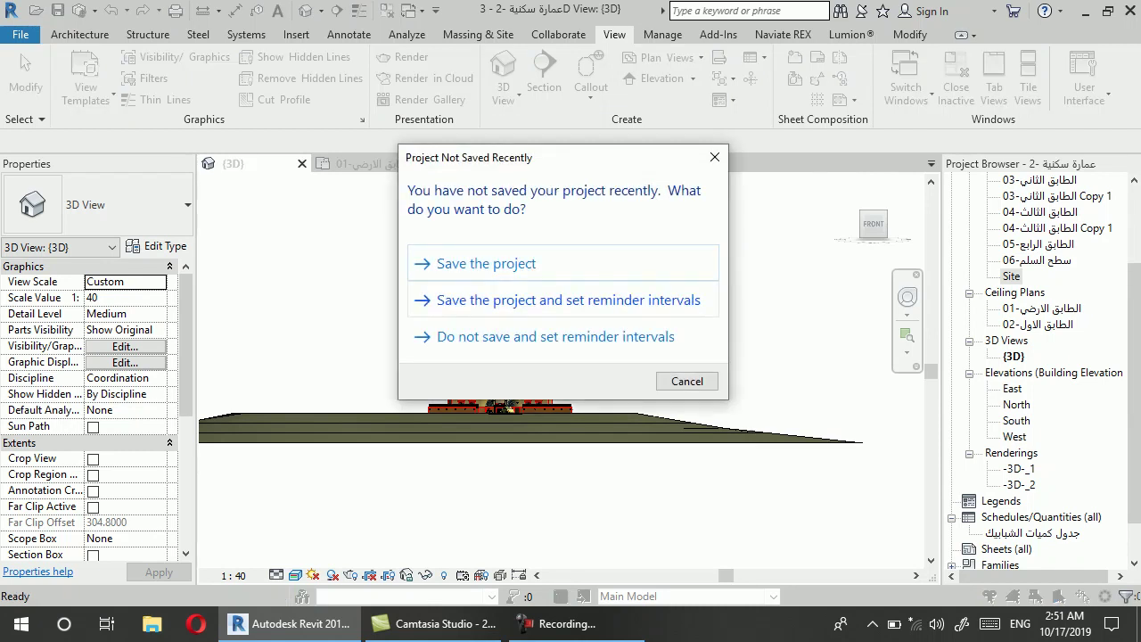
click(484, 262)
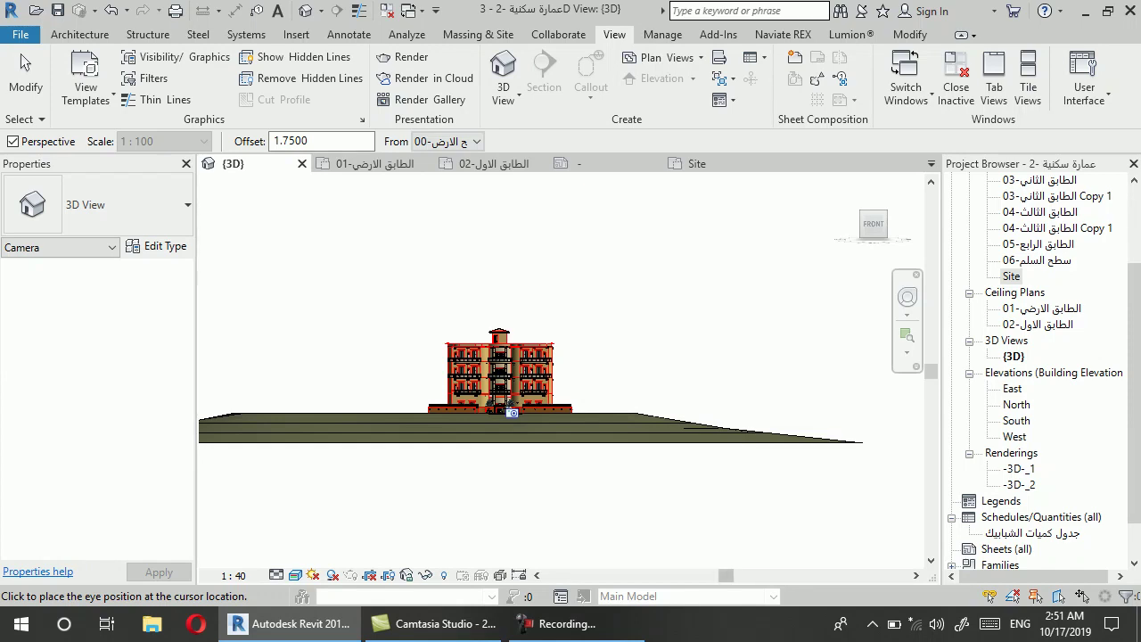
key(F9)
key(Escape)
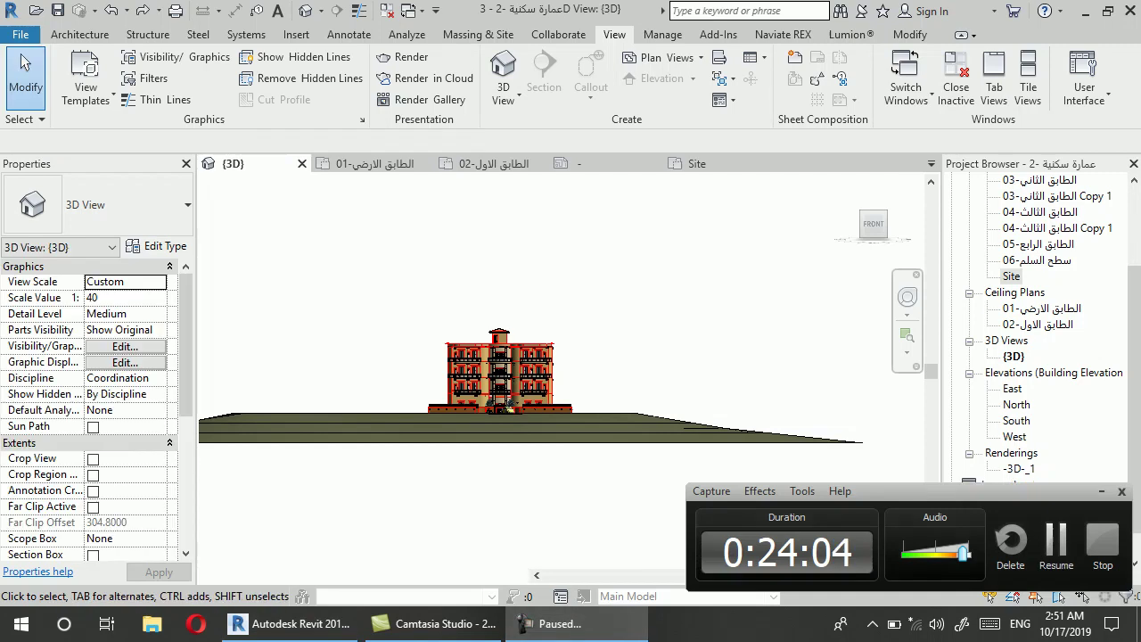
key(F9)
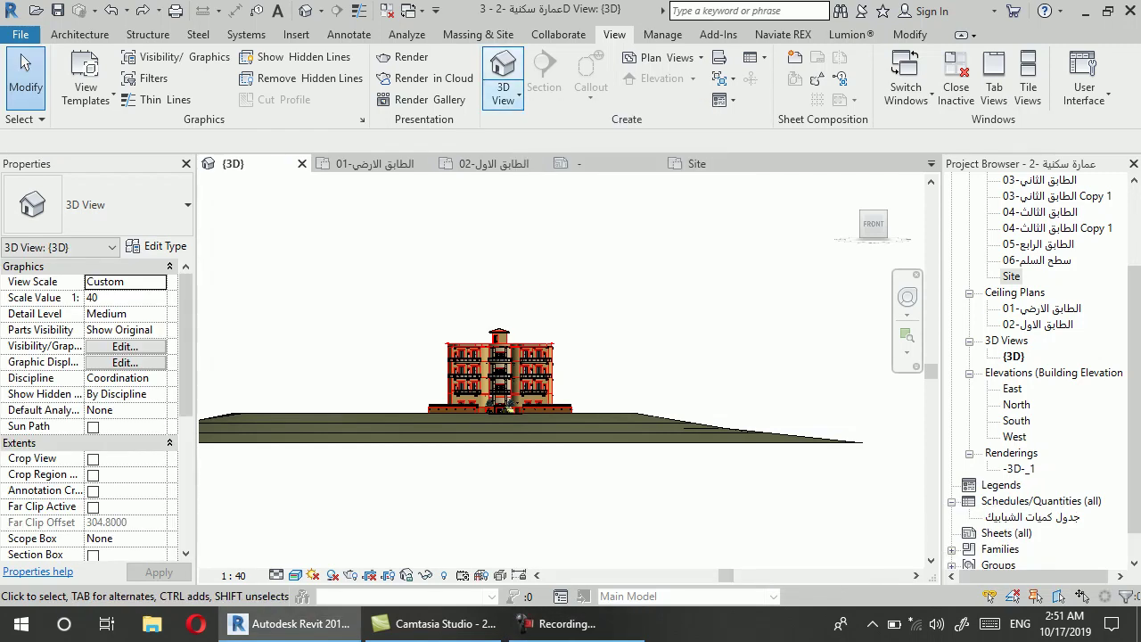
click(504, 93)
click(536, 165)
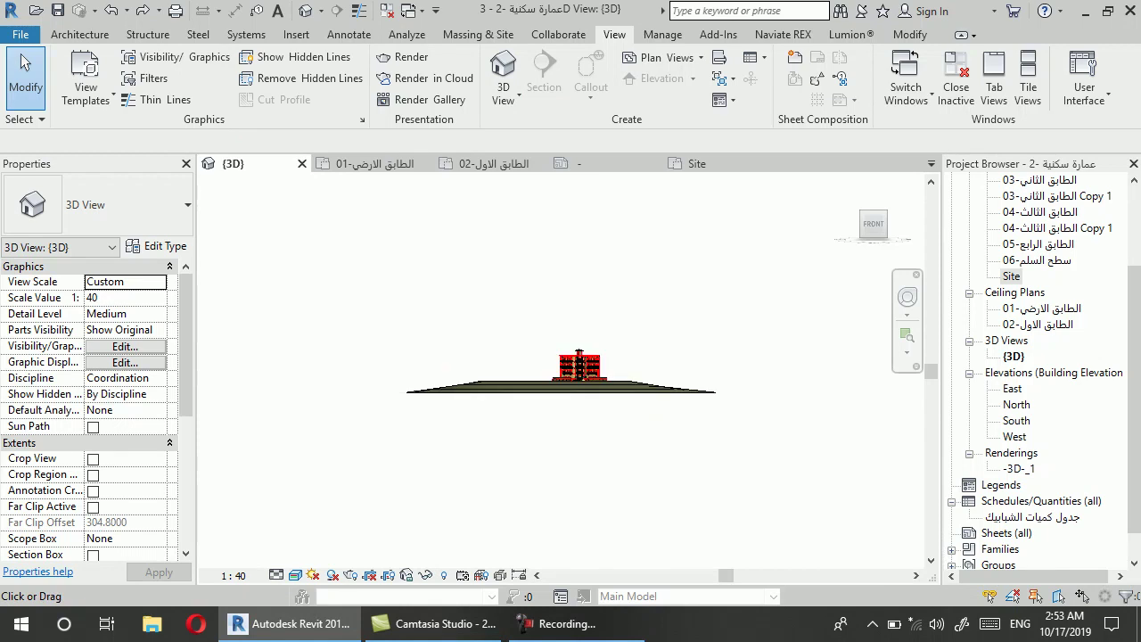
Centre the building and turn the 3D view to an overhead corner angle
middle_drag(465, 391, 647, 373)
scroll(648, 373, up, 1)
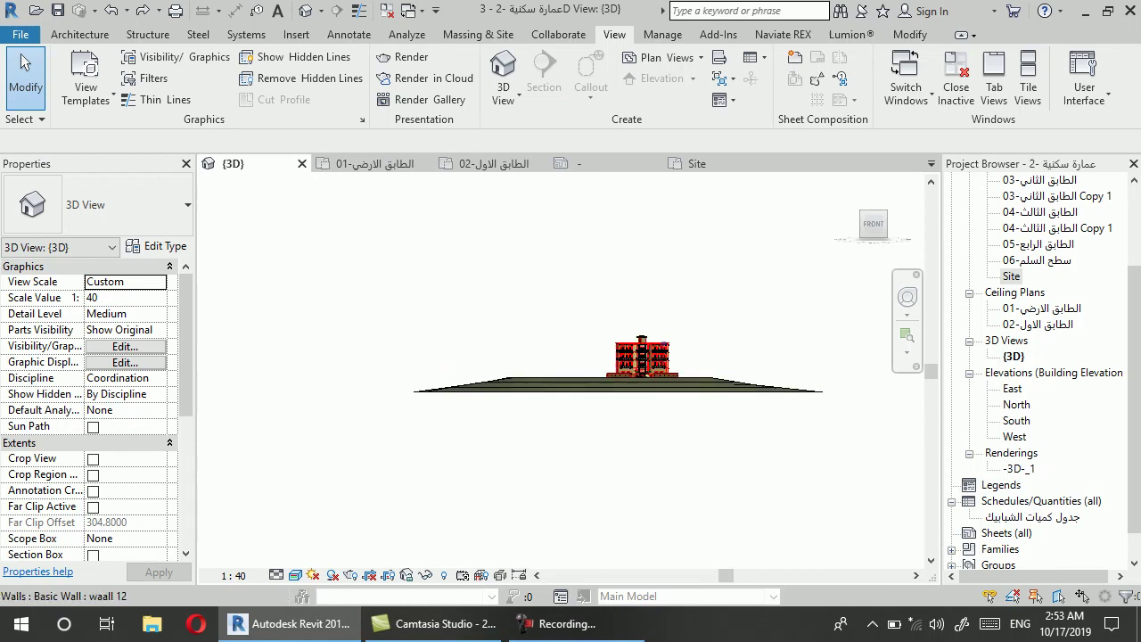
scroll(671, 356, up, 1)
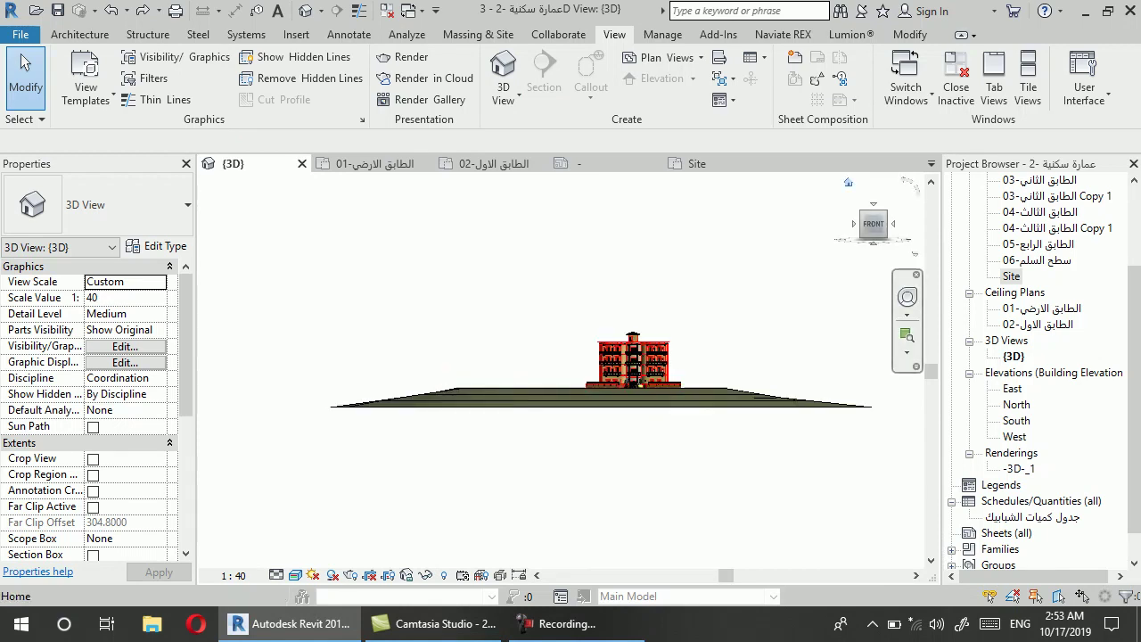
click(848, 182)
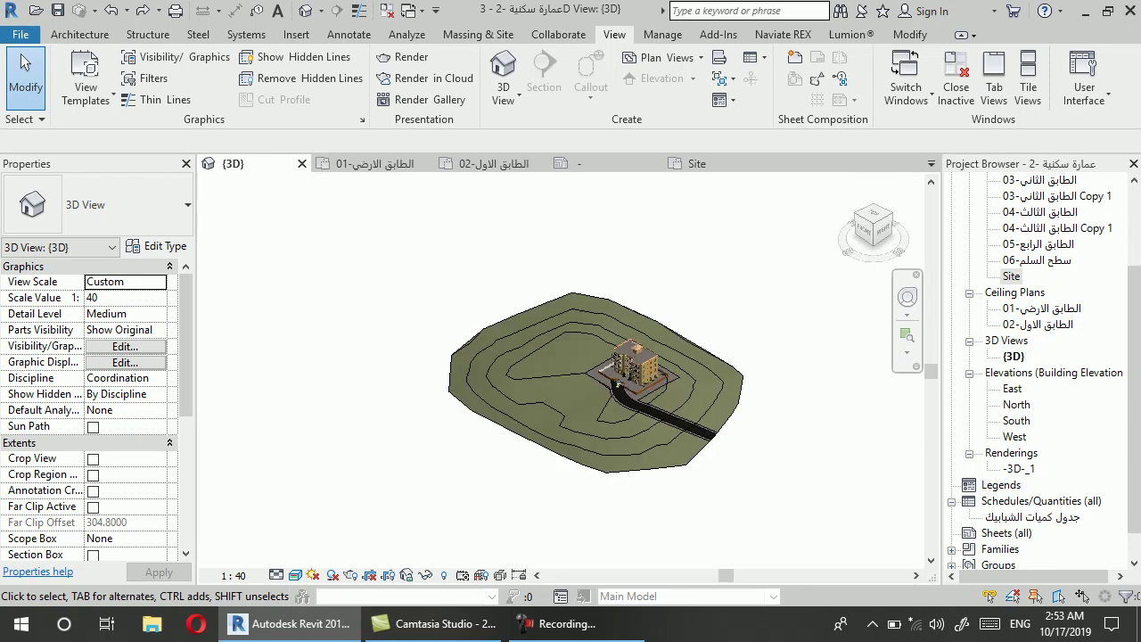
scroll(619, 371, up, 3)
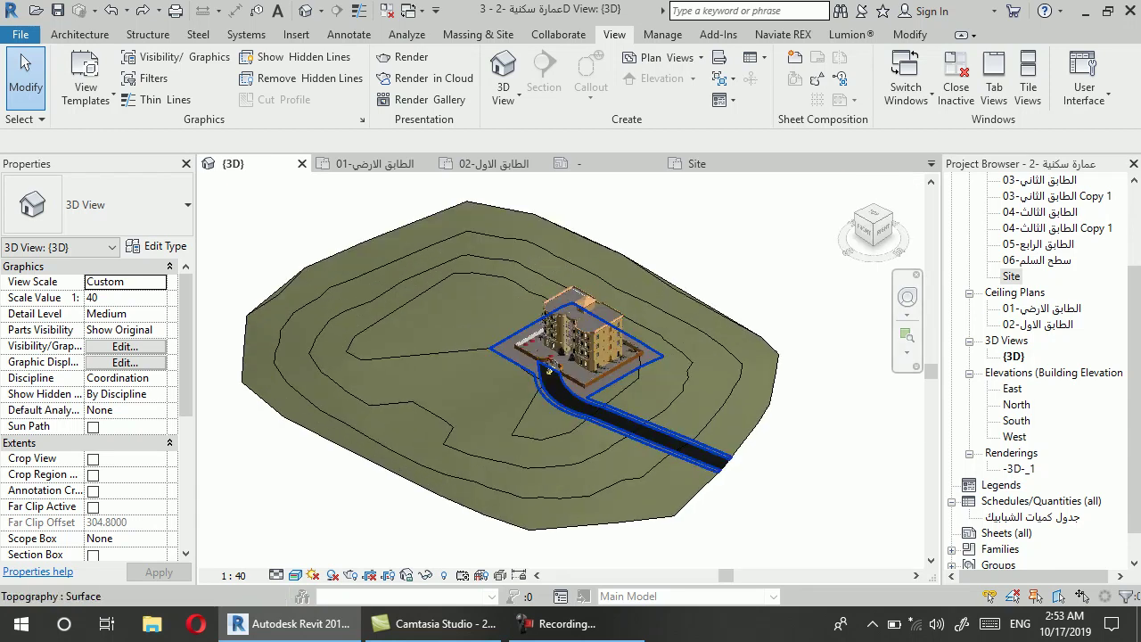
scroll(505, 342, up, 2)
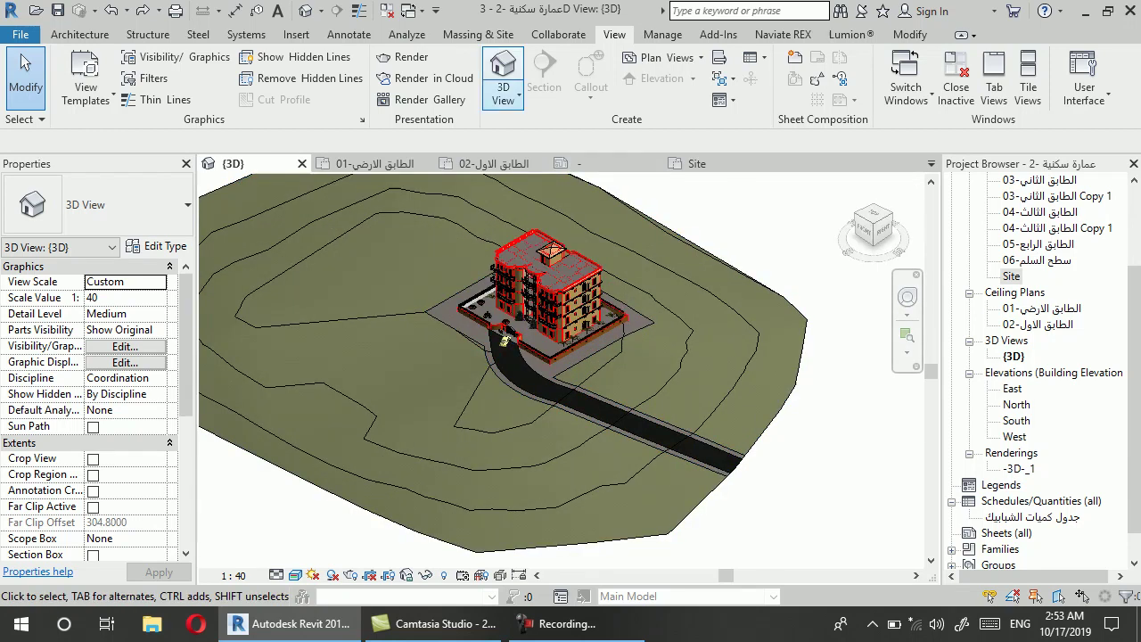
Place a perspective camera with its eye on the site, aimed at the building
click(504, 96)
click(524, 164)
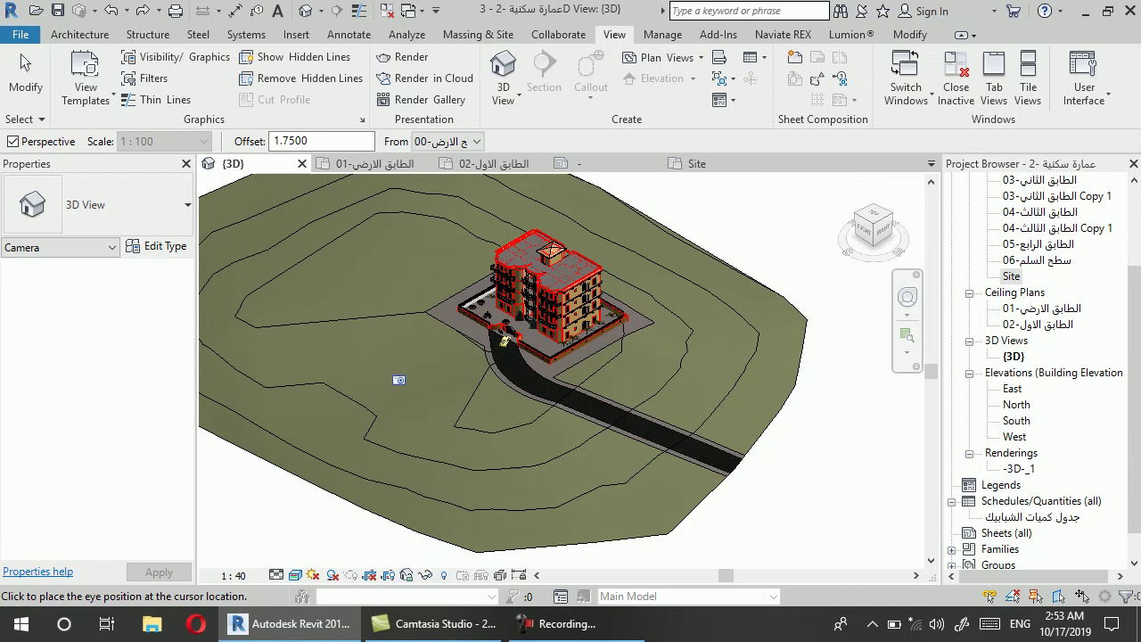
click(399, 380)
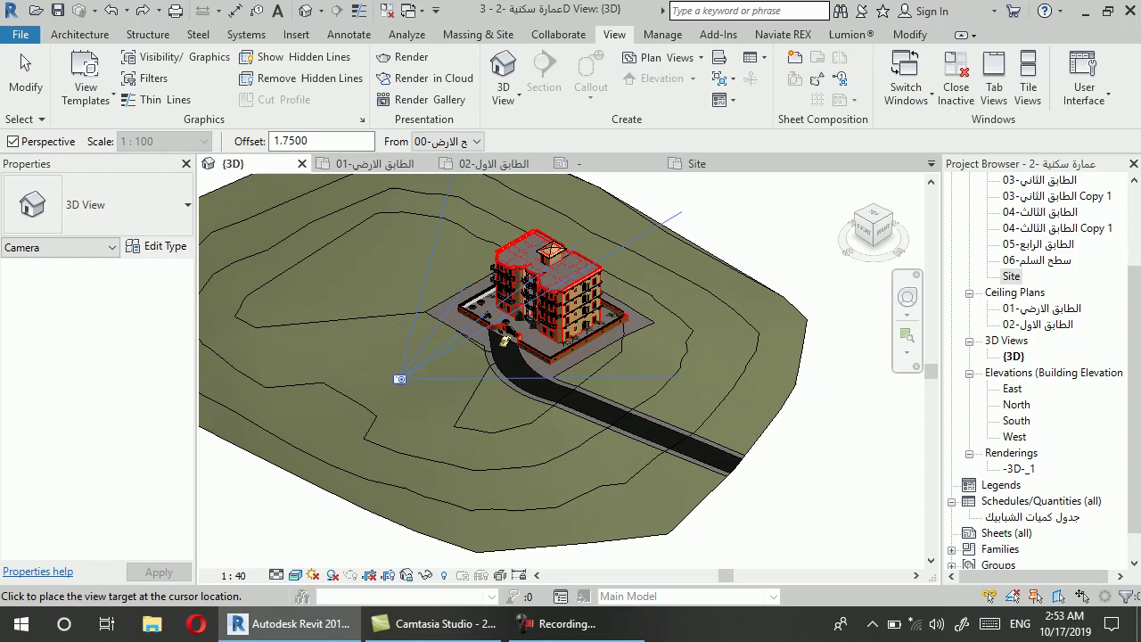
click(682, 214)
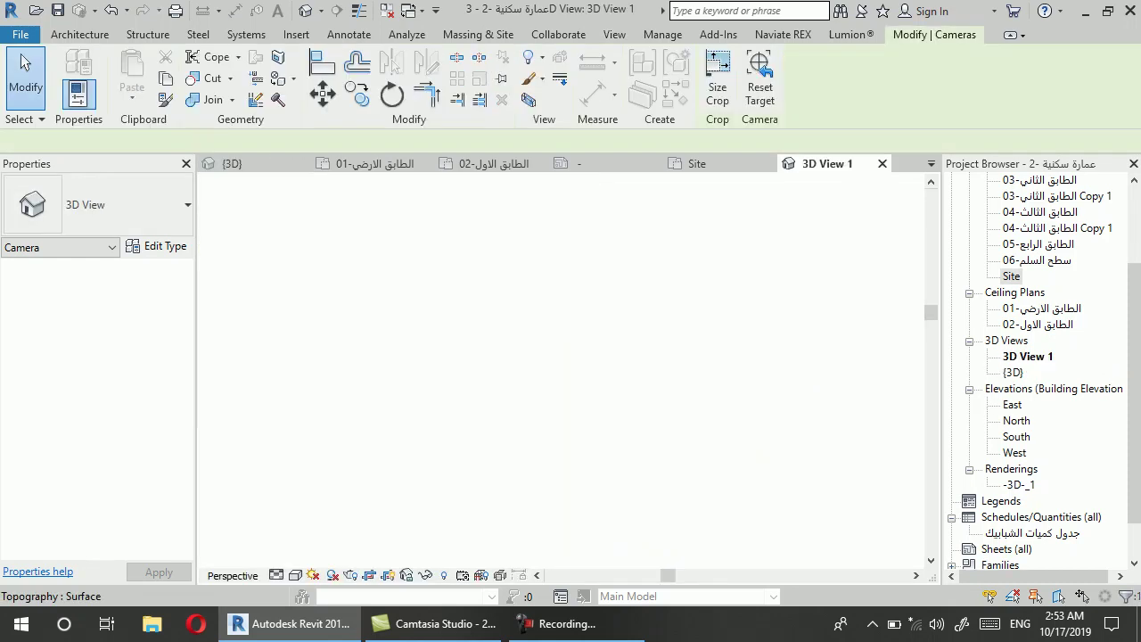
Enlarge the camera frame rightward and upward, and set the view to Realistic
scroll(455, 490, down, 1)
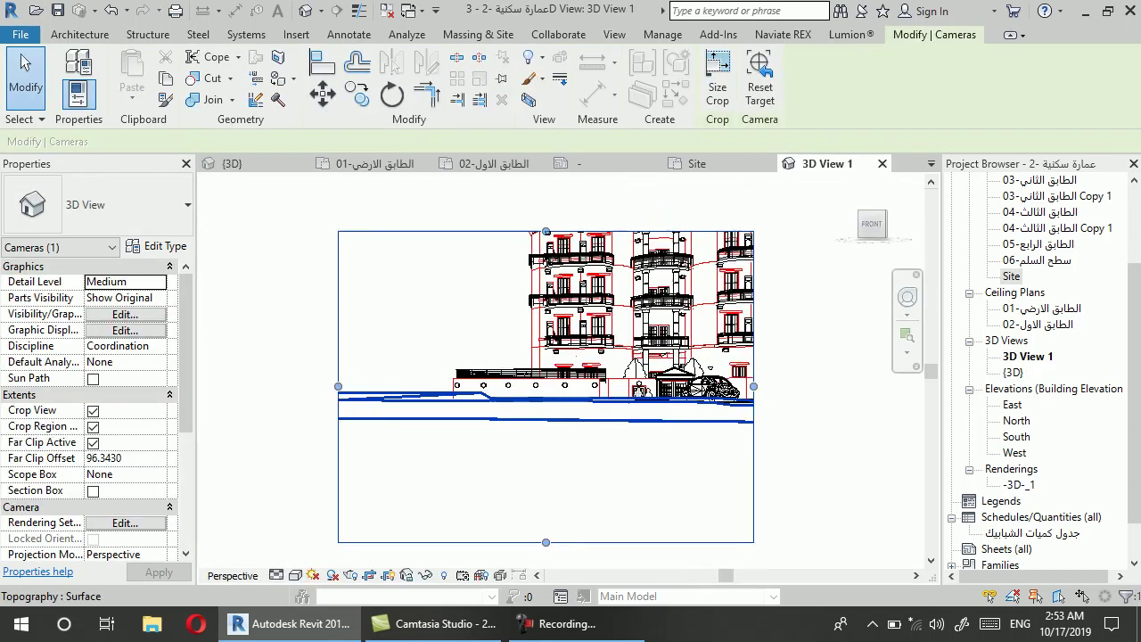
scroll(423, 490, down, 2)
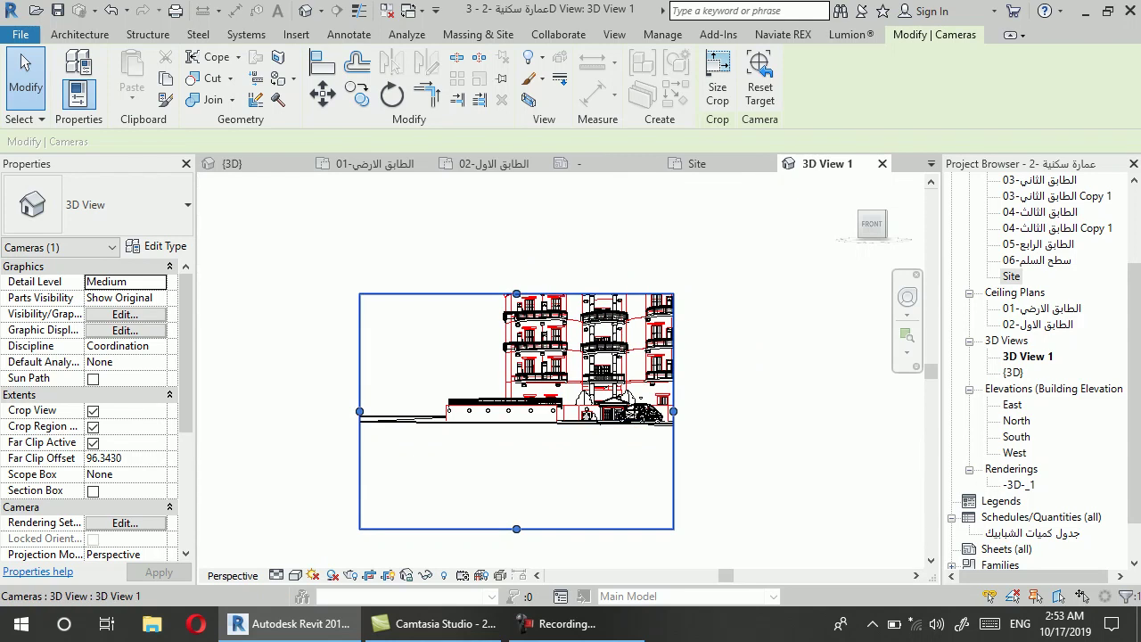
drag(673, 411, 820, 411)
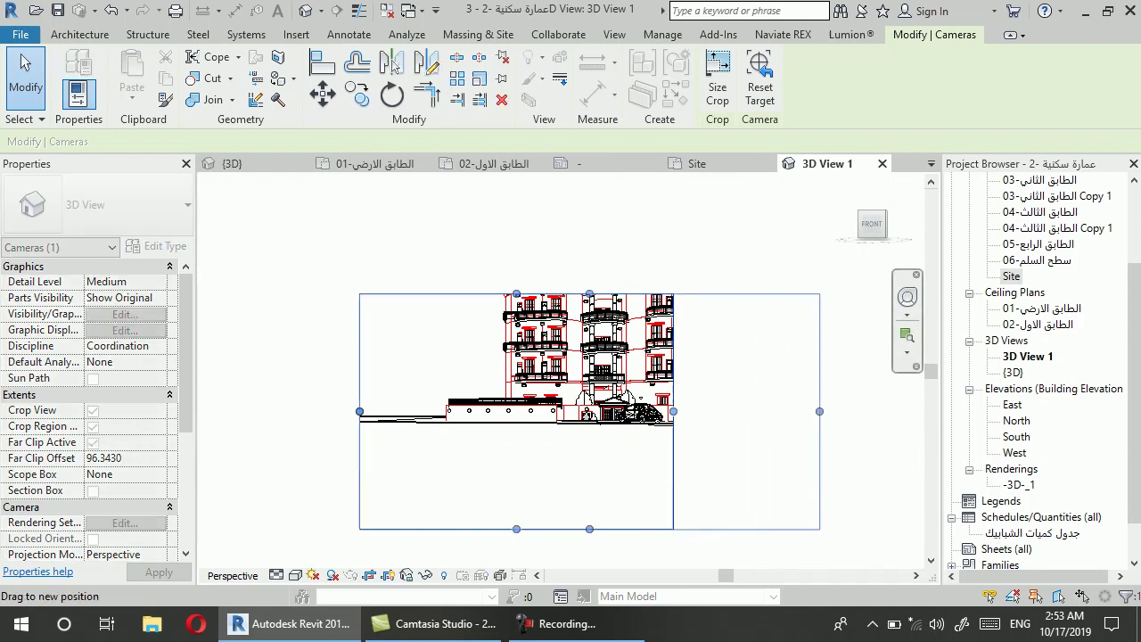
drag(589, 294, 590, 195)
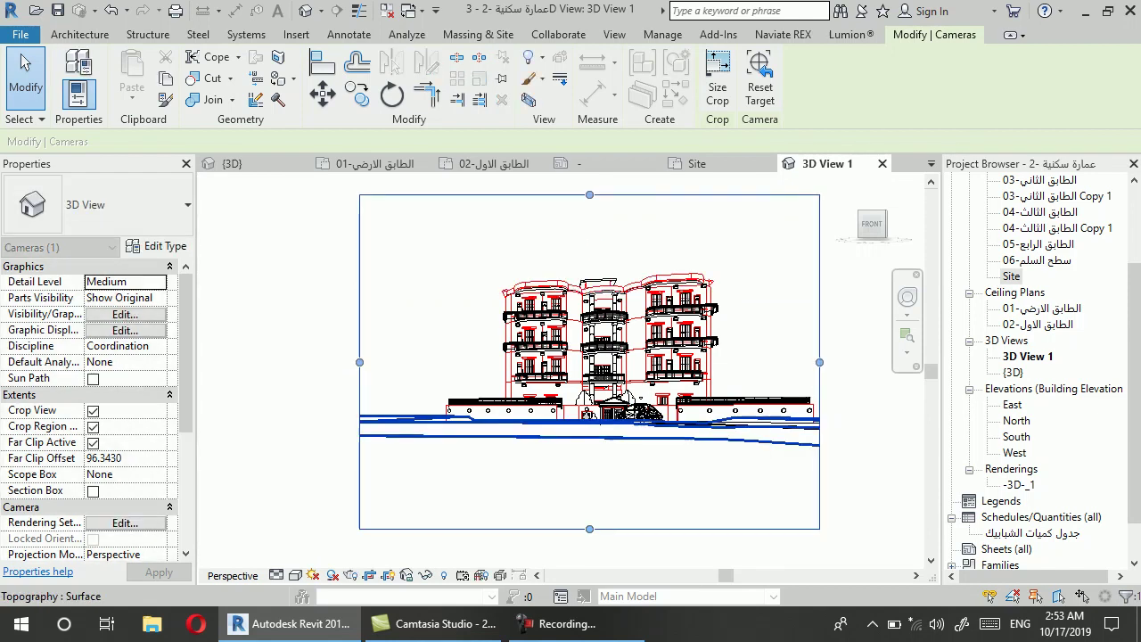
scroll(801, 419, up, 2)
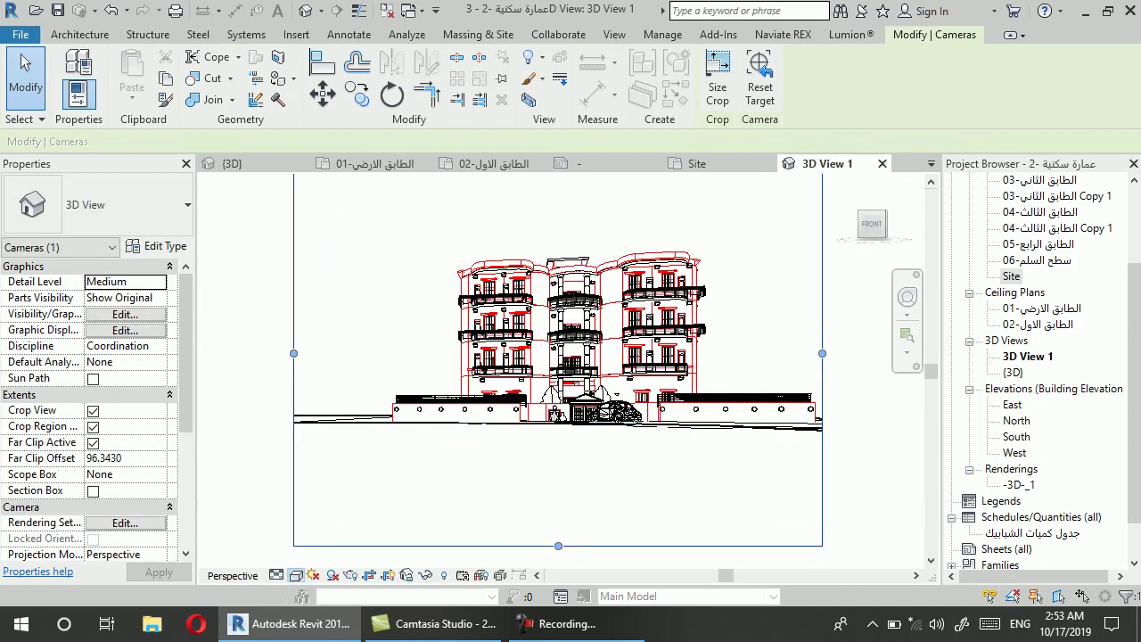
click(296, 575)
click(331, 535)
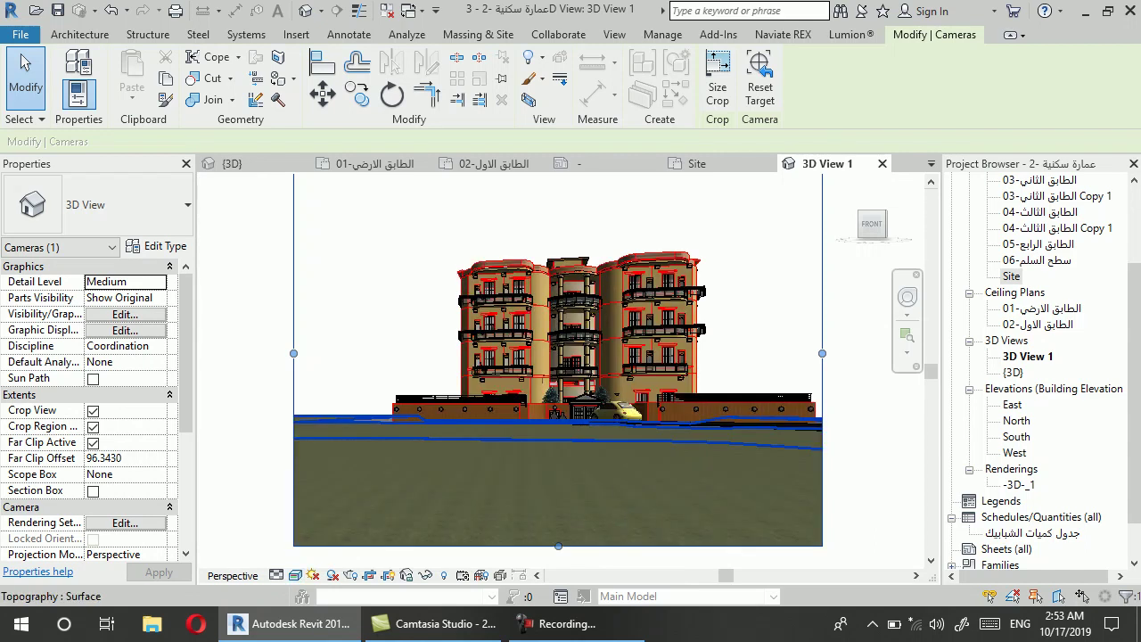
key(Escape)
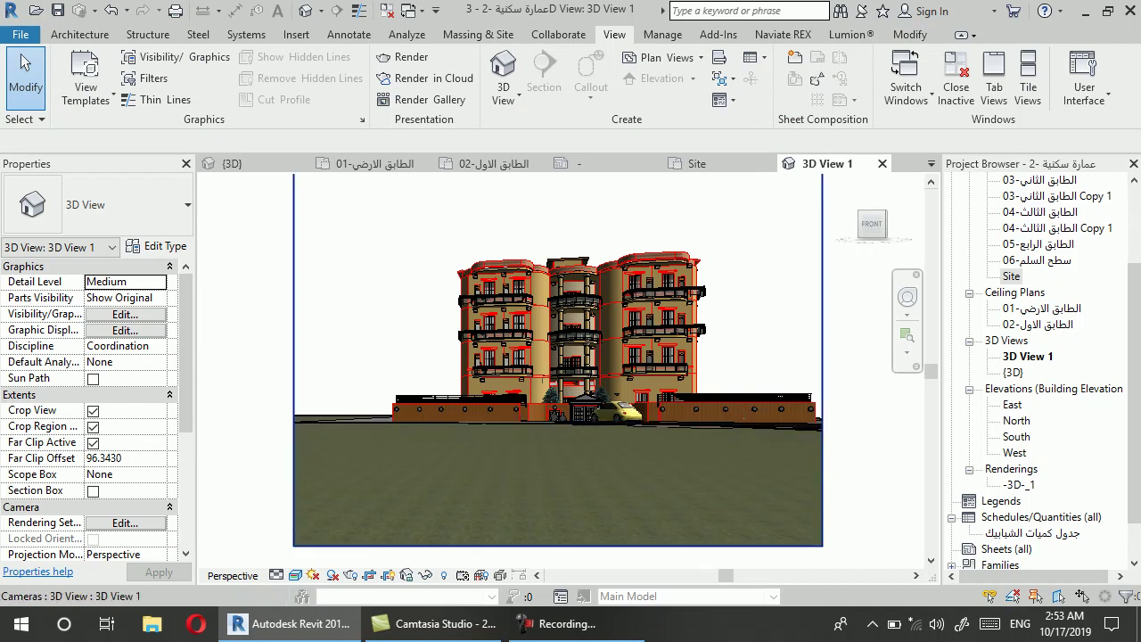
Render the camera view at High quality with sun-only lighting
key(r)
key(r)
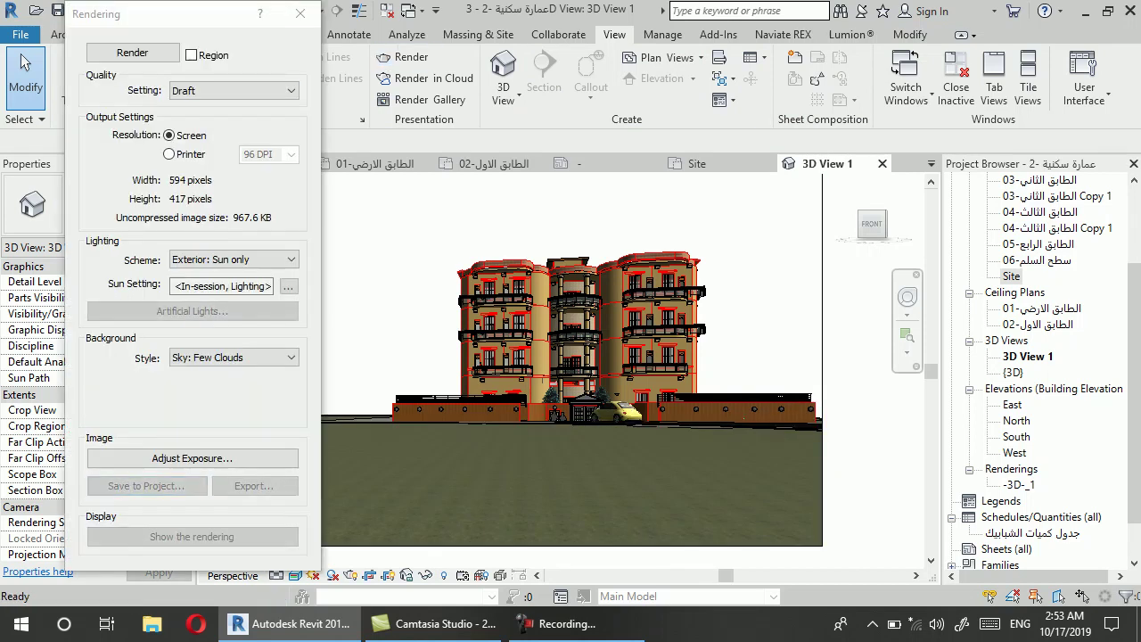
key(alt+Down)
key(Down)
key(Down)
key(Return)
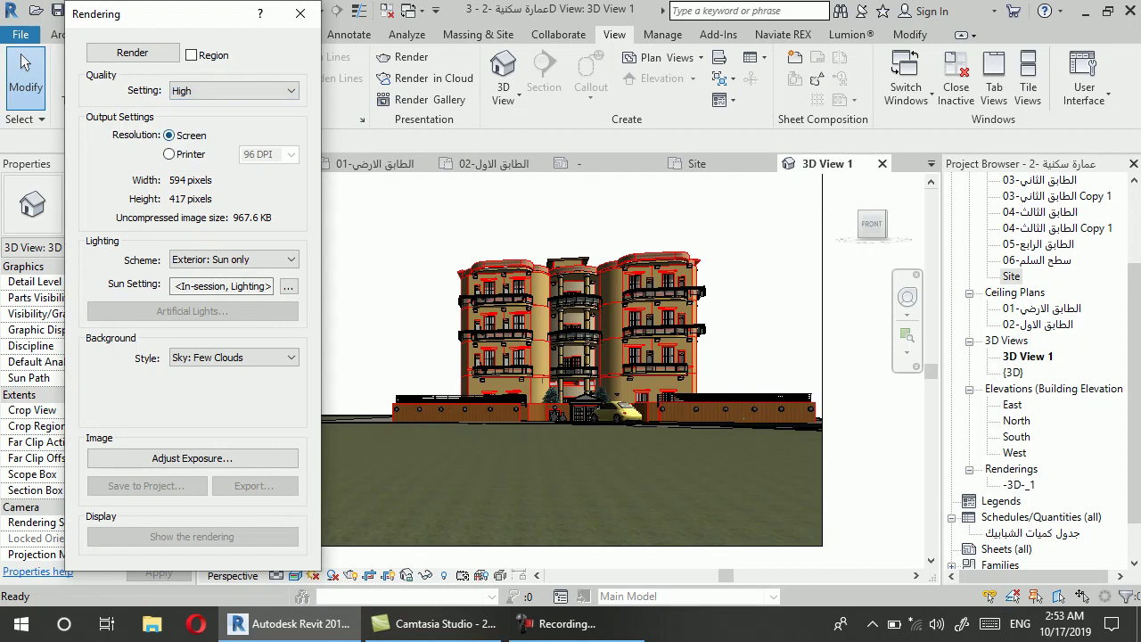
key(Tab)
key(Tab)
key(Tab)
key(shift+Tab)
key(shift+Tab)
key(alt+Down)
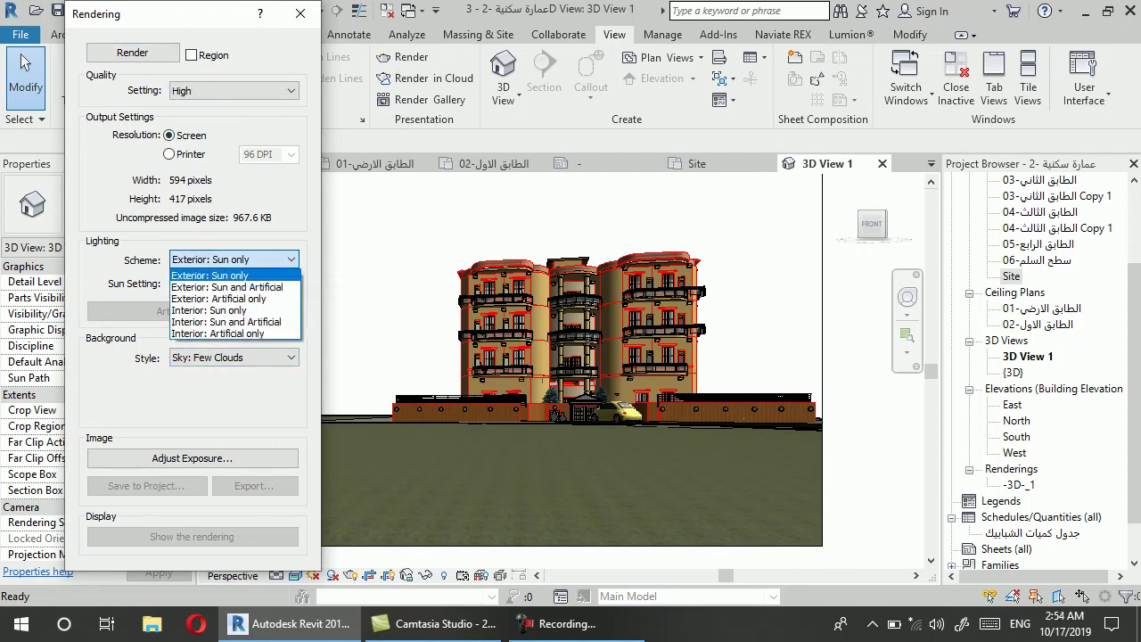
key(Return)
key(Return)
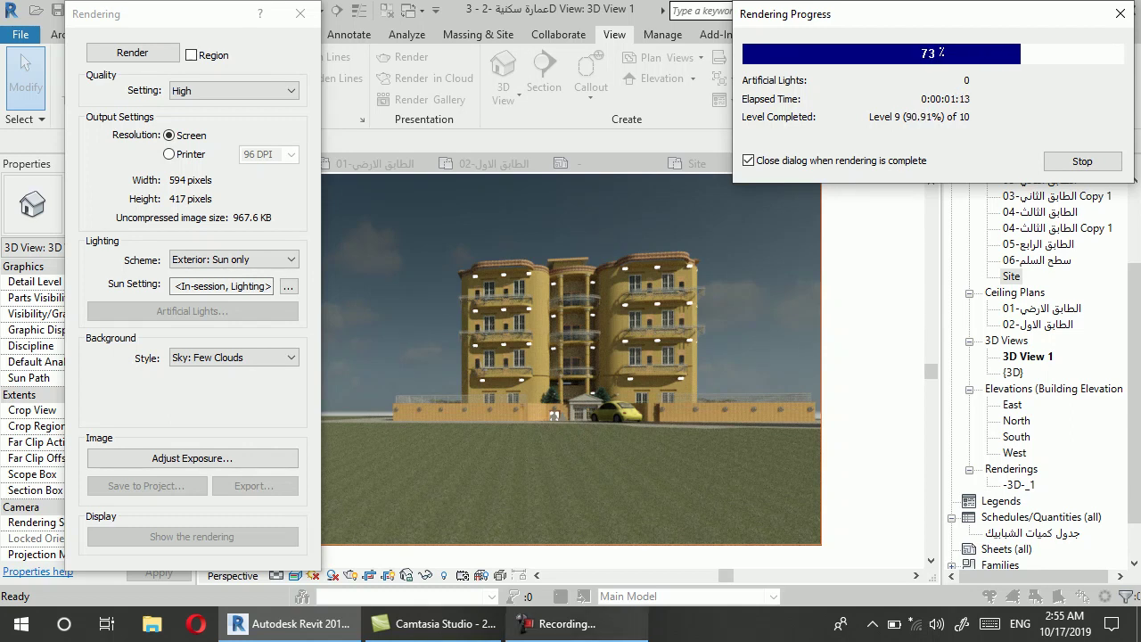
Export the rendering as a JPG and save it to the project as 3D View 1_1
click(562, 624)
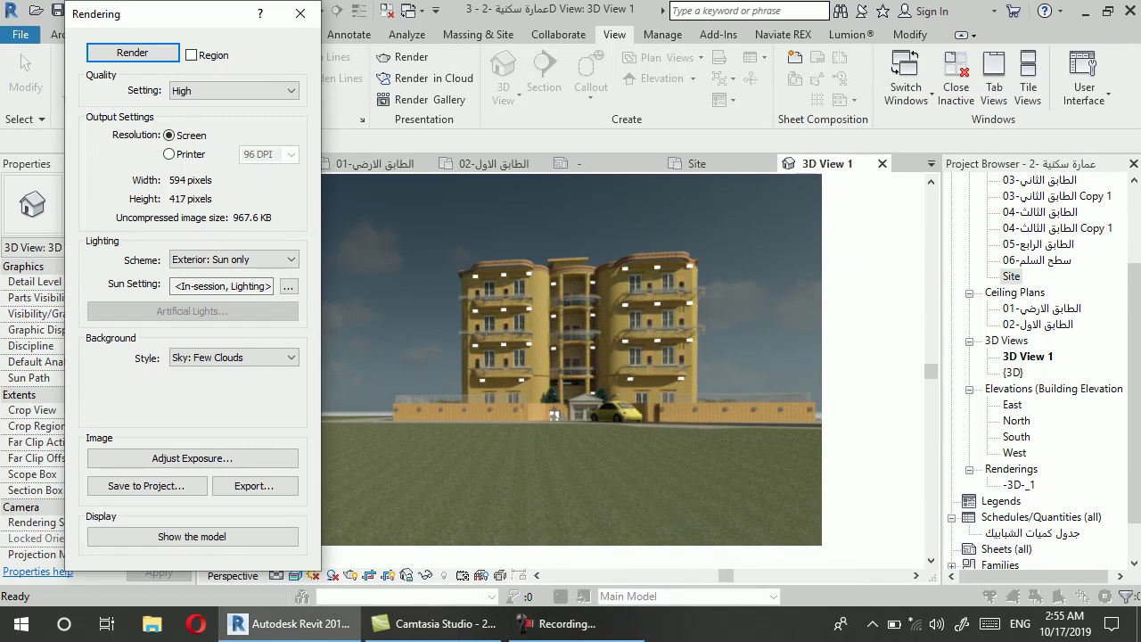
click(255, 486)
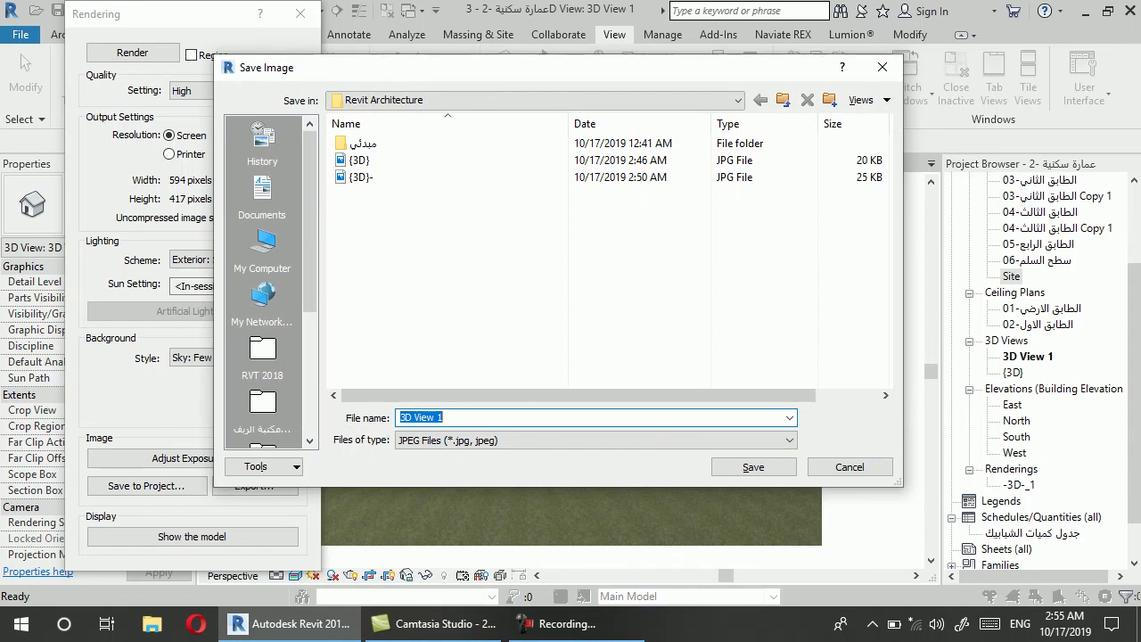
click(754, 466)
click(146, 486)
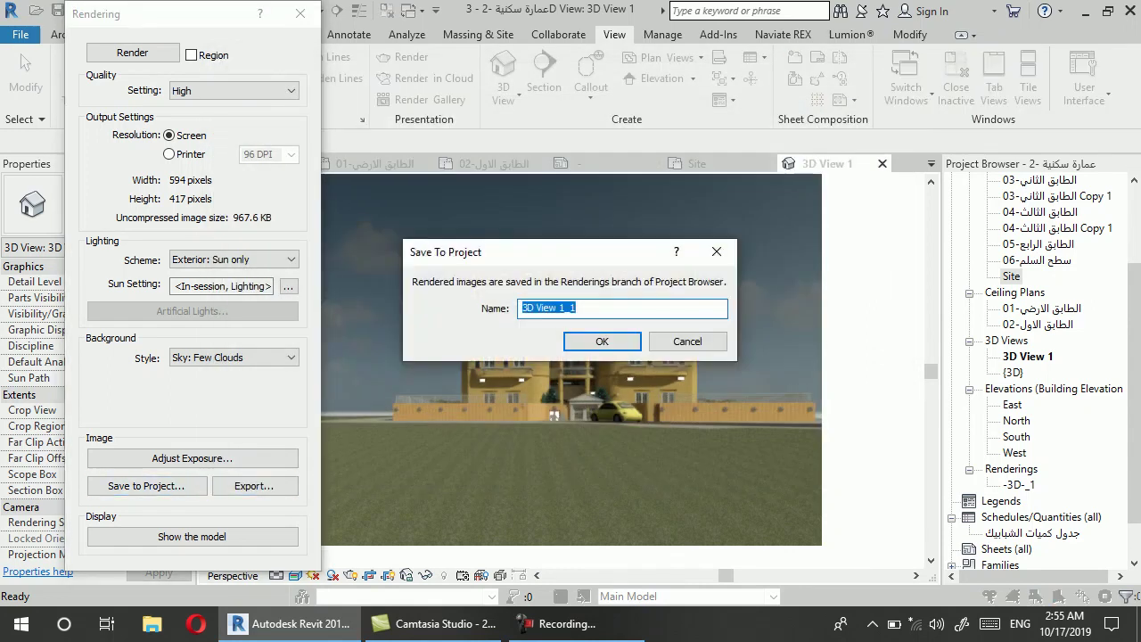
click(602, 341)
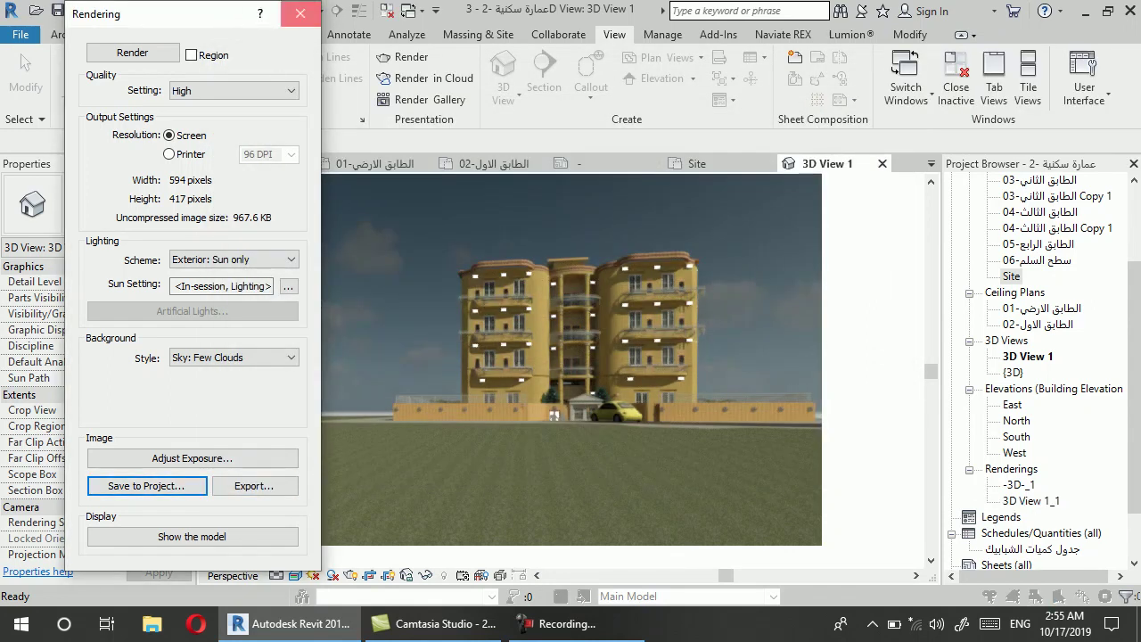
click(300, 14)
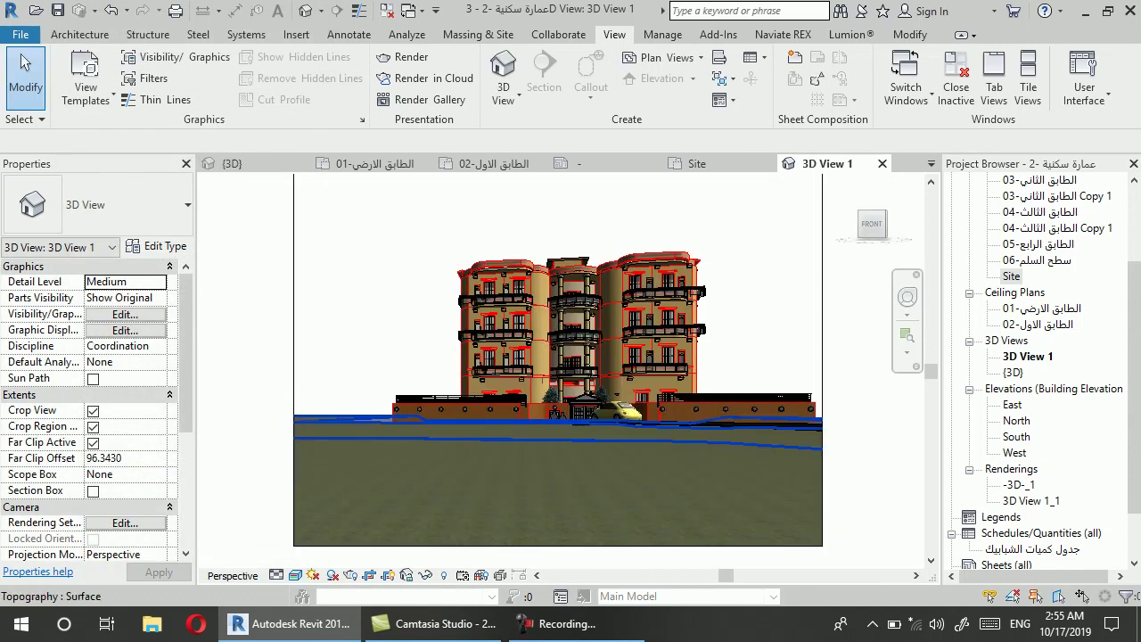
Look through the {3D} and 3D View 1 views, then open floor plan 02-الطابق الاول
scroll(486, 446, down, 1)
scroll(486, 445, down, 1)
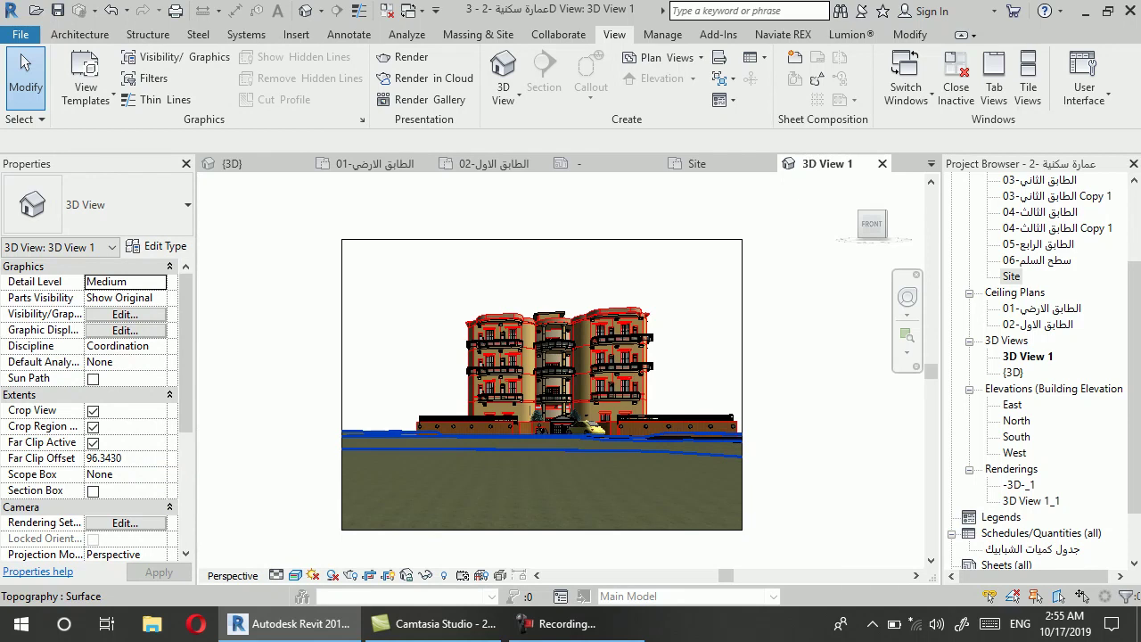
double_click(1013, 372)
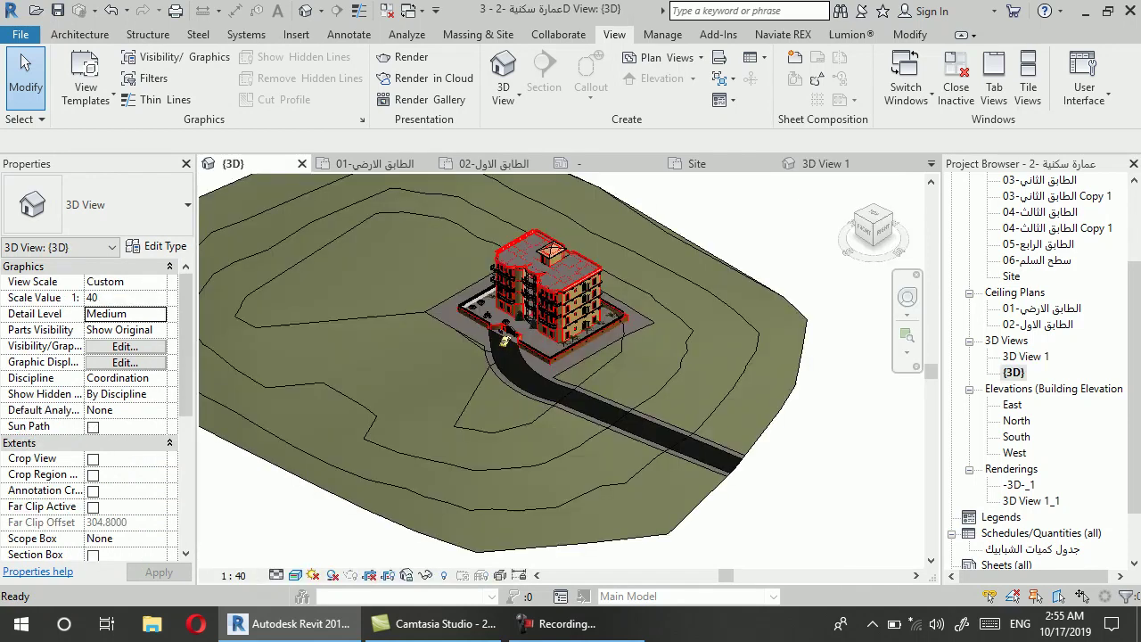
double_click(1028, 356)
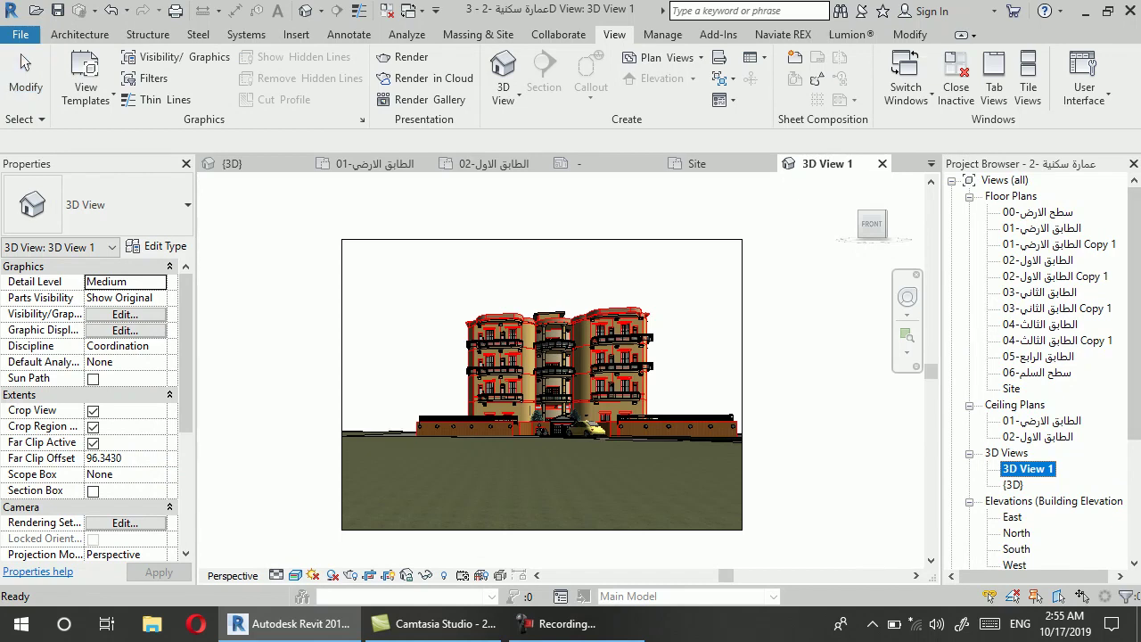
double_click(1038, 259)
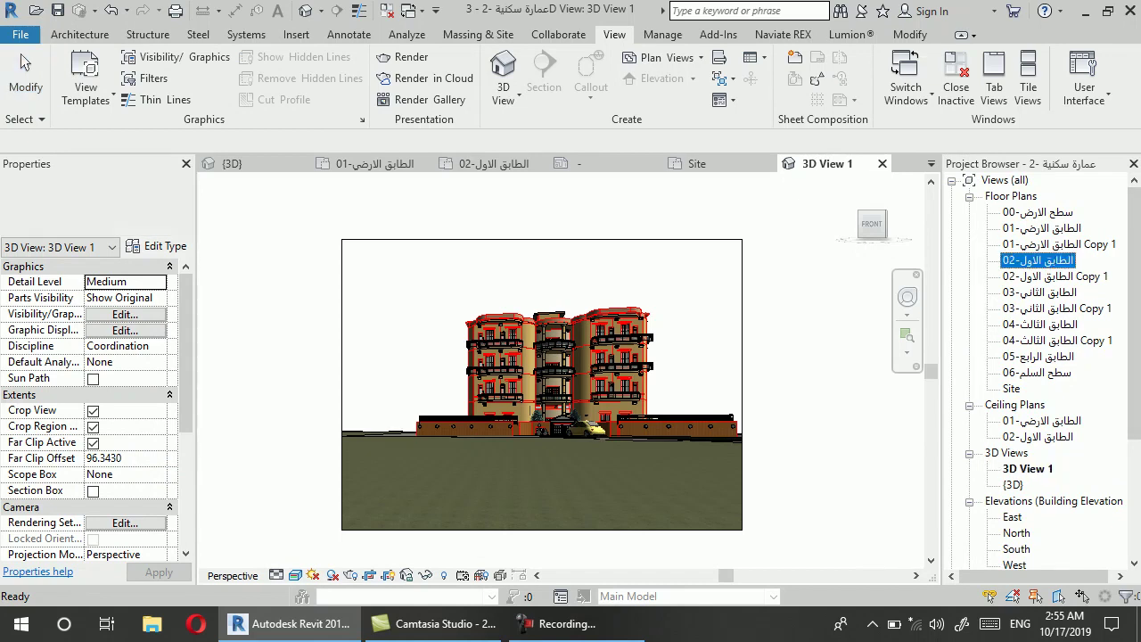
scroll(396, 513, up, 1)
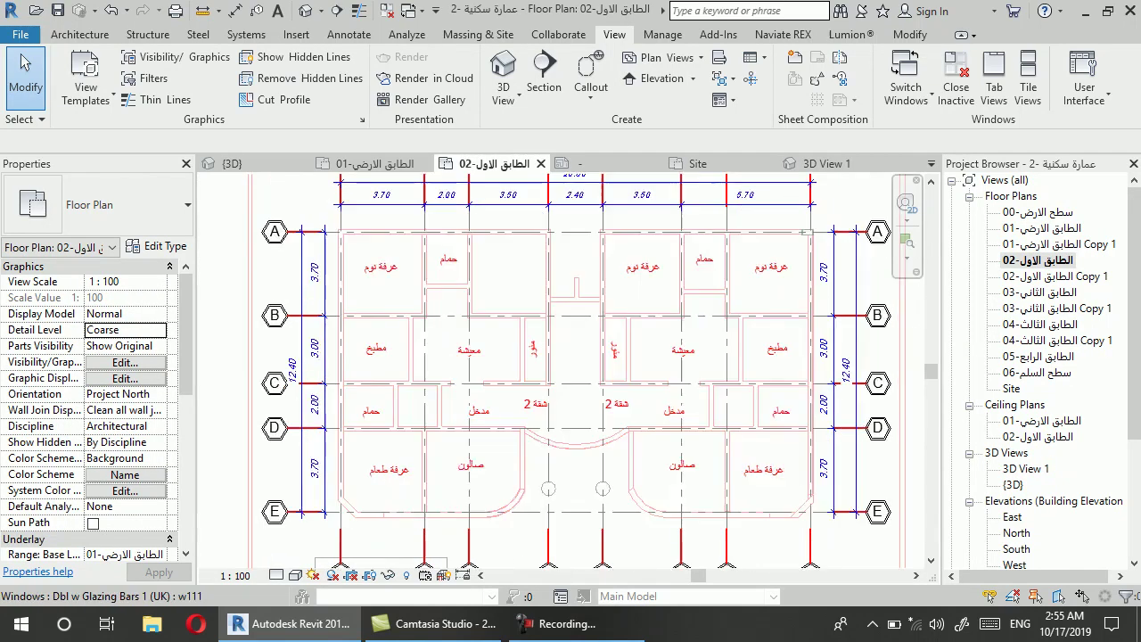
scroll(396, 512, up, 2)
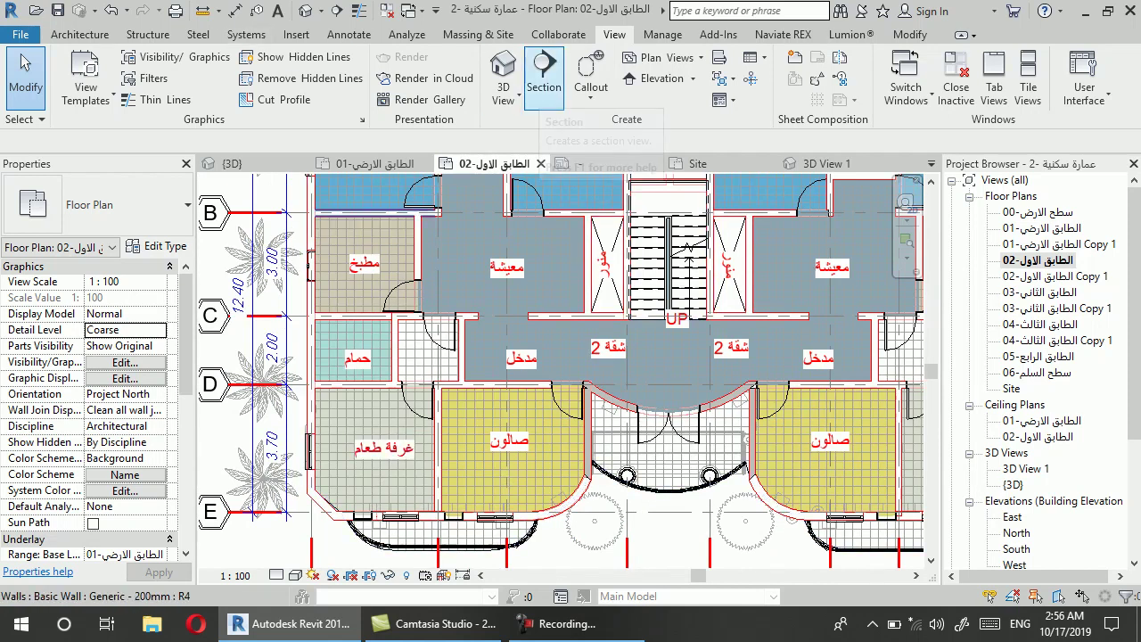
Place a perspective camera in the dining room corner, aimed toward the door
click(504, 96)
click(535, 165)
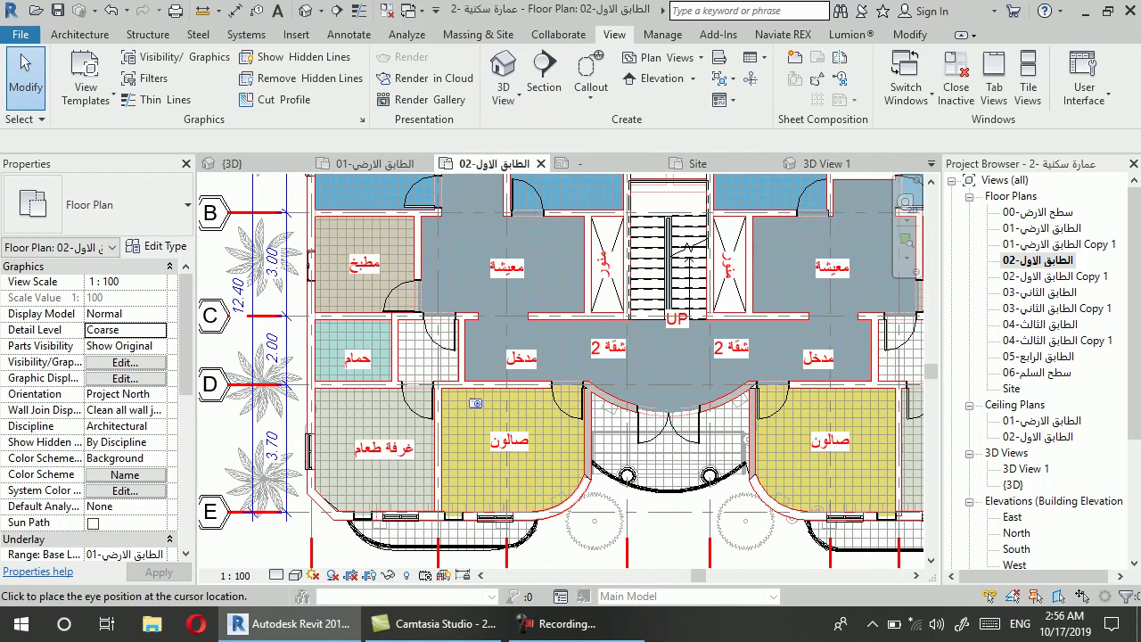
click(330, 498)
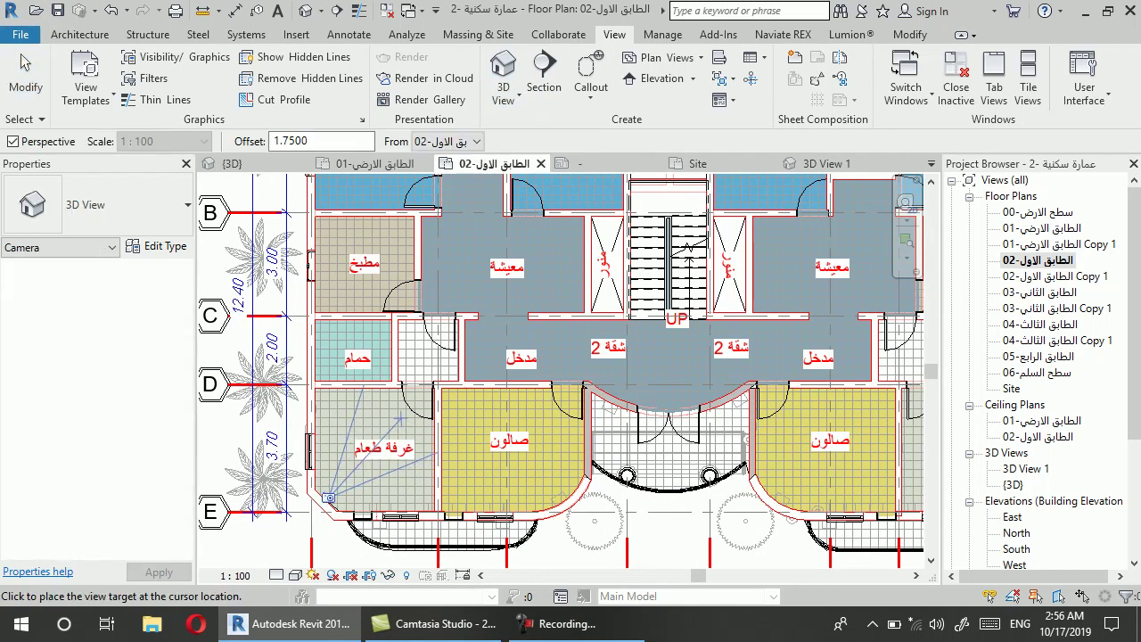
click(401, 419)
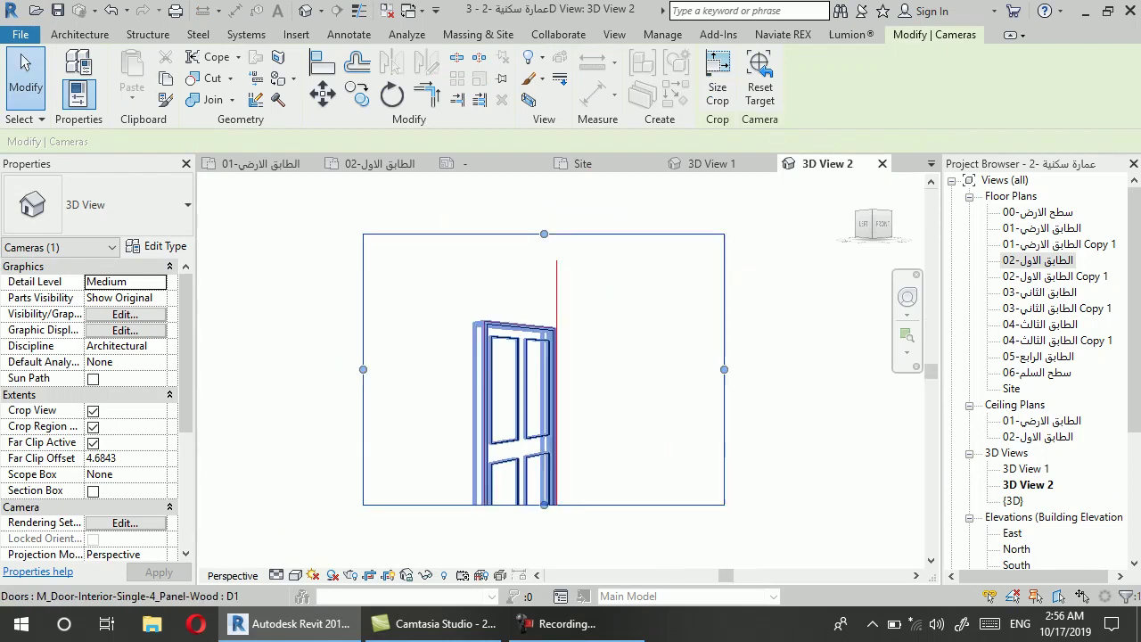
Widen the 3D View 2 crop frame on all sides to reveal the window
drag(670, 356, 815, 357)
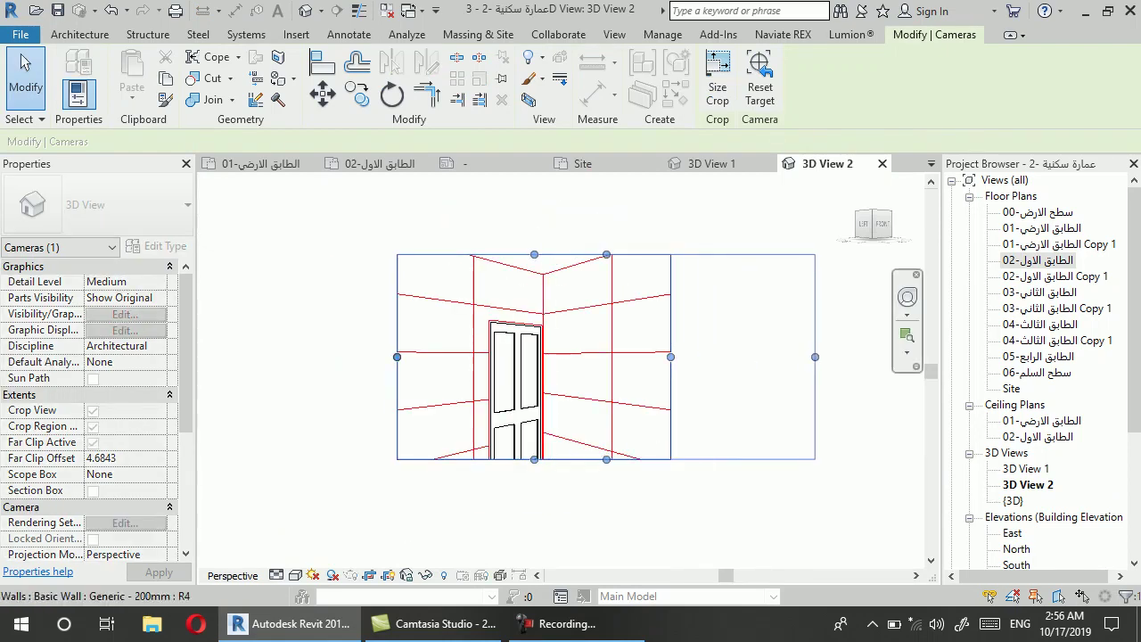
drag(607, 459, 607, 559)
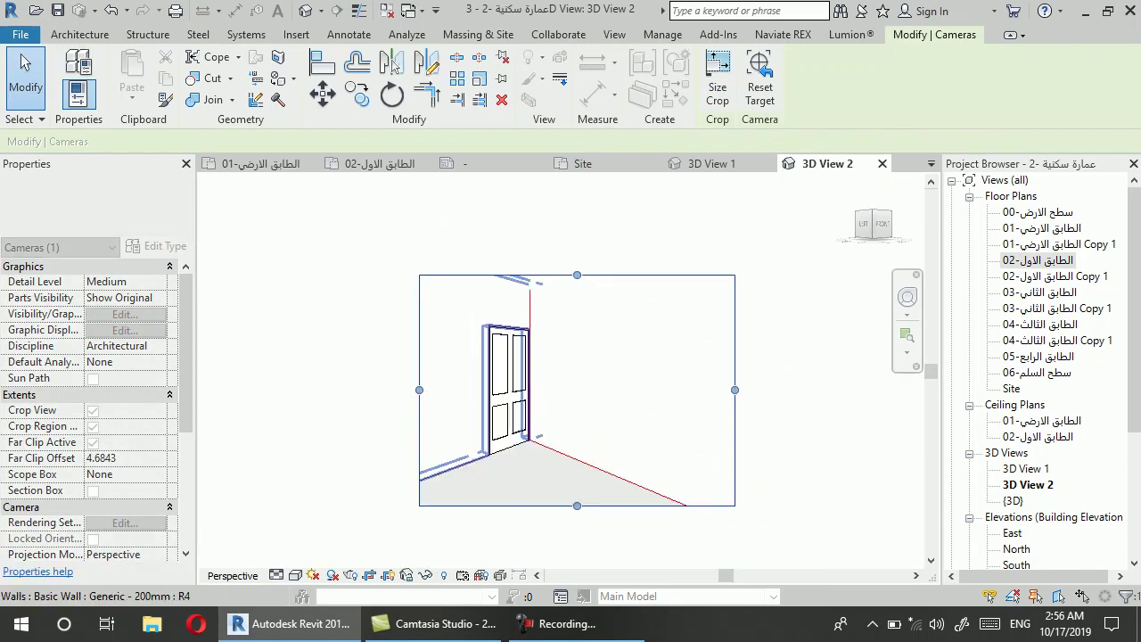
drag(419, 390, 316, 390)
drag(526, 223, 526, 204)
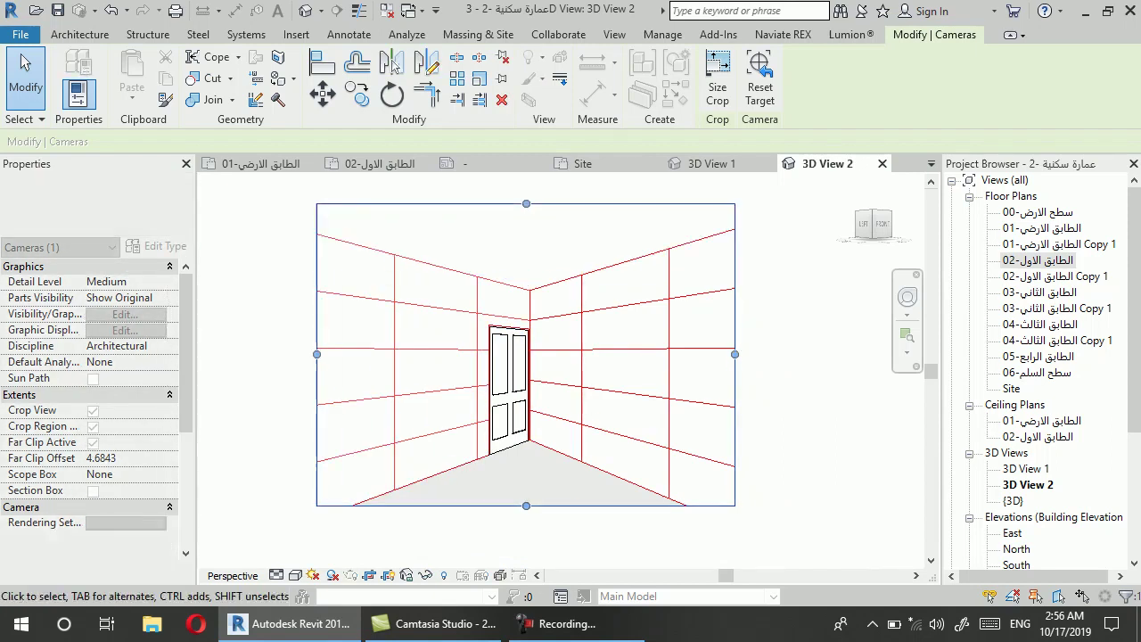
drag(527, 429, 527, 561)
drag(685, 380, 829, 381)
drag(368, 381, 259, 380)
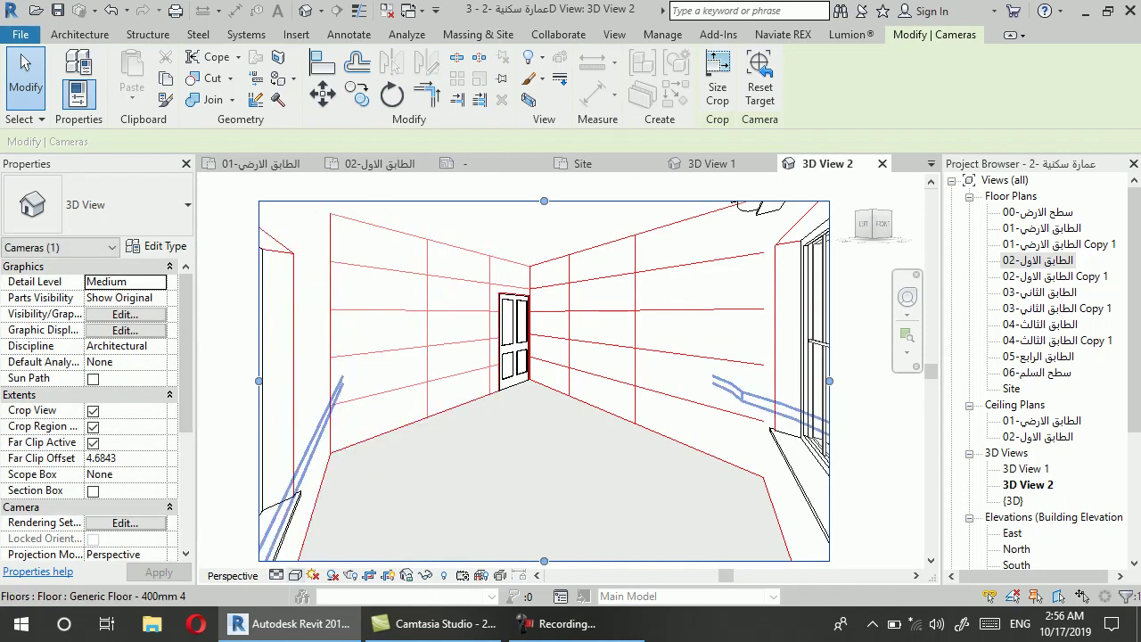
Set 3D View 2 to Realistic, extend its left edge past the barred door, then open {3D}
click(295, 575)
click(326, 538)
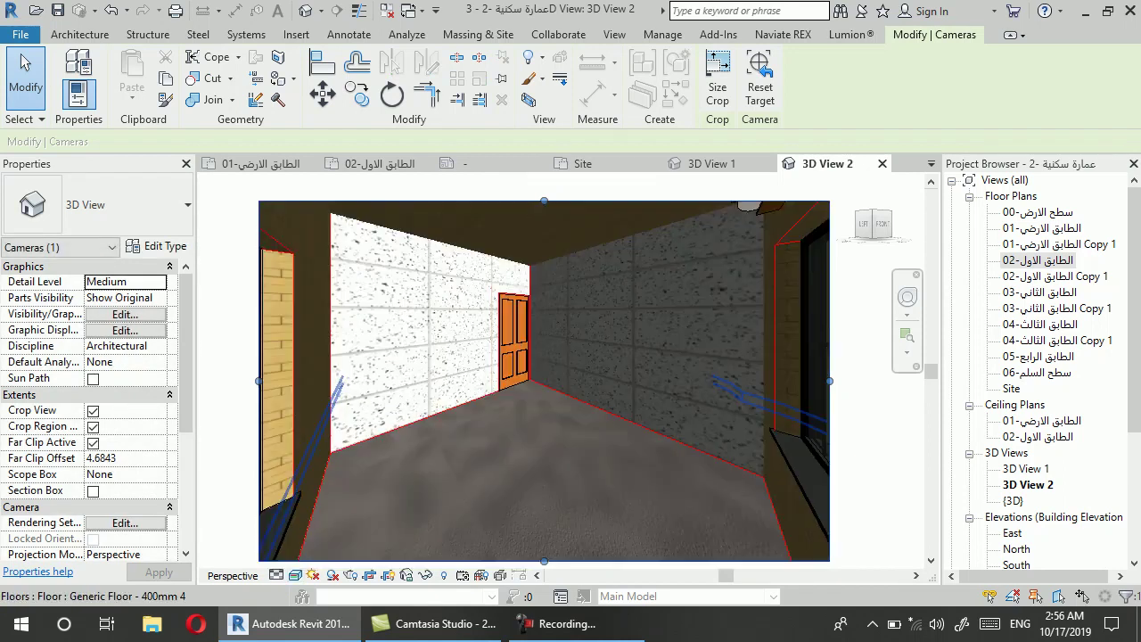
scroll(508, 400, down, 3)
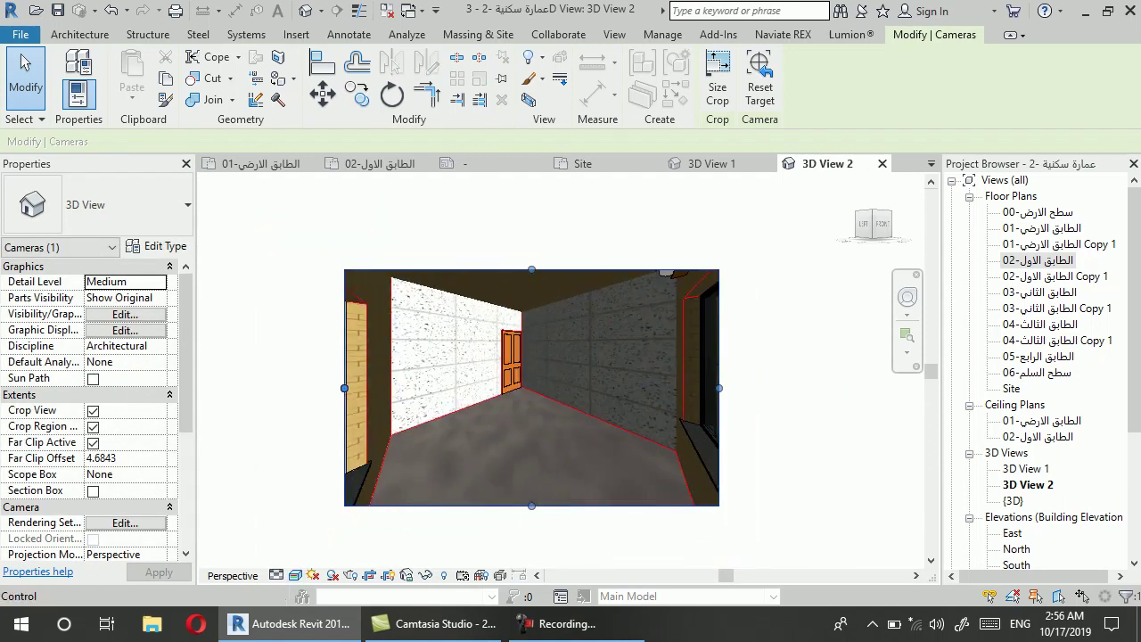
drag(345, 388, 312, 388)
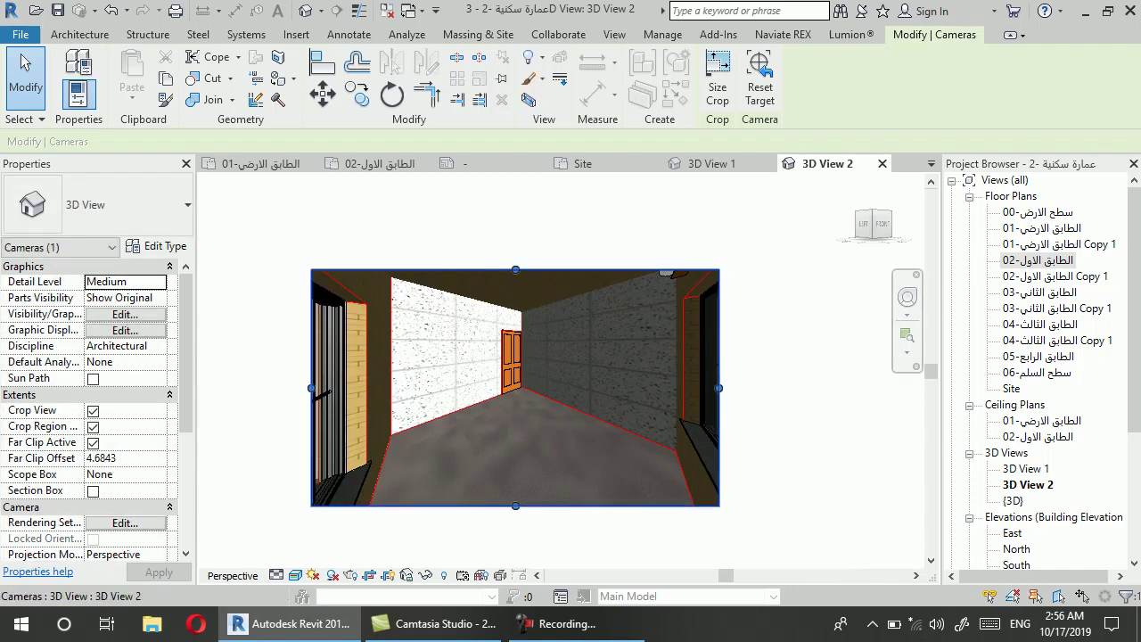
drag(312, 388, 252, 387)
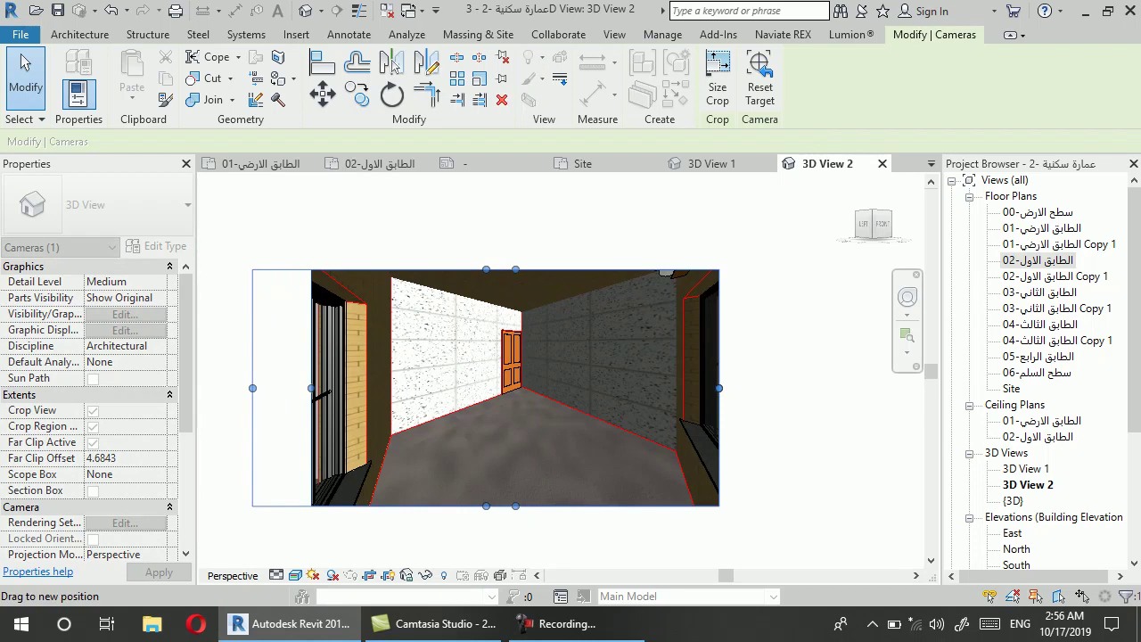
key(Escape)
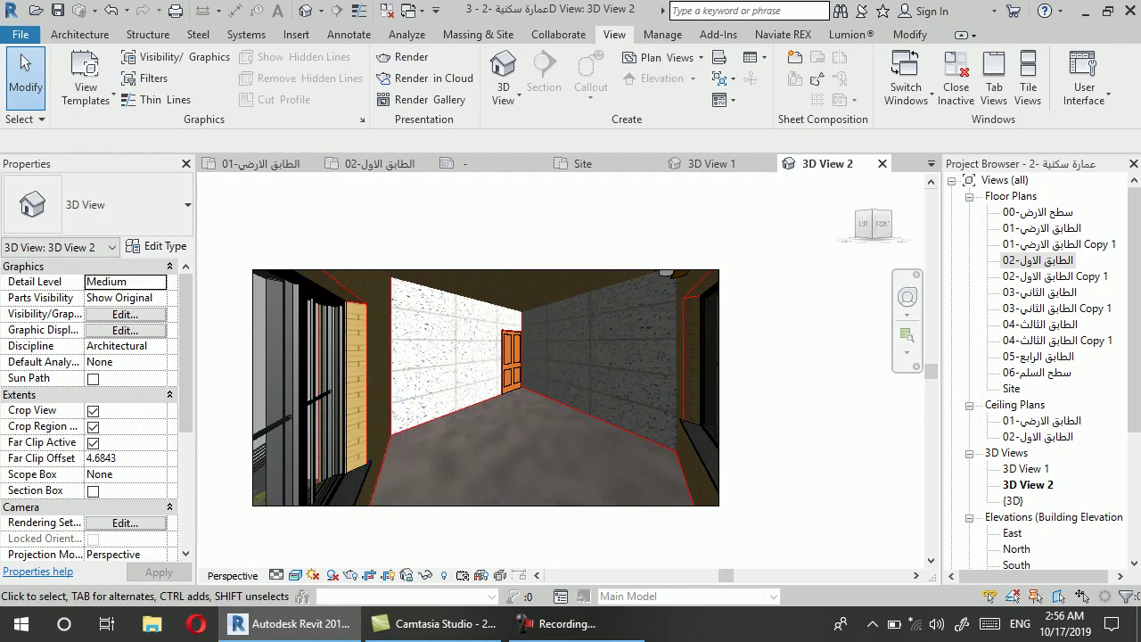
click(306, 10)
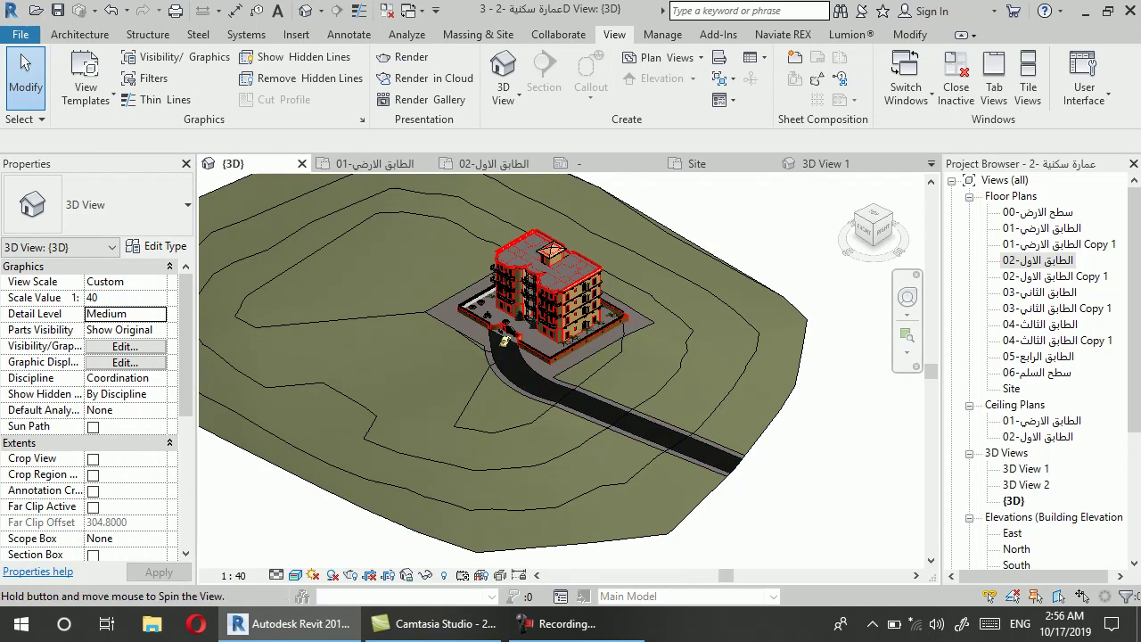
Orbit the {3D} view to inspect the building from several angles
shift+middle_drag(535, 401, 536, 339)
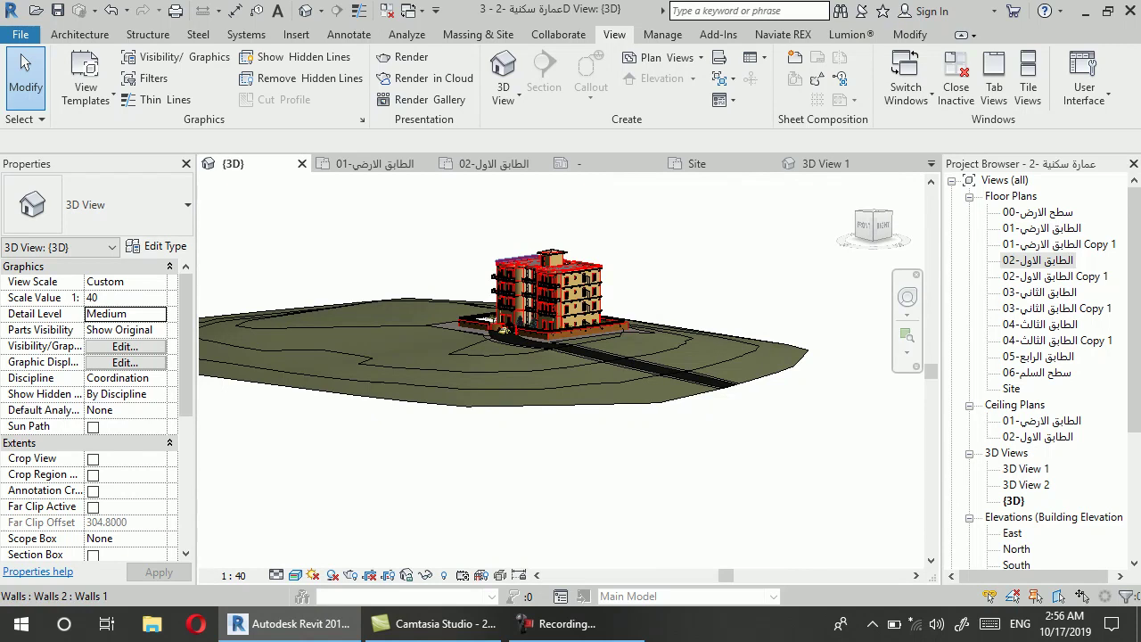
shift+middle_drag(503, 331, 502, 341)
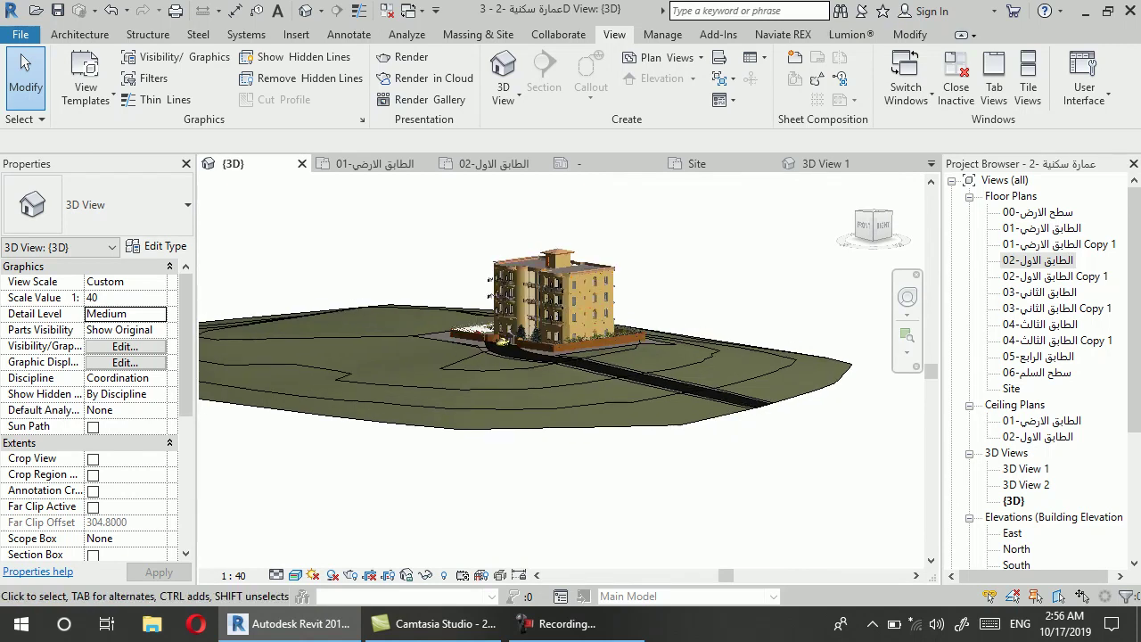
shift+middle_drag(502, 341, 490, 358)
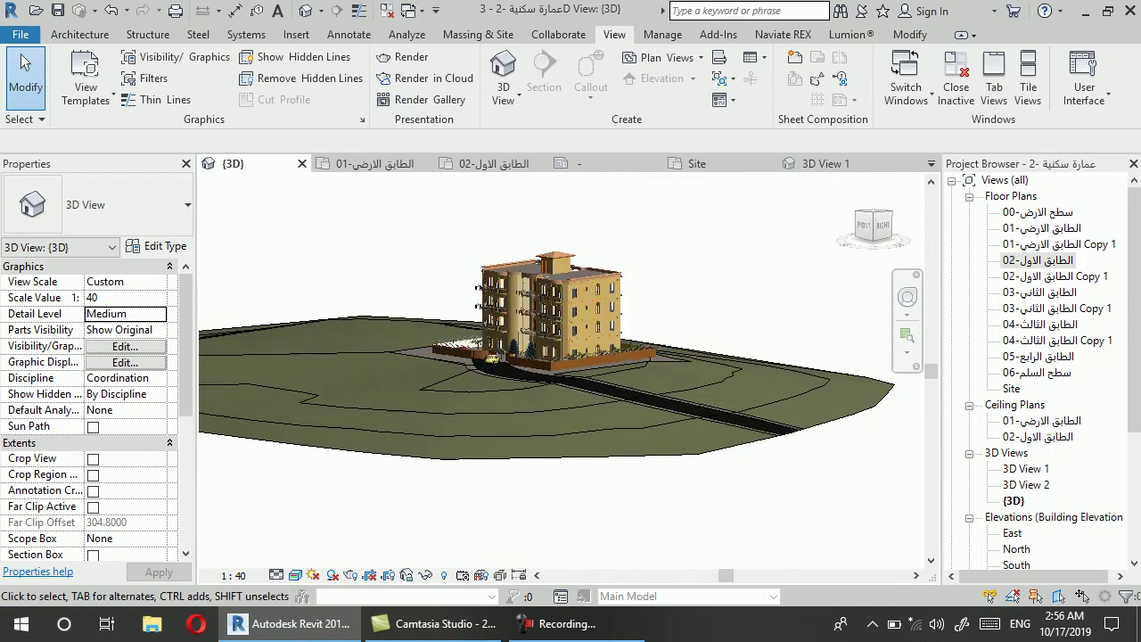
Open floor plans 01 through 04 in turn, then the 3D View 1 perspective
click(1038, 259)
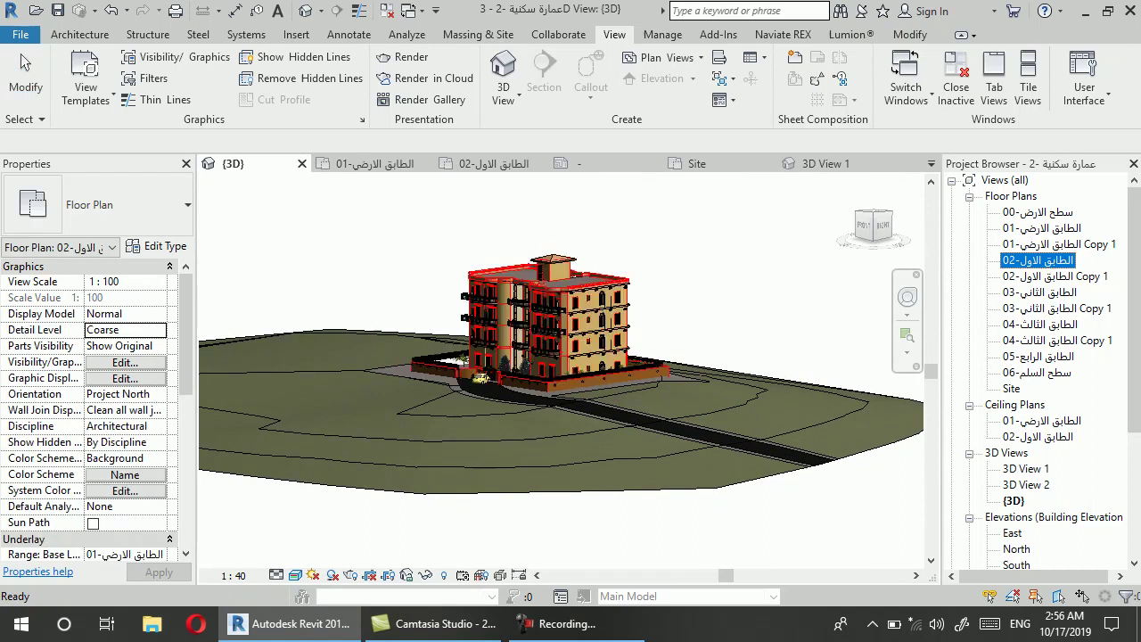
double_click(1042, 227)
double_click(1038, 259)
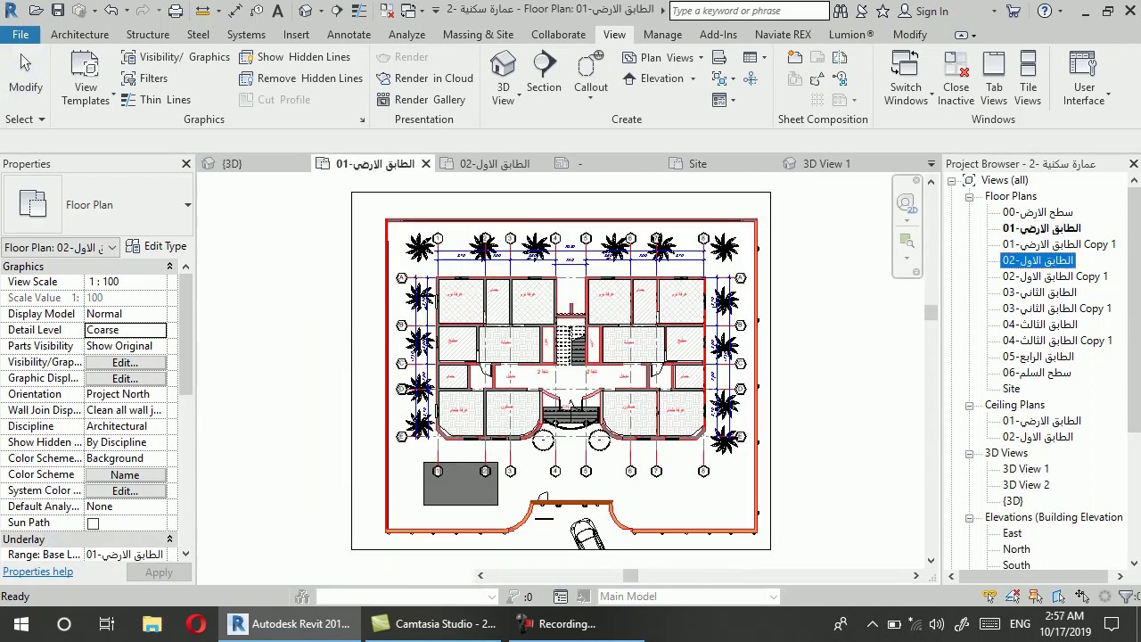
click(1040, 291)
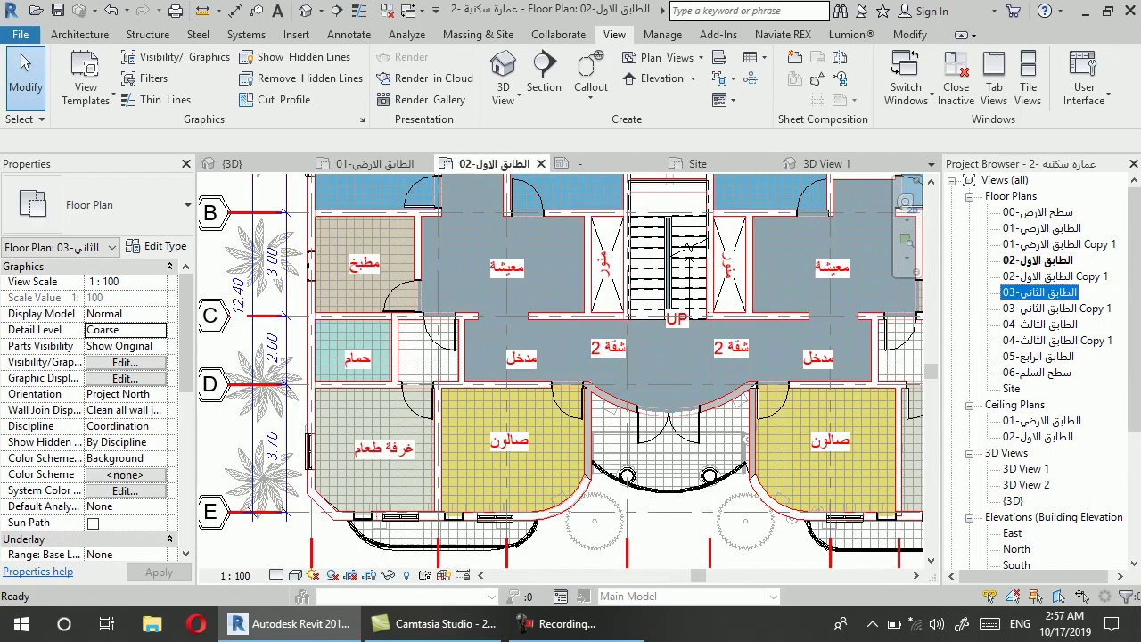
double_click(1040, 291)
double_click(1040, 324)
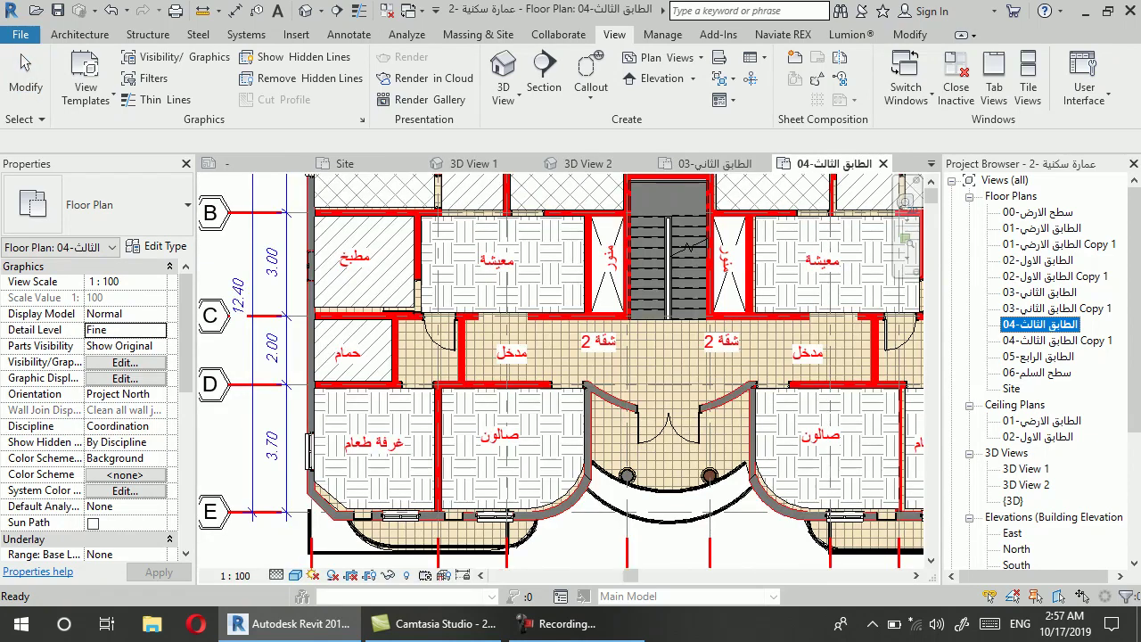
scroll(430, 395, down, 2)
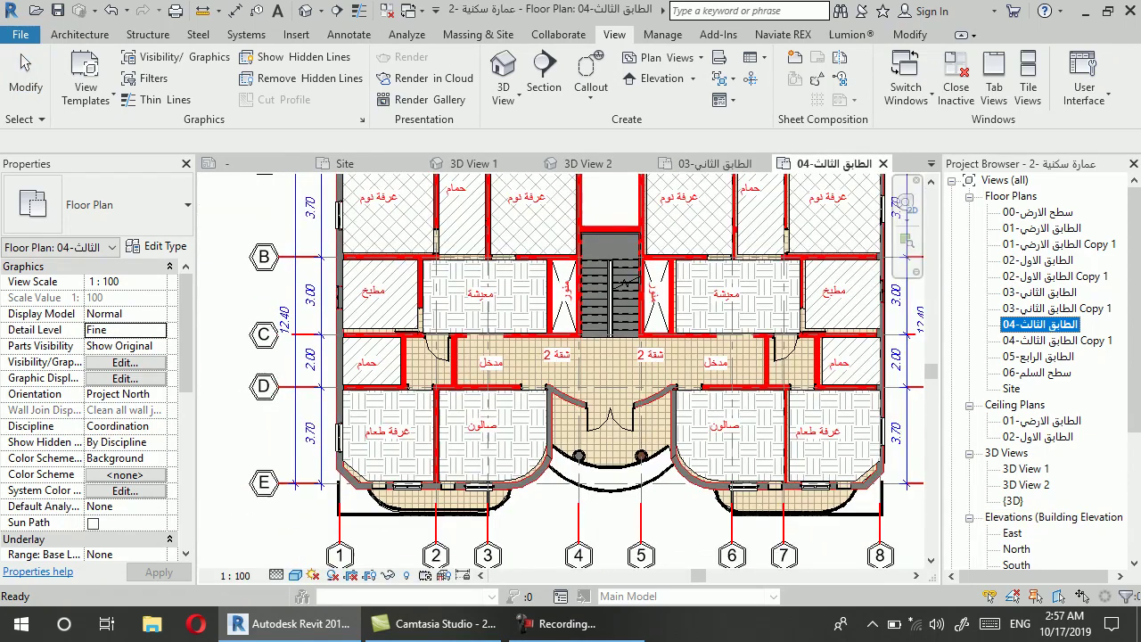
double_click(1028, 468)
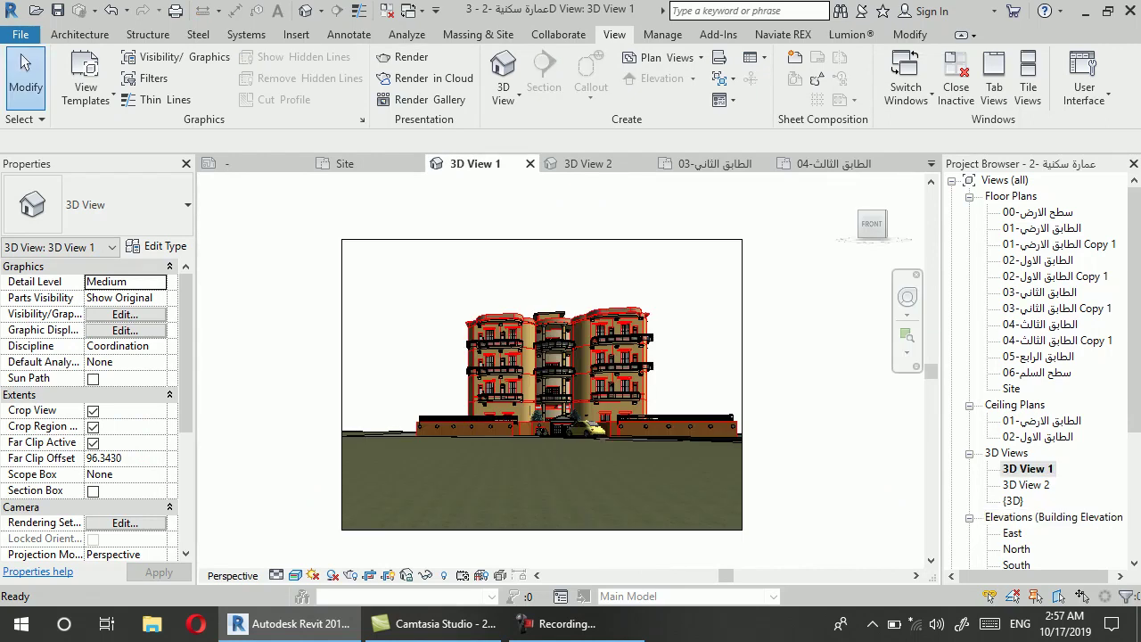
scroll(1034, 374, down, 5)
Open the 3D View 1_1 rendering under Renderings, then floor plan 02-الطابق الاول
scroll(1034, 375, down, 1)
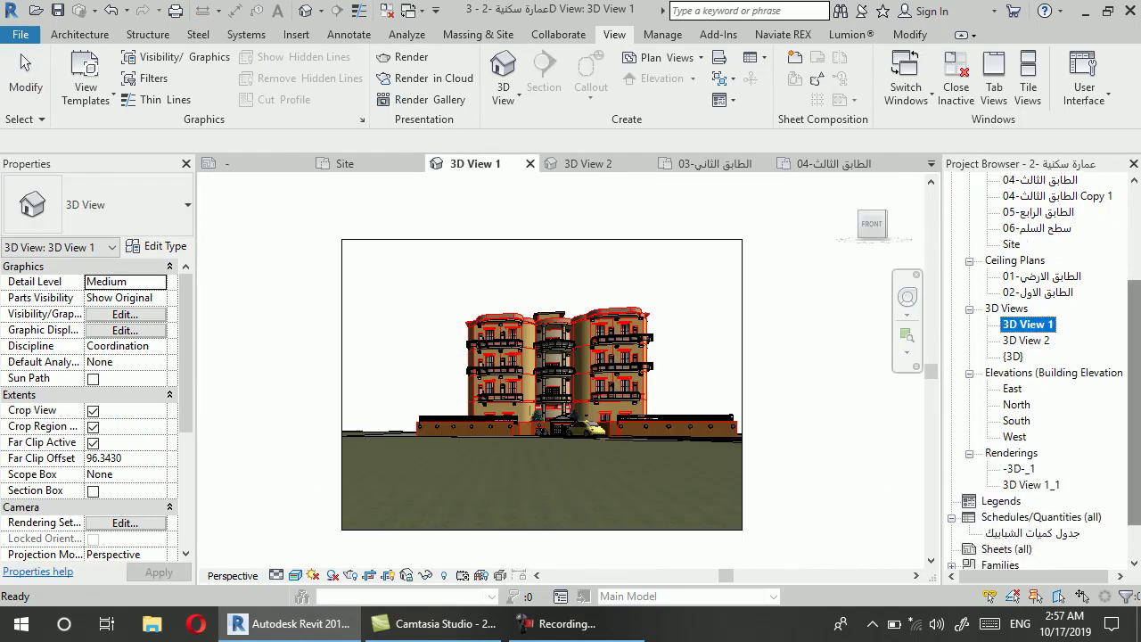
double_click(1019, 468)
click(1031, 484)
double_click(1032, 485)
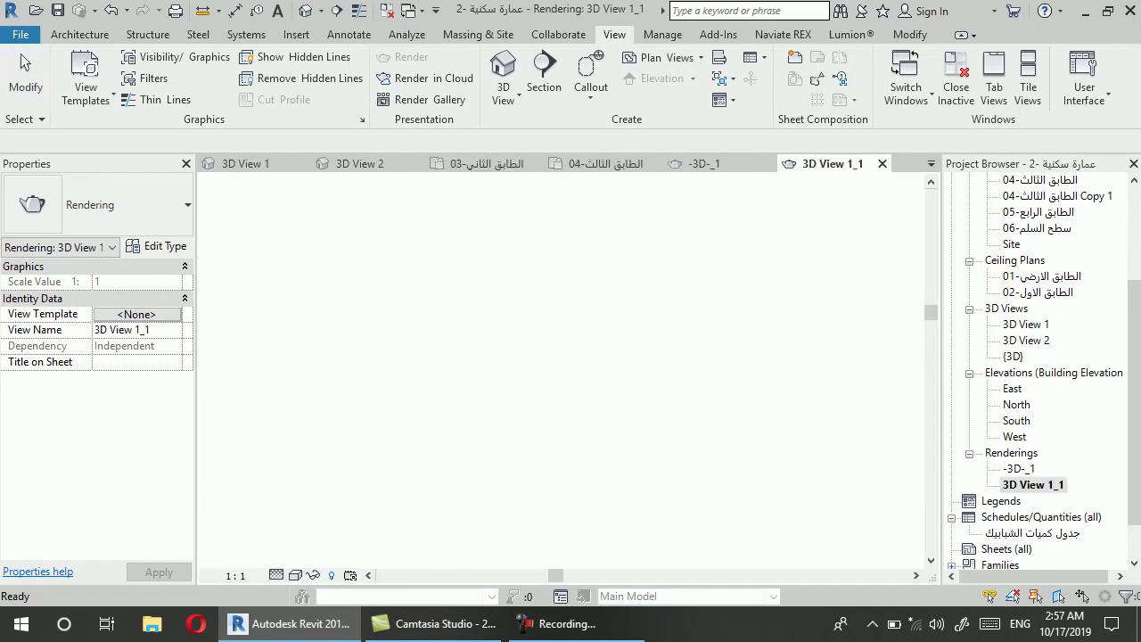
scroll(1034, 356, up, 3)
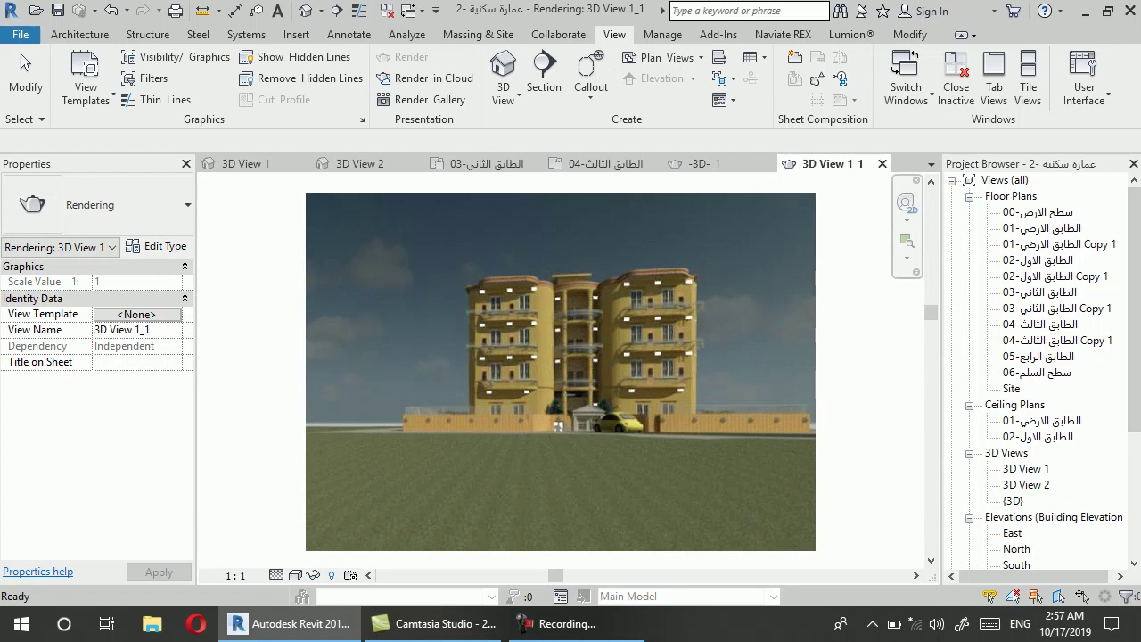
double_click(1041, 260)
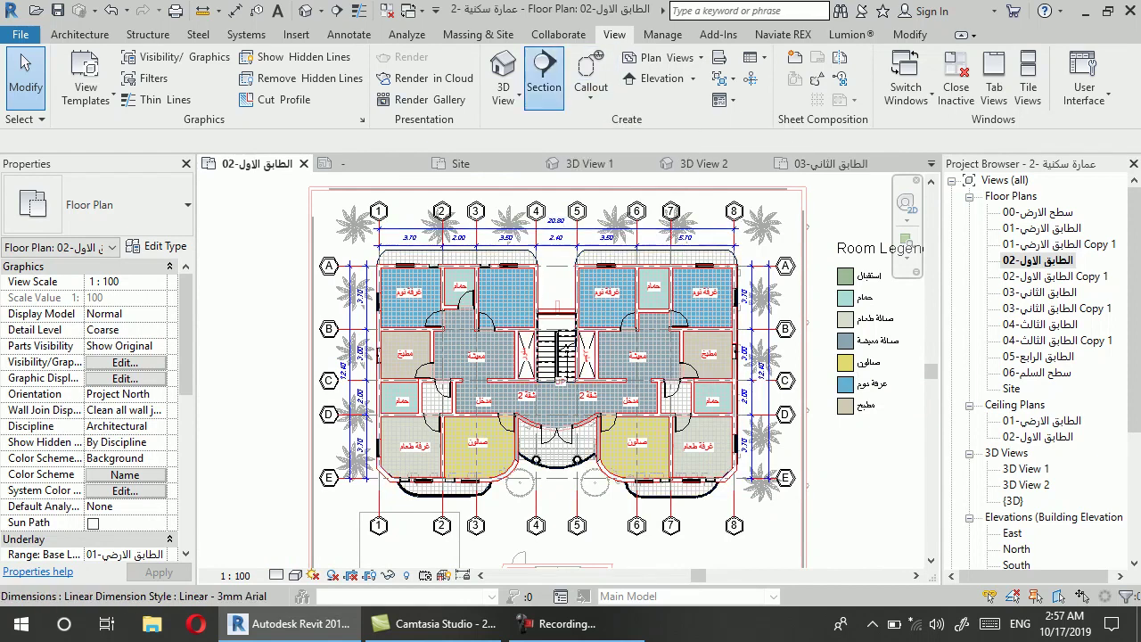
Draw a section line across the floor plan and open the new Section 1 view
click(544, 72)
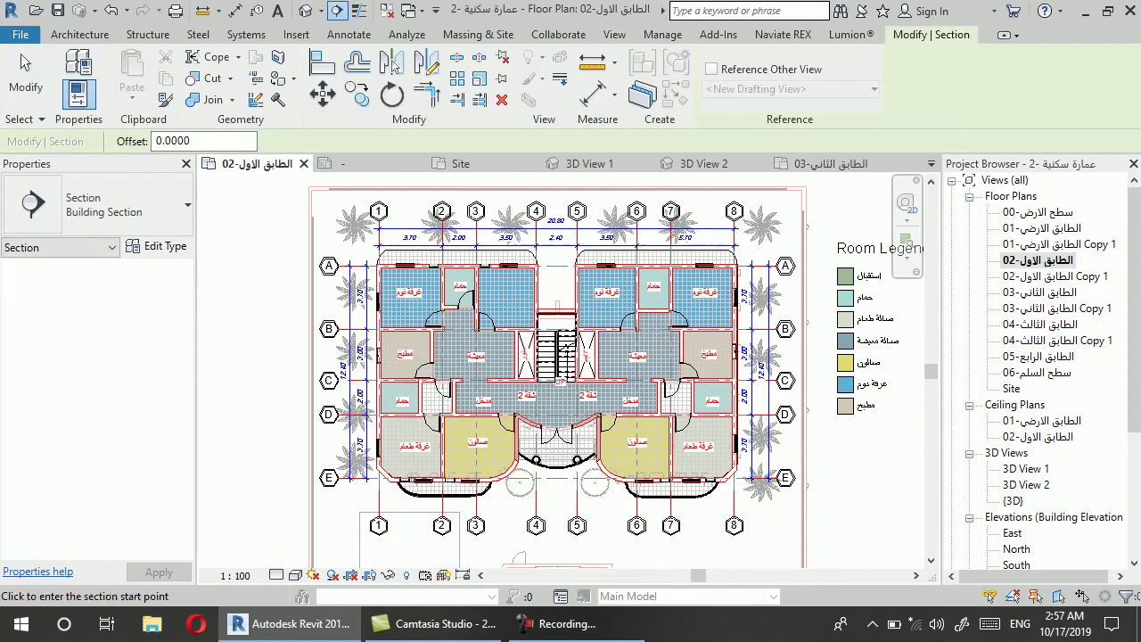
click(316, 354)
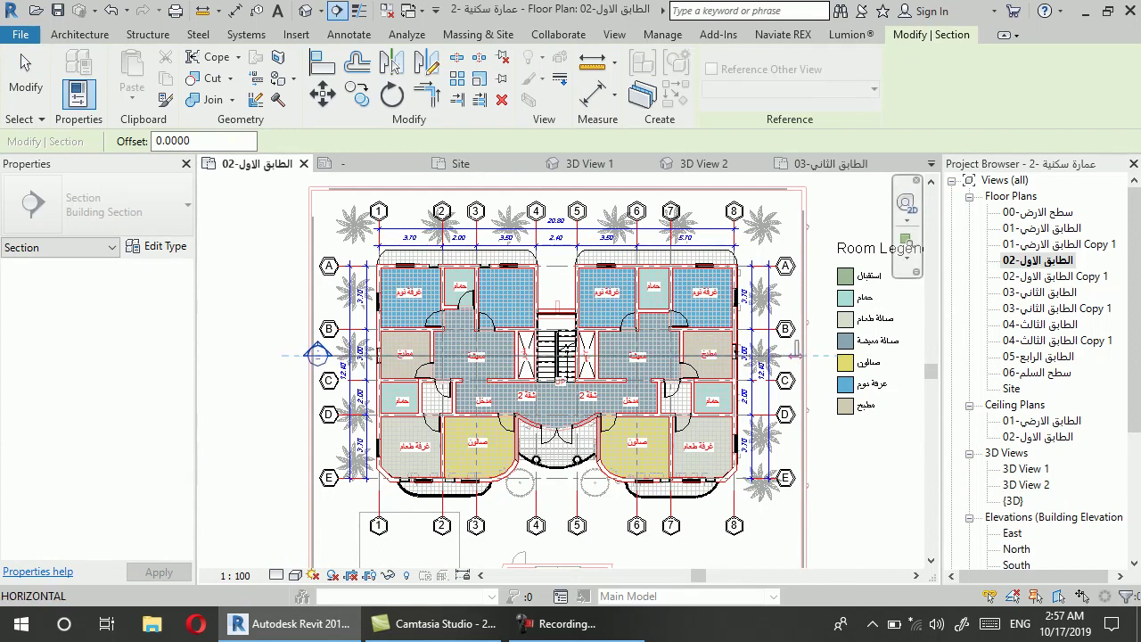
click(809, 355)
key(Escape)
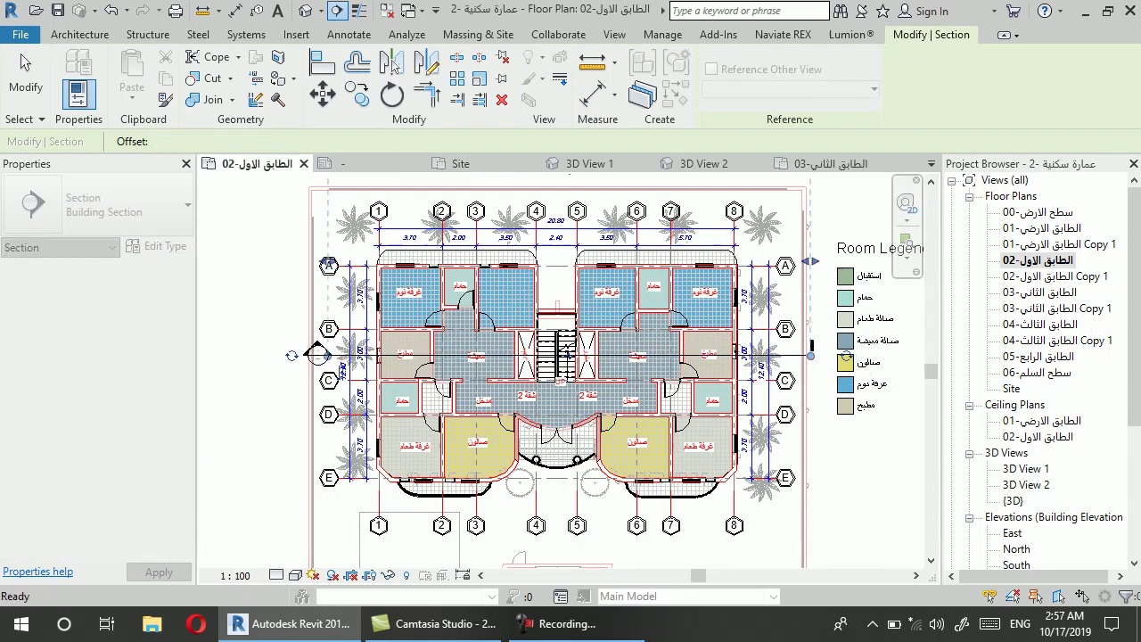
key(Escape)
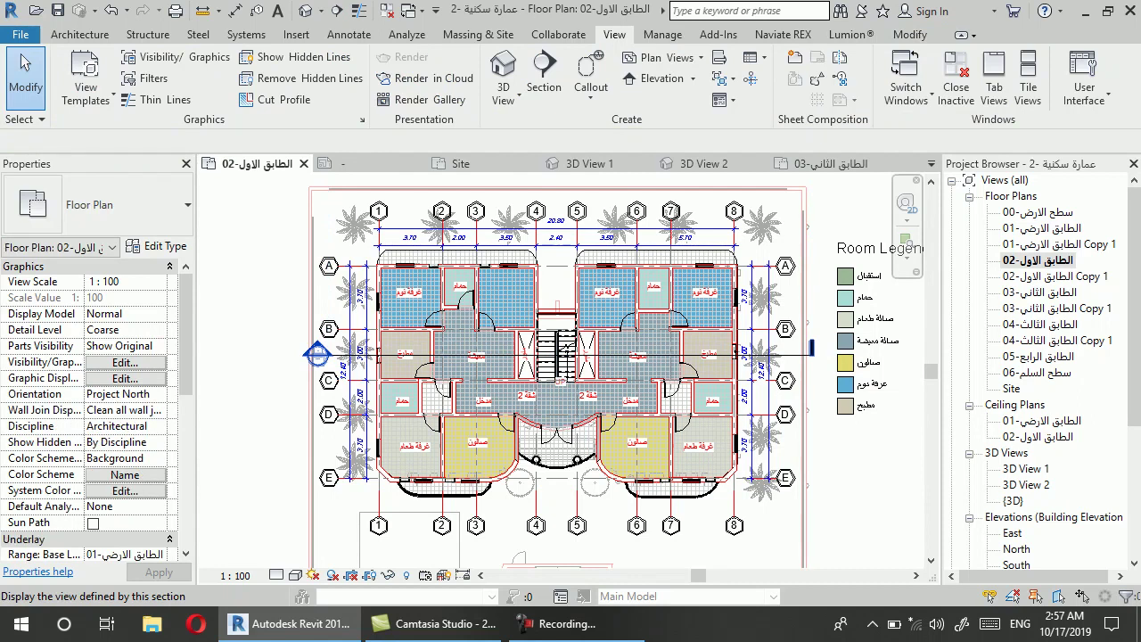
right_click(309, 353)
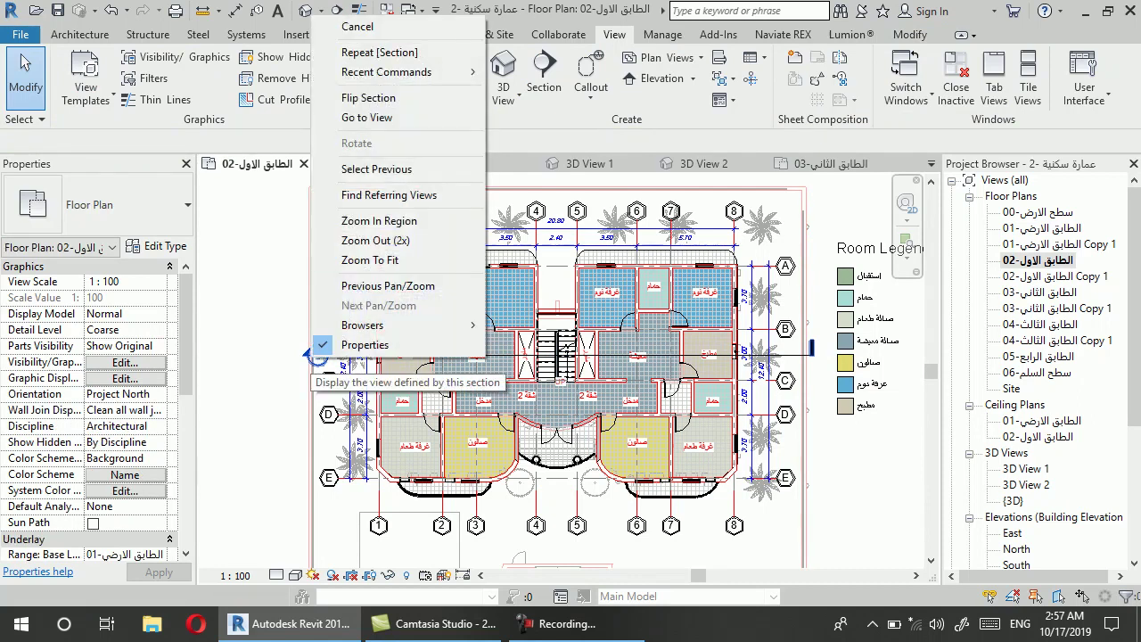
click(367, 117)
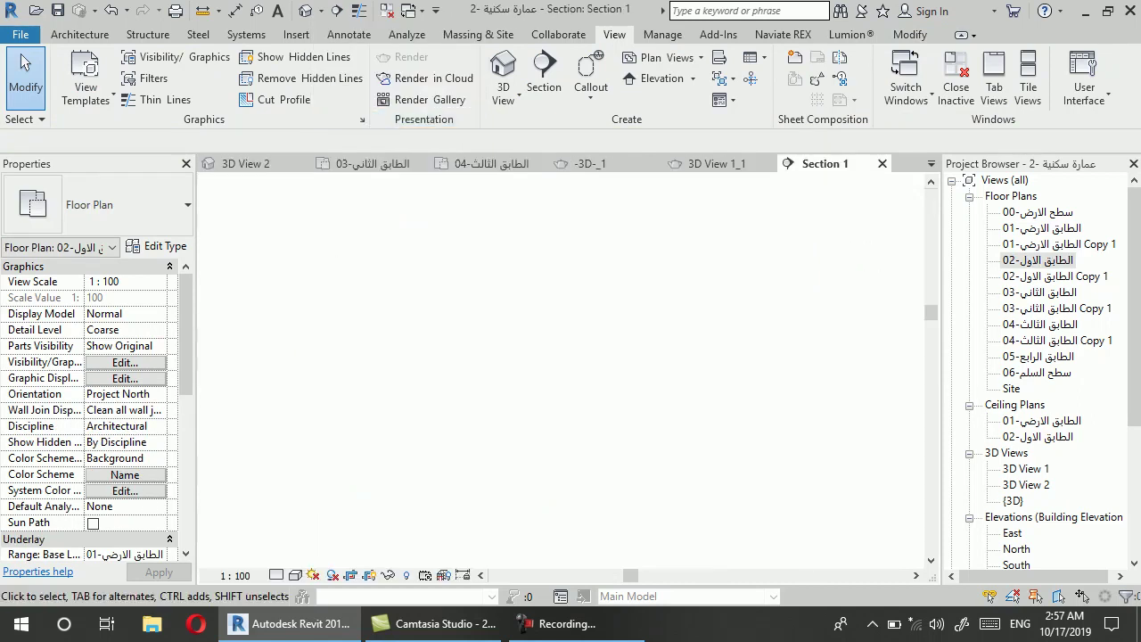
Set Section 1 to Realistic and widen its crop region on the left and right
scroll(512, 307, down, 1)
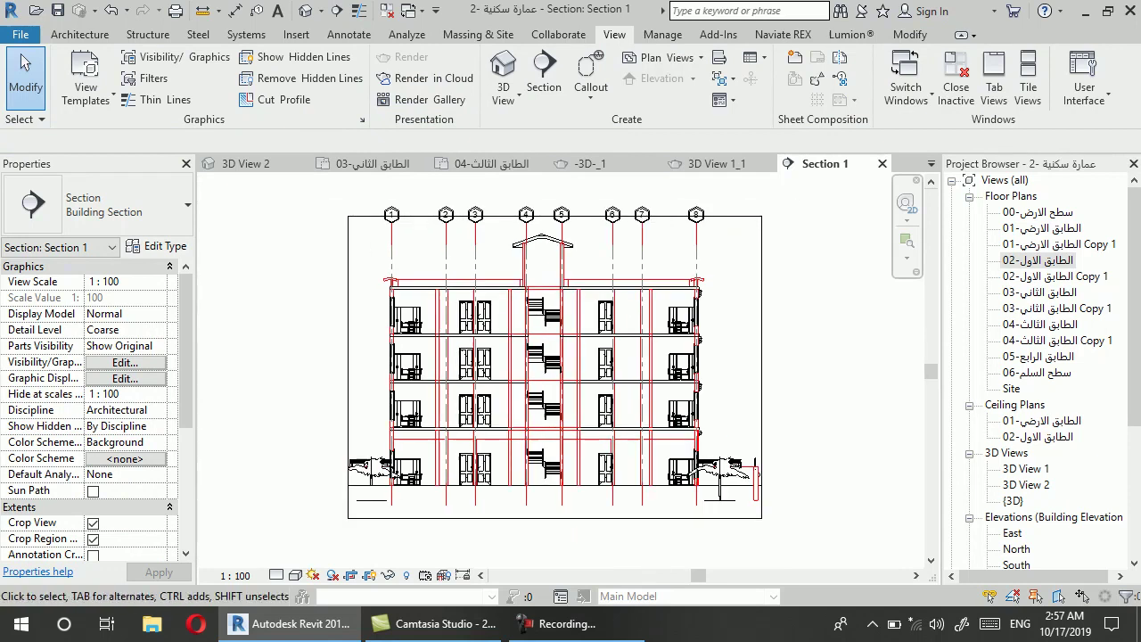
click(294, 576)
click(321, 538)
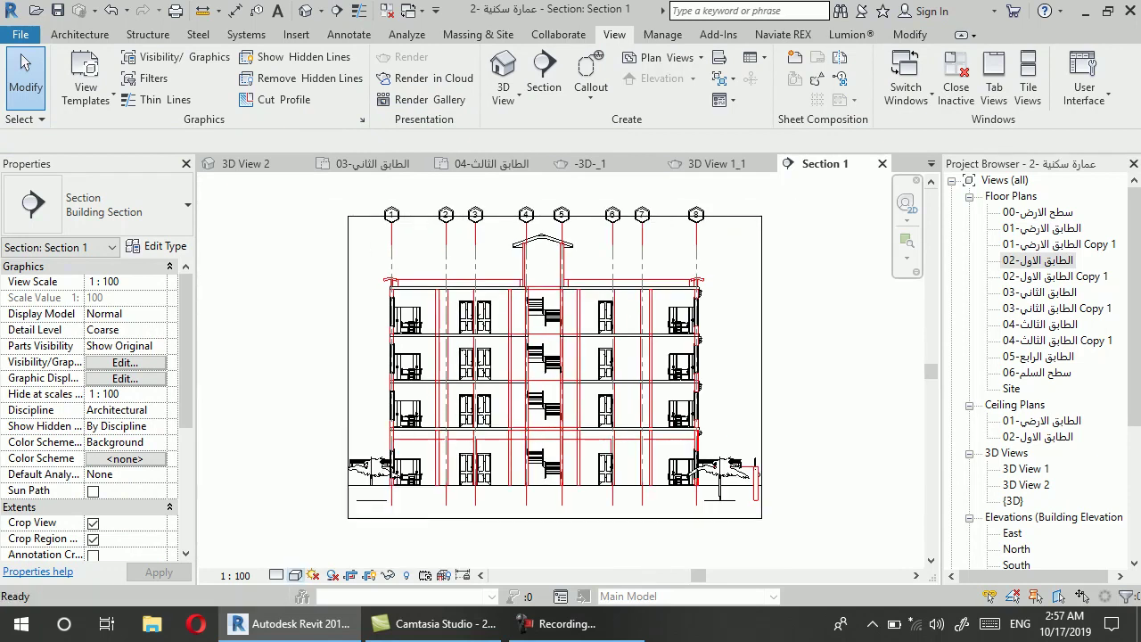
click(554, 215)
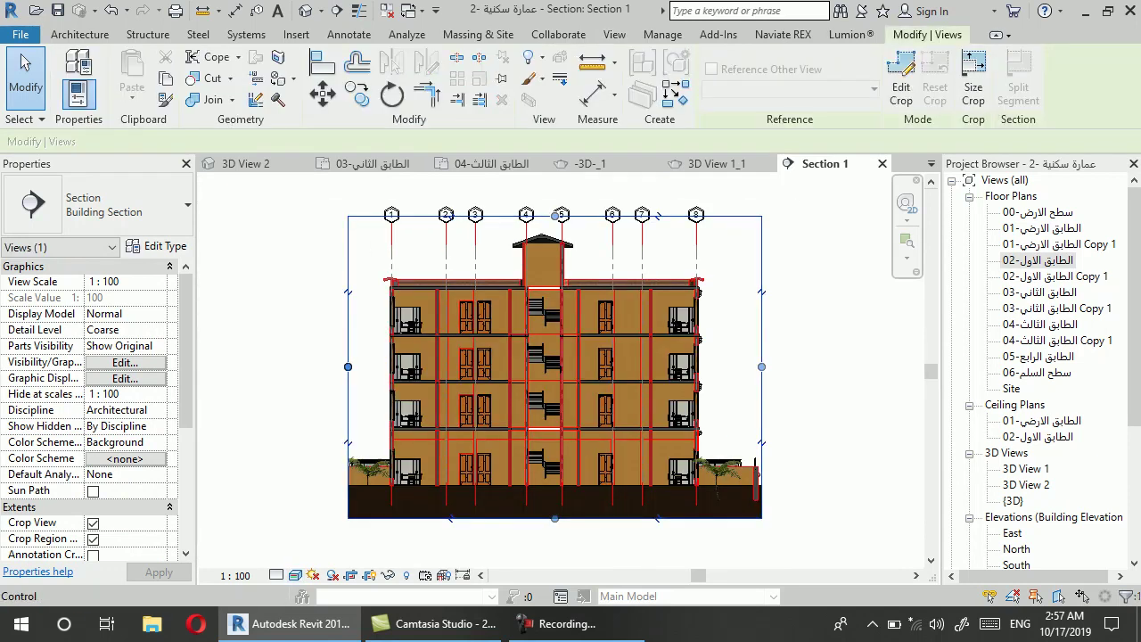
drag(329, 367, 290, 366)
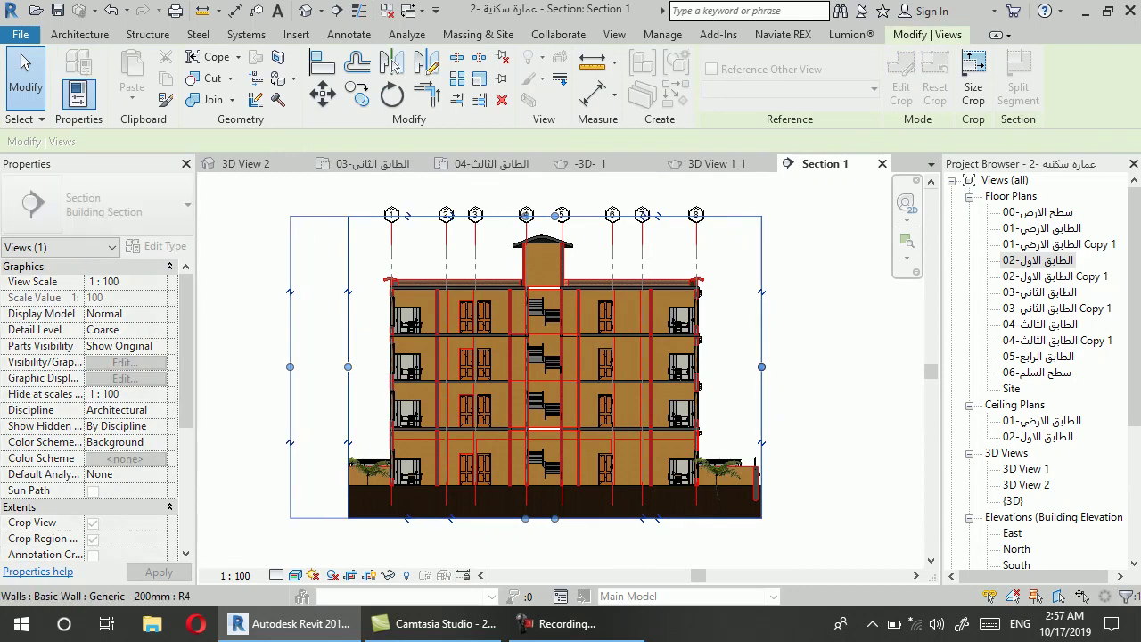
drag(761, 367, 822, 366)
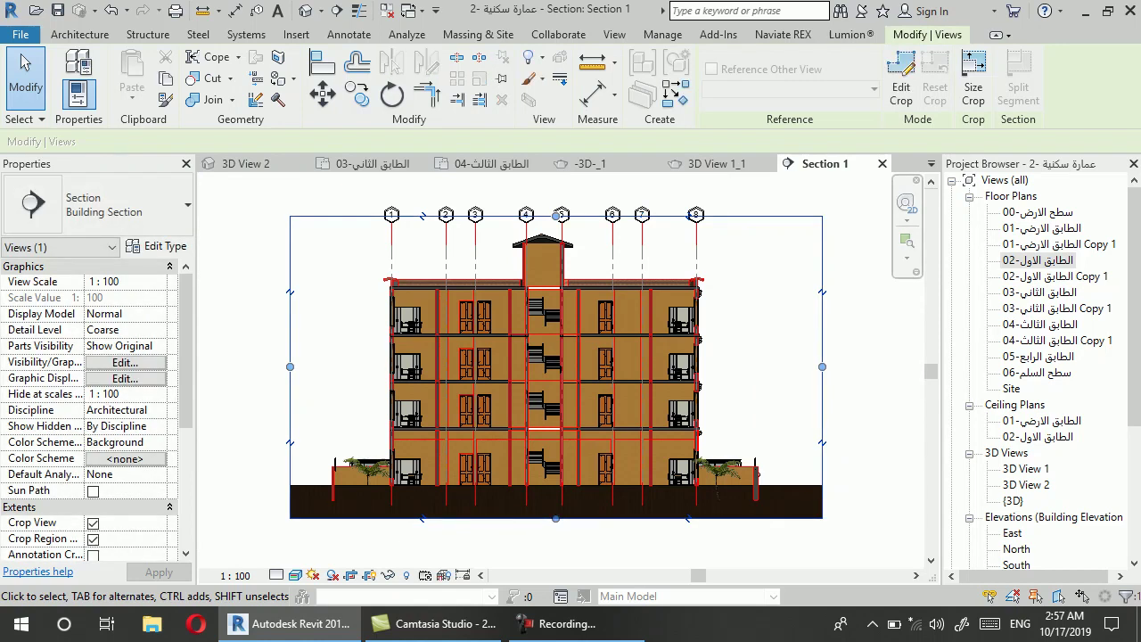
key(Escape)
Expand the Sections list in the Project Browser and reselect the section's crop region
scroll(1035, 375, down, 3)
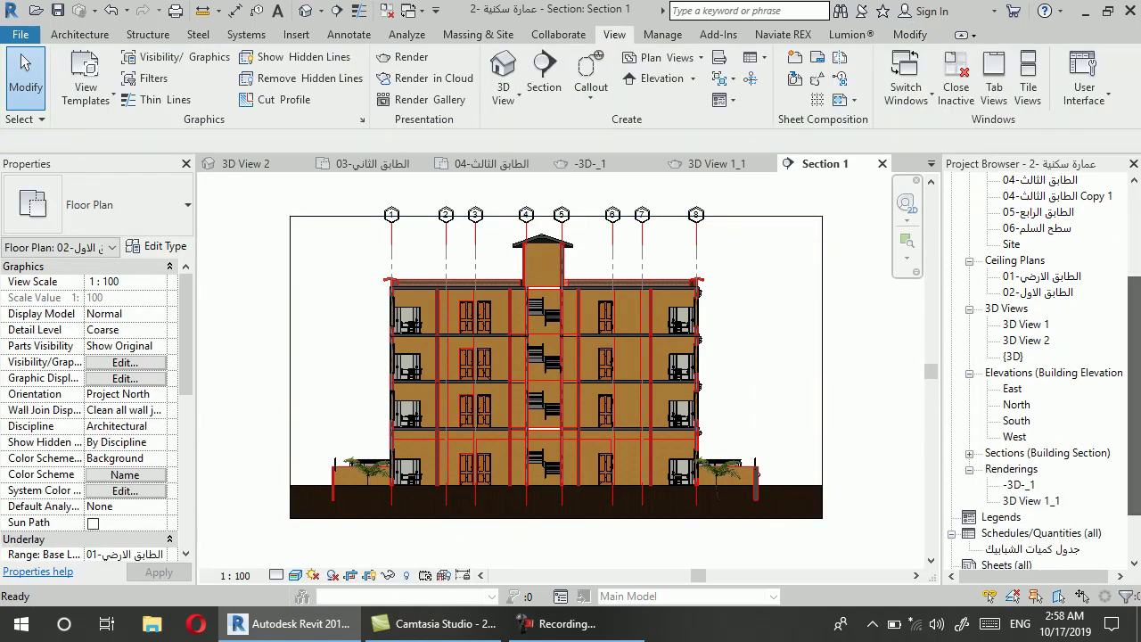
click(970, 453)
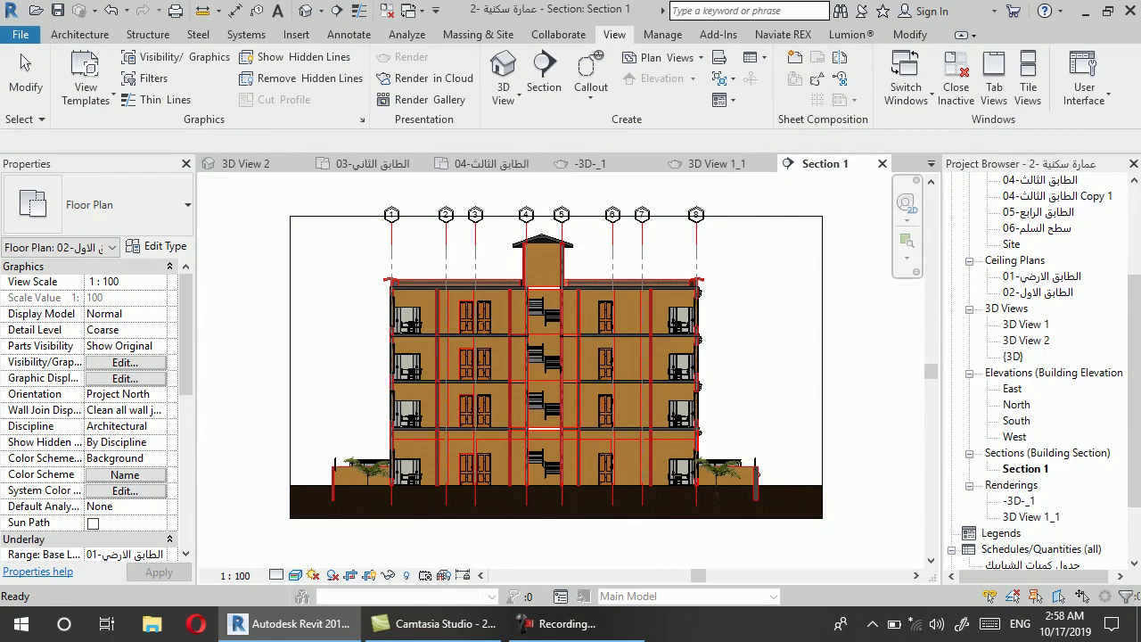
scroll(1034, 375, up, 5)
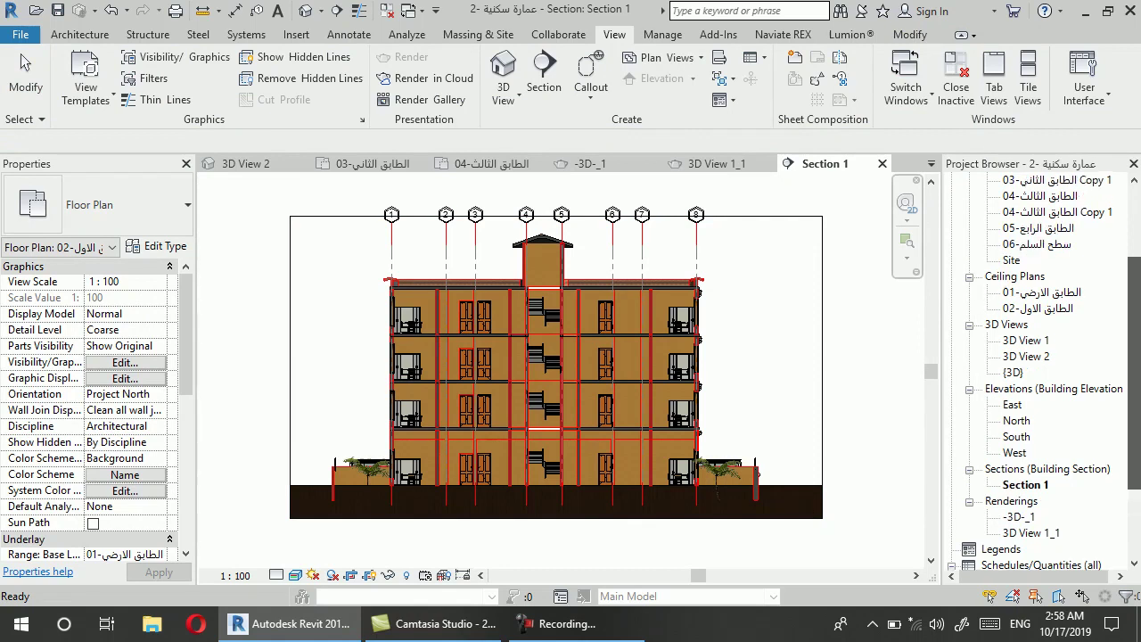
click(557, 216)
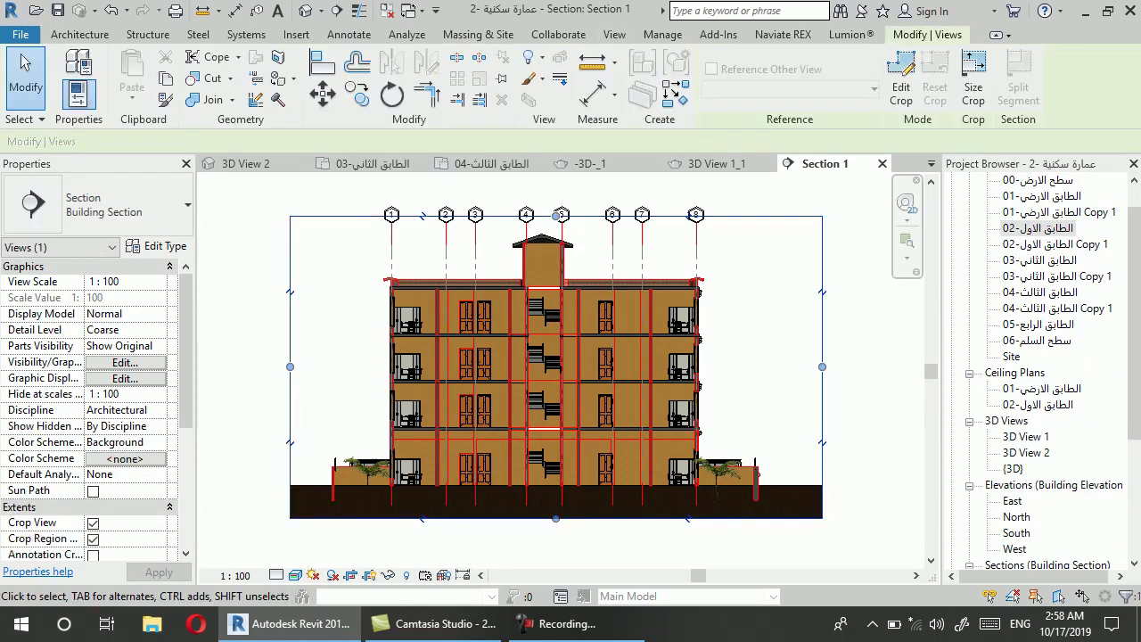
click(614, 34)
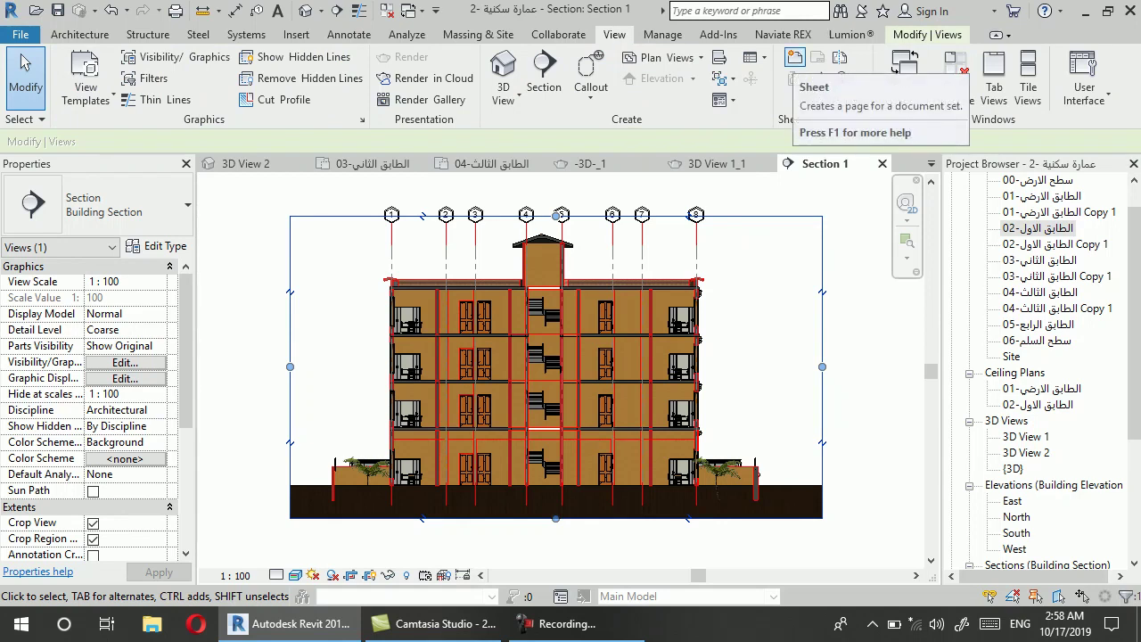
Start a new sheet and browse to the RVT 2018 Libraries US Metric folder on drive E
click(794, 59)
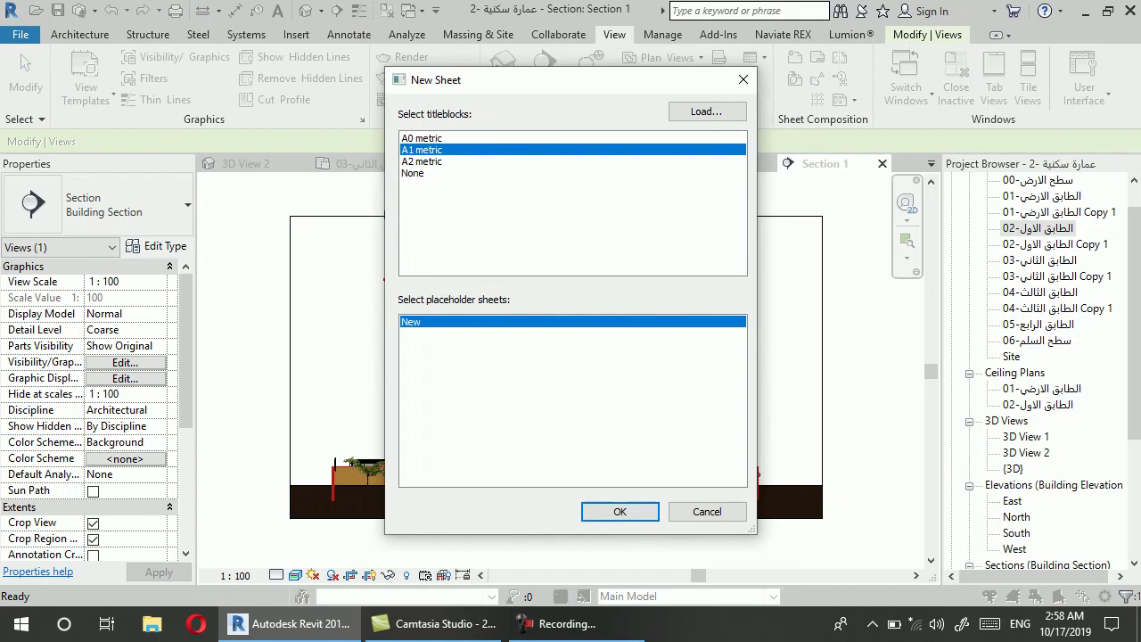
click(706, 112)
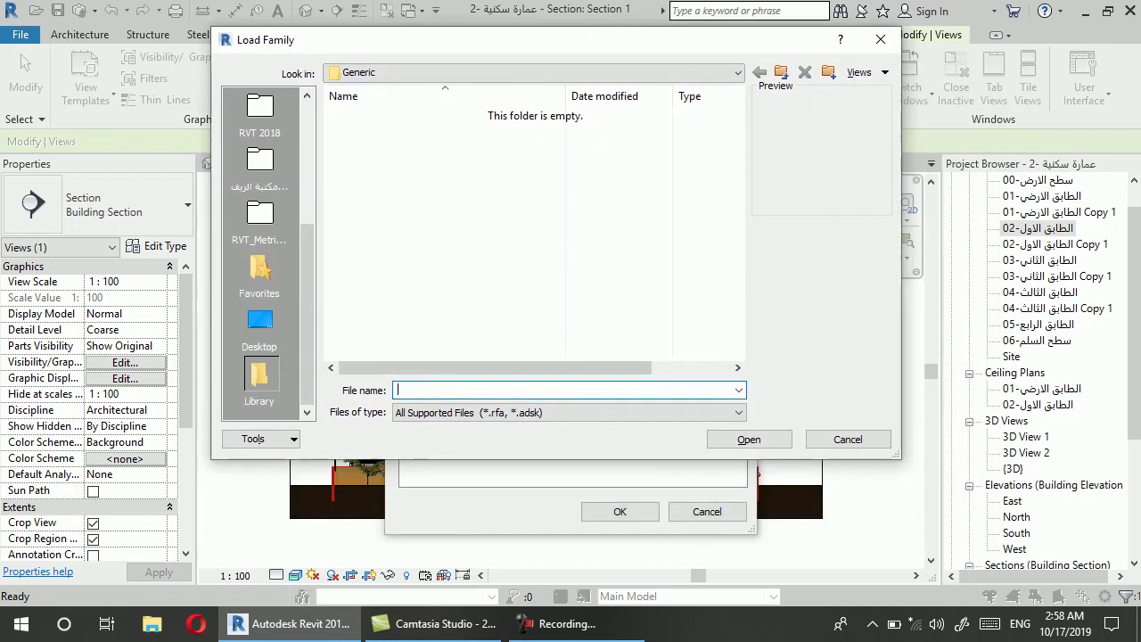
scroll(264, 254, up, 3)
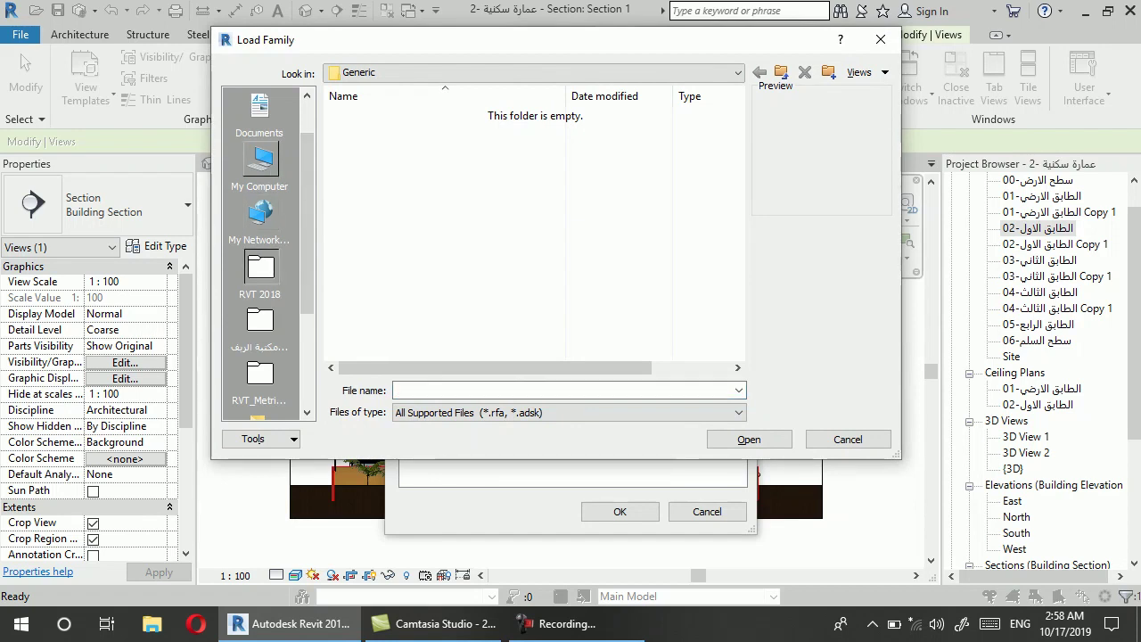
click(261, 160)
scroll(419, 198, down, 1)
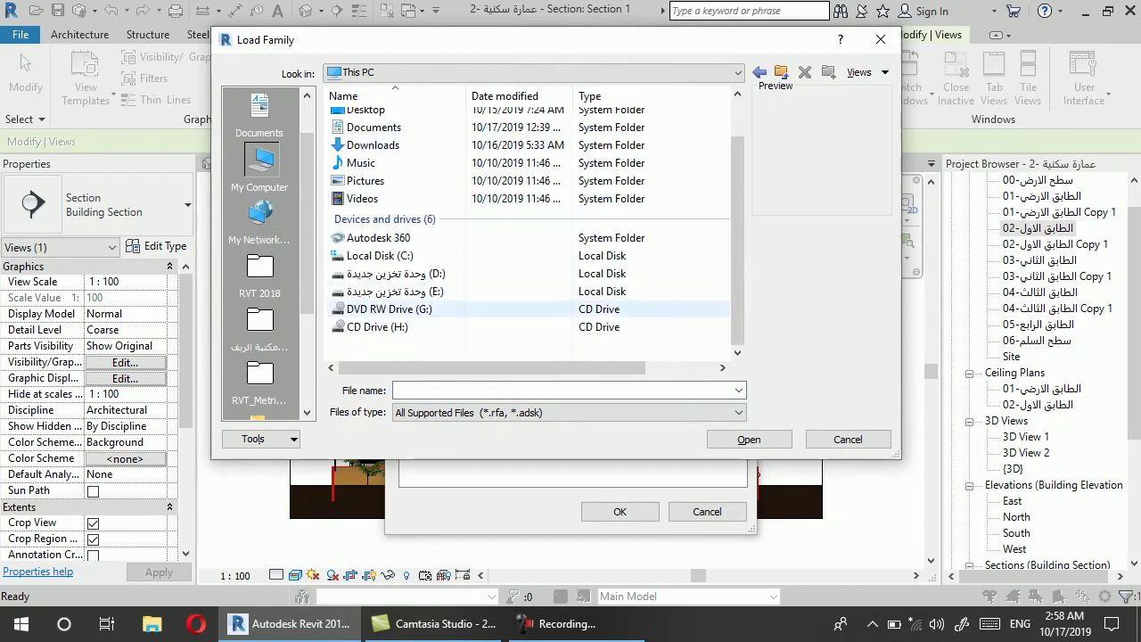
double_click(392, 291)
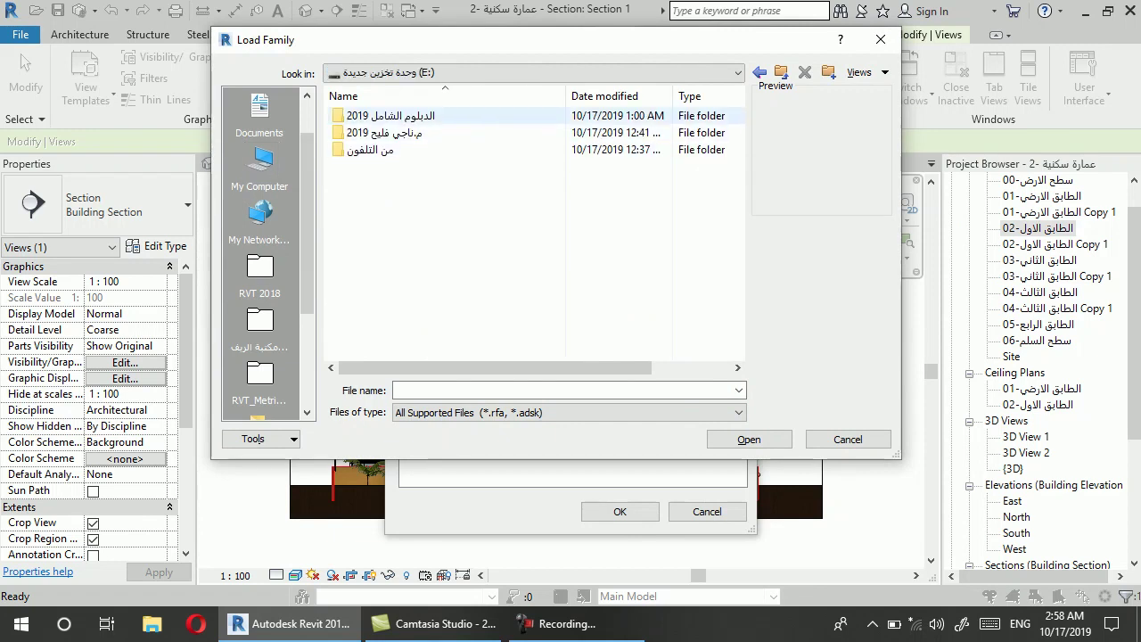
double_click(410, 133)
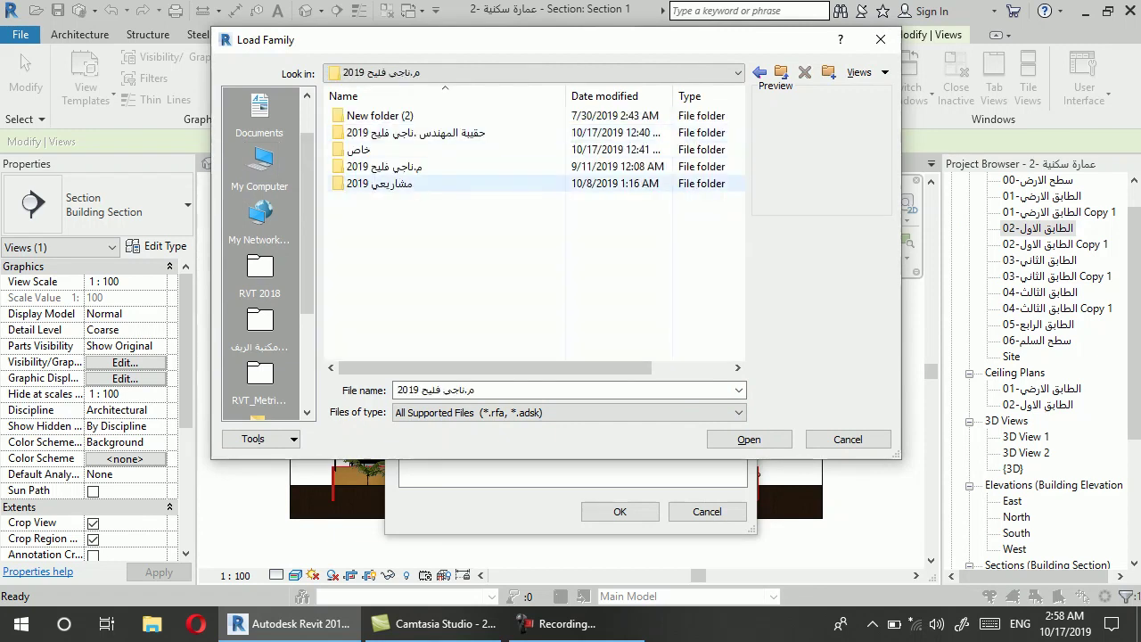
double_click(384, 182)
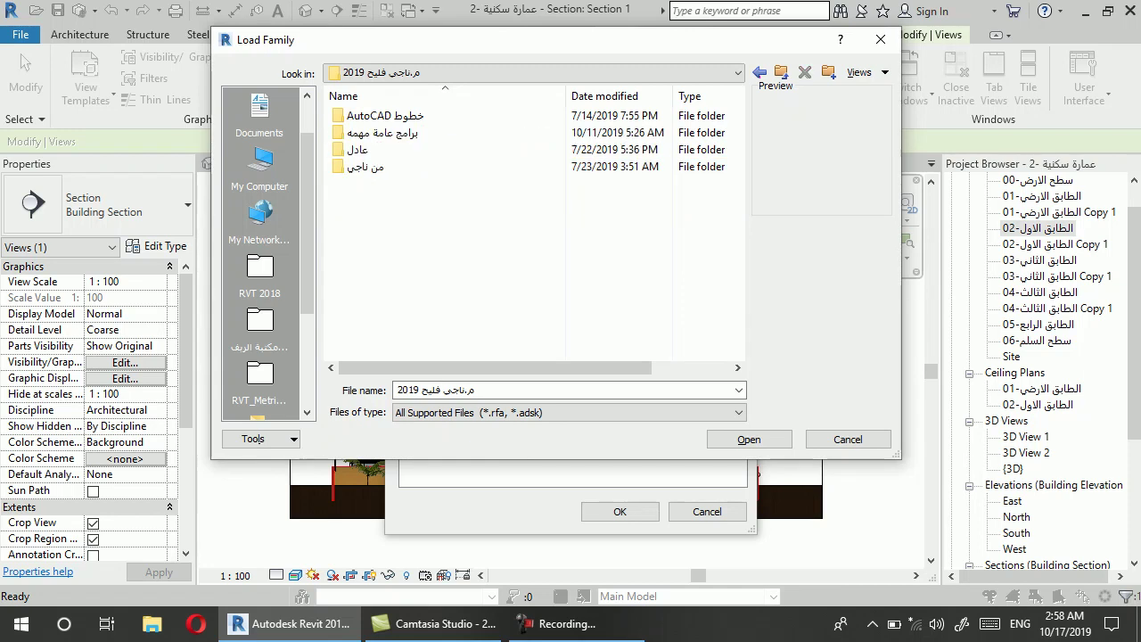
double_click(365, 167)
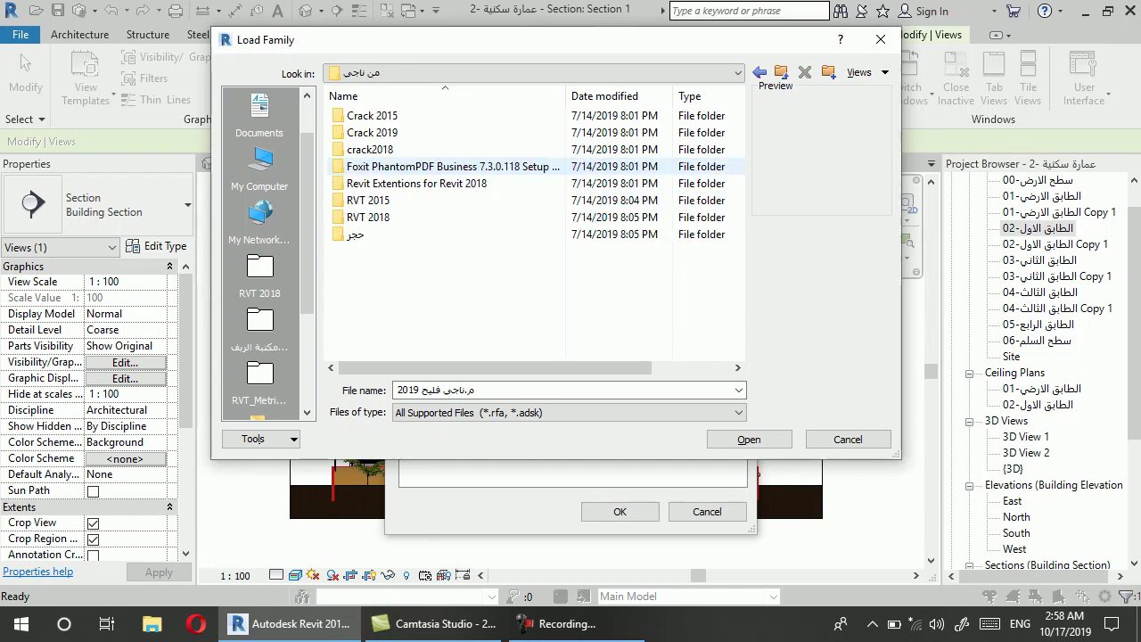
double_click(368, 217)
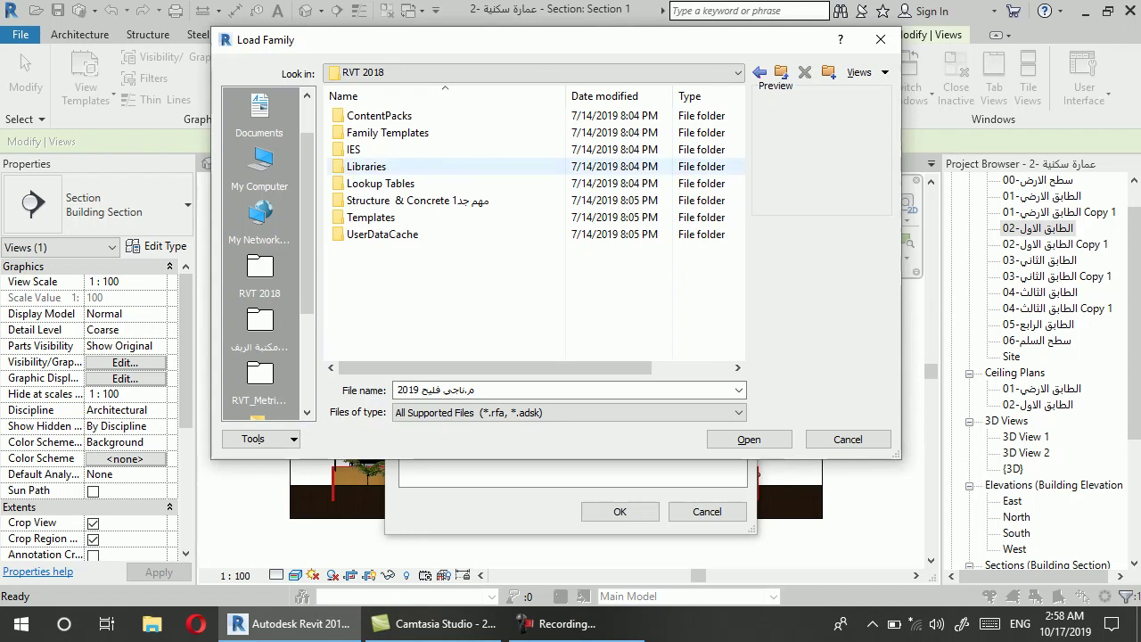
double_click(367, 166)
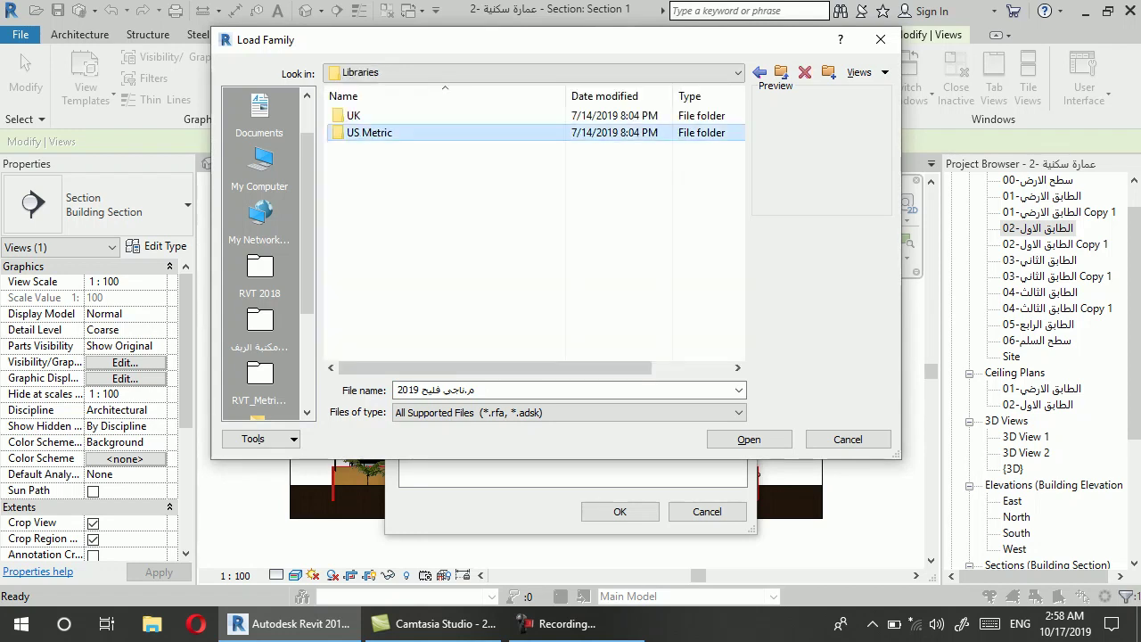
double_click(369, 132)
Load A2 metric from Titleblocks, overwriting the existing version, and select it
scroll(375, 149, down, 2)
scroll(375, 149, down, 1)
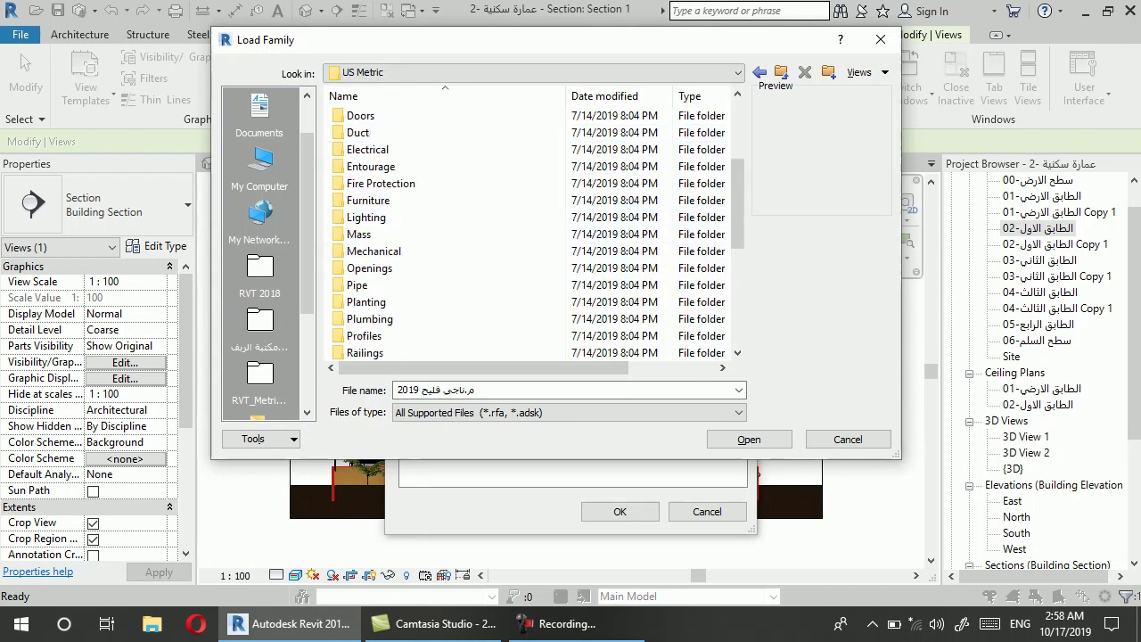
scroll(374, 149, down, 3)
scroll(374, 149, down, 2)
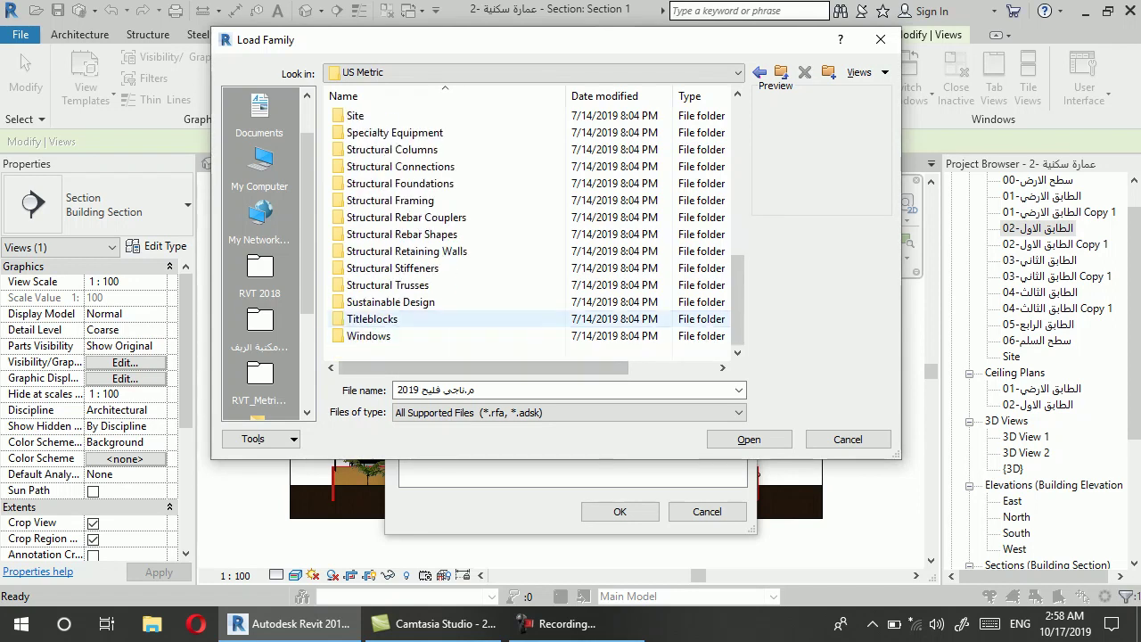
double_click(368, 318)
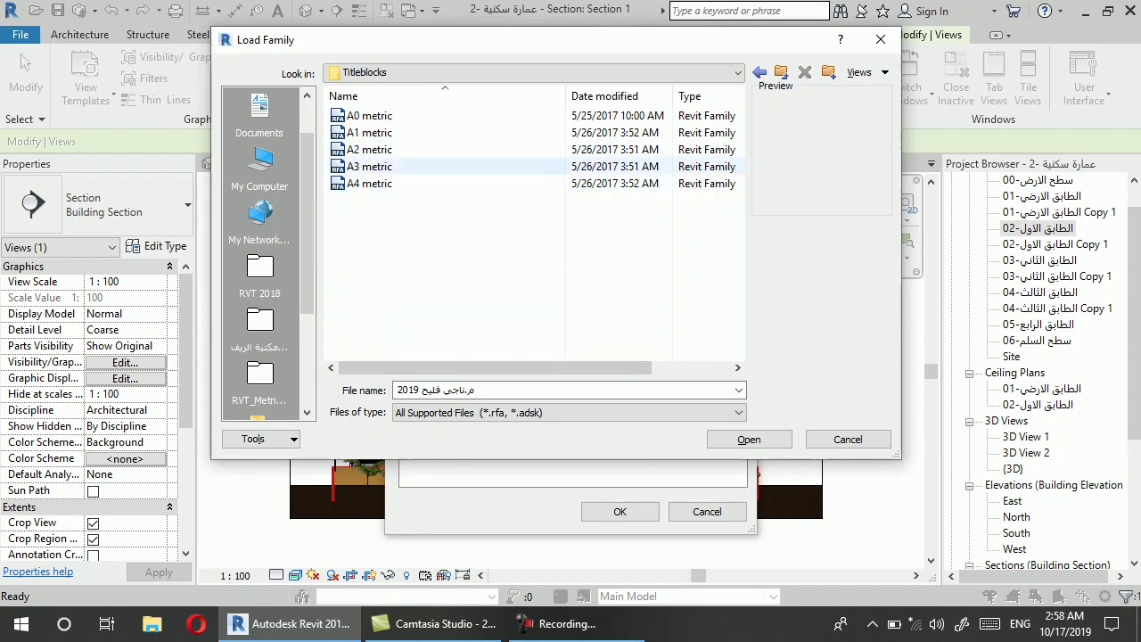
click(369, 149)
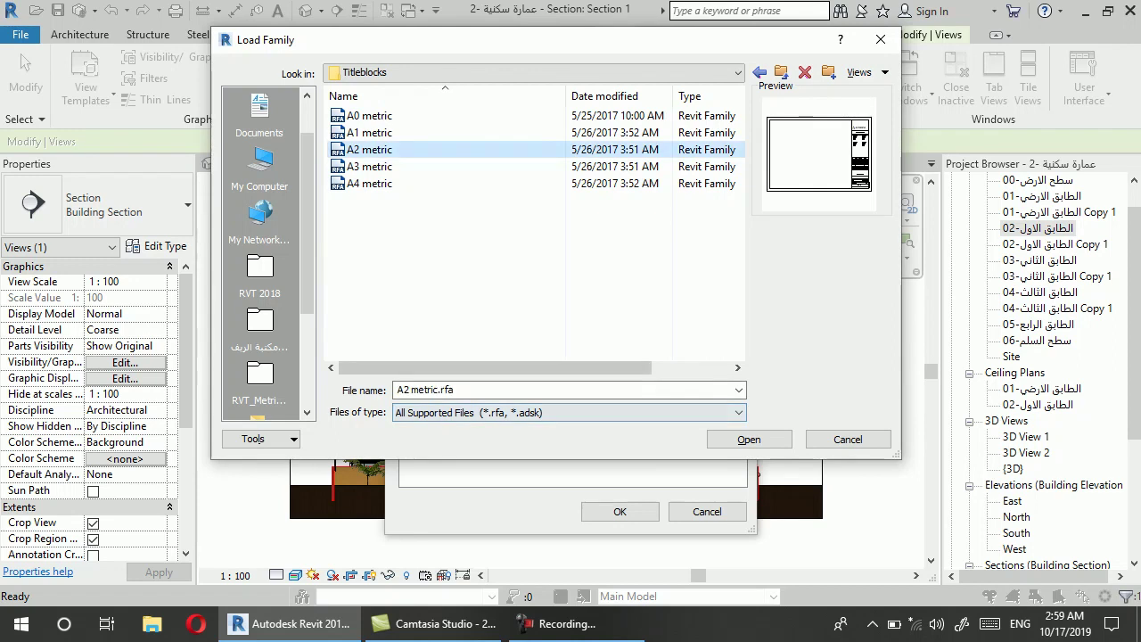
click(750, 439)
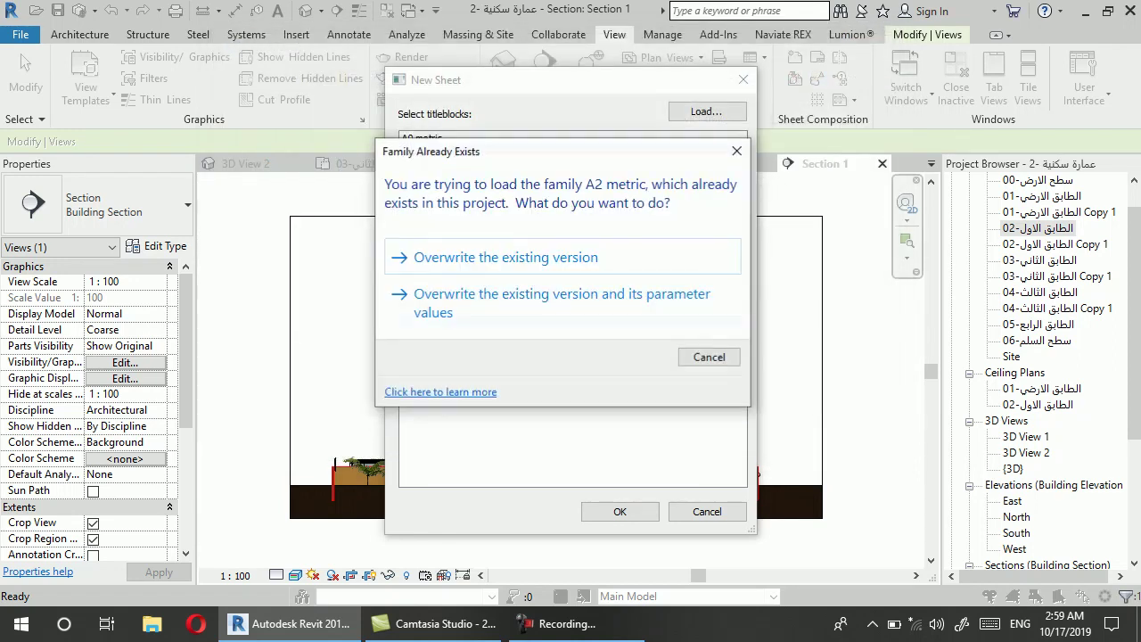
click(500, 293)
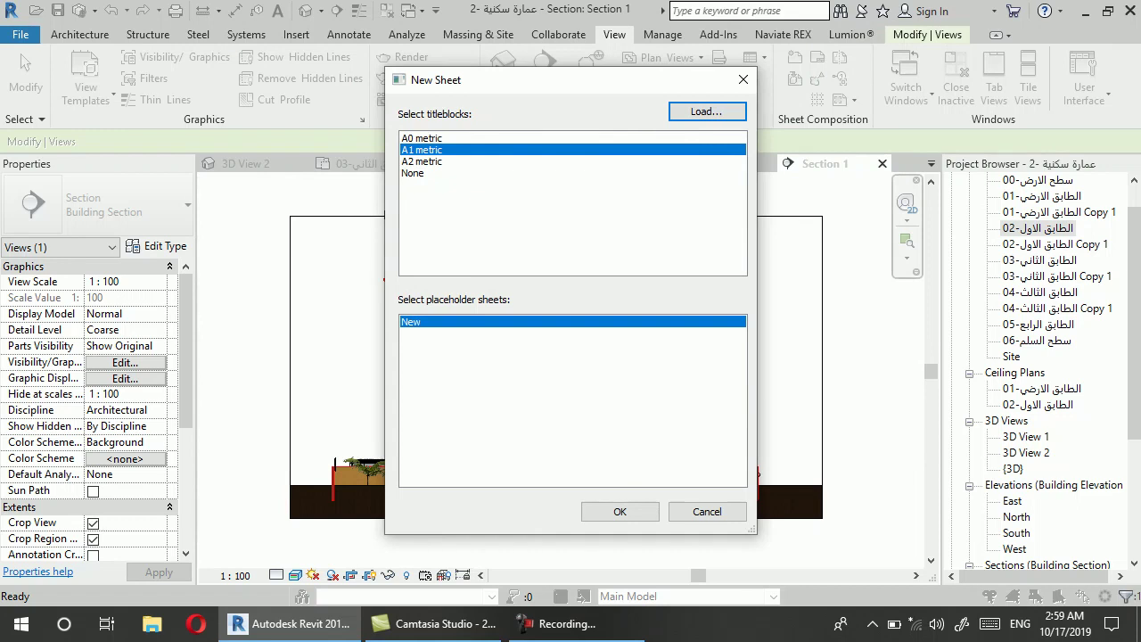
click(421, 161)
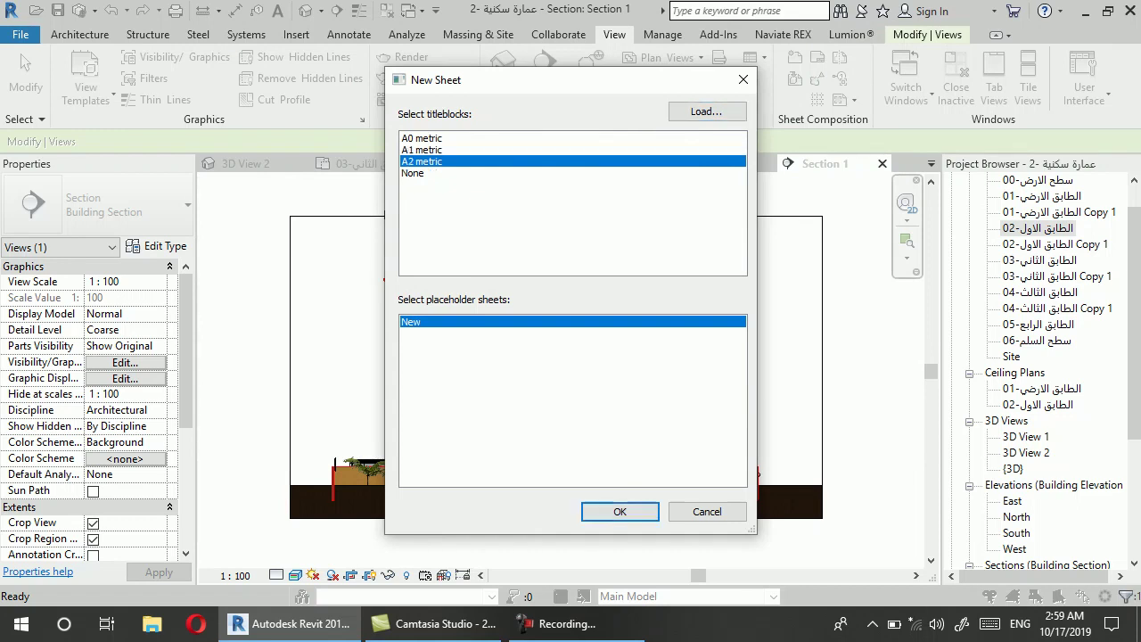
Create sheet A109 with the A2 metric title block, zoom in, and select the title block
click(620, 511)
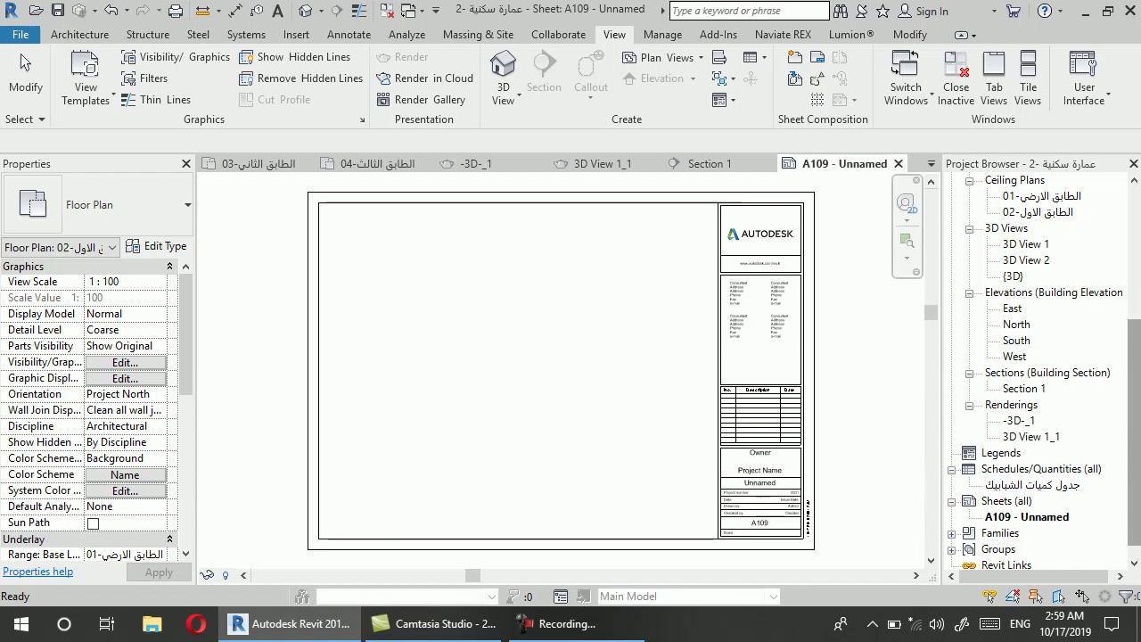
scroll(1043, 371, up, 4)
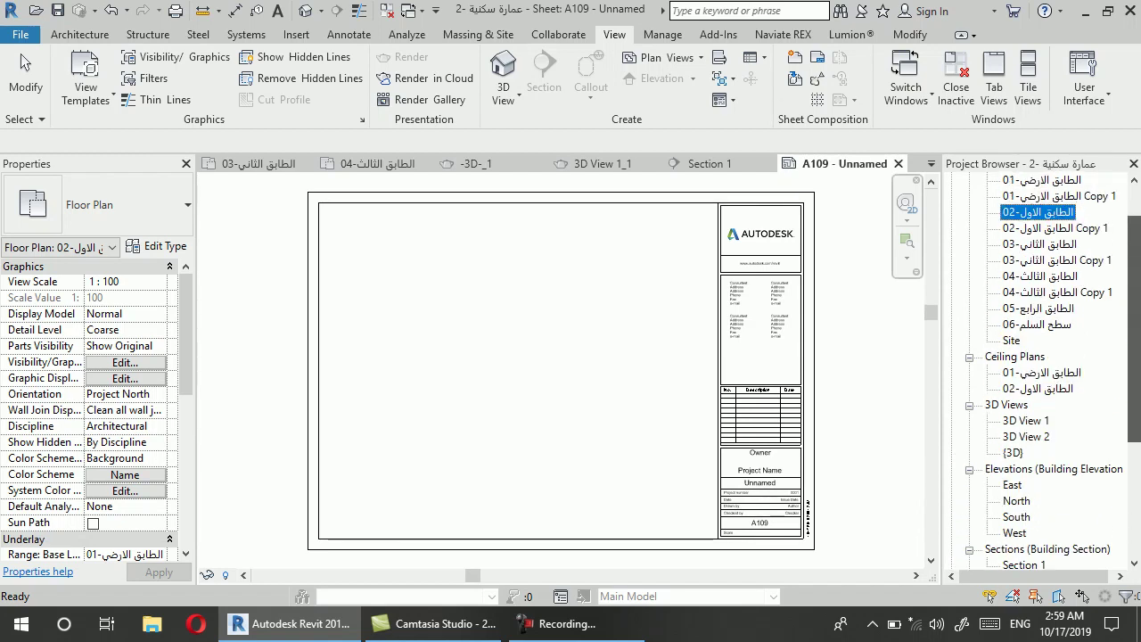
scroll(1043, 371, up, 1)
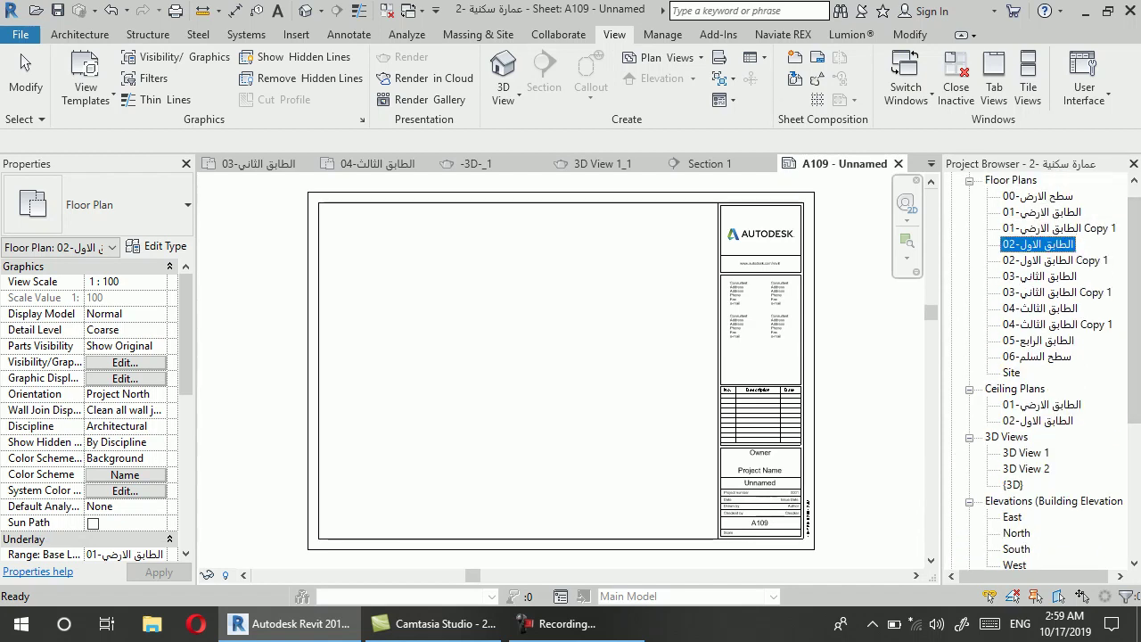
scroll(1043, 371, down, 2)
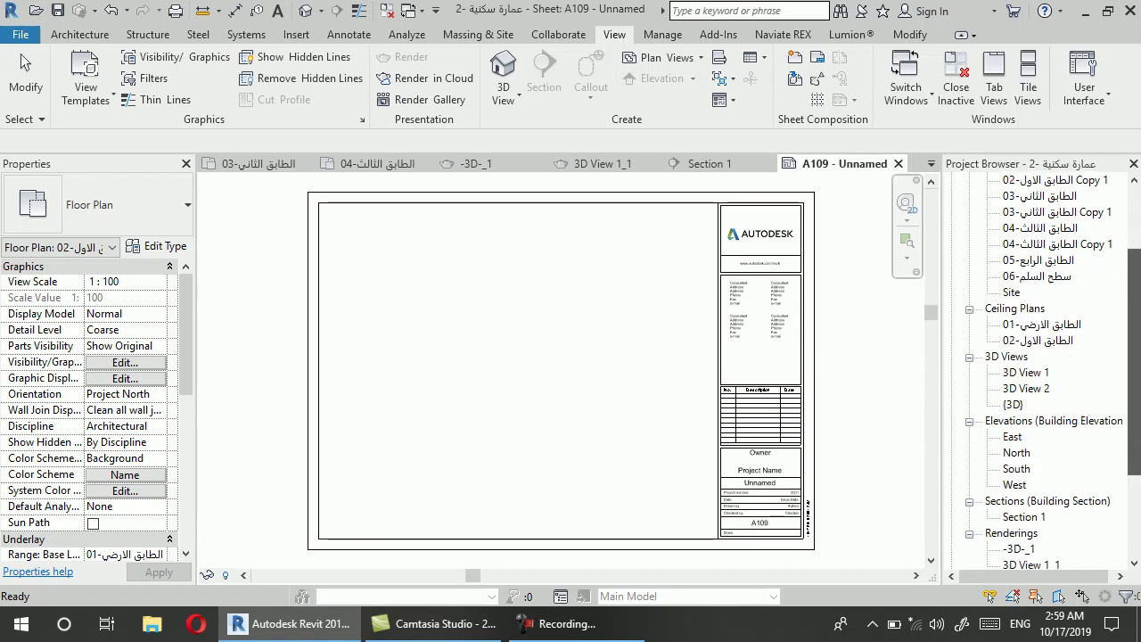
scroll(1044, 371, down, 1)
scroll(1044, 371, down, 3)
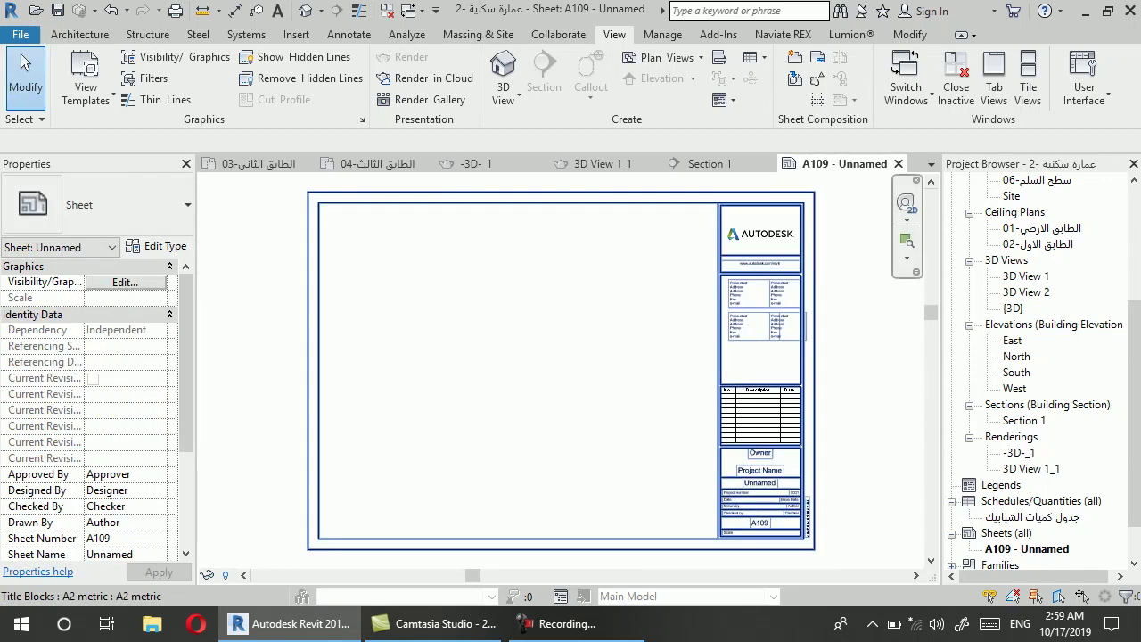
scroll(798, 255, up, 3)
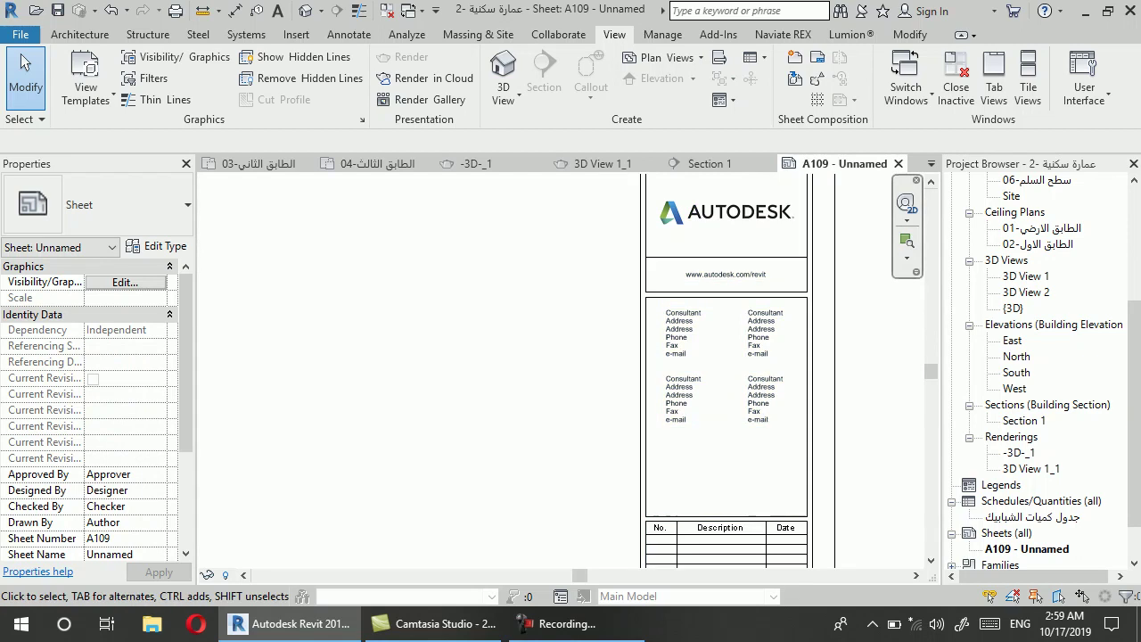
scroll(759, 308, down, 2)
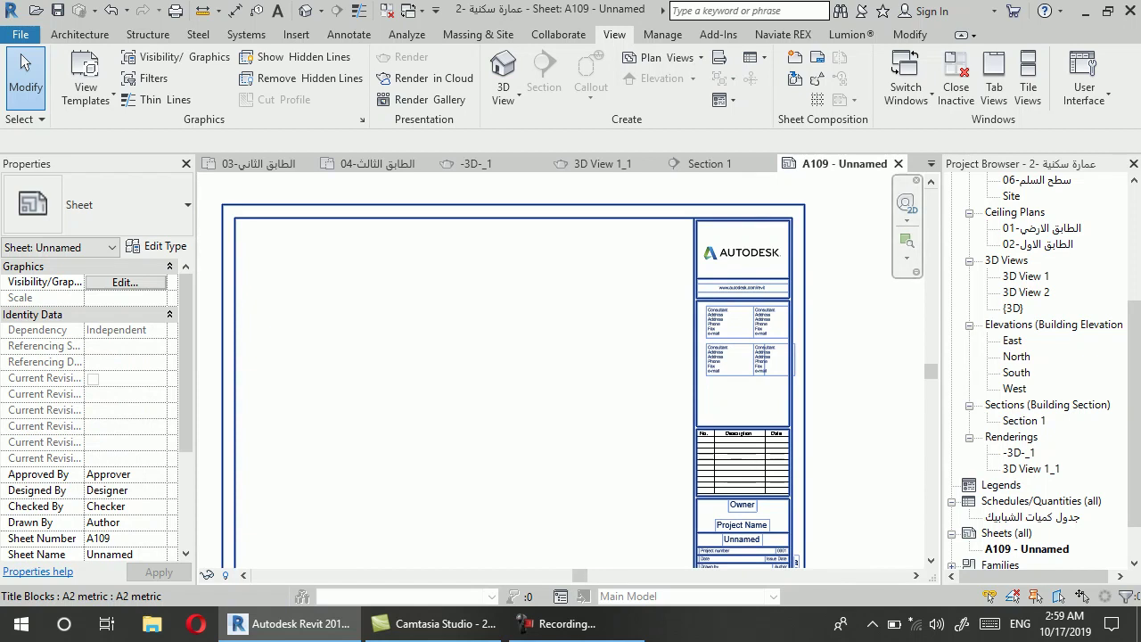
click(392, 205)
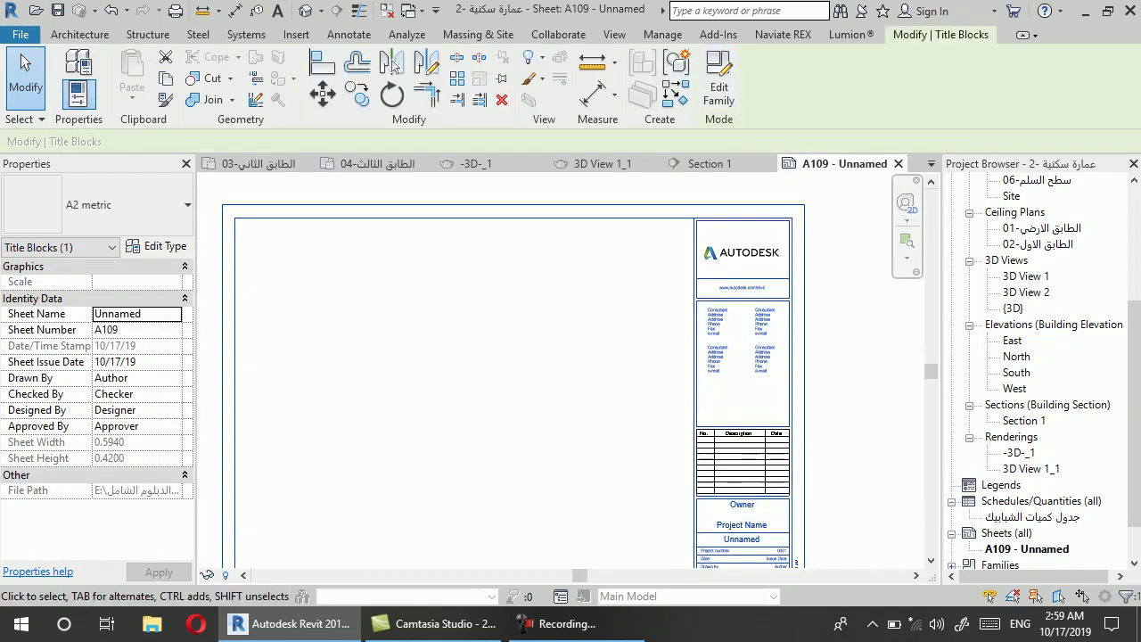
Open the A2 metric title block family and delete the Autodesk logo image
click(719, 85)
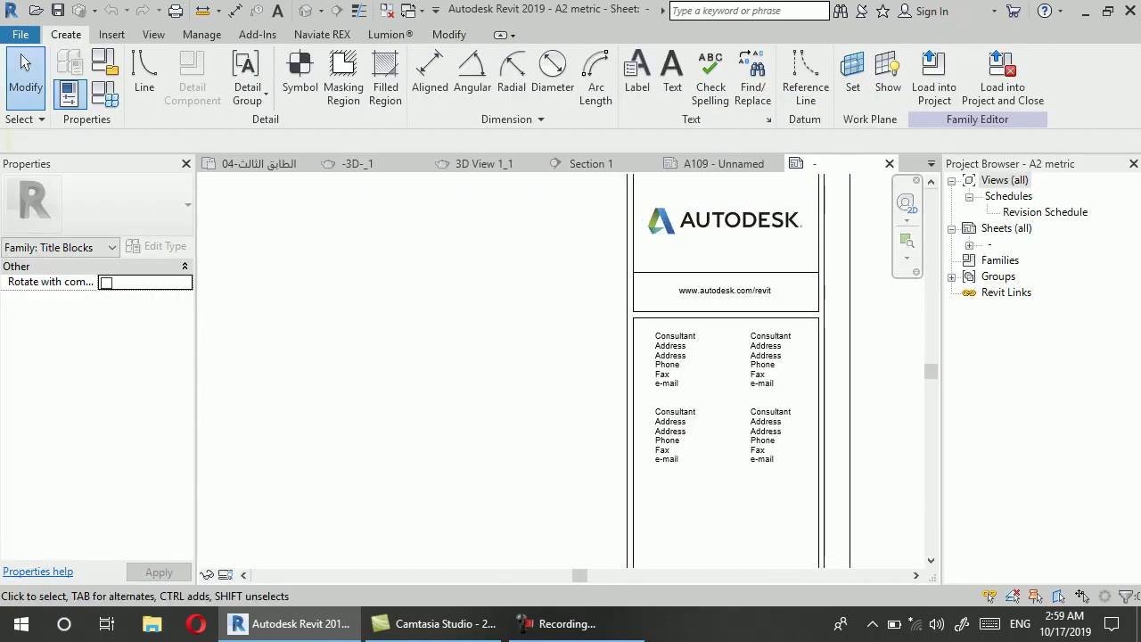
scroll(520, 363, down, 1)
click(682, 254)
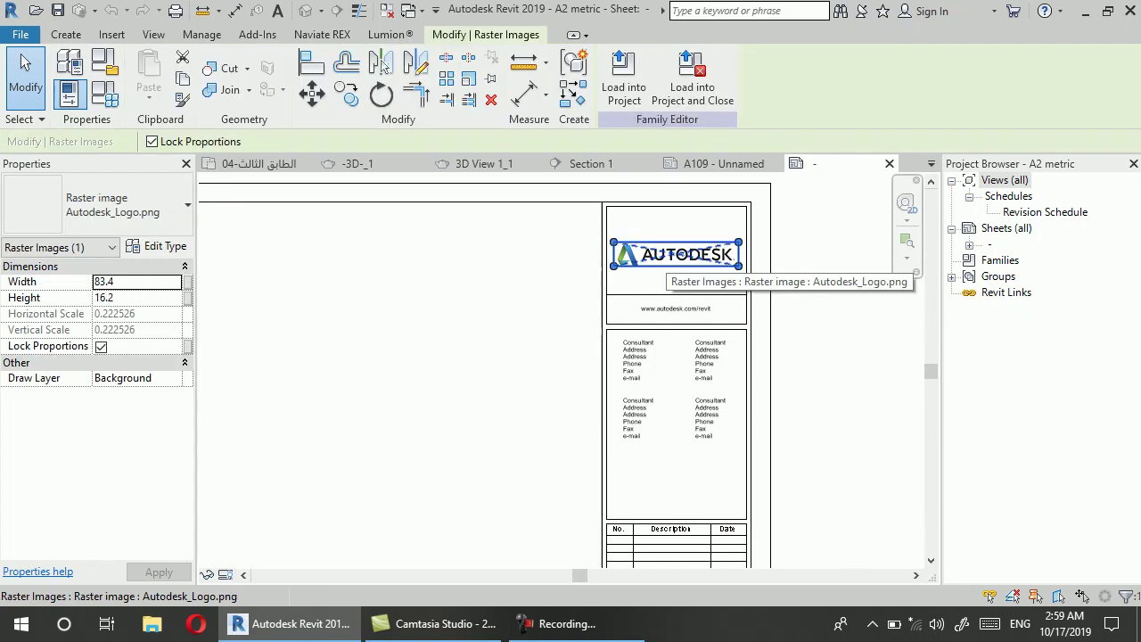
key(Delete)
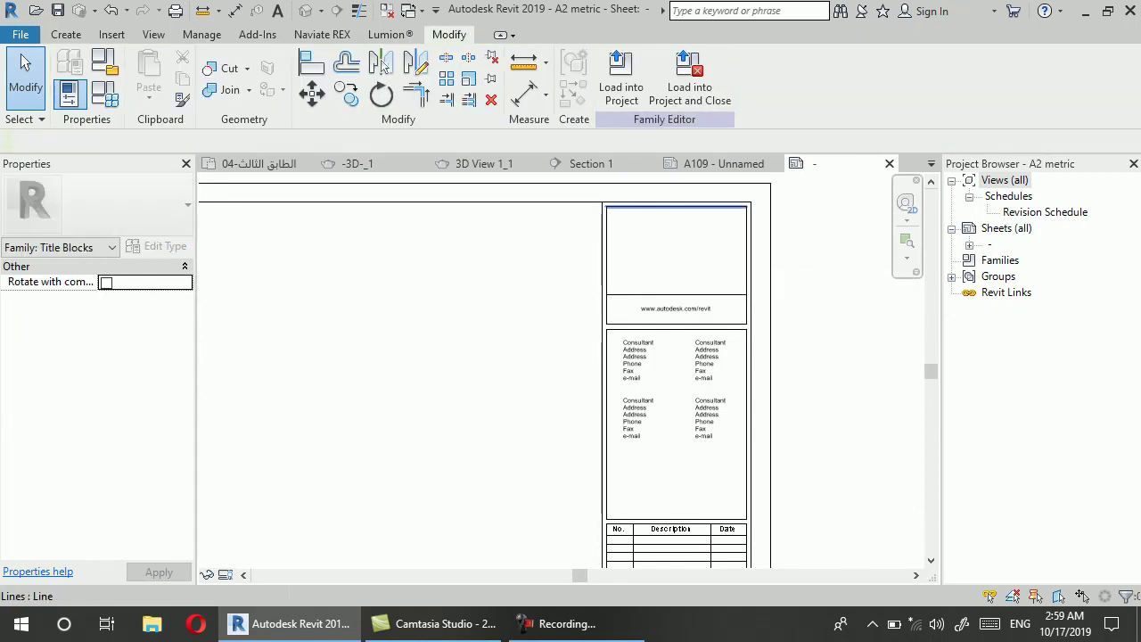
Import the {3D} building render into the logo area and shrink it to about 77.8 × 37.8
click(111, 34)
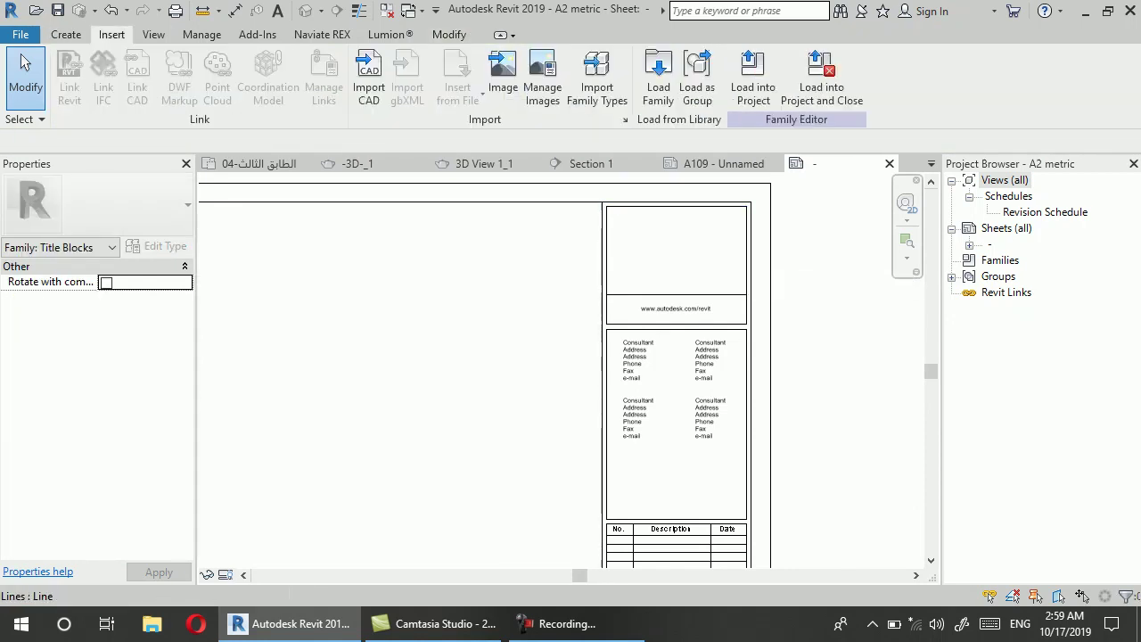
click(503, 71)
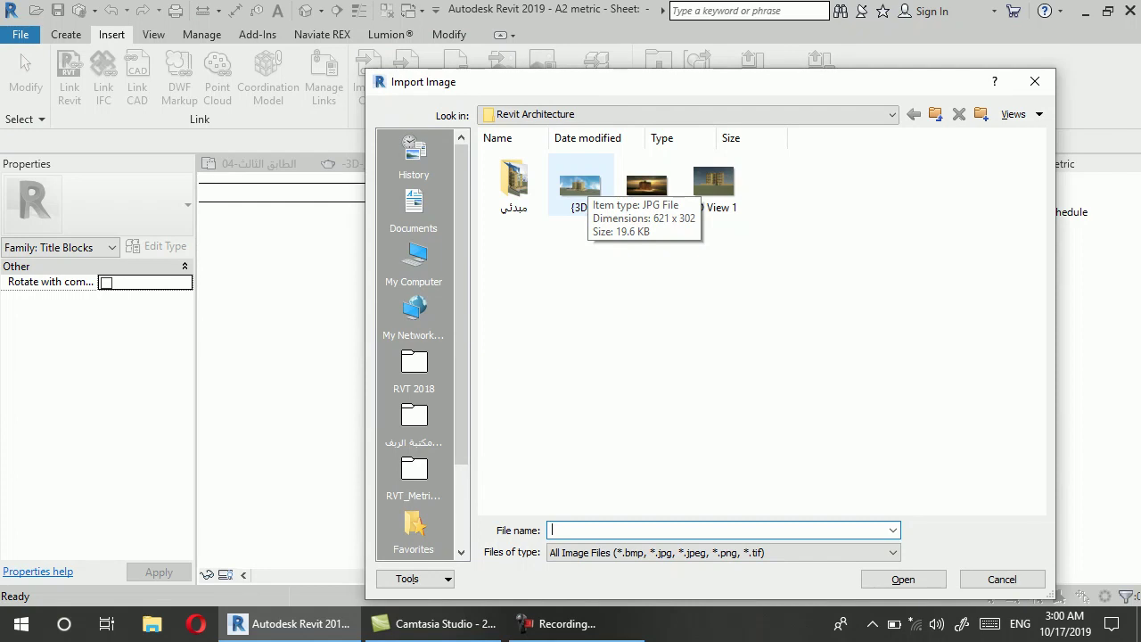
double_click(582, 185)
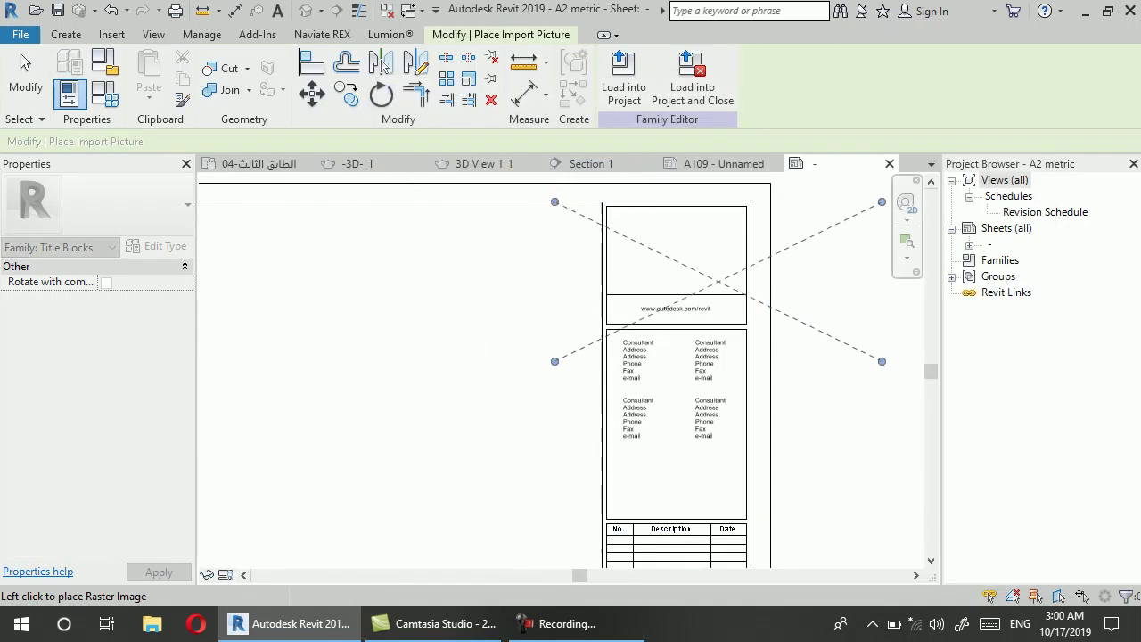
click(681, 252)
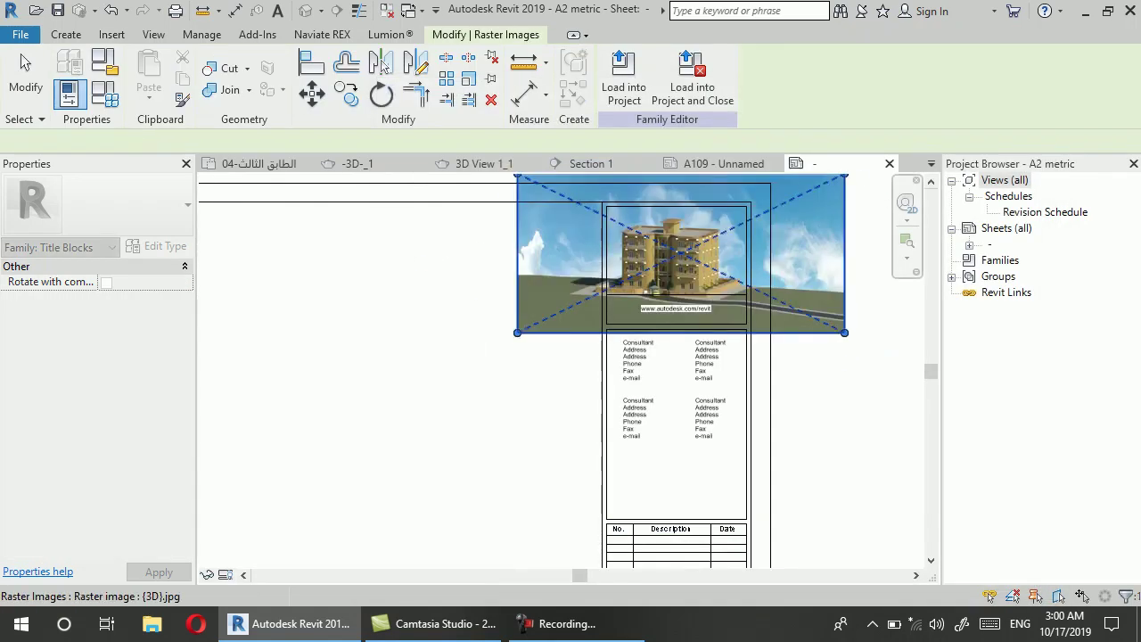
scroll(553, 300, down, 2)
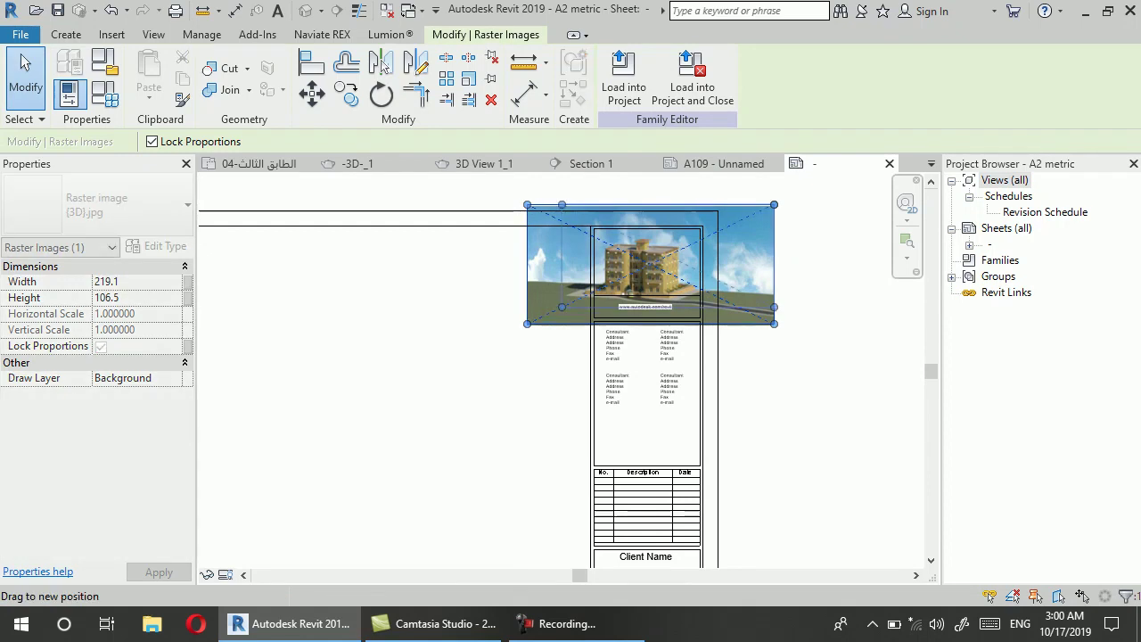
drag(527, 324, 613, 281)
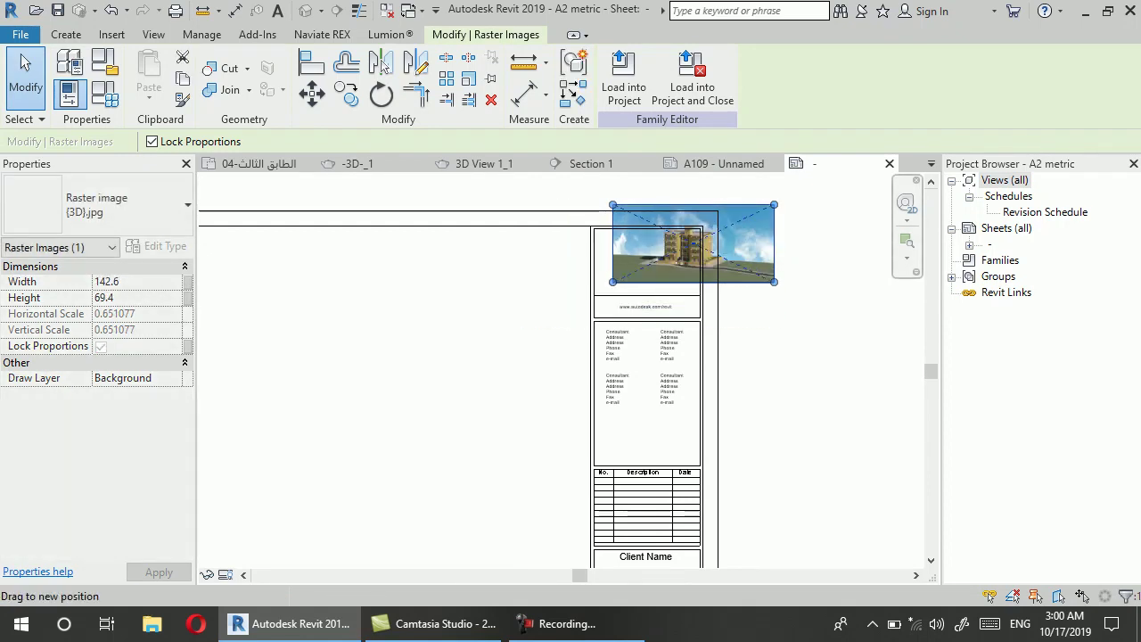
drag(774, 205, 701, 240)
scroll(669, 258, up, 2)
scroll(713, 278, up, 1)
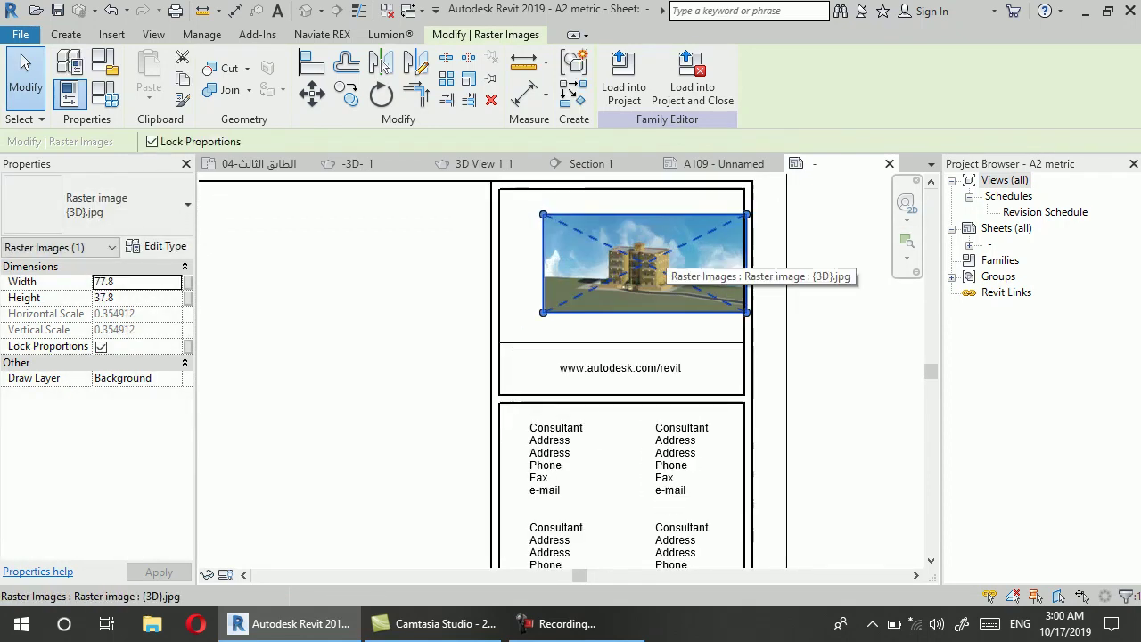
scroll(714, 278, up, 1)
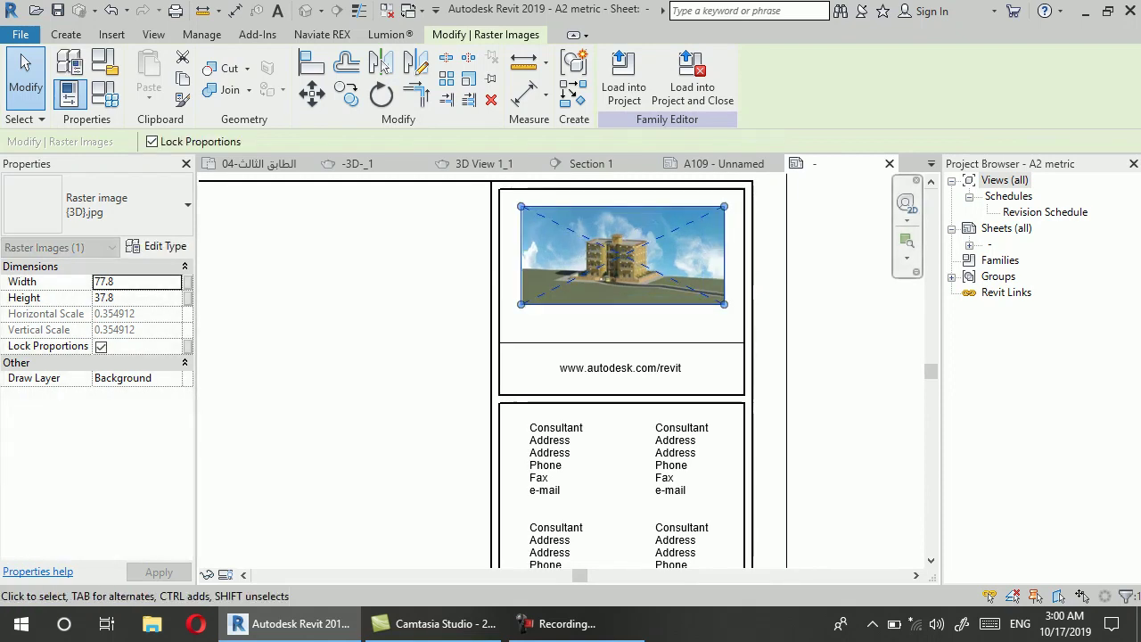
key(Escape)
double_click(611, 367)
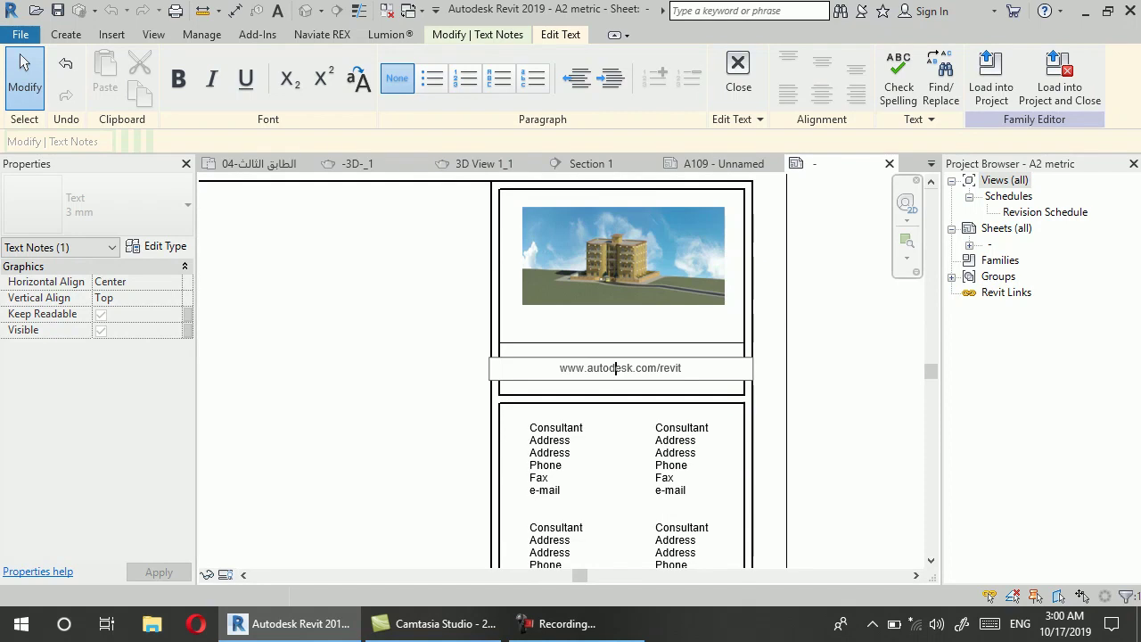
key(ctrl+a)
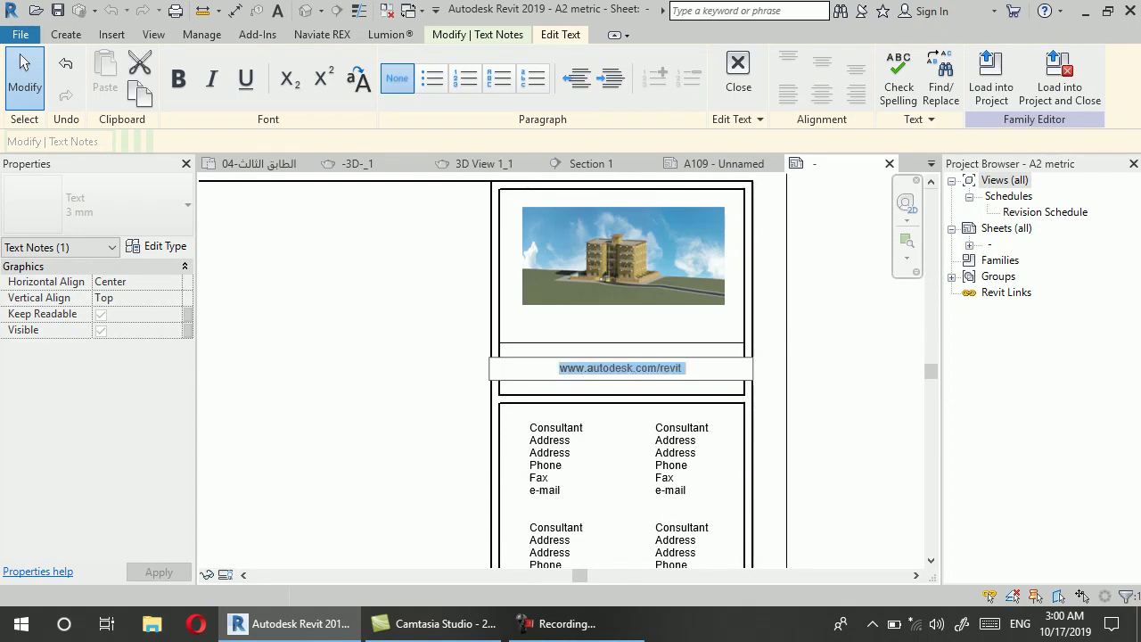
text(hg)
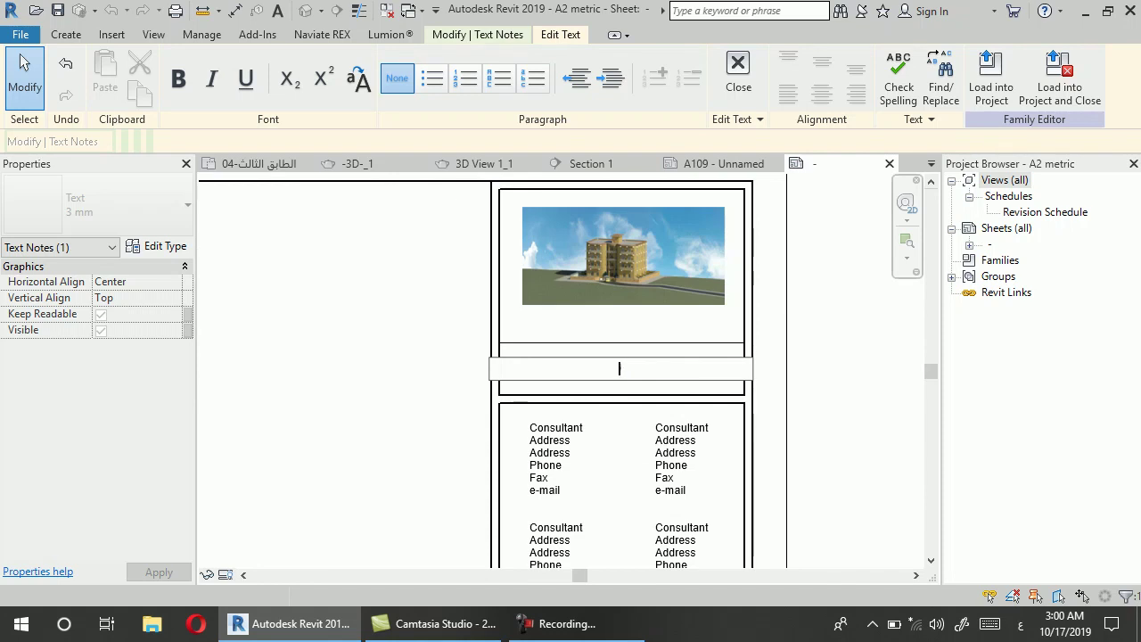
text(الهندسي للت)
text(صميمات وال)
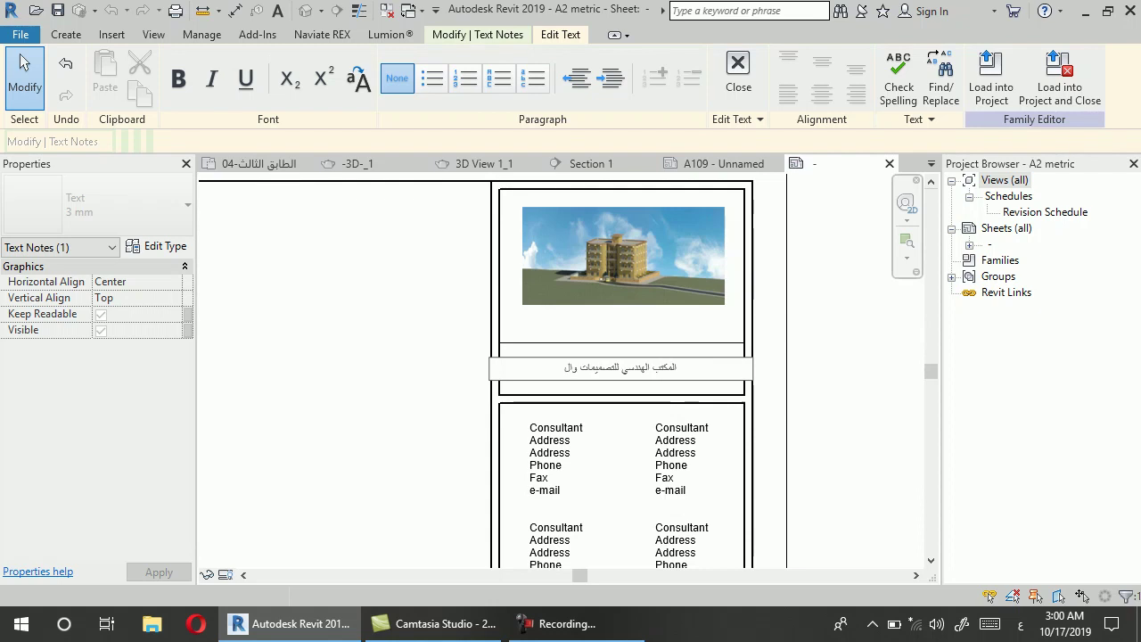
key(BackSpace)
key(BackSpace)
key(BackSpace)
text(المعمارية)
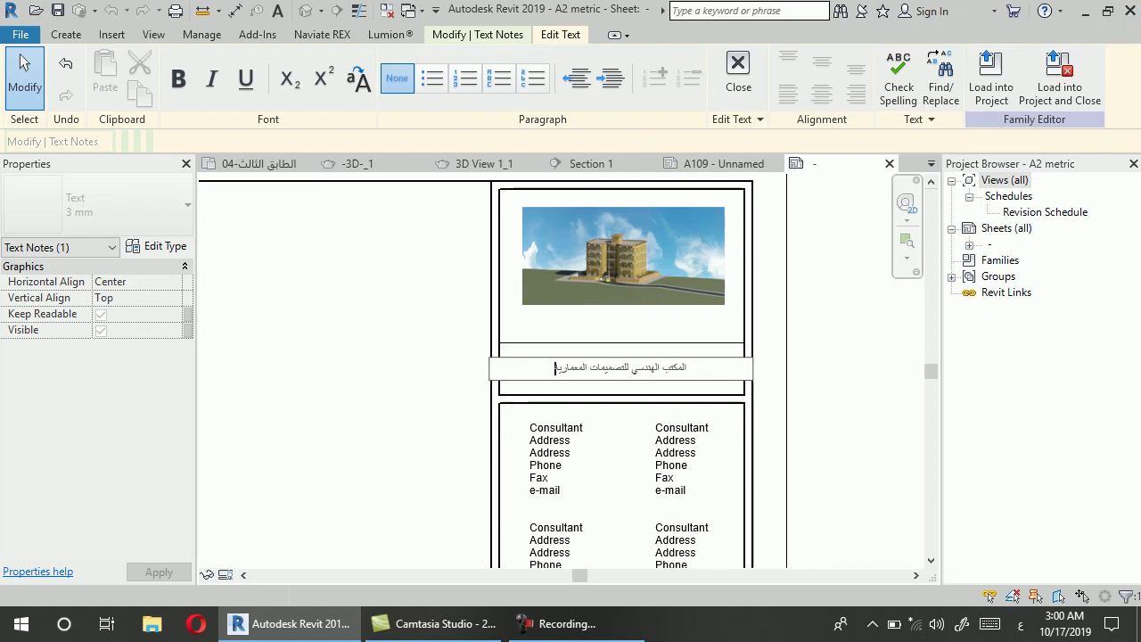
key(Escape)
scroll(579, 374, down, 1)
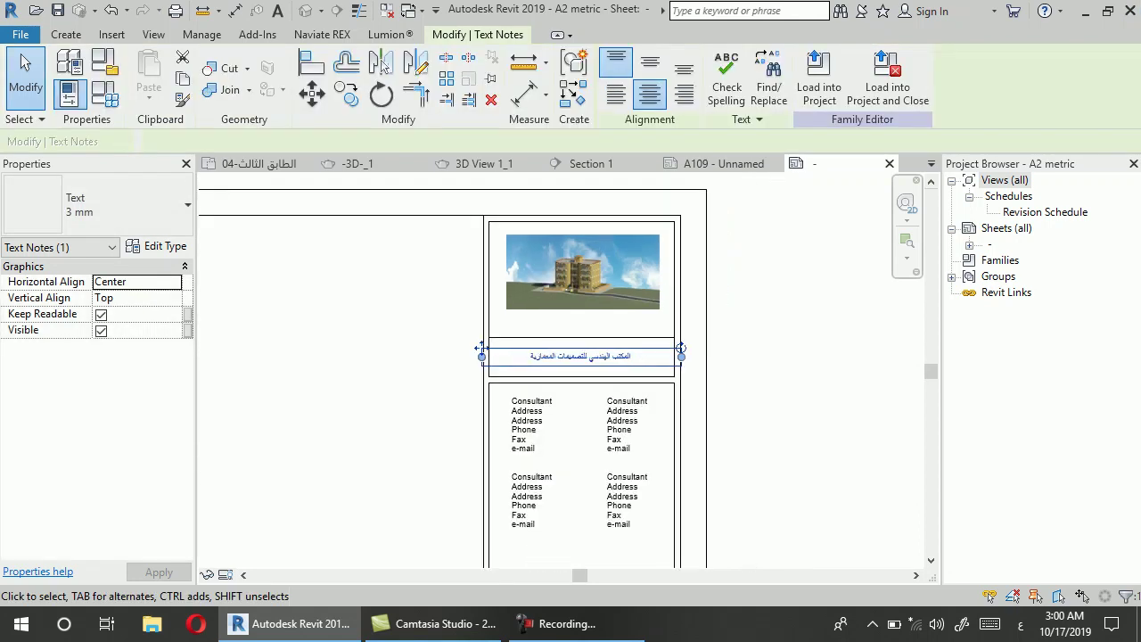
key(Escape)
scroll(544, 476, up, 1)
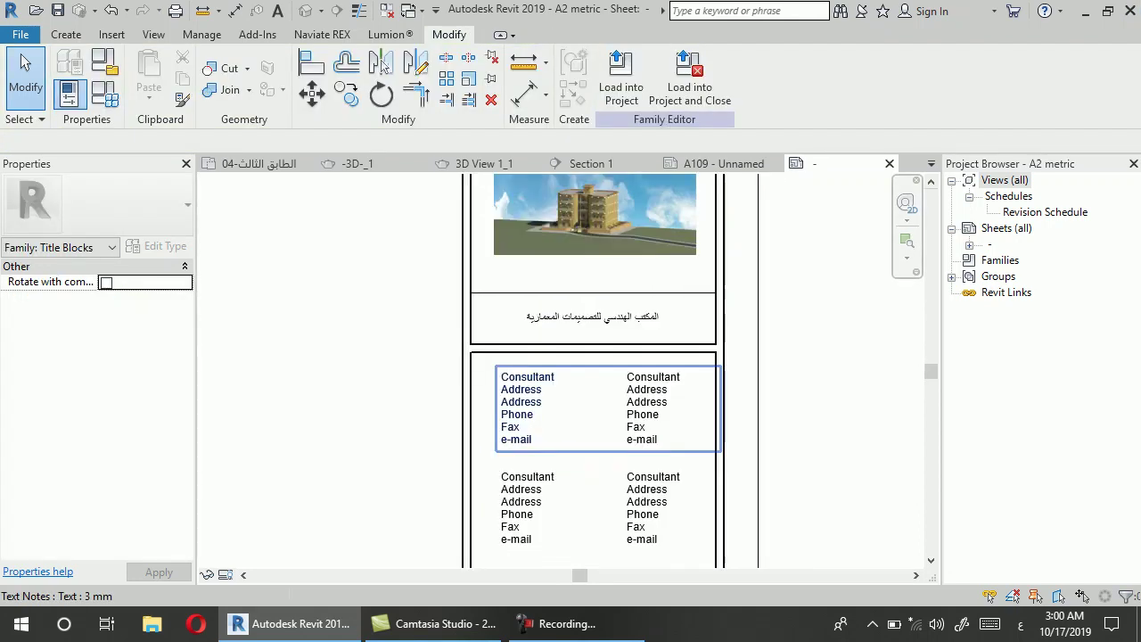
click(496, 366)
scroll(553, 446, down, 1)
scroll(552, 446, down, 1)
scroll(557, 451, up, 1)
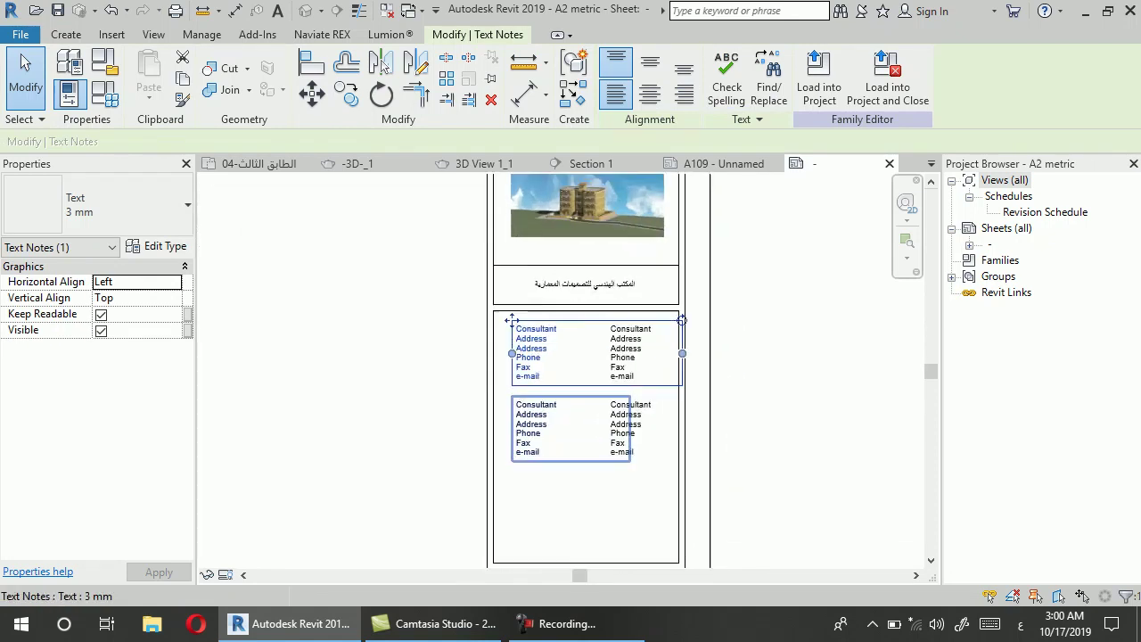
scroll(560, 454, up, 1)
key(Delete)
click(628, 432)
drag(640, 428, 641, 428)
click(629, 419)
key(Delete)
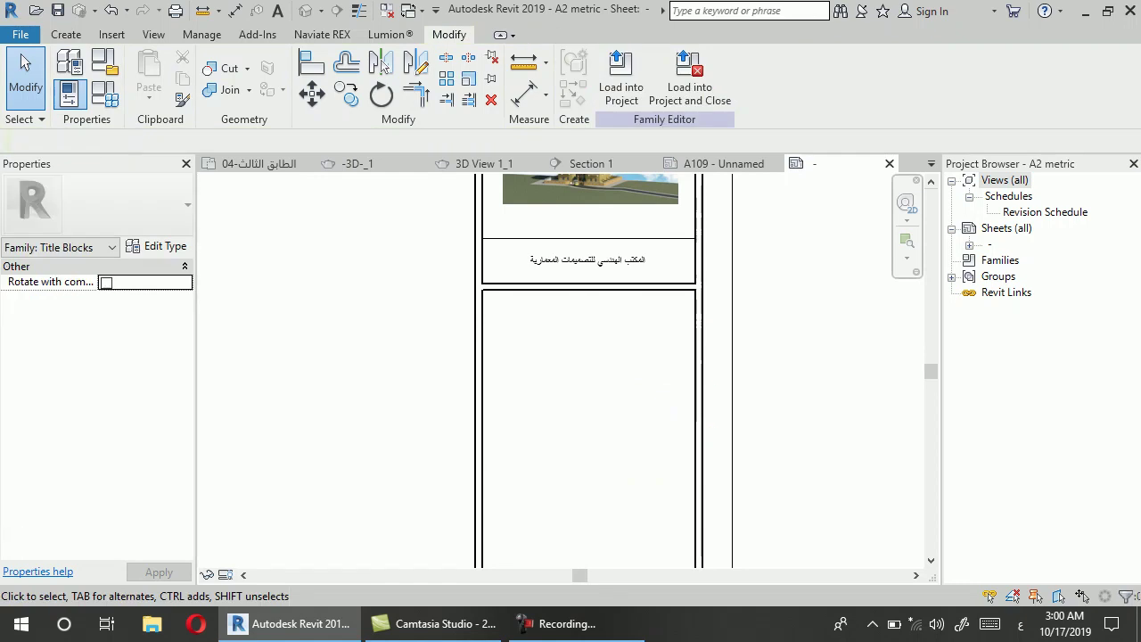
scroll(696, 401, down, 1)
scroll(605, 357, up, 1)
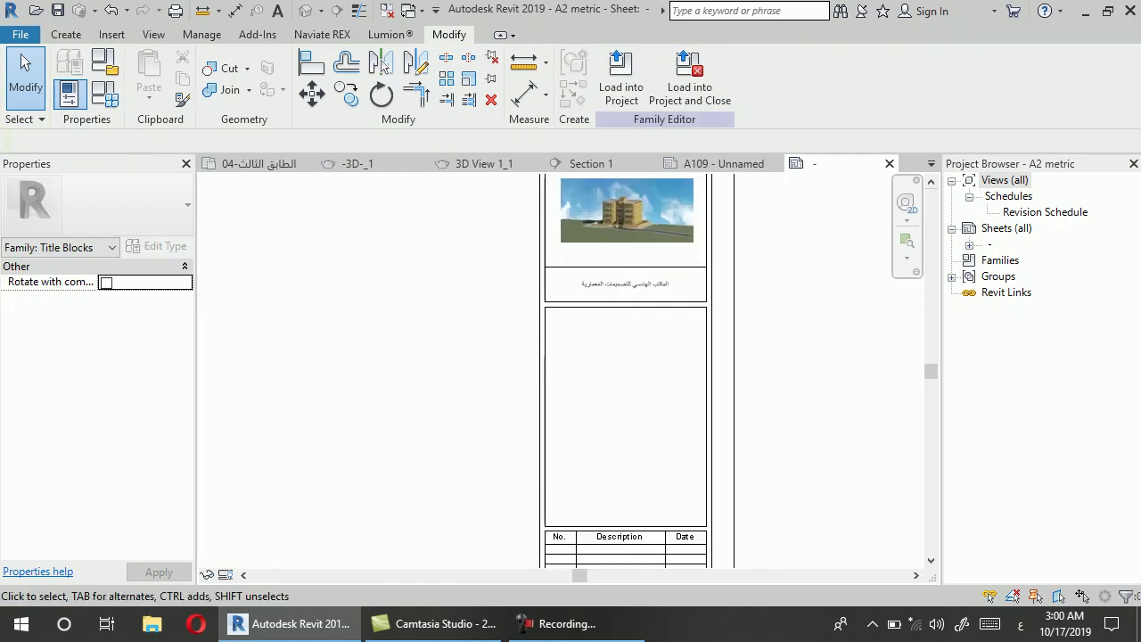
click(111, 34)
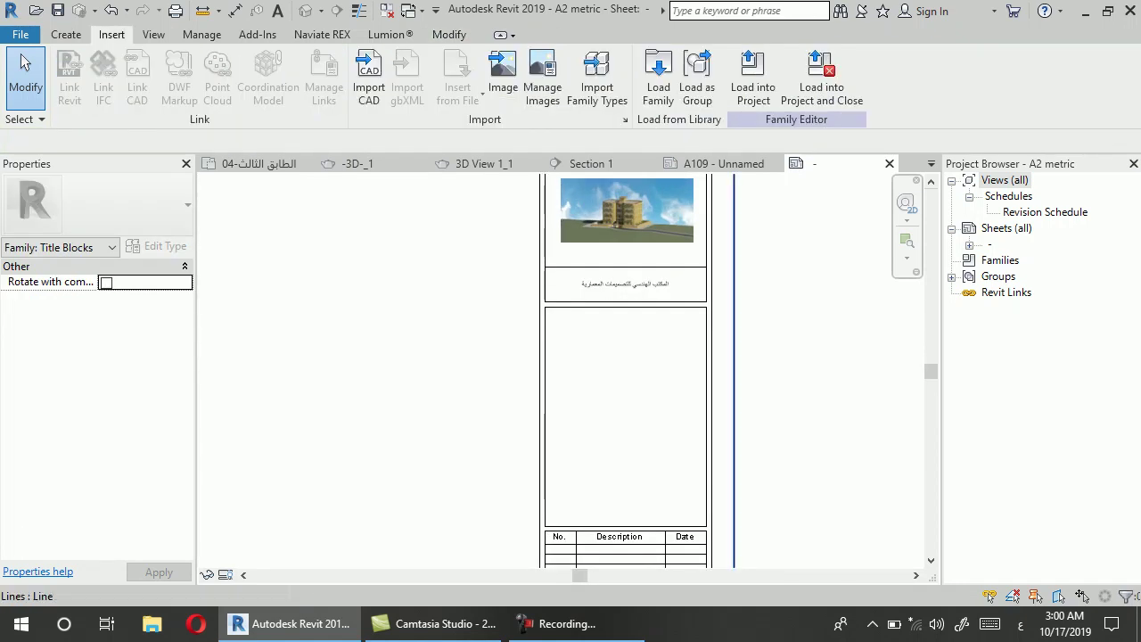
scroll(705, 277, down, 1)
scroll(704, 277, down, 1)
scroll(686, 472, up, 2)
scroll(686, 472, up, 2)
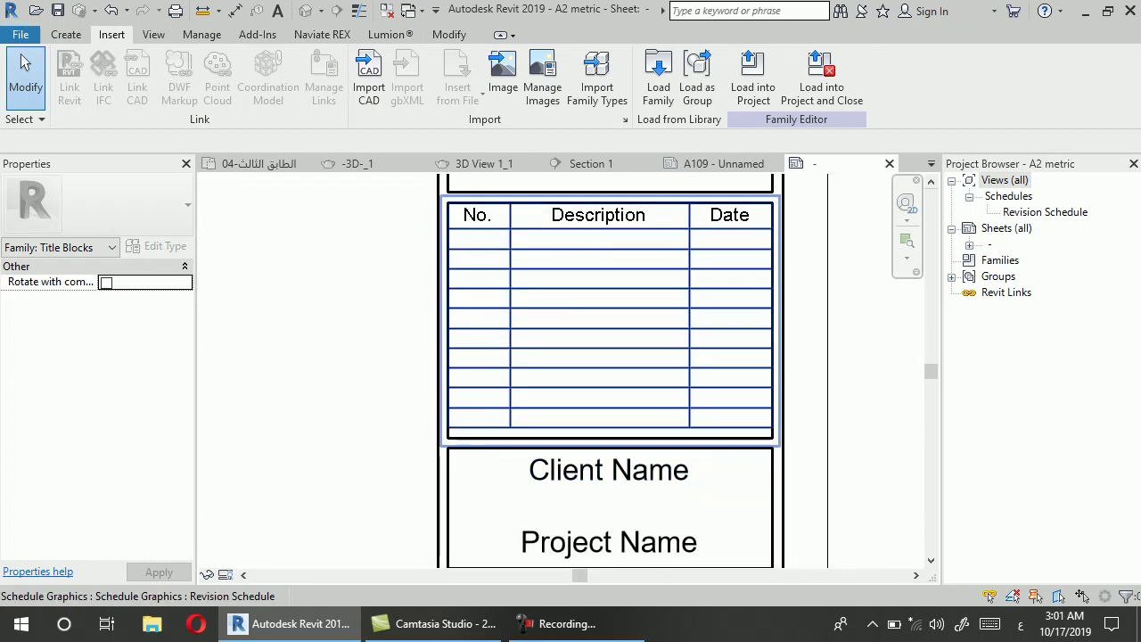
scroll(728, 261, down, 1)
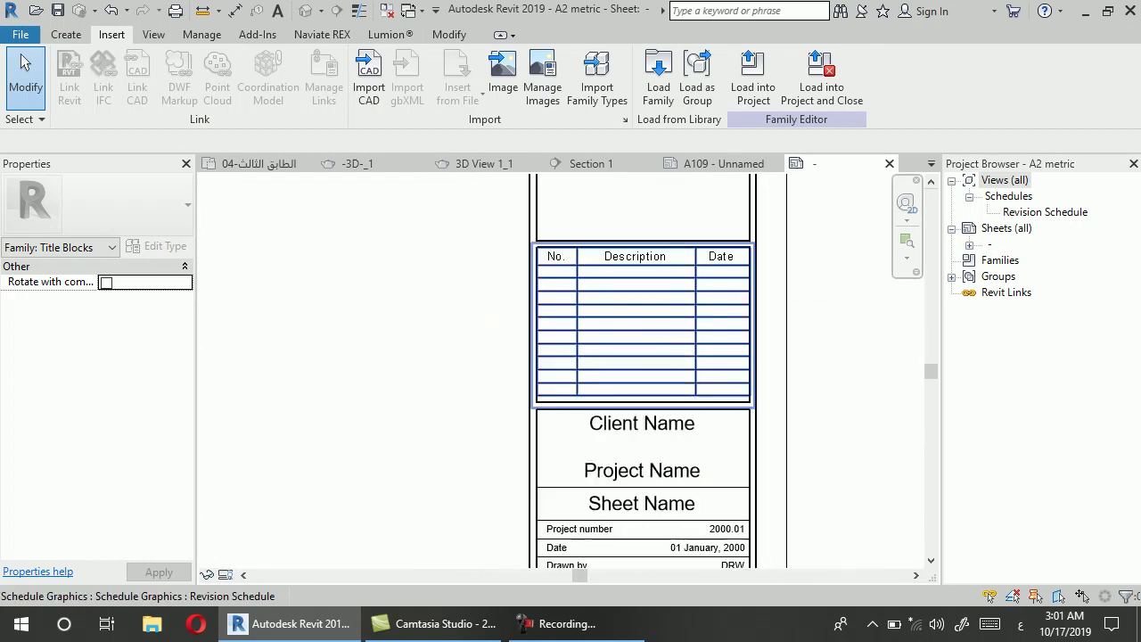
scroll(728, 261, down, 1)
scroll(764, 494, up, 1)
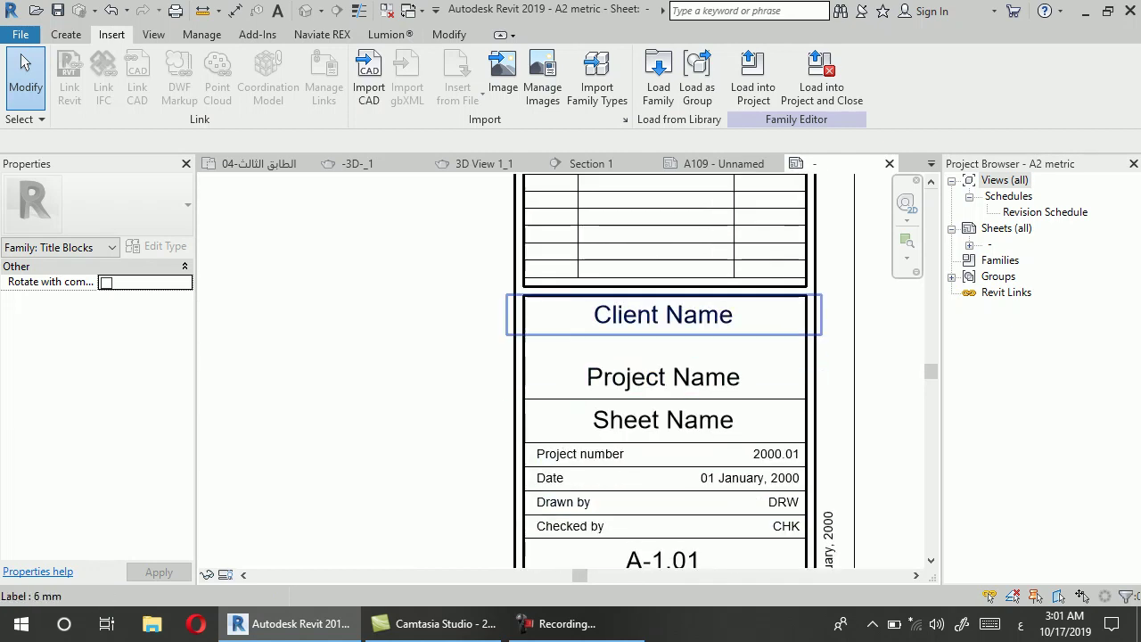
scroll(785, 419, down, 2)
scroll(743, 474, down, 1)
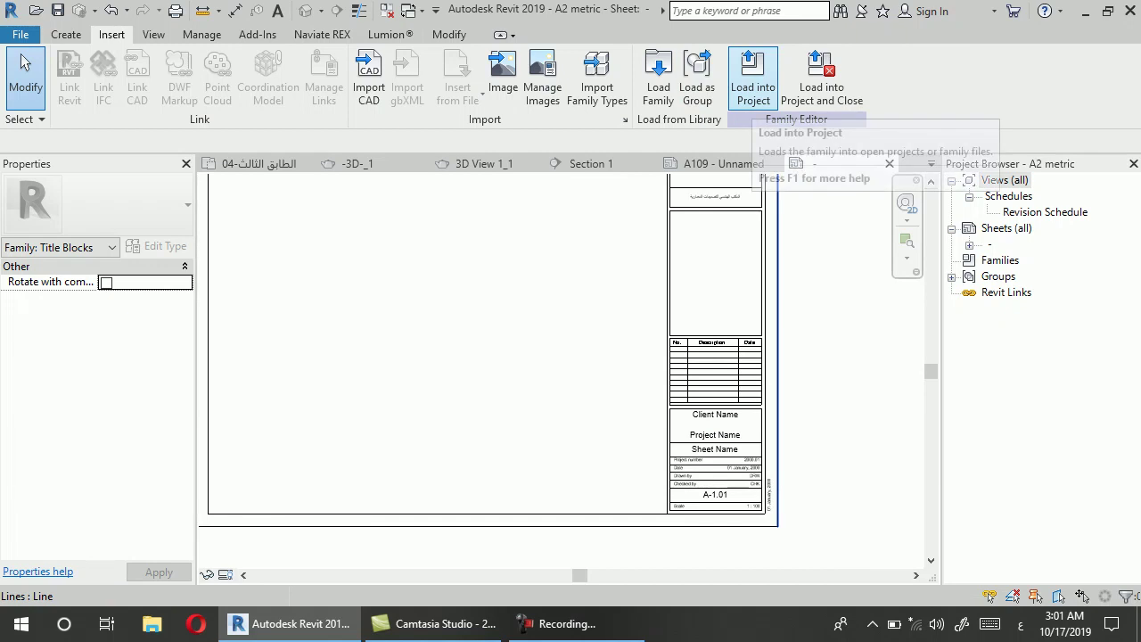
Load the edited title block into the residential building project, overwriting the existing A2 metric version
click(753, 80)
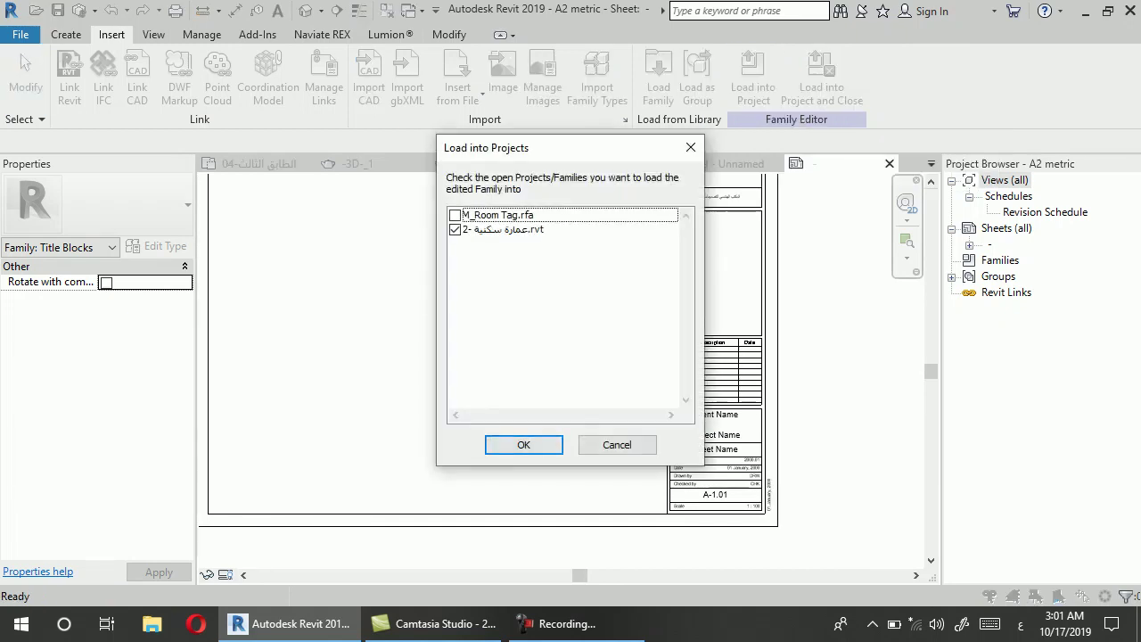
key(Return)
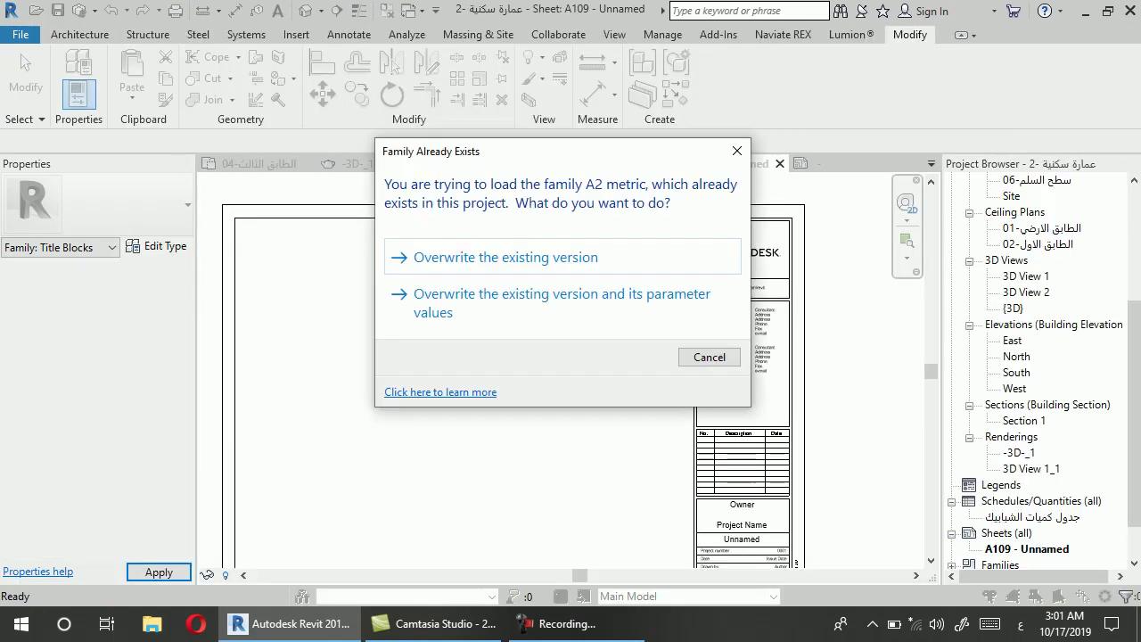
key(Return)
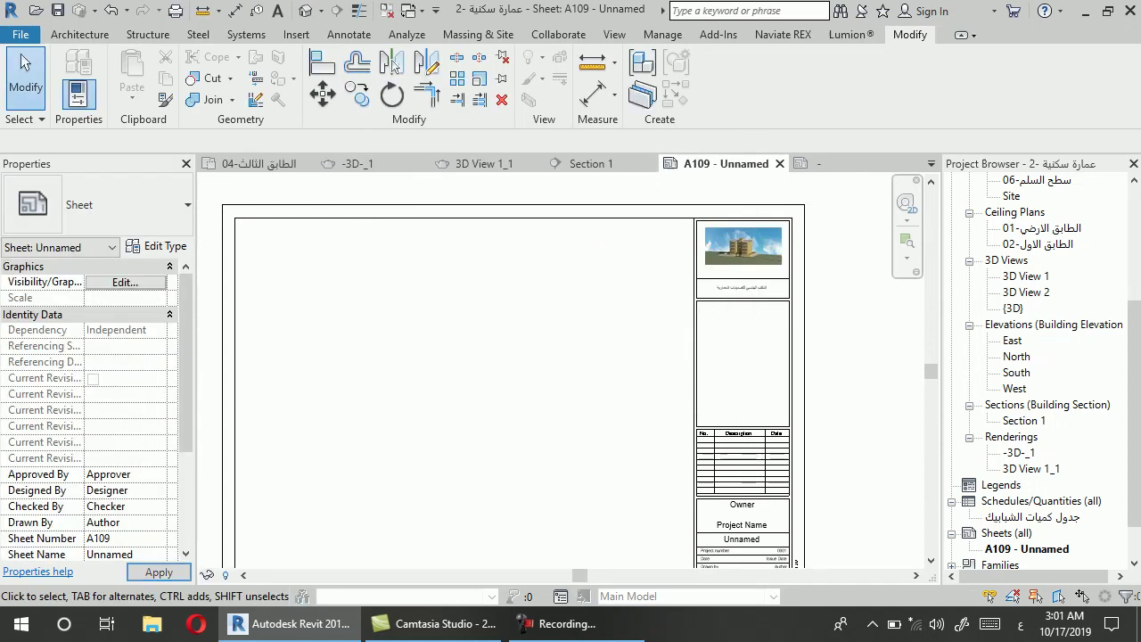
scroll(749, 500, down, 2)
scroll(749, 500, up, 3)
scroll(749, 499, up, 4)
scroll(674, 526, down, 1)
scroll(674, 525, down, 1)
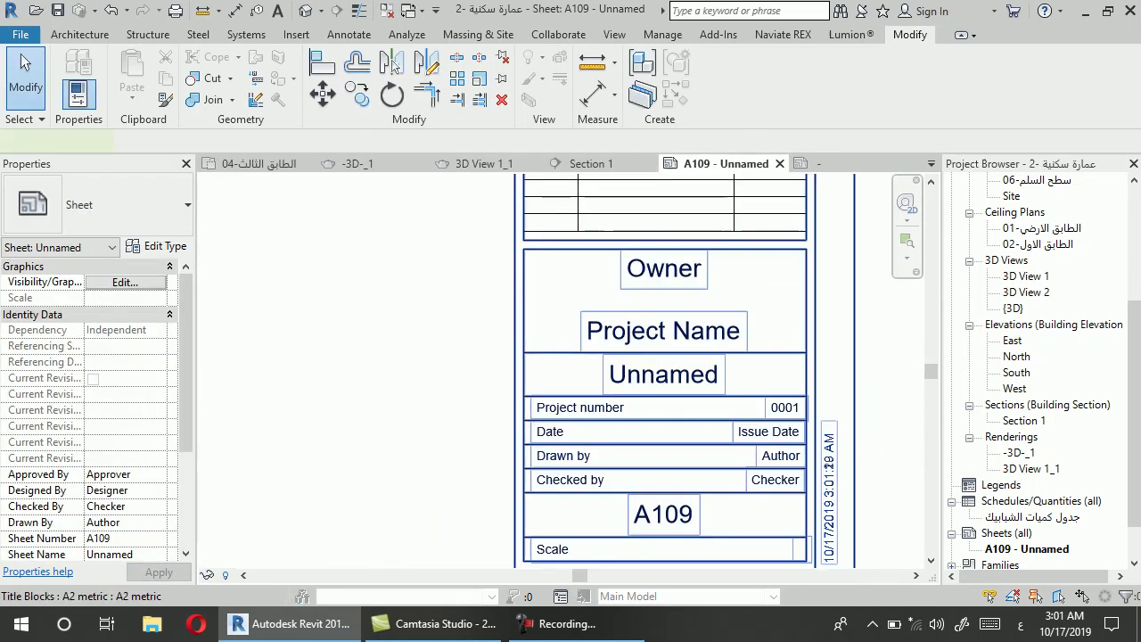
Replace the Owner label with the Arabic word المالك followed by dots
click(828, 464)
click(645, 266)
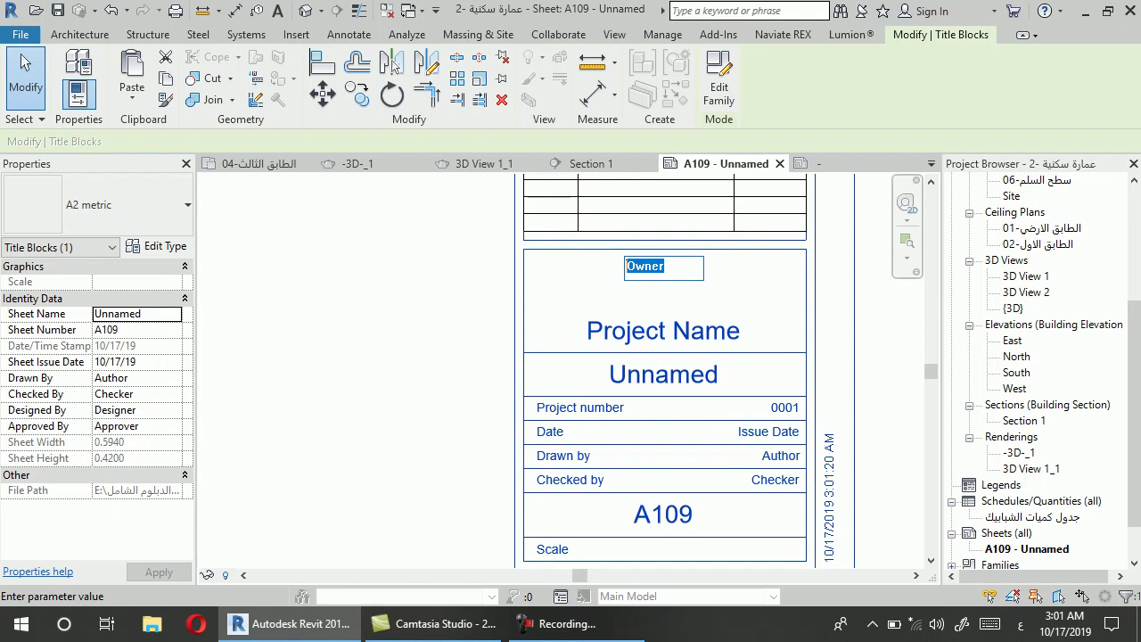
text(المالك)
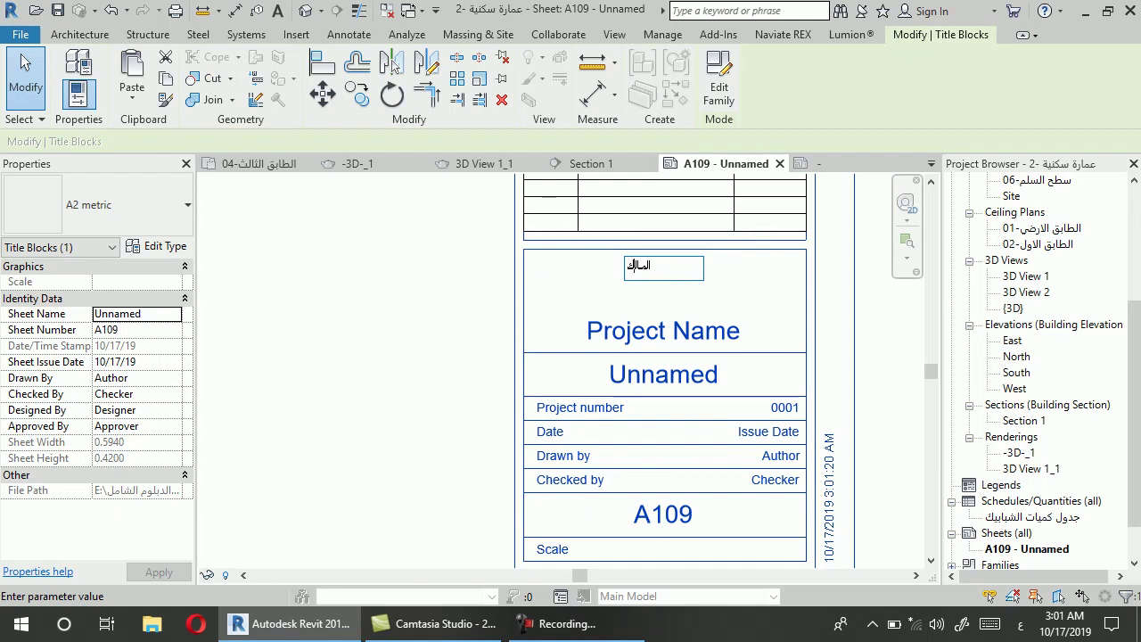
key(BackSpace)
text(ك)
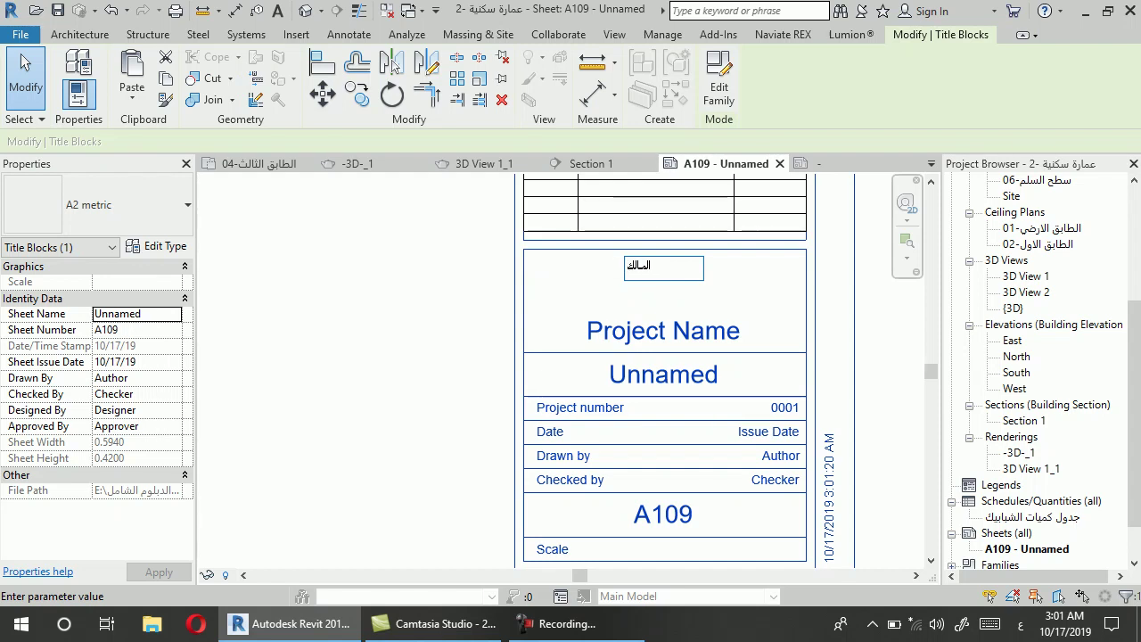
text(ززا)
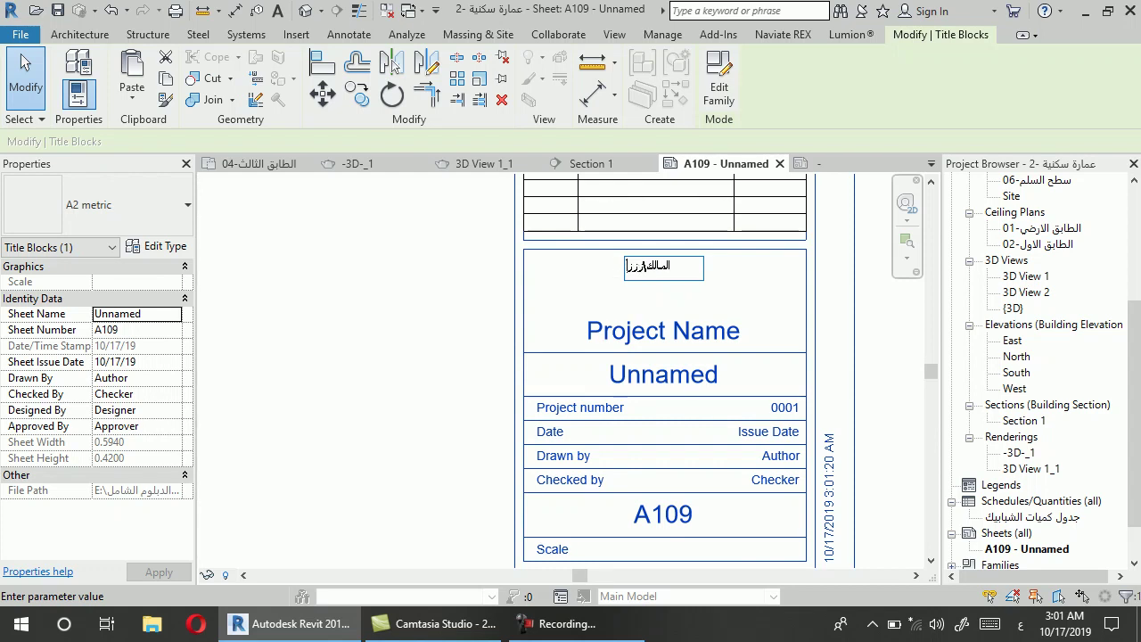
key(BackSpace)
key(BackSpace)
key(BackSpace)
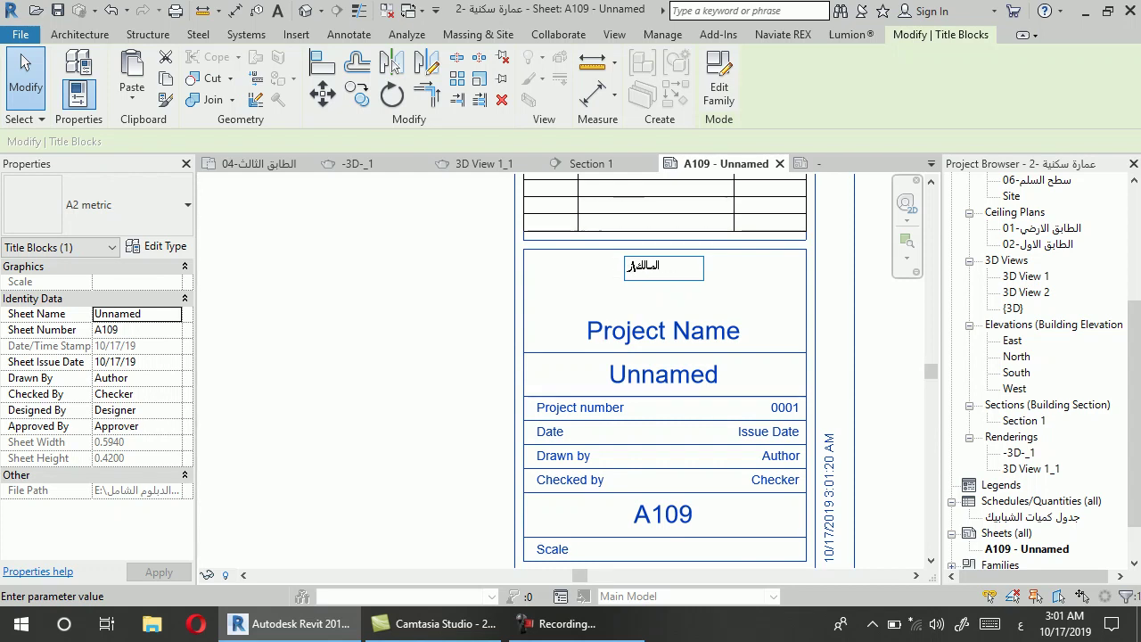
text(......)
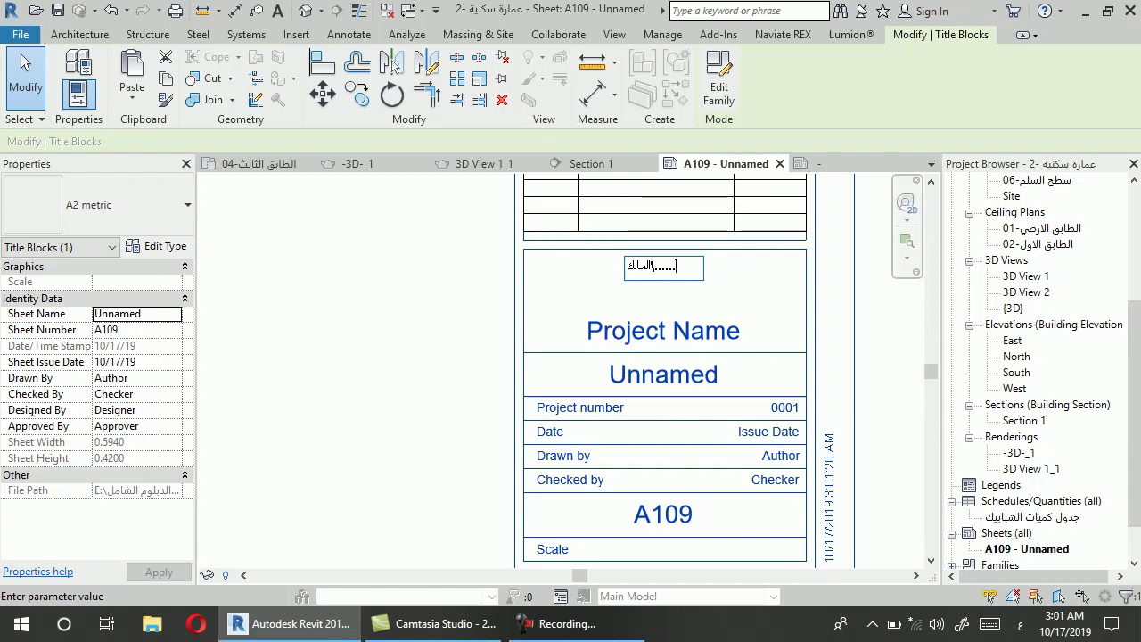
Set the Project Name label to عمارة سكنية
double_click(641, 334)
key(ctrl+a)
text(ع)
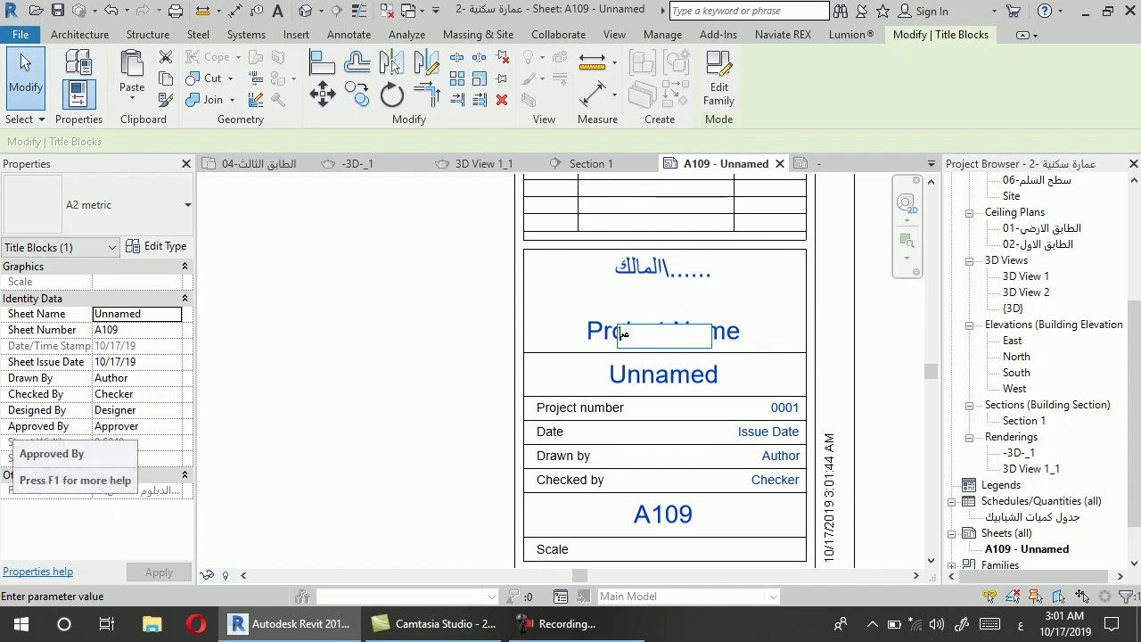
text(سكنية)
key(Escape)
click(664, 333)
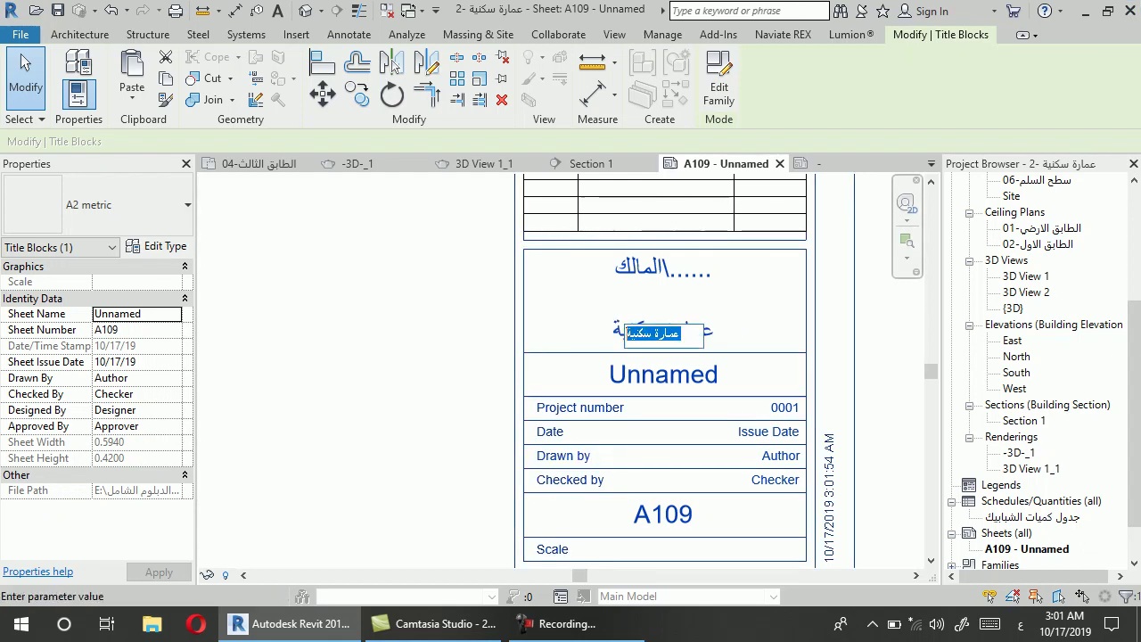
key(Escape)
key(Escape)
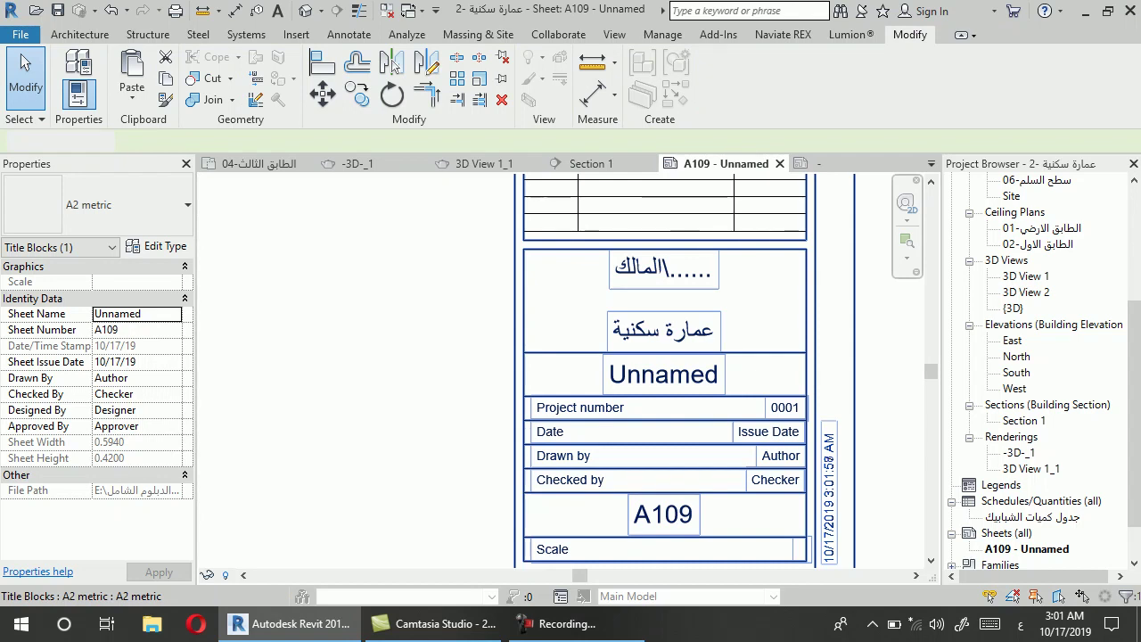
Rename the Unnamed sheet-name label to اليمن -صنعاء
double_click(664, 375)
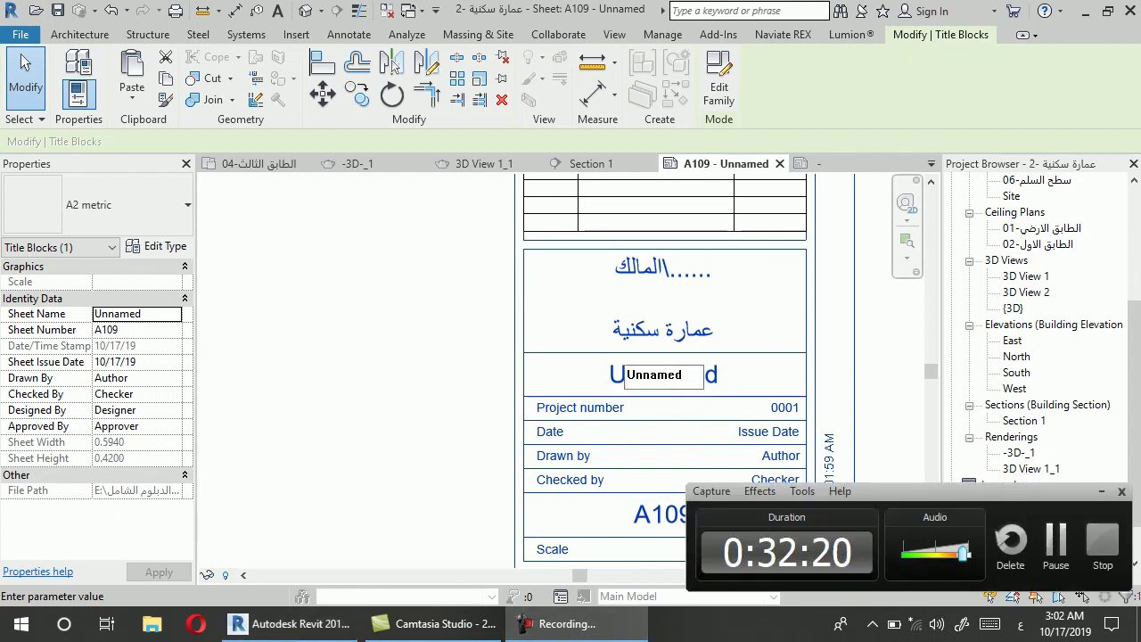
key(F9)
click(650, 374)
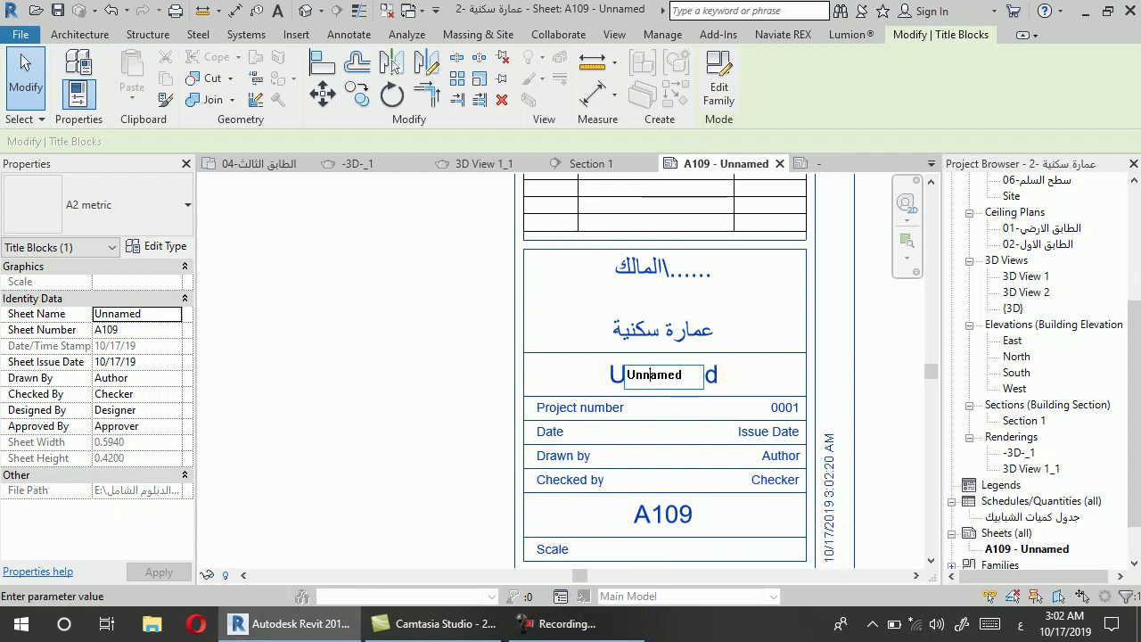
double_click(650, 375)
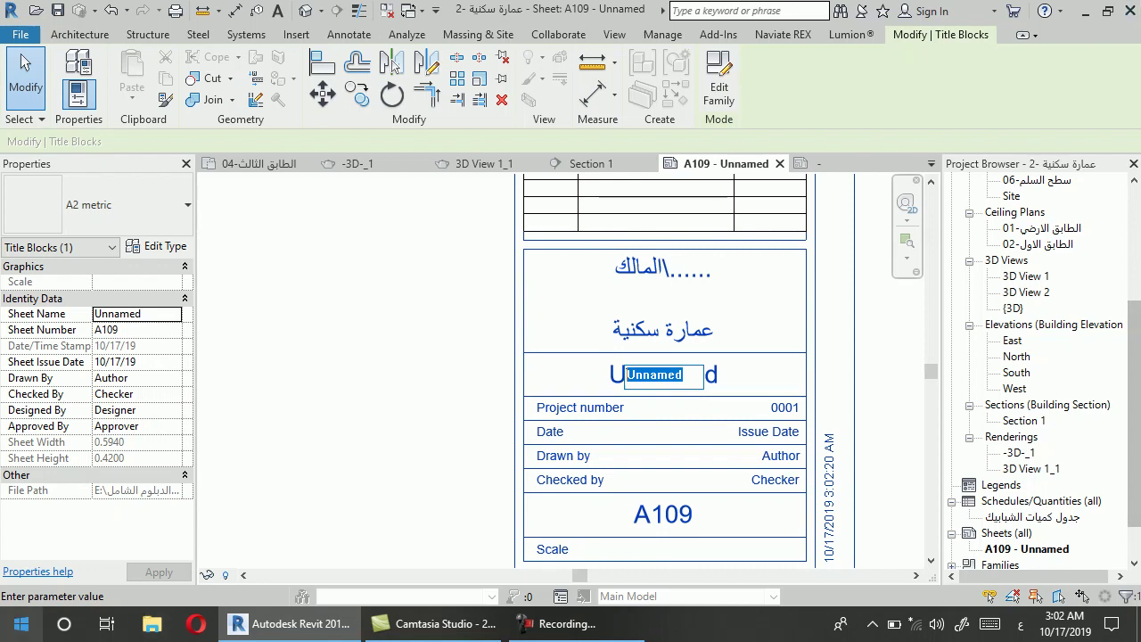
key(BackSpace)
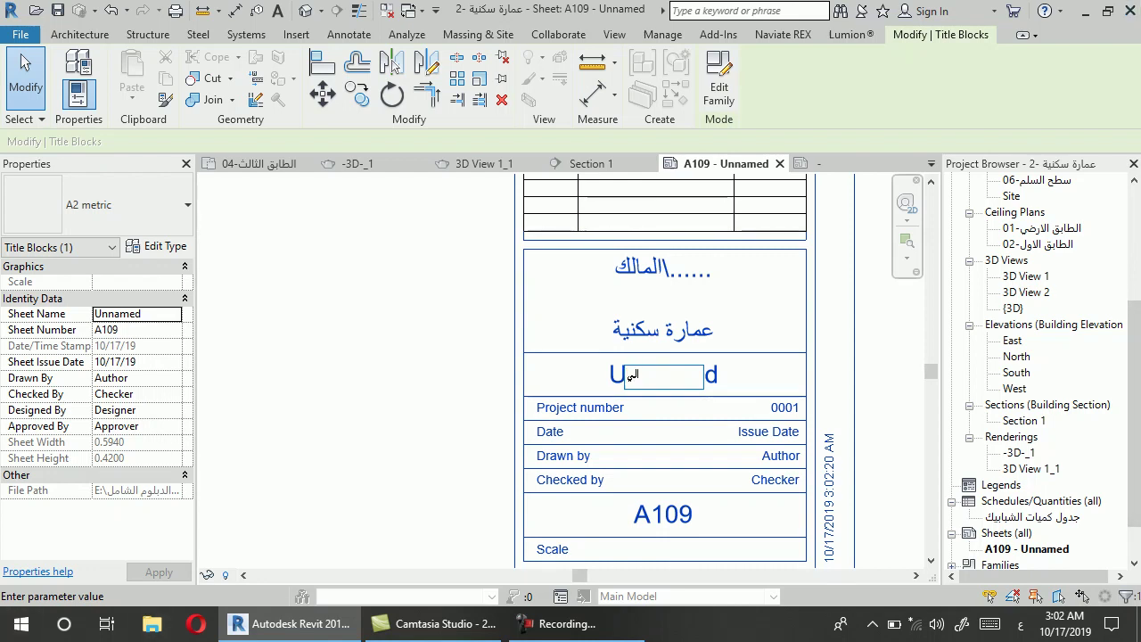
text(اليمن -صنعاء)
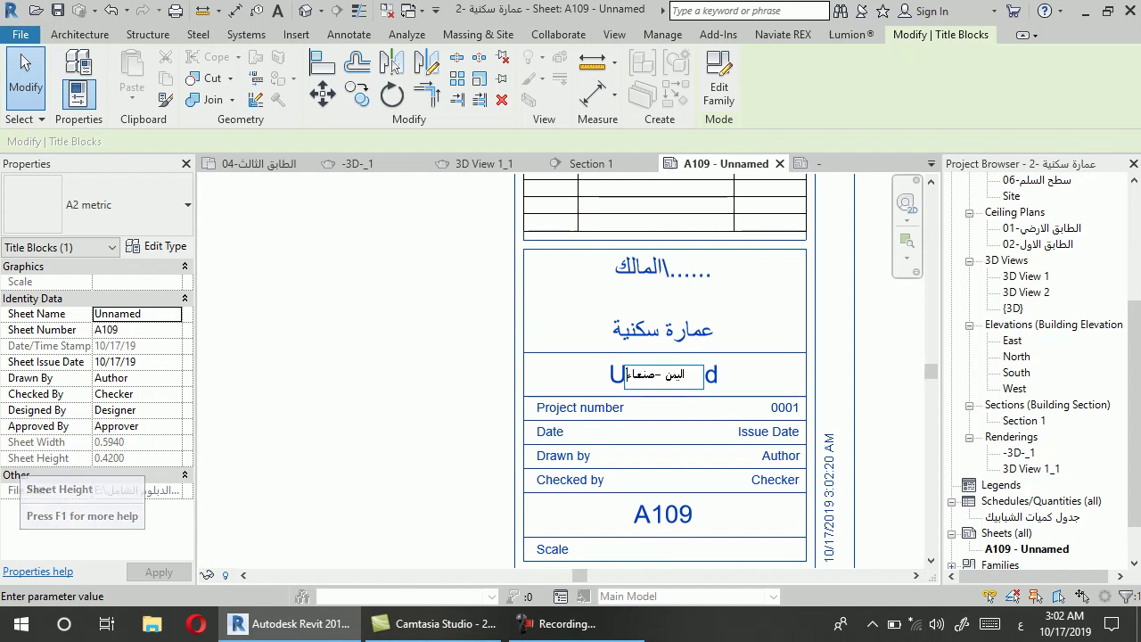
key(Return)
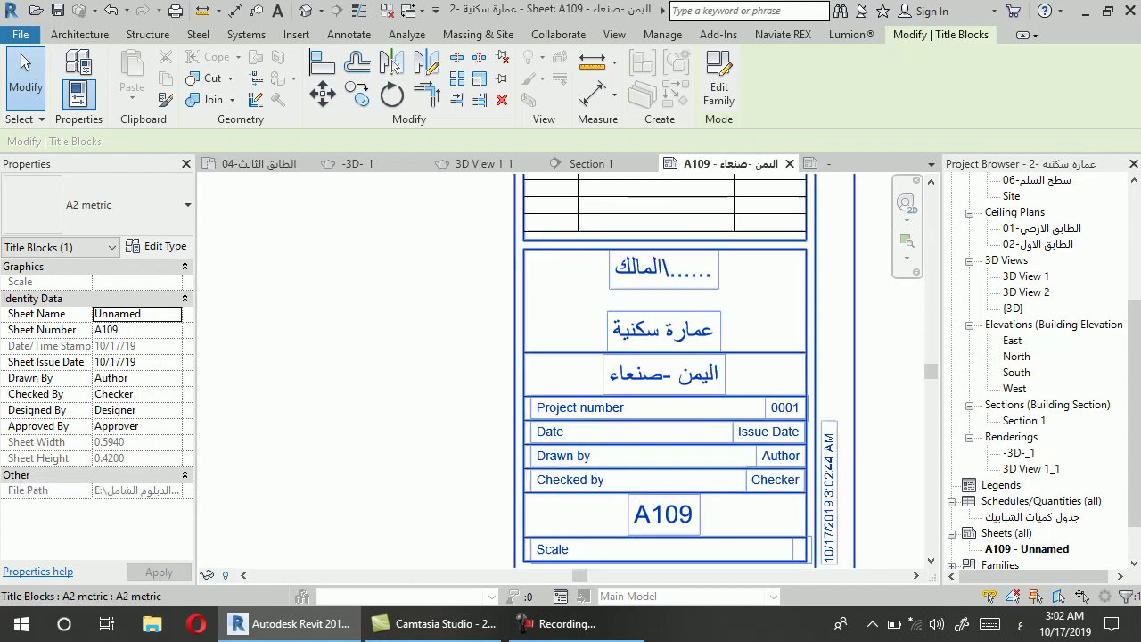
scroll(764, 415, up, 1)
click(772, 405)
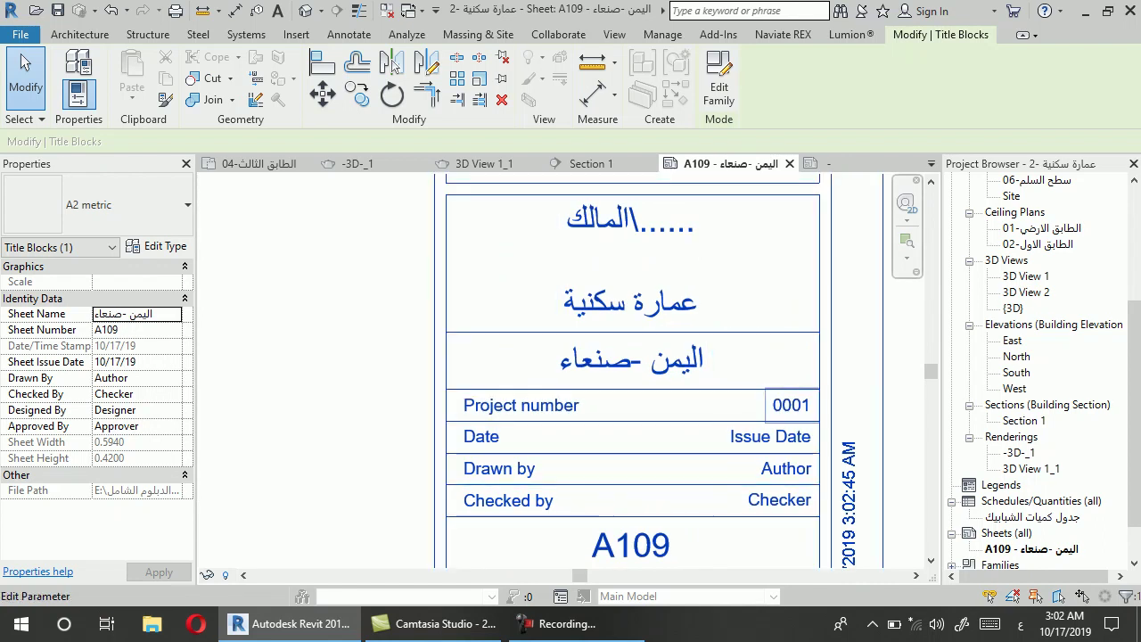
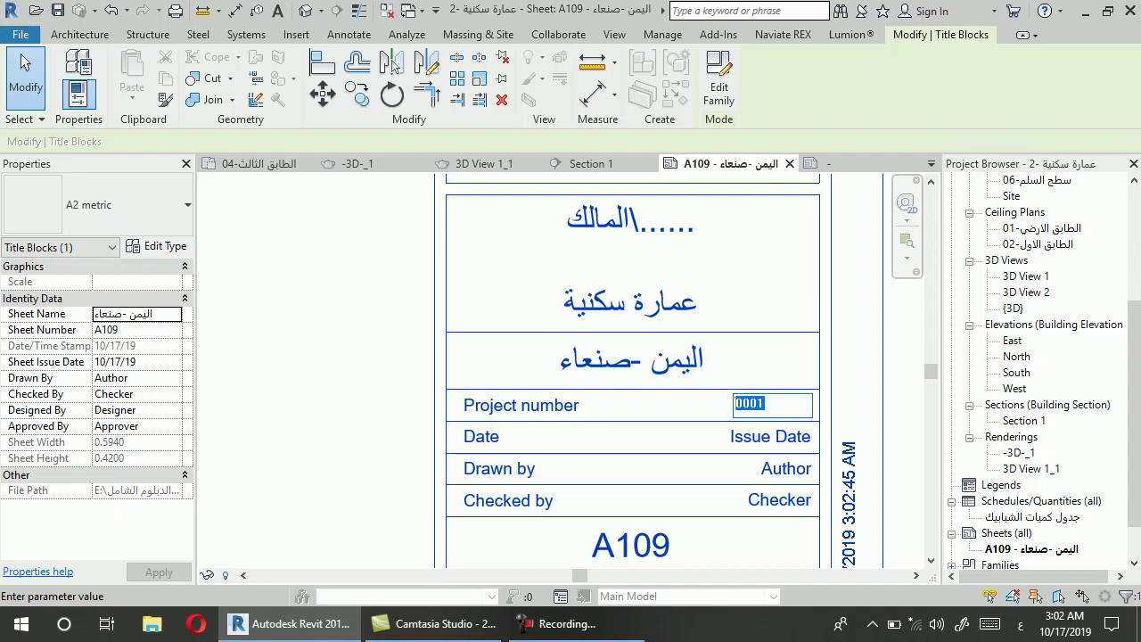
text(4)
Commit project number 4 and enter a placeholder in the Drawn by field
key(Return)
scroll(685, 339, down, 1)
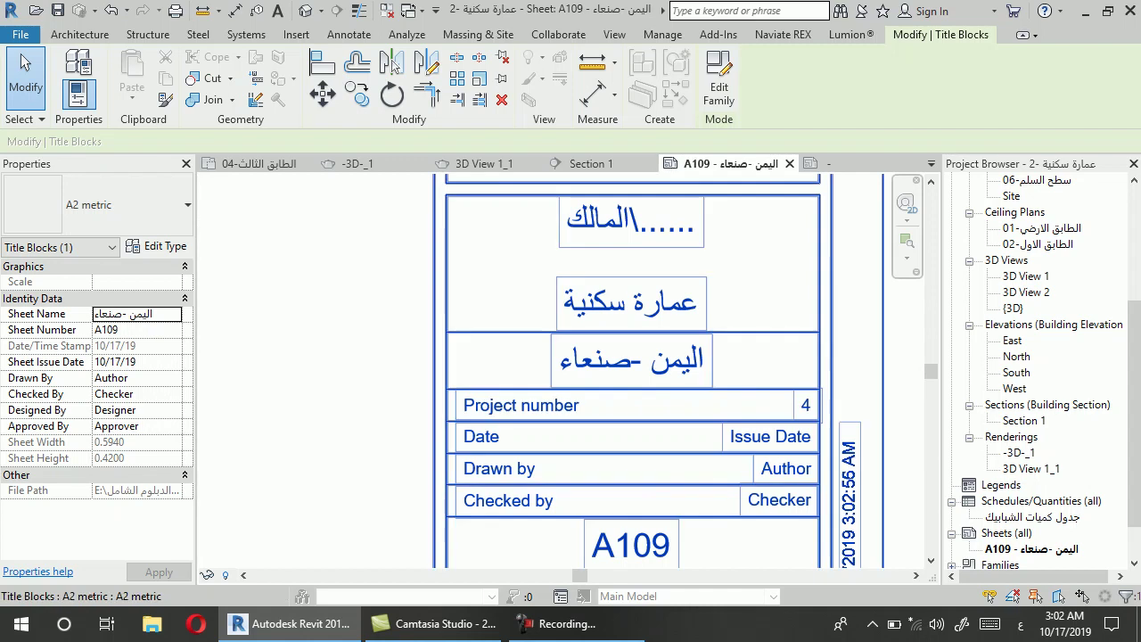
scroll(685, 339, down, 1)
click(750, 414)
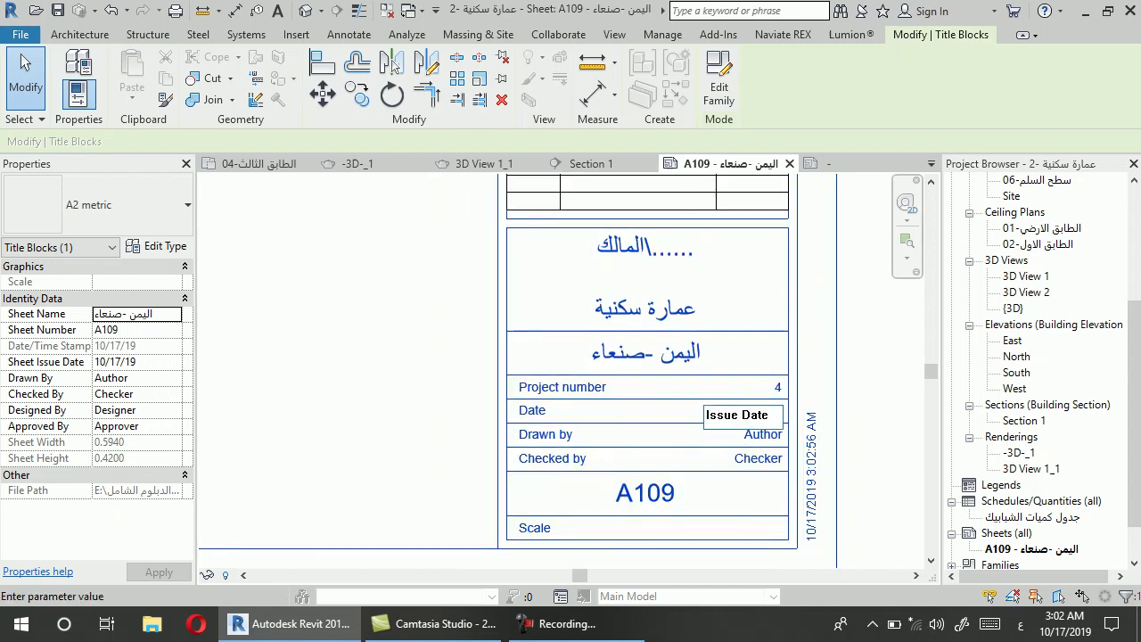
click(731, 437)
click(732, 437)
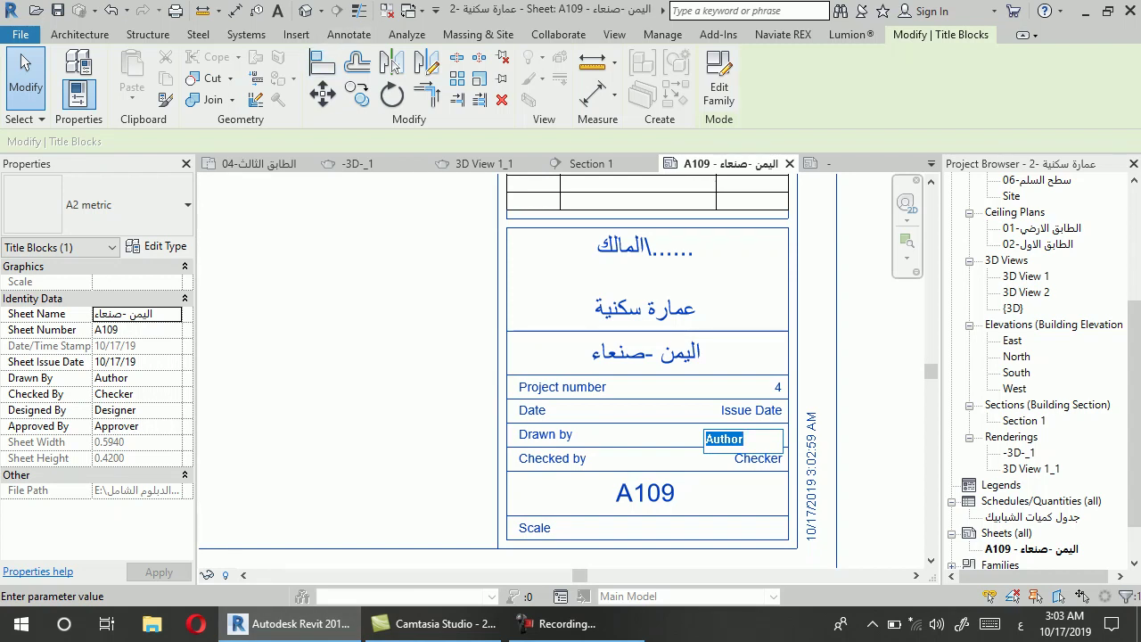
text(م......)
click(744, 463)
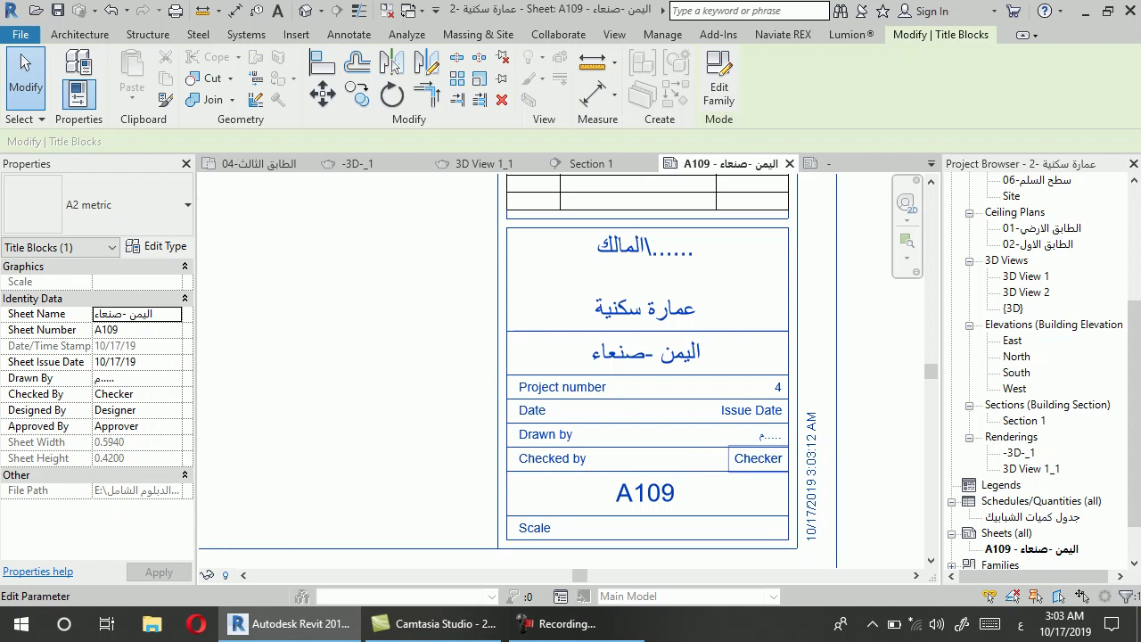
Replace the Checker entry with a placeholder and renumber sheet A109 to A1
double_click(729, 463)
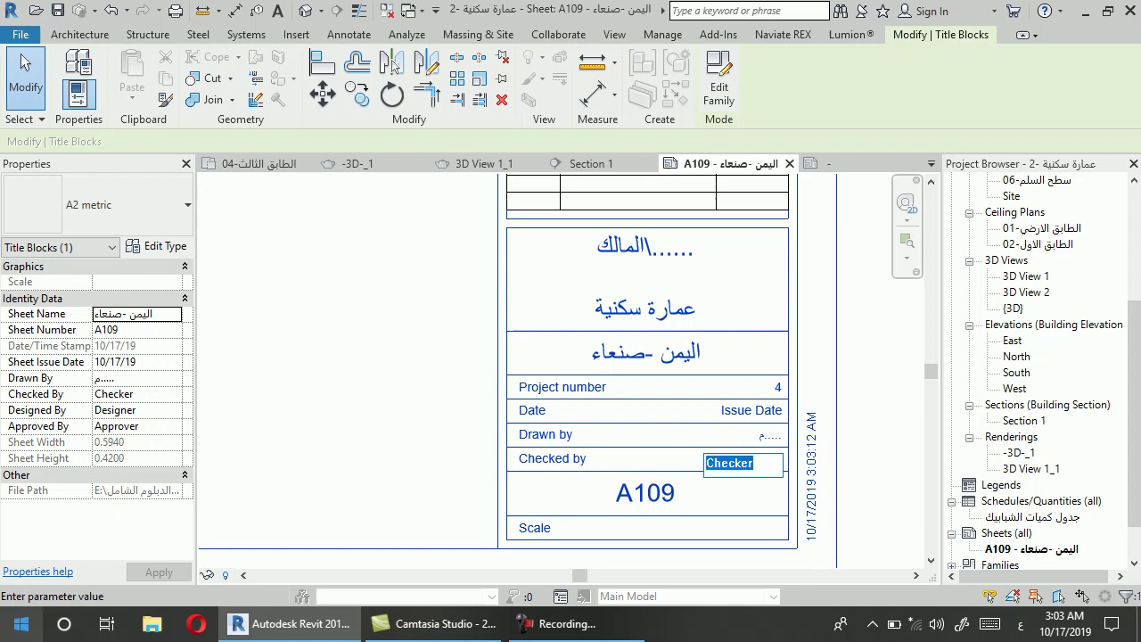
key(BackSpace)
text(م......)
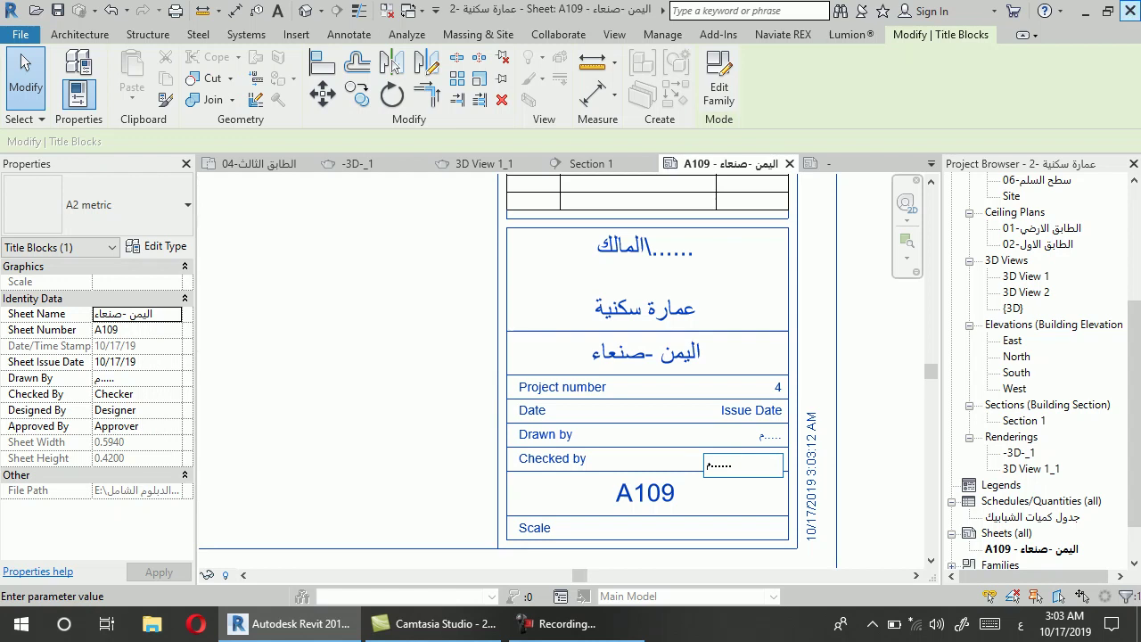
click(645, 492)
click(645, 492)
key(ctrl+a)
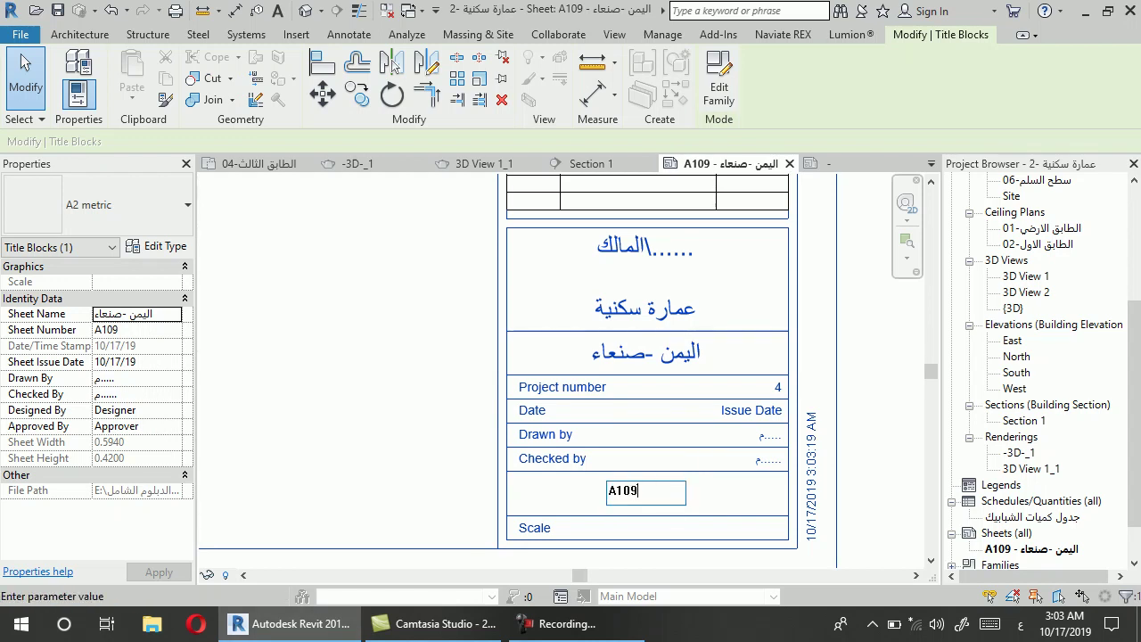
key(BackSpace)
key(Return)
scroll(499, 366, down, 3)
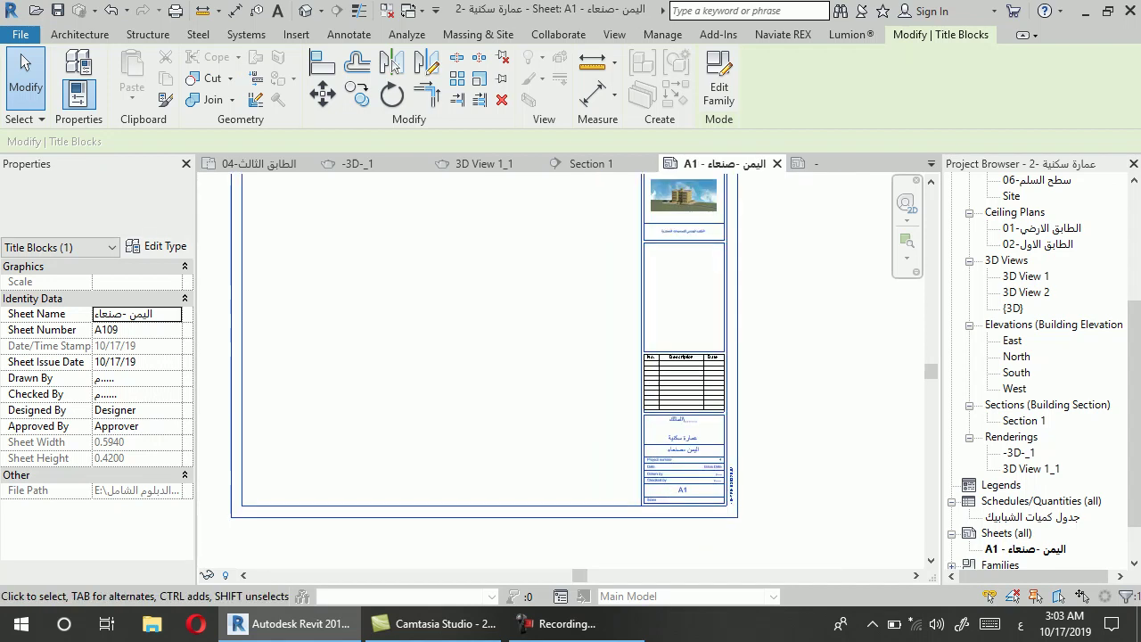
key(Escape)
key(z)
key(f)
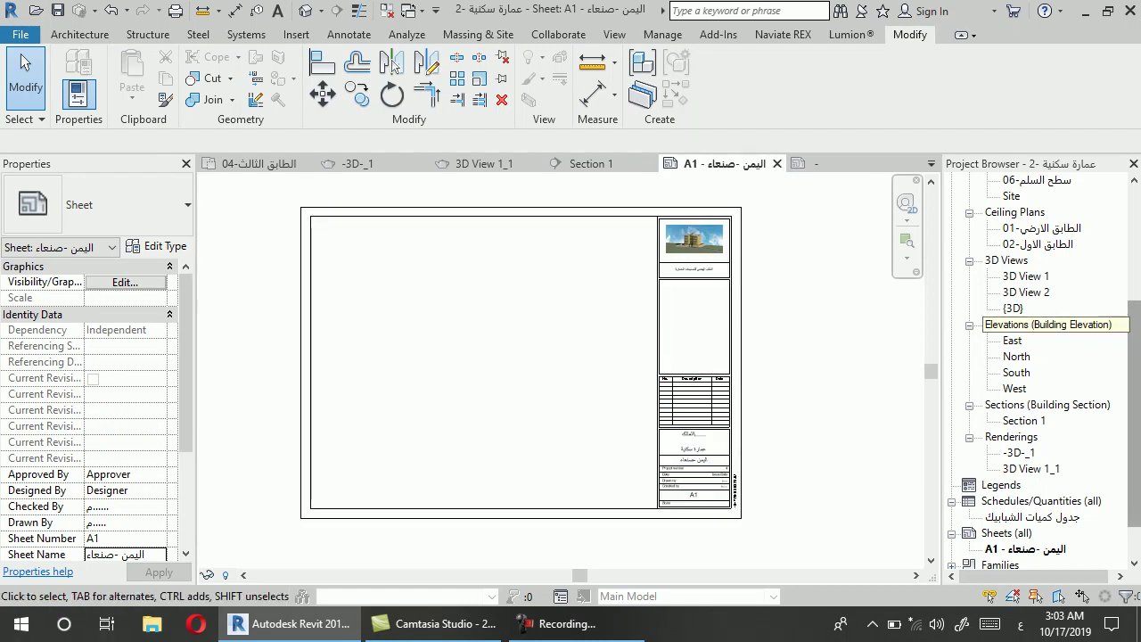
scroll(1035, 357, up, 4)
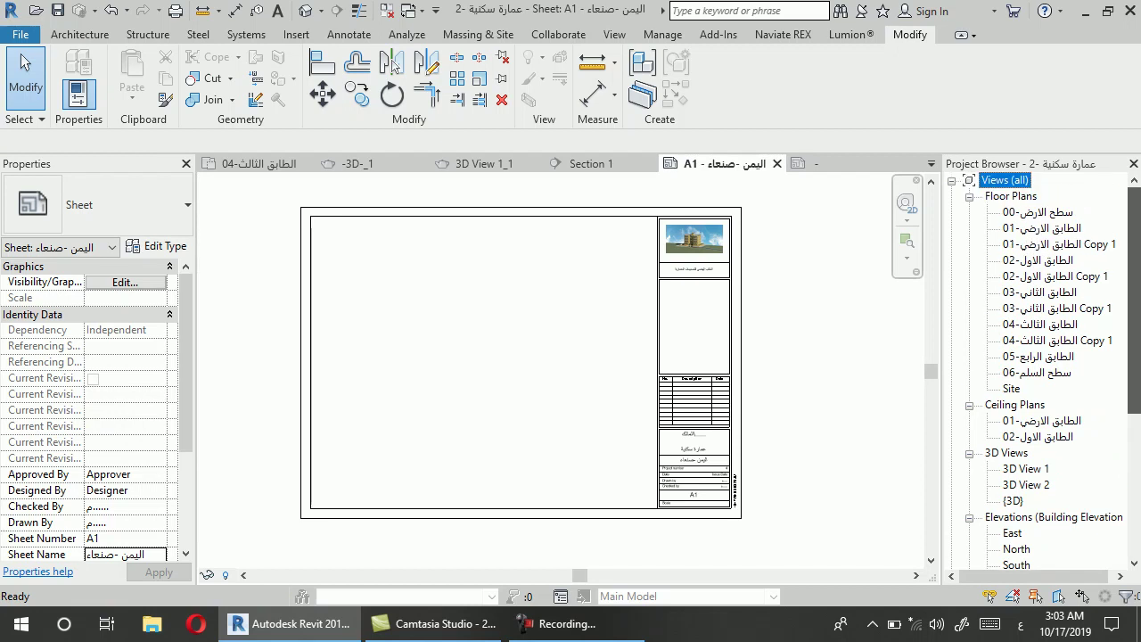
scroll(1034, 356, down, 1)
scroll(1034, 357, down, 2)
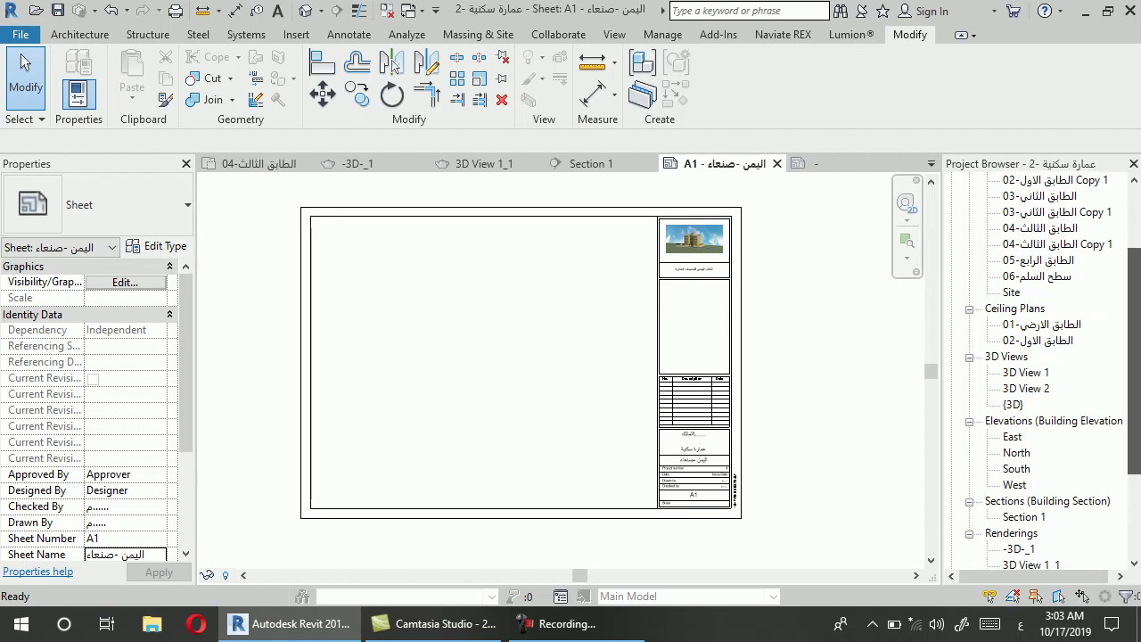
scroll(1034, 357, down, 1)
scroll(1035, 356, down, 1)
scroll(1034, 357, down, 1)
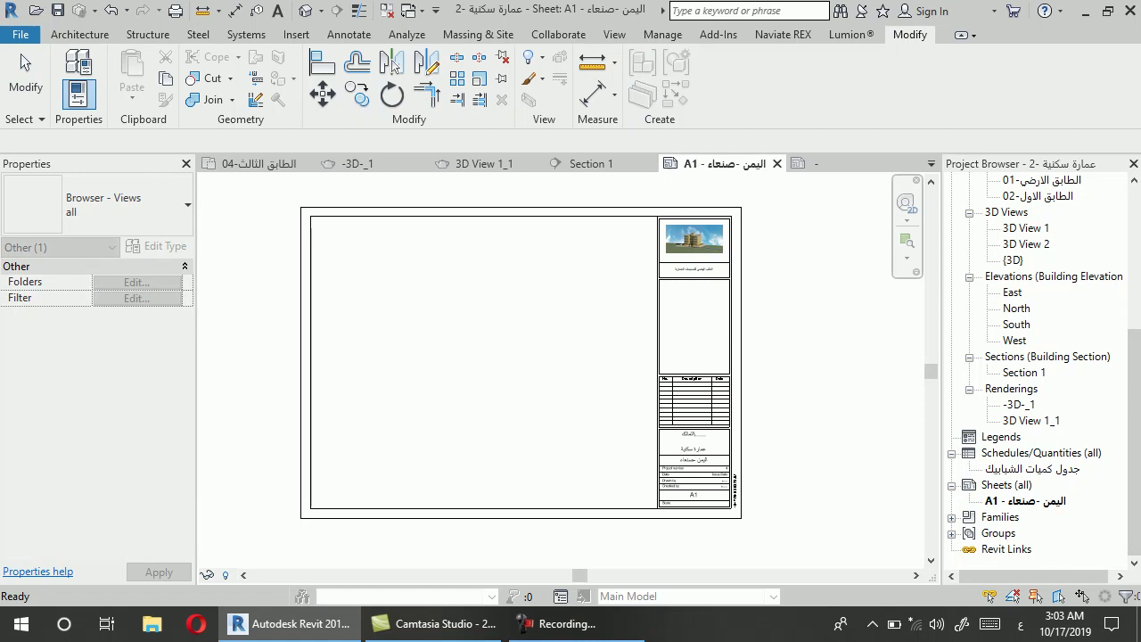
Drag the -3D-_1 rendering from Renderings onto sheet A1 and place it
click(1020, 404)
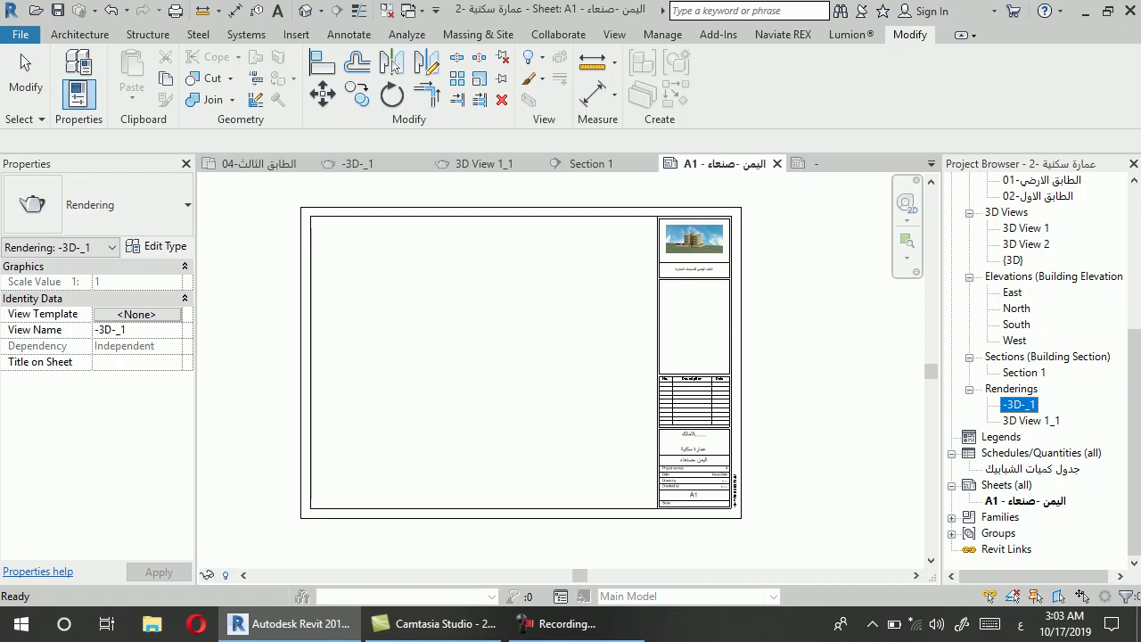
drag(981, 401, 521, 370)
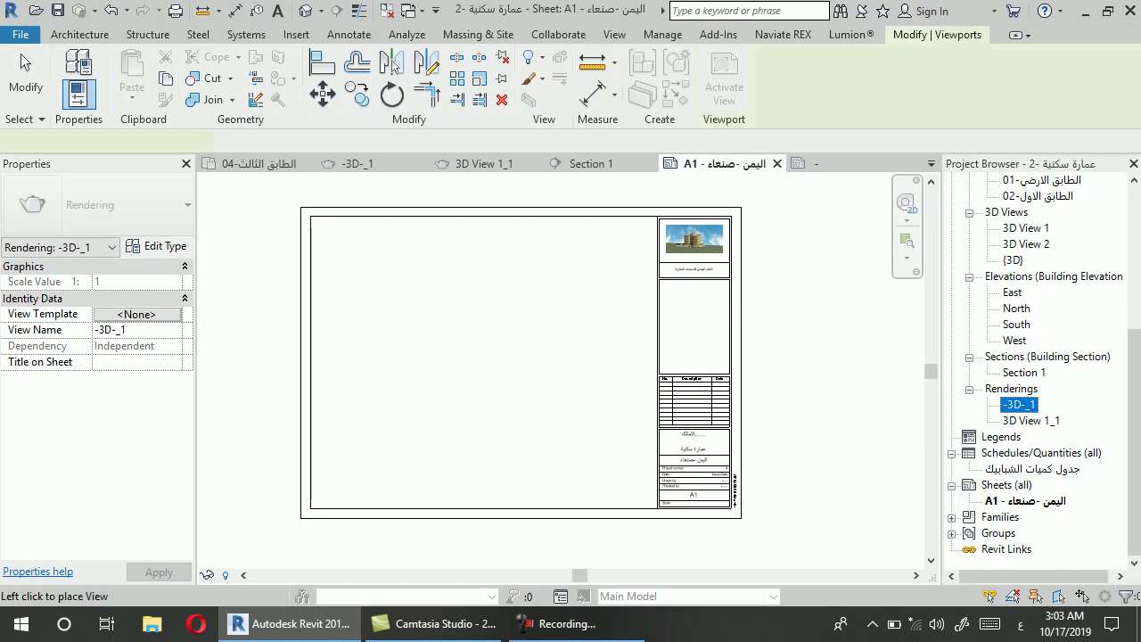
click(24, 63)
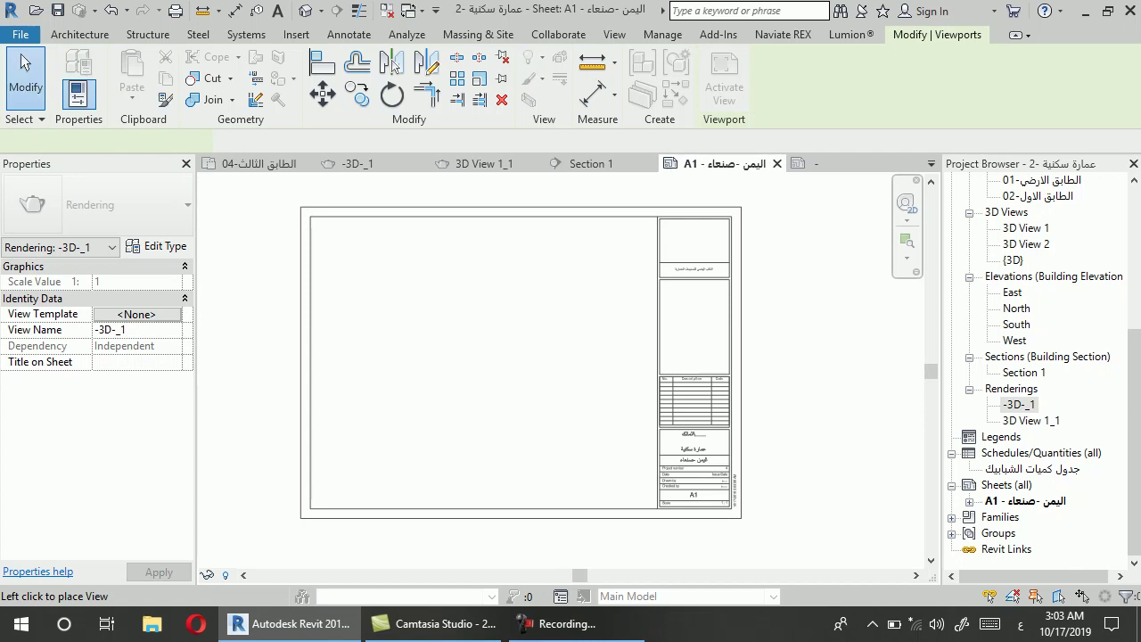
click(24, 62)
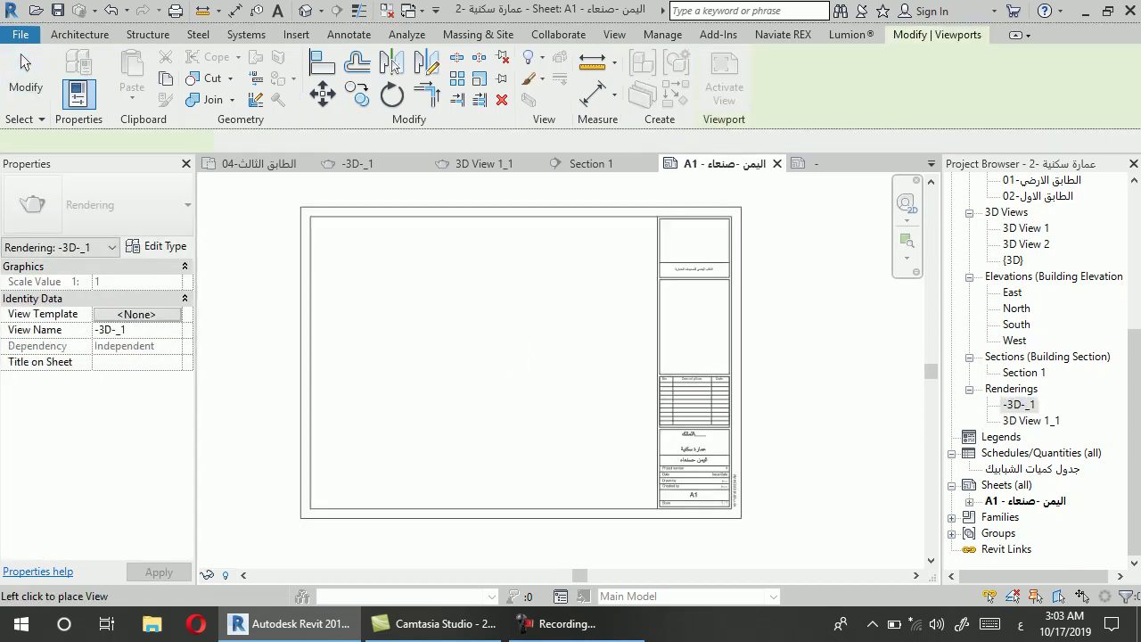
click(24, 62)
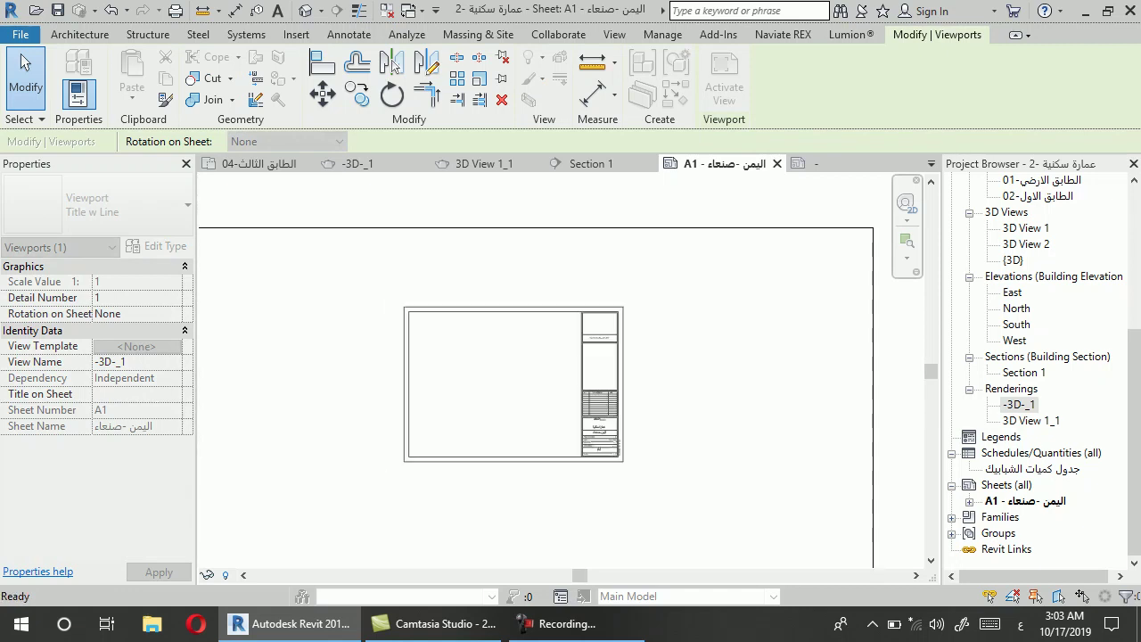
click(24, 62)
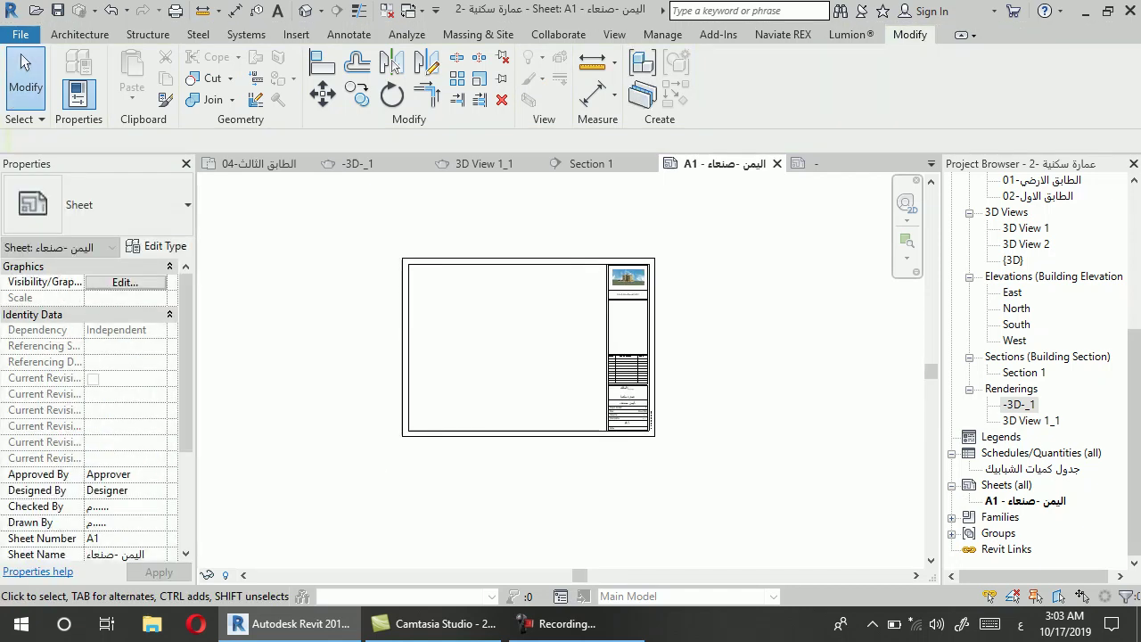
drag(1020, 404, 553, 370)
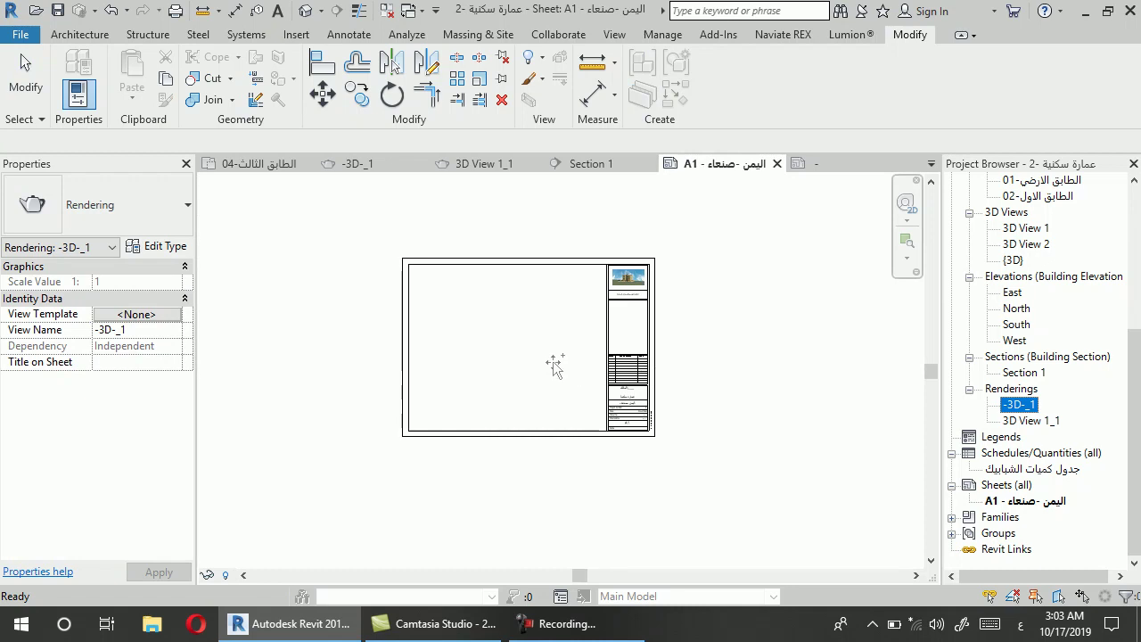
click(503, 358)
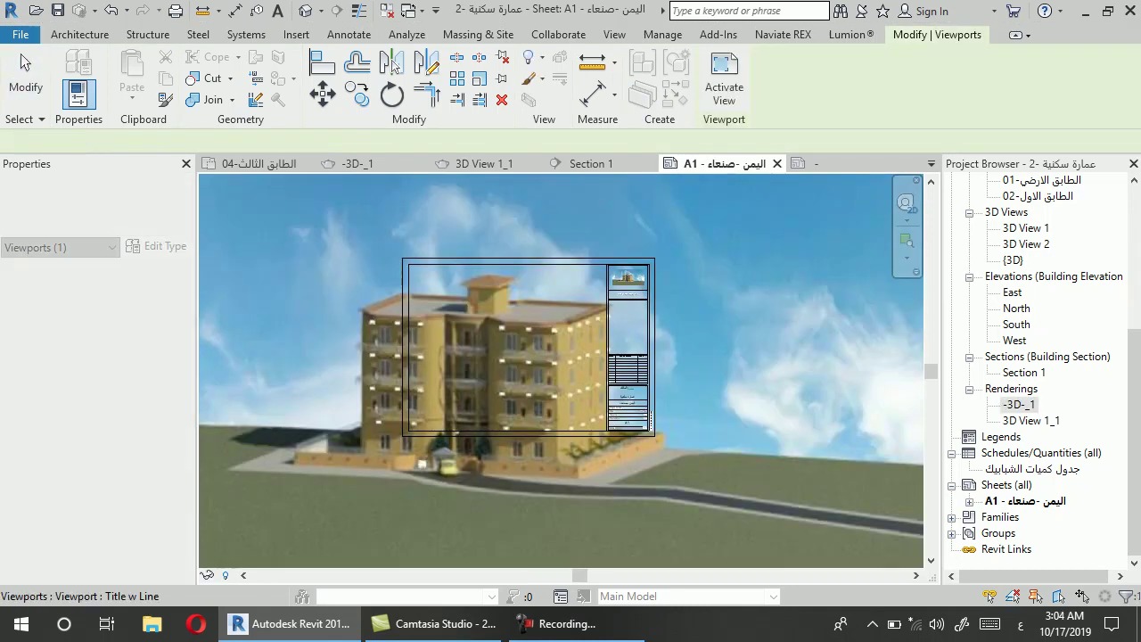
key(Escape)
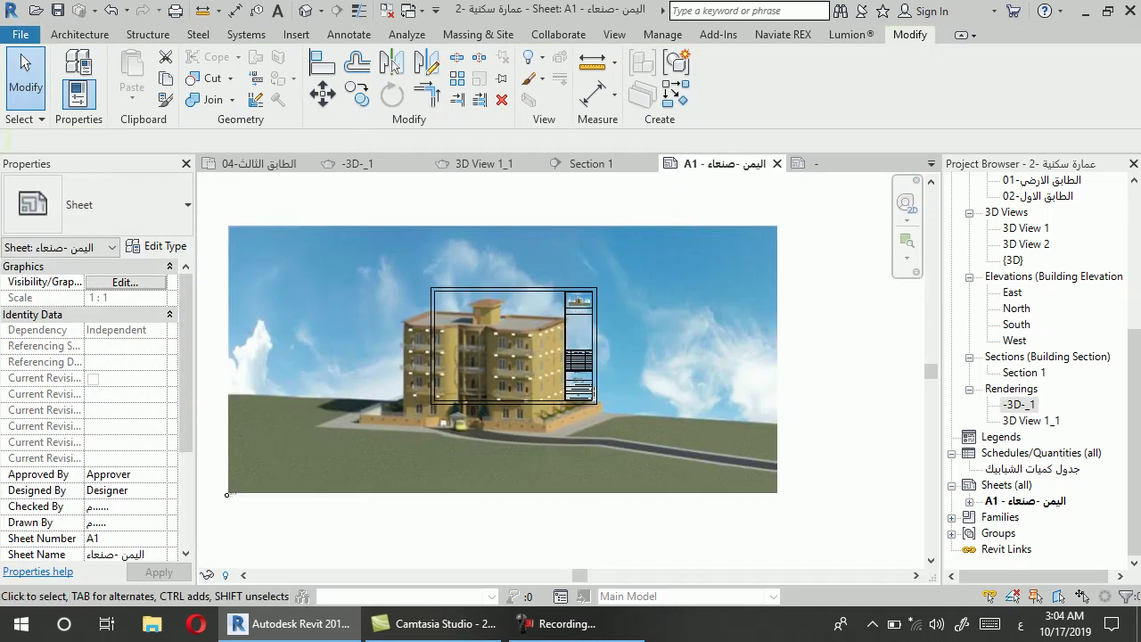
Select the -3D-_1 viewport and bring up its Activate View context menu
click(228, 495)
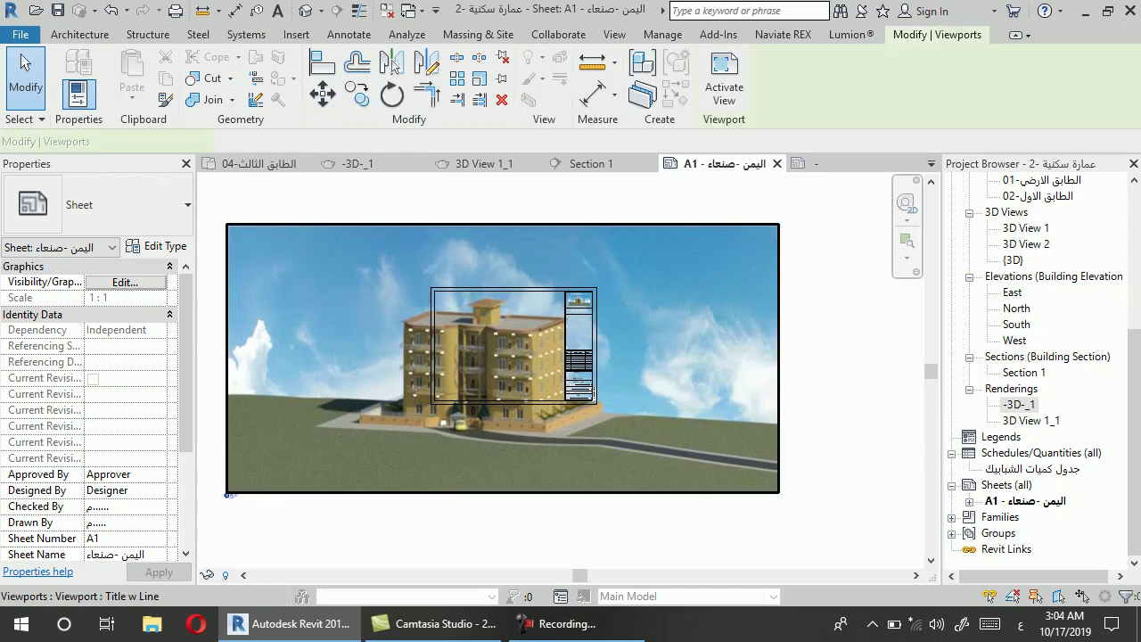
key(Escape)
click(227, 494)
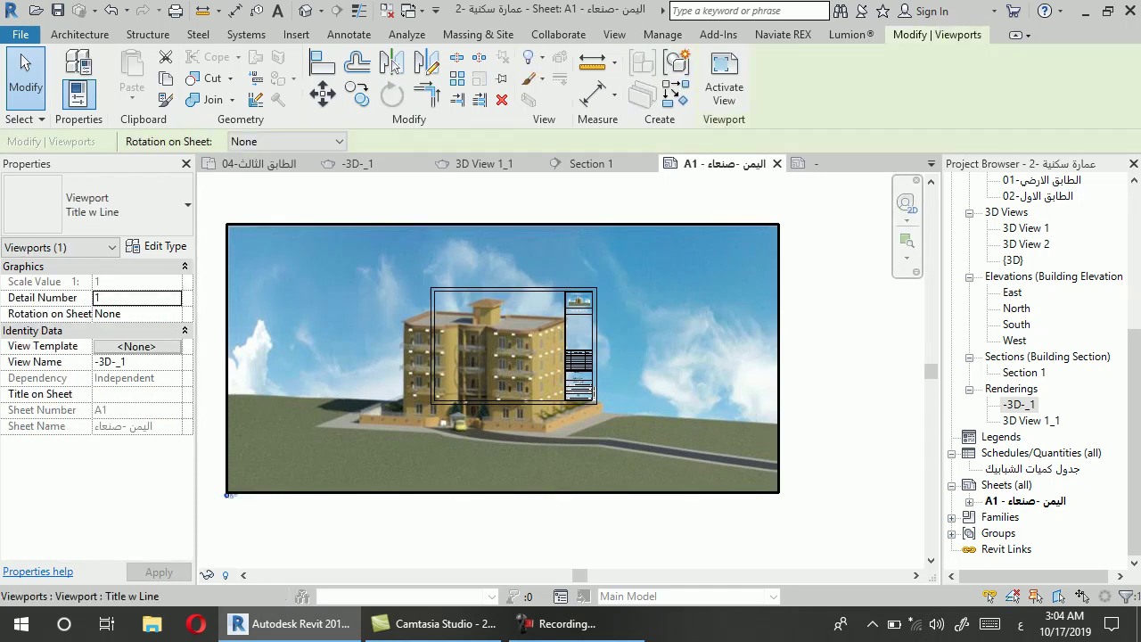
right_click(277, 289)
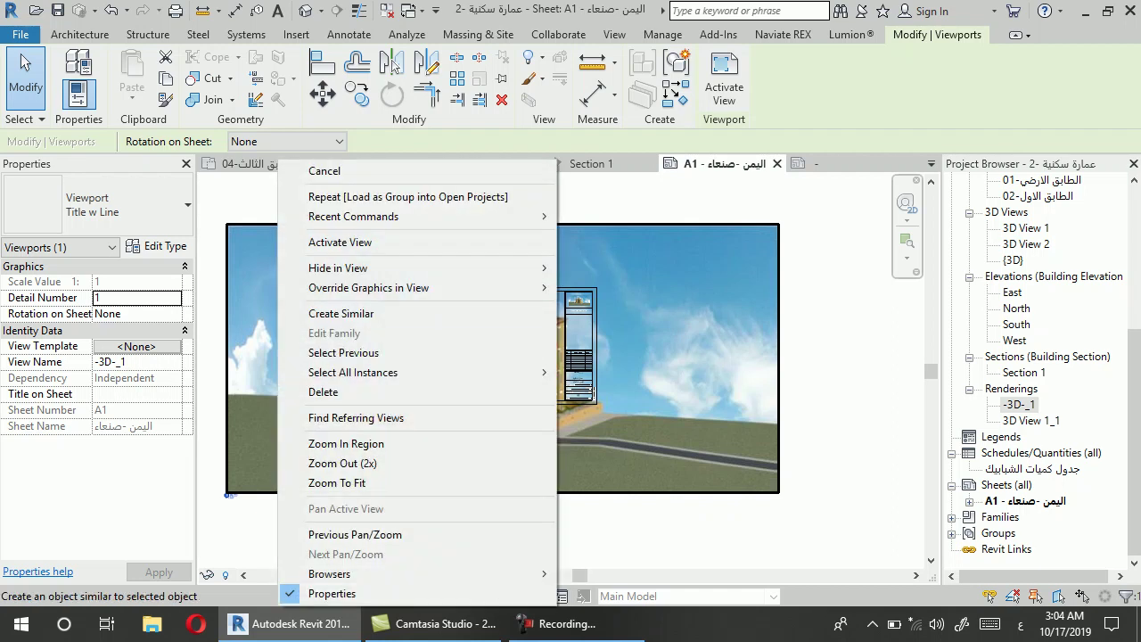
key(Escape)
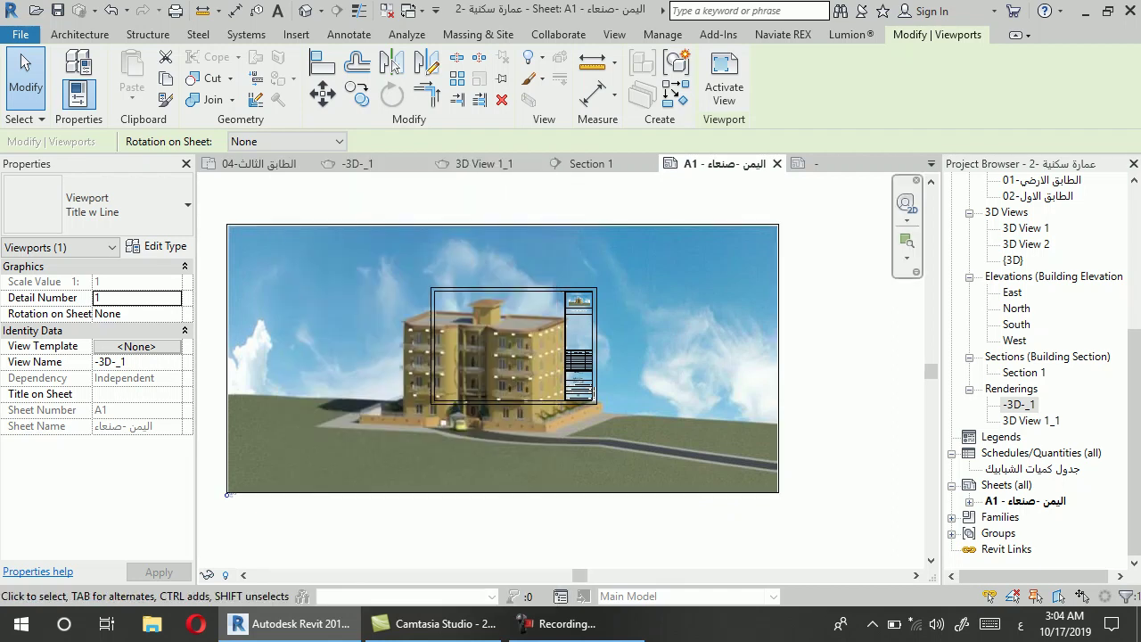
key(Escape)
click(702, 357)
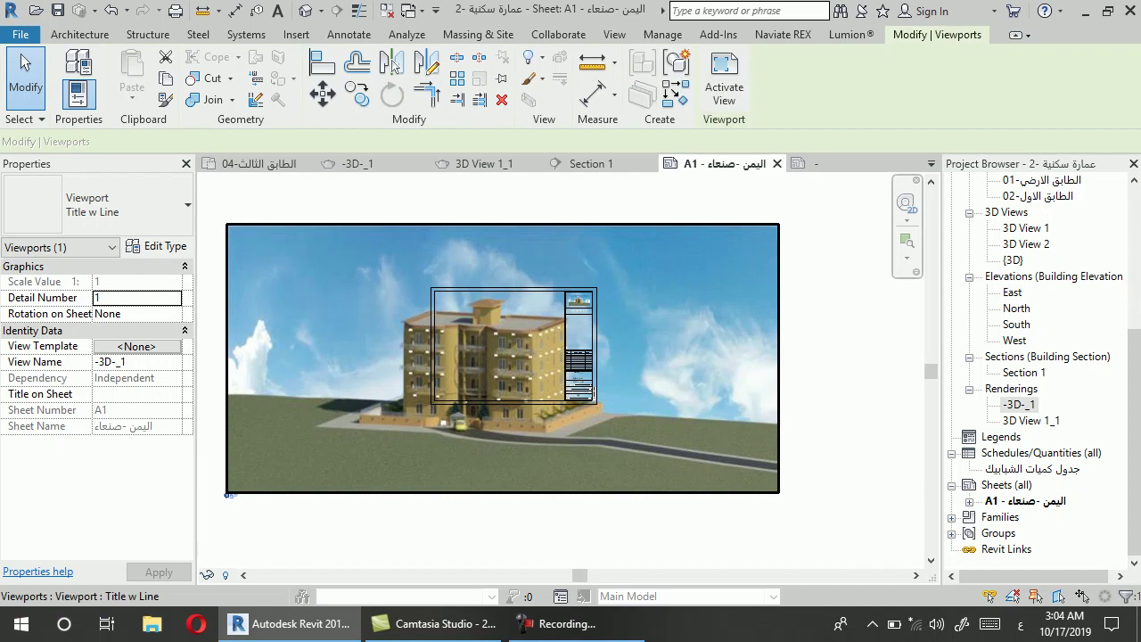
right_click(702, 357)
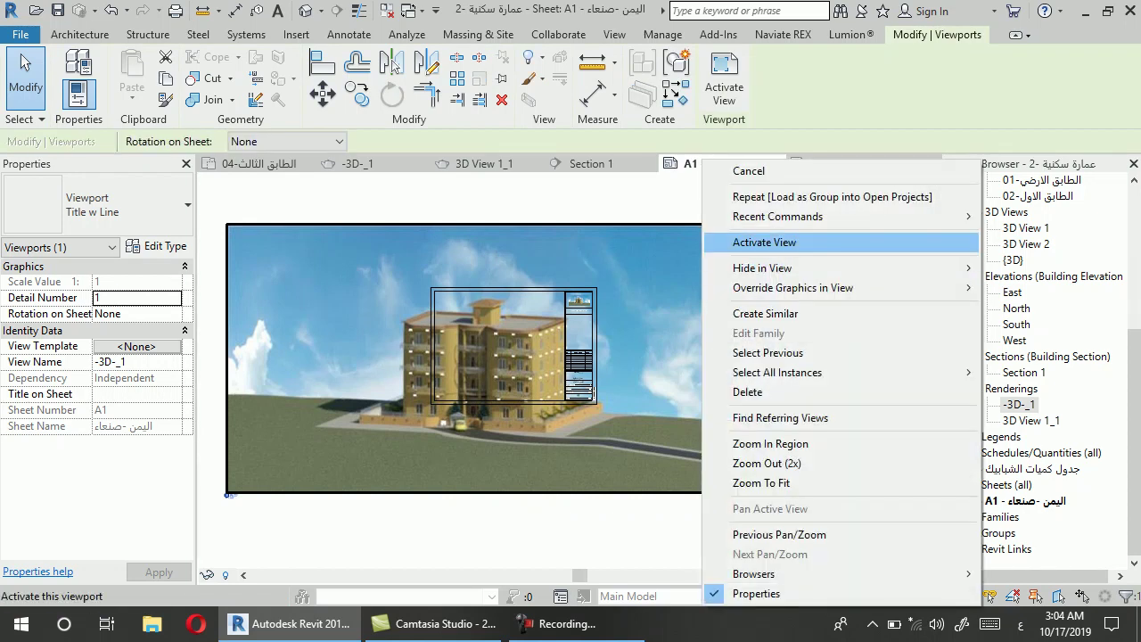
click(764, 241)
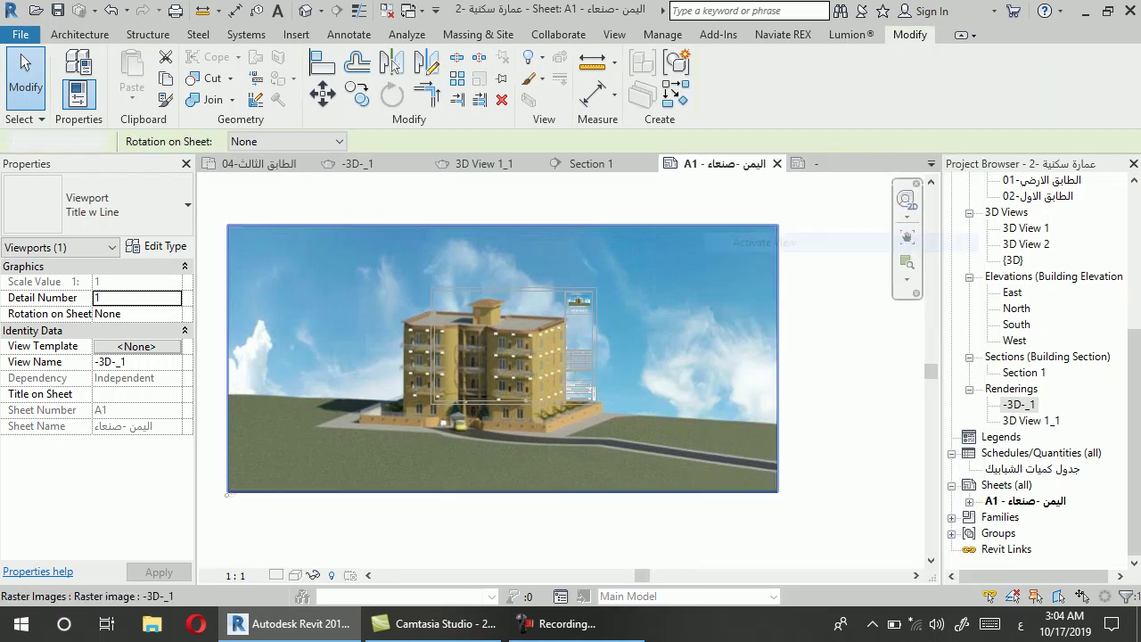
click(236, 575)
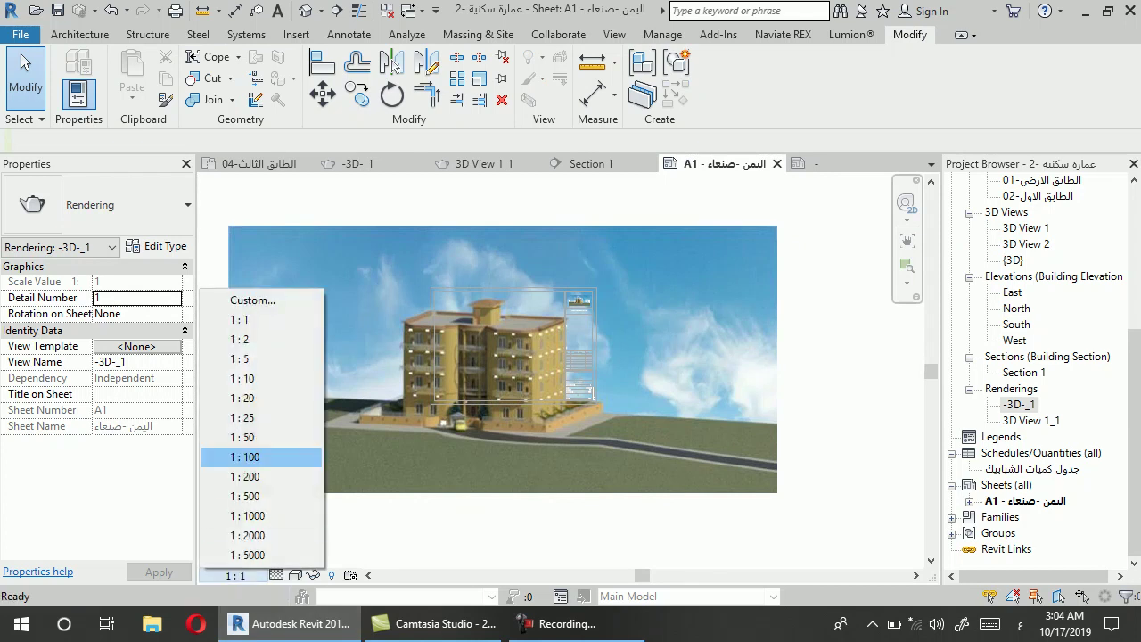
click(234, 339)
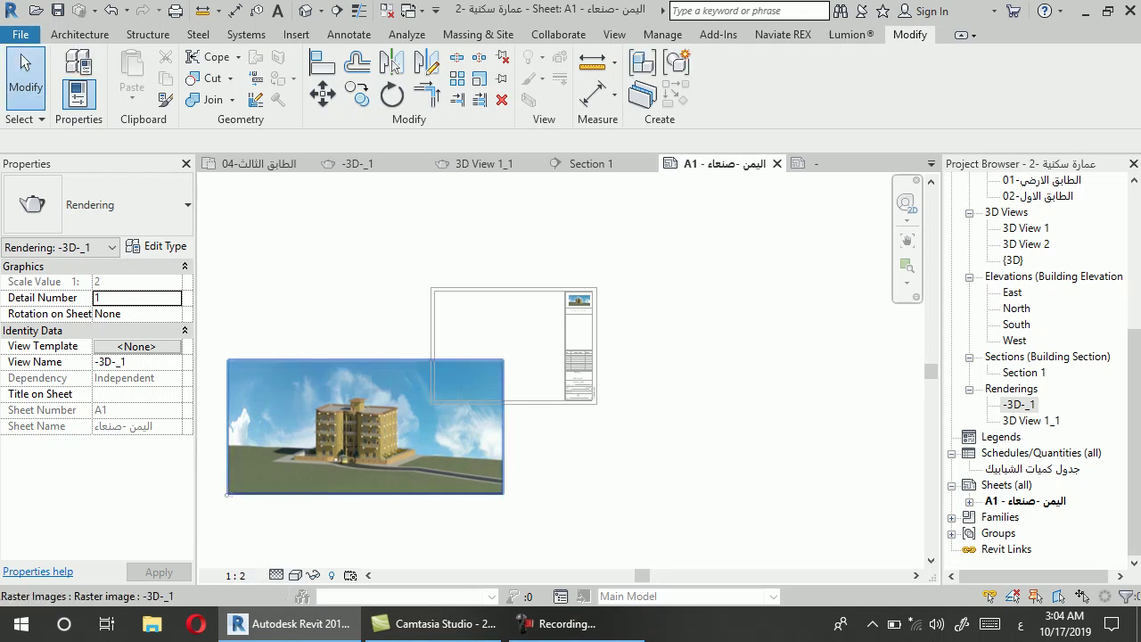
click(229, 492)
click(229, 495)
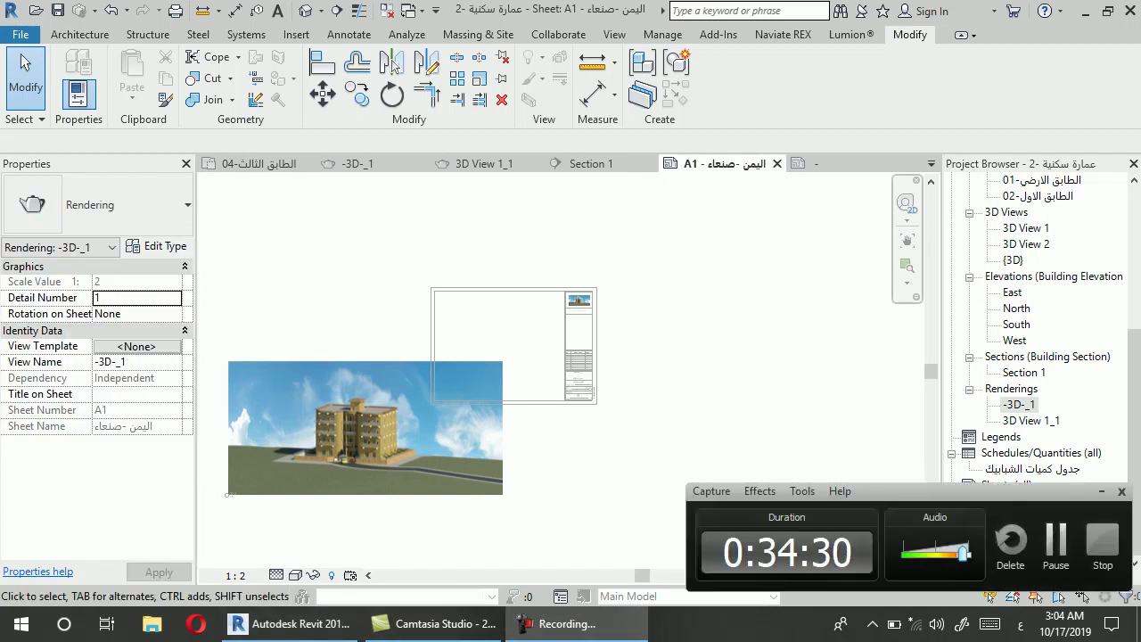
click(366, 428)
Shrink the -3D-_1 image to 0.7268 × 0.3534 and move it inside the border, top left
click(365, 428)
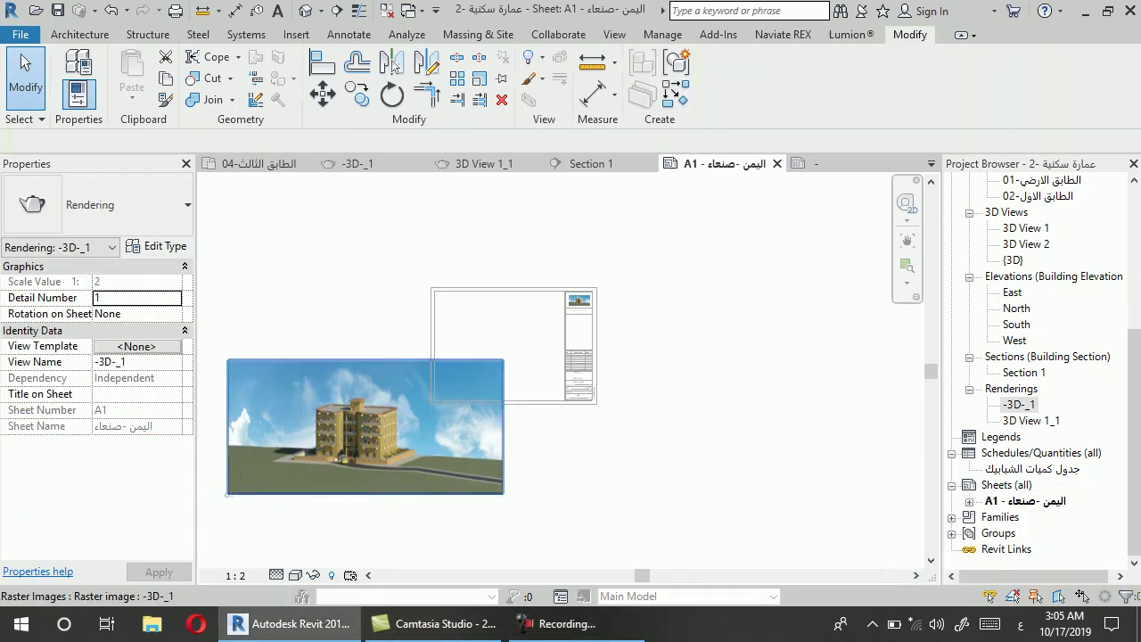
key(Escape)
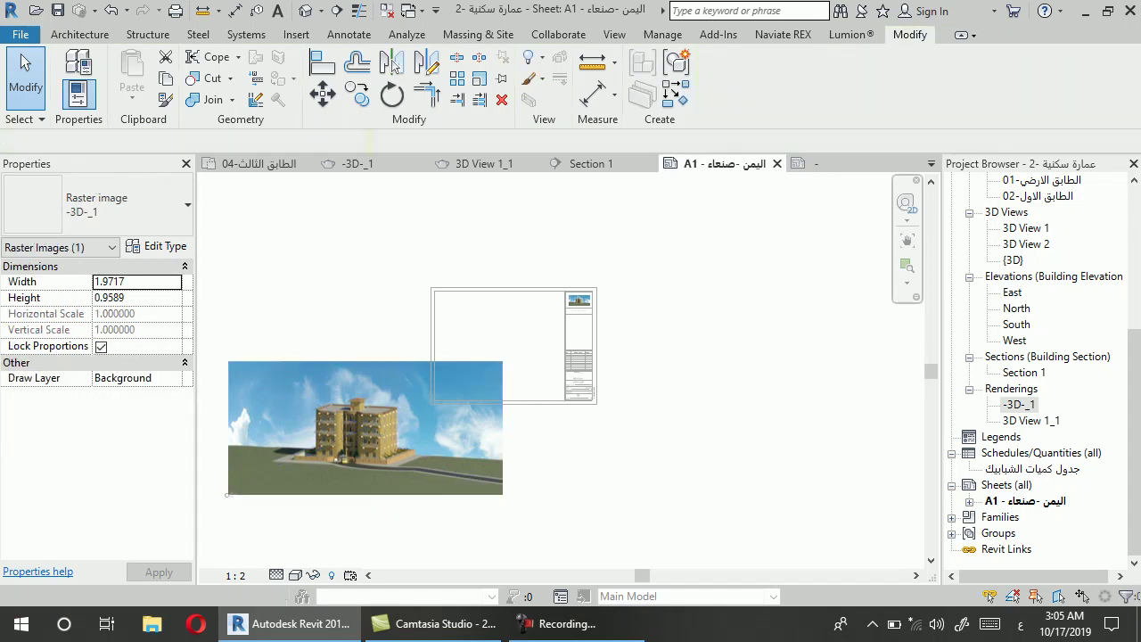
click(229, 493)
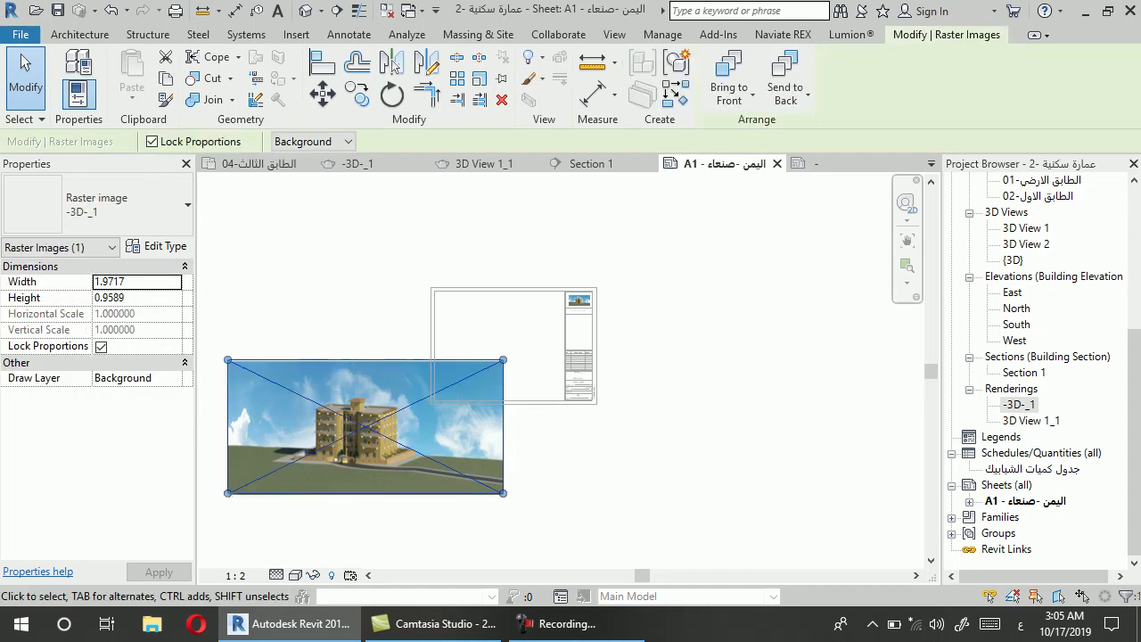
scroll(230, 493, up, 3)
drag(229, 493, 586, 290)
scroll(288, 516, down, 2)
drag(664, 252, 600, 278)
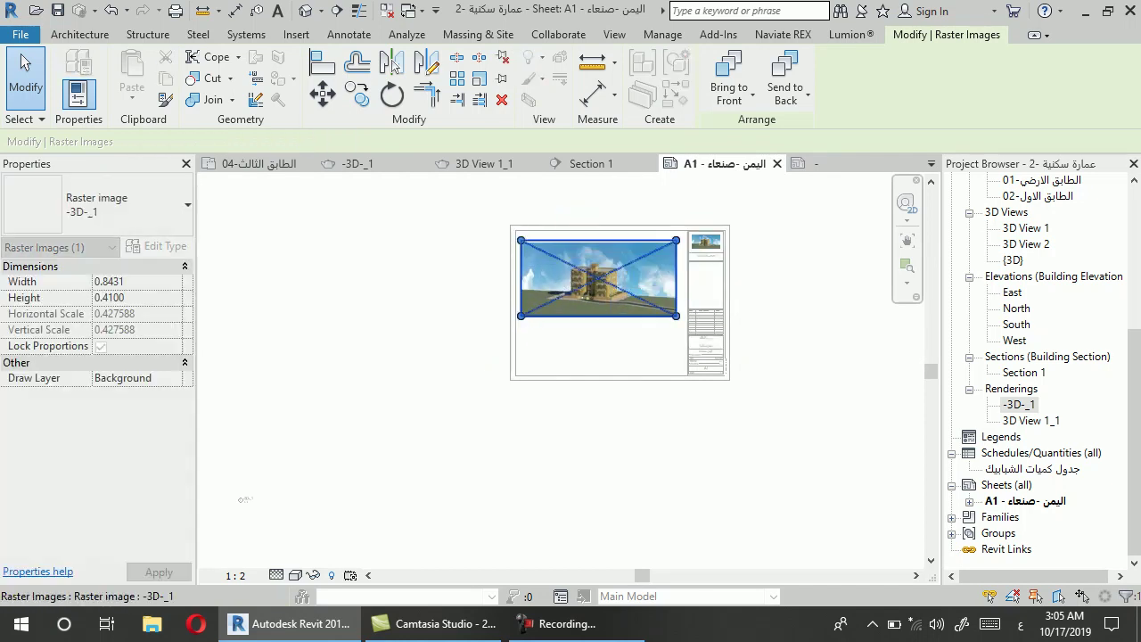
scroll(587, 319, up, 2)
drag(499, 313, 527, 300)
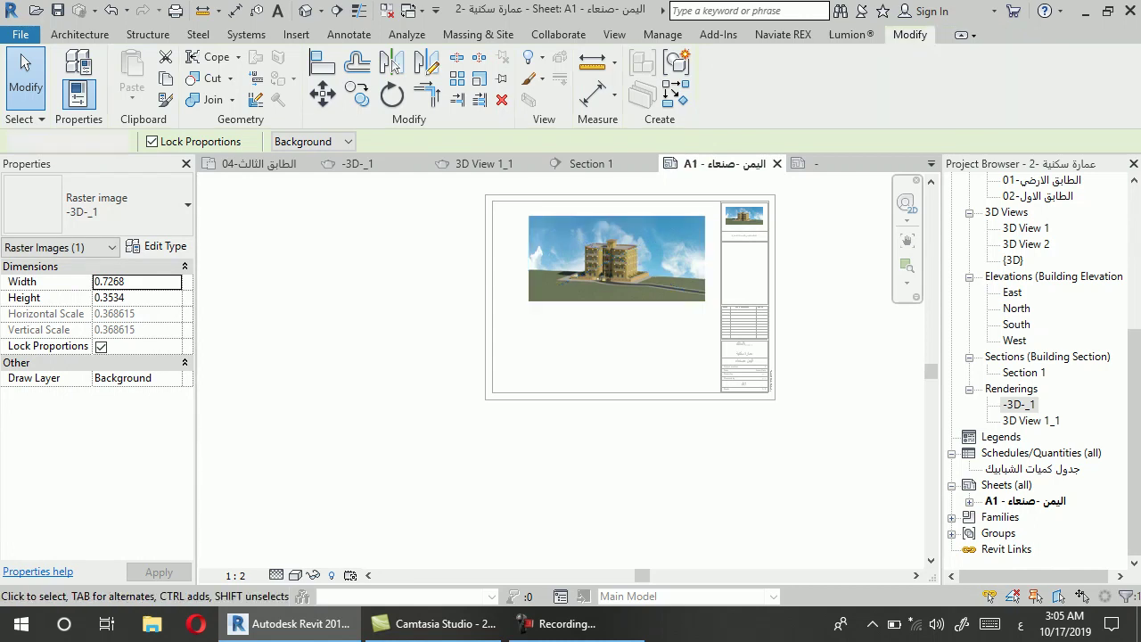
click(593, 283)
click(617, 259)
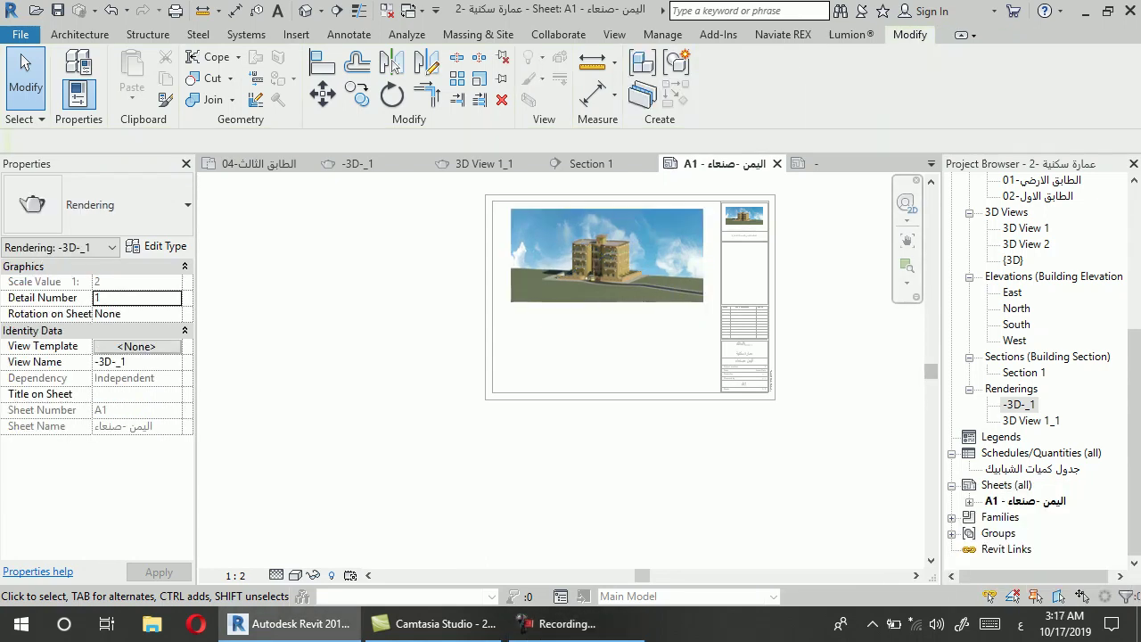
click(1032, 420)
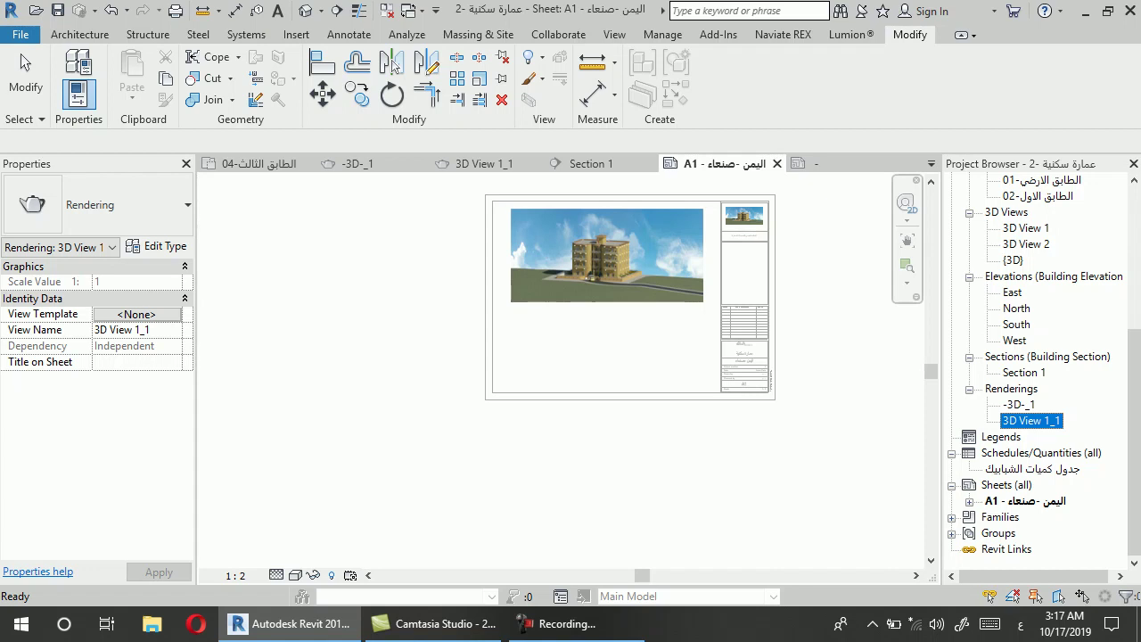
scroll(573, 458, down, 3)
click(353, 507)
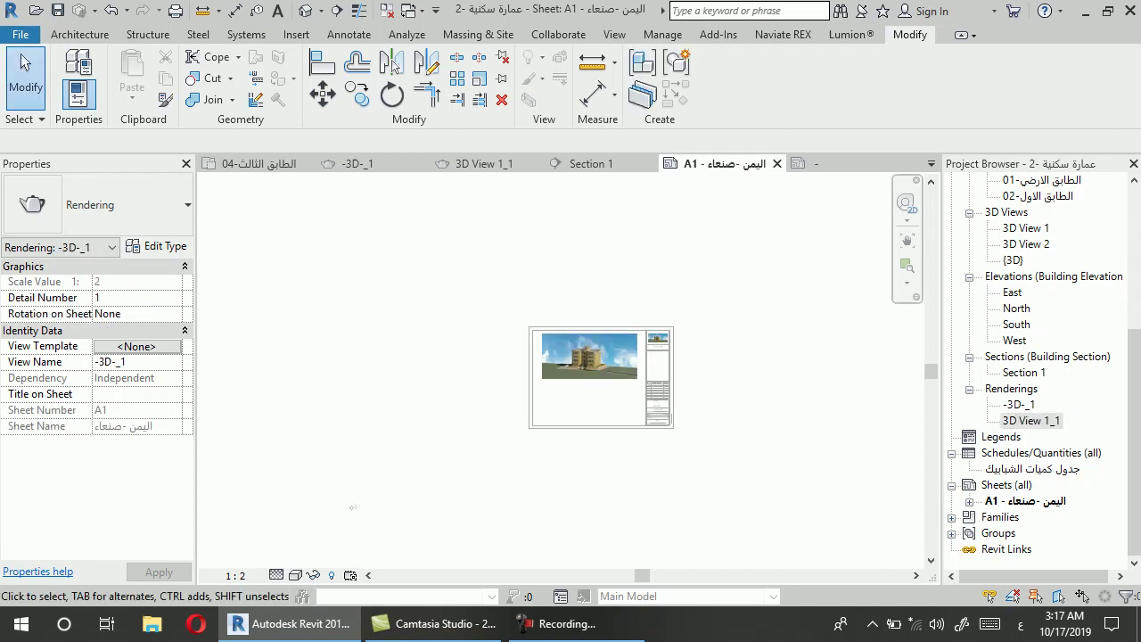
key(Escape)
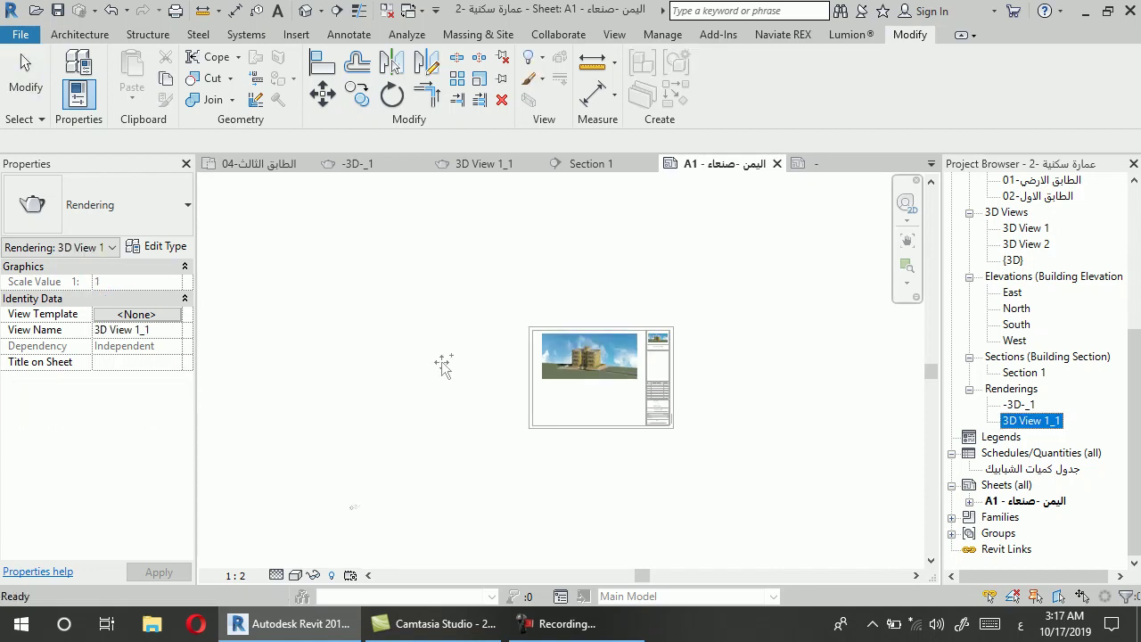
scroll(414, 483, down, 1)
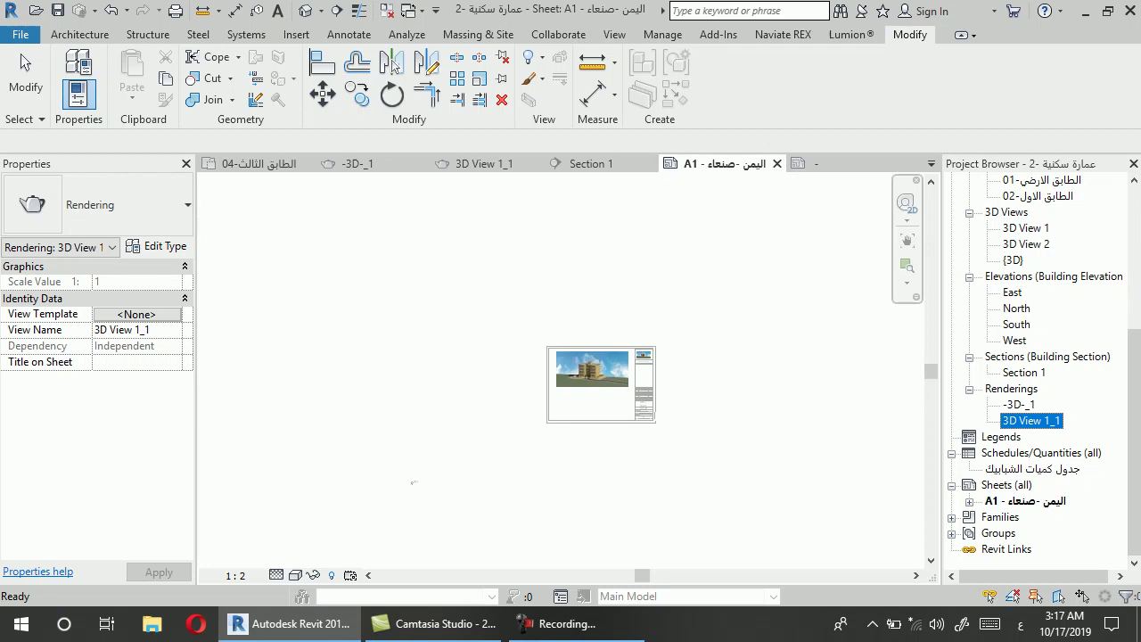
scroll(580, 448, down, 1)
scroll(566, 426, down, 1)
click(575, 397)
scroll(579, 401, down, 1)
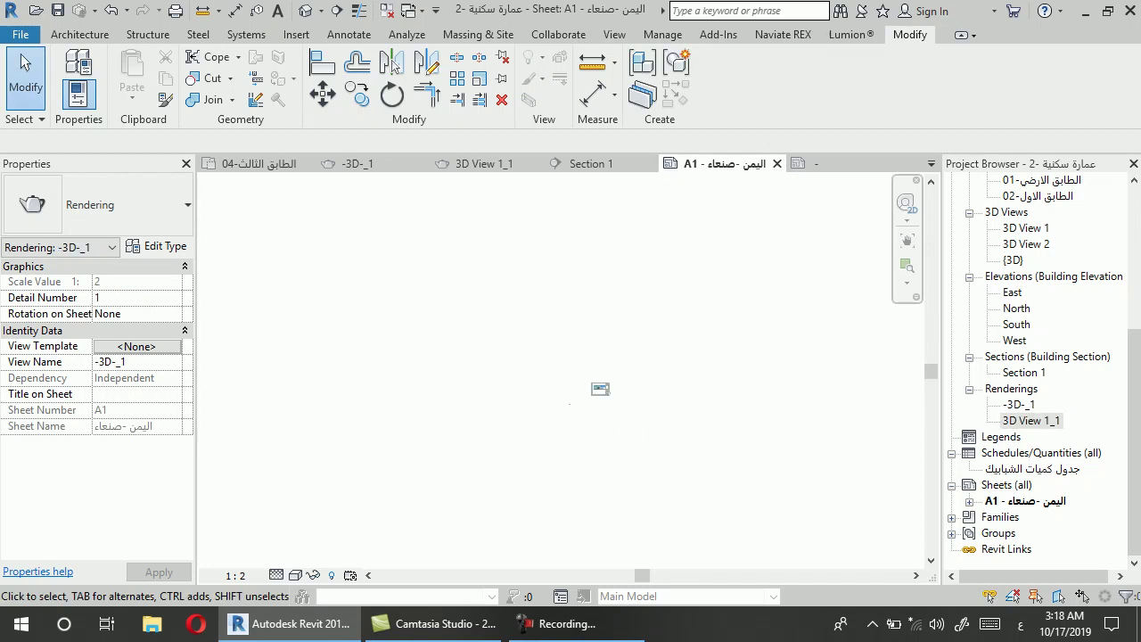
click(553, 624)
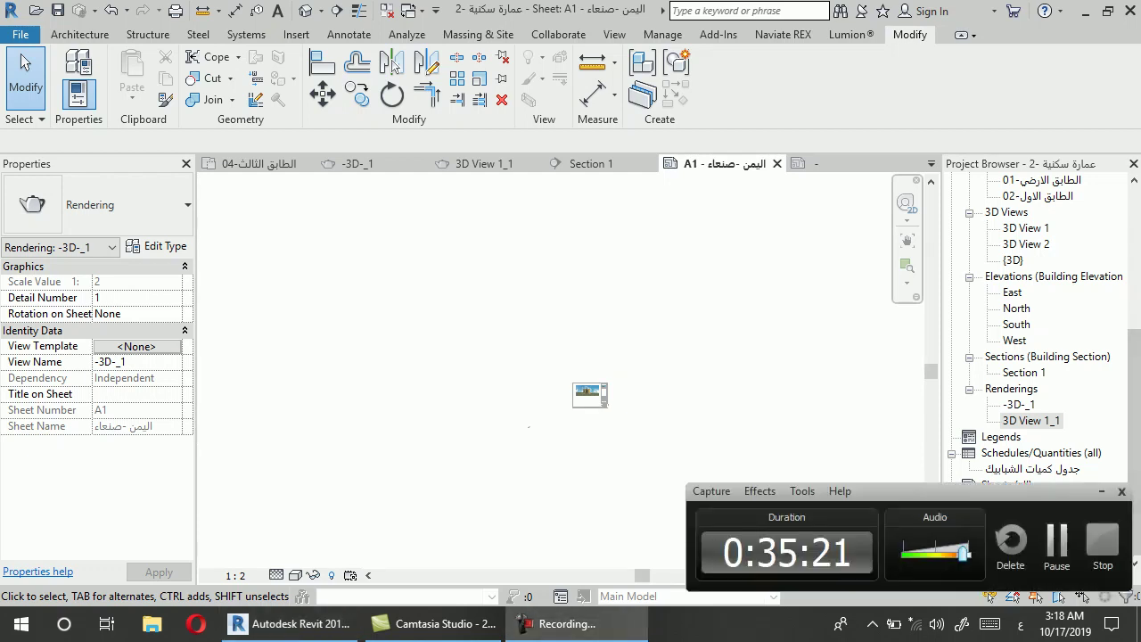
click(535, 445)
scroll(575, 397, up, 1)
scroll(575, 397, up, 2)
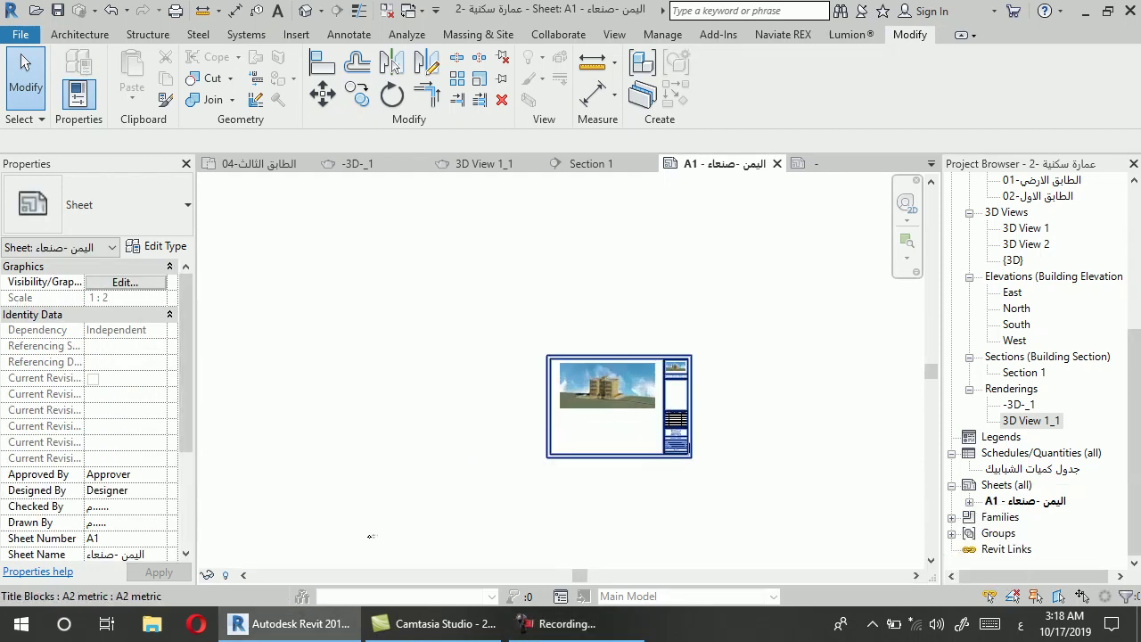
drag(1032, 420, 612, 441)
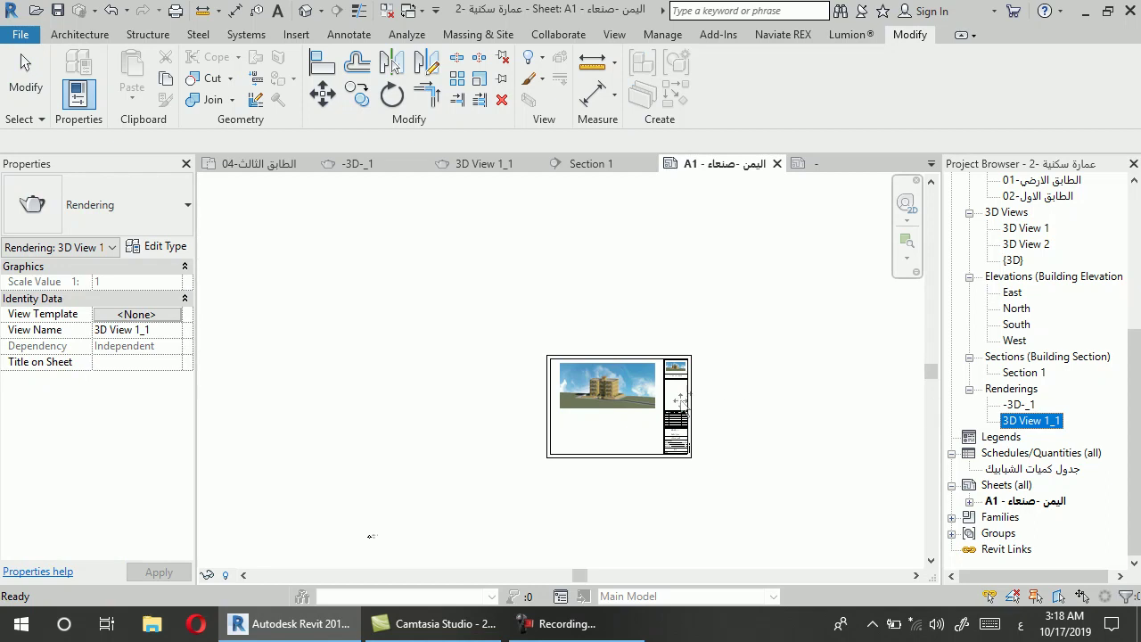
click(606, 435)
scroll(606, 434, up, 2)
scroll(607, 435, up, 2)
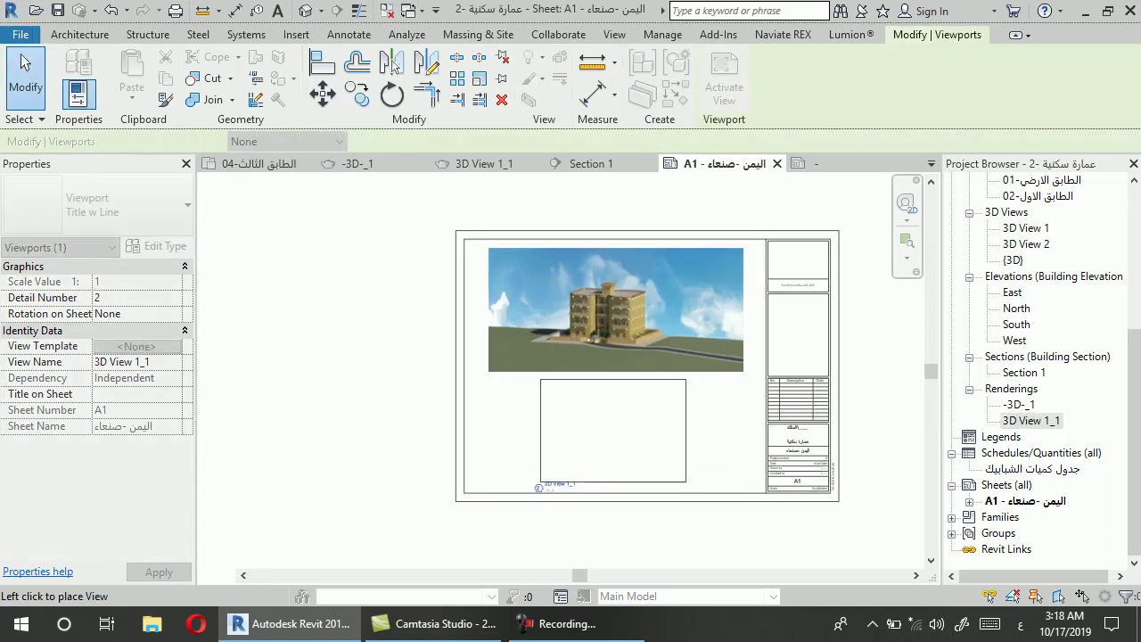
click(612, 436)
scroll(624, 446, up, 1)
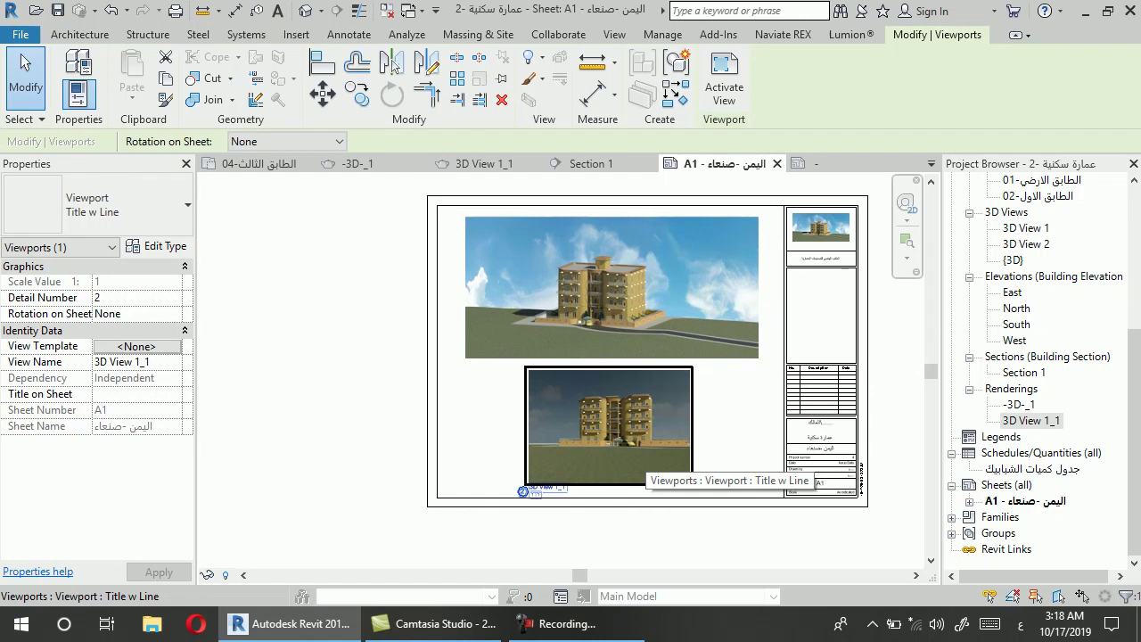
key(Escape)
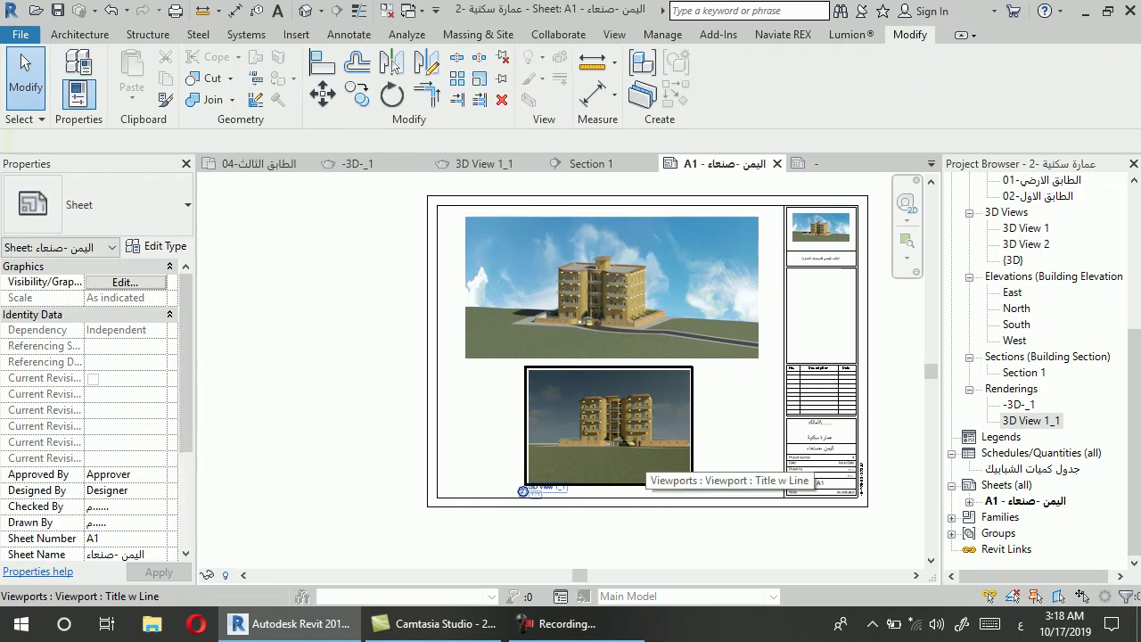
key(ctrl+z)
scroll(535, 491, down, 3)
scroll(374, 535, down, 1)
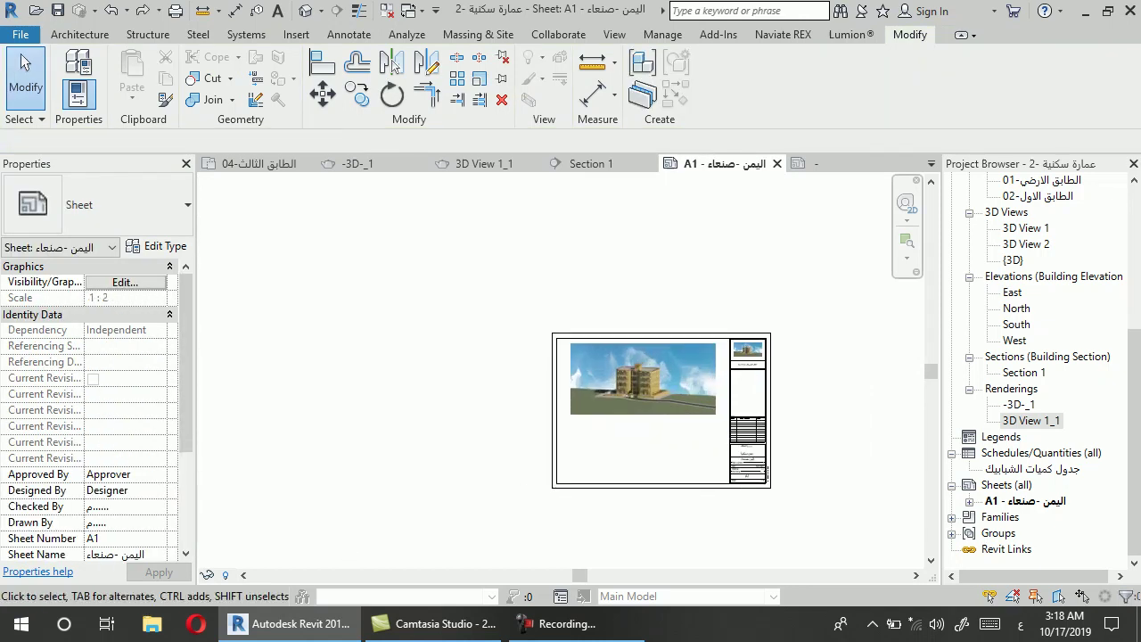
click(1032, 420)
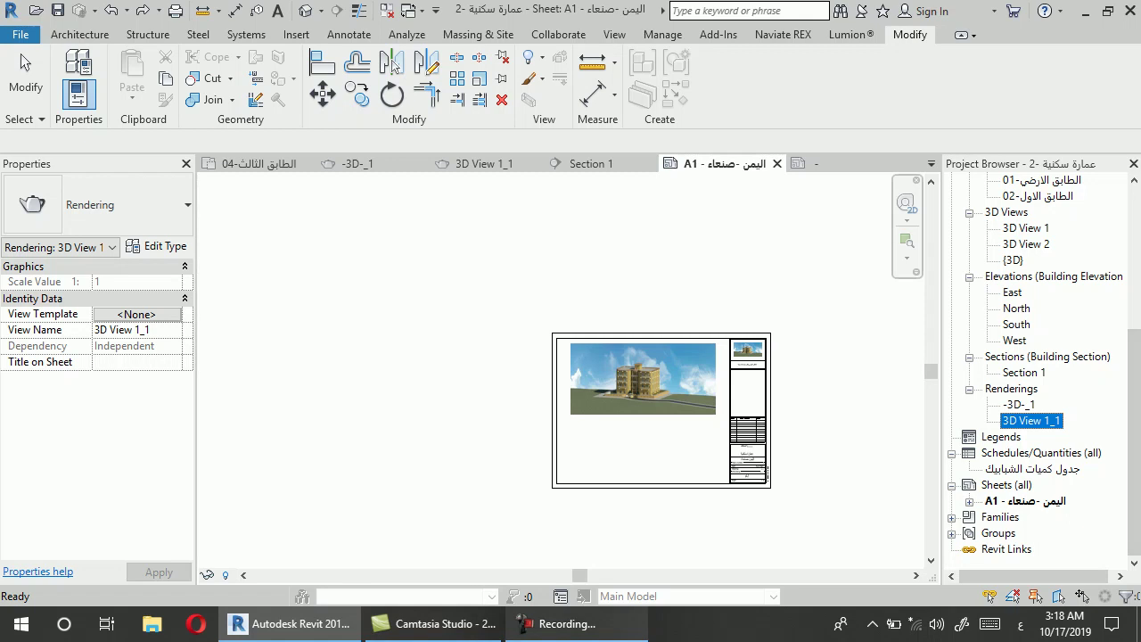
click(557, 623)
Switch to the {3D} view, orbit to the building's front, and open View > Render
key(Return)
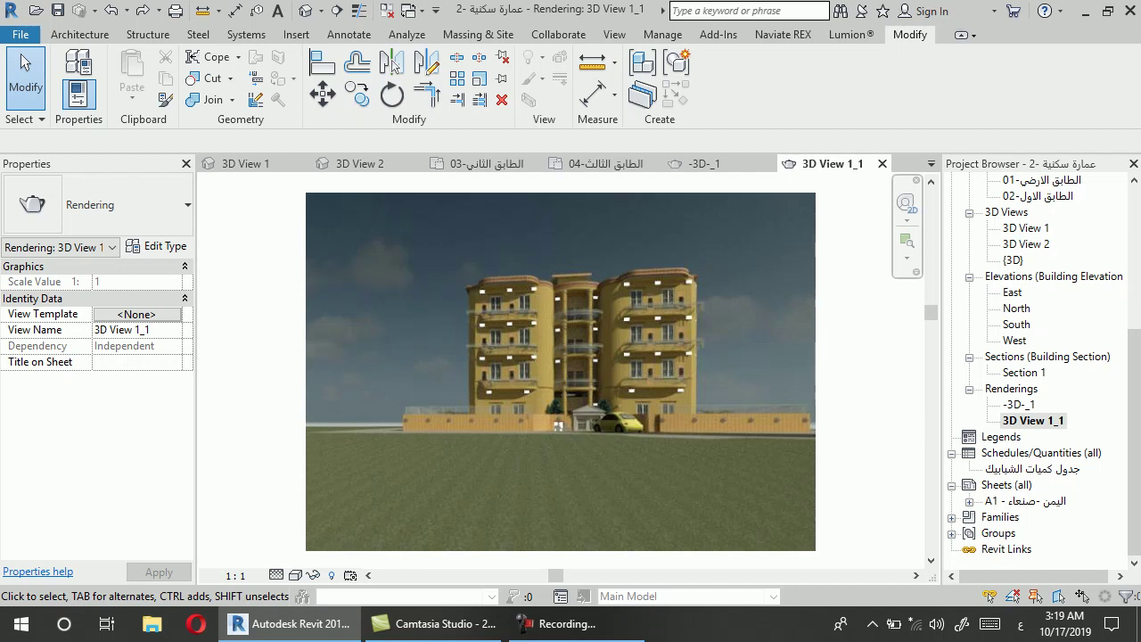
double_click(1013, 260)
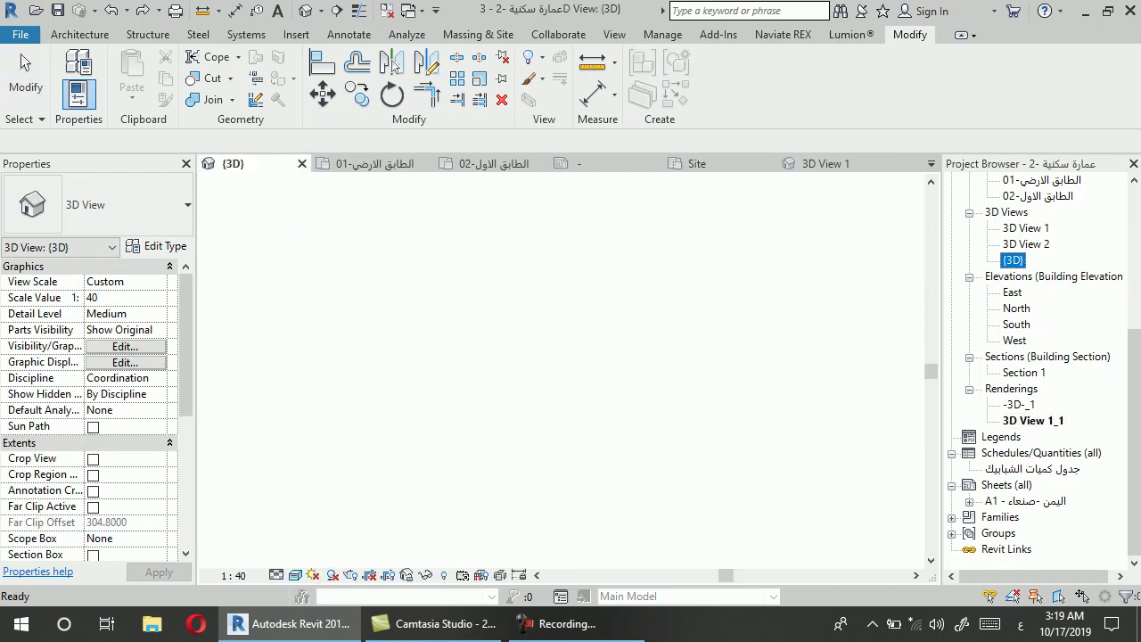
mouse_move(481, 378)
shift+middle_down()
mouse_move(570, 366)
mouse_move(588, 392)
shift+middle_up()
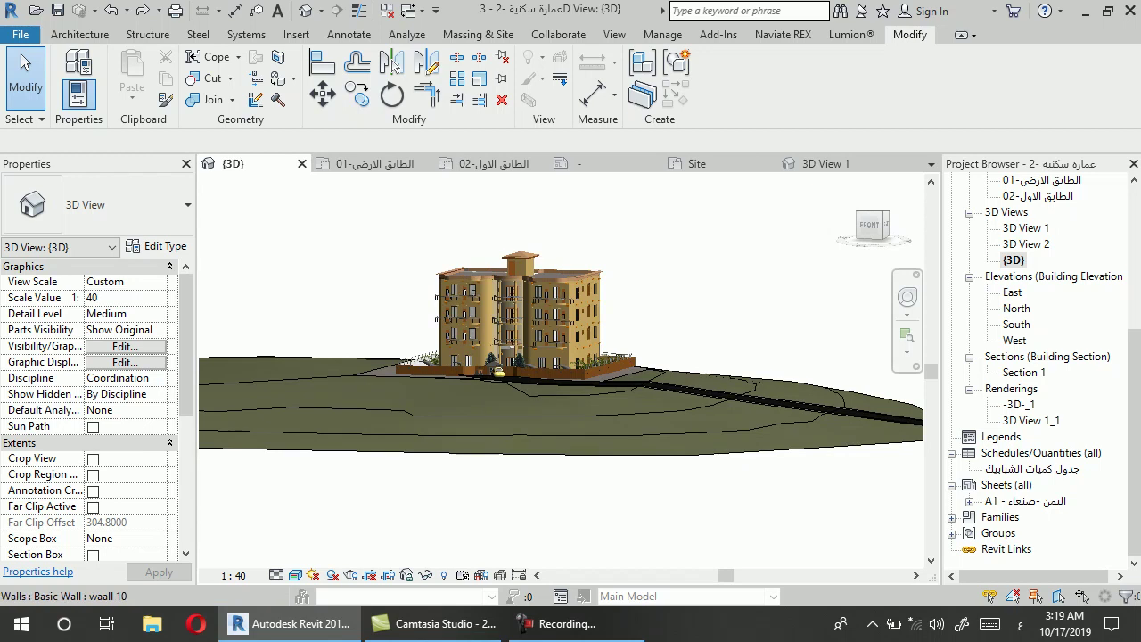
scroll(535, 339, up, 3)
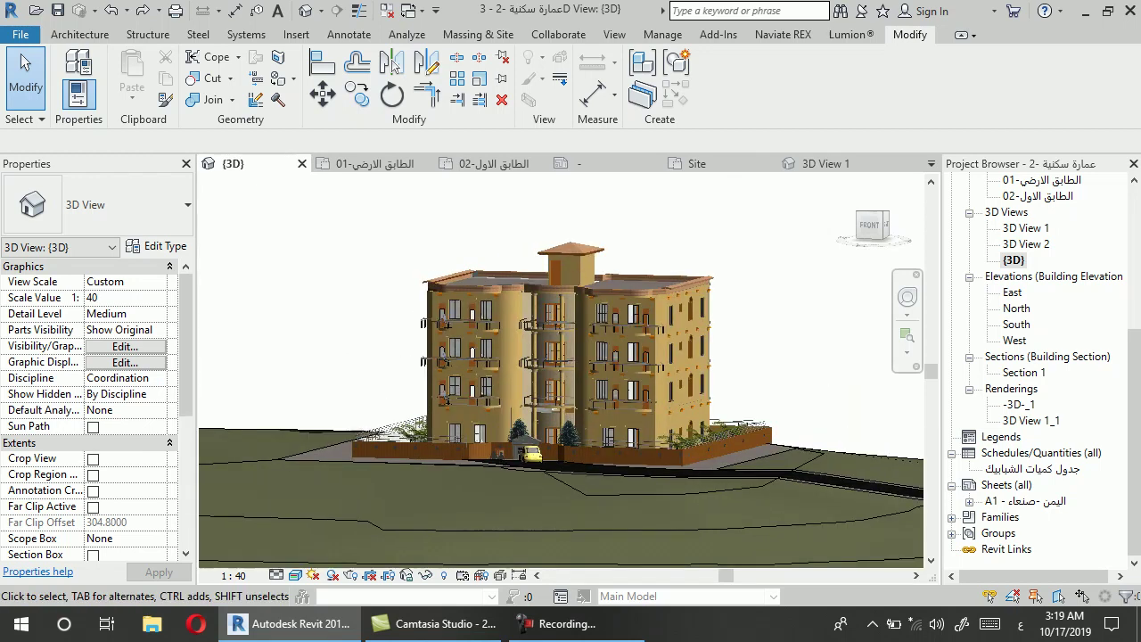
click(614, 34)
key(r)
key(r)
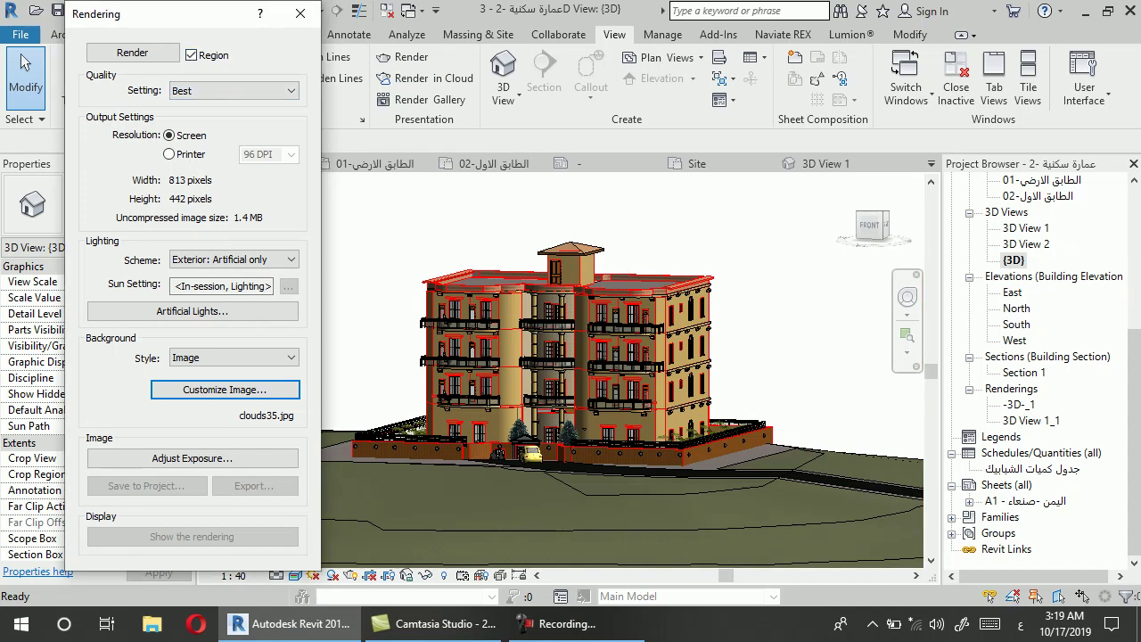
Zoom to fit and narrow the render region tightly around the building
key(z)
key(f)
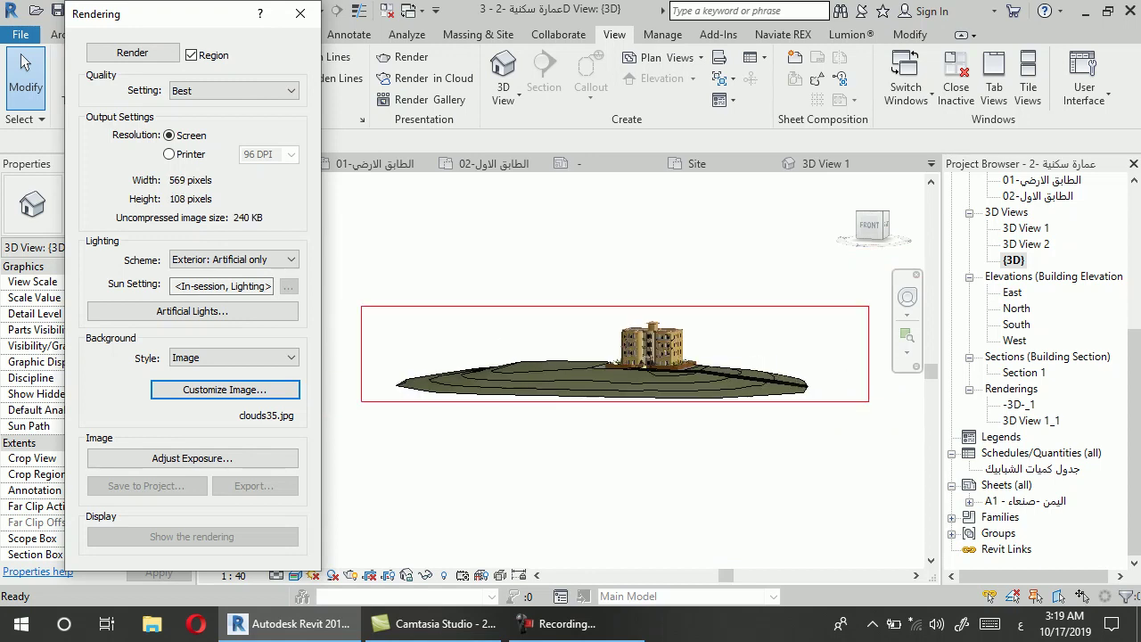
drag(361, 353, 576, 353)
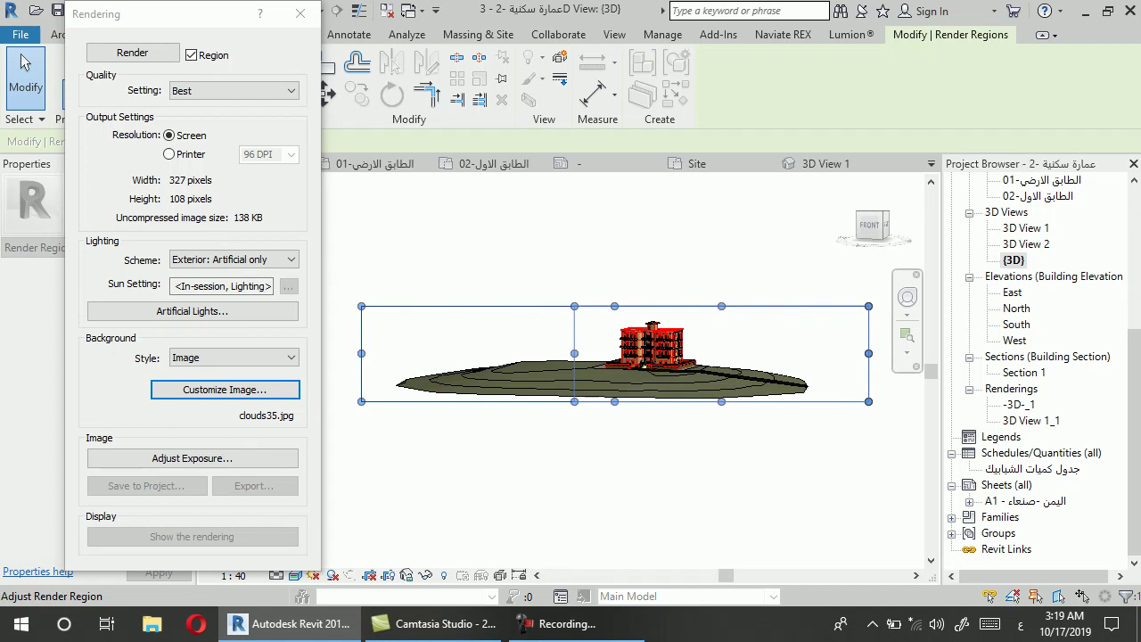
drag(869, 353, 759, 353)
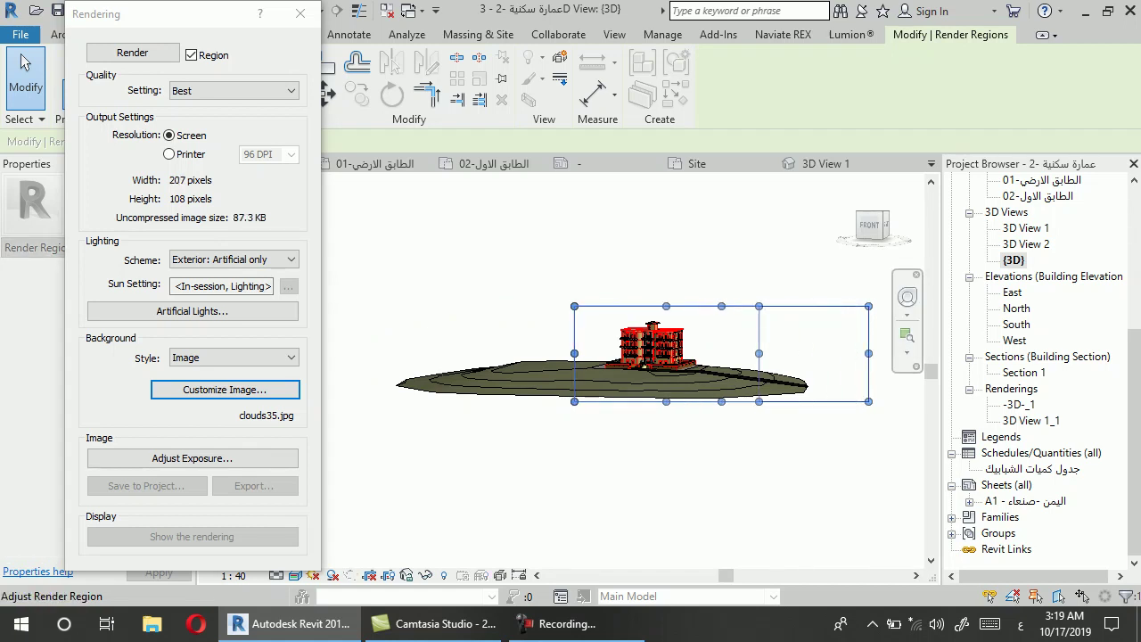
drag(666, 402, 667, 387)
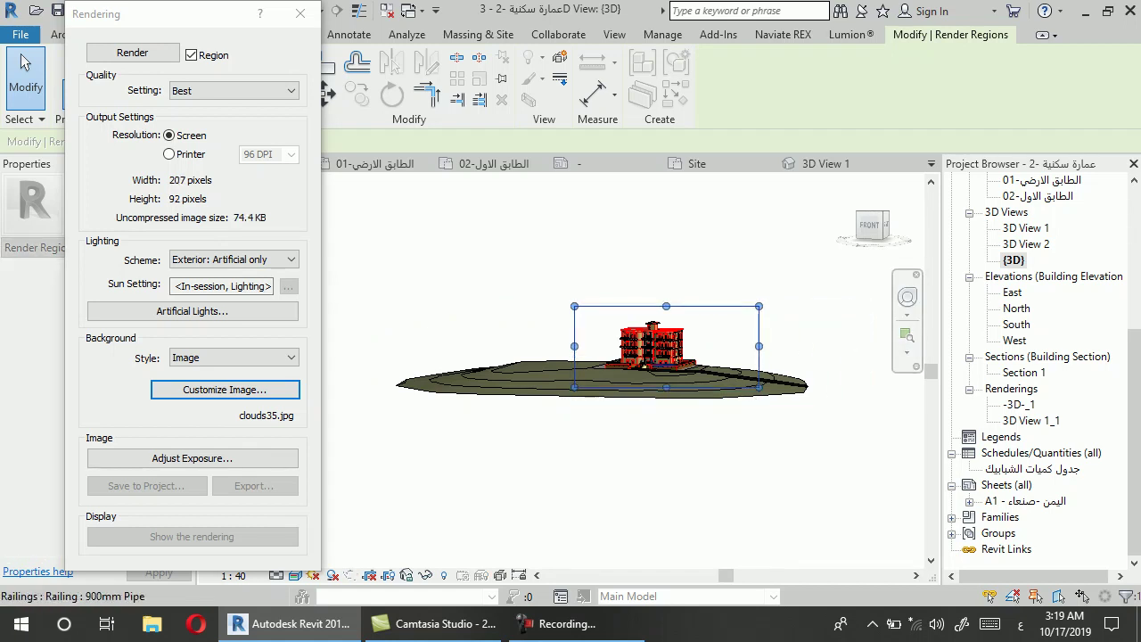
drag(759, 346, 749, 346)
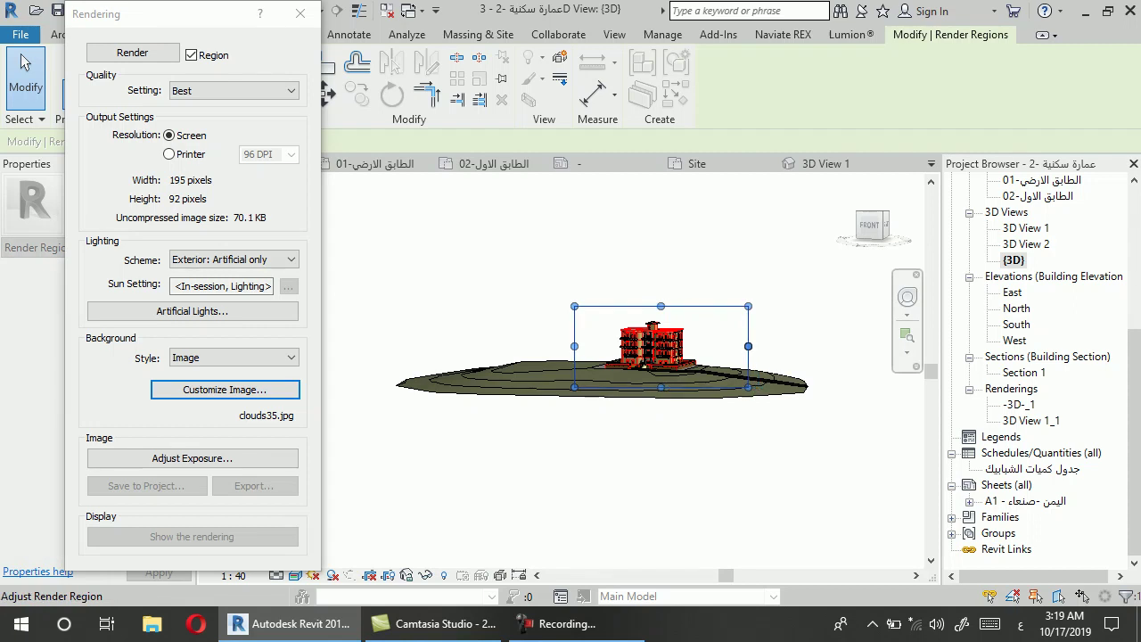
scroll(615, 348, up, 1)
scroll(616, 347, up, 1)
scroll(615, 348, up, 1)
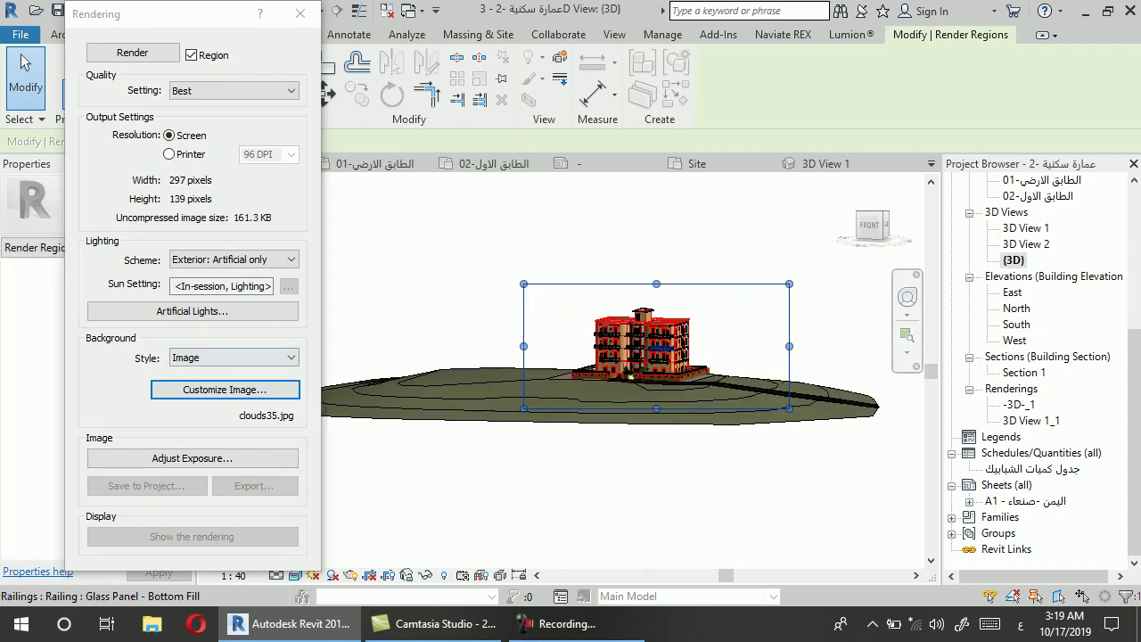
Set lighting to Exterior: Artificial only, keep the clouds35.jpg background, and render
click(233, 259)
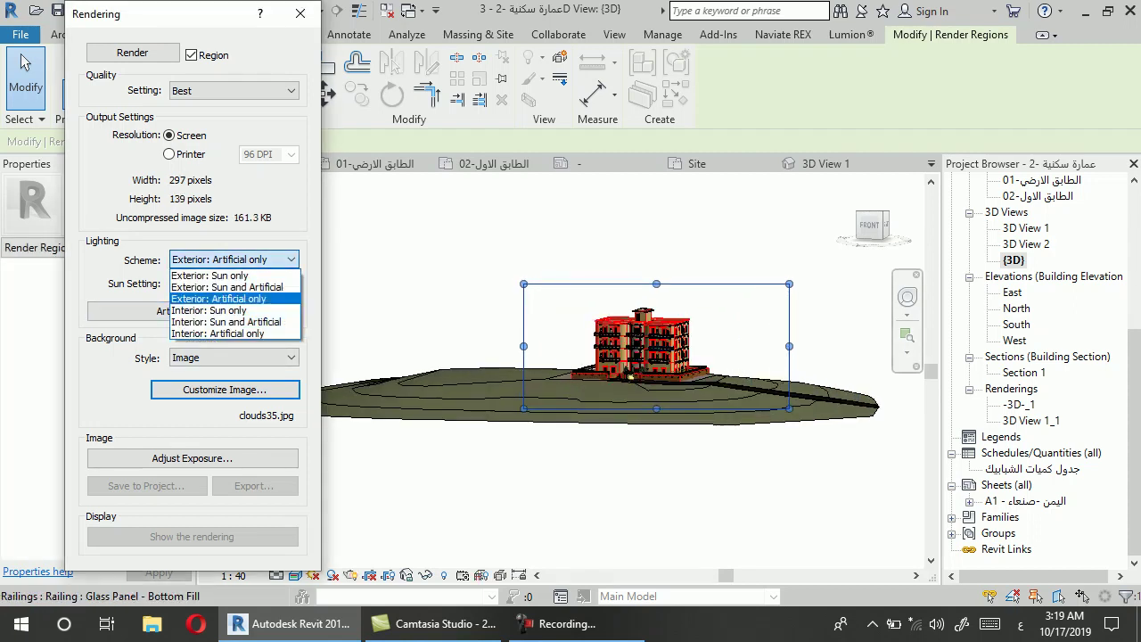
key(Down)
key(Down)
key(Down)
key(Up)
key(Down)
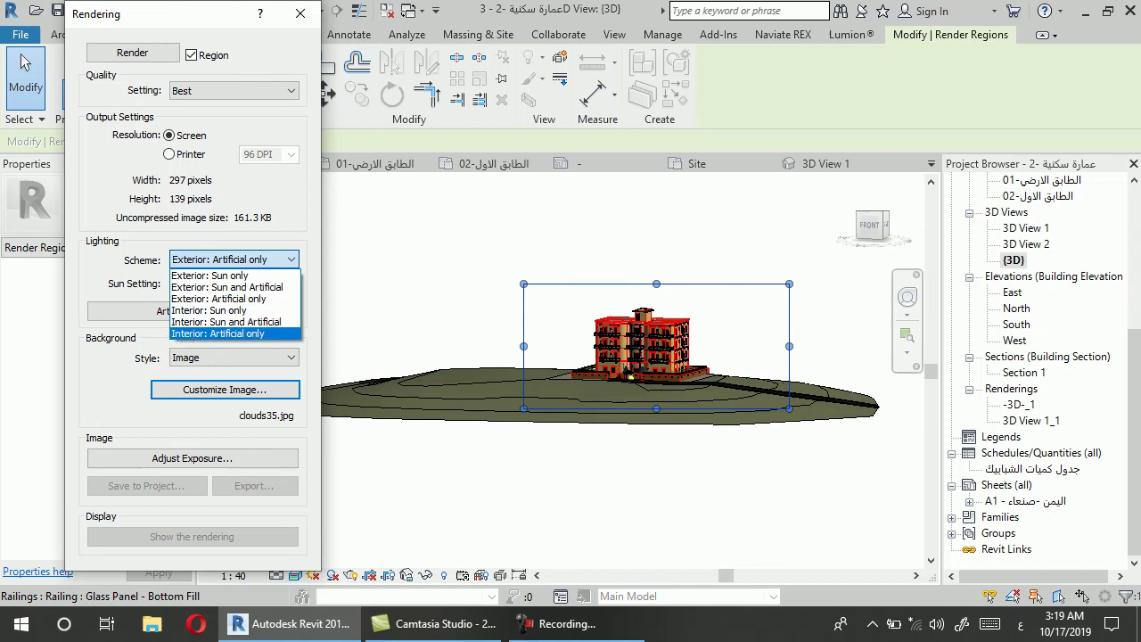
key(Up)
key(Up)
key(Up)
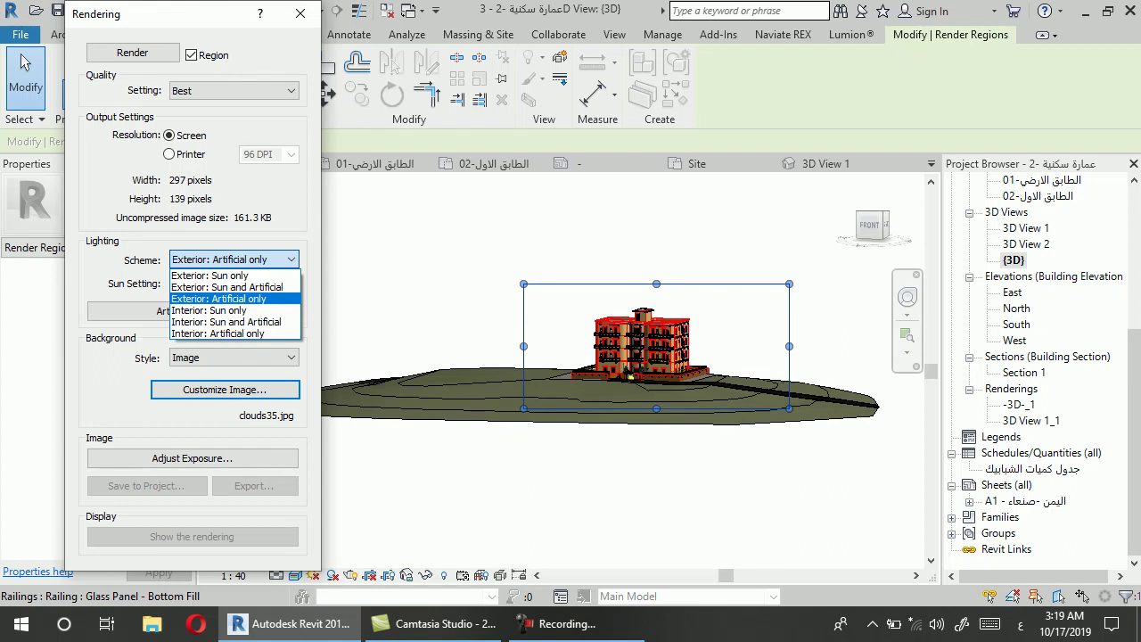
key(Return)
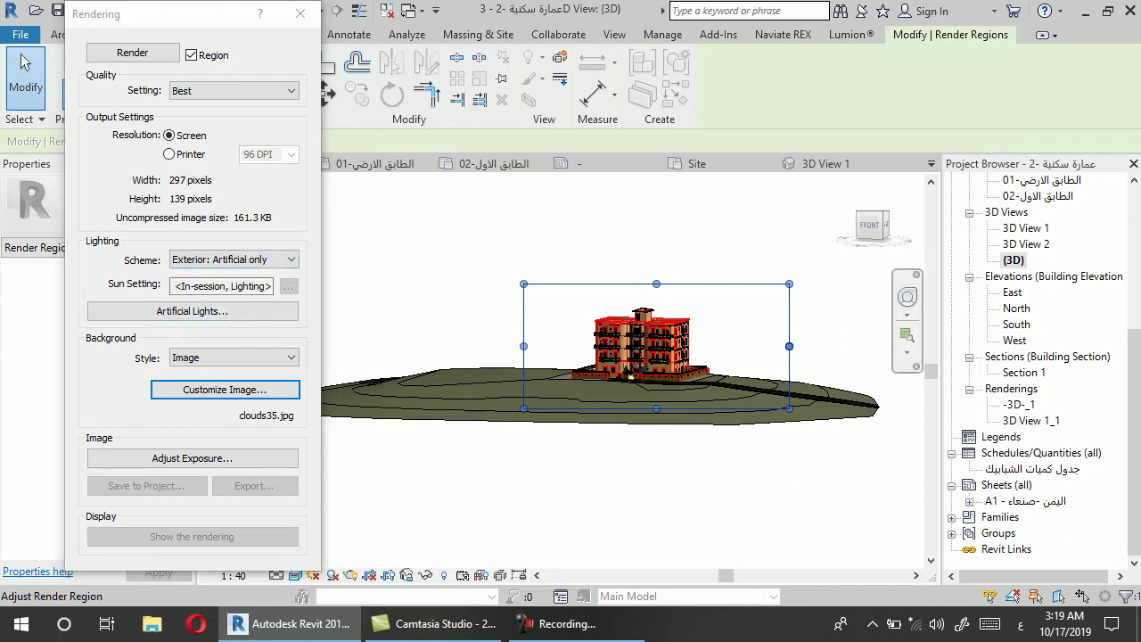
drag(787, 346, 777, 346)
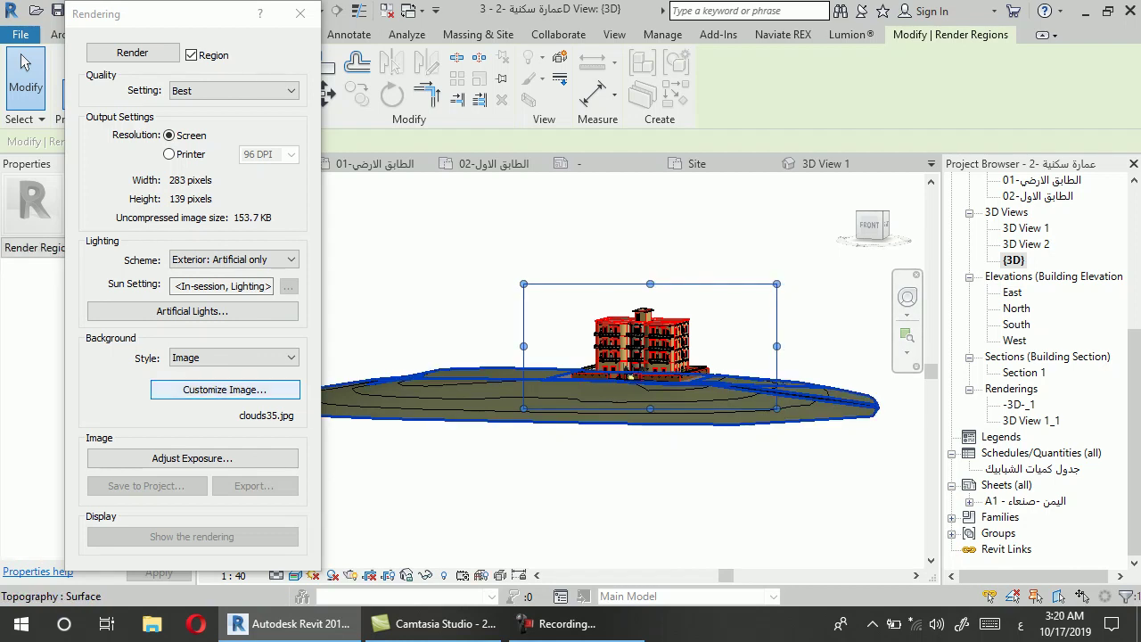
click(225, 390)
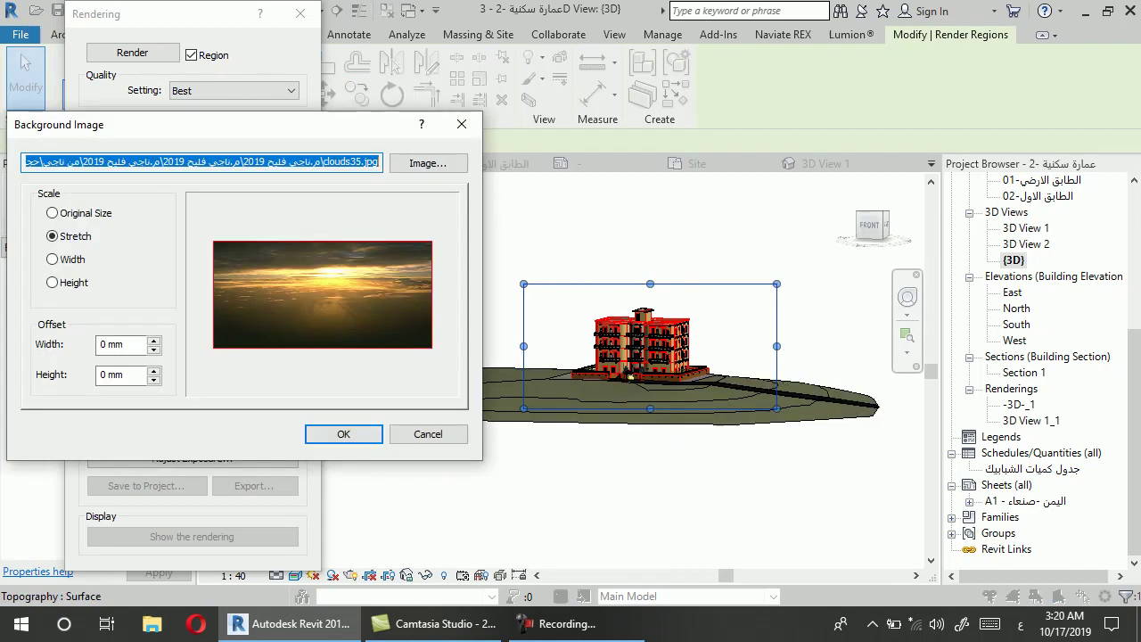
click(343, 434)
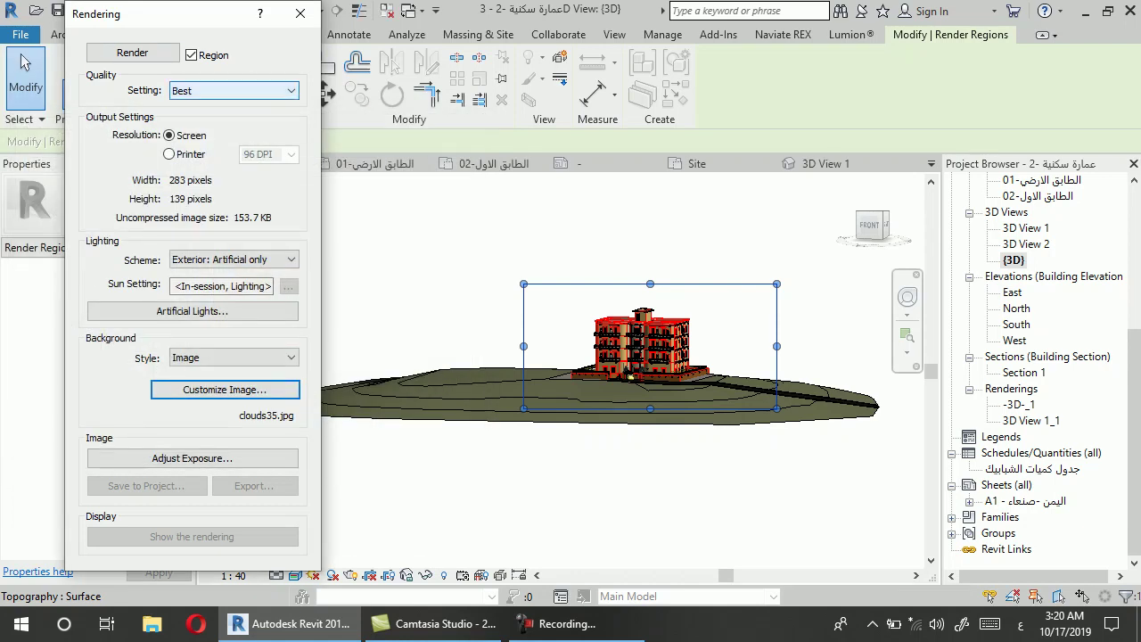
click(132, 53)
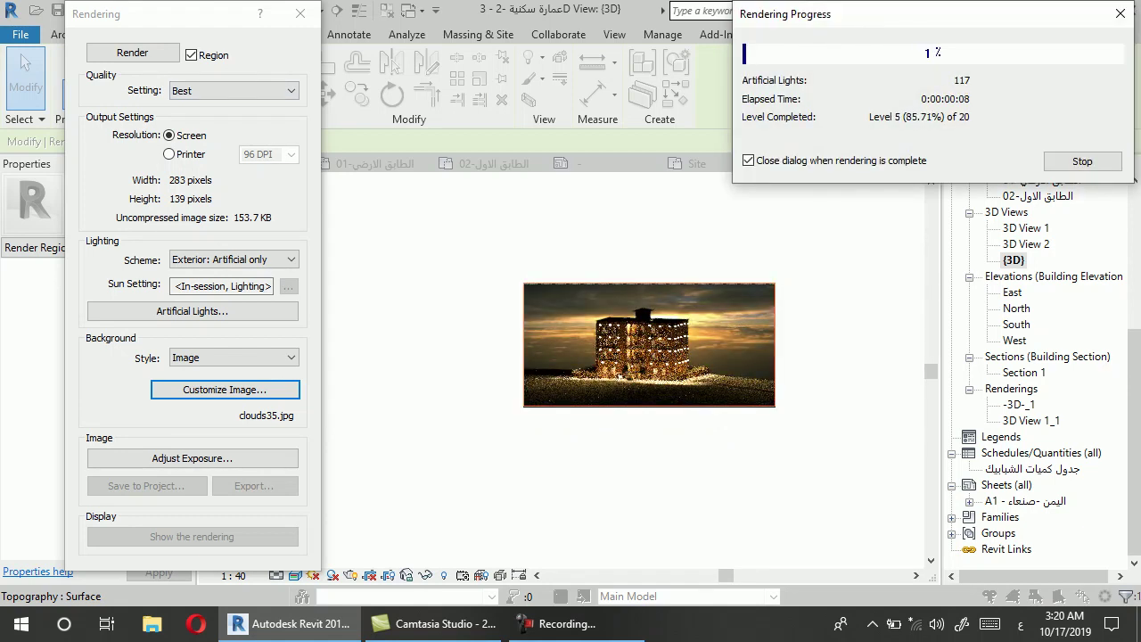
Export the finished night rendering as a JPEG image file
click(557, 624)
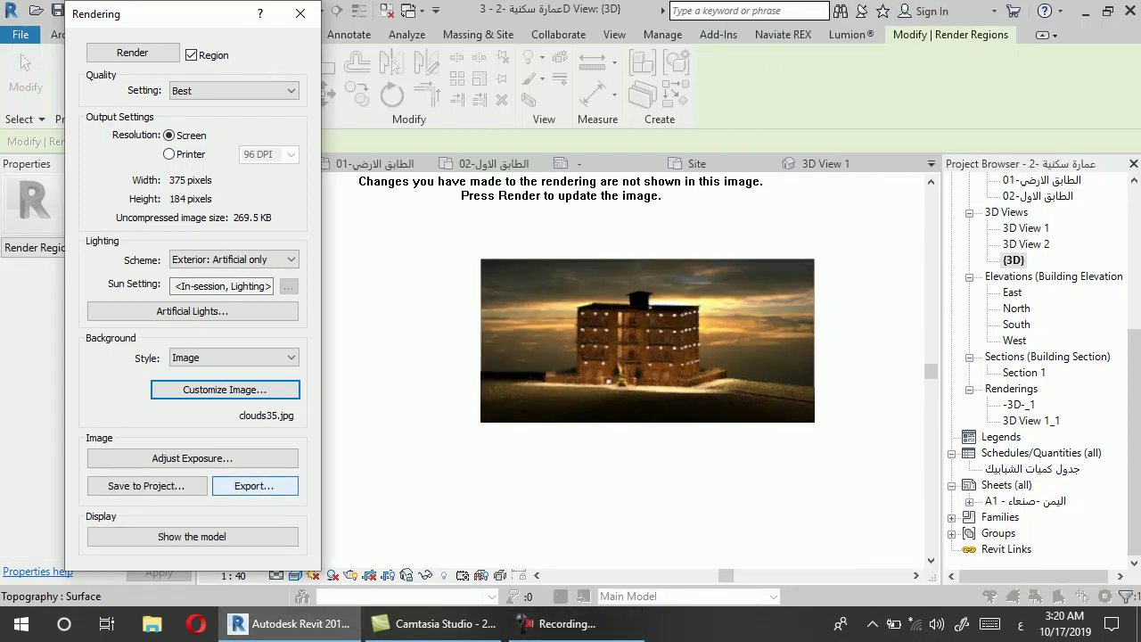
click(254, 486)
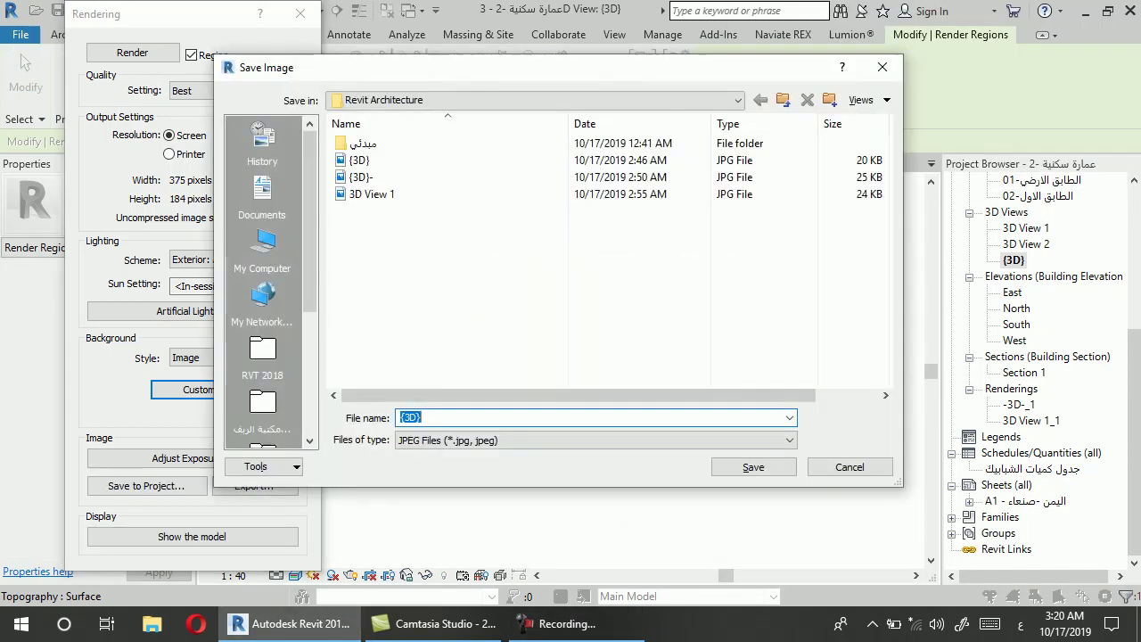
click(422, 418)
text(--)
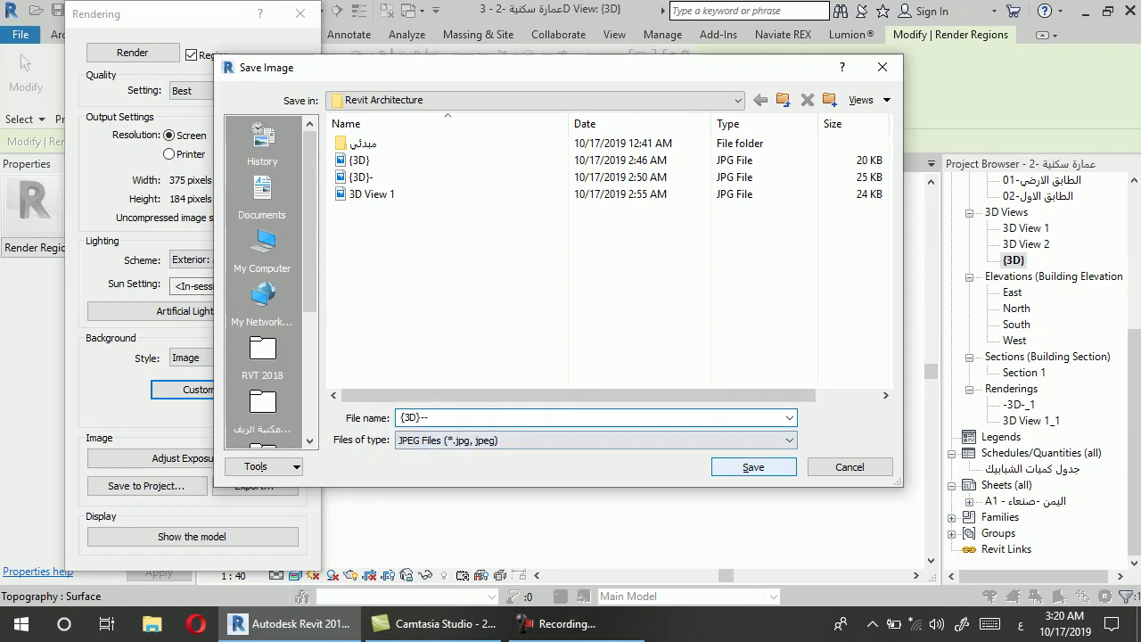
click(753, 467)
Save the rendering to the project as -3D-_2 and close the Rendering dialog
click(146, 486)
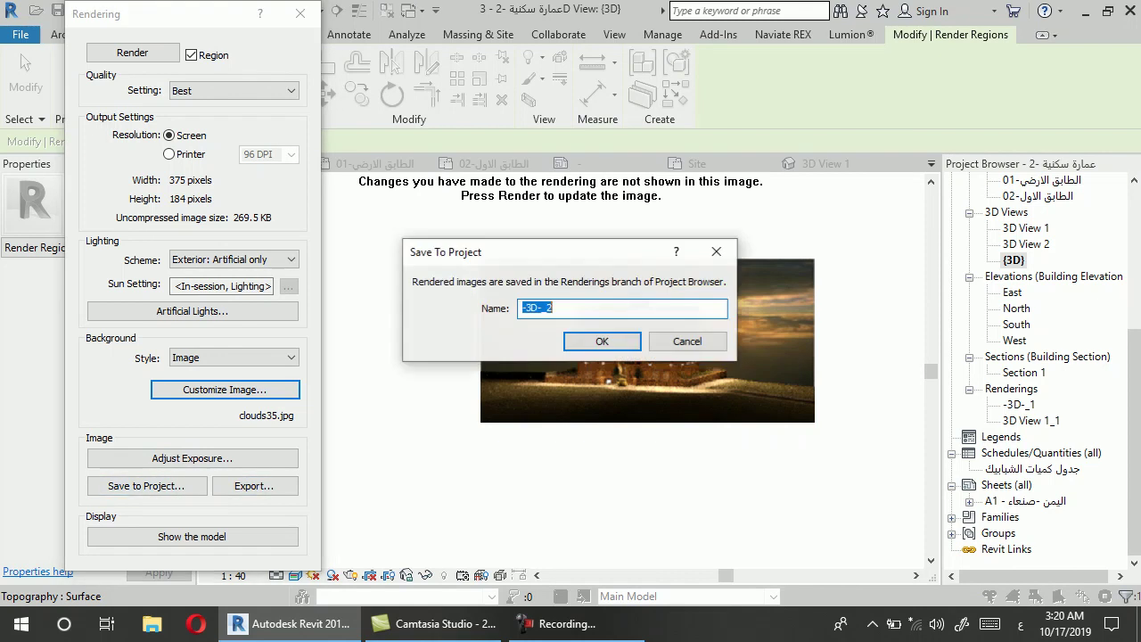
click(602, 342)
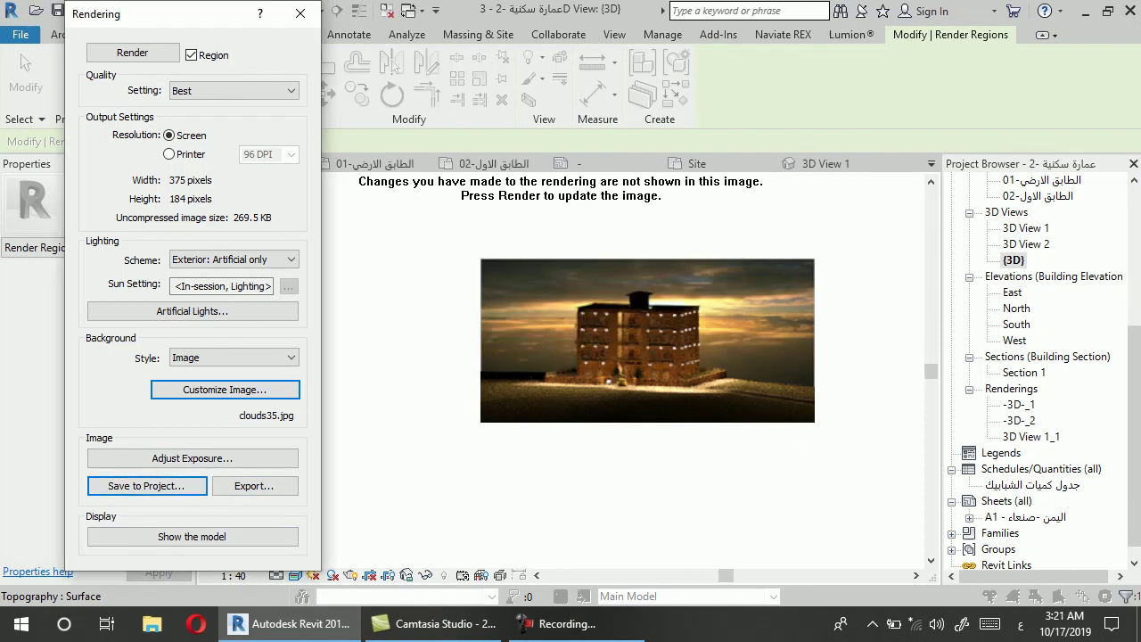
click(301, 13)
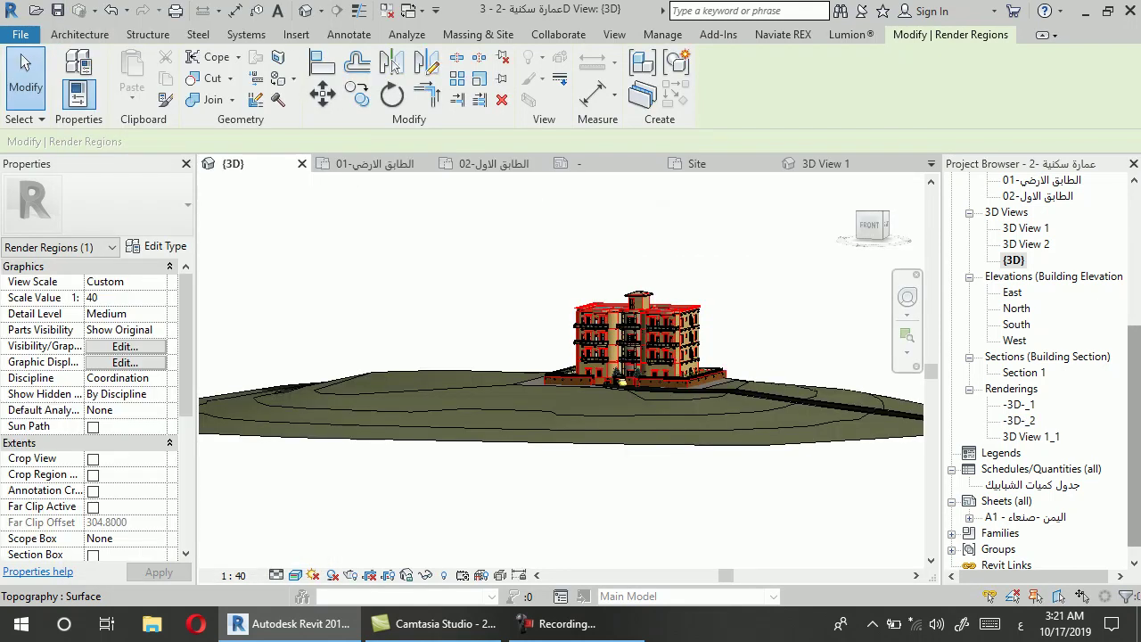
Open sheet A1, try placing renderings, and delete the extra lower viewport
double_click(1026, 500)
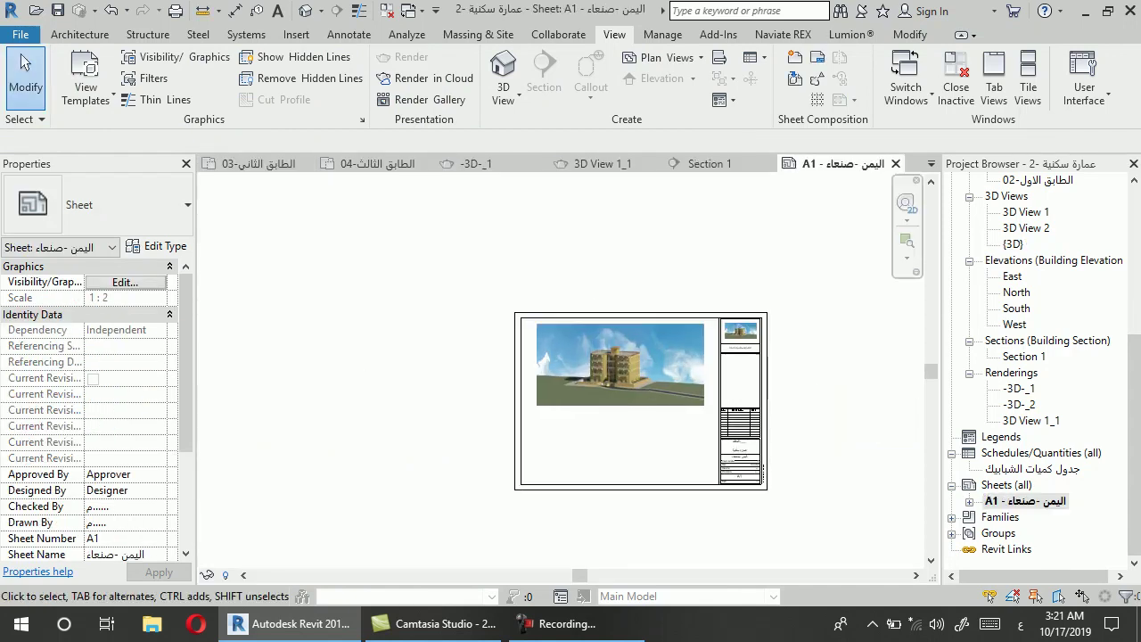
click(1032, 420)
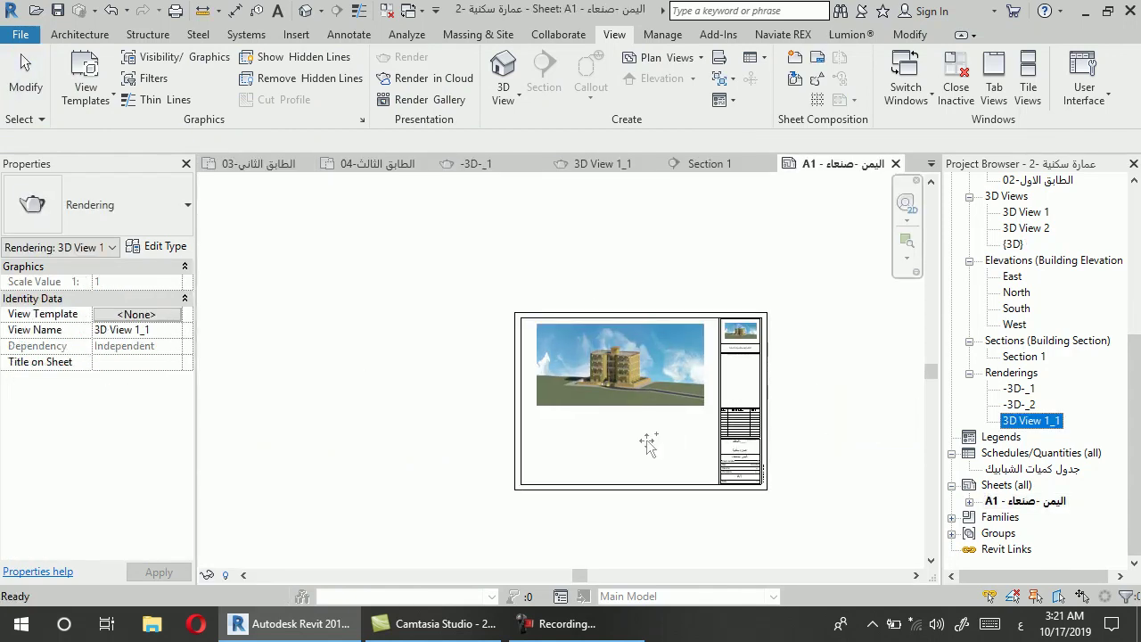
drag(645, 448, 640, 450)
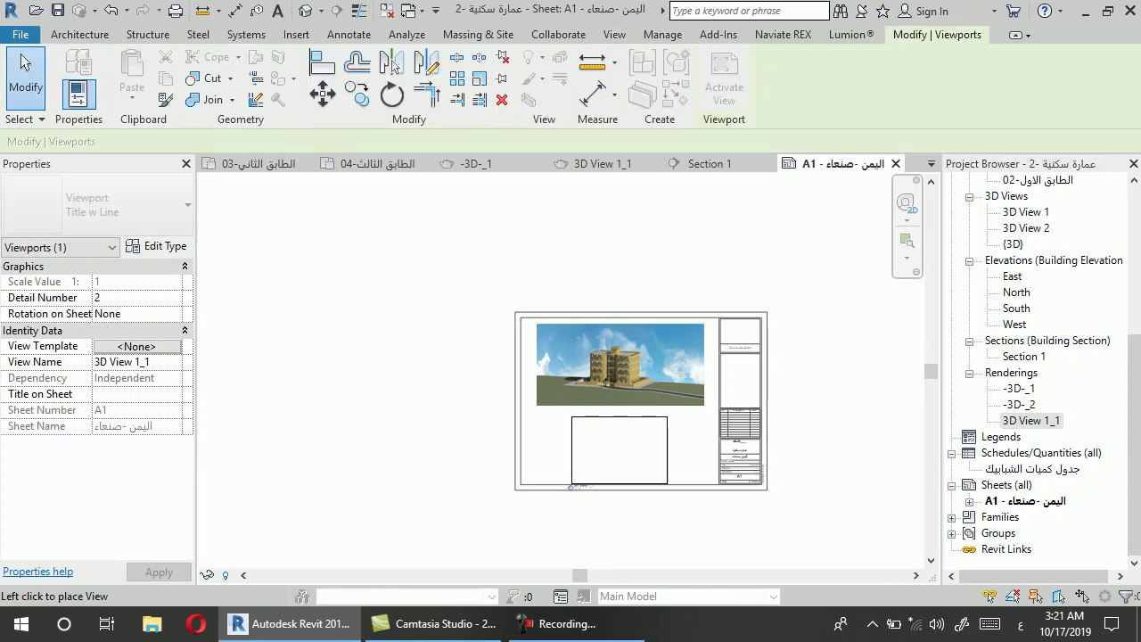
click(617, 448)
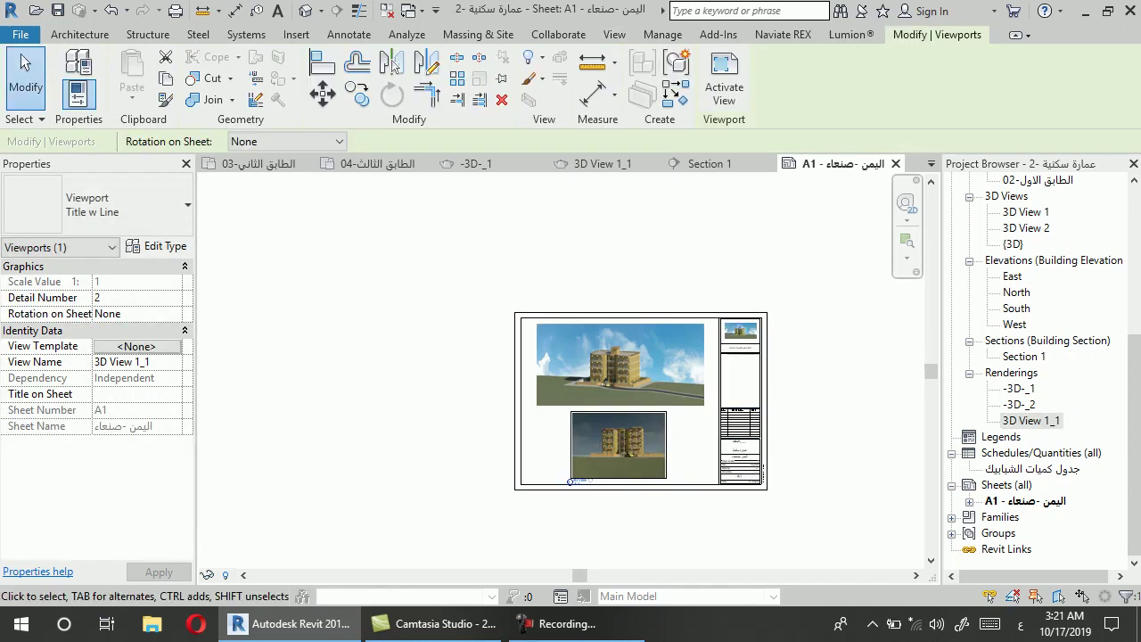
click(1019, 404)
drag(1019, 404, 663, 466)
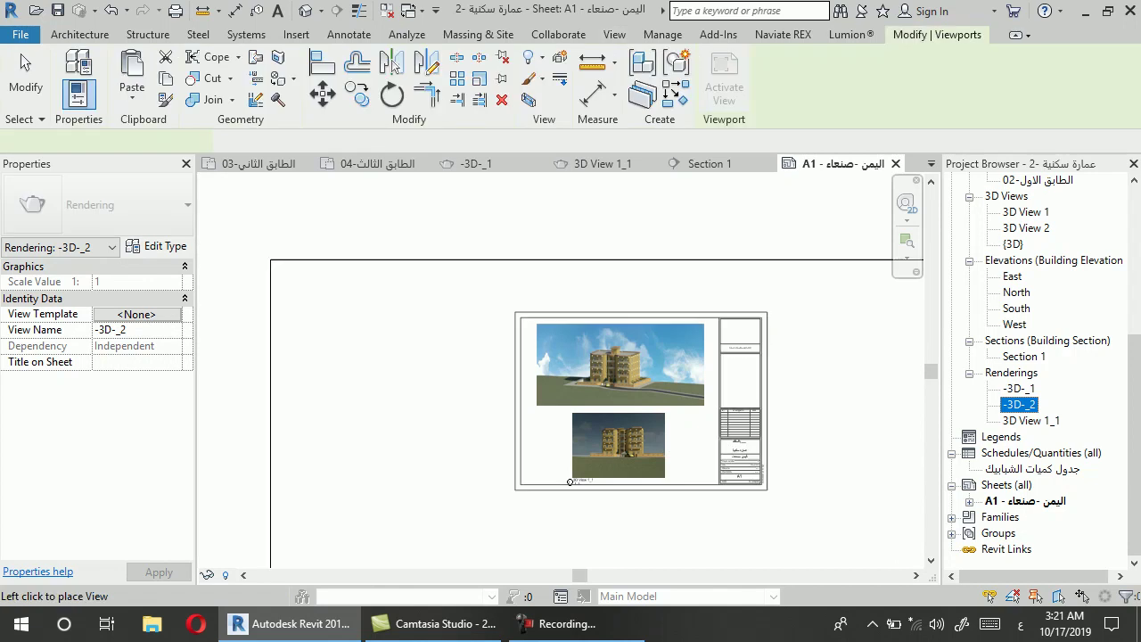
click(570, 482)
key(Escape)
click(570, 482)
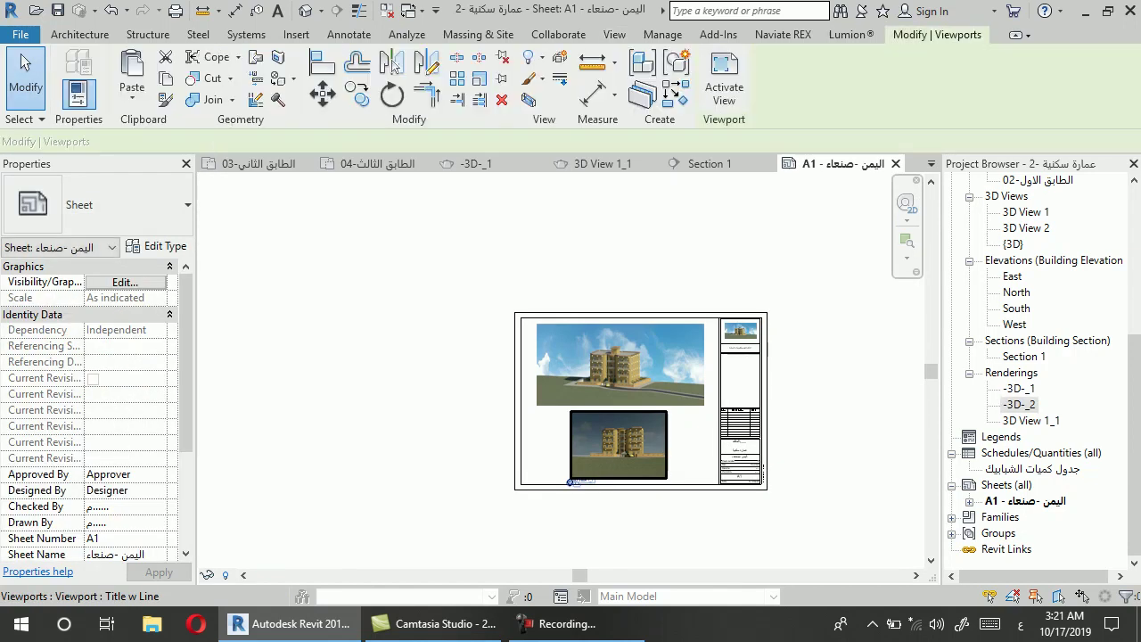
key(Delete)
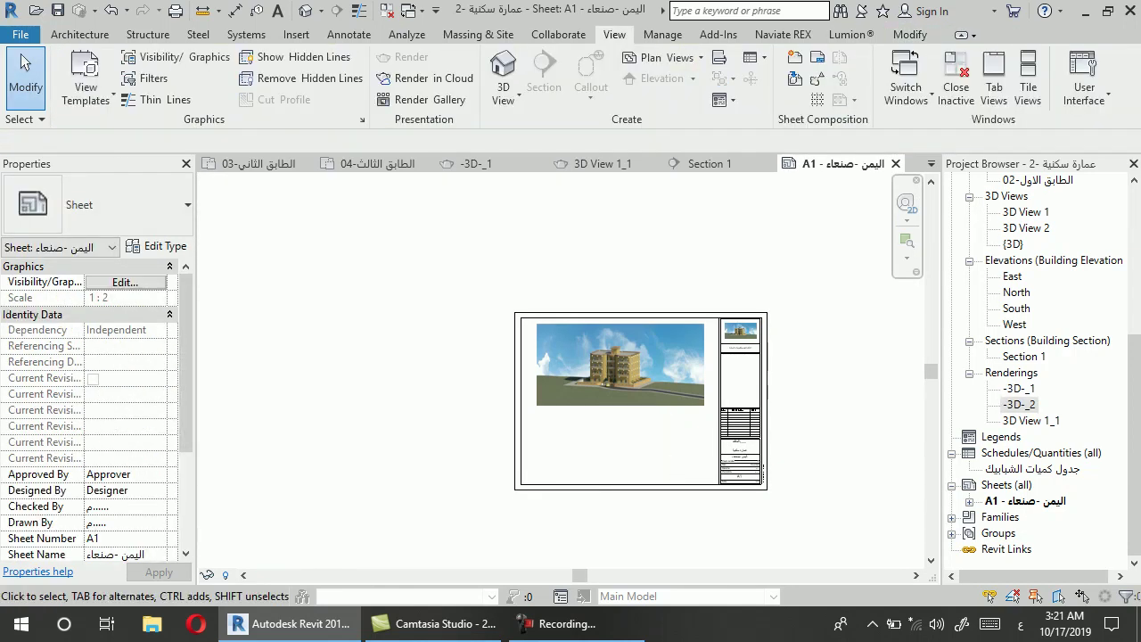
Place the -3D-_2 rendering on sheet A1 and activate its viewport
drag(1019, 404, 535, 399)
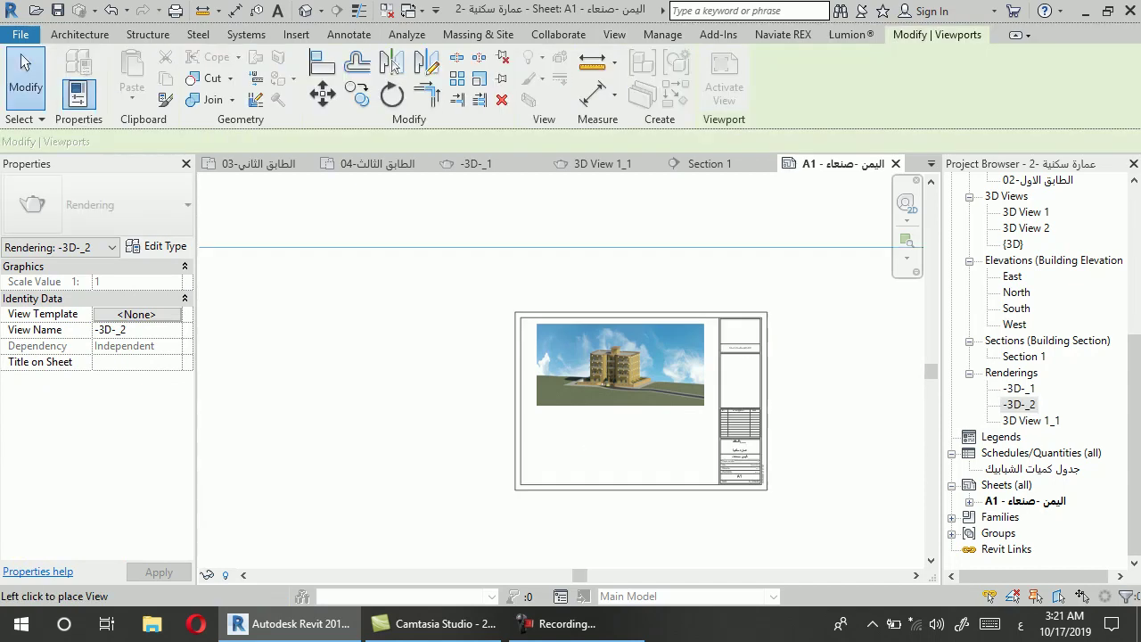
scroll(535, 399, down, 3)
click(590, 410)
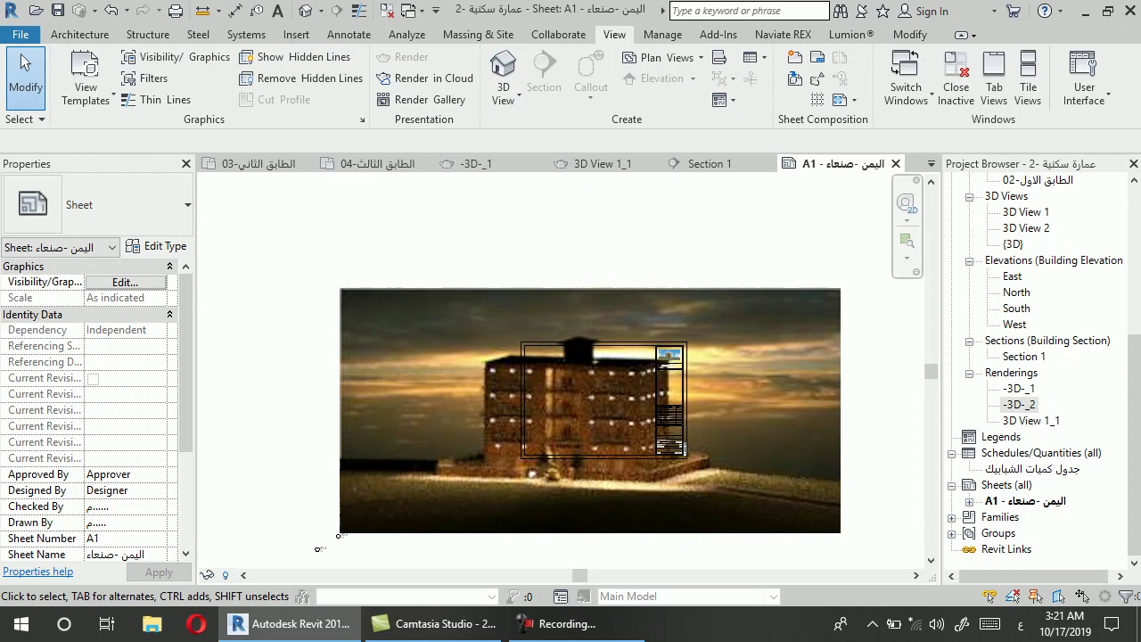
click(384, 410)
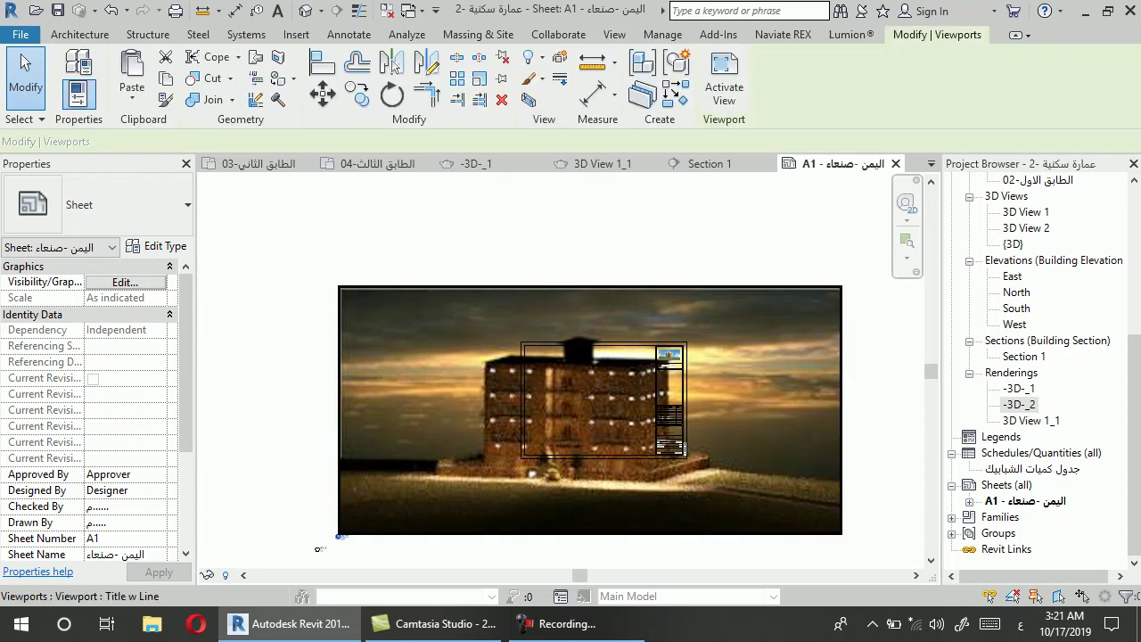
right_click(383, 410)
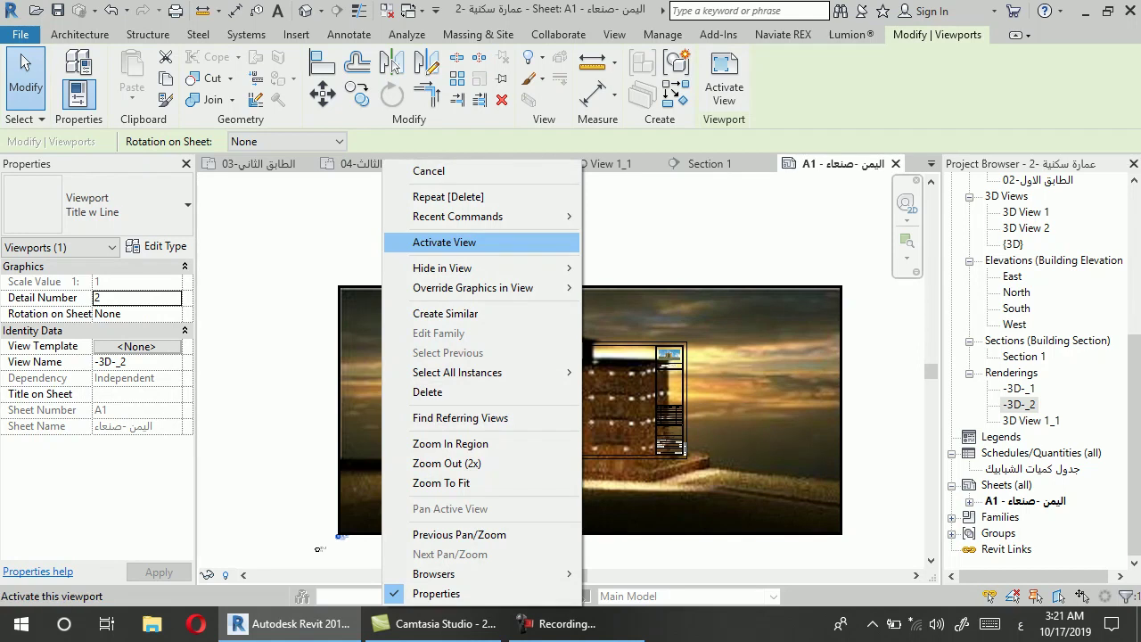
click(444, 242)
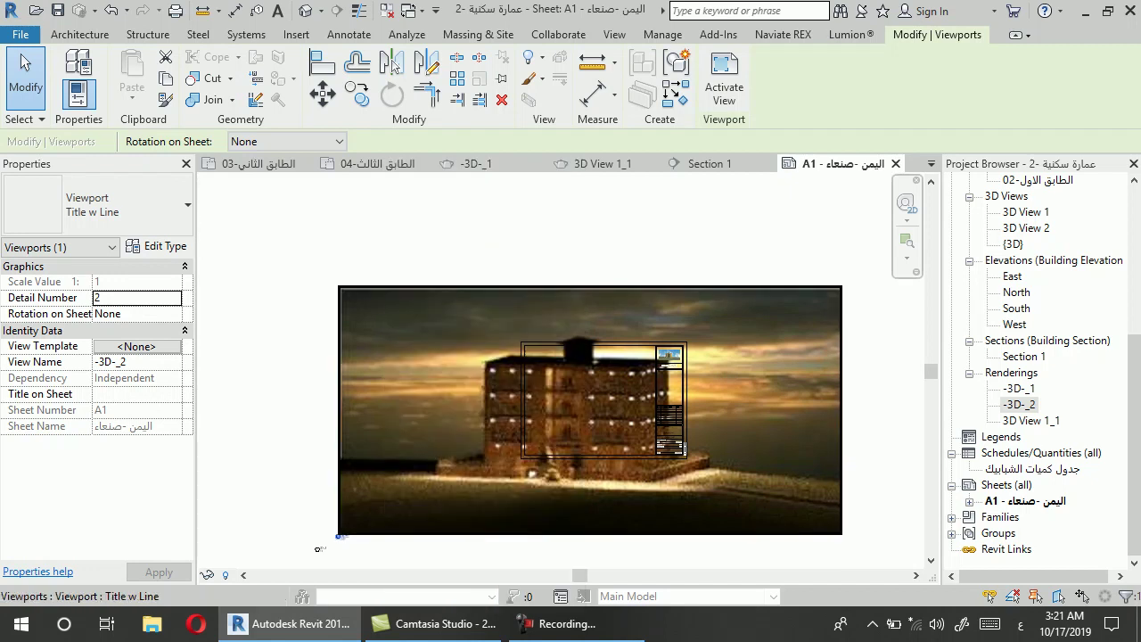
drag(429, 242, 340, 316)
right_click(413, 303)
click(475, 242)
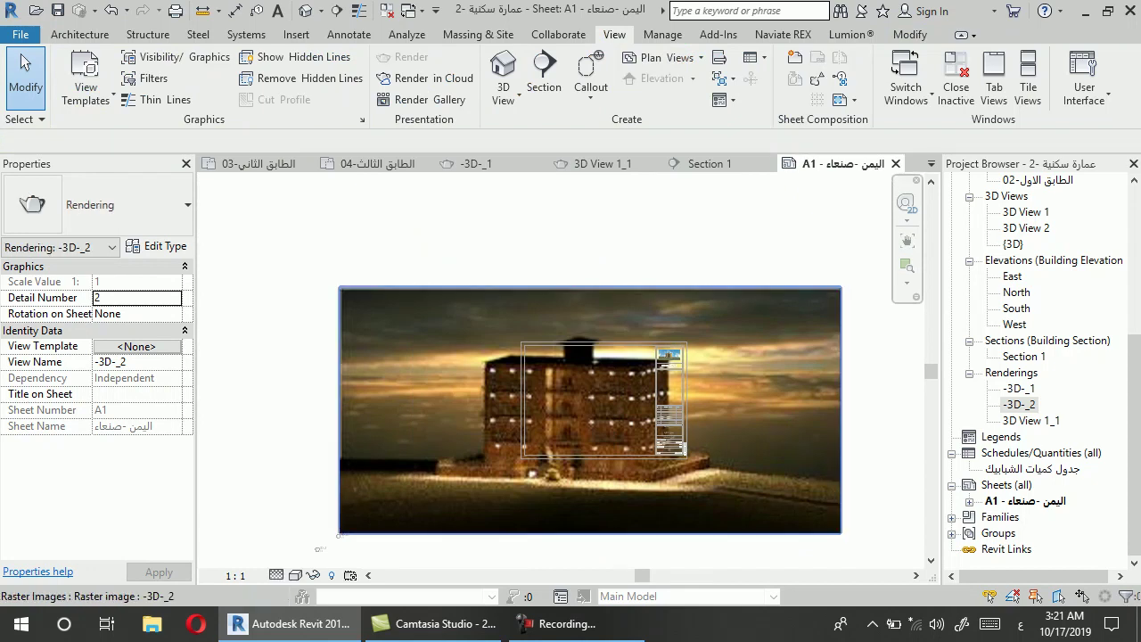
Set the night rendering's view scale to 1 : 5
click(401, 394)
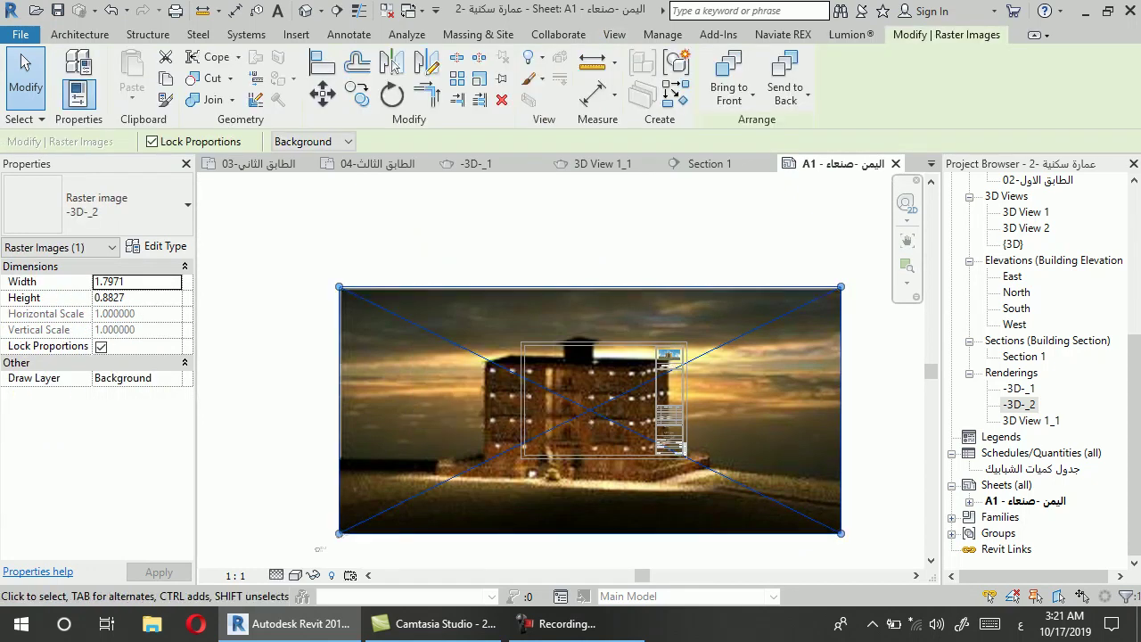
click(235, 575)
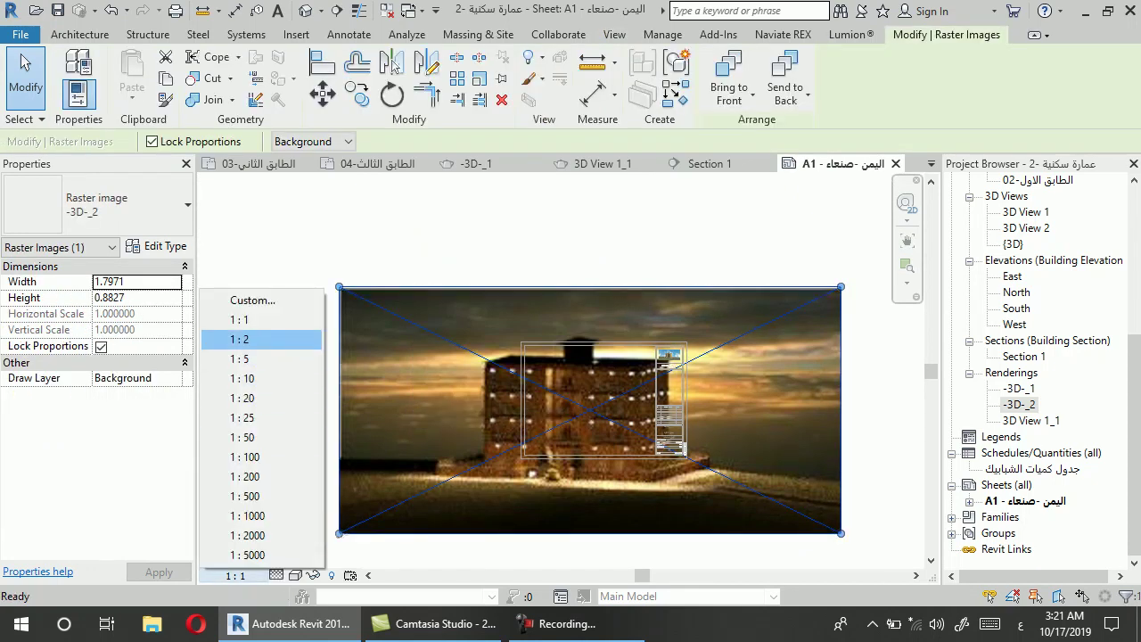
click(241, 338)
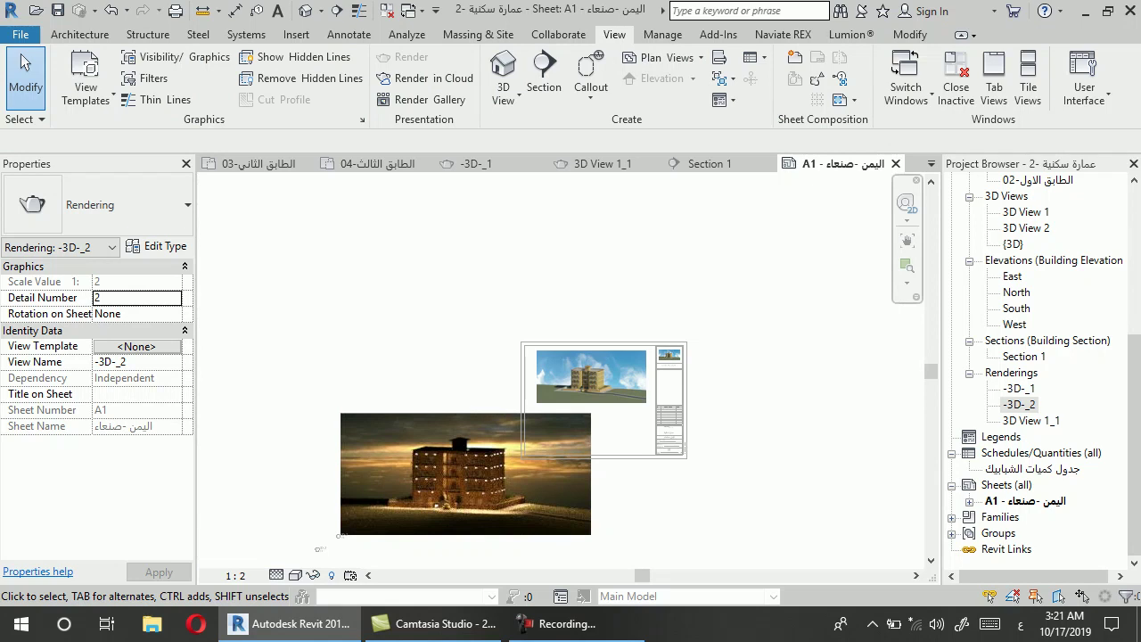
click(234, 575)
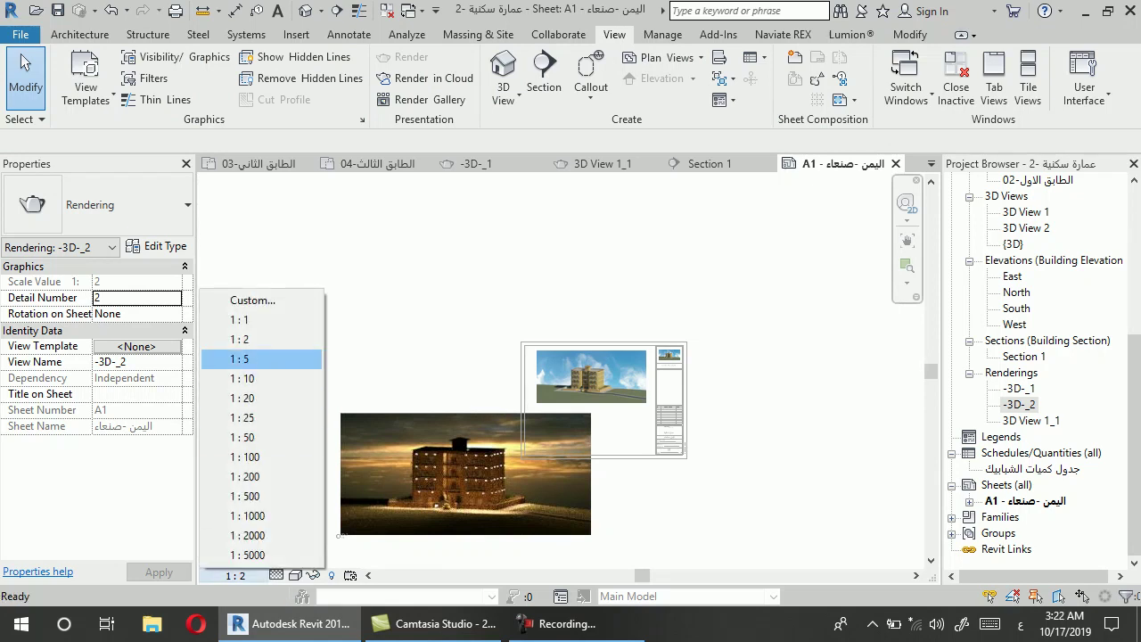
click(241, 359)
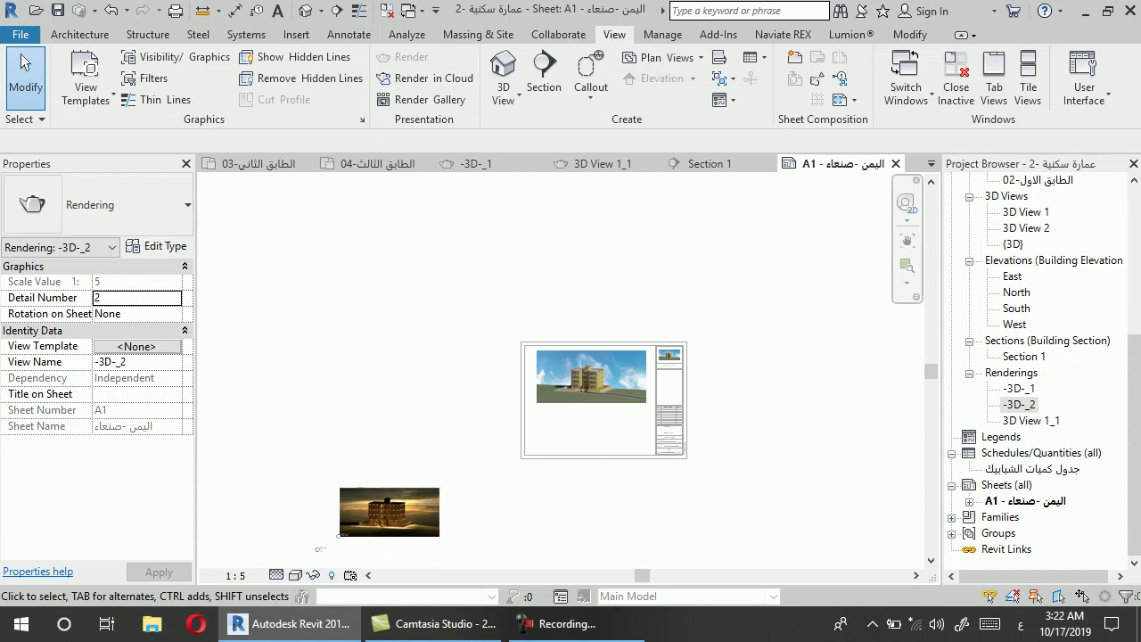
Move the night image beneath the daytime rendering and resize it to 1.6749 × 0.8227
click(389, 511)
drag(384, 537, 579, 435)
scroll(581, 435, up, 2)
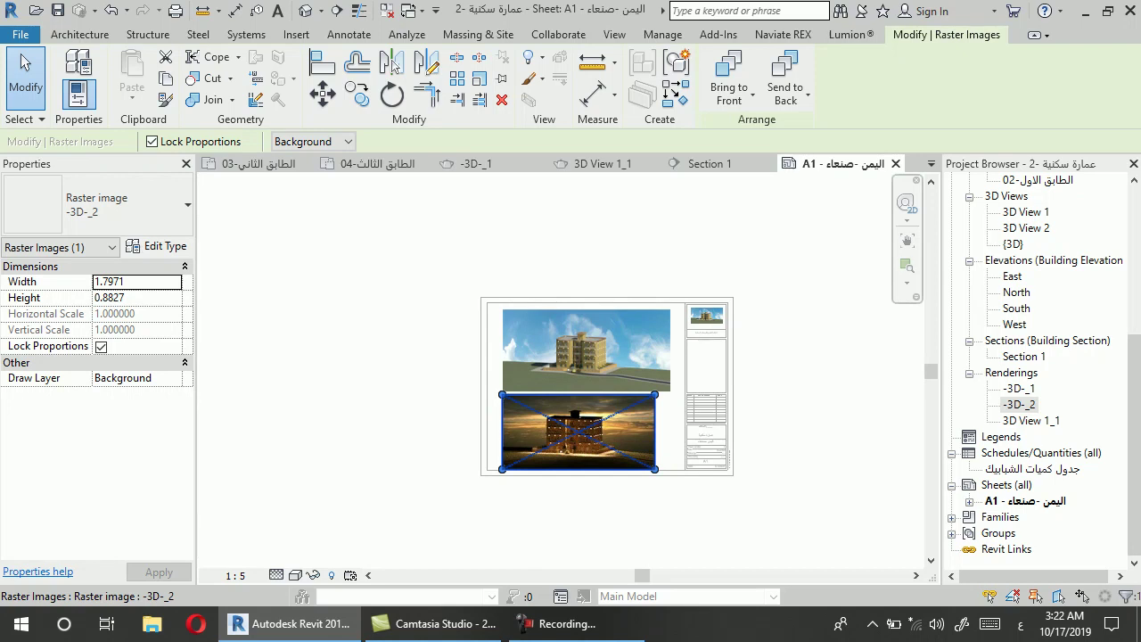
drag(502, 468, 513, 463)
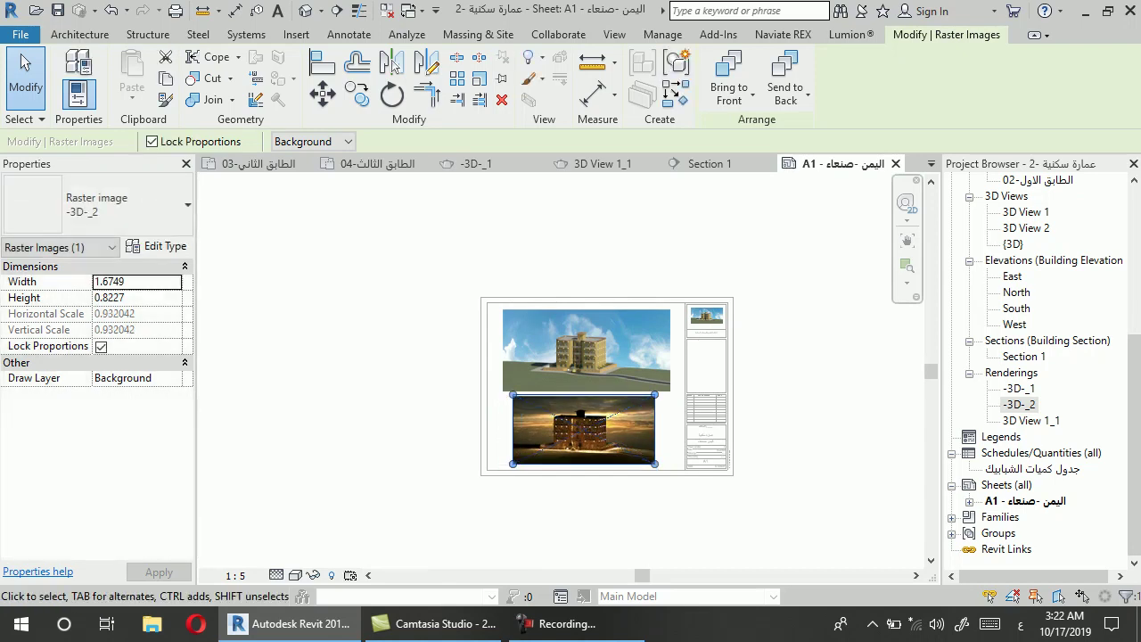
key(Escape)
scroll(596, 511, up, 1)
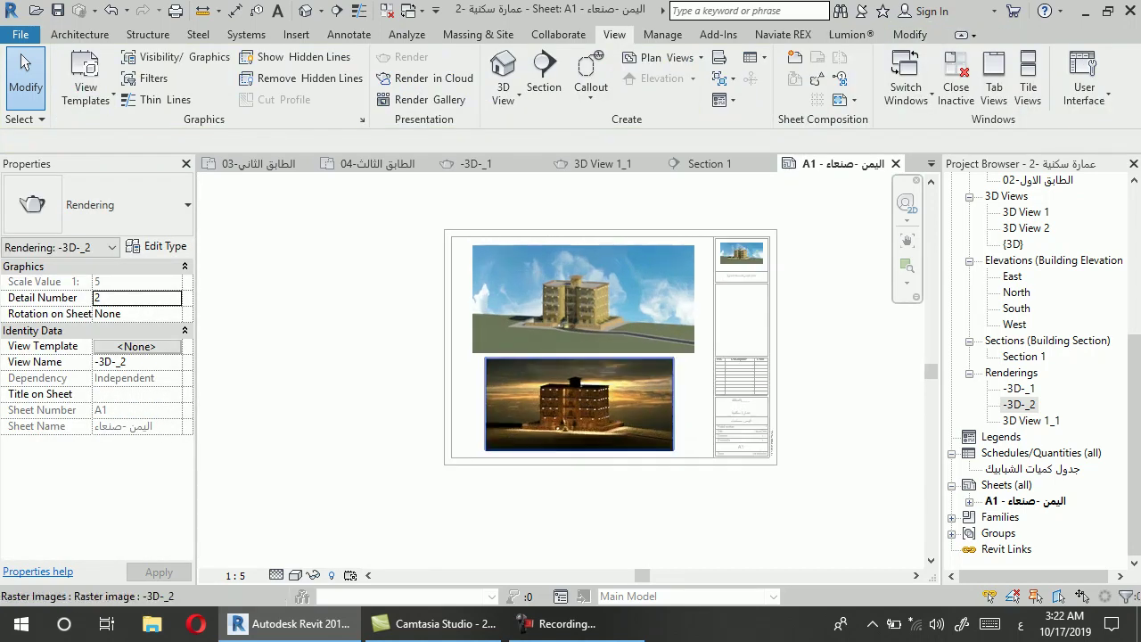
click(580, 435)
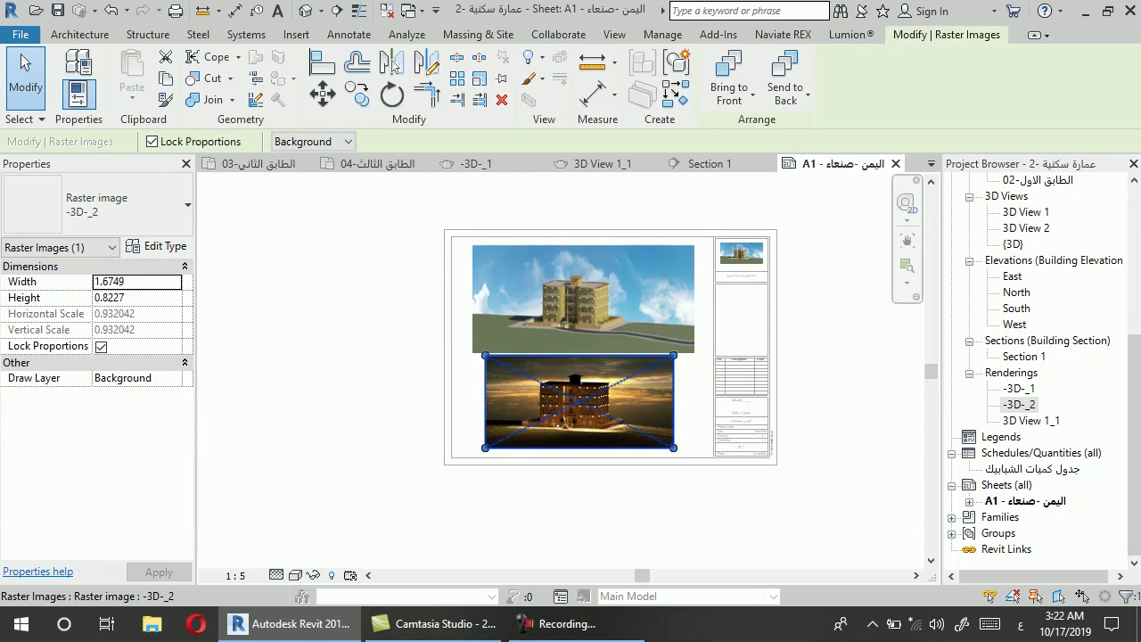
key(Escape)
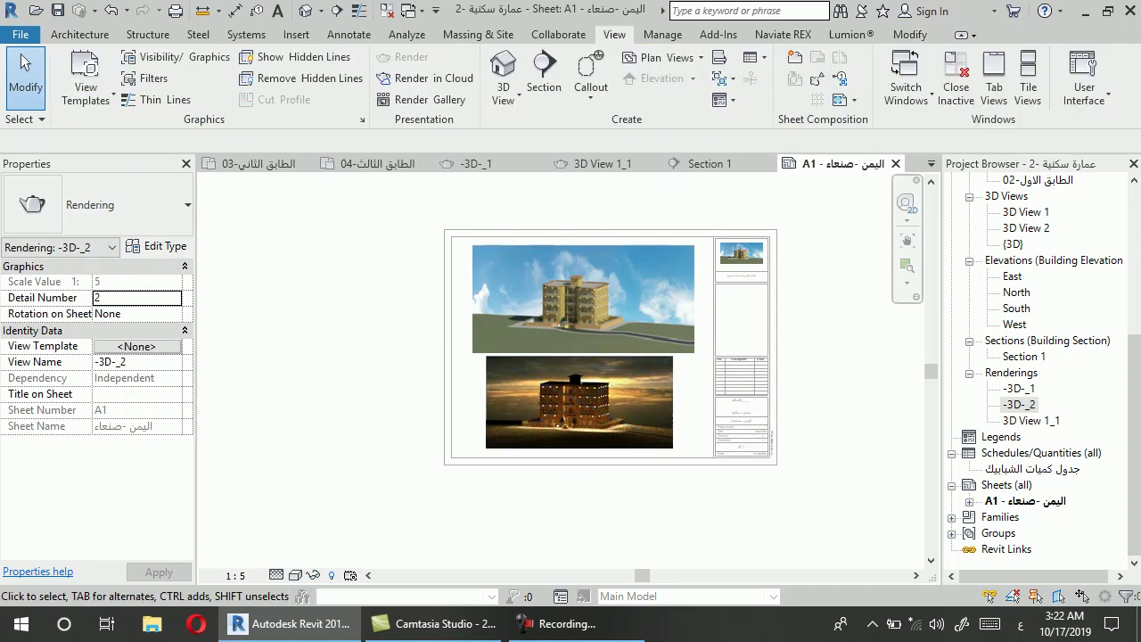
scroll(603, 445, up, 2)
scroll(603, 445, up, 1)
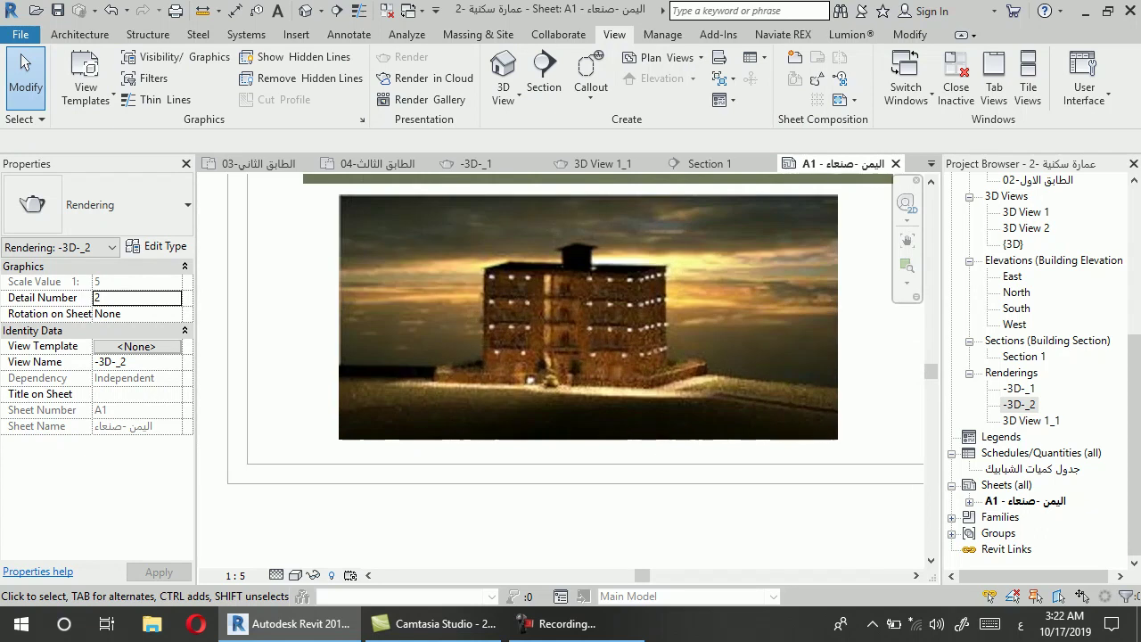
scroll(603, 445, down, 1)
scroll(590, 473, up, 1)
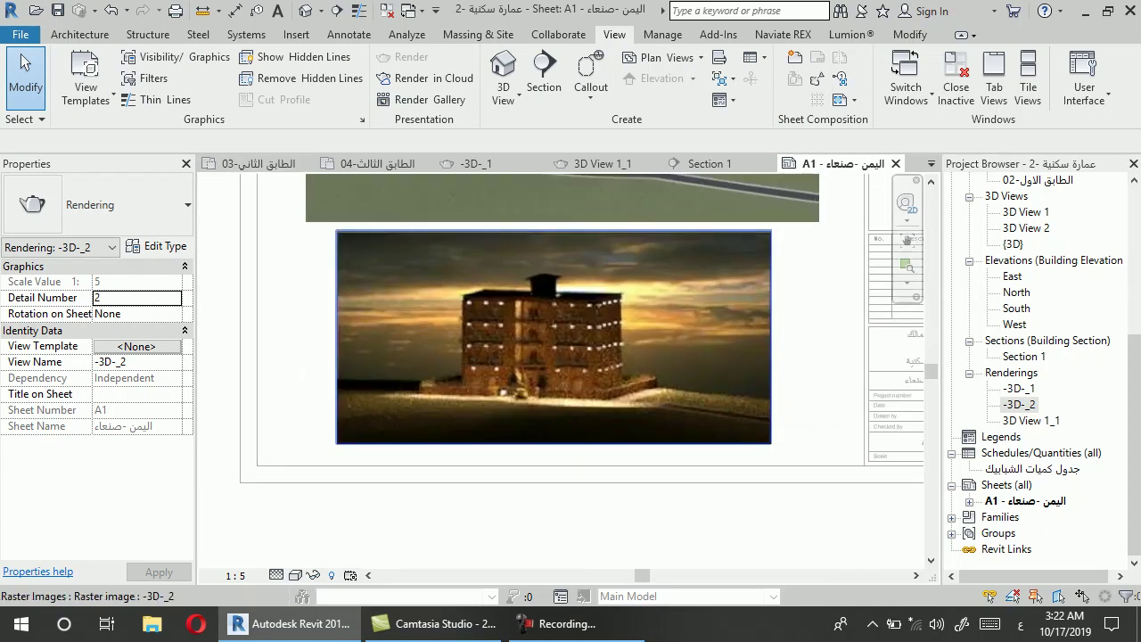
Save the project and start a text note below the night rendering
click(348, 34)
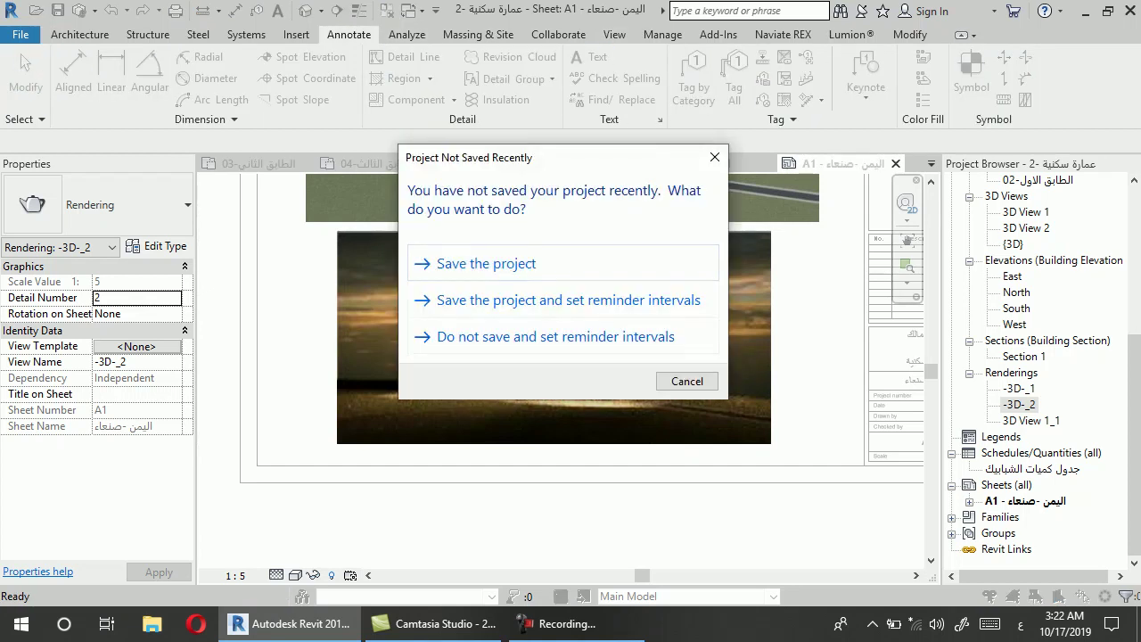
click(486, 263)
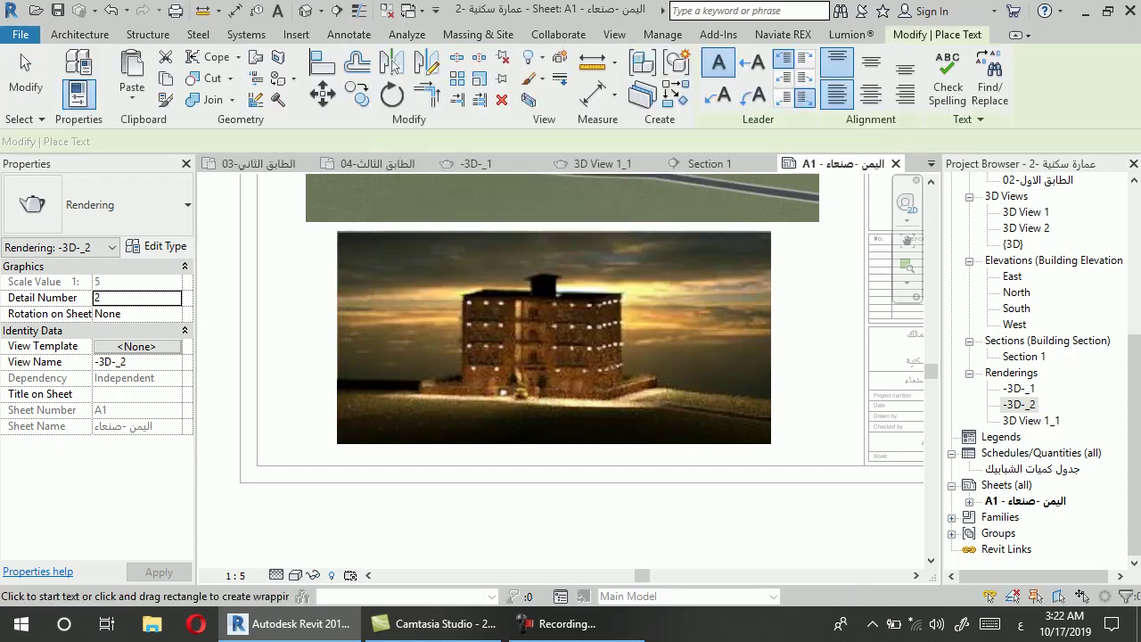
key(t)
key(x)
scroll(546, 463, up, 2)
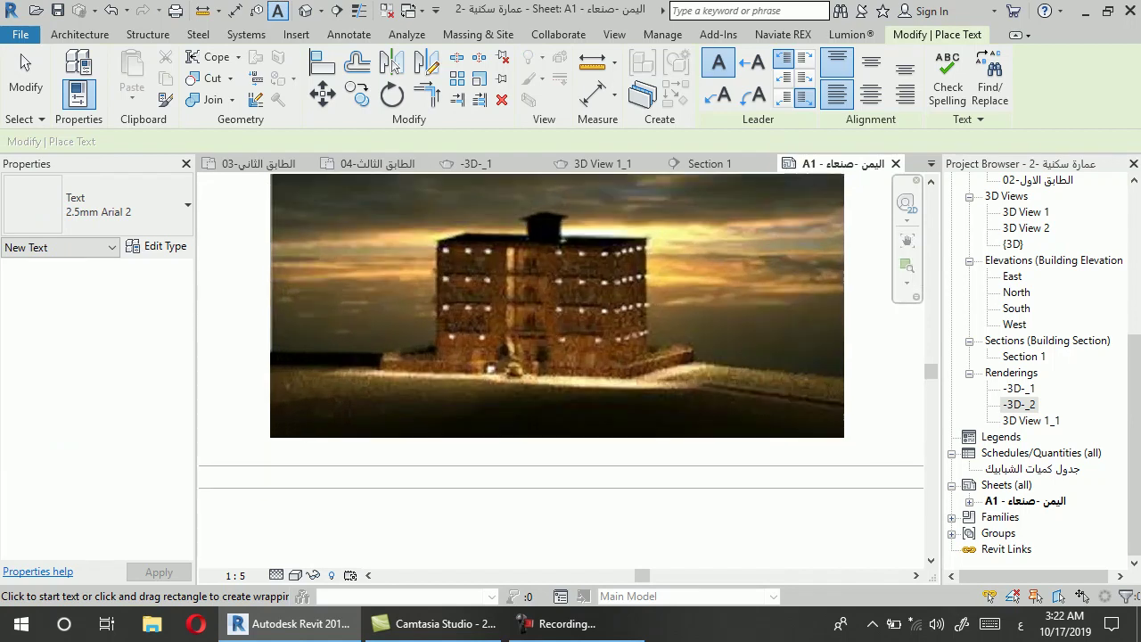
click(552, 454)
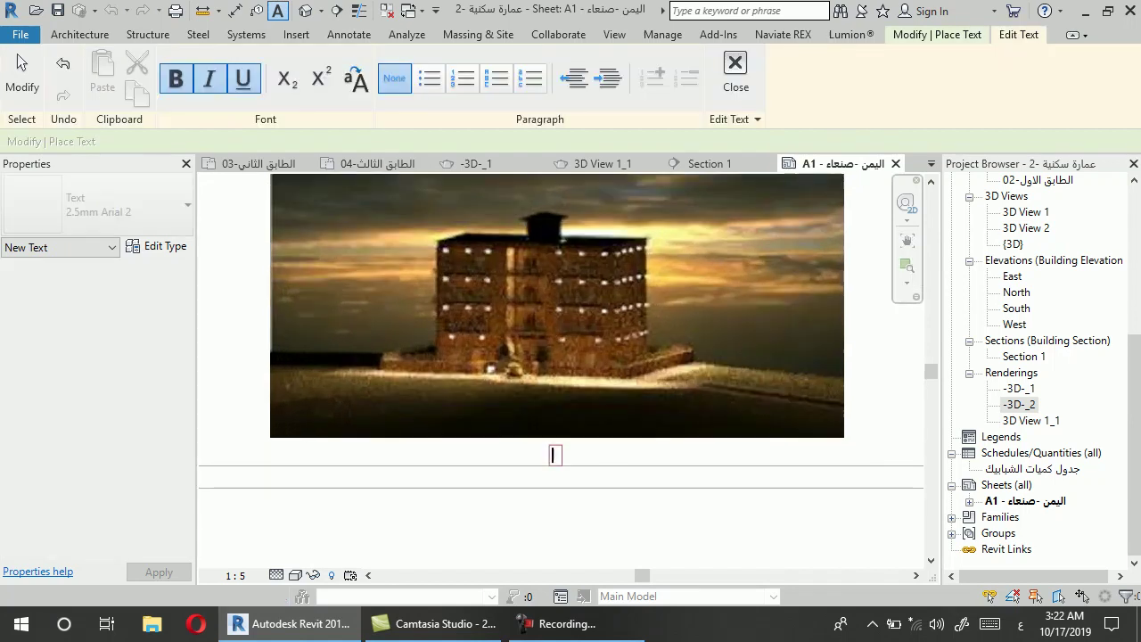
Type the label '3D' in English beneath the night rendering
text(عم)
key(BackSpace)
key(BackSpace)
key(alt+shift)
text(3d)
key(BackSpace)
key(BackSpace)
text(3  d)
key(BackSpace)
key(BackSpace)
key(BackSpace)
text(3D)
click(23, 62)
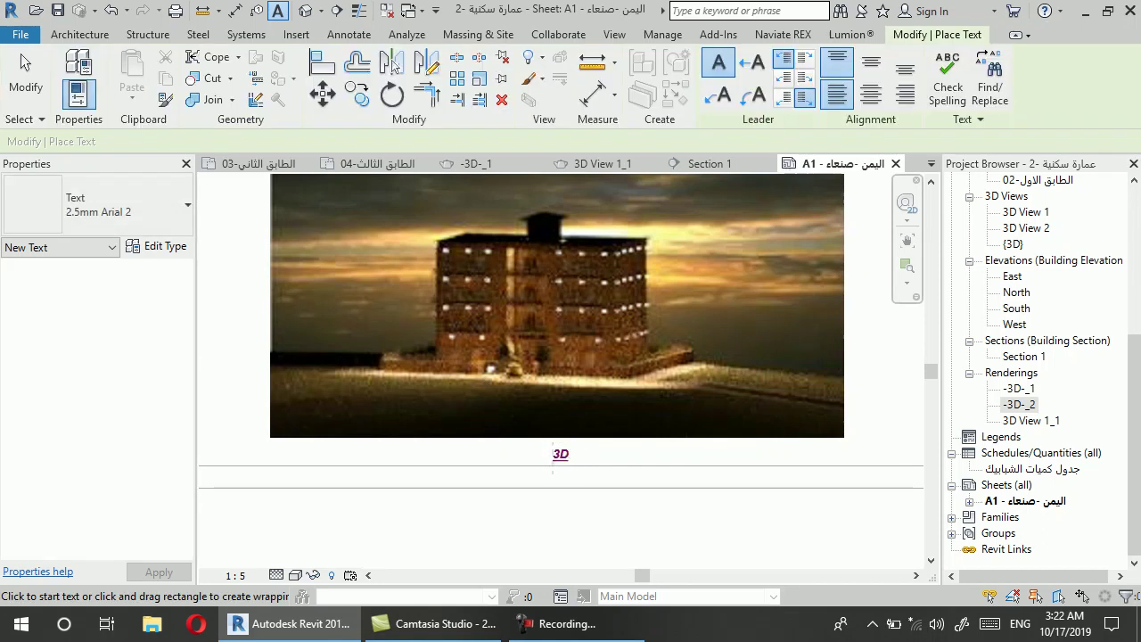
click(24, 60)
Duplicate the label's text type and set its Text Size to 5.5
click(560, 454)
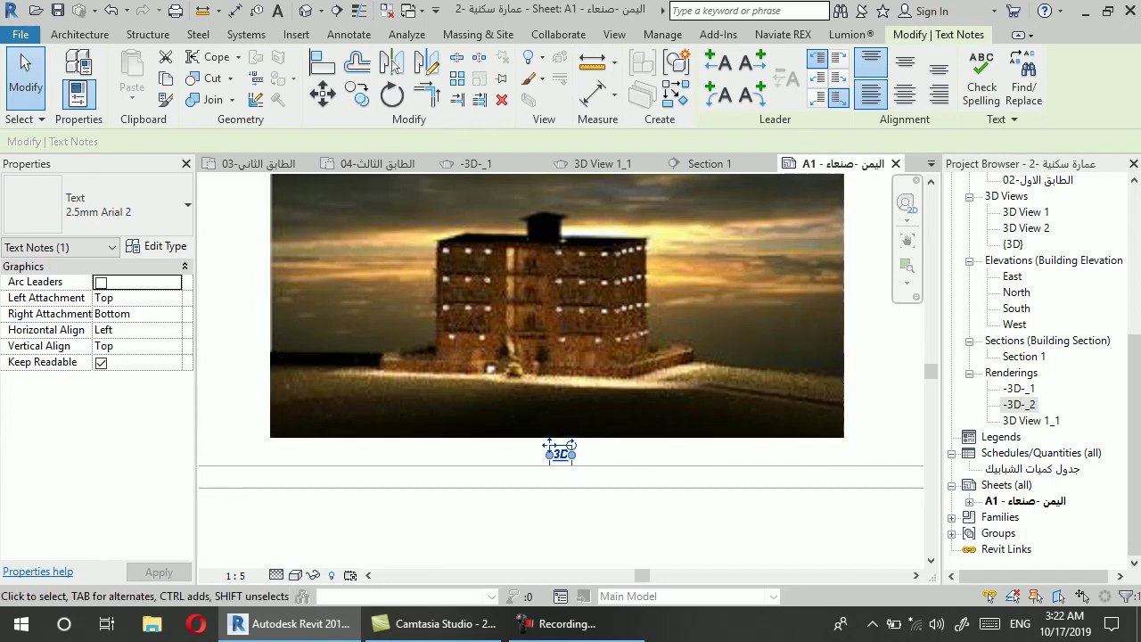
click(159, 246)
click(917, 76)
click(752, 339)
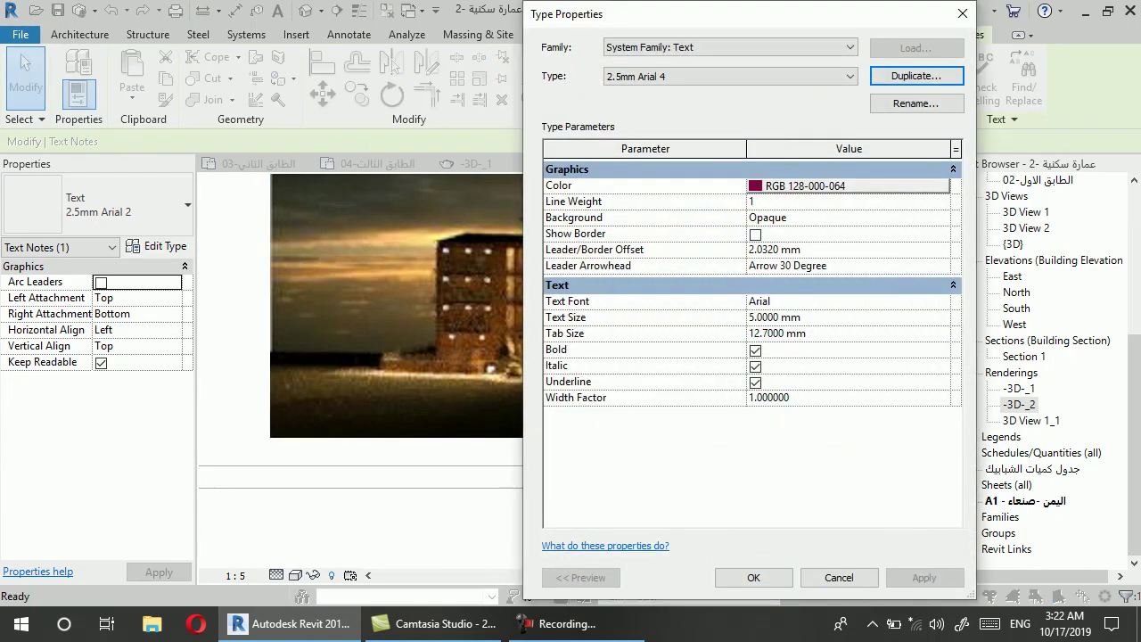
click(774, 317)
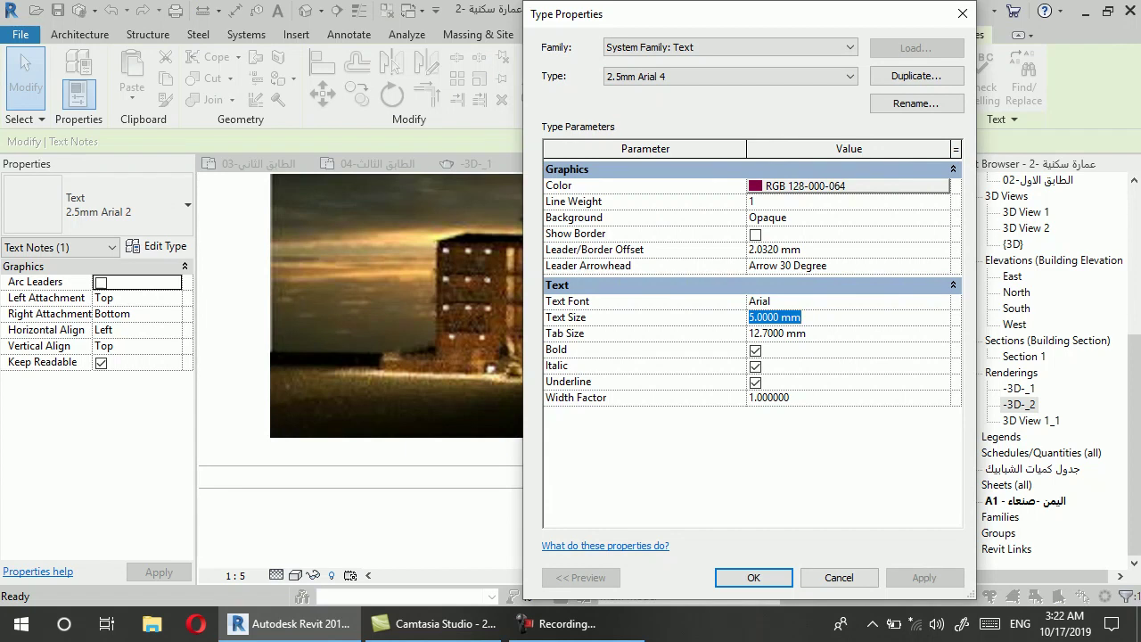
text(5)
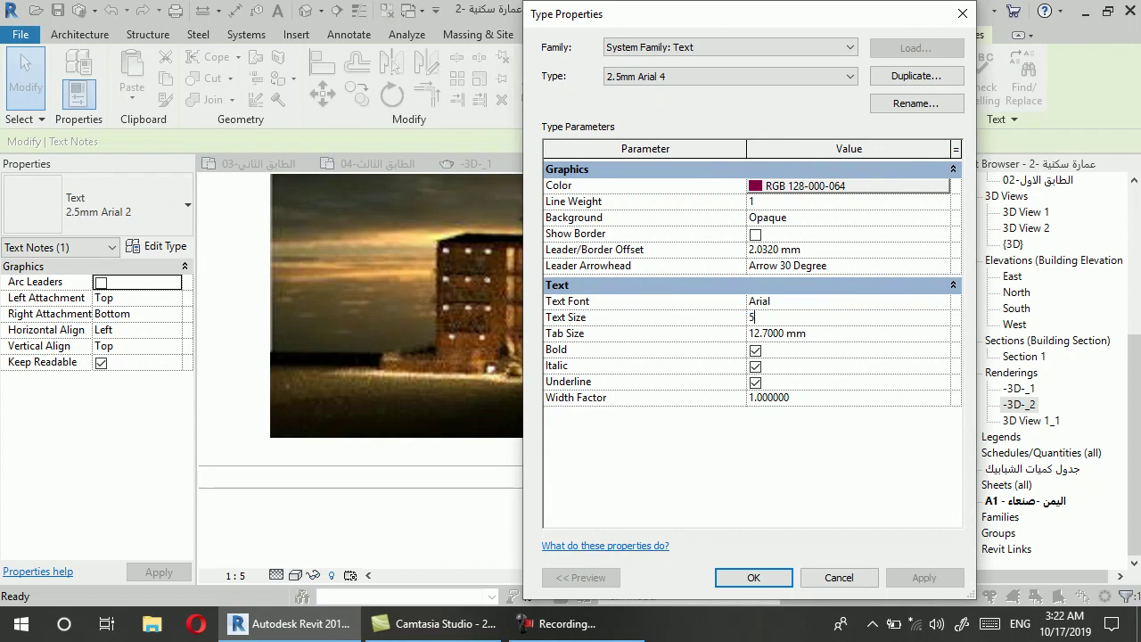
text(>)
key(BackSpace)
text(.5)
click(753, 578)
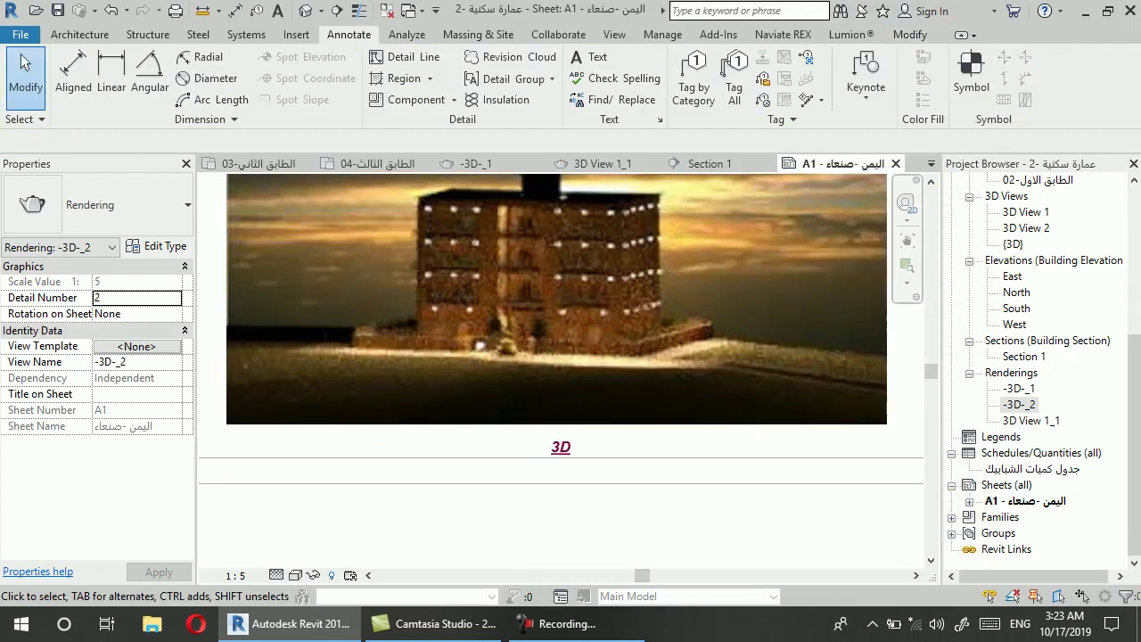
Deactivate the night rendering view and zoom out to see all of sheet A1
click(561, 446)
click(561, 446)
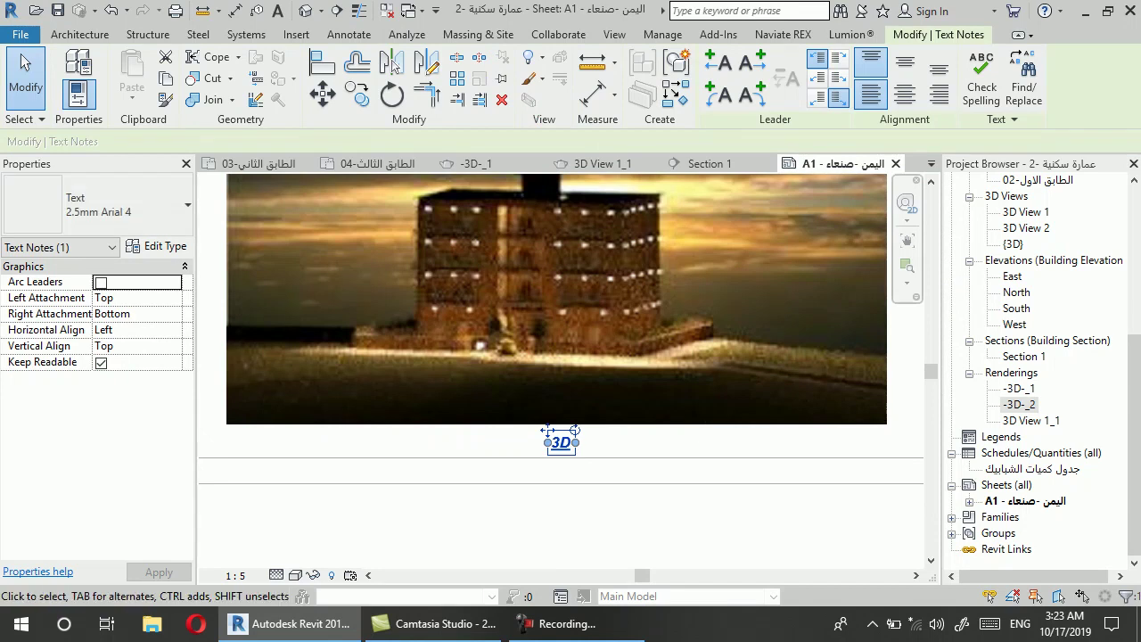
scroll(561, 357, down, 3)
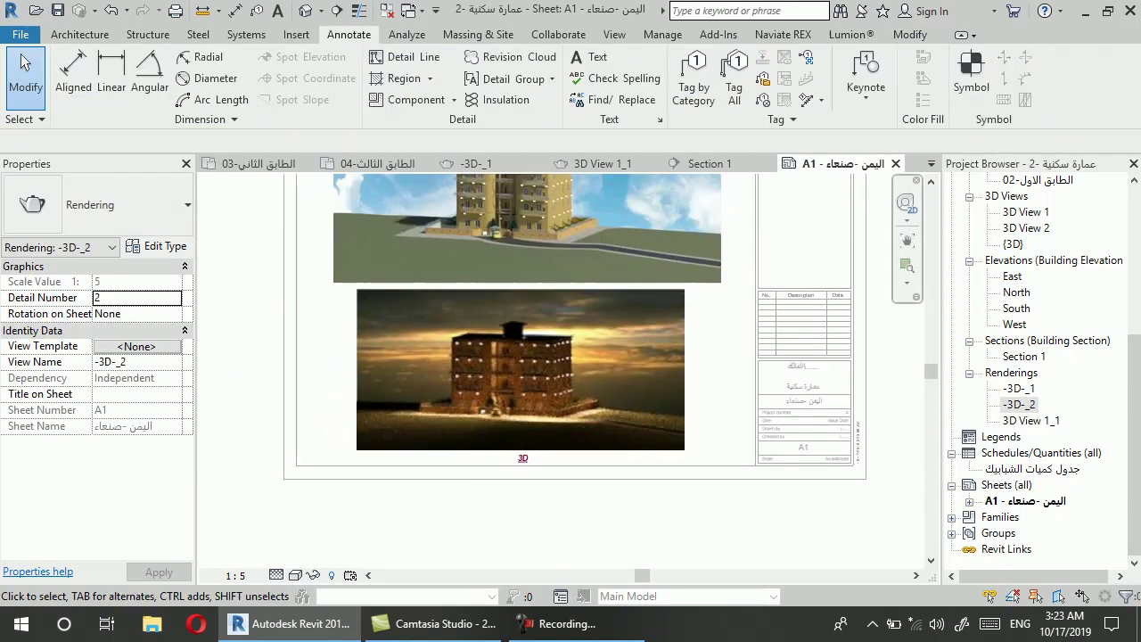
scroll(544, 339, up, 1)
scroll(544, 339, down, 2)
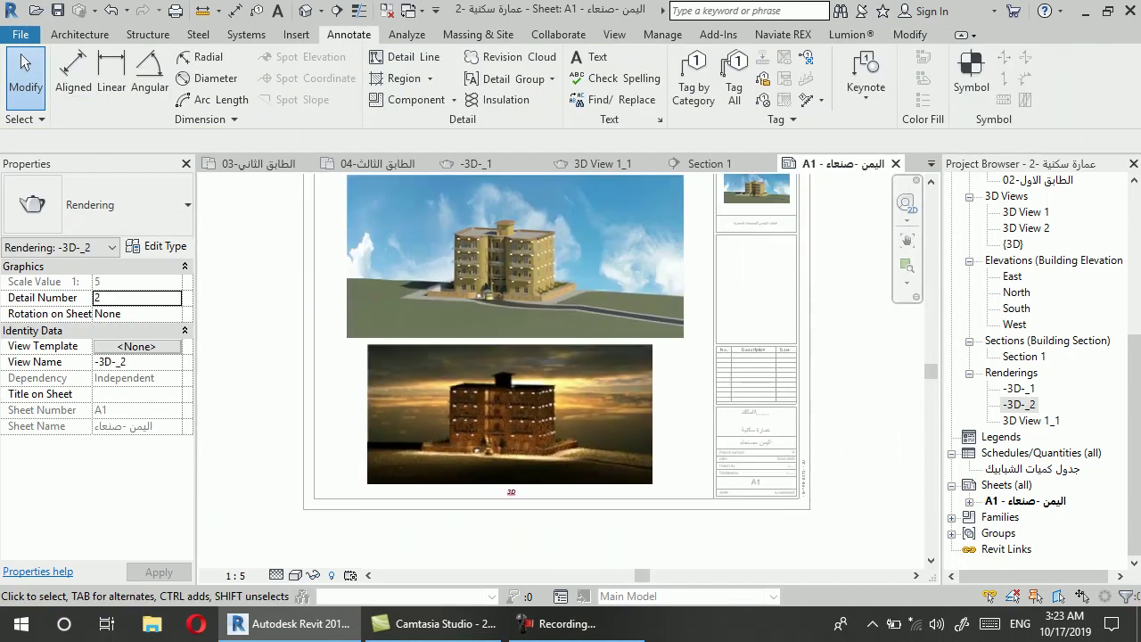
right_click(548, 410)
click(588, 241)
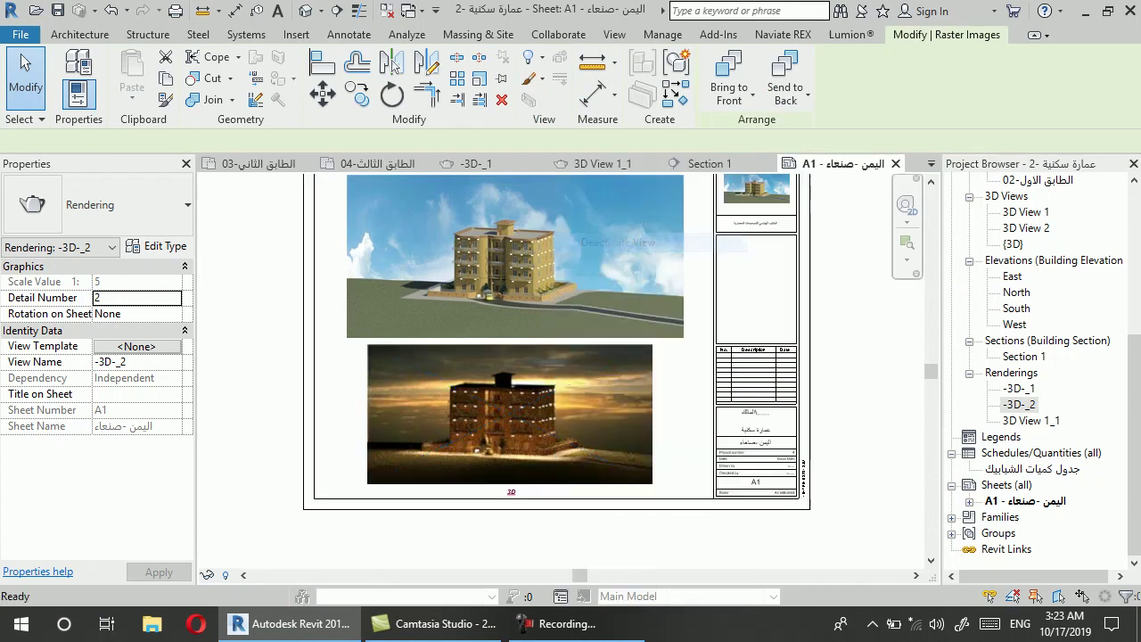
scroll(825, 463, up, 1)
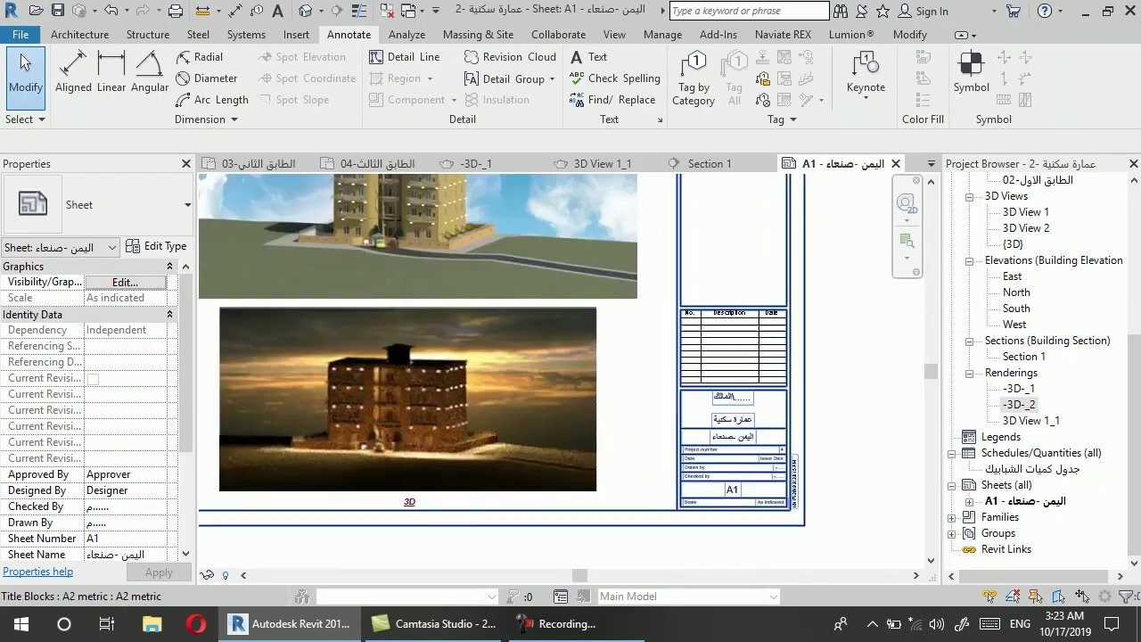
scroll(739, 444, up, 1)
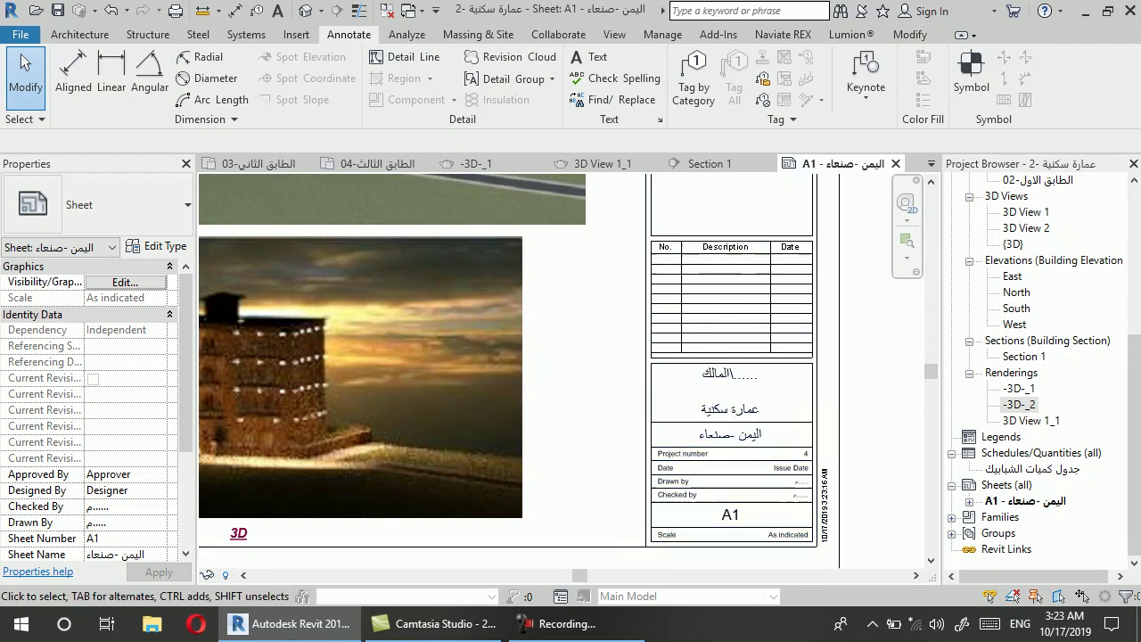
scroll(754, 456, down, 1)
scroll(753, 456, down, 2)
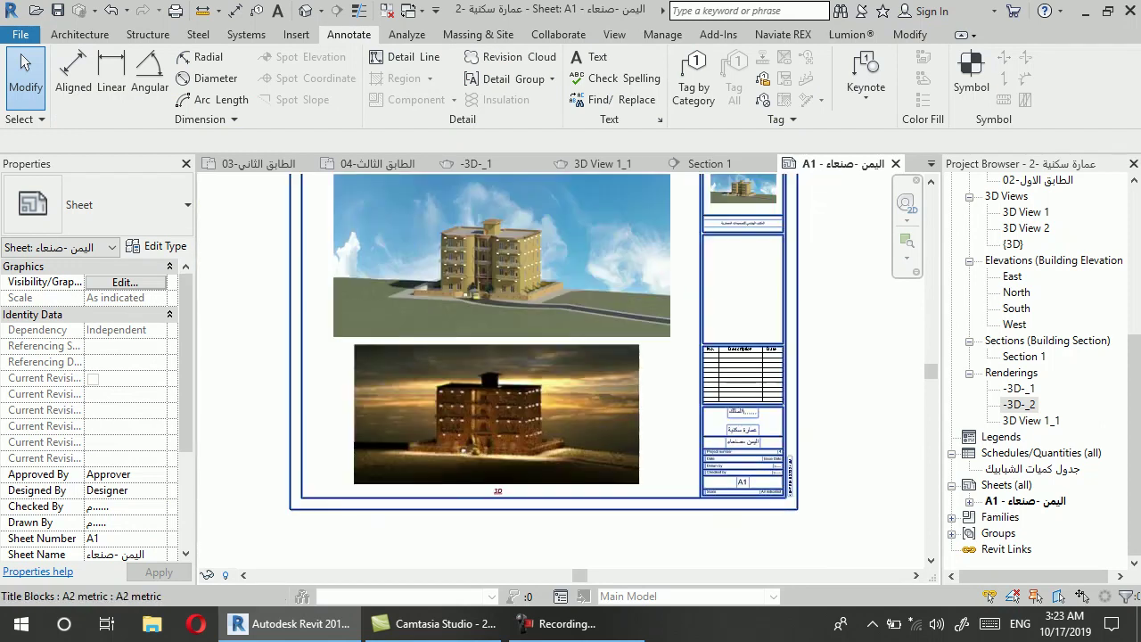
scroll(754, 456, down, 1)
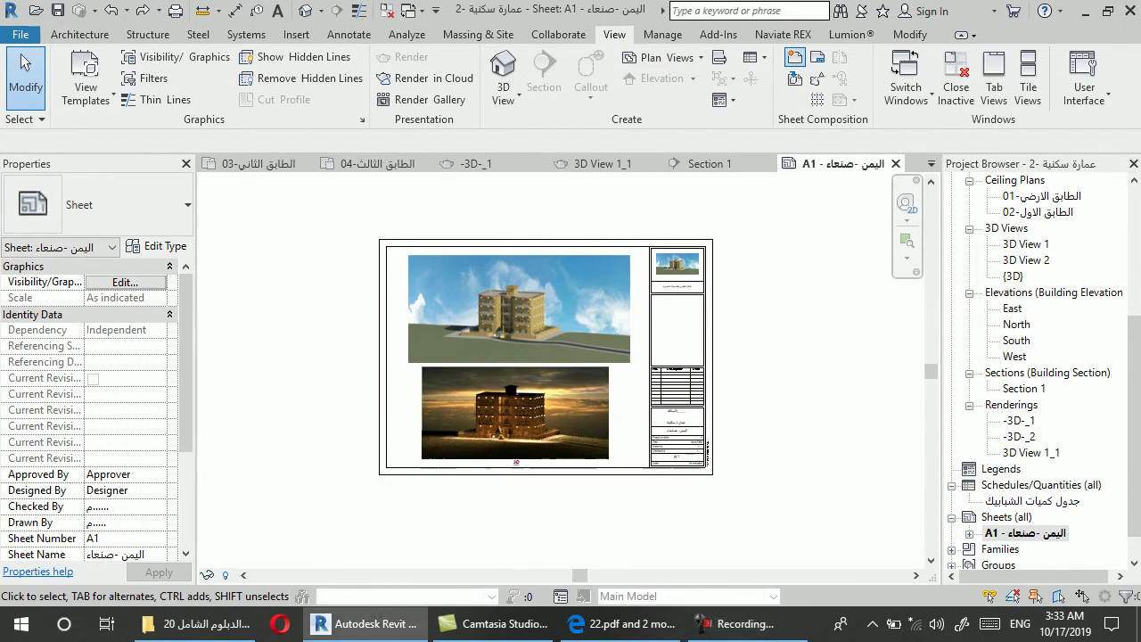
Create a new sheet A2 with the A2 metric title block and zoom it to fit with ZF
click(793, 57)
click(422, 161)
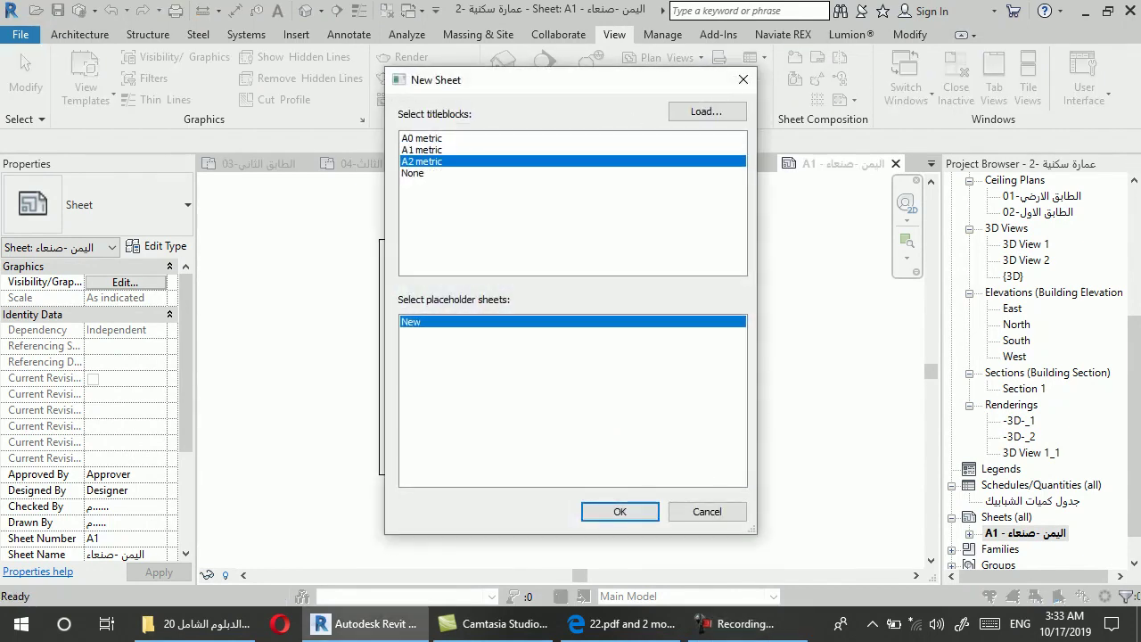
click(620, 511)
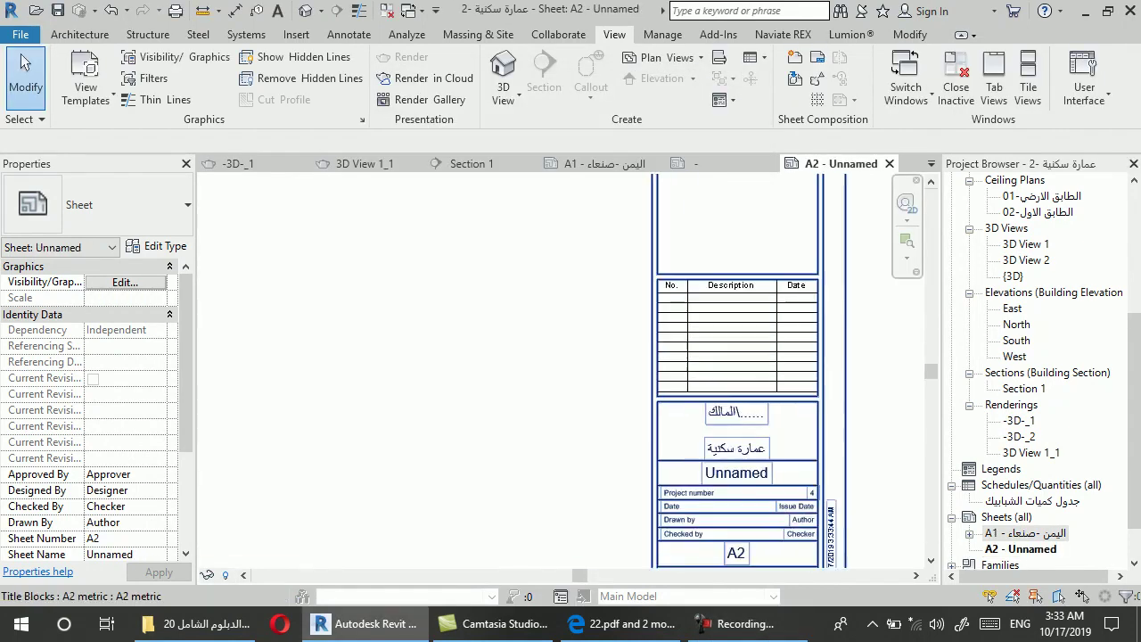
scroll(782, 493, up, 2)
scroll(813, 400, down, 1)
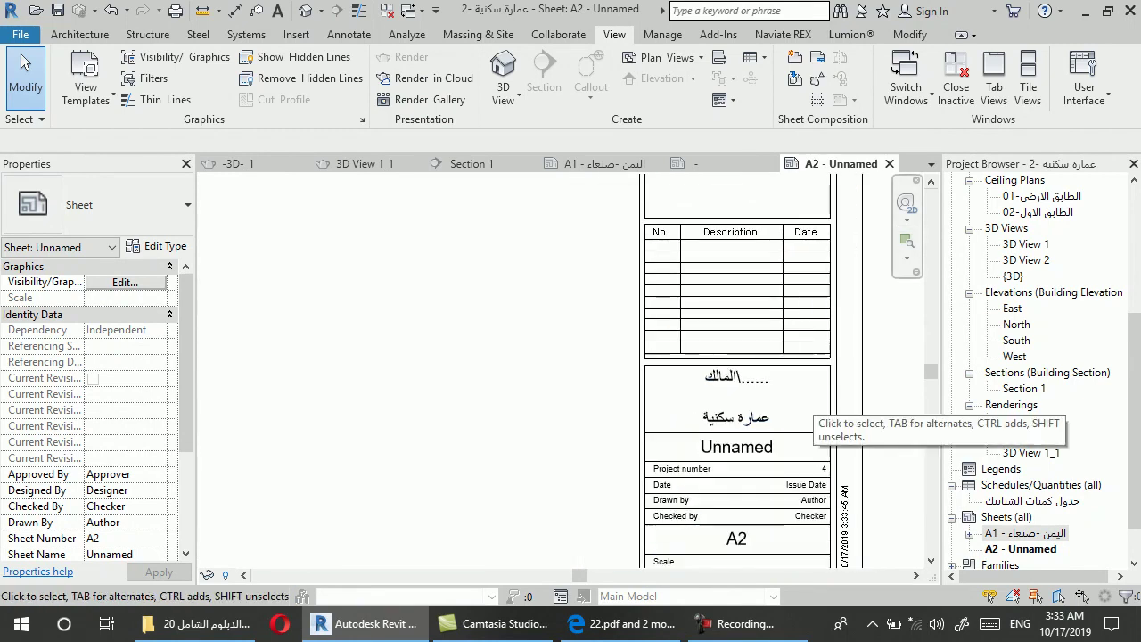
scroll(813, 399, down, 1)
scroll(755, 526, up, 2)
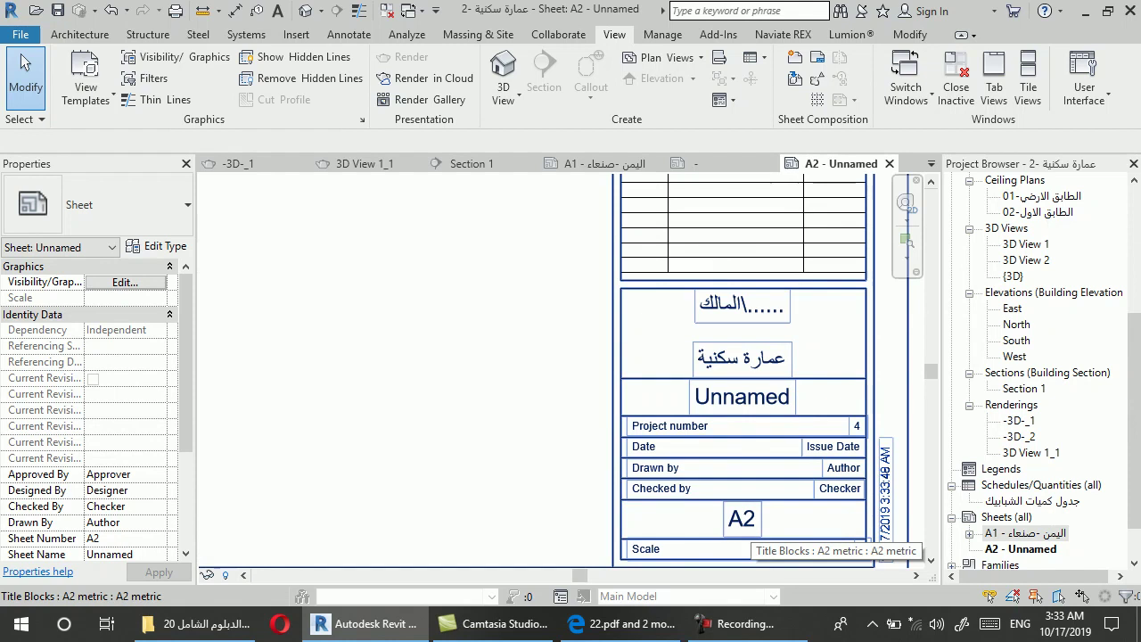
key(z)
key(f)
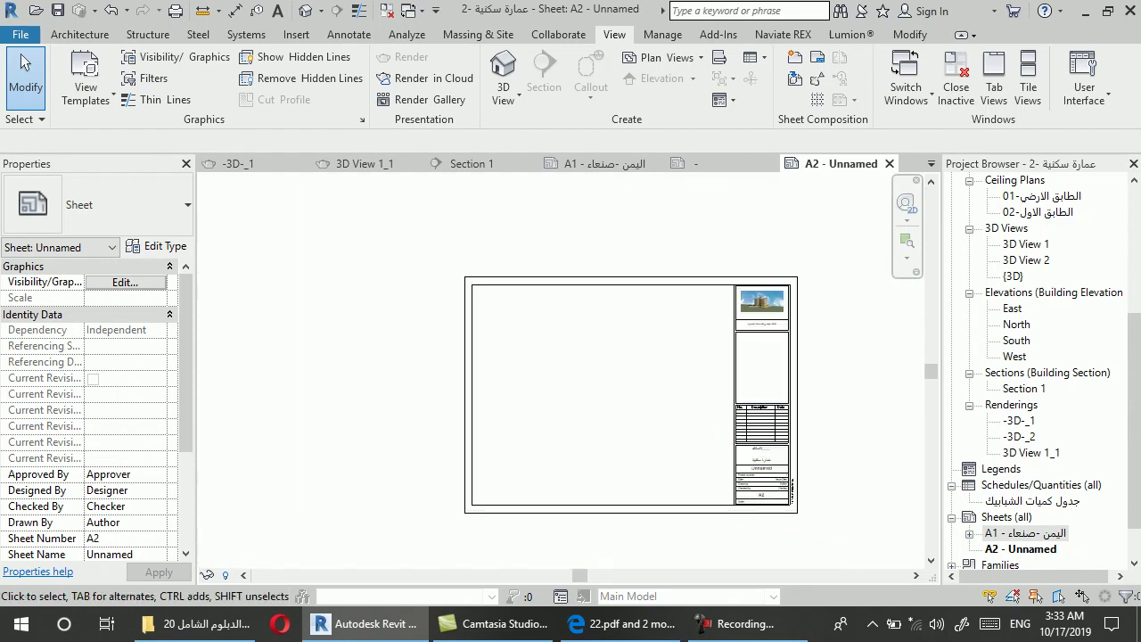
Open the 01 ground-floor plan view from the Project Browser
click(1026, 532)
scroll(1025, 533, up, 5)
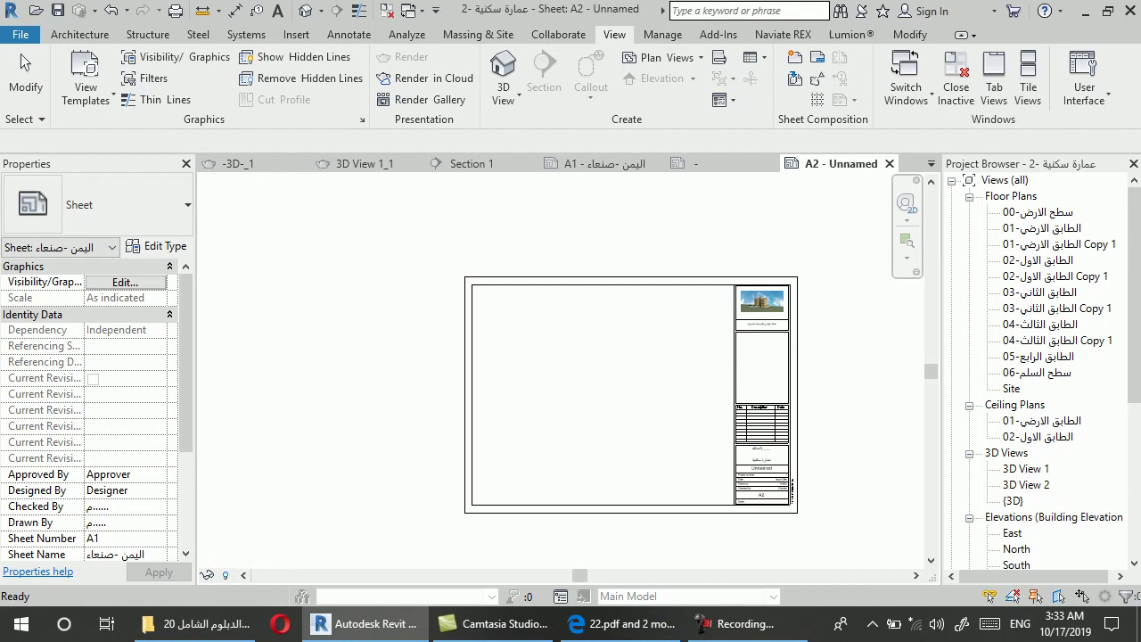
double_click(1041, 229)
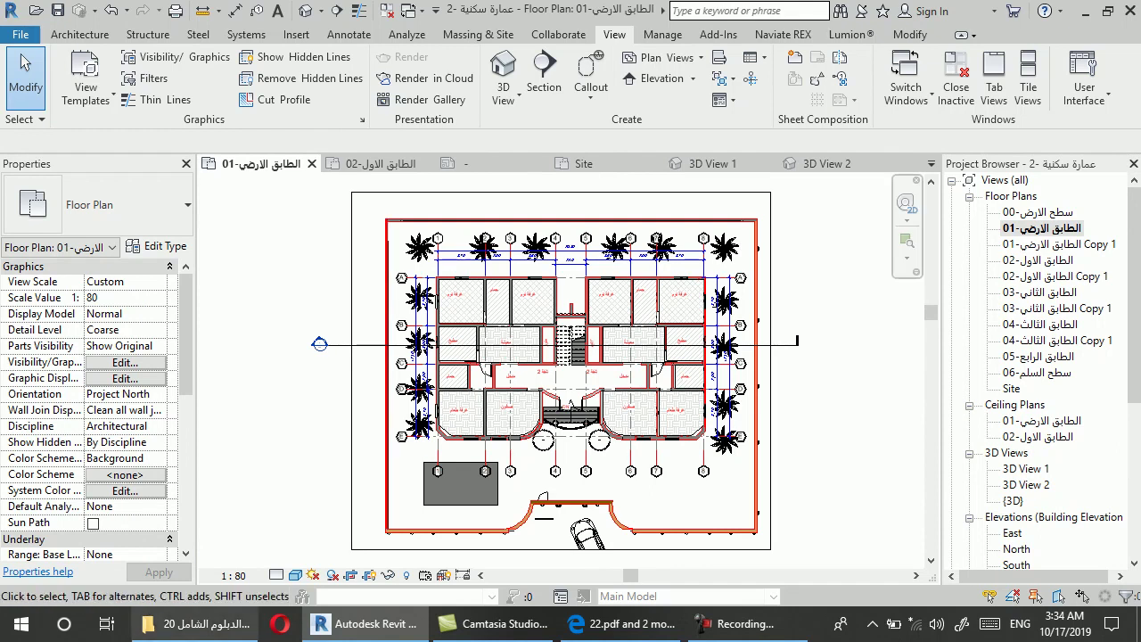
click(295, 575)
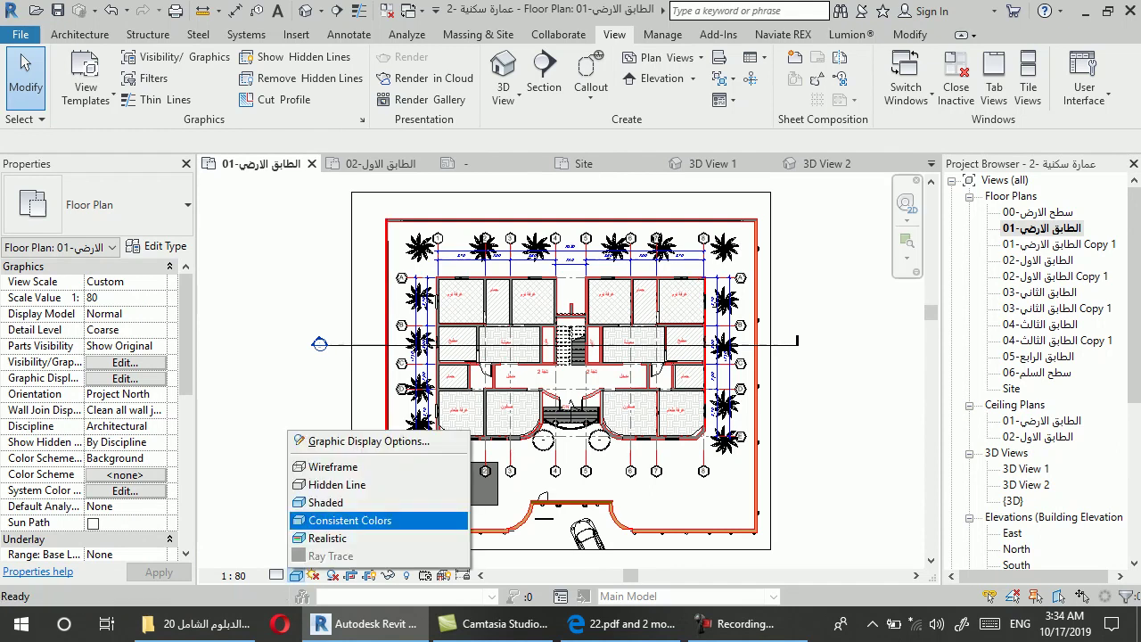
Cycle plan 01 through Hidden Line, Shaded, Consistent Colors and Realistic, ending on Hidden Line
click(337, 484)
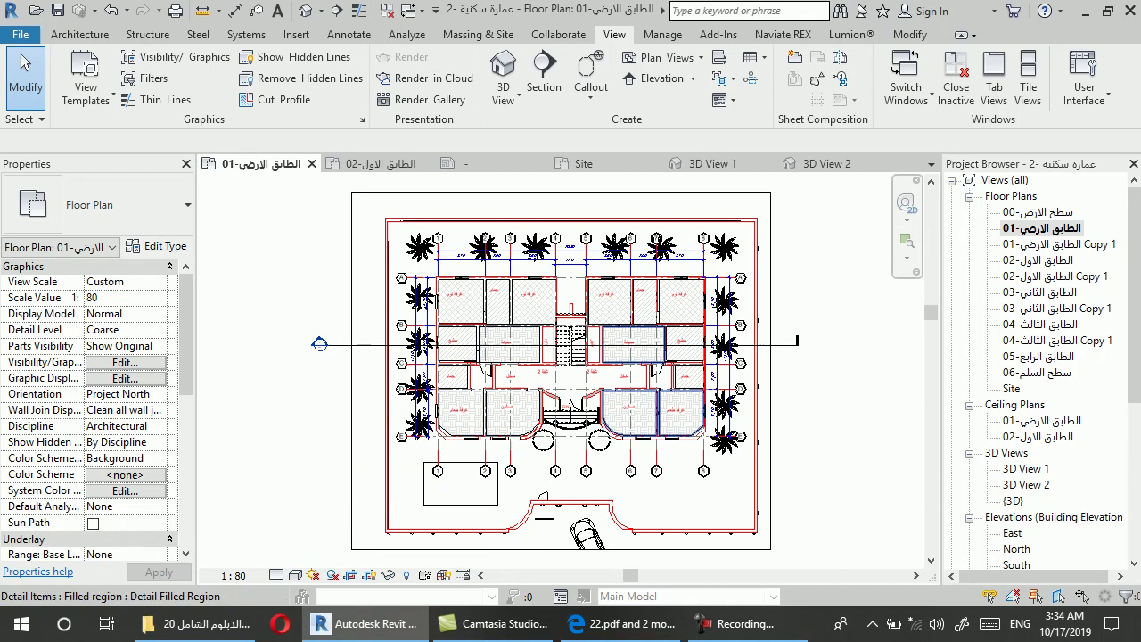
click(296, 575)
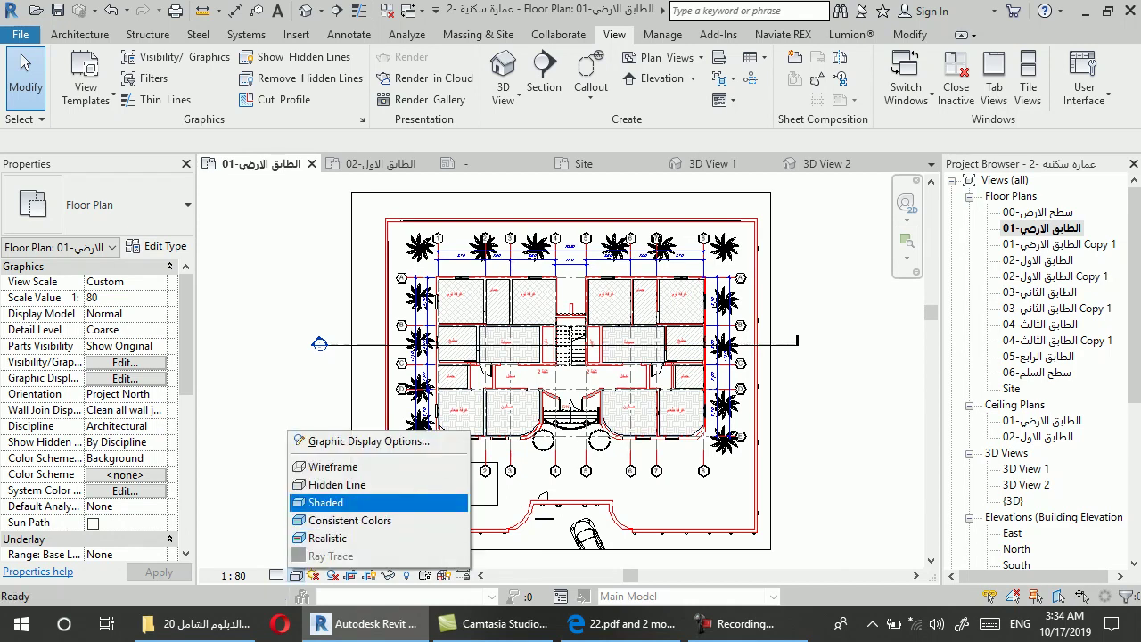
click(330, 502)
click(295, 575)
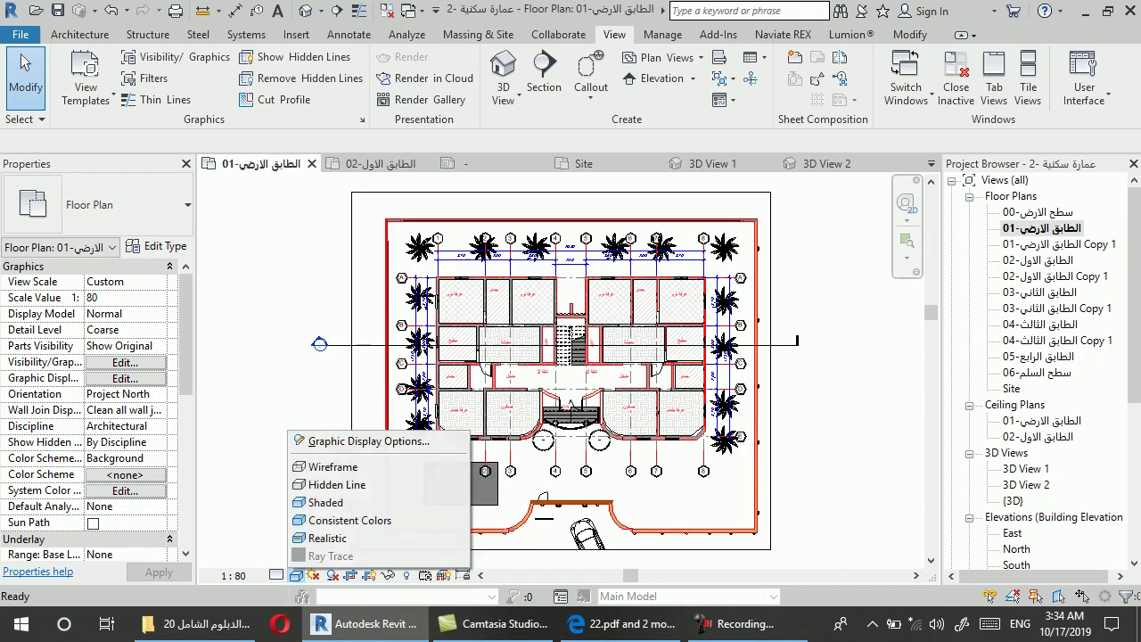
click(330, 520)
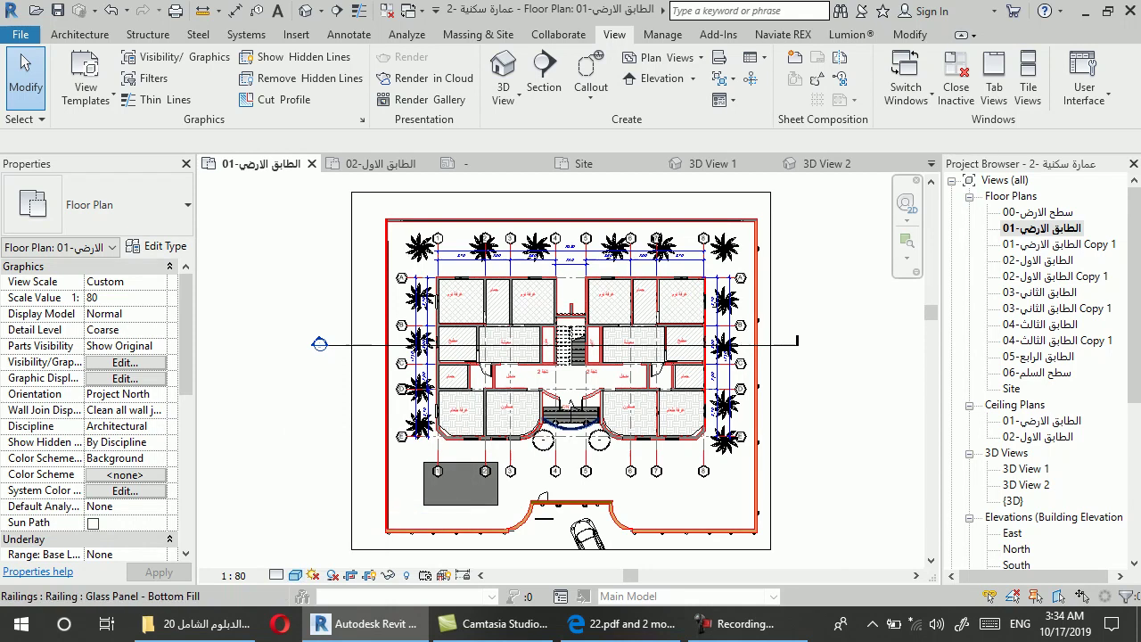
click(295, 575)
click(330, 537)
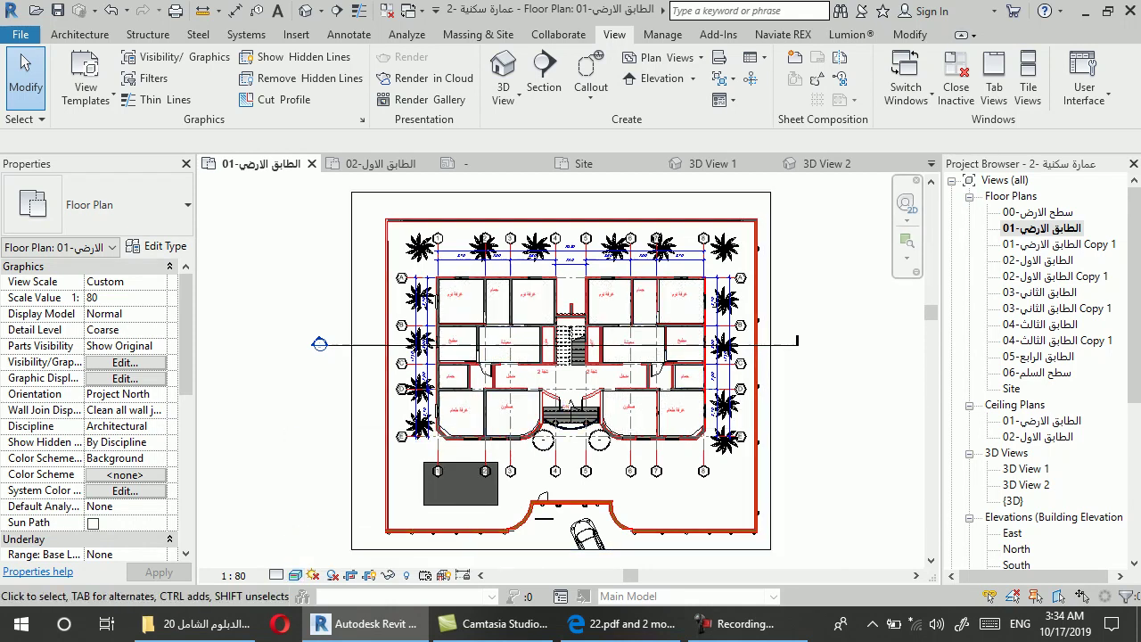
click(295, 575)
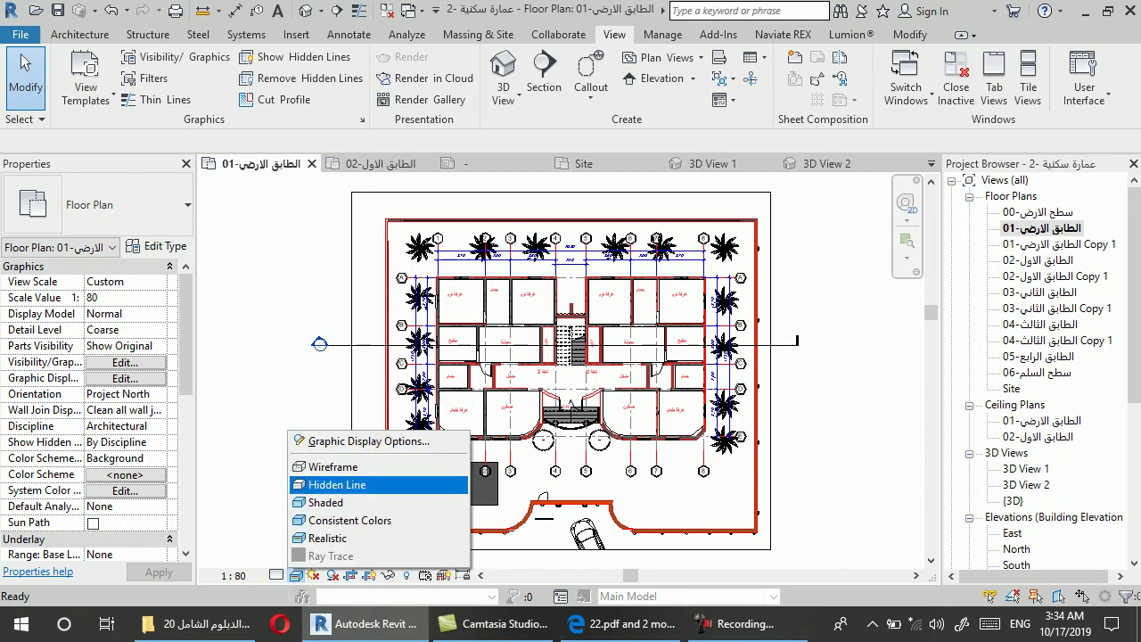
click(330, 482)
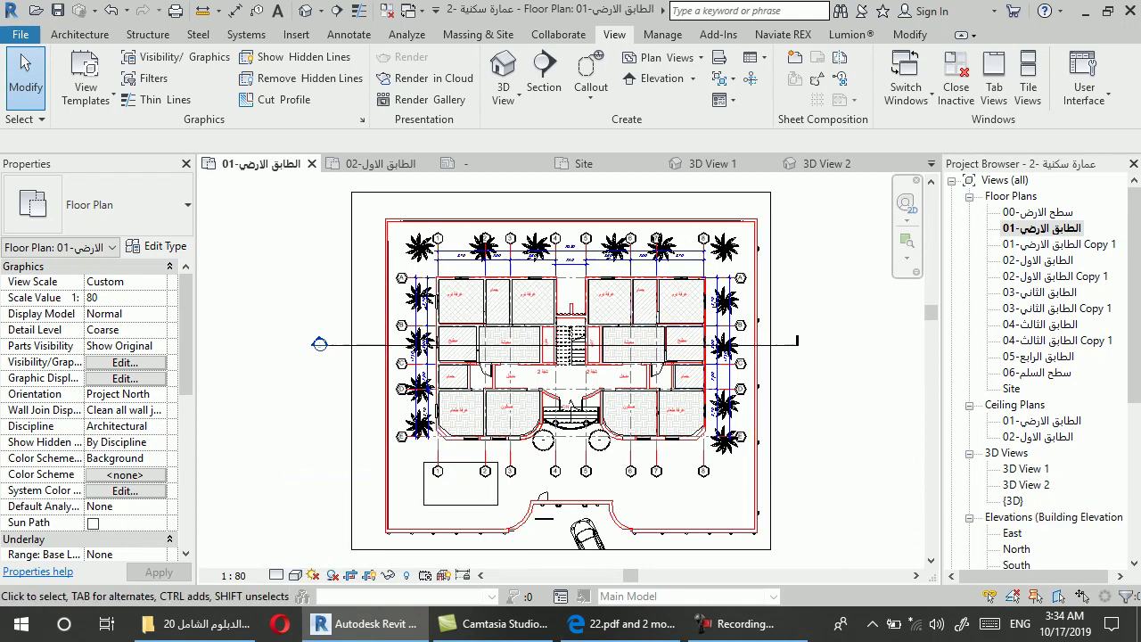
scroll(1034, 374, down, 4)
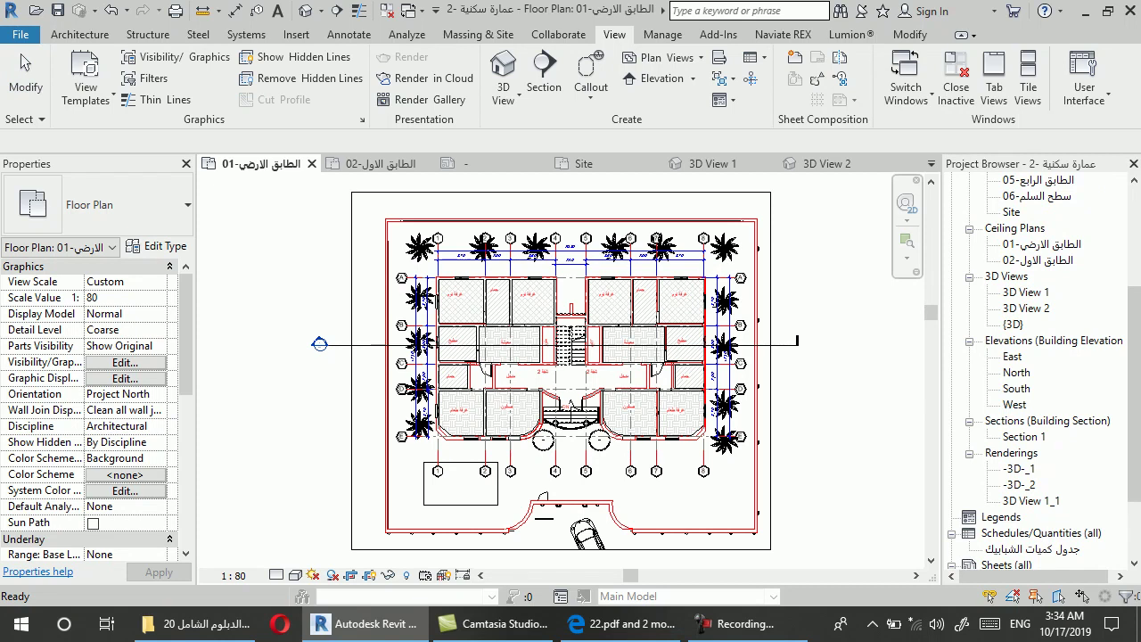
scroll(1034, 375, down, 2)
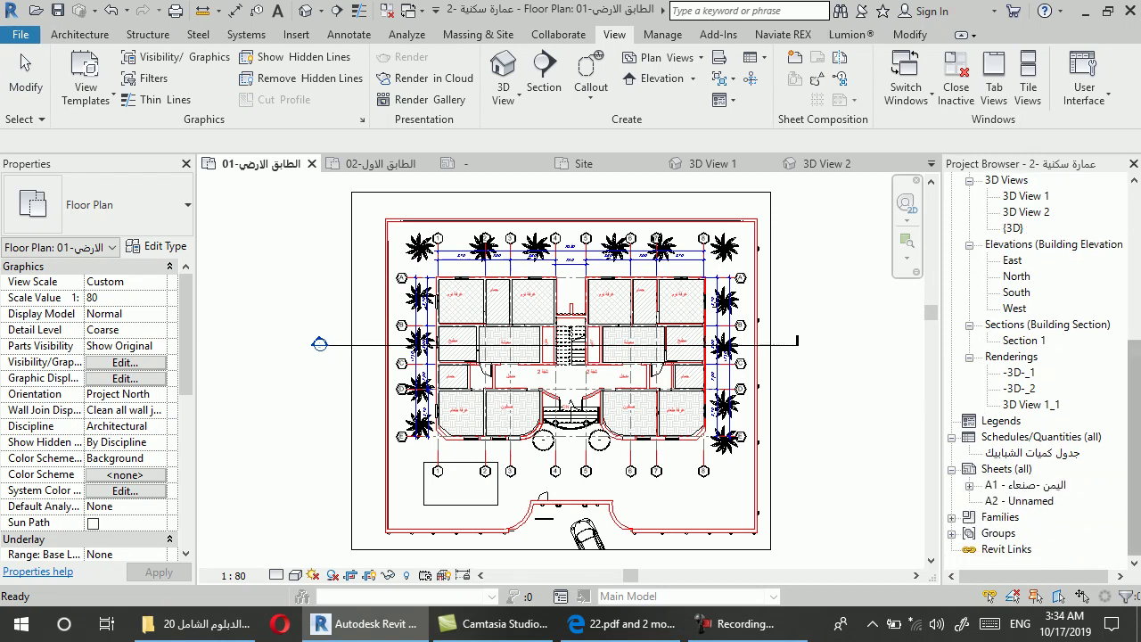
Open sheet A2 and place floor plan 01 on it as a viewport inside the title block
double_click(1021, 500)
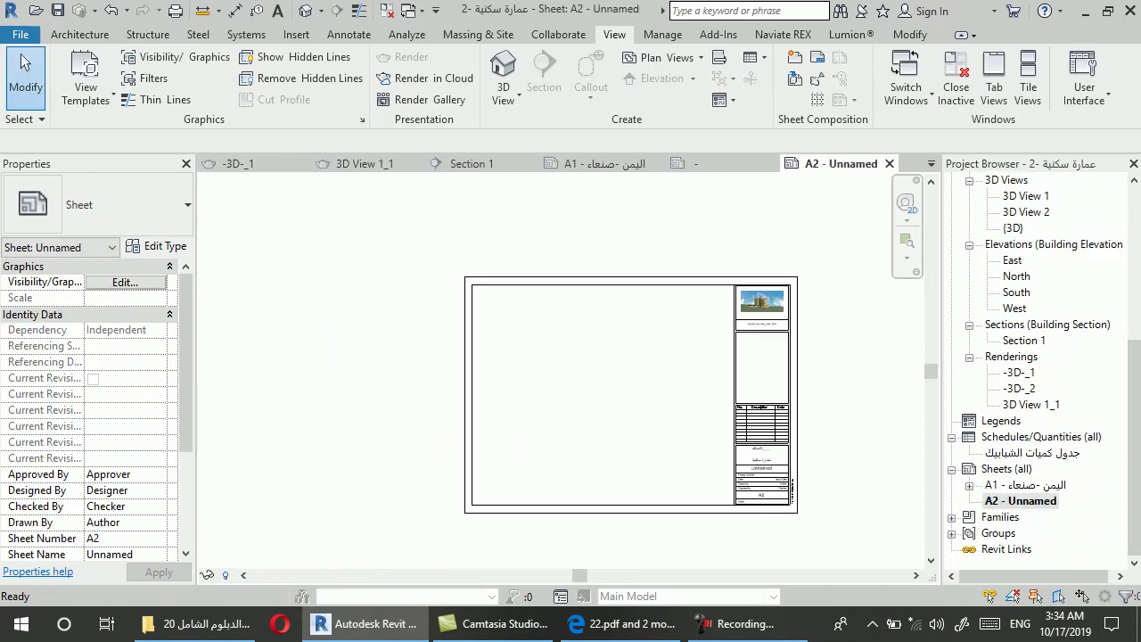
scroll(1035, 374, up, 3)
scroll(1035, 375, up, 3)
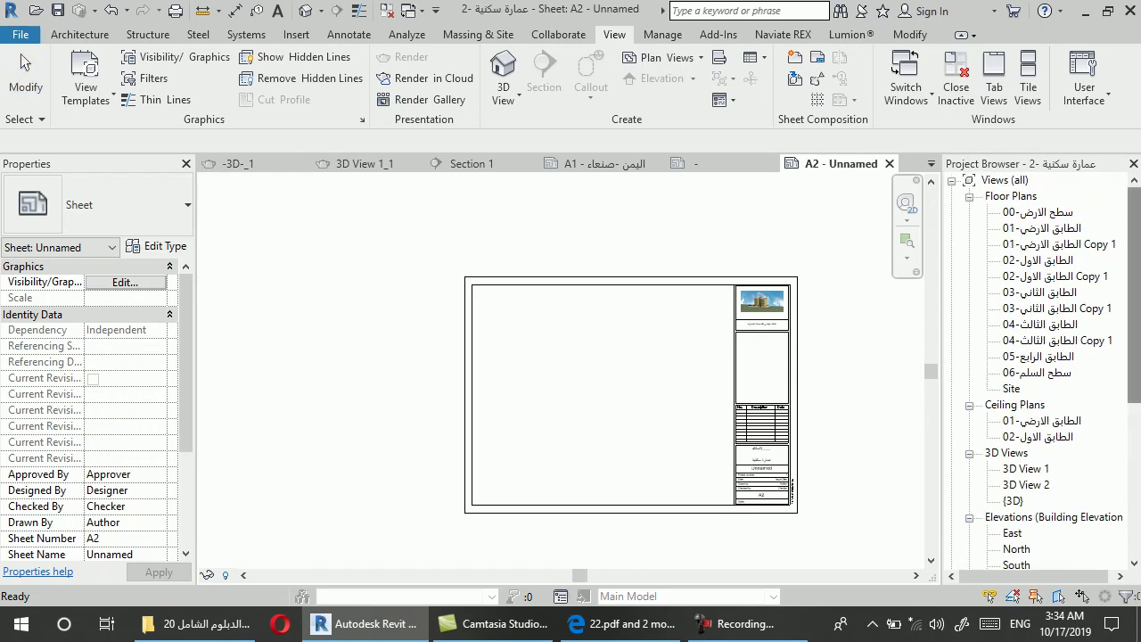
drag(1042, 228, 692, 382)
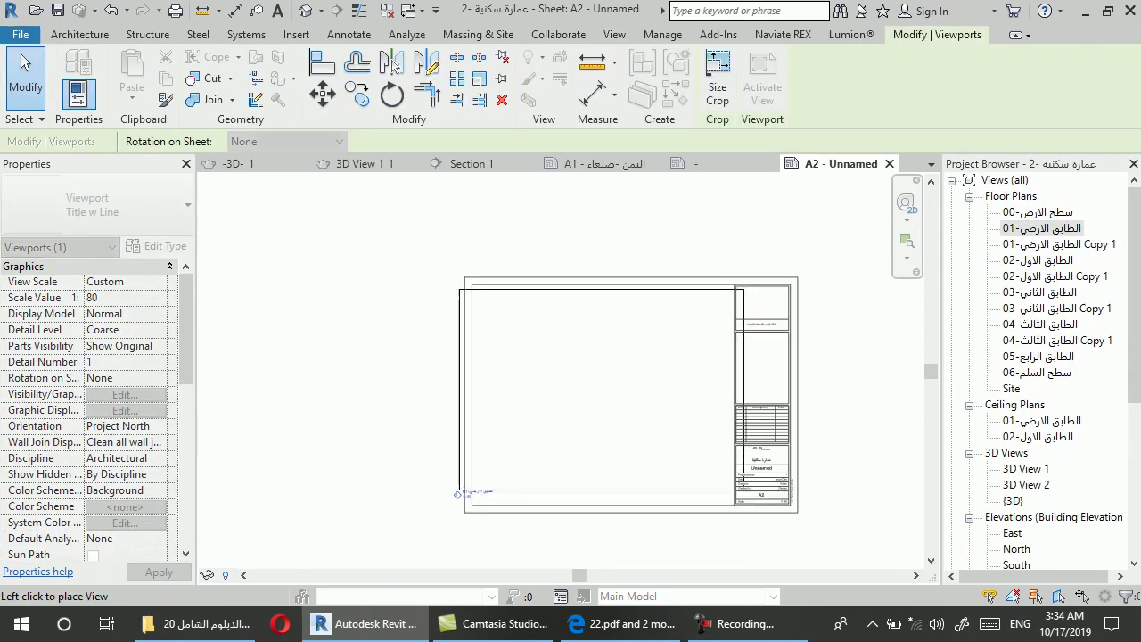
click(602, 390)
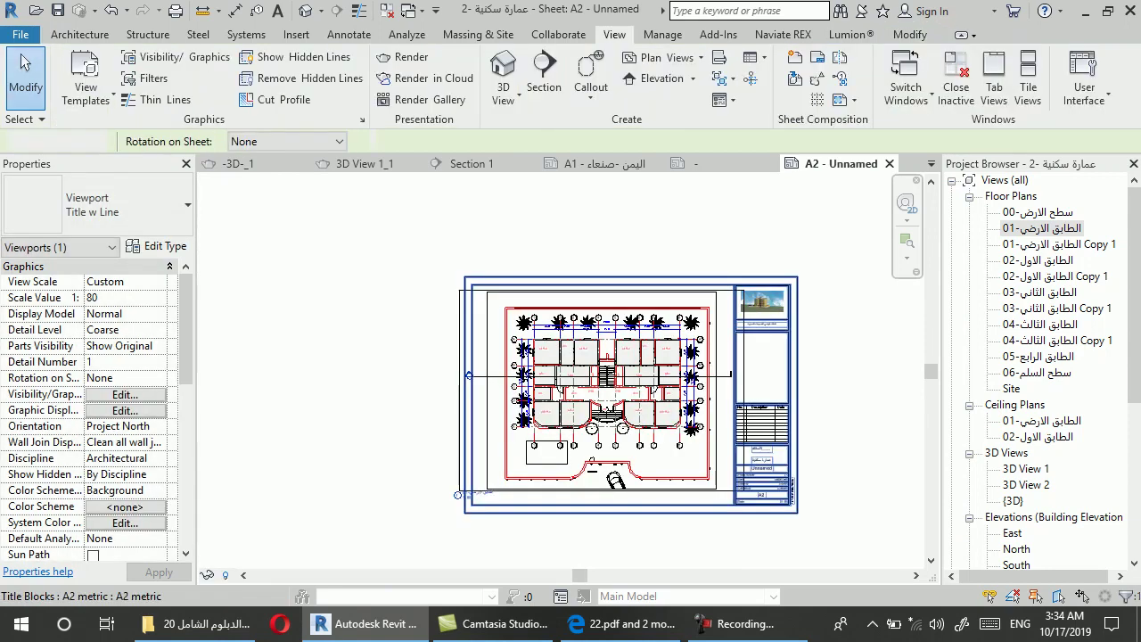
key(Escape)
Activate the ground-floor plan viewport on sheet A2 for editing
scroll(736, 531, up, 1)
scroll(681, 322, up, 1)
scroll(302, 380, down, 2)
right_click(462, 383)
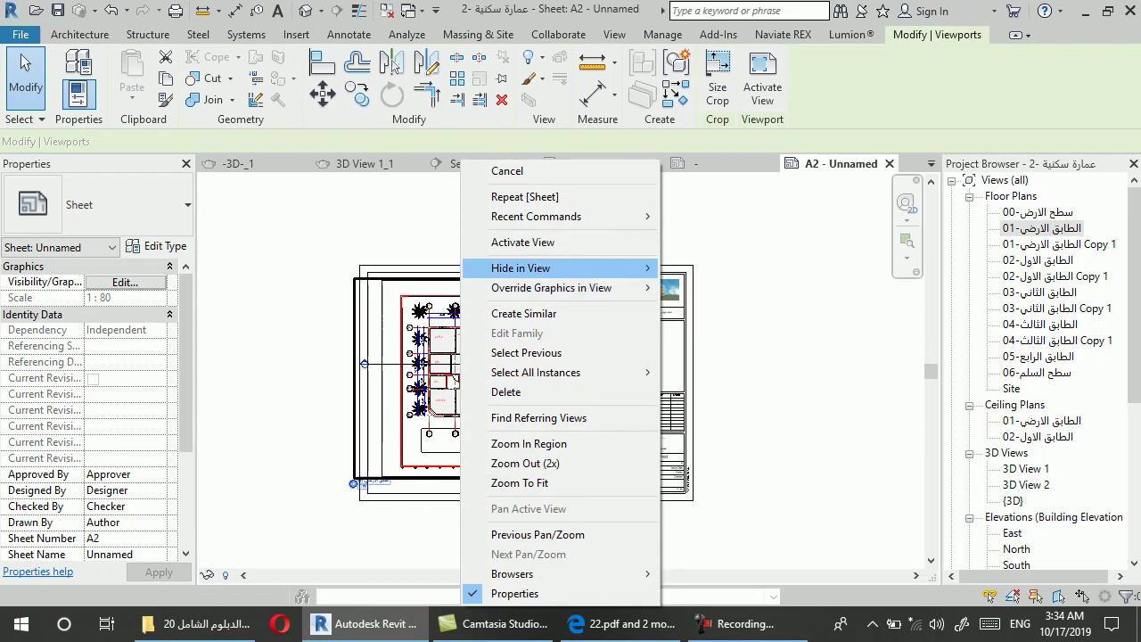
click(522, 242)
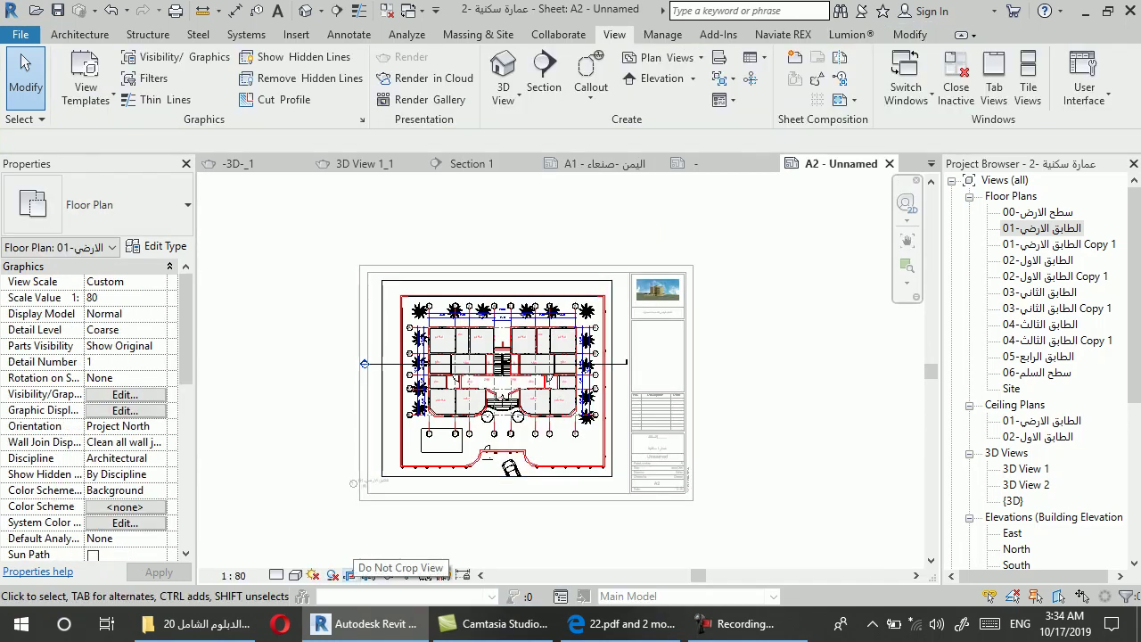
scroll(367, 506, up, 2)
scroll(366, 506, up, 3)
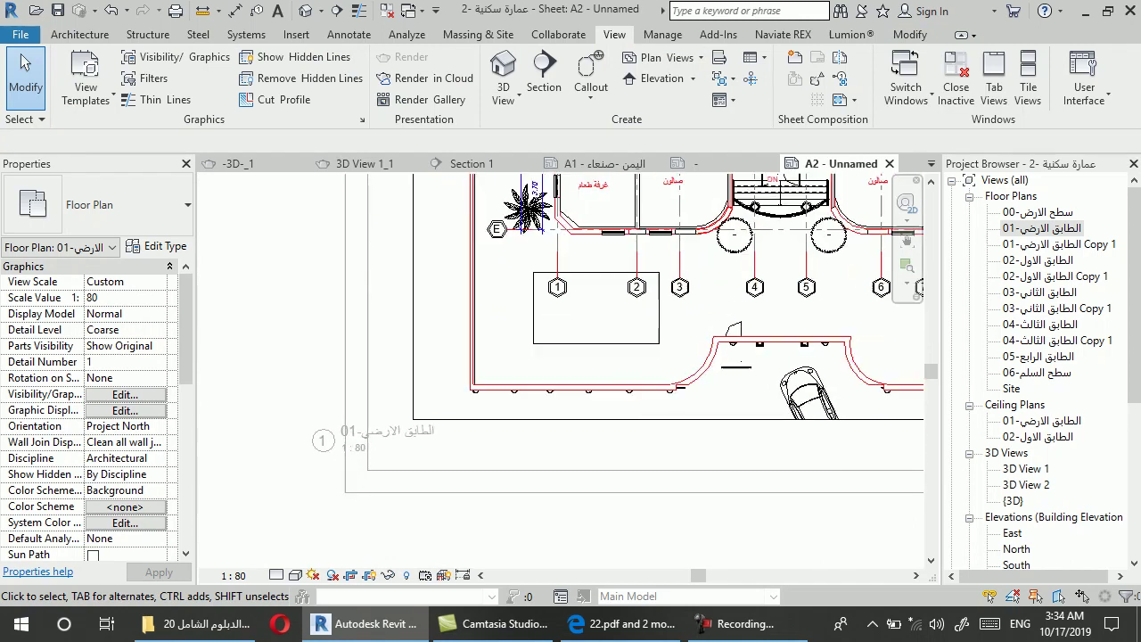
scroll(348, 516, down, 2)
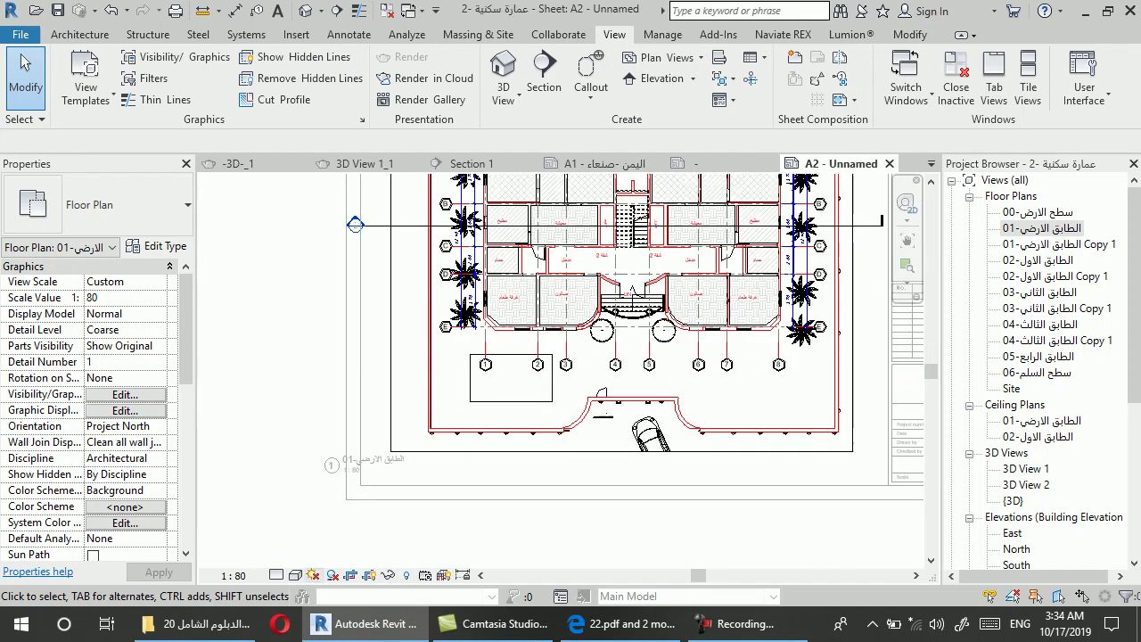
scroll(364, 473, down, 1)
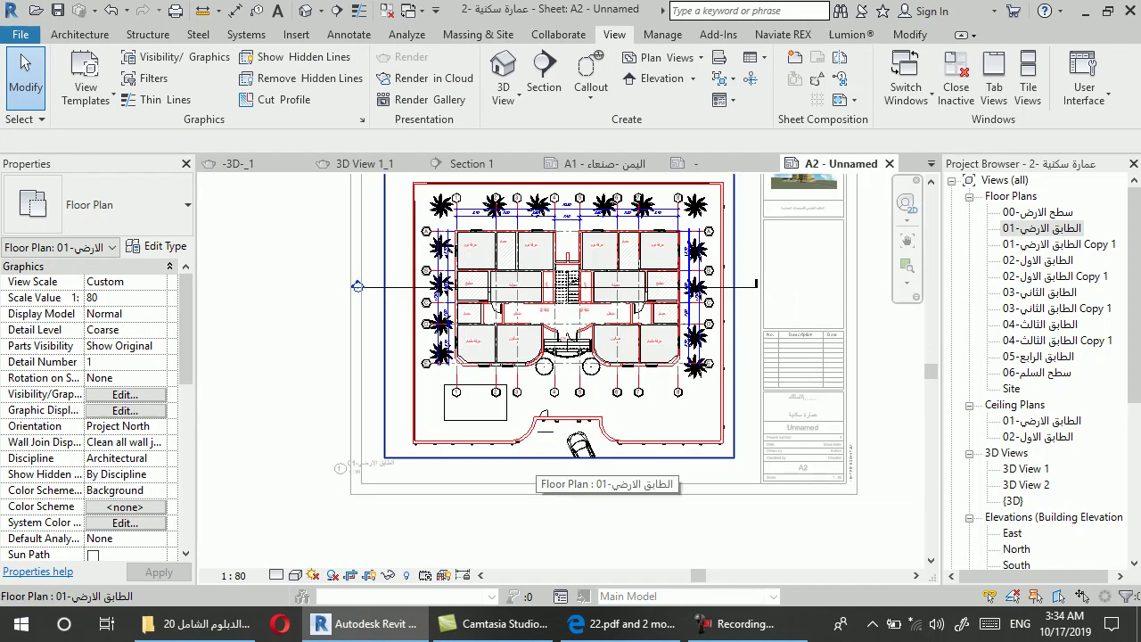
scroll(516, 482, down, 1)
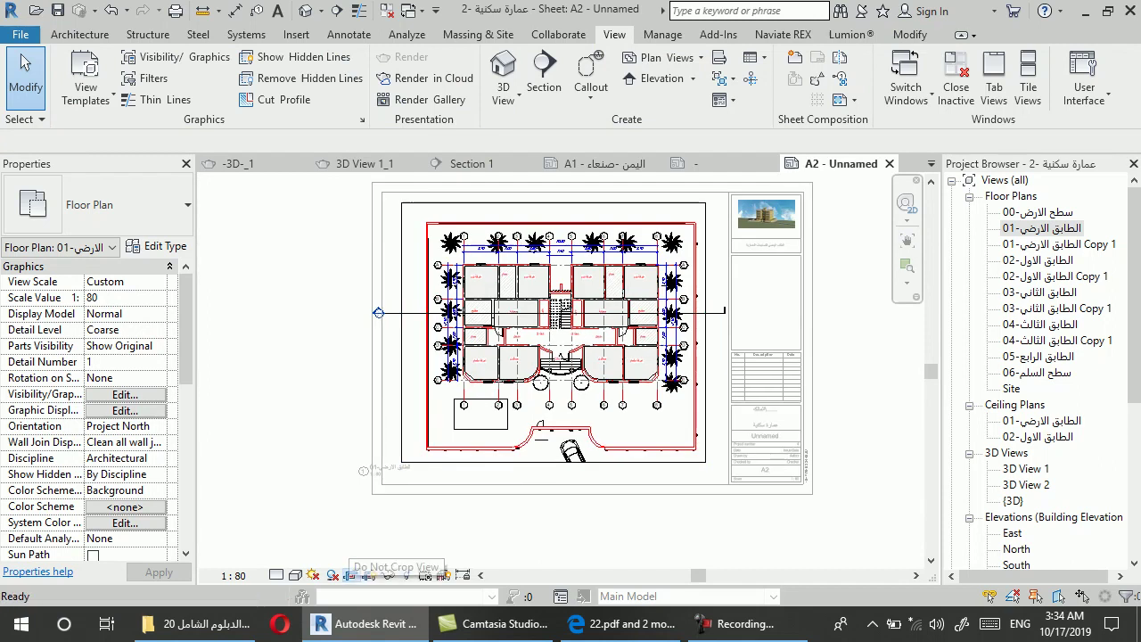
Move the plan's crop region left, top and bottom edges outward, then deactivate the view
click(567, 466)
click(566, 465)
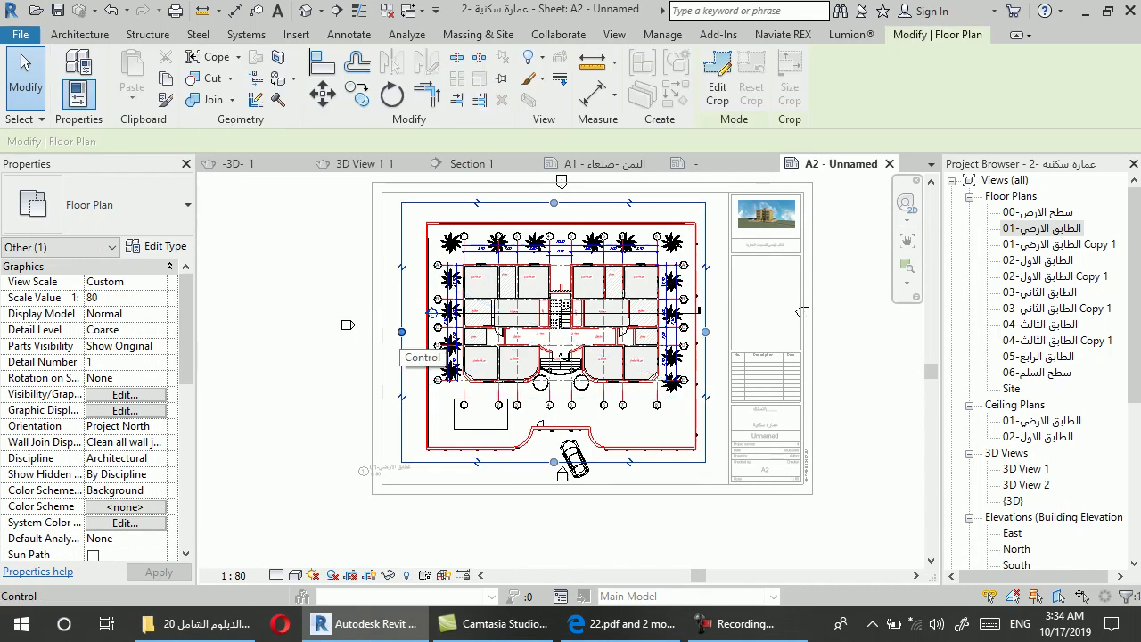
drag(401, 332, 301, 332)
scroll(561, 422, down, 1)
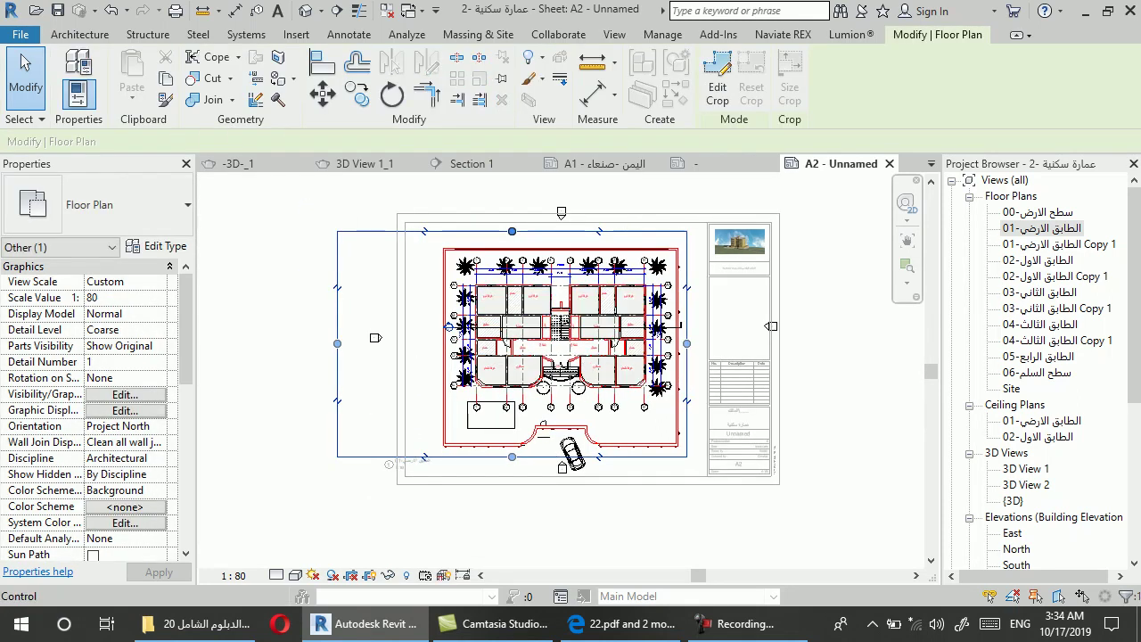
drag(511, 231, 512, 195)
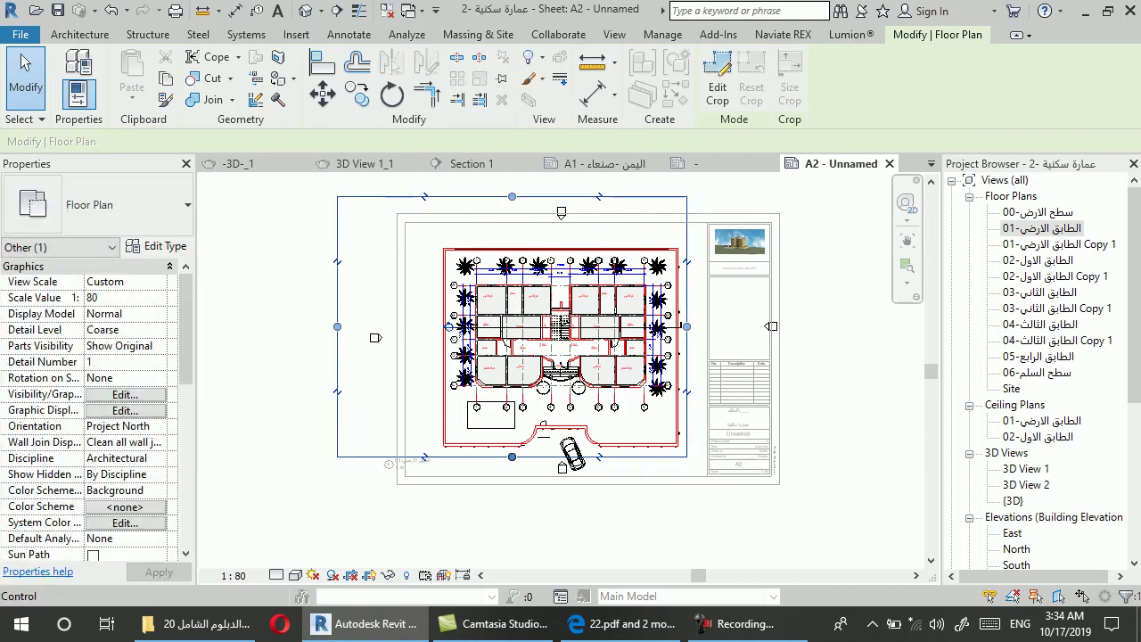
drag(512, 457, 512, 501)
click(482, 325)
right_click(489, 339)
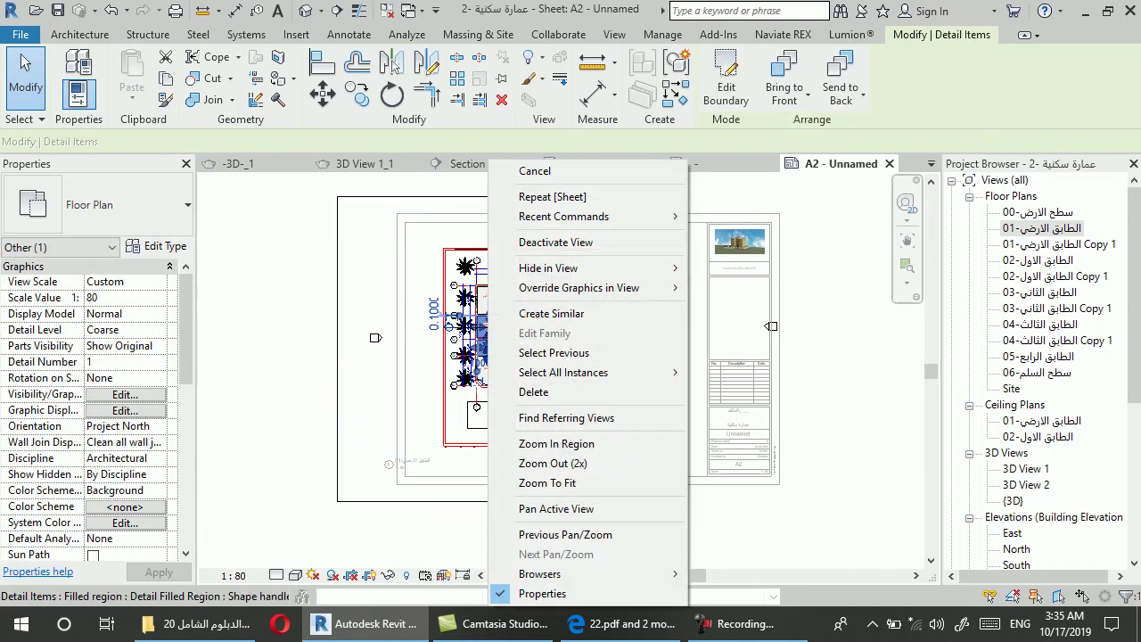
click(556, 242)
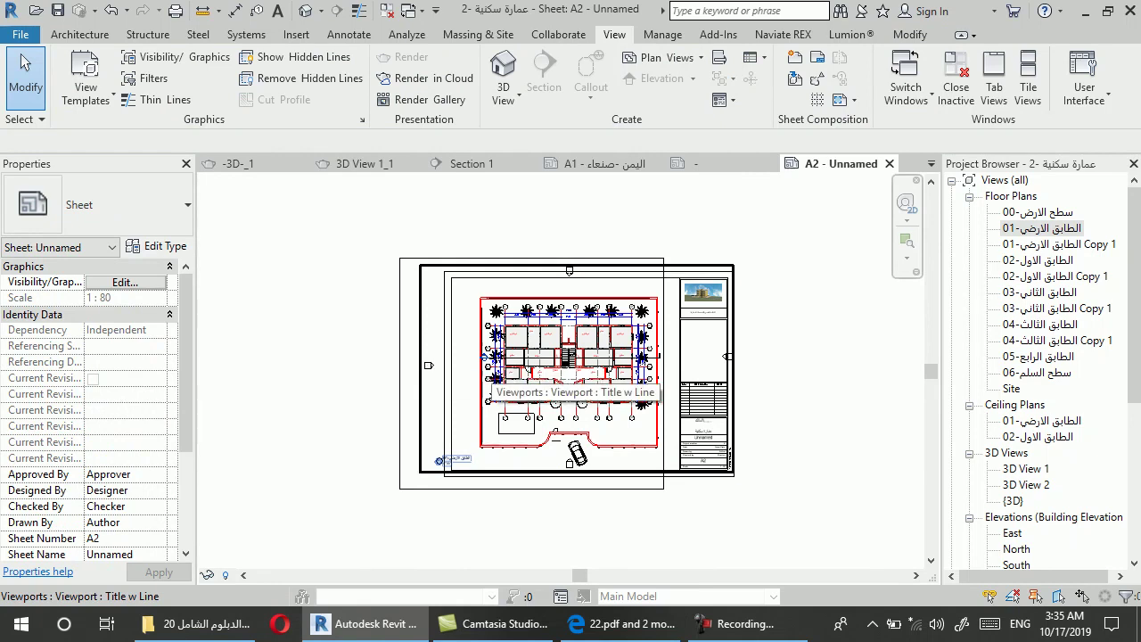
Reactivate the viewport, pull the crop's left, top and bottom edges in to the building, and deactivate
right_click(496, 357)
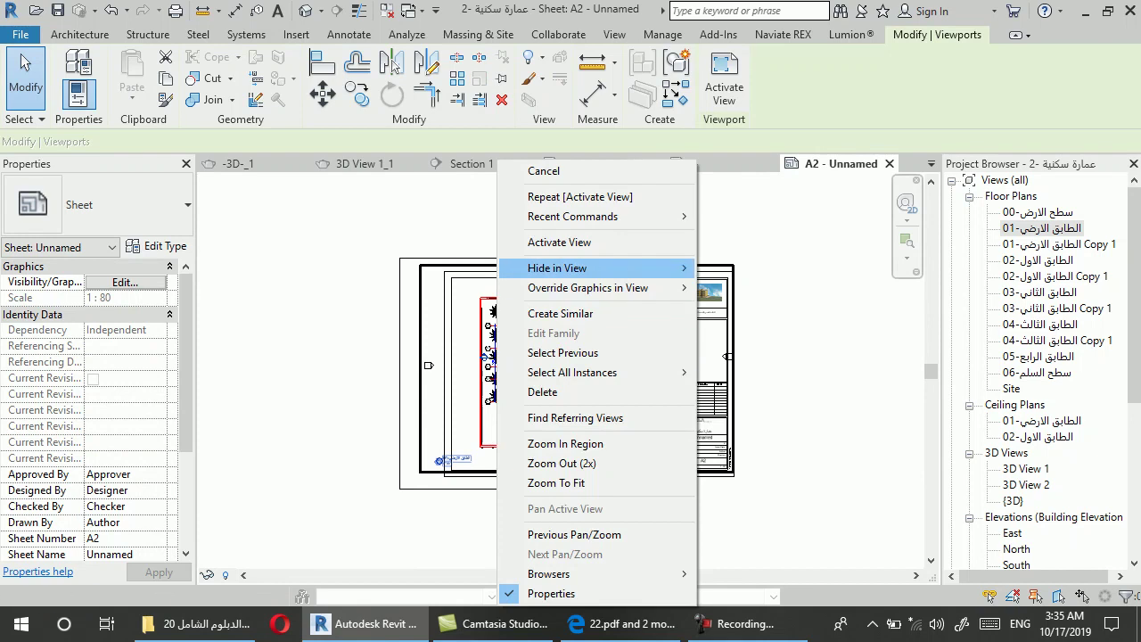
click(536, 242)
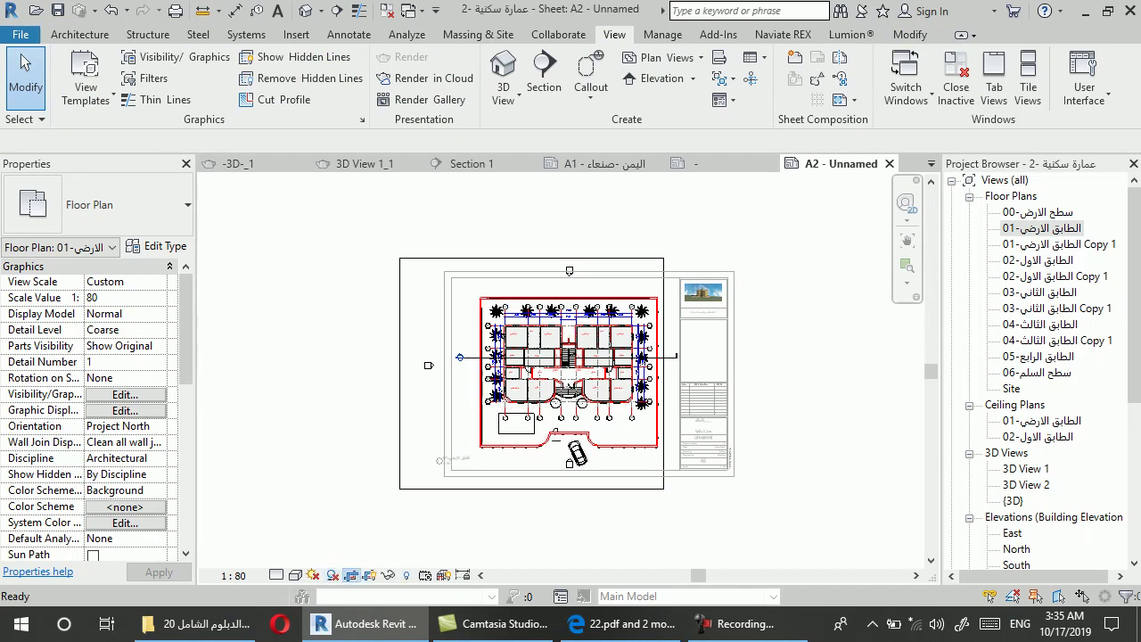
click(500, 488)
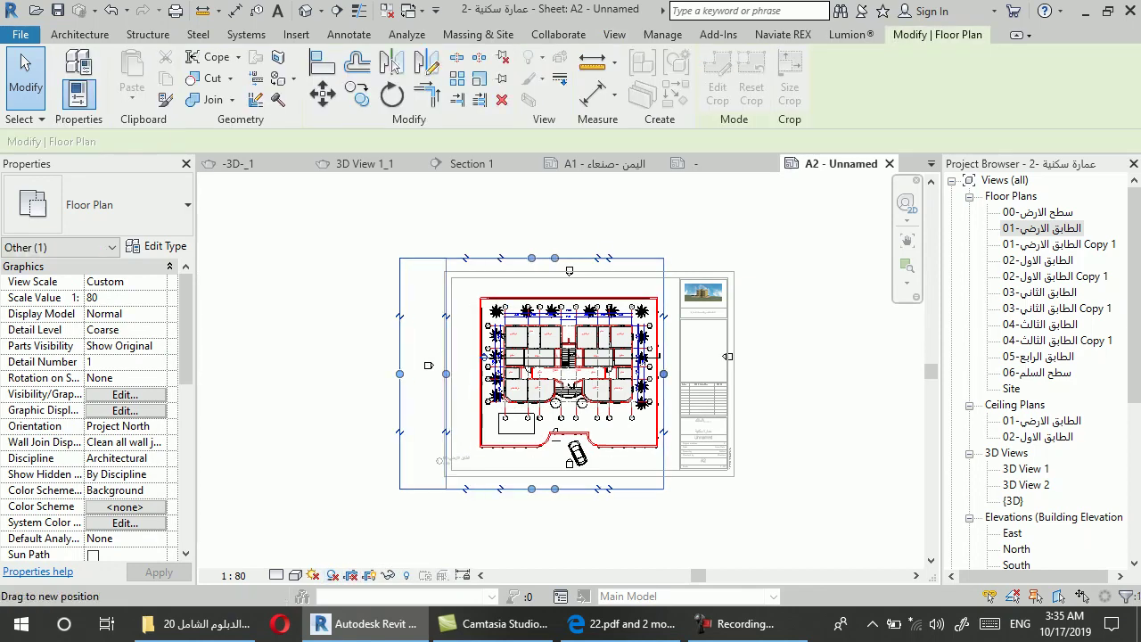
drag(399, 373, 465, 374)
drag(564, 258, 565, 287)
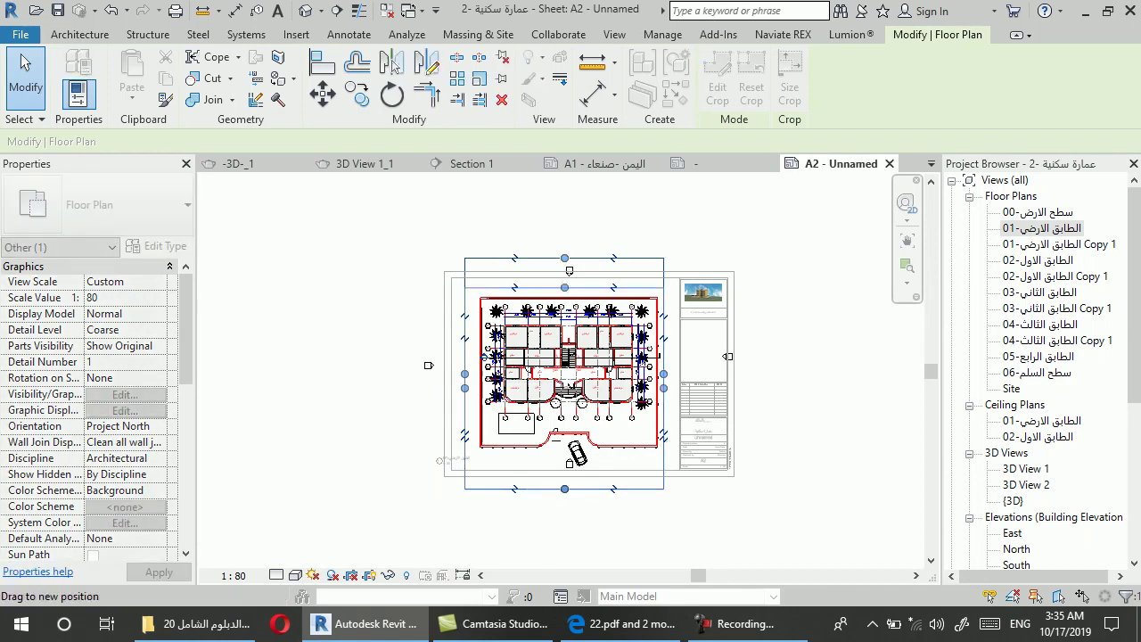
drag(564, 488, 568, 465)
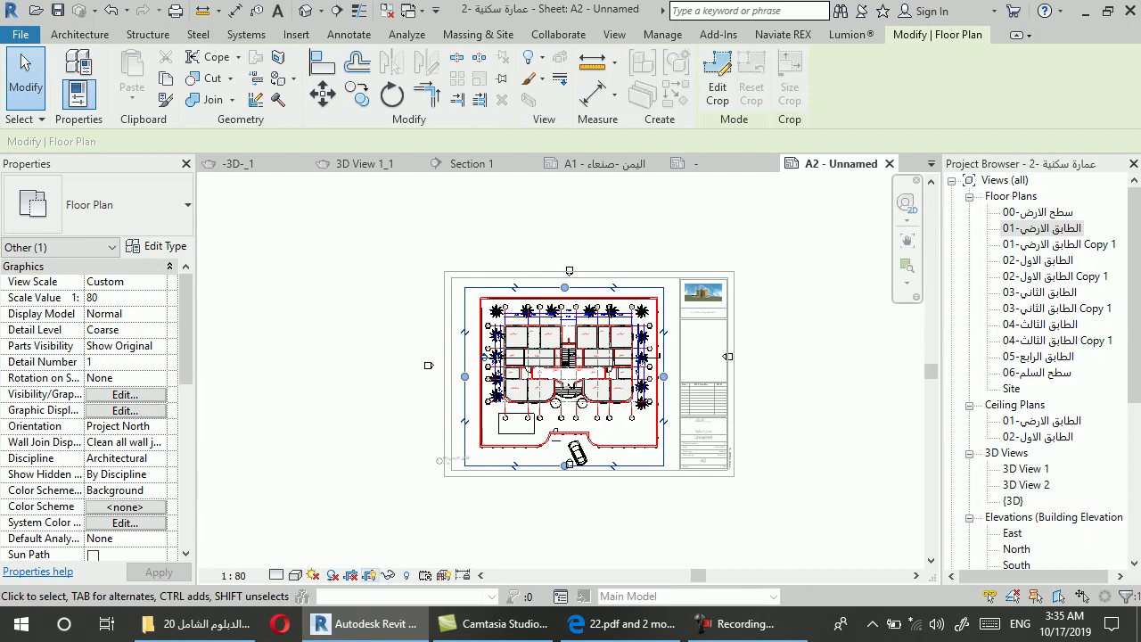
double_click(571, 383)
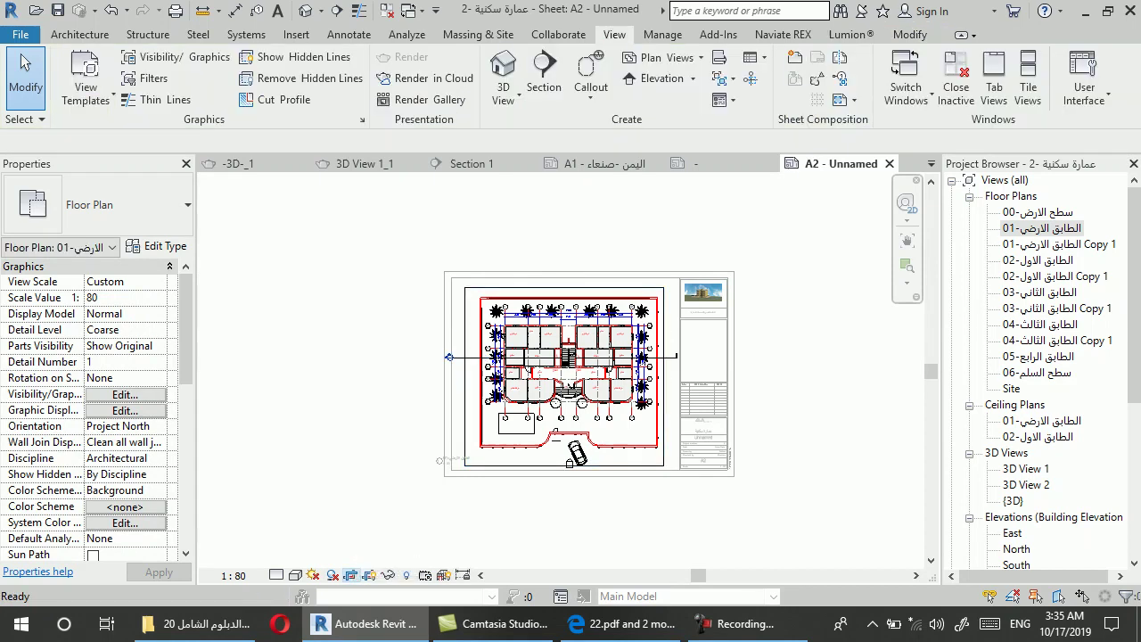
right_click(571, 357)
click(607, 157)
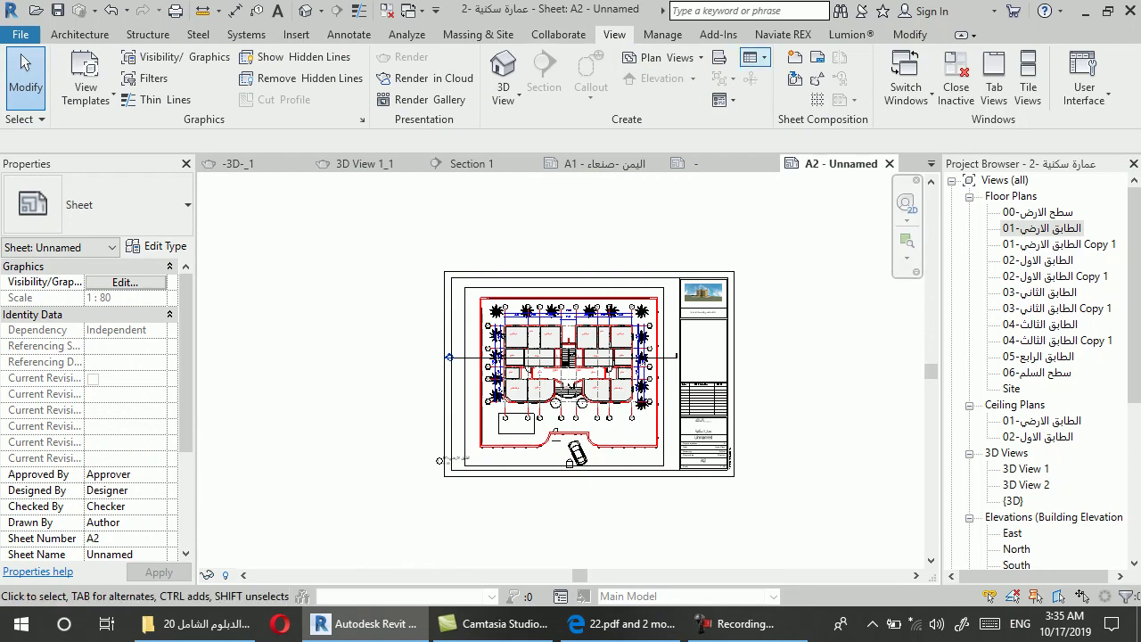
Create a new sheet A3 with the title block, and check the 02 plan's visual style unchanged
click(794, 57)
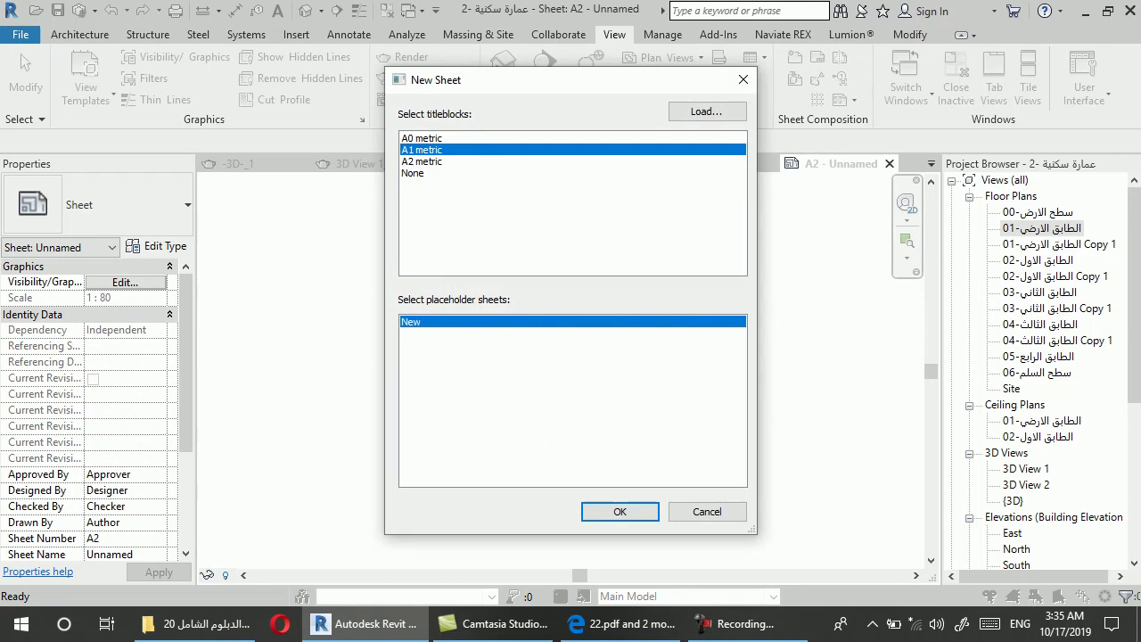
click(422, 161)
click(620, 511)
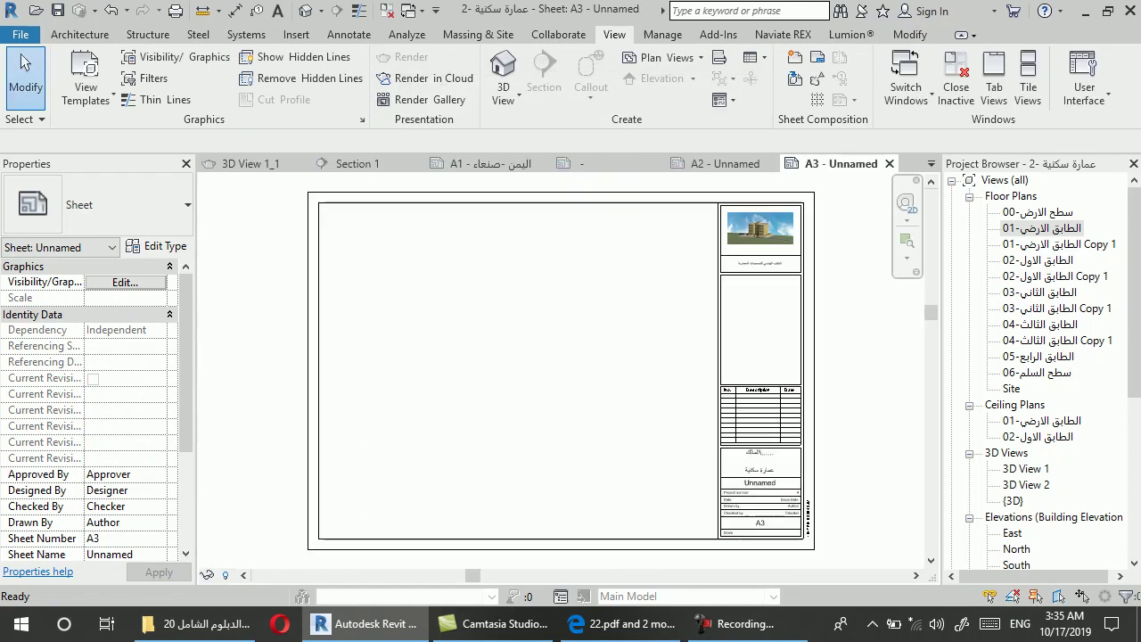
key(ctrl+Tab)
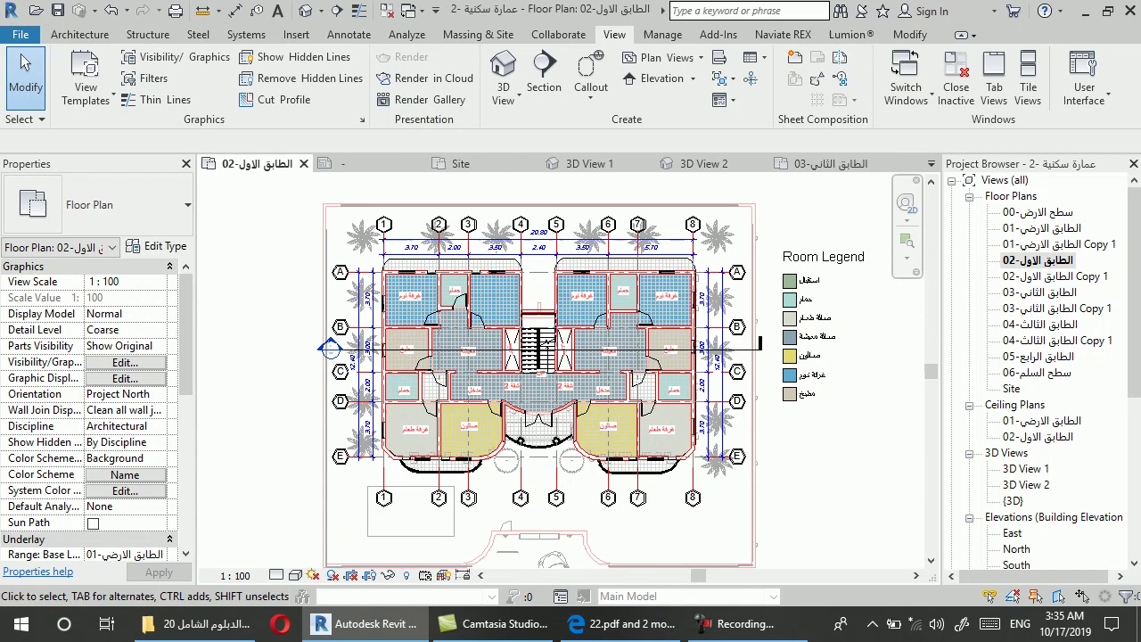
click(295, 575)
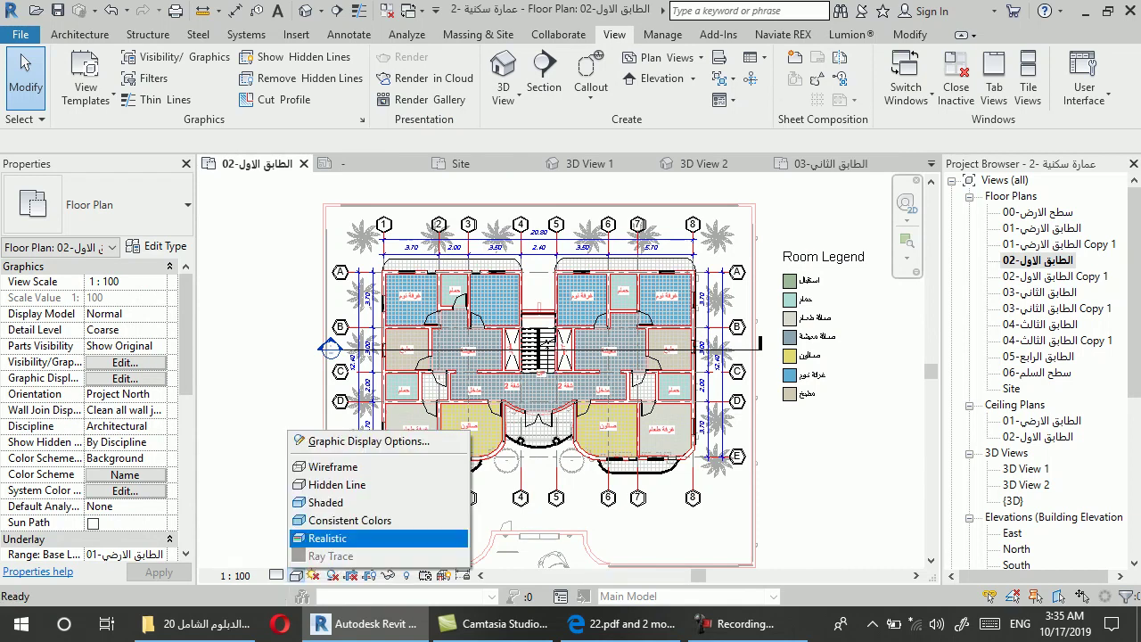
click(357, 485)
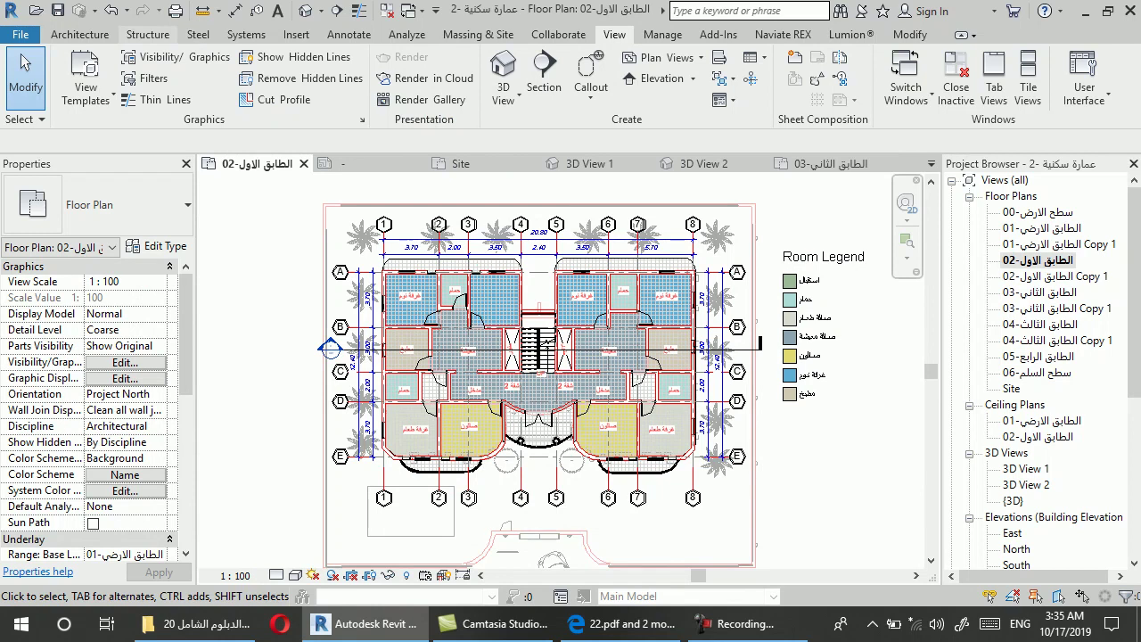
Open the empty sheet A3 - Unnamed from the Project Browser
click(147, 34)
click(79, 34)
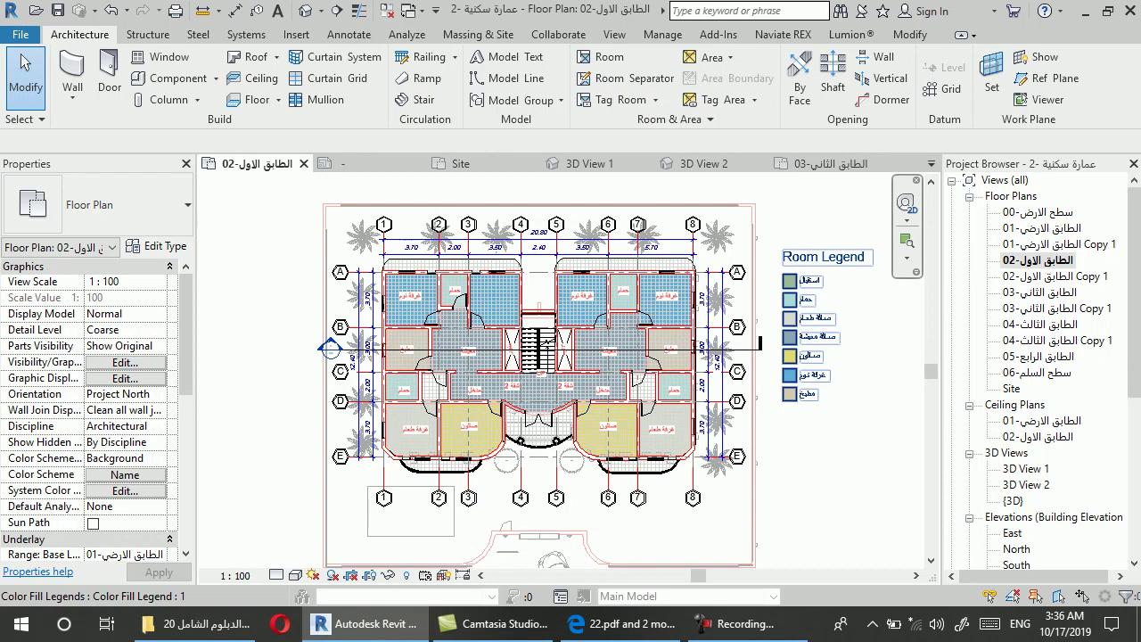
scroll(640, 216, up, 1)
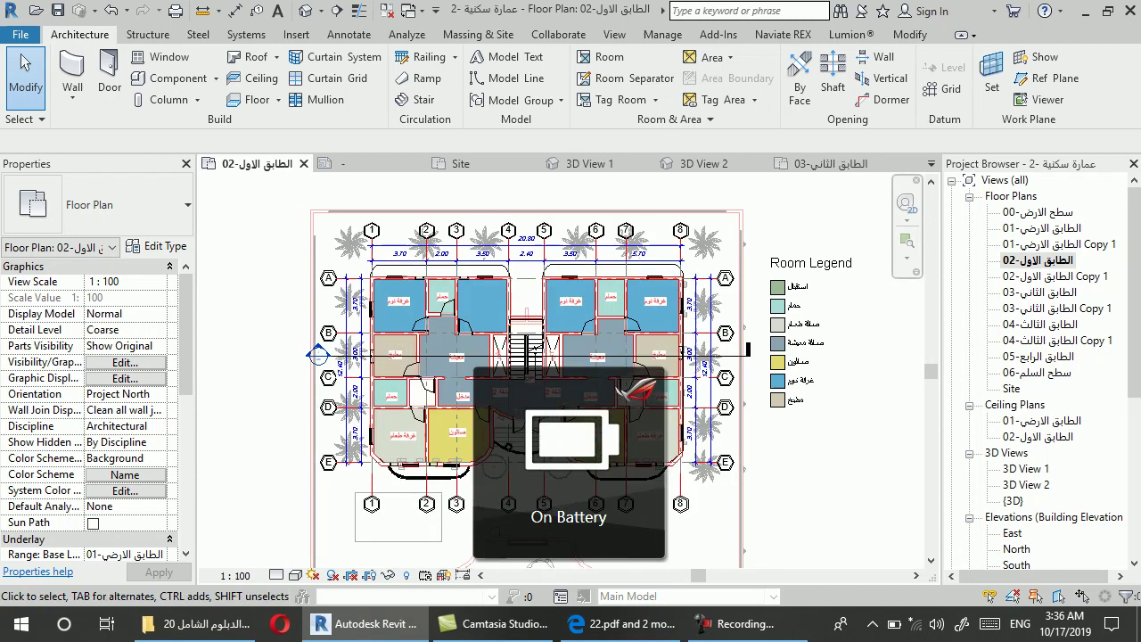
scroll(753, 339, down, 2)
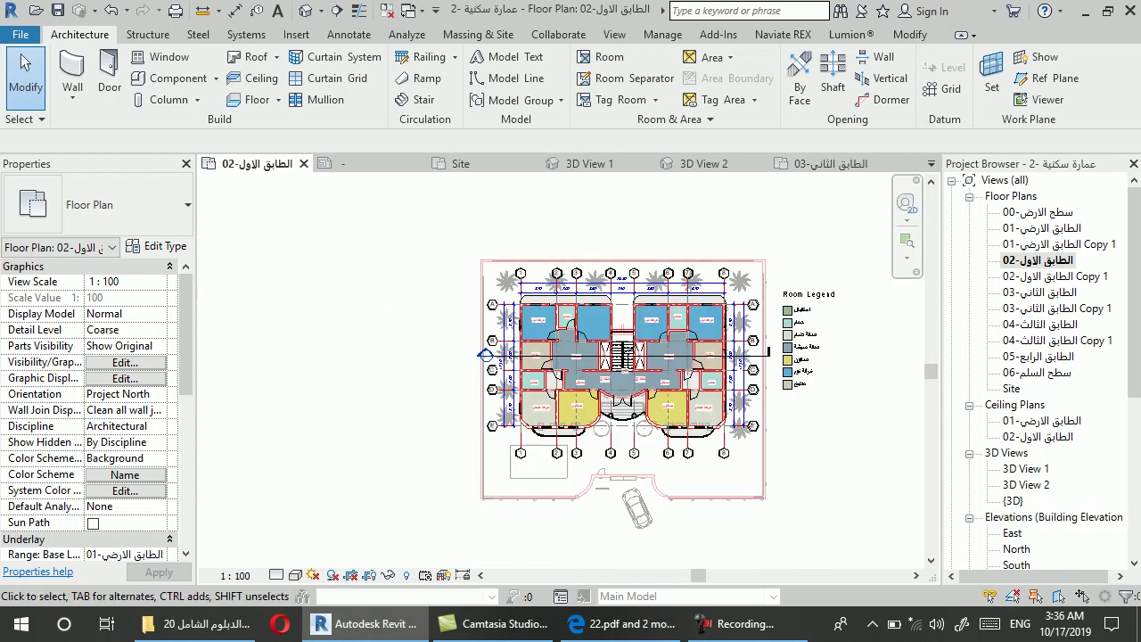
scroll(1034, 375, down, 4)
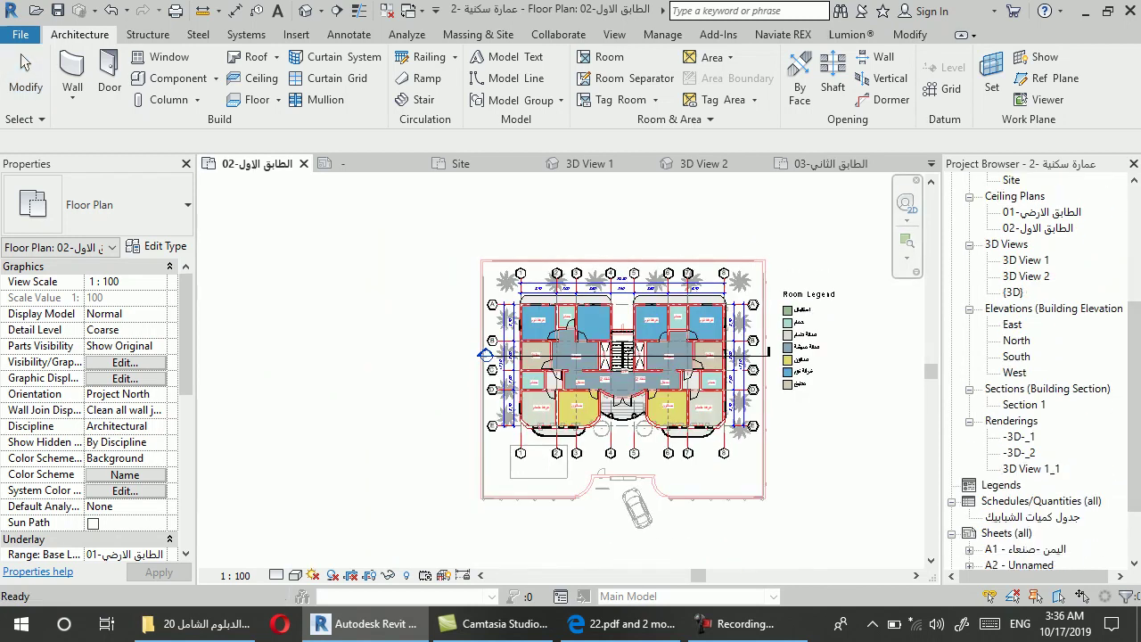
scroll(1035, 375, down, 3)
double_click(1020, 501)
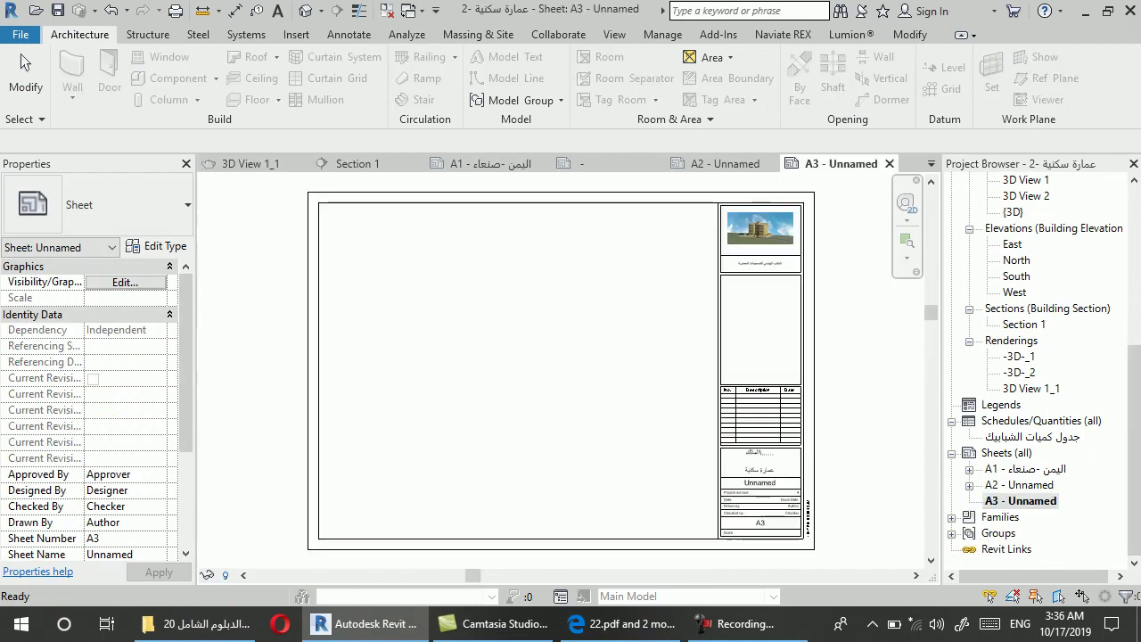
scroll(1034, 375, up, 4)
Place the 02 first-floor plan with its room legend on sheet A3 at 1:100 and activate it
scroll(1034, 374, up, 4)
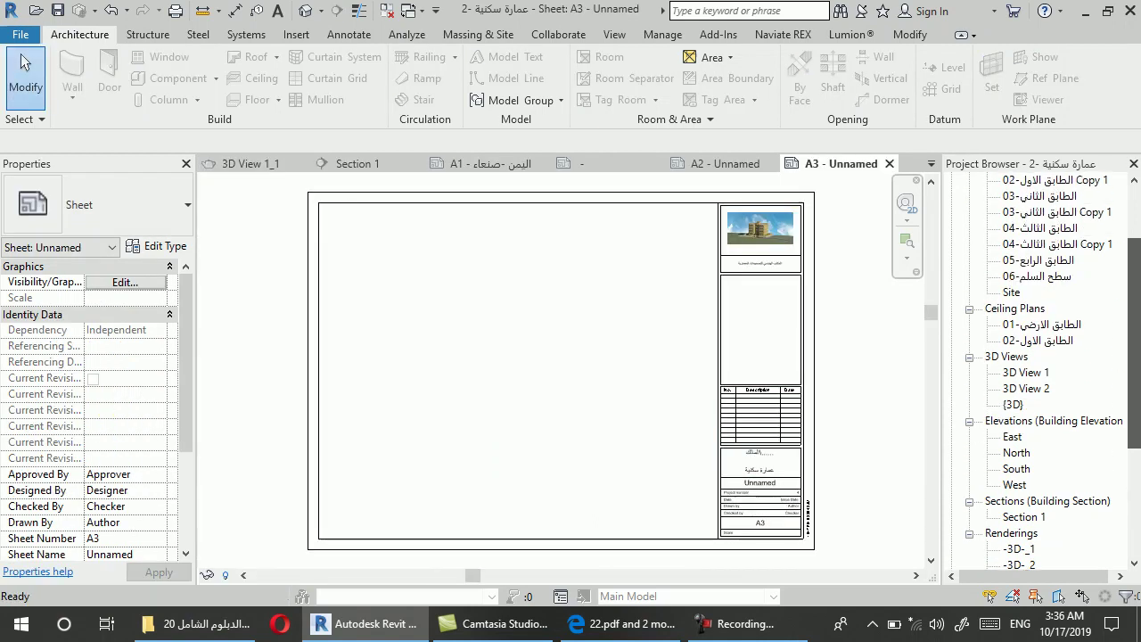
scroll(1034, 375, up, 3)
mouse_move(1038, 260)
mouse_down()
mouse_move(970, 283)
mouse_move(517, 364)
mouse_up()
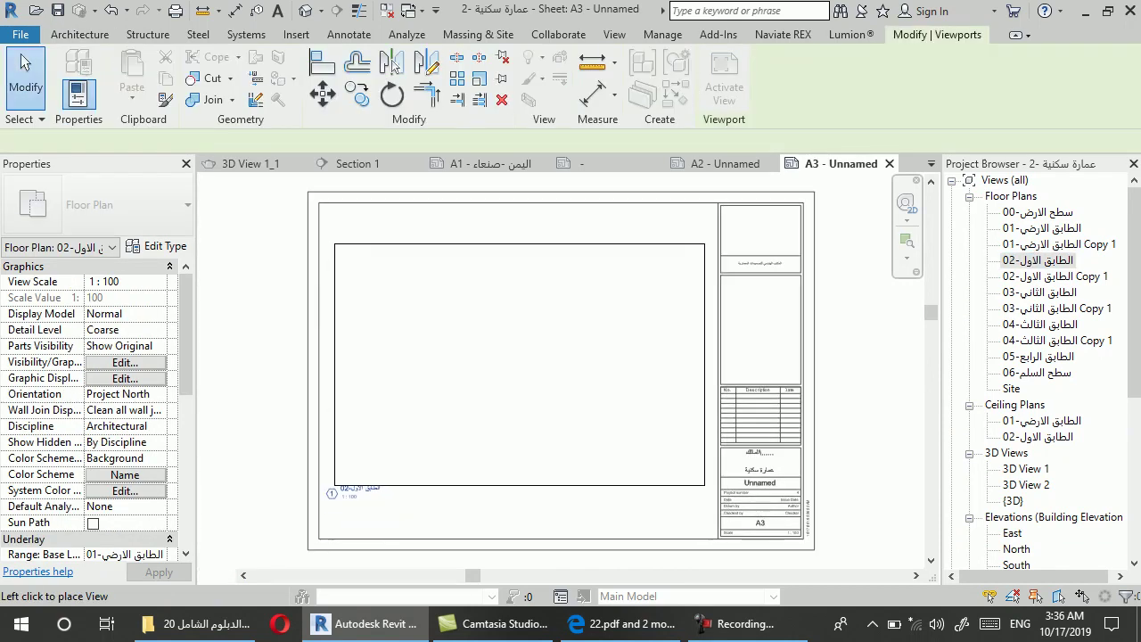
click(519, 364)
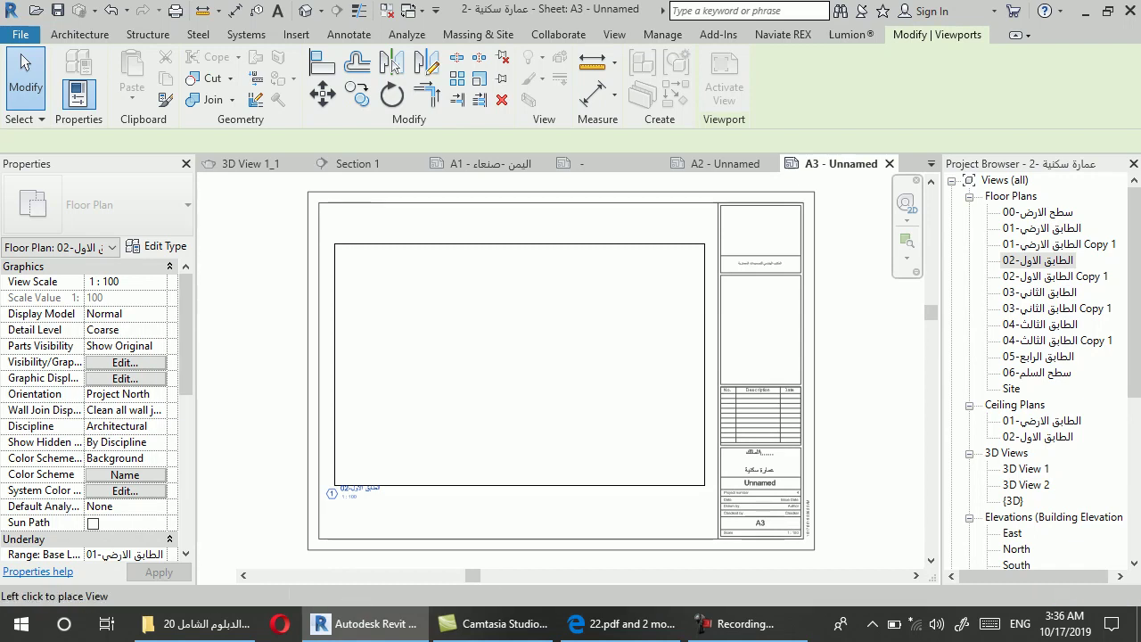
scroll(506, 355, down, 1)
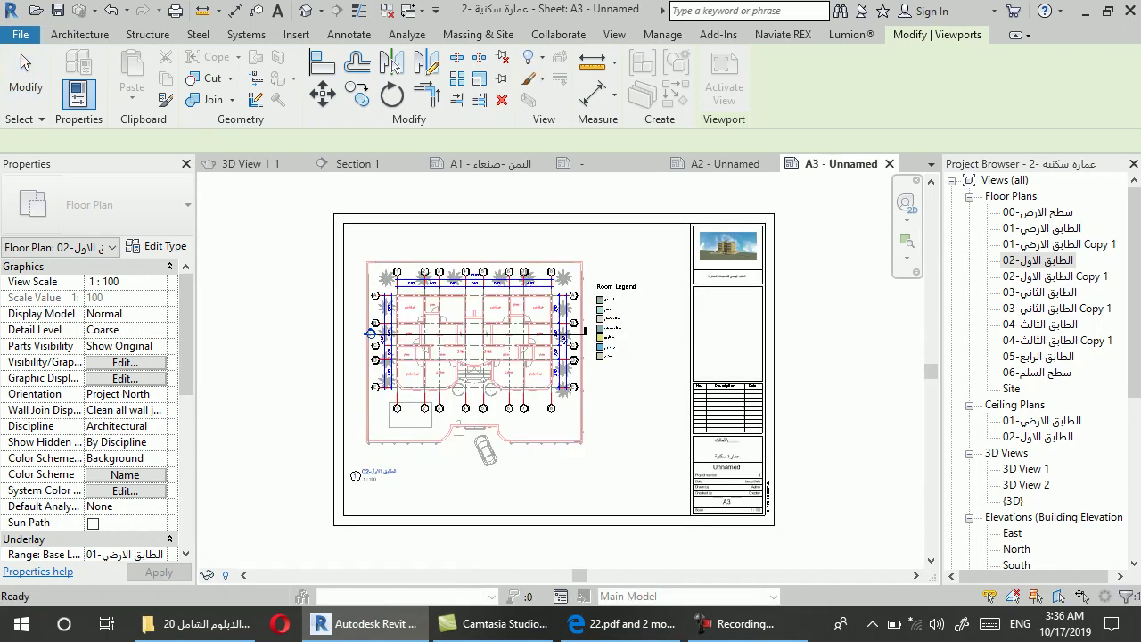
click(25, 63)
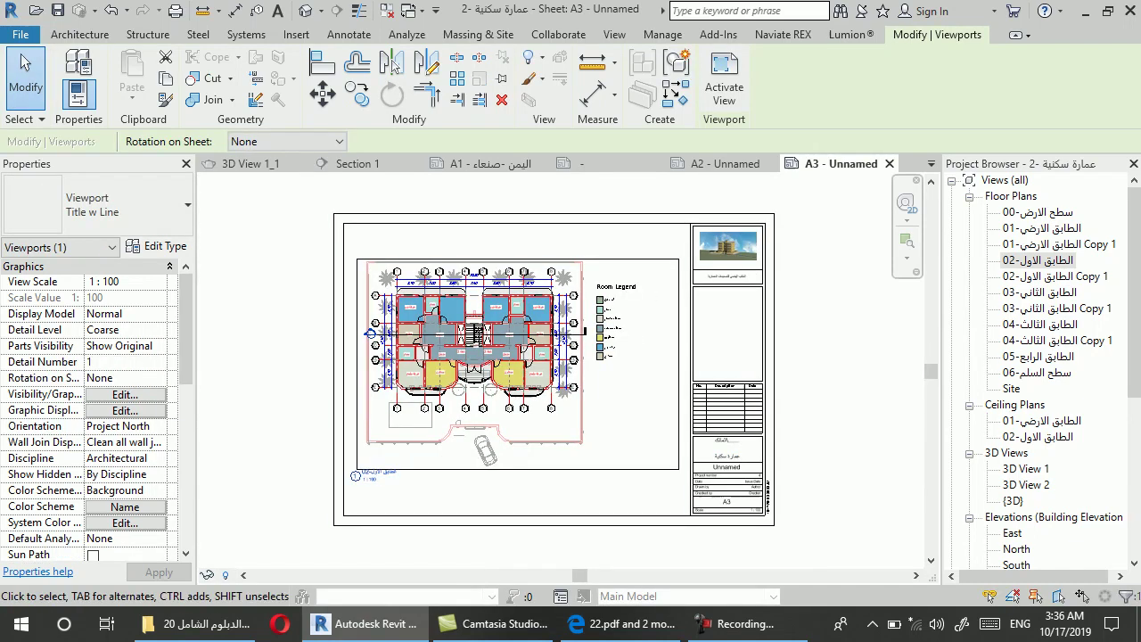
right_click(541, 356)
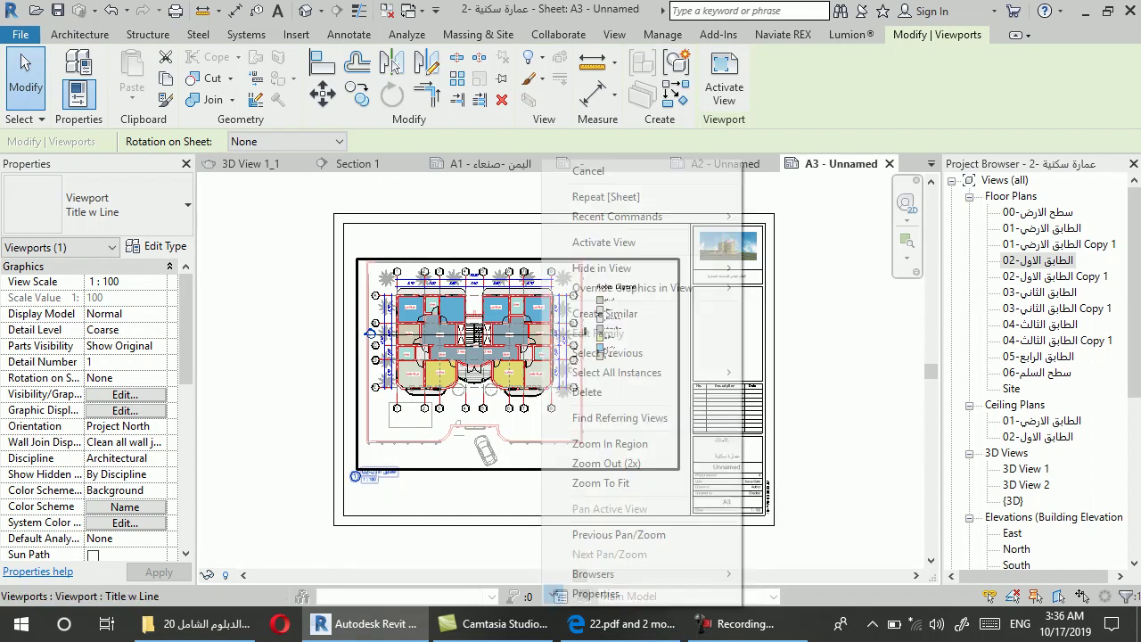
click(588, 240)
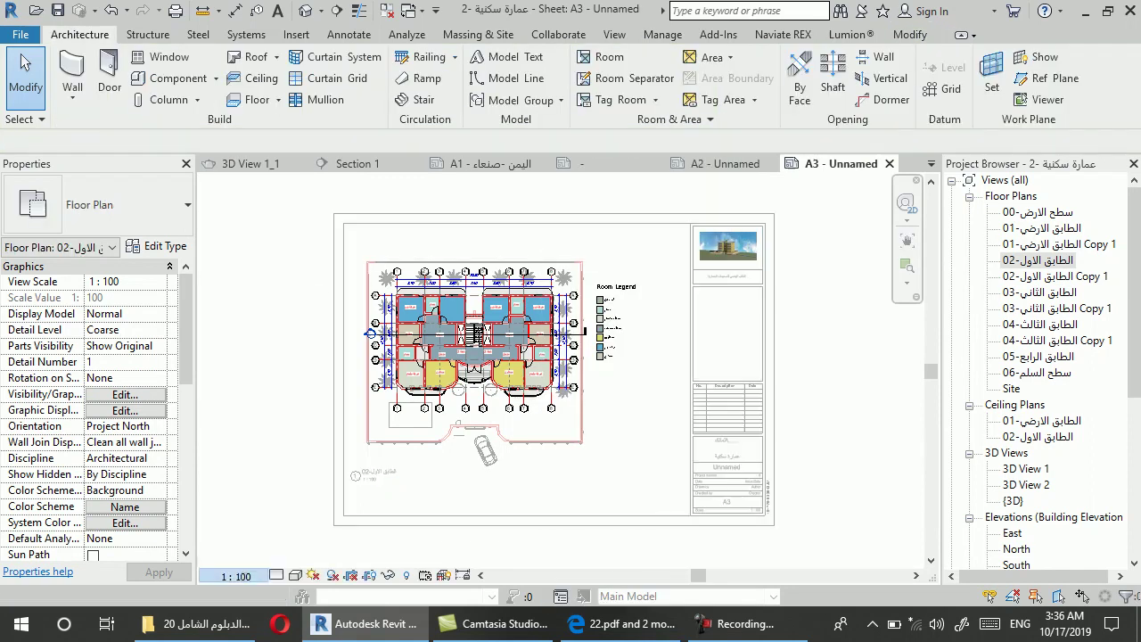
After trying and undoing 1:50, give the A3 plan viewport a custom 1:70 scale and activate it
click(235, 575)
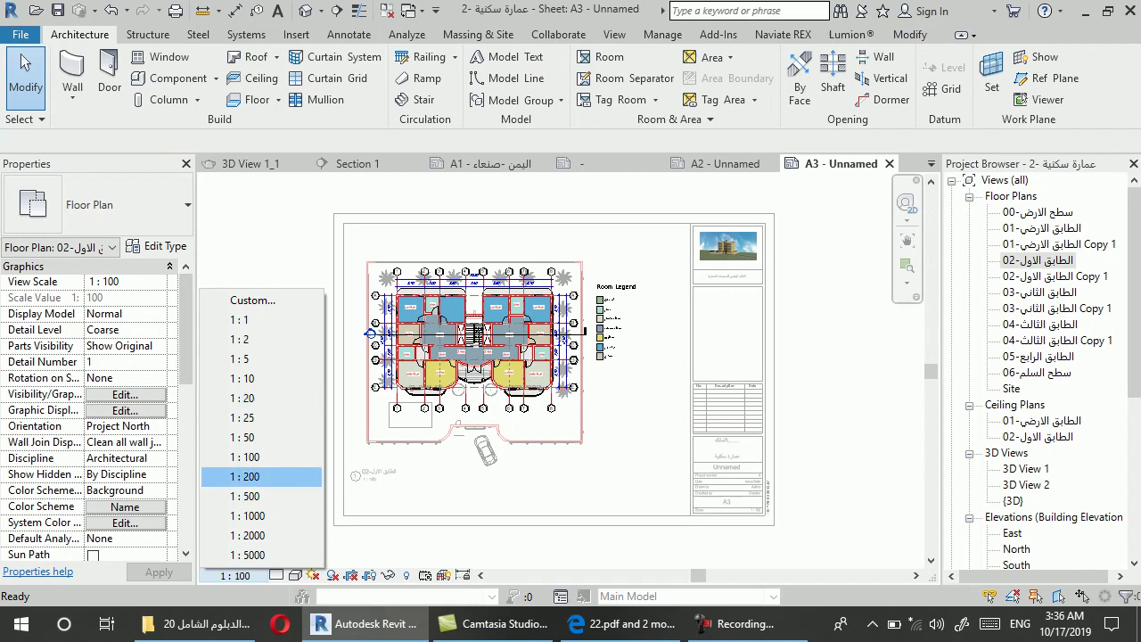
key(Escape)
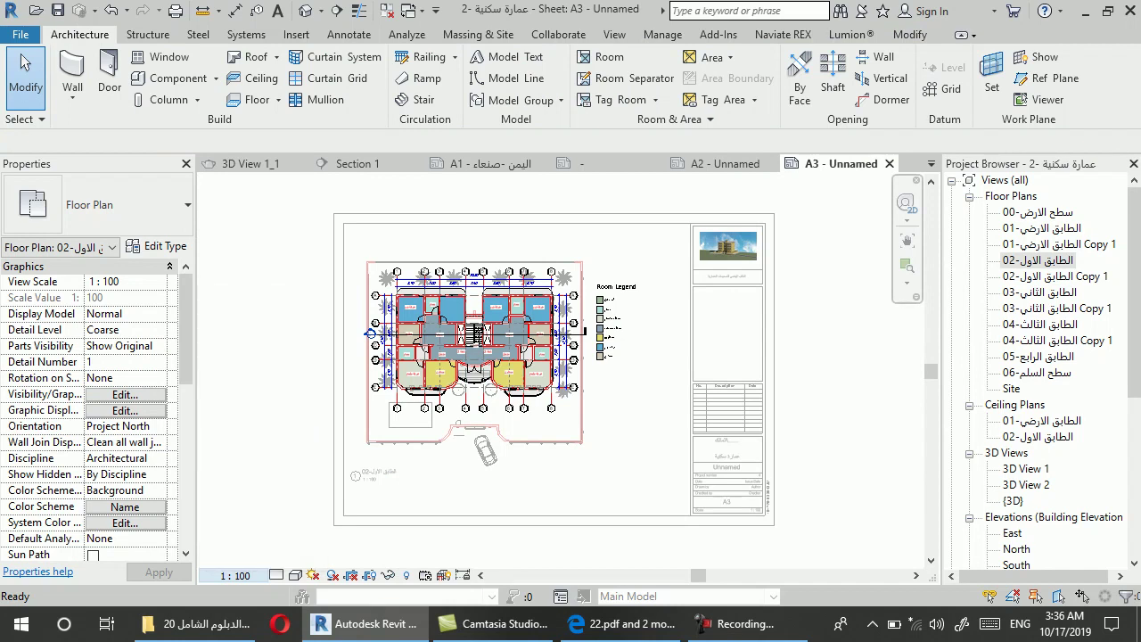
scroll(546, 454, down, 1)
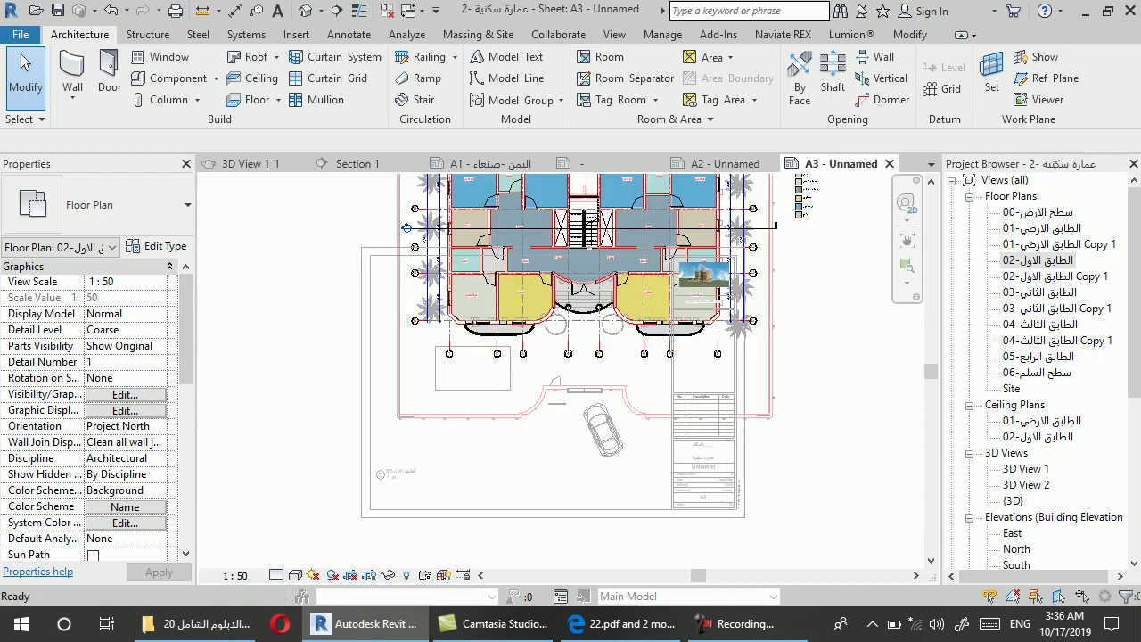
key(ctrl+z)
click(235, 575)
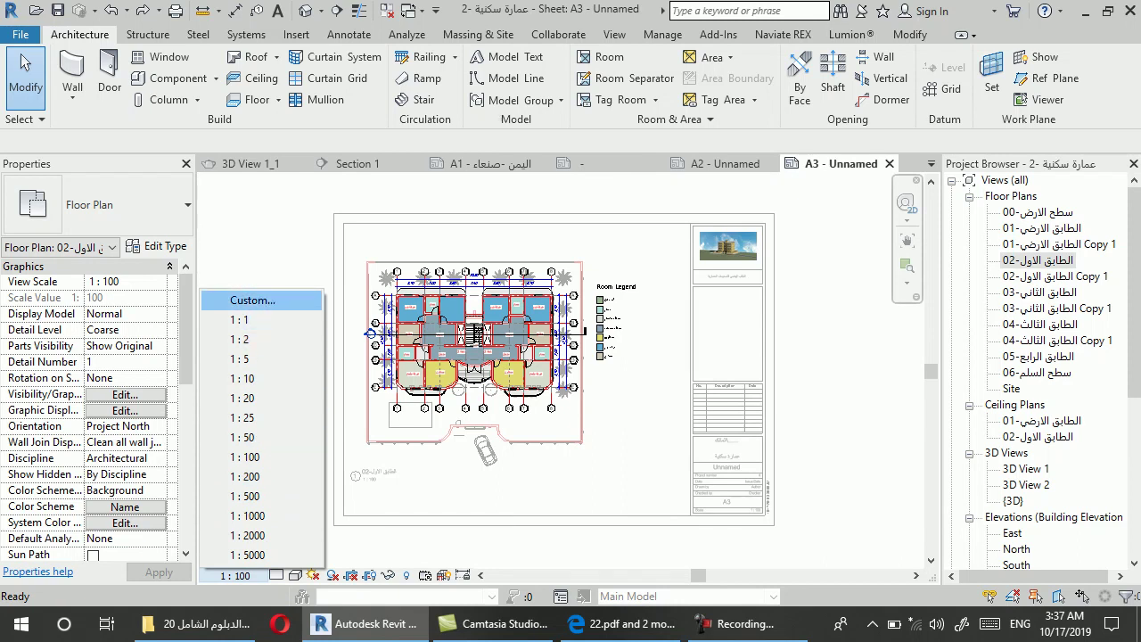
click(252, 301)
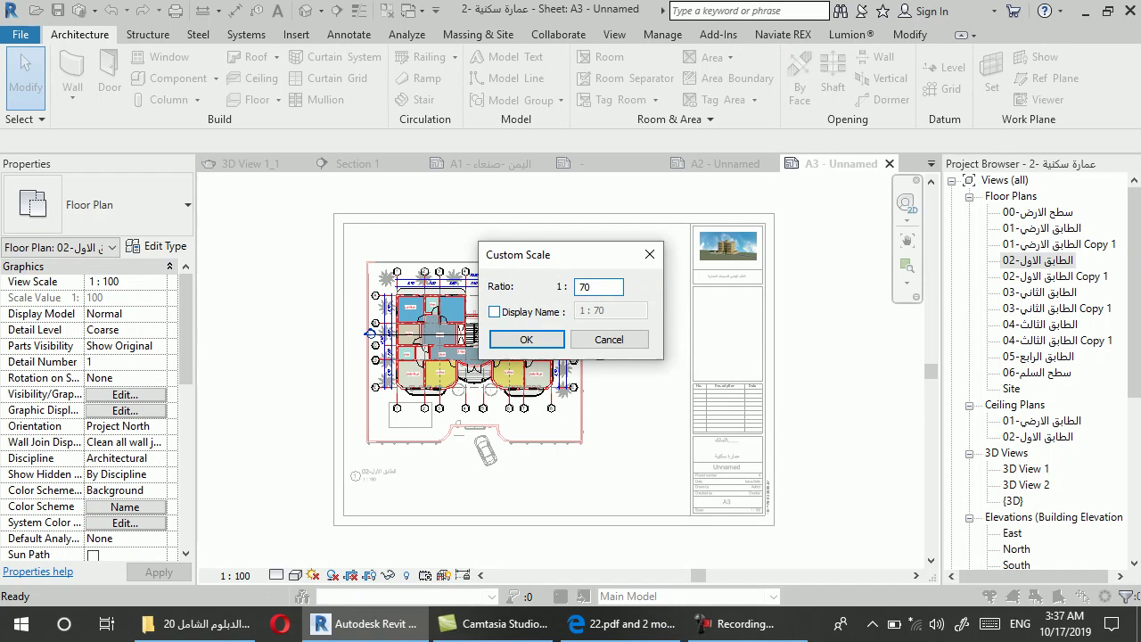
click(526, 340)
double_click(369, 333)
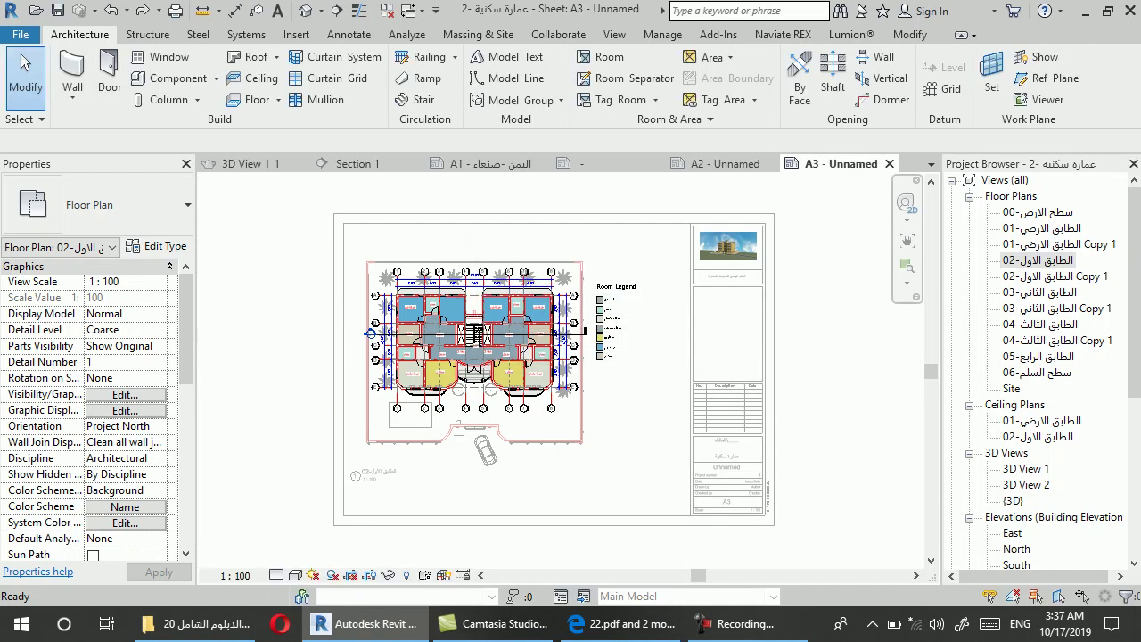
scroll(627, 425, down, 1)
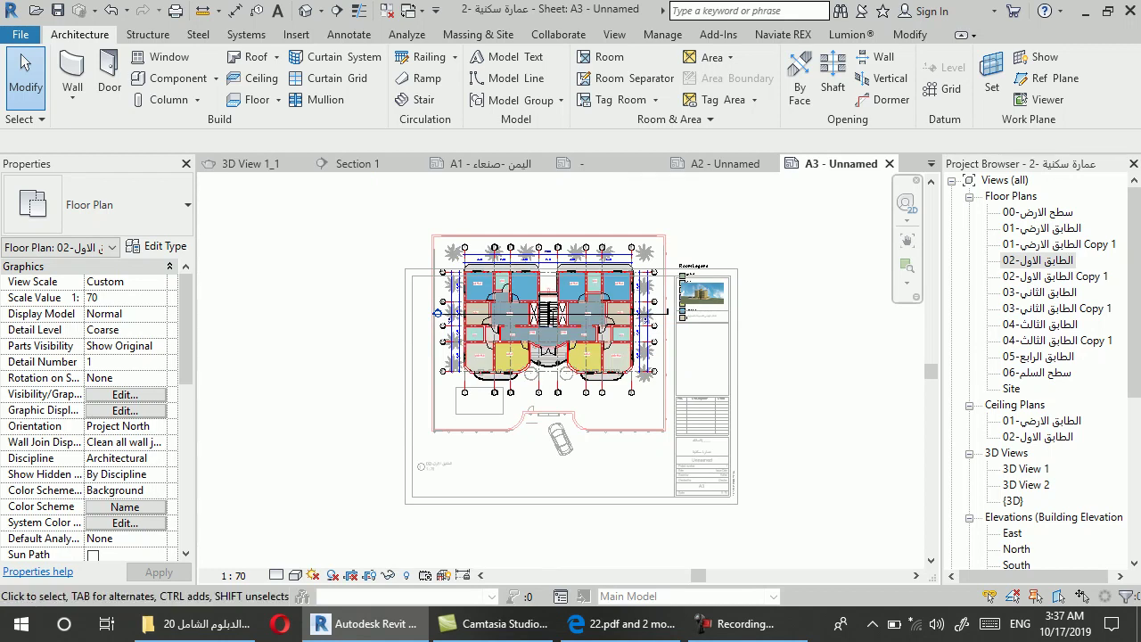
Deactivate the plan and nudge its 1:70 viewport down to sit inside the A3 title block border
right_click(566, 245)
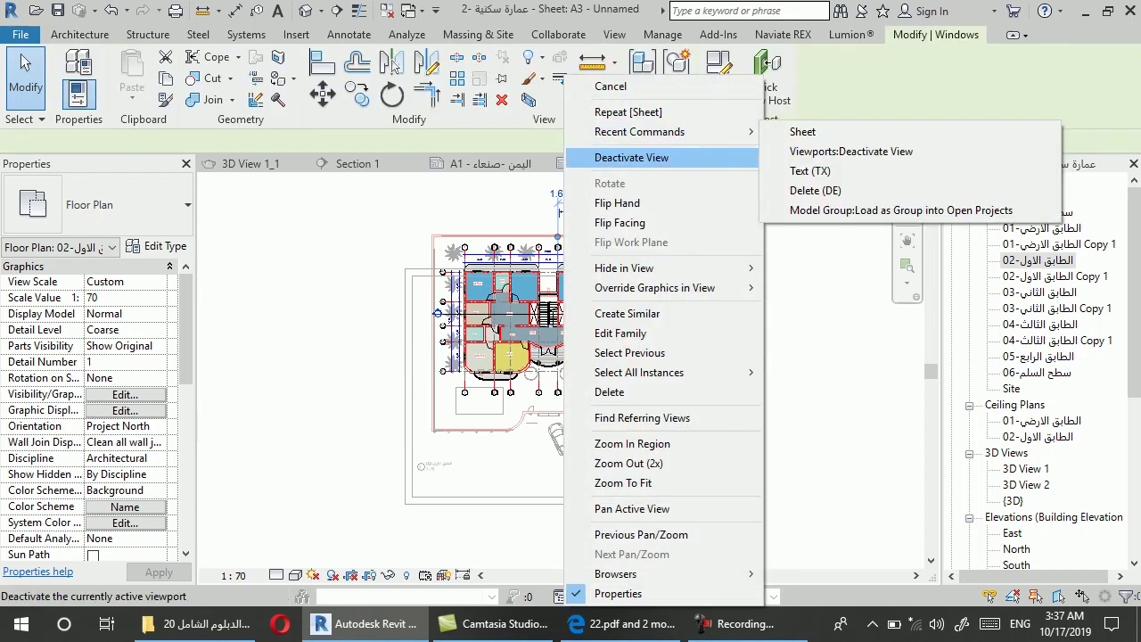
click(632, 157)
click(571, 290)
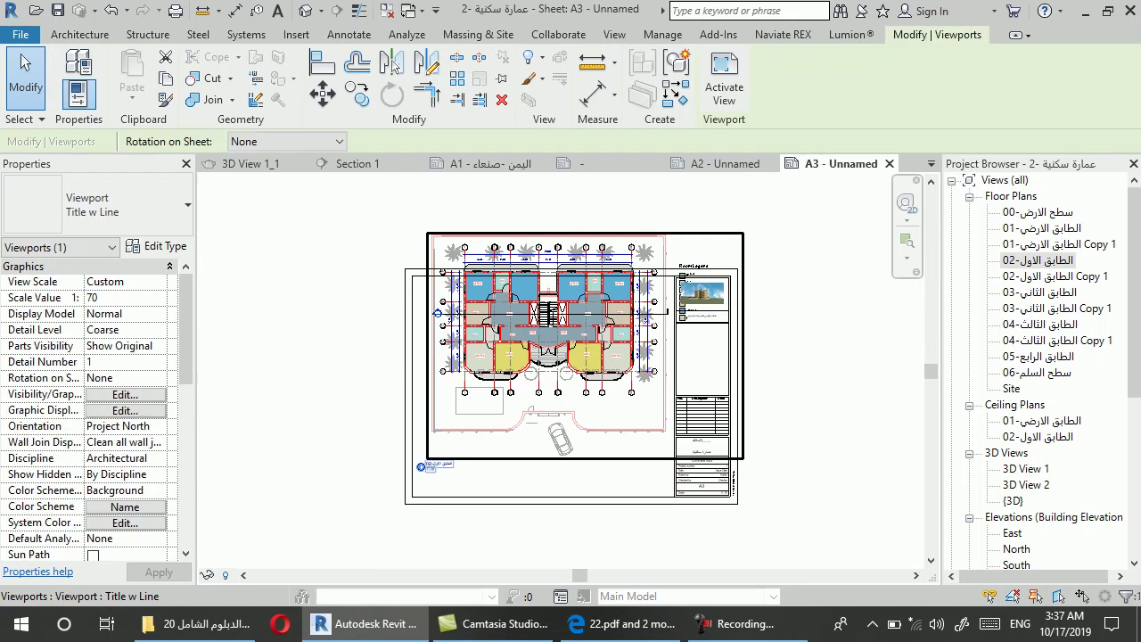
drag(571, 290, 570, 298)
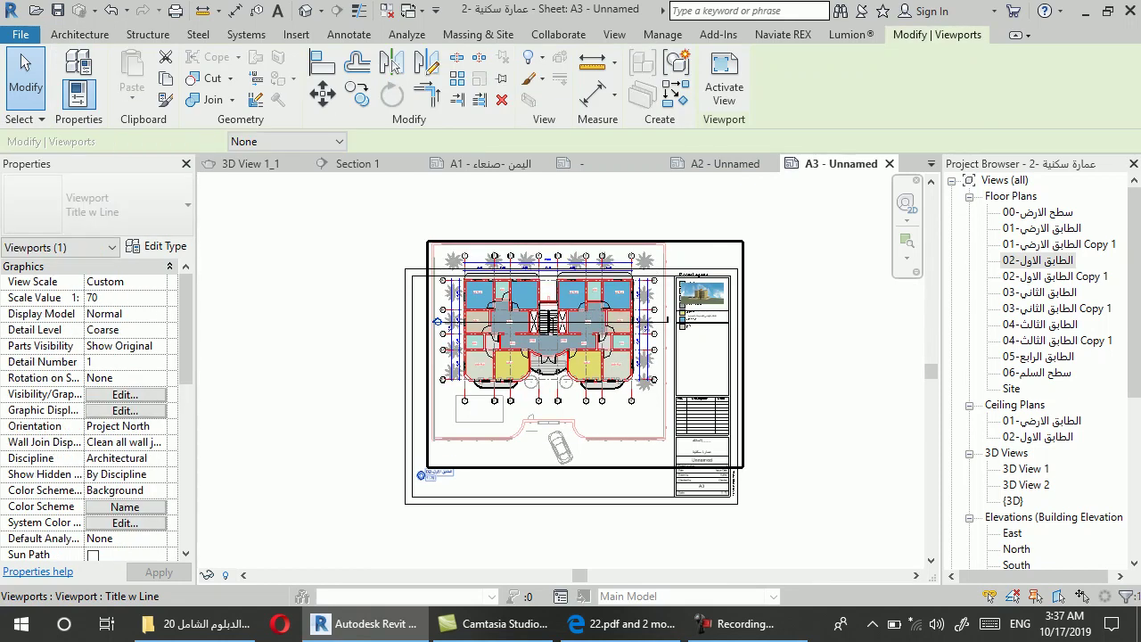
key(Down)
key(Down)
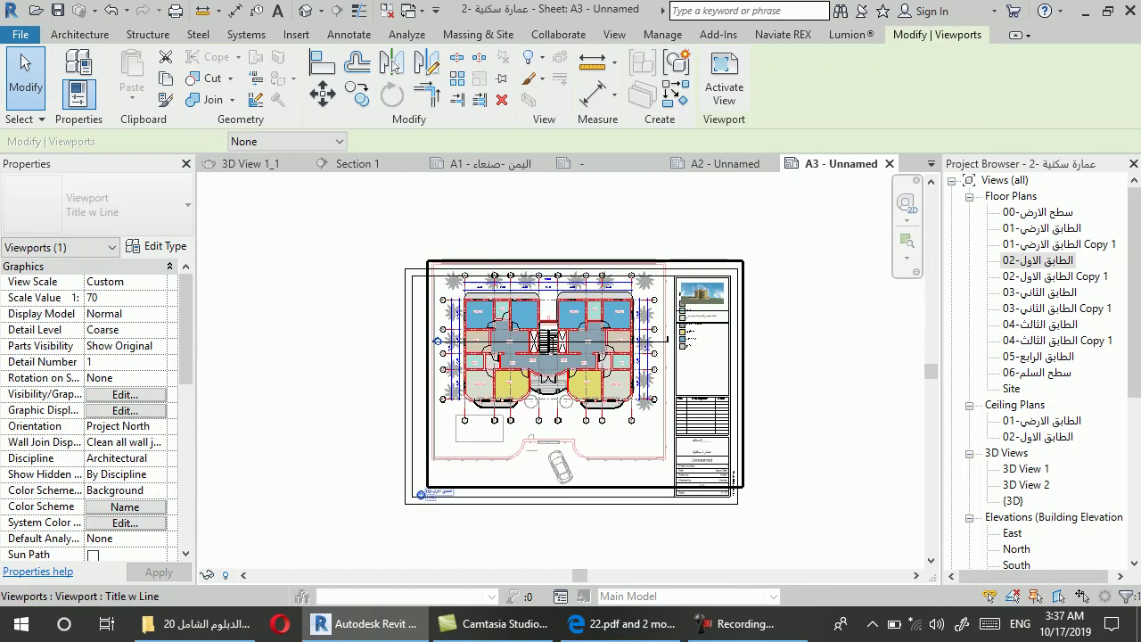
key(Down)
key(Down)
key(Down)
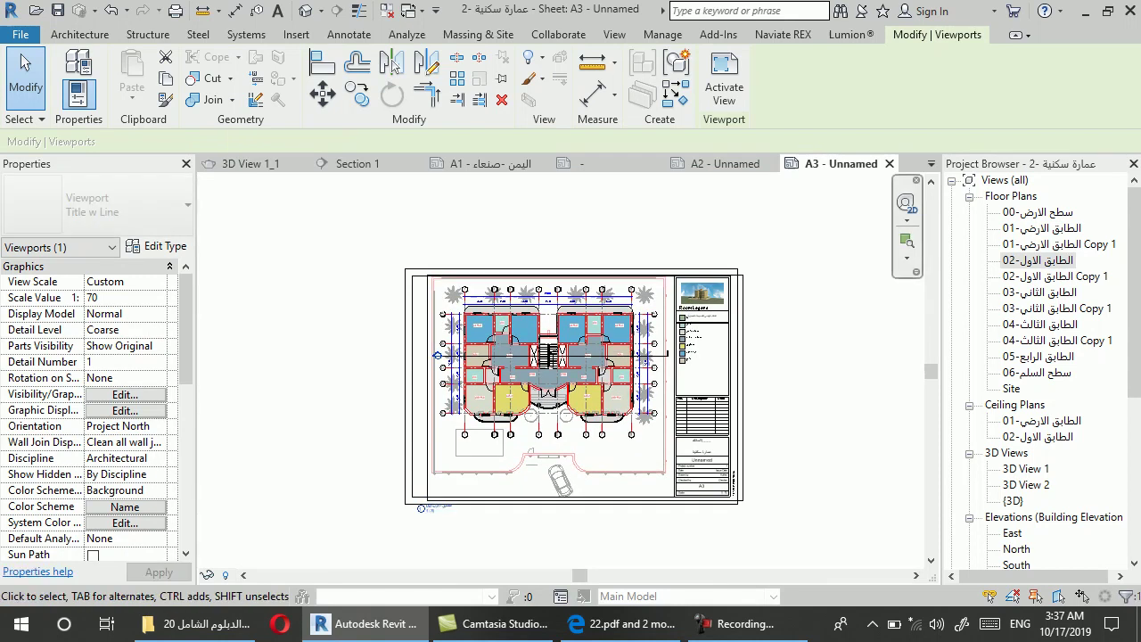
click(24, 62)
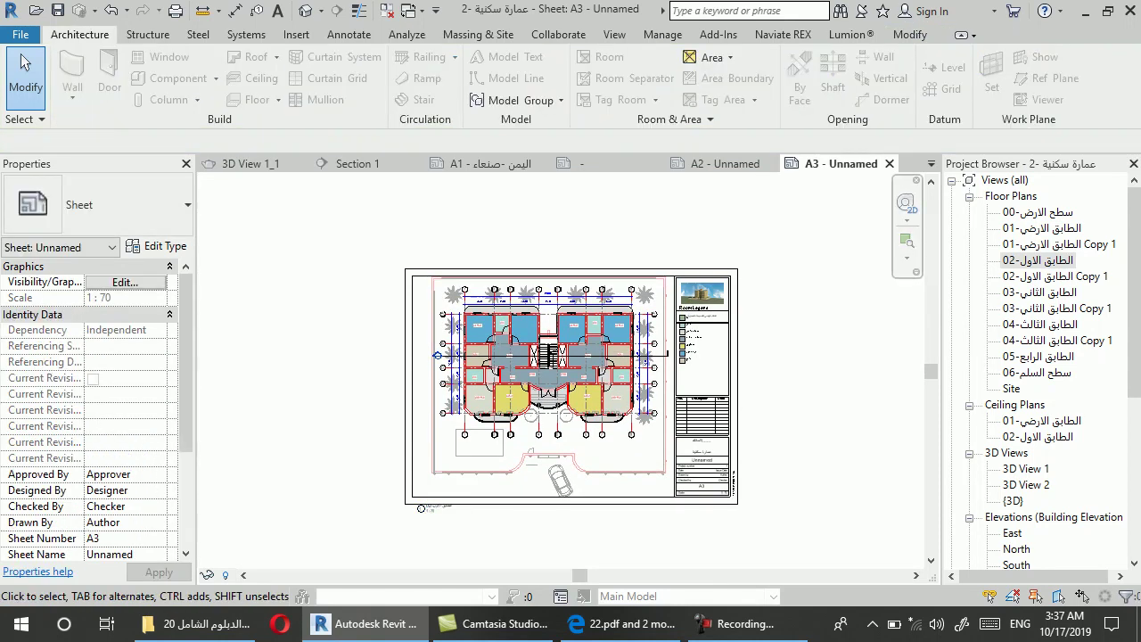
key(ctrl+Left)
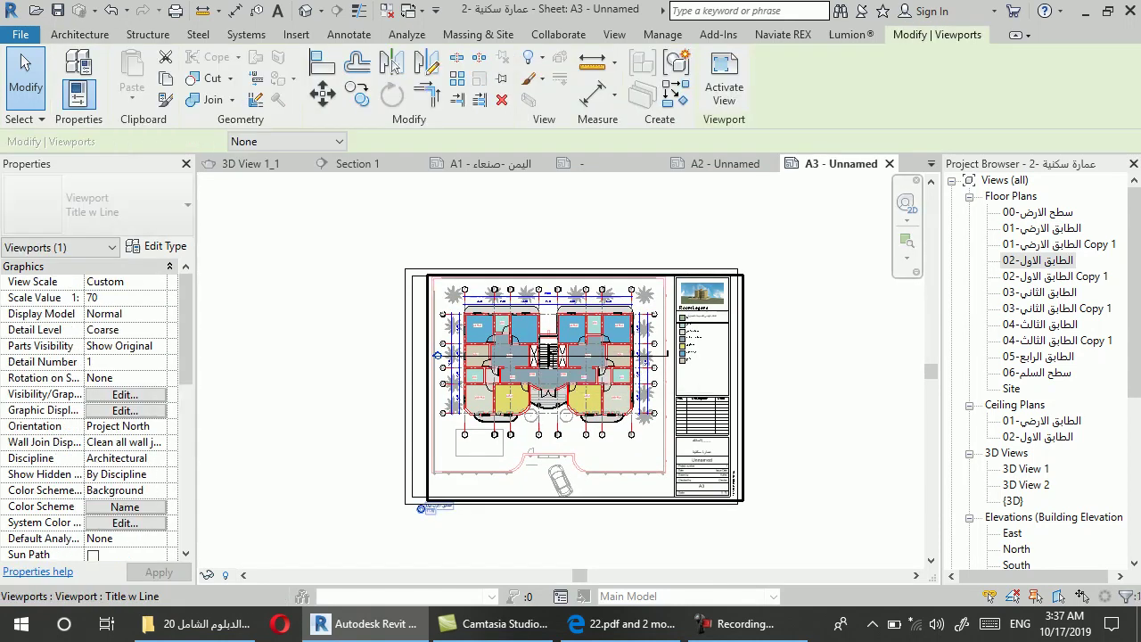
key(Down)
key(Down)
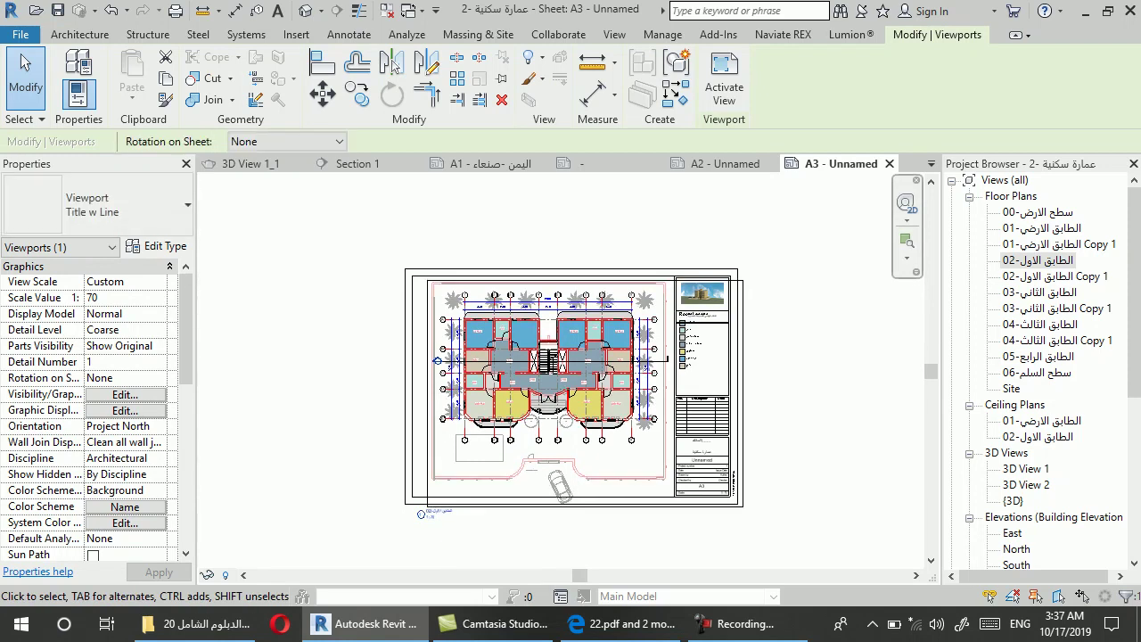
click(24, 62)
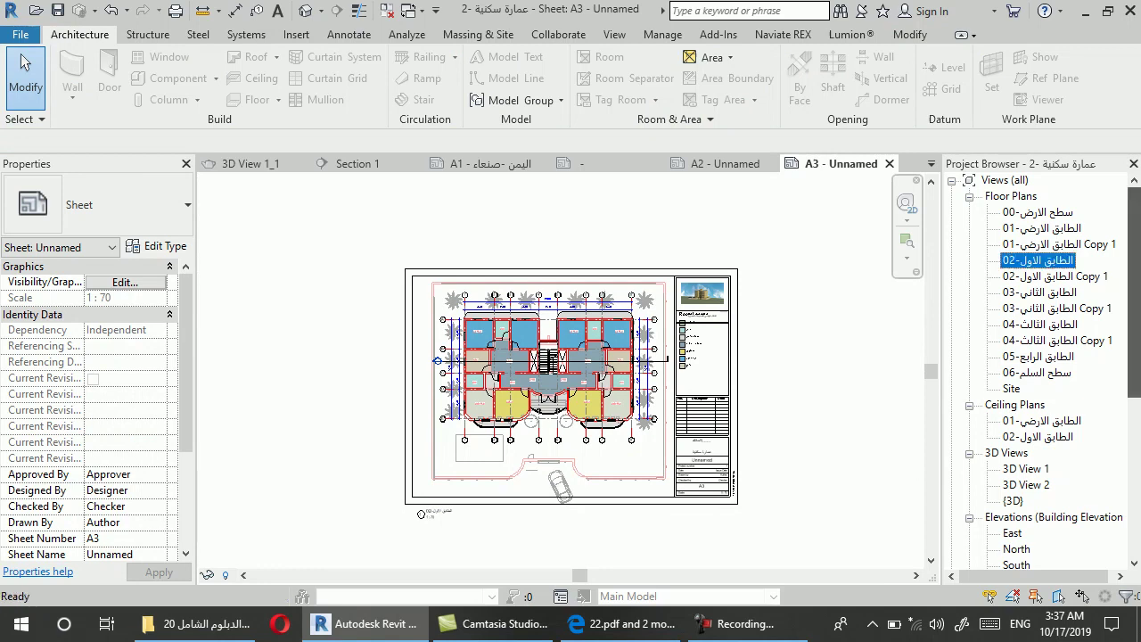
scroll(1034, 370, down, 3)
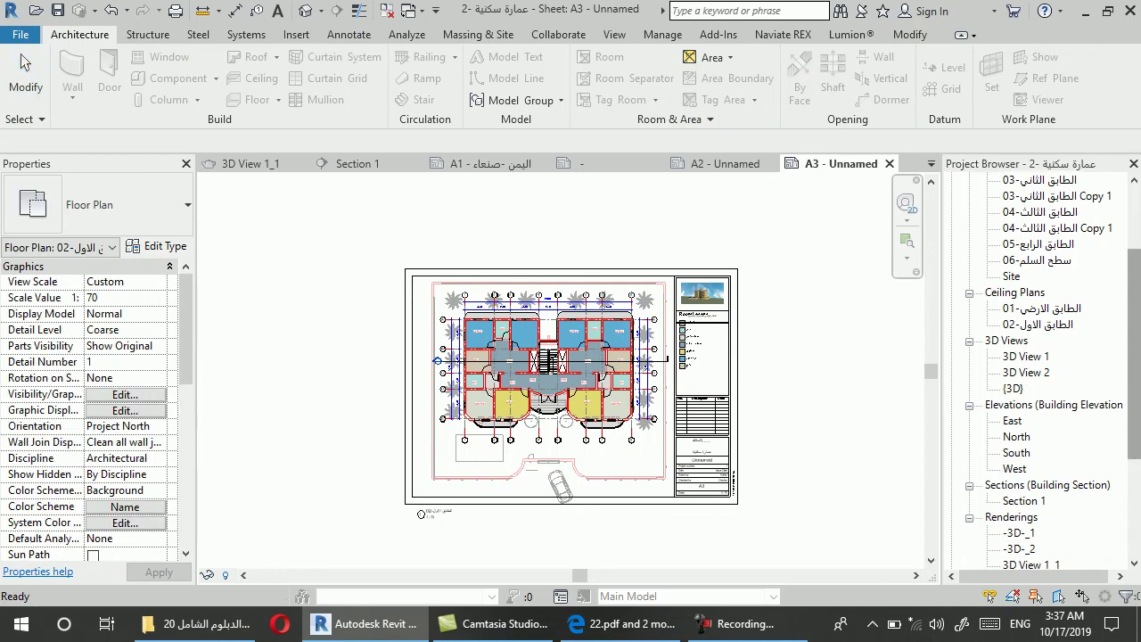
scroll(1034, 370, down, 2)
scroll(1034, 370, down, 1)
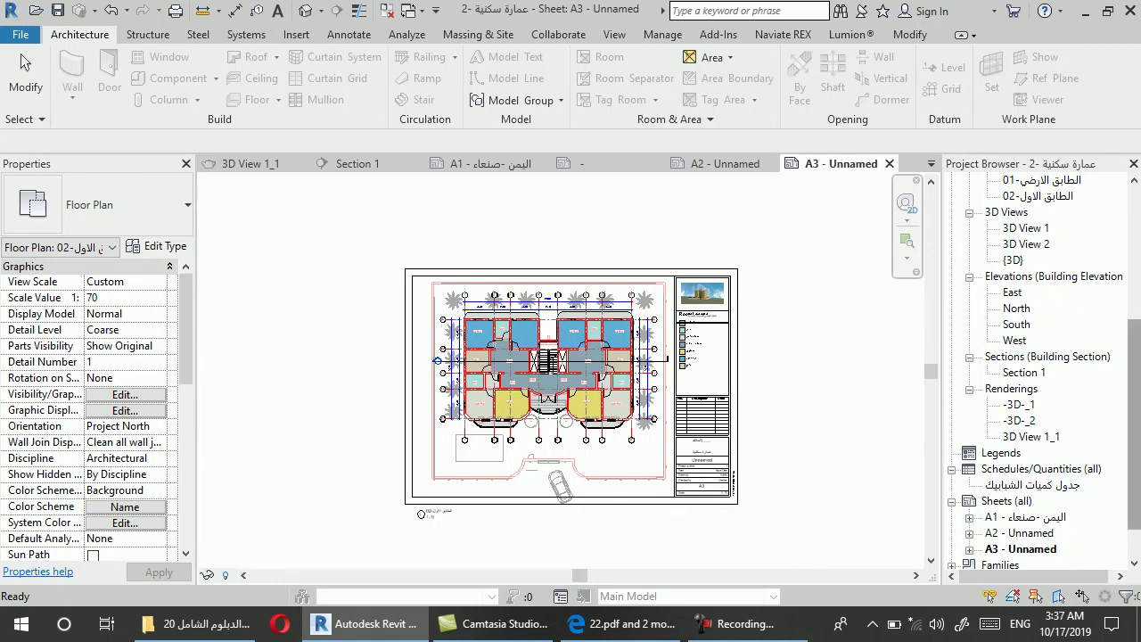
scroll(1035, 370, down, 1)
scroll(1035, 371, up, 2)
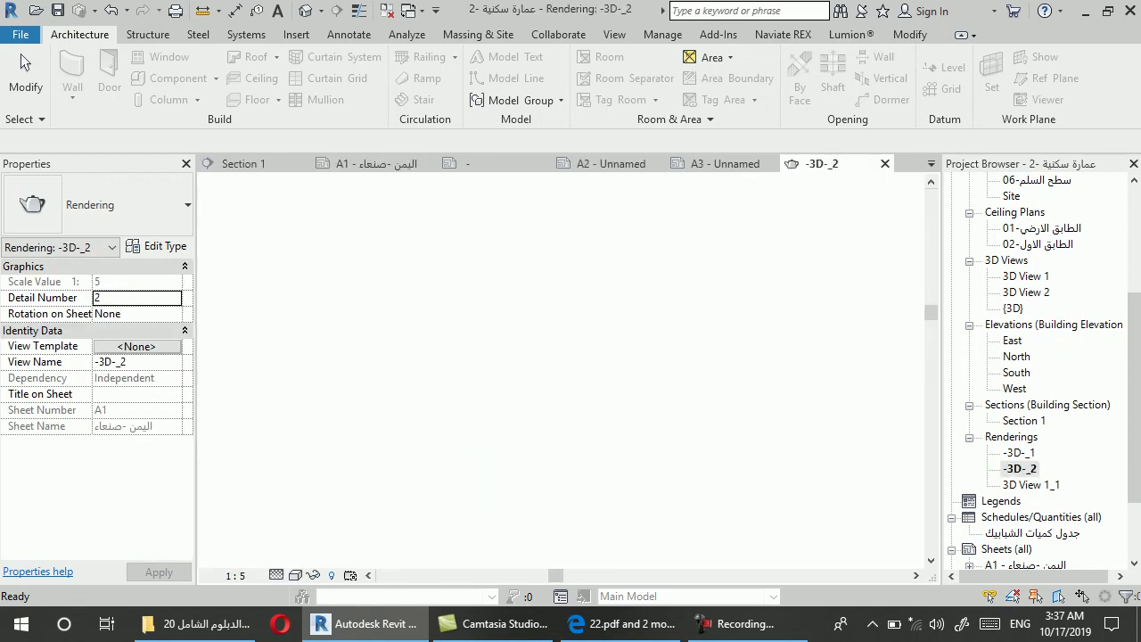
key(Down)
key(Return)
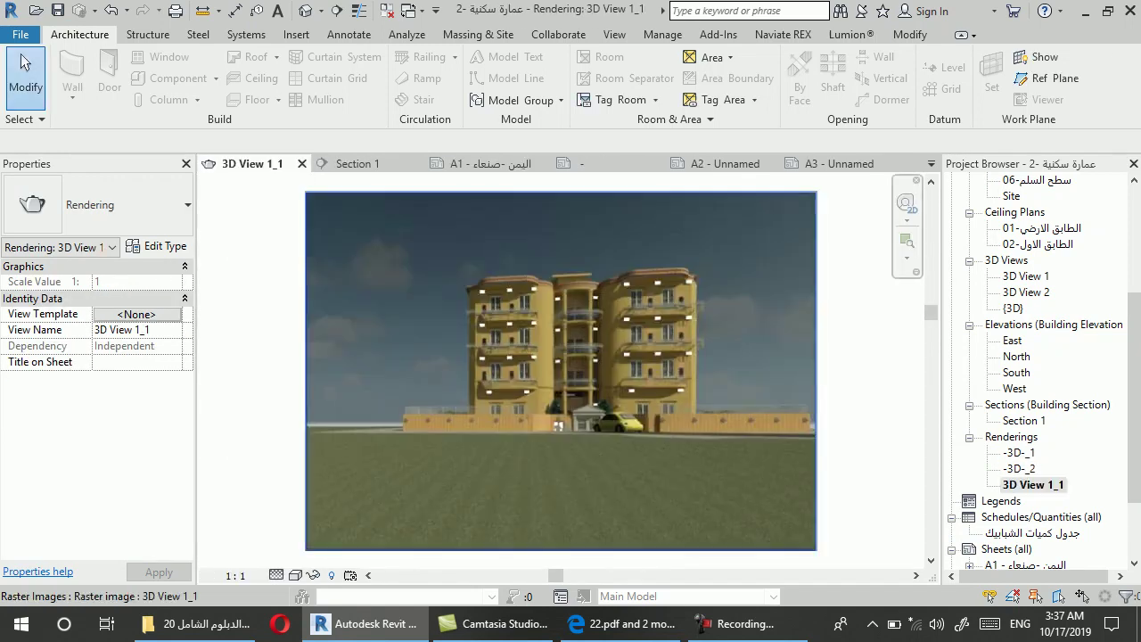
scroll(1044, 374, up, 1)
scroll(1043, 374, up, 3)
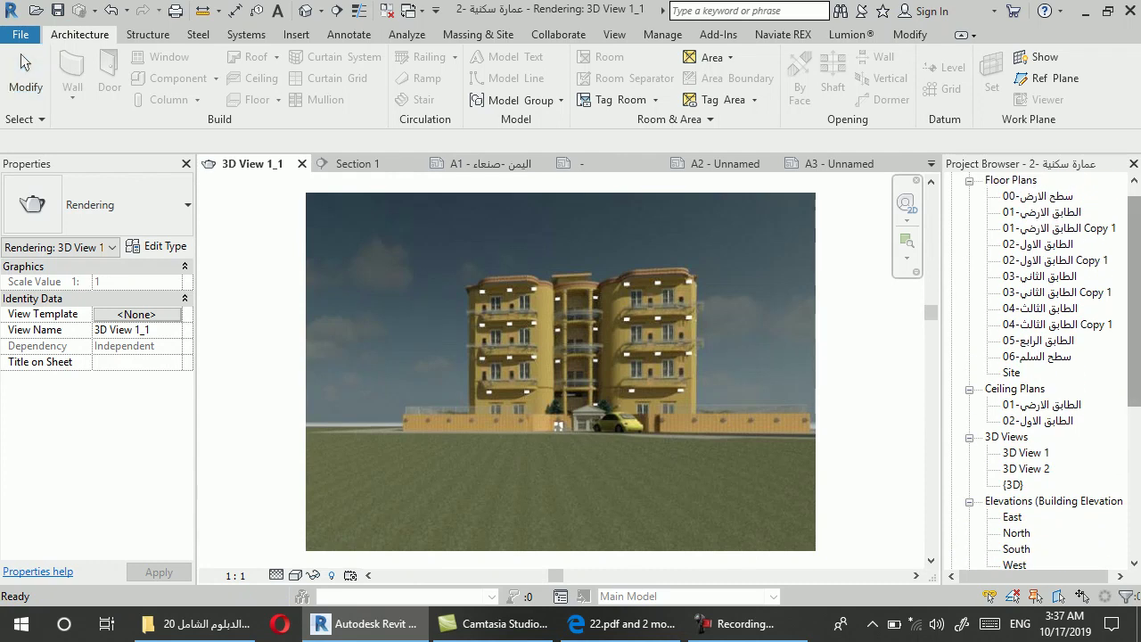
scroll(1034, 374, down, 4)
scroll(1034, 374, down, 1)
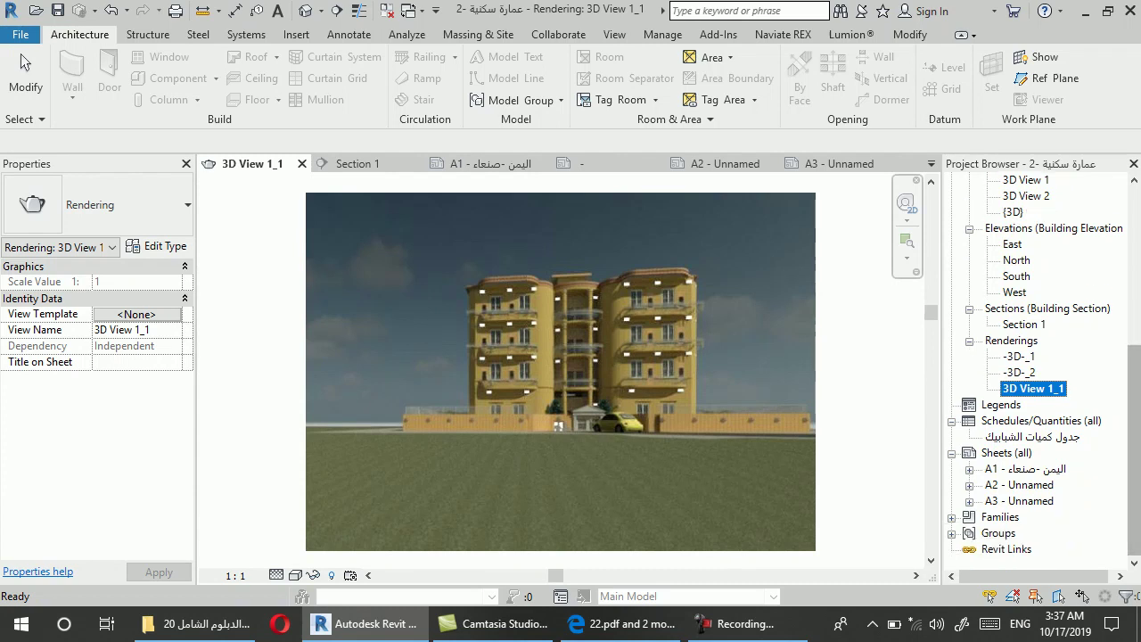
double_click(1021, 500)
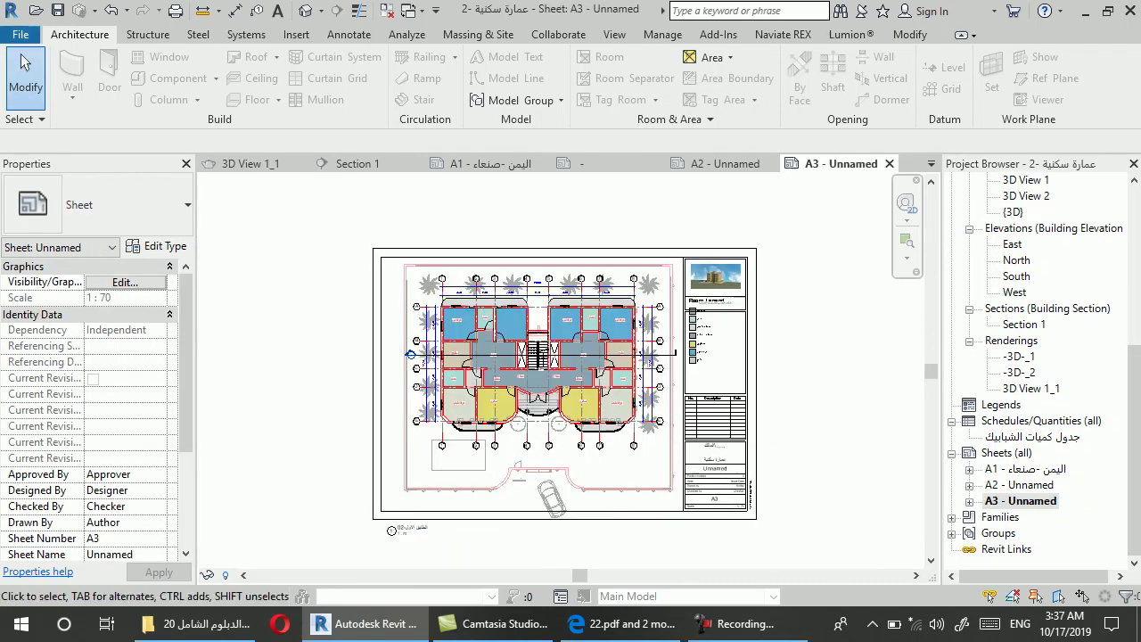
Open the Print settings with Foxit Reader PDF Printer as the printer, leaving the save location unchanged
click(20, 34)
click(60, 342)
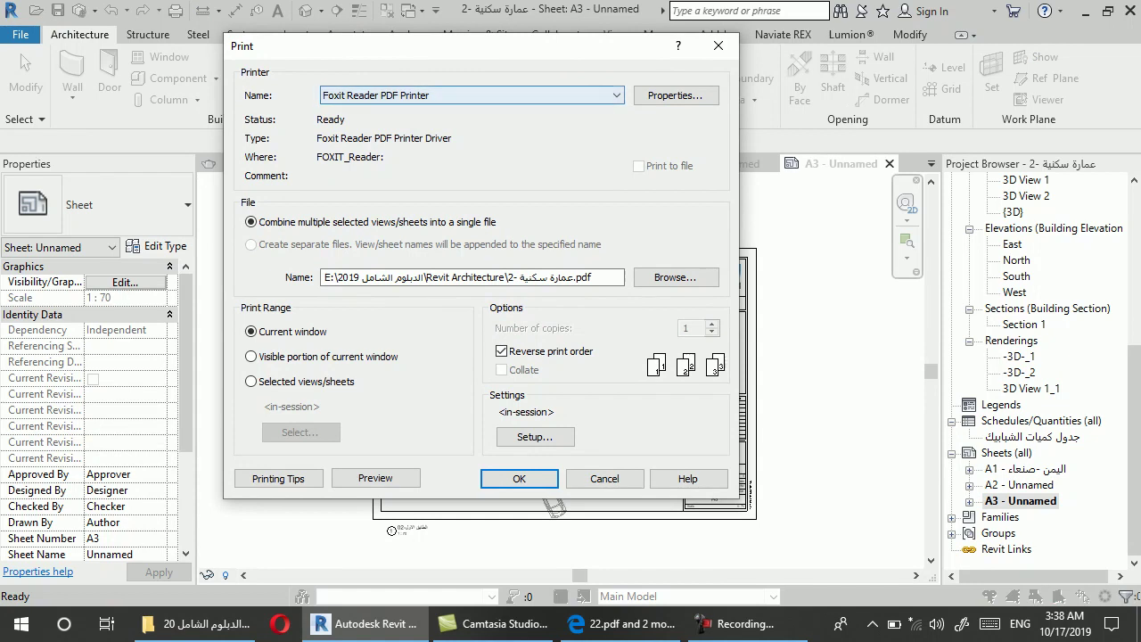
click(616, 95)
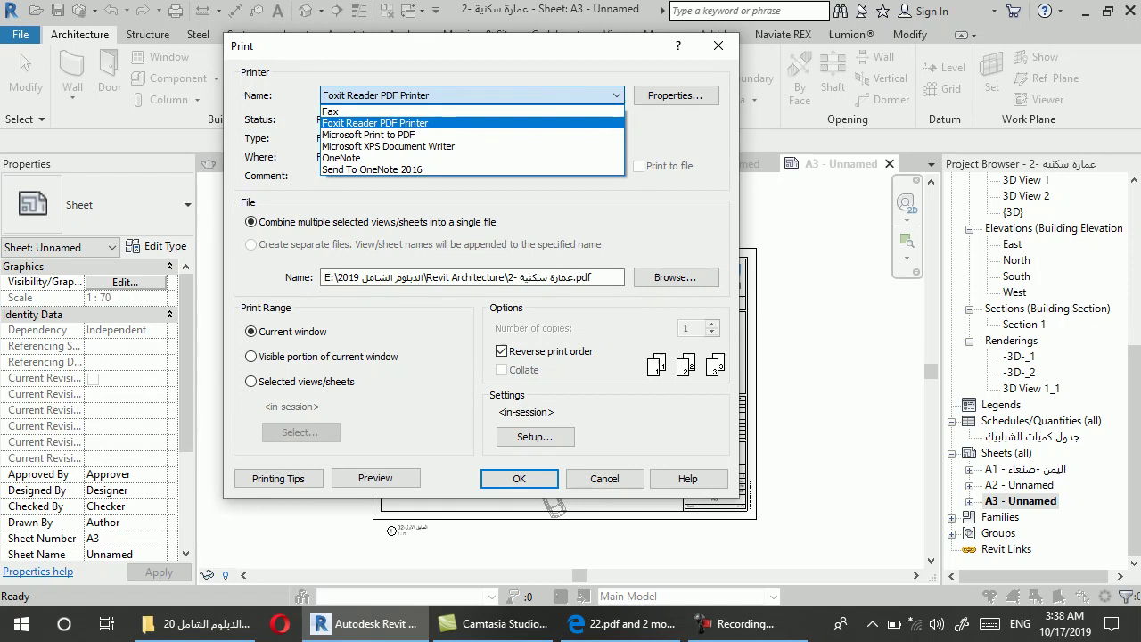
key(Return)
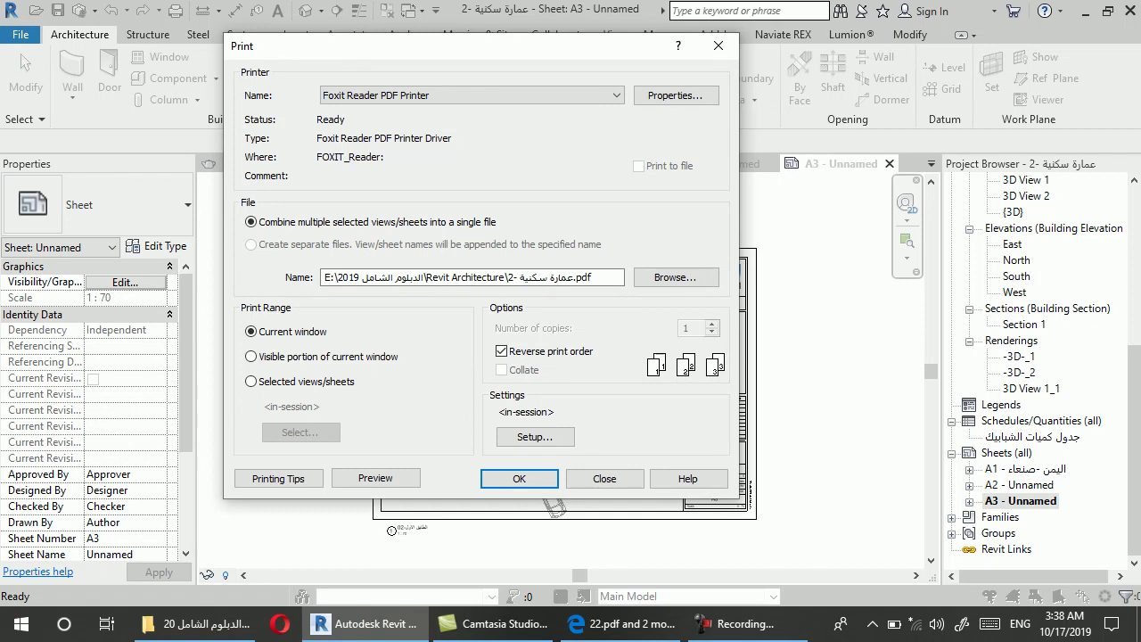
click(675, 277)
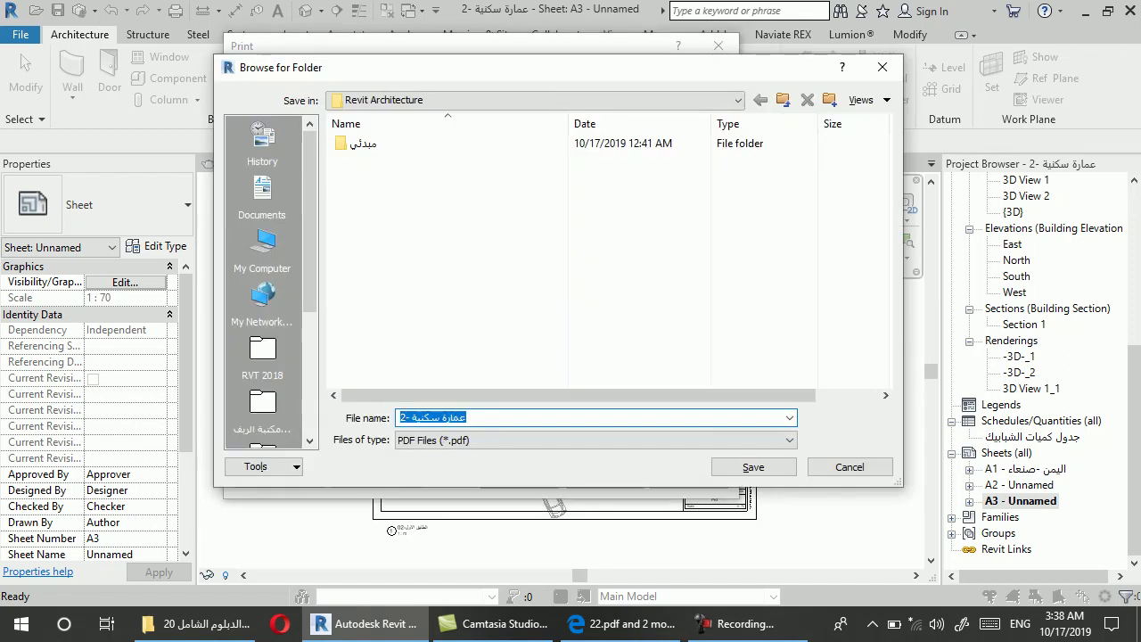
click(883, 67)
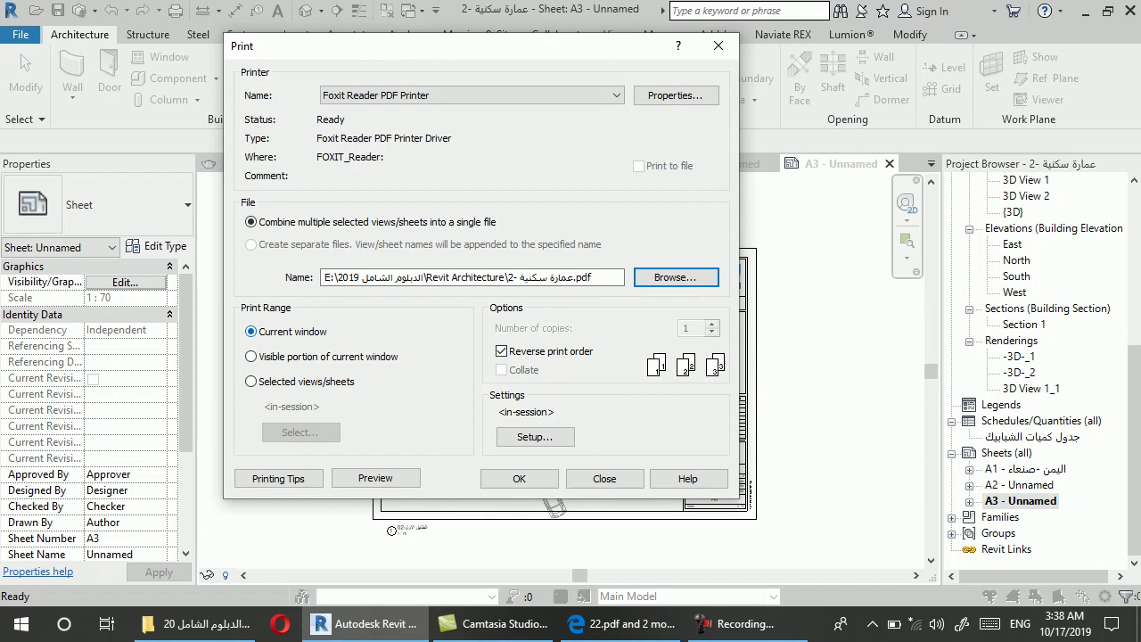
Move the Print dialog aside so sheet A3 is visible
mouse_move(446, 45)
mouse_down()
mouse_move(93, 91)
mouse_move(565, 108)
mouse_up()
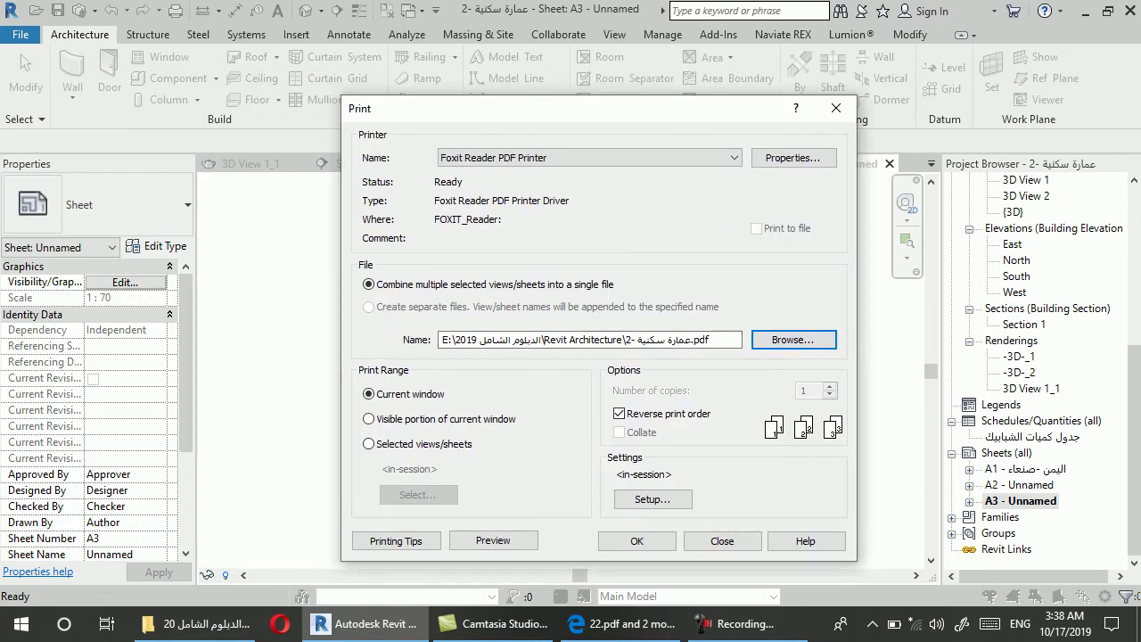
mouse_move(565, 108)
mouse_down()
mouse_move(48, 153)
mouse_move(610, 34)
mouse_up()
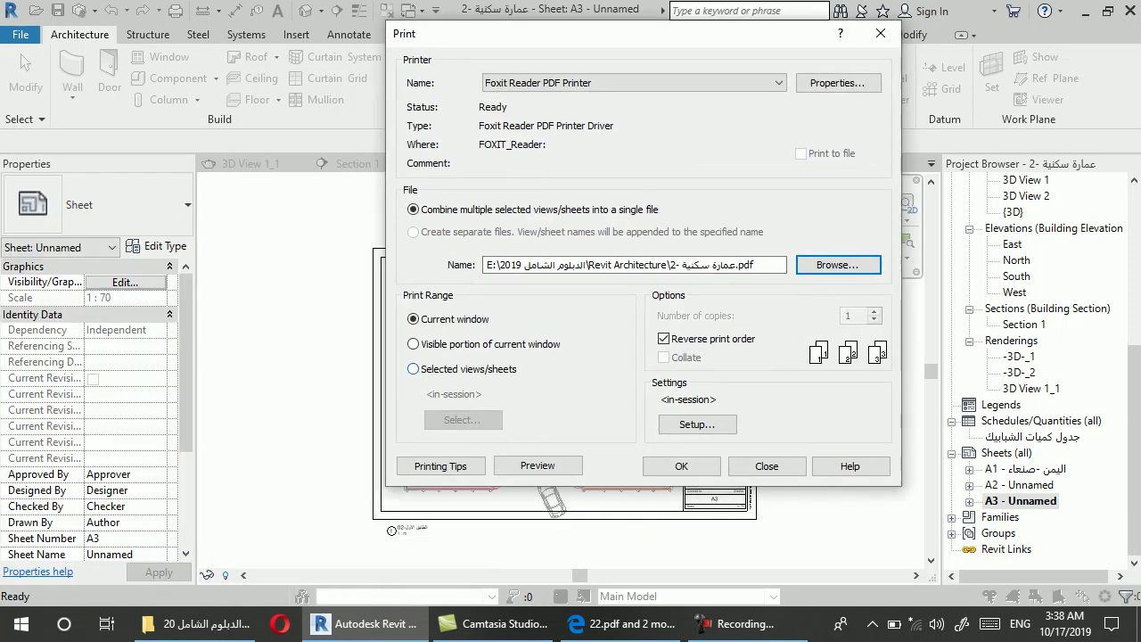
drag(610, 34, 478, 27)
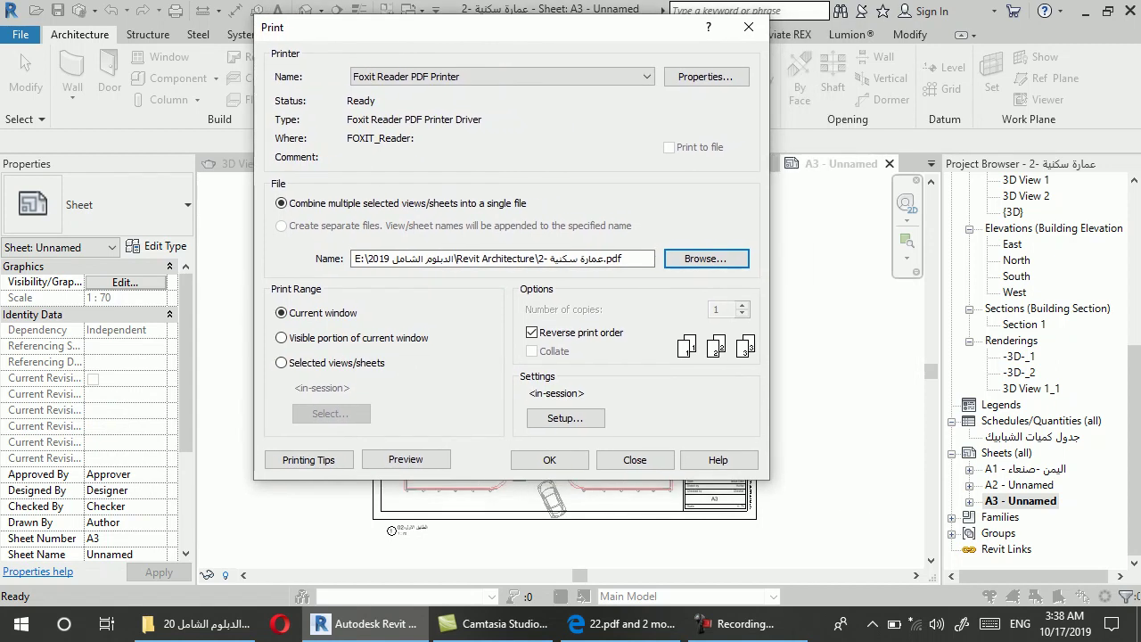
Select only sheet A3 for printing and save that selection as the sheet set 'Set 2'
click(281, 363)
click(281, 225)
click(330, 412)
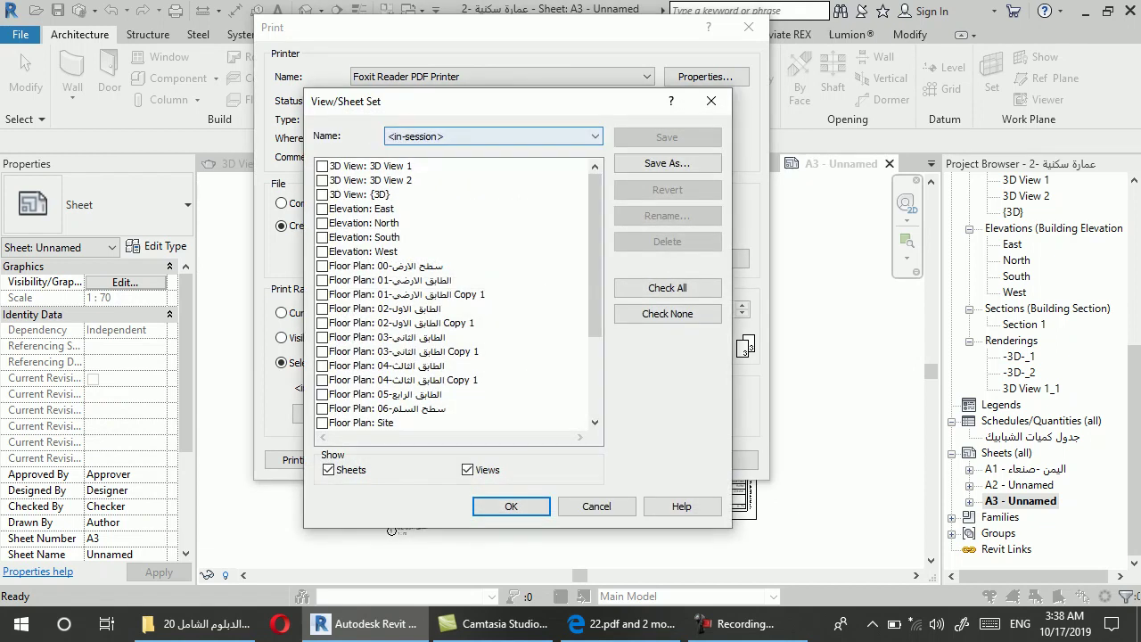
drag(445, 101, 336, 60)
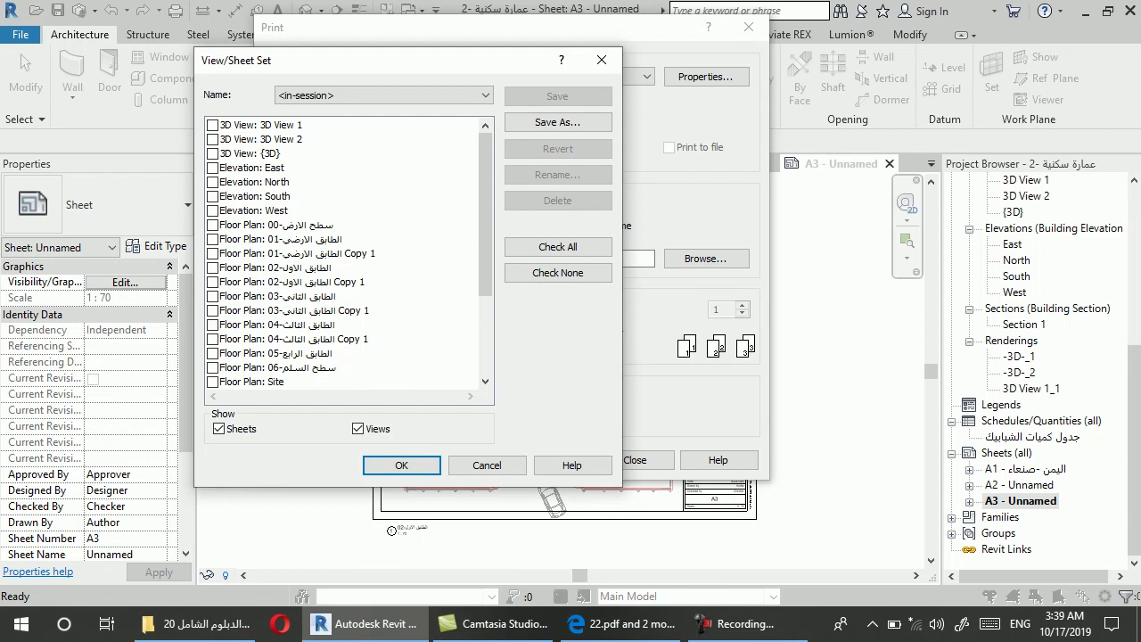
click(358, 428)
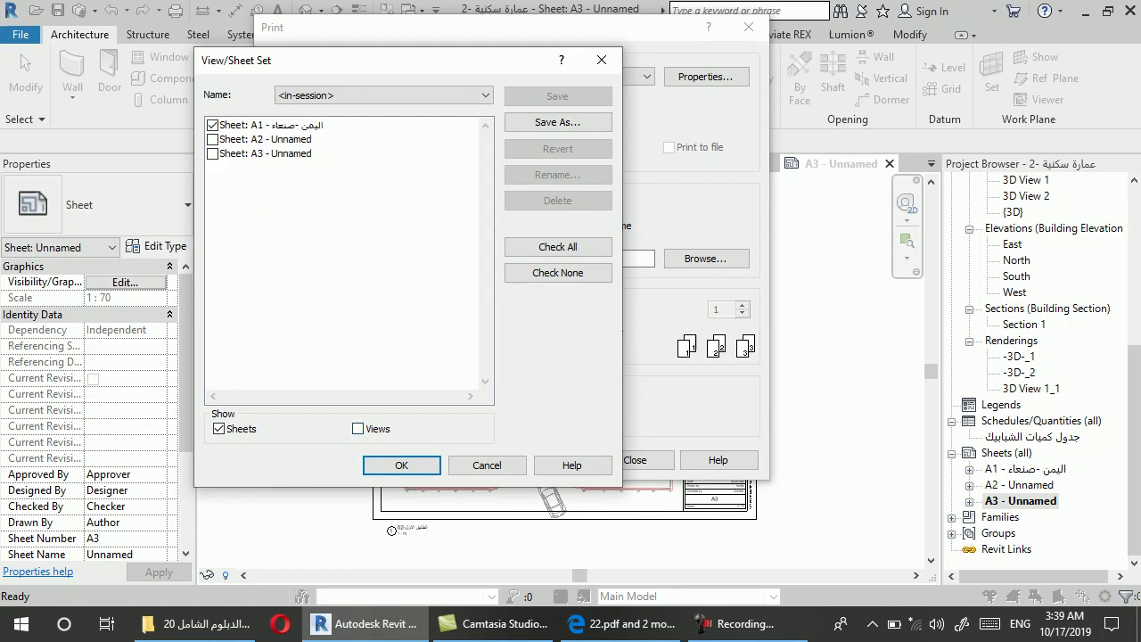
click(212, 125)
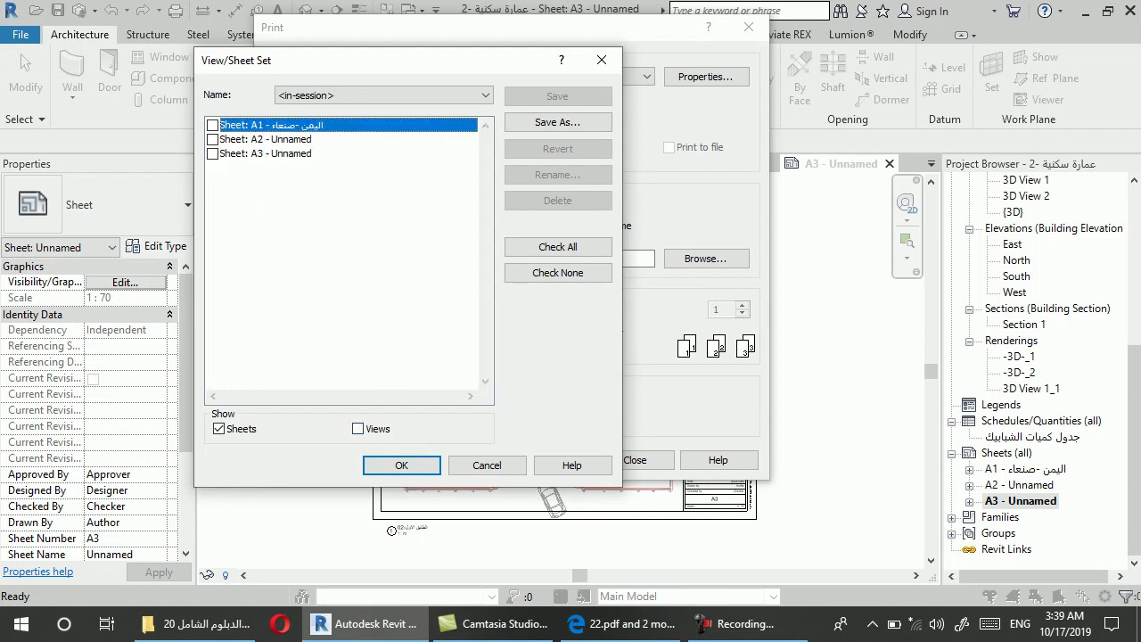
click(212, 153)
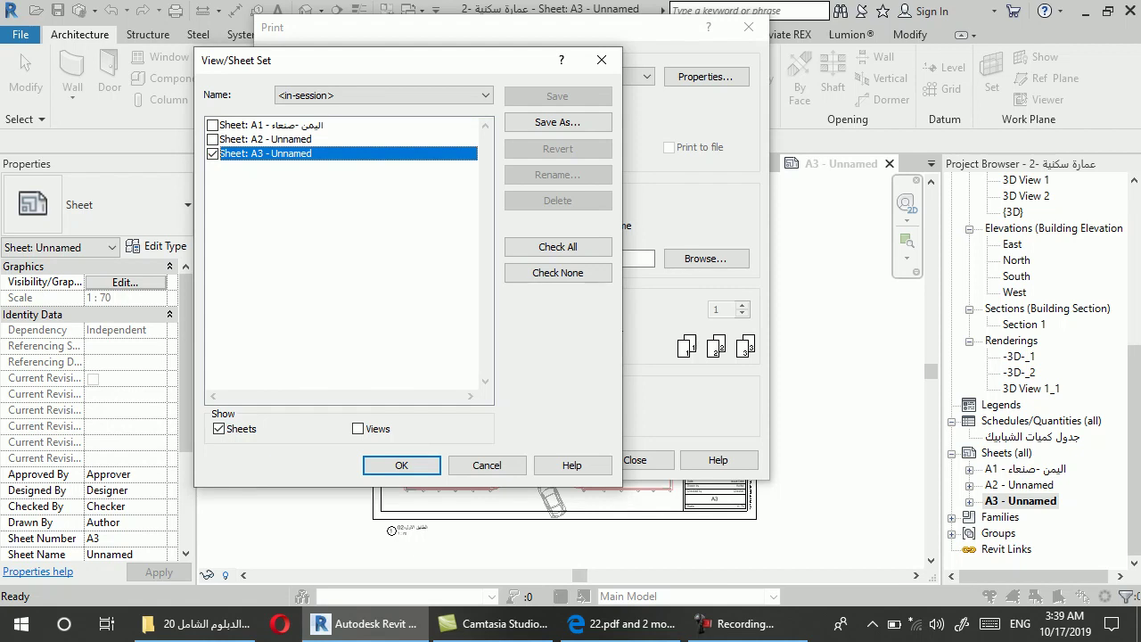
click(401, 465)
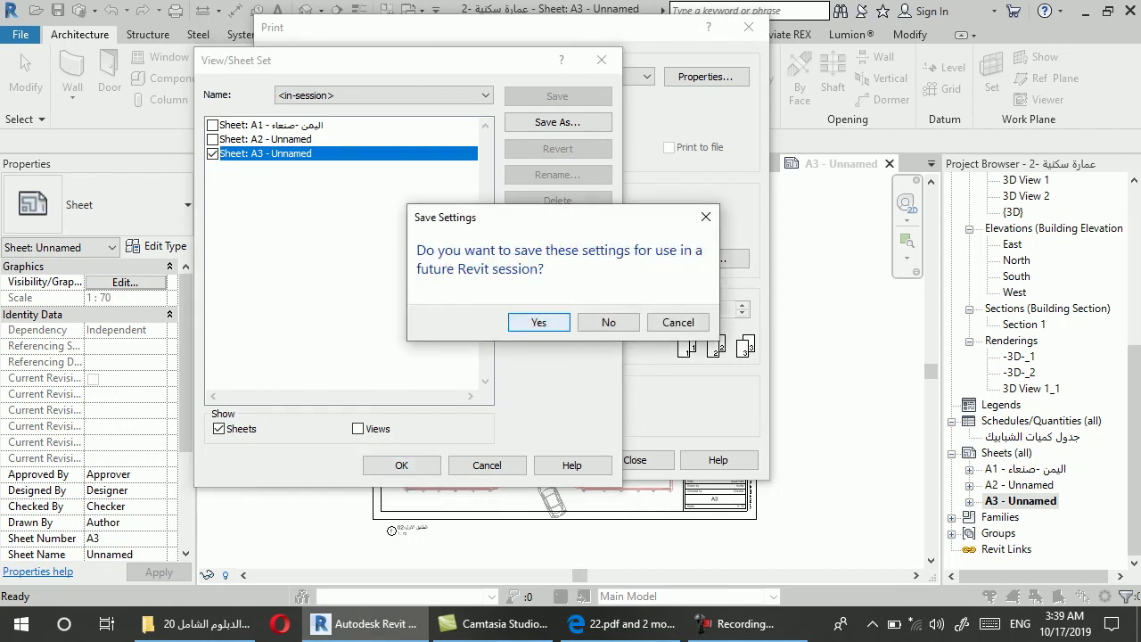
click(540, 323)
click(409, 309)
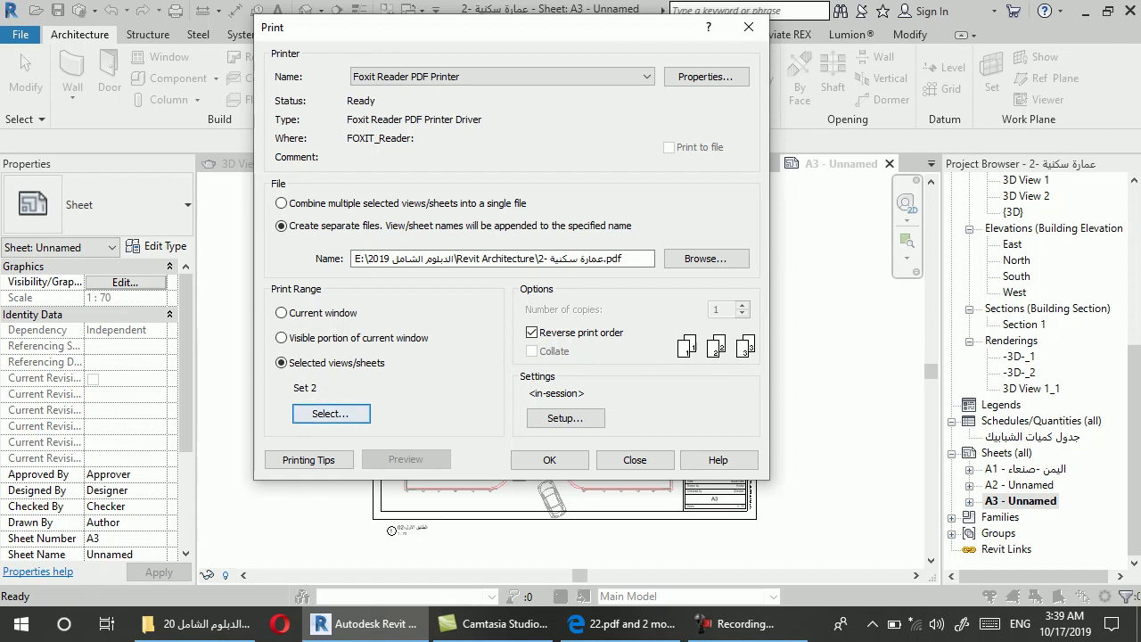
Combine the output into a single file with the print range set to current window
click(281, 204)
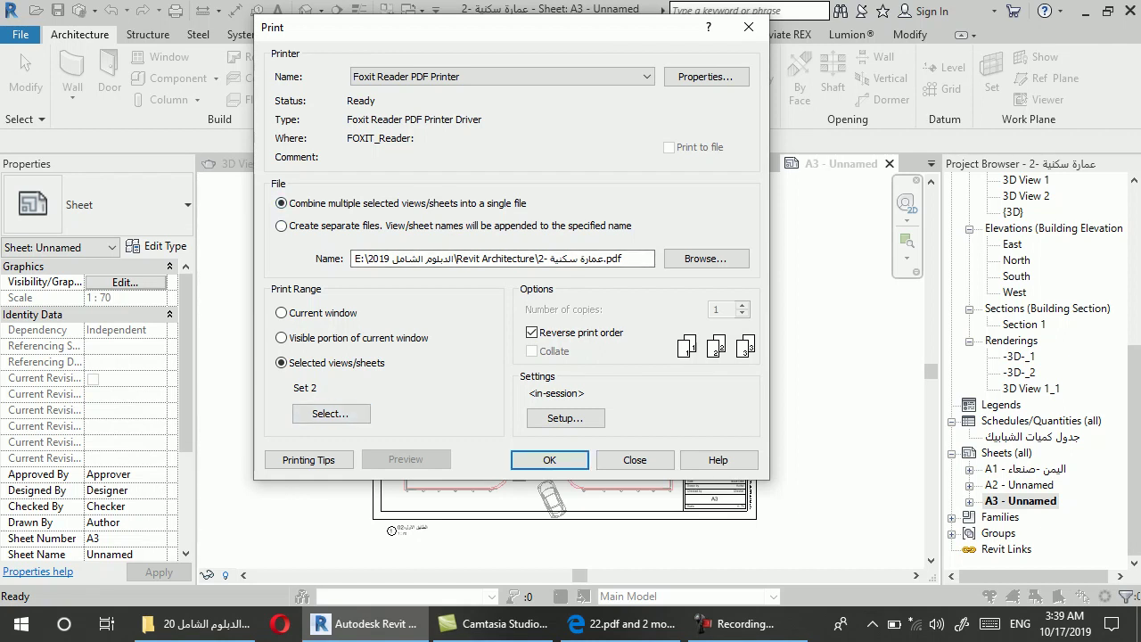
click(281, 313)
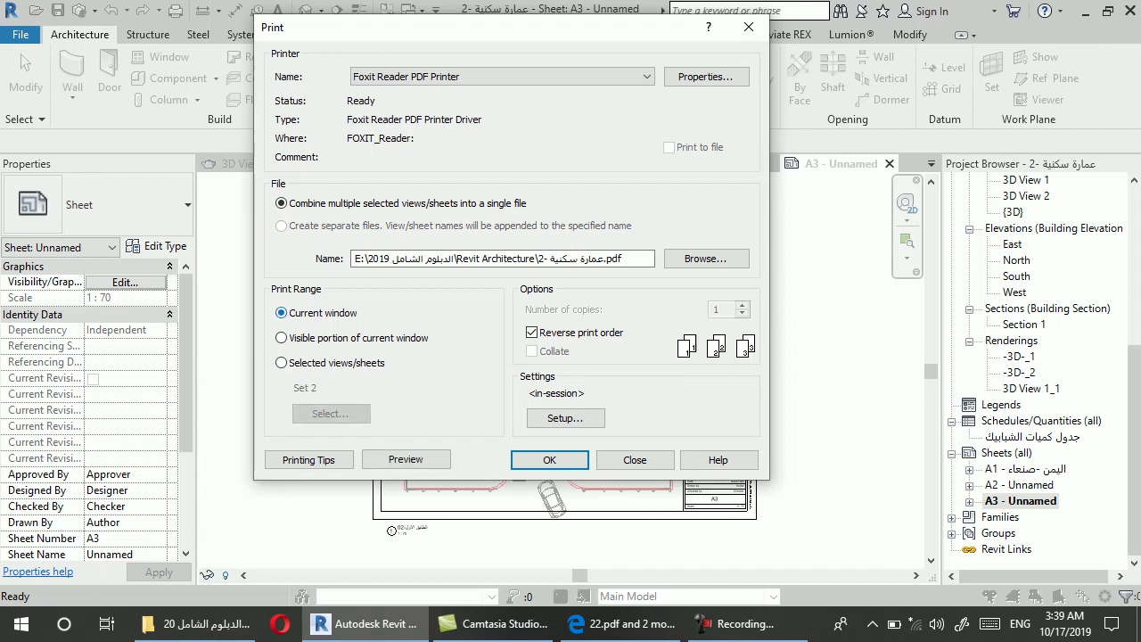
mouse_move(357, 27)
mouse_down()
mouse_move(81, 99)
mouse_move(300, 76)
mouse_up()
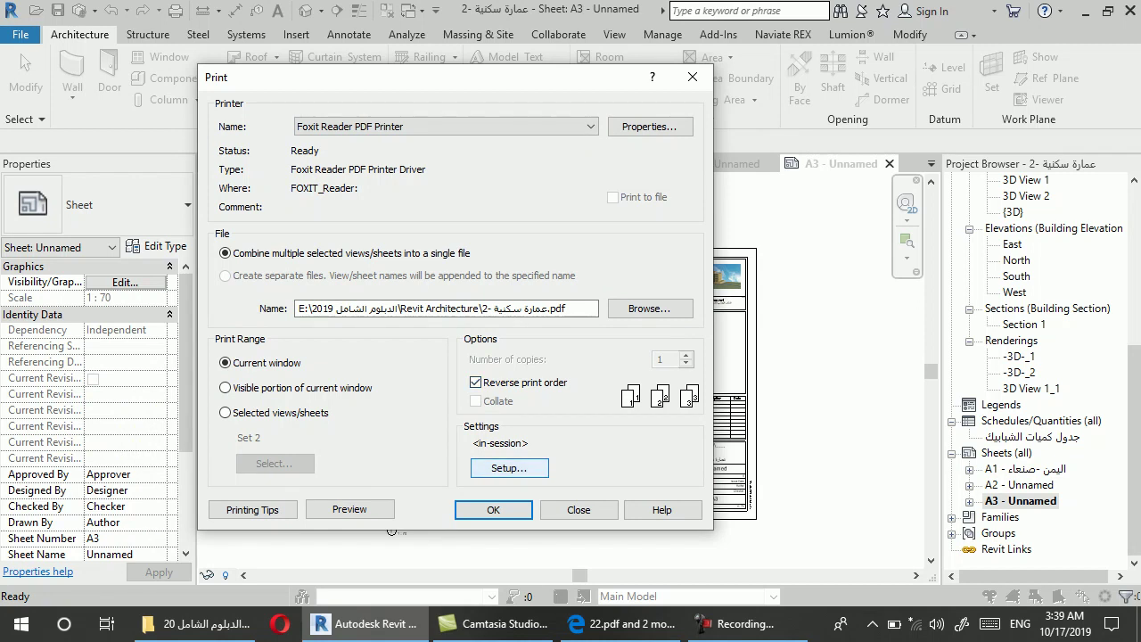
Change paper to A4 with High raster quality and Color output, saved as a named print setup
click(509, 467)
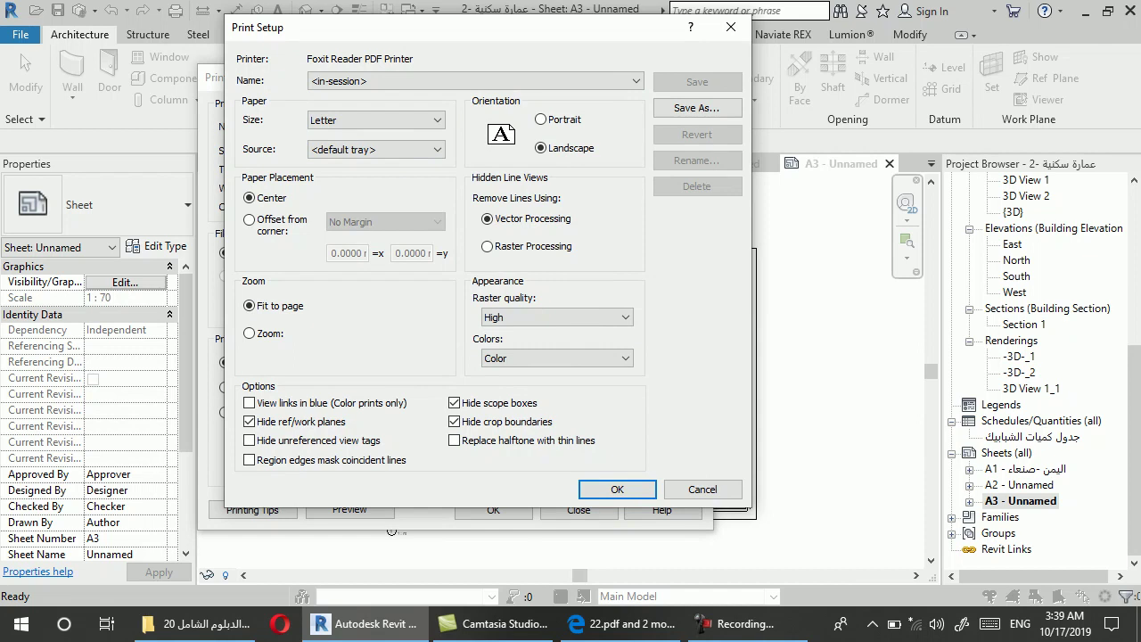
click(377, 120)
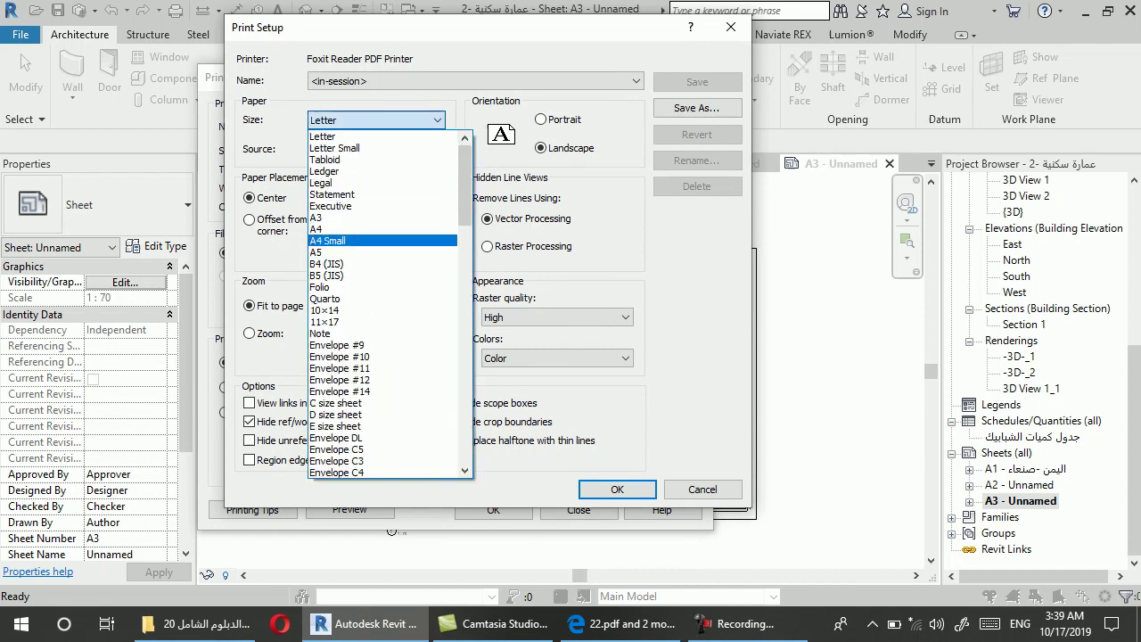
click(375, 229)
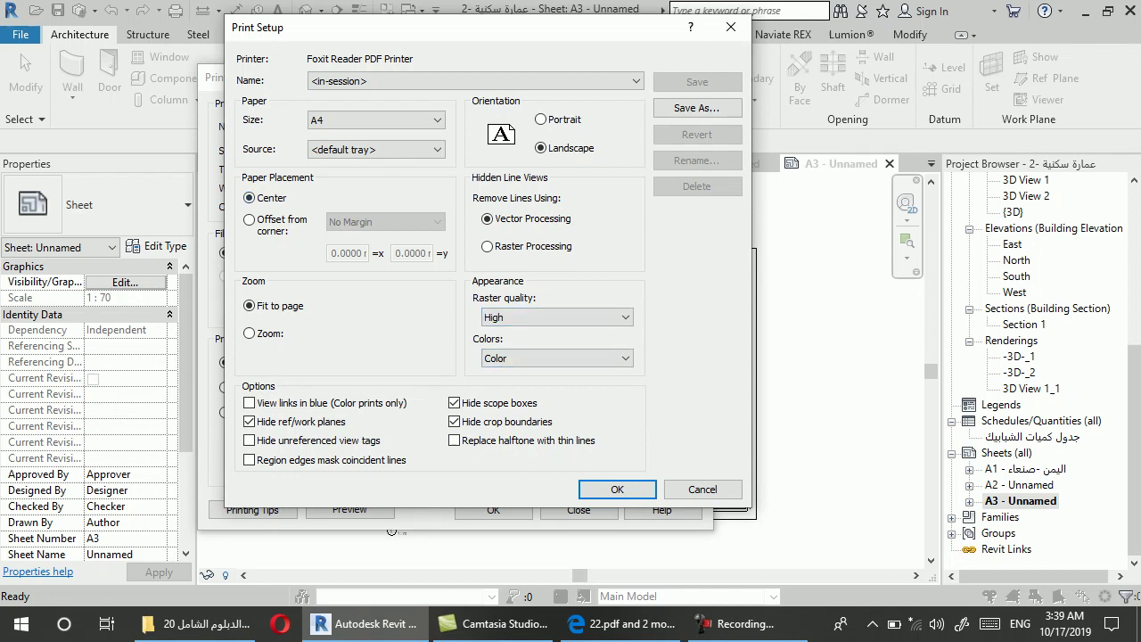
click(557, 318)
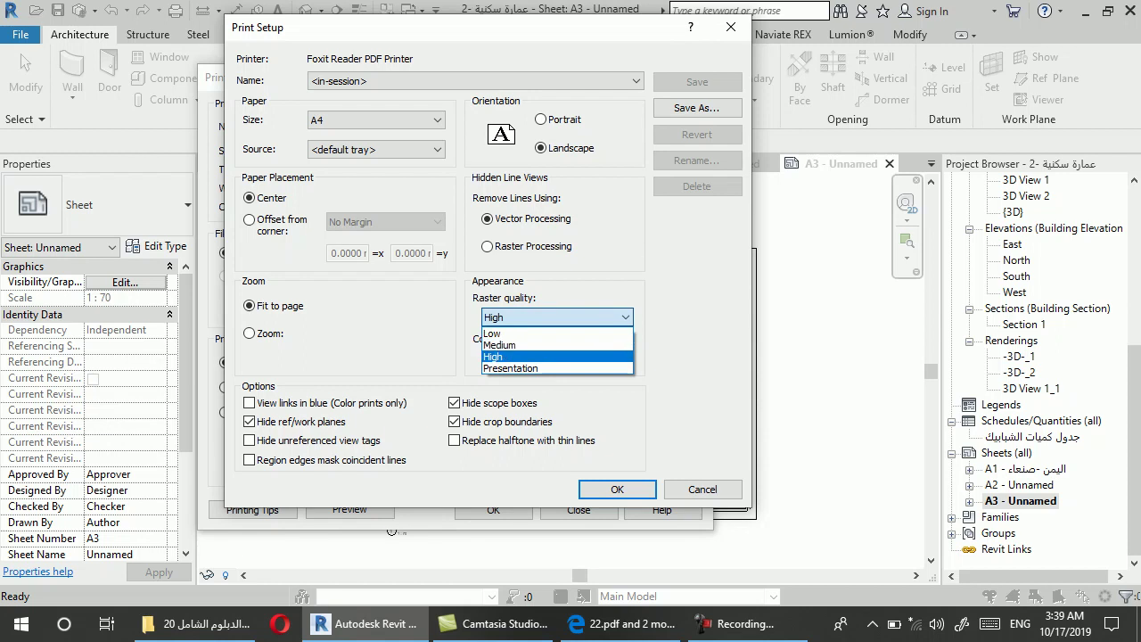
click(535, 357)
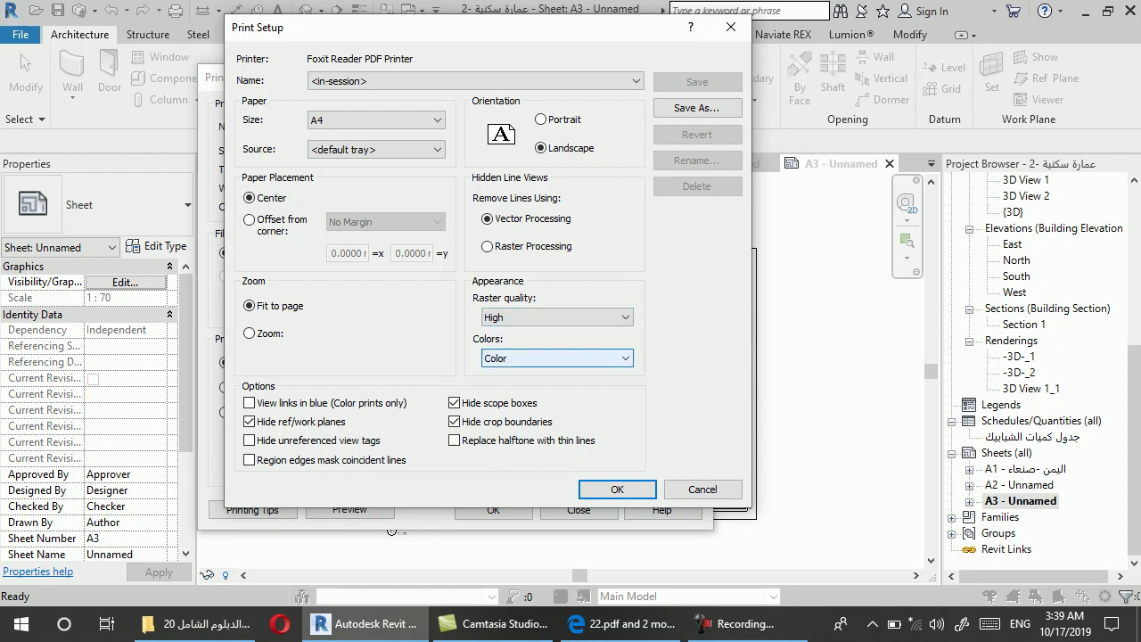
click(556, 358)
click(535, 371)
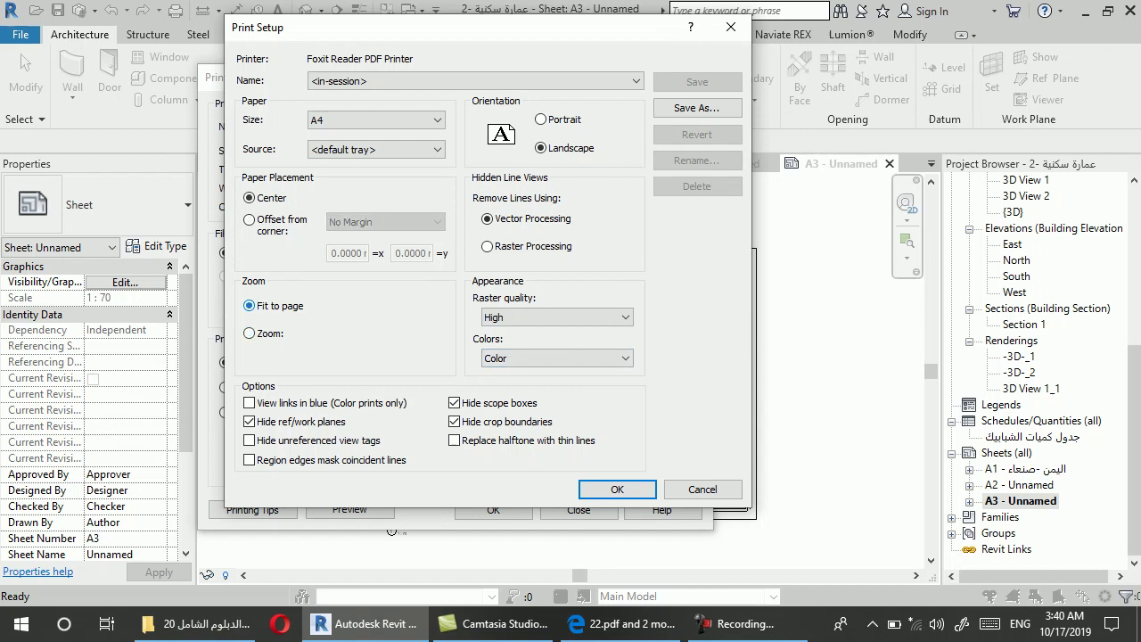
key(Return)
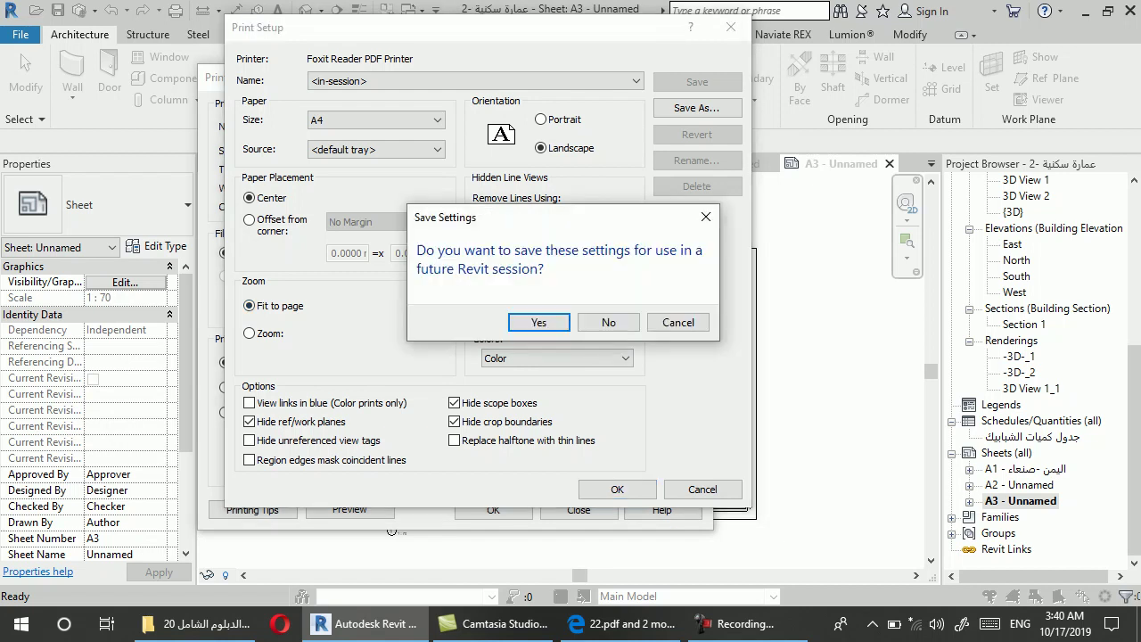
key(Return)
key(Return)
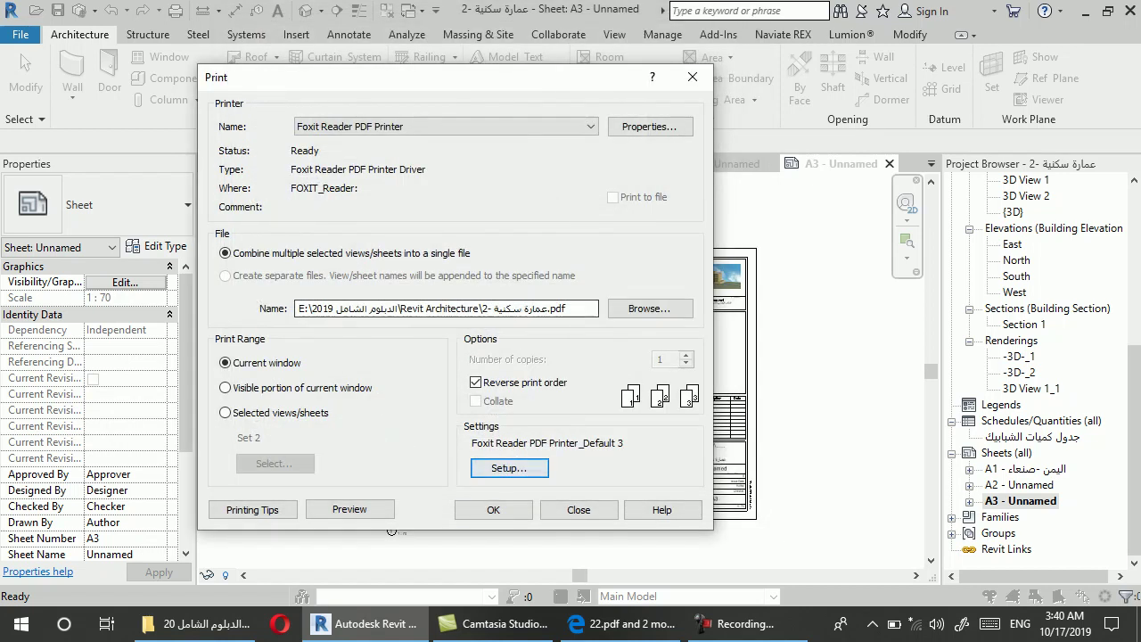
key(Return)
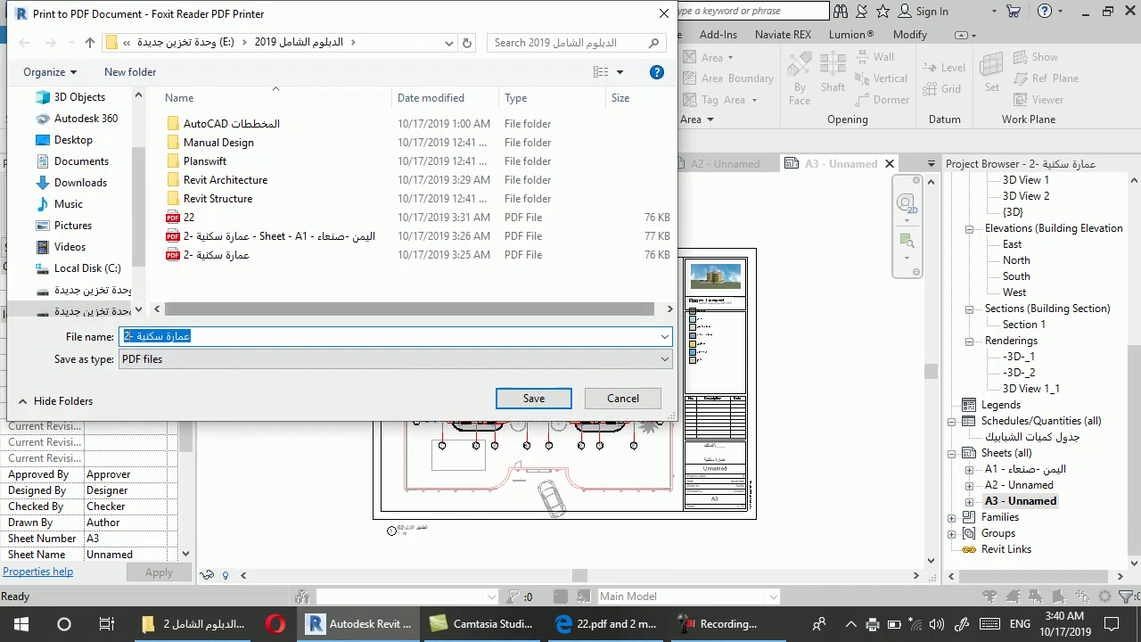
Close the stray Edge window and save the A3 PDF, replacing the existing file
click(533, 398)
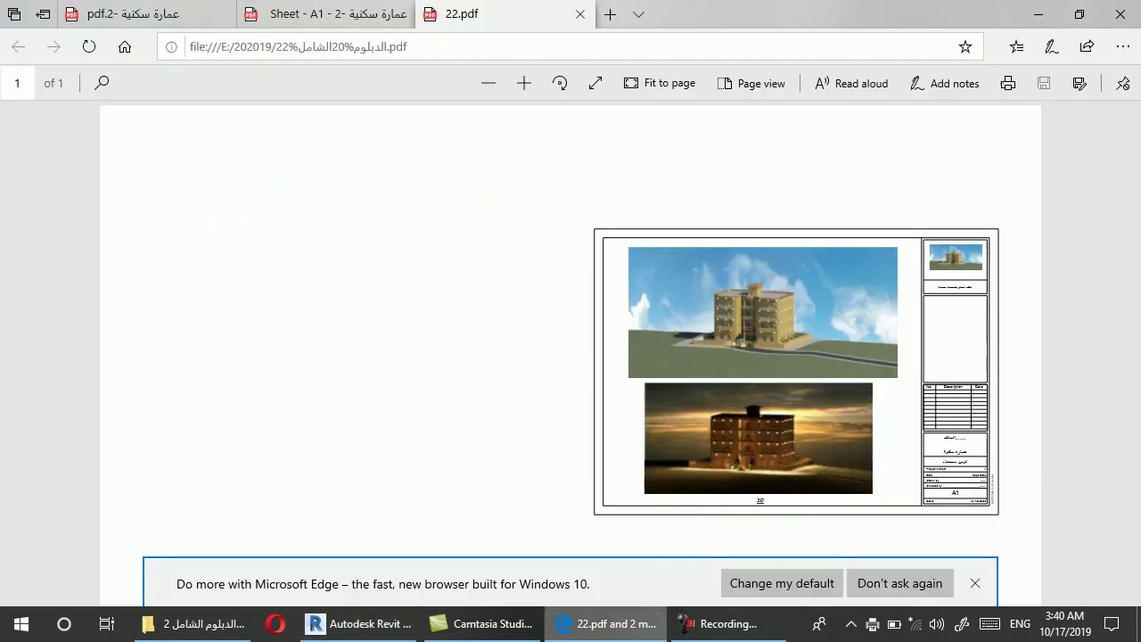
click(1121, 14)
click(479, 354)
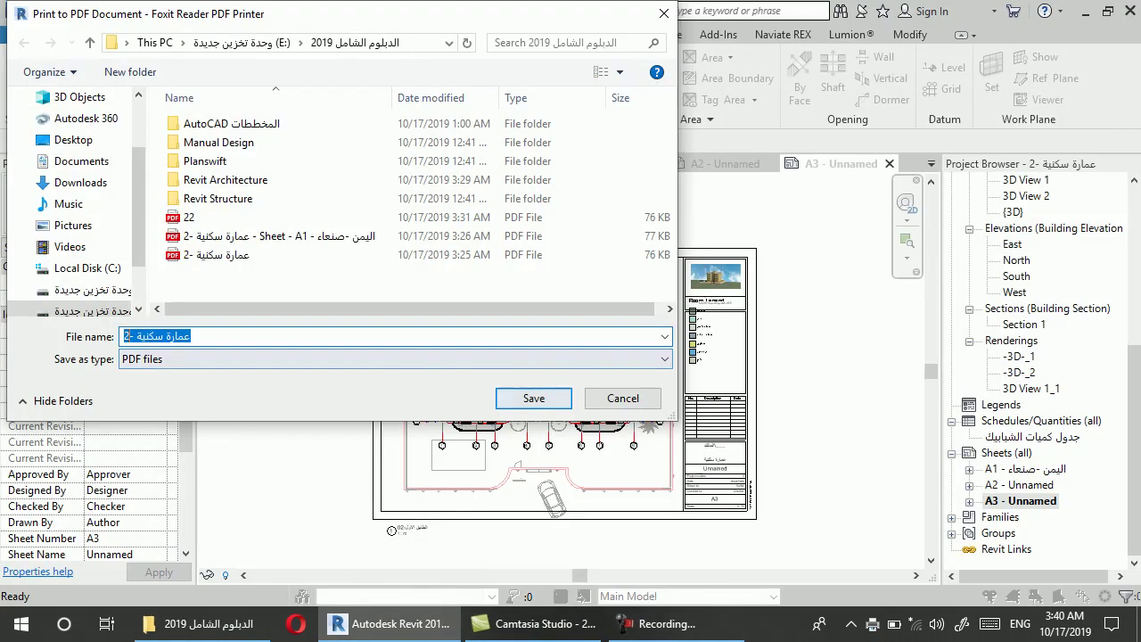
click(533, 397)
click(614, 313)
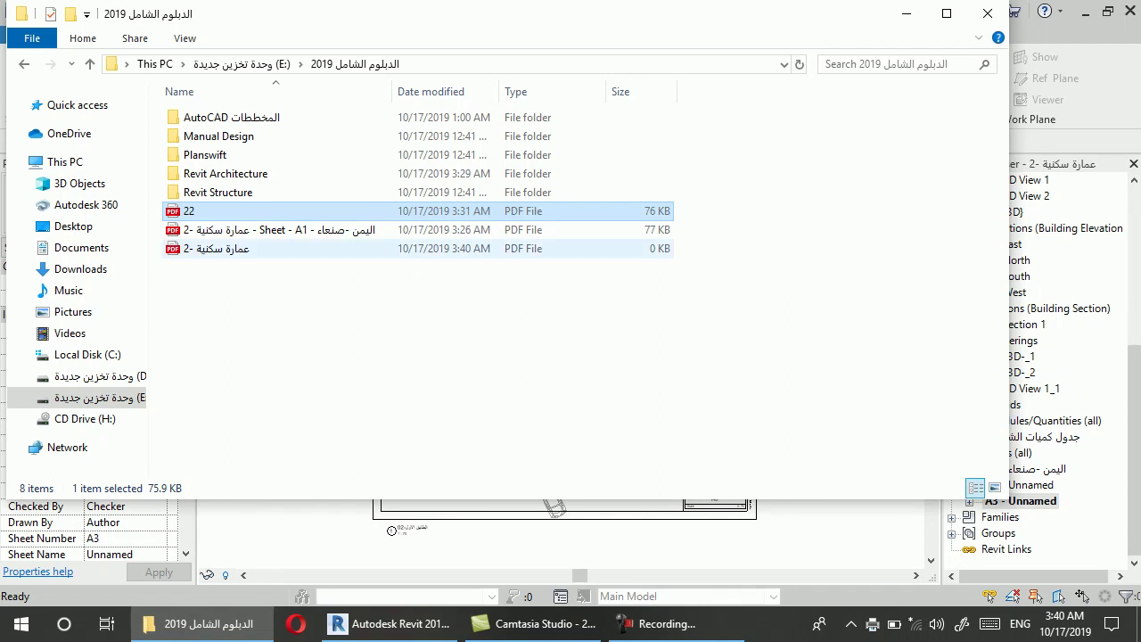
Open the printed floor-plan PDF in Edge, scroll through it, then minimize Edge and File Explorer
double_click(217, 248)
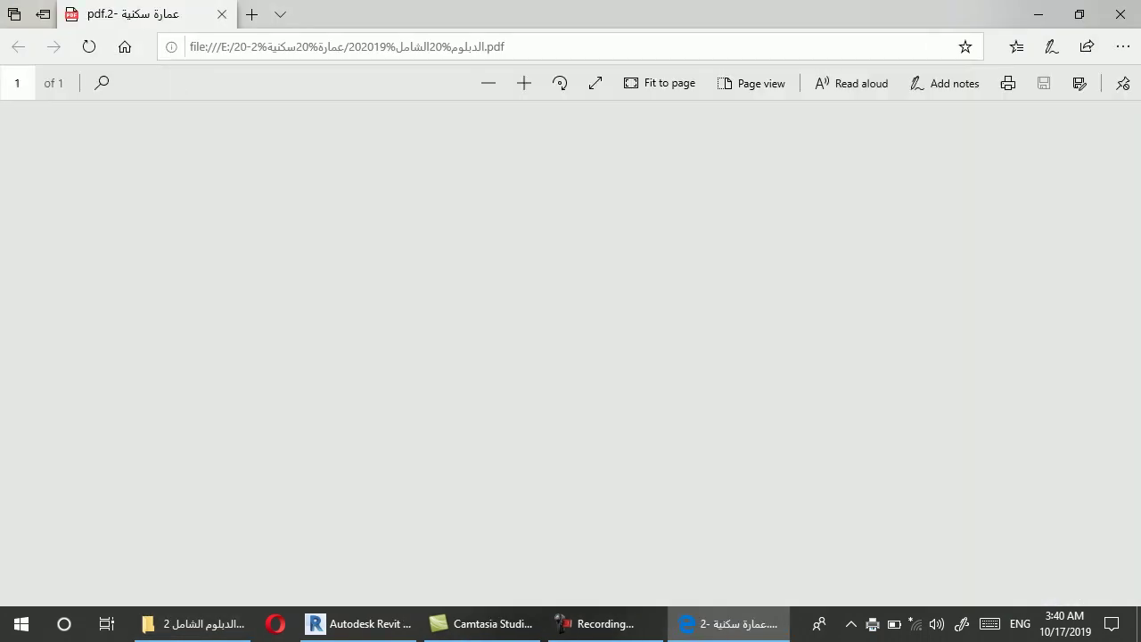
scroll(571, 357, down, 2)
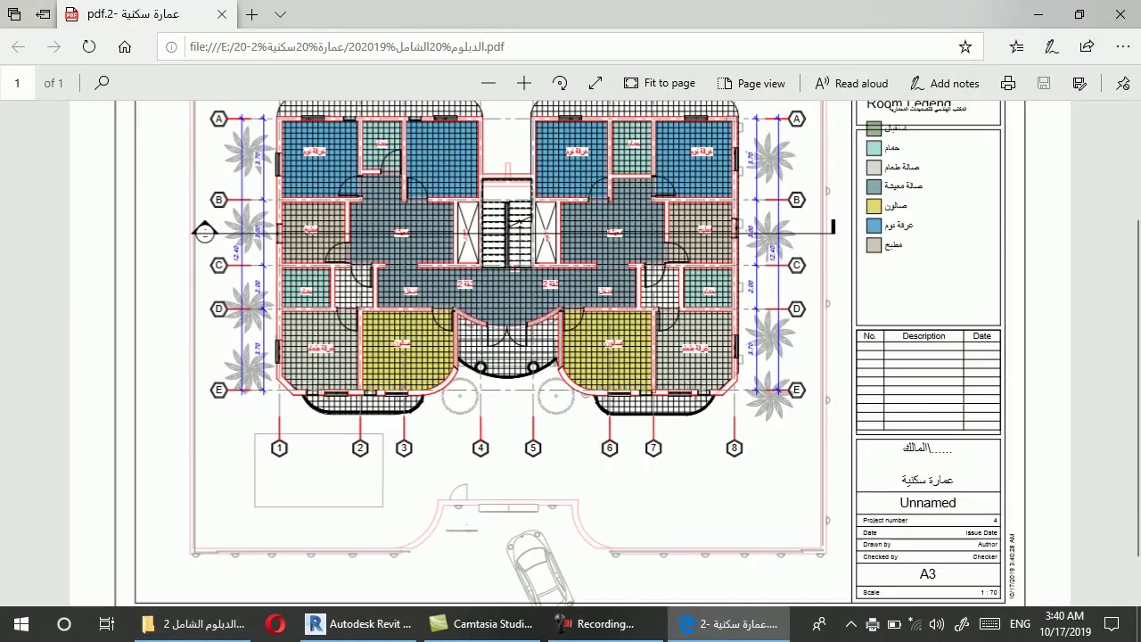
scroll(571, 356, up, 2)
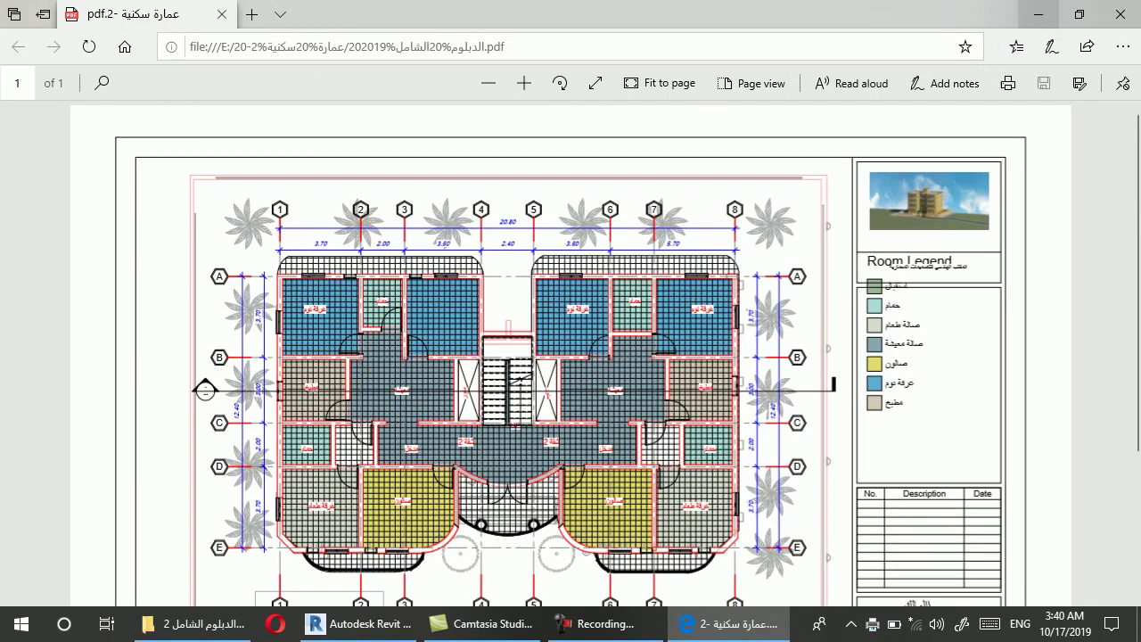
click(1038, 14)
click(906, 13)
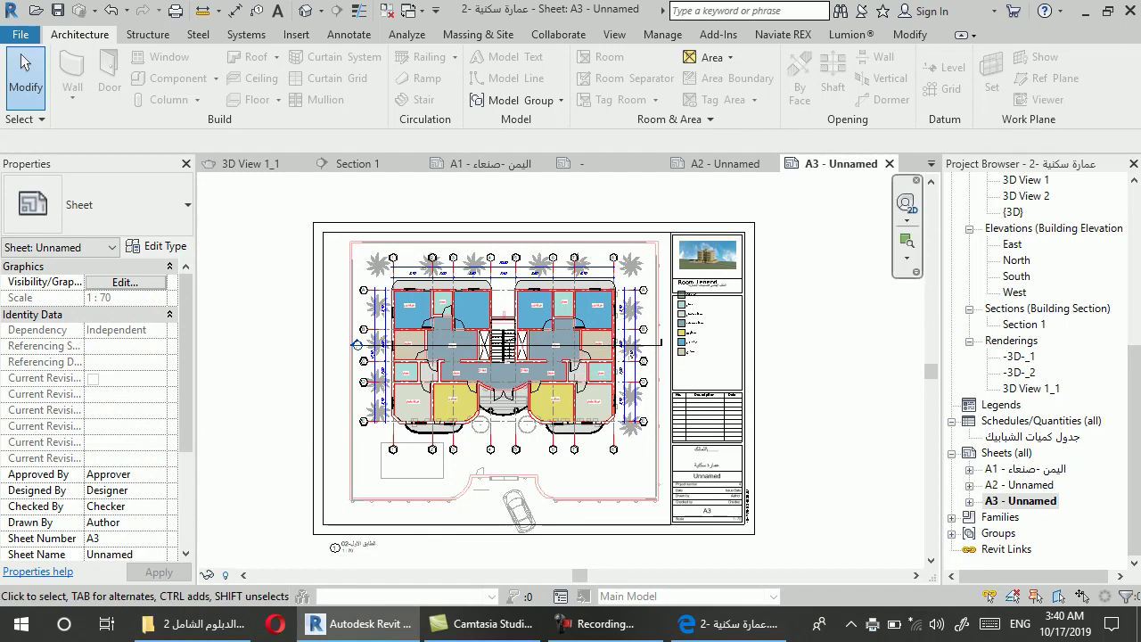
Open the 02 first-floor plan view and inspect its غرفة نوم room label
scroll(1035, 366, up, 6)
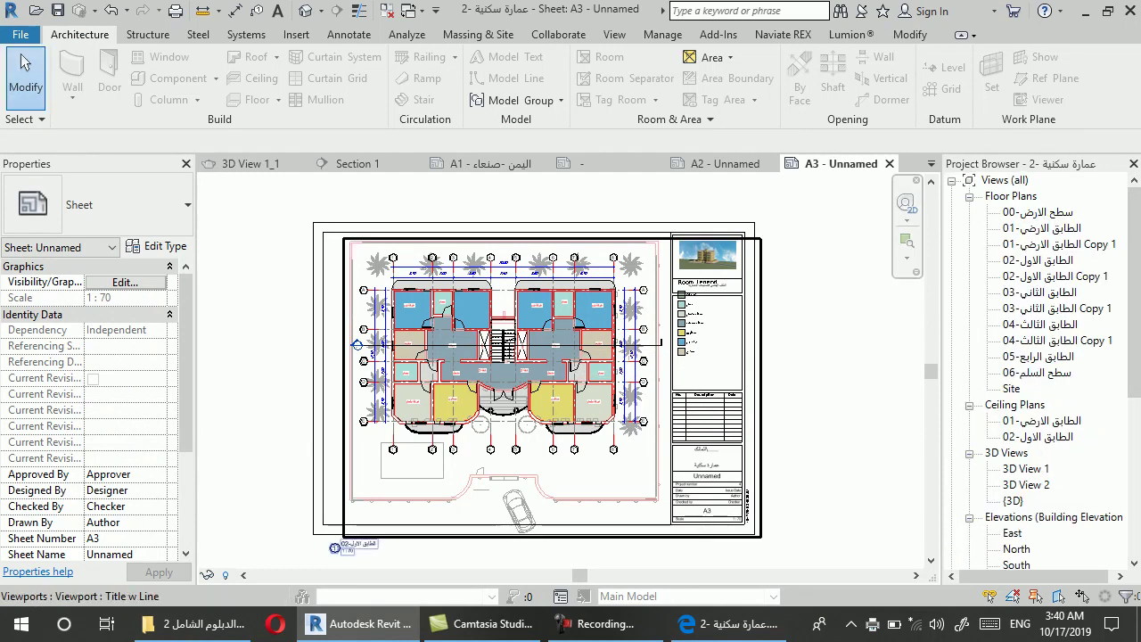
click(24, 62)
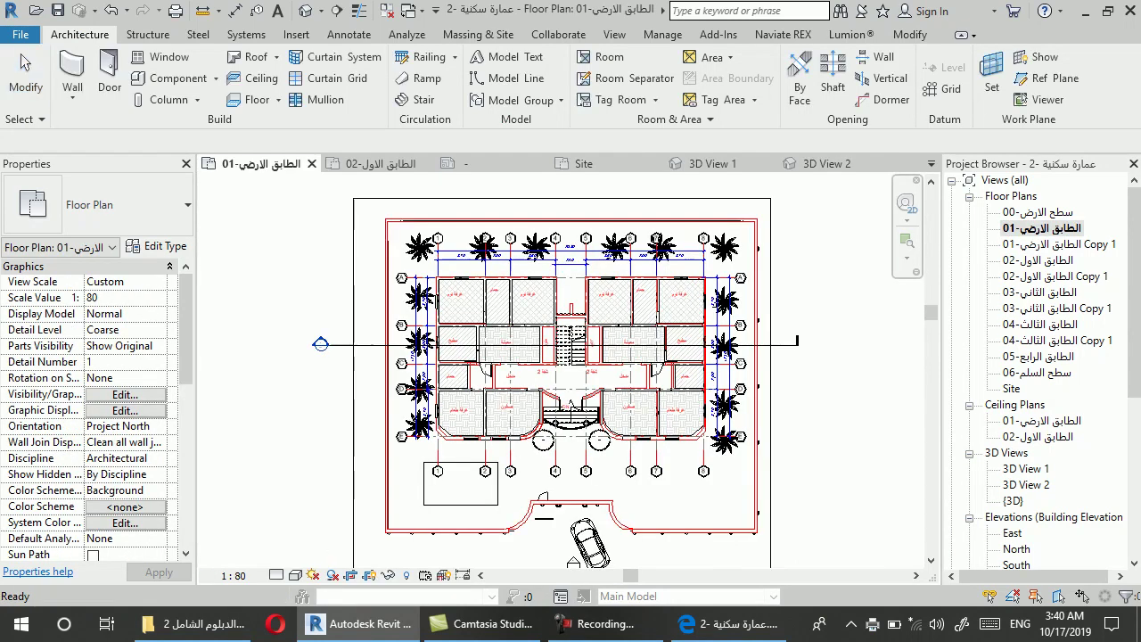
double_click(1038, 260)
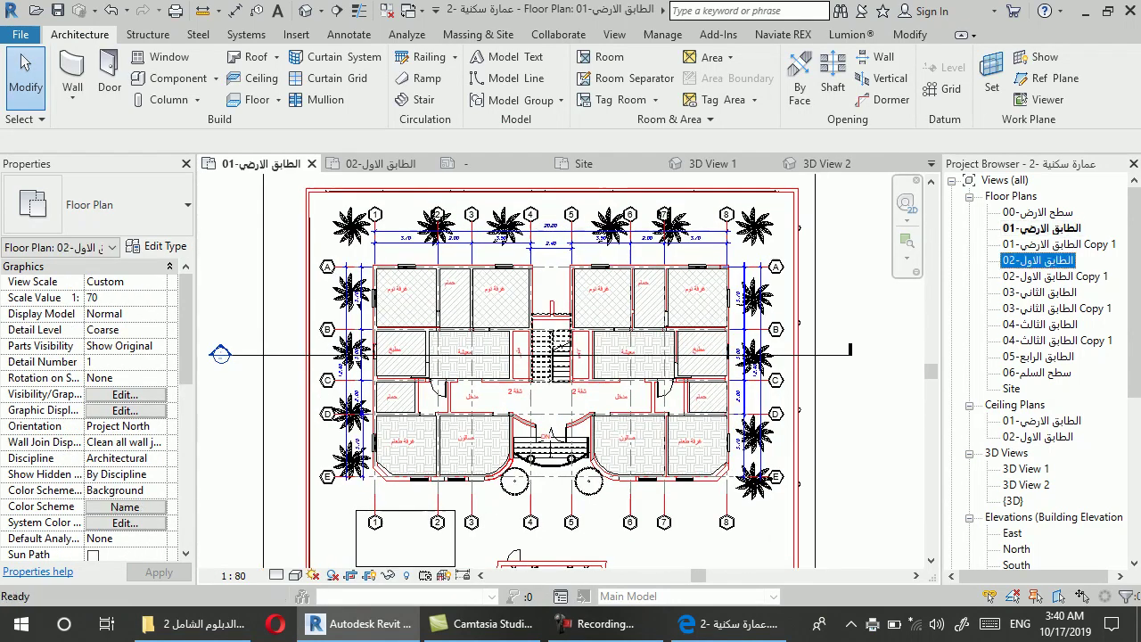
scroll(748, 347, up, 3)
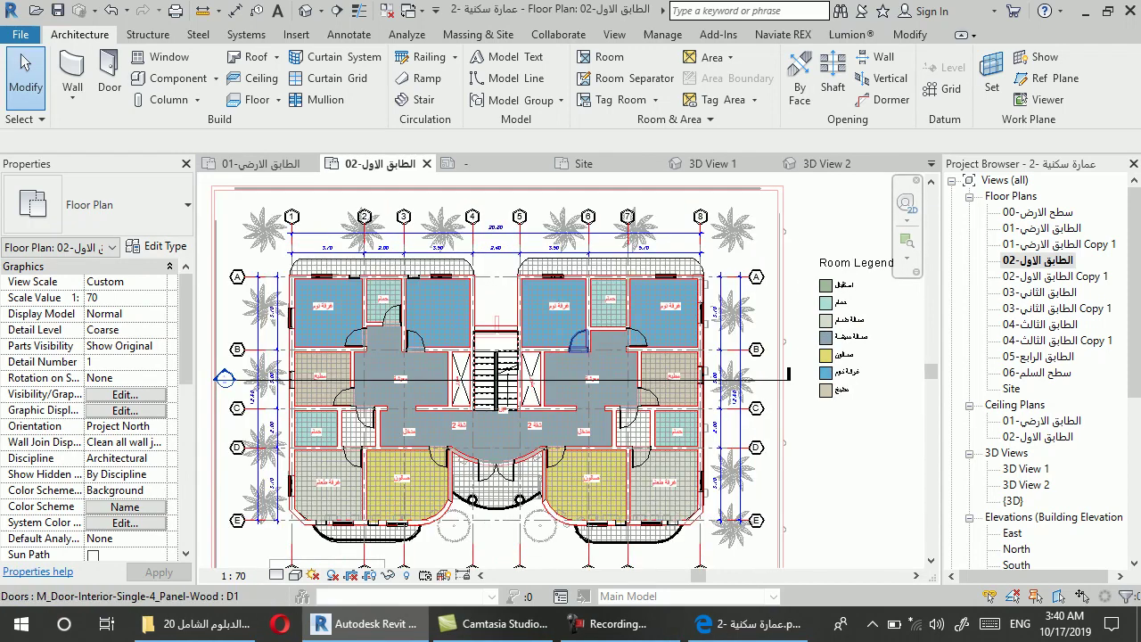
scroll(521, 377, up, 1)
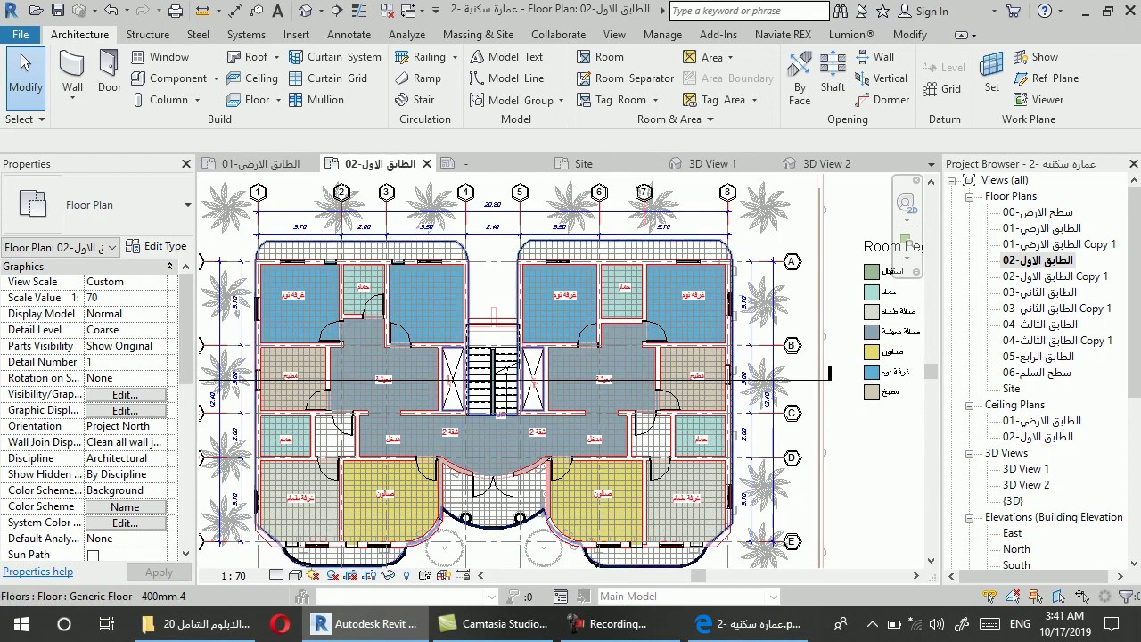
scroll(544, 296, down, 1)
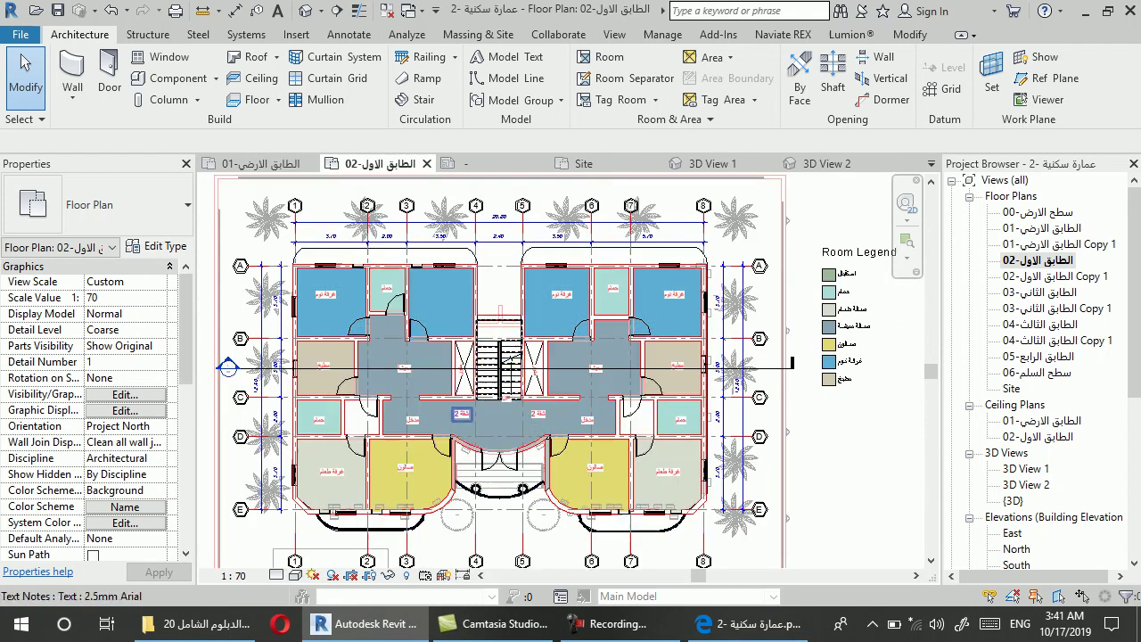
scroll(462, 450, up, 4)
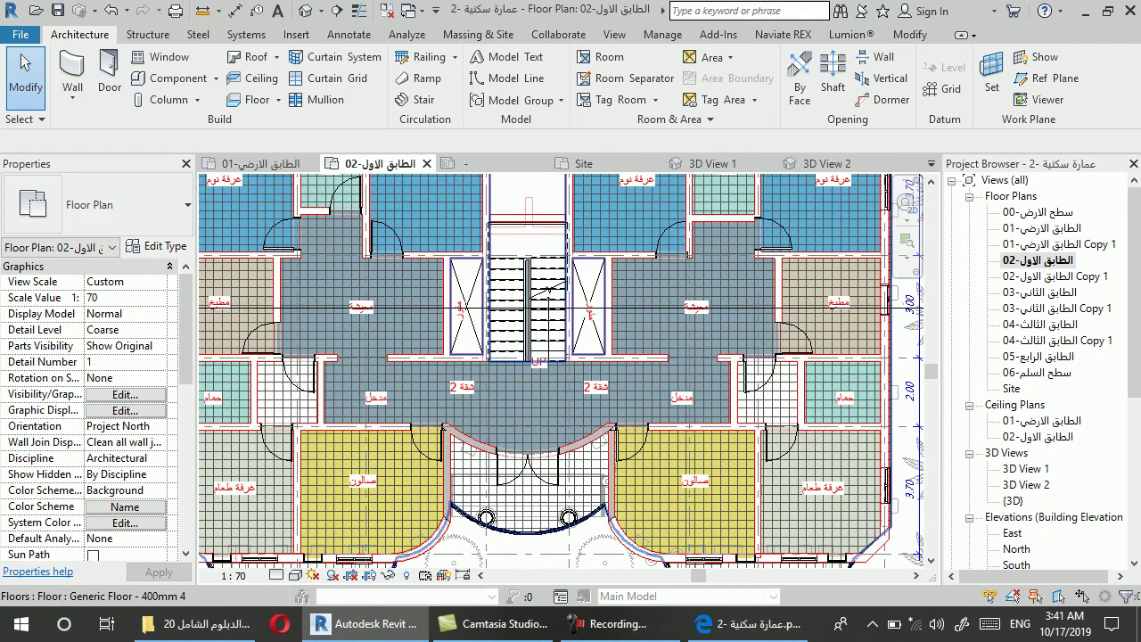
scroll(402, 386, down, 2)
click(584, 230)
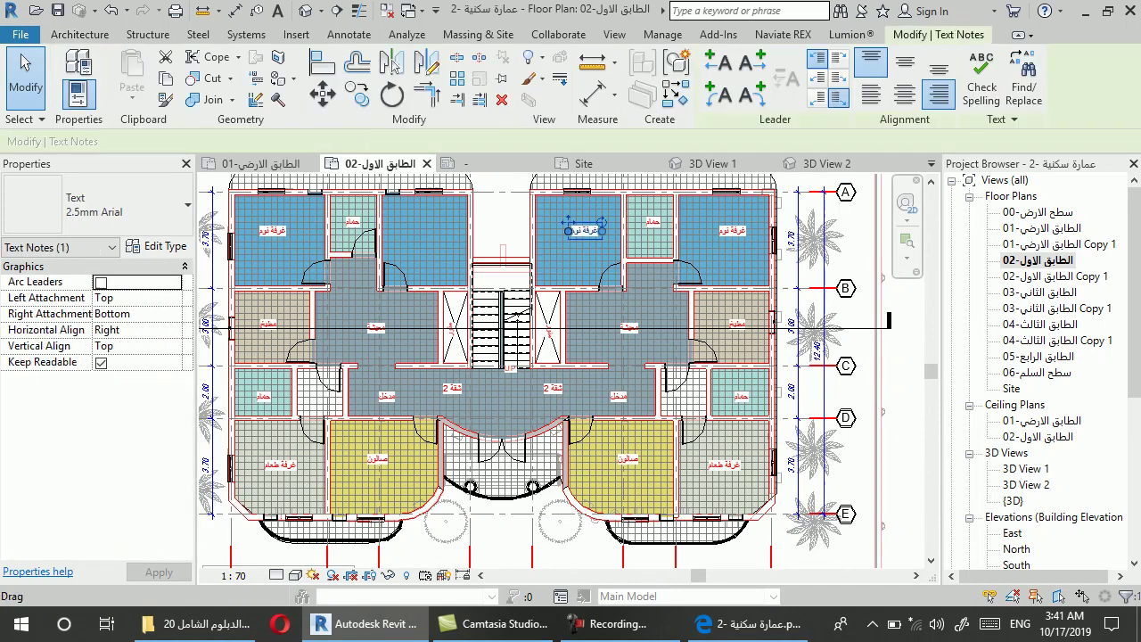
key(Escape)
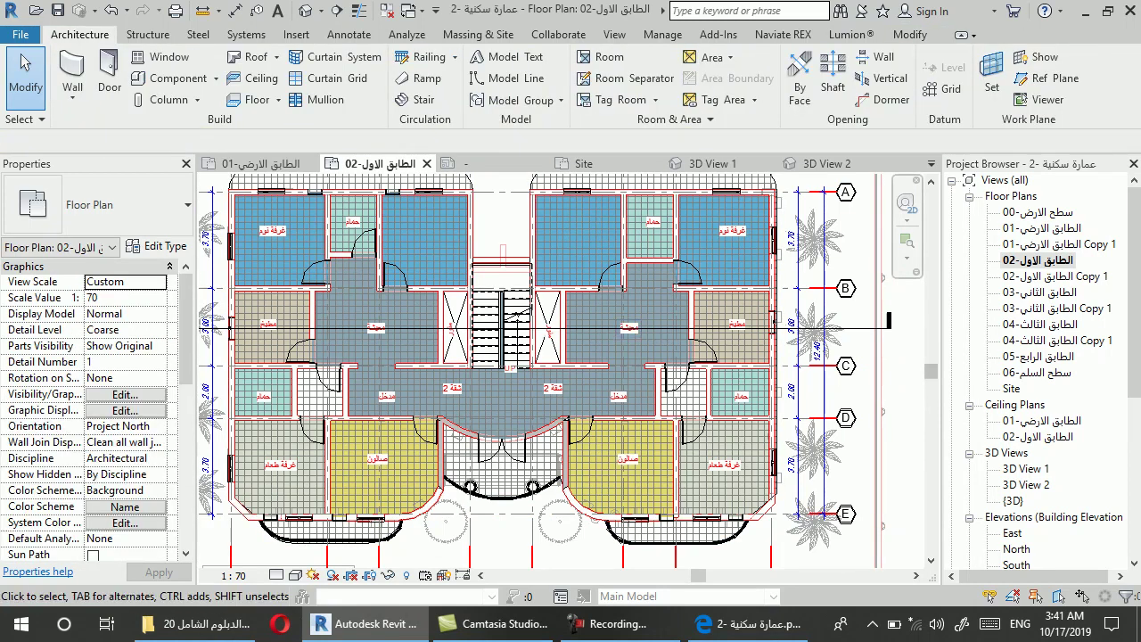
Scroll the Project Browser down to Sheets and open A3 - Unnamed
scroll(892, 419, down, 2)
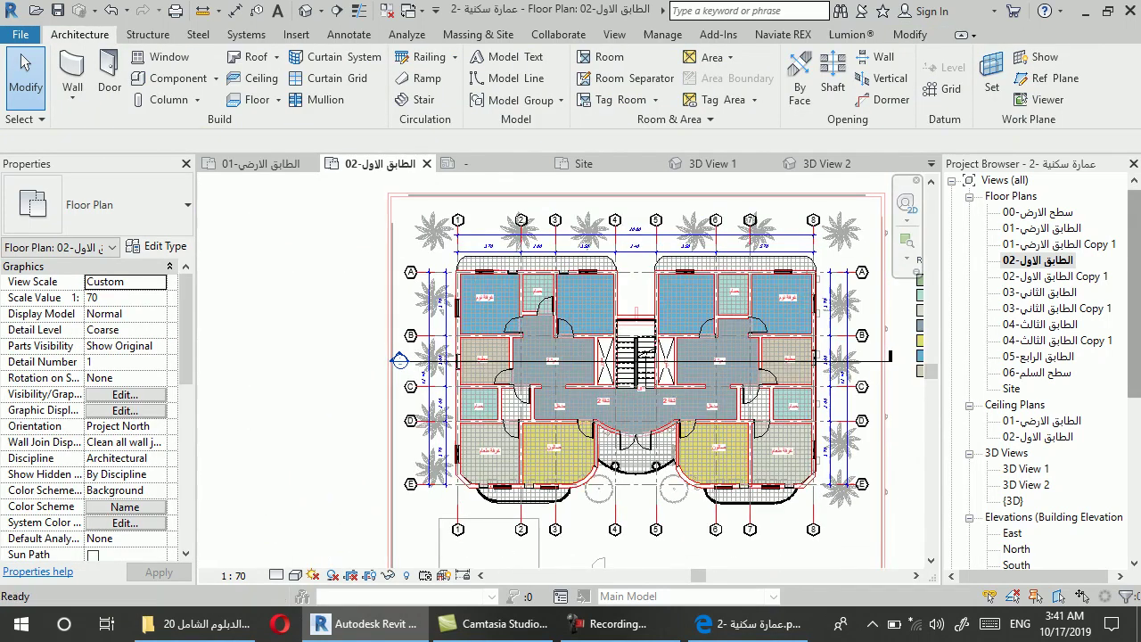
scroll(1035, 374, down, 3)
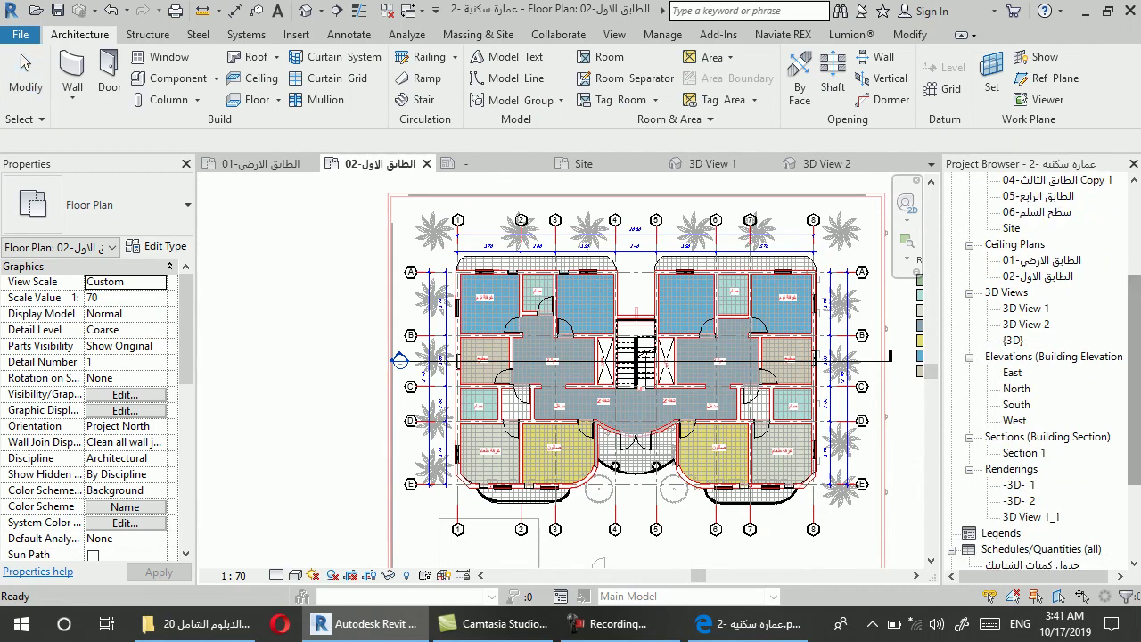
scroll(1035, 375, down, 2)
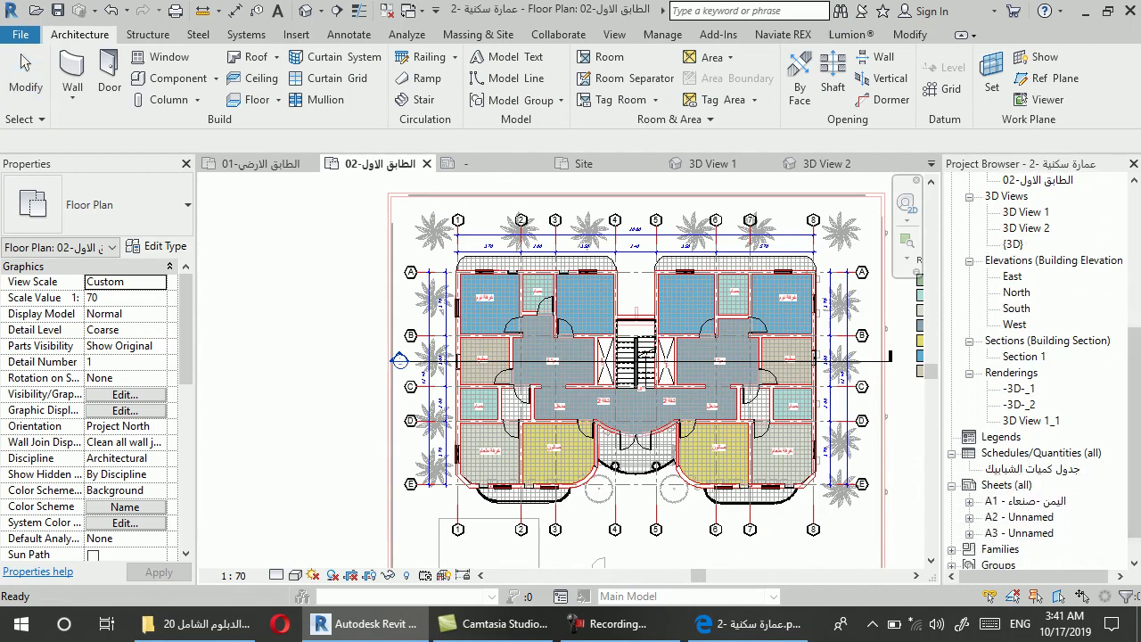
double_click(1017, 548)
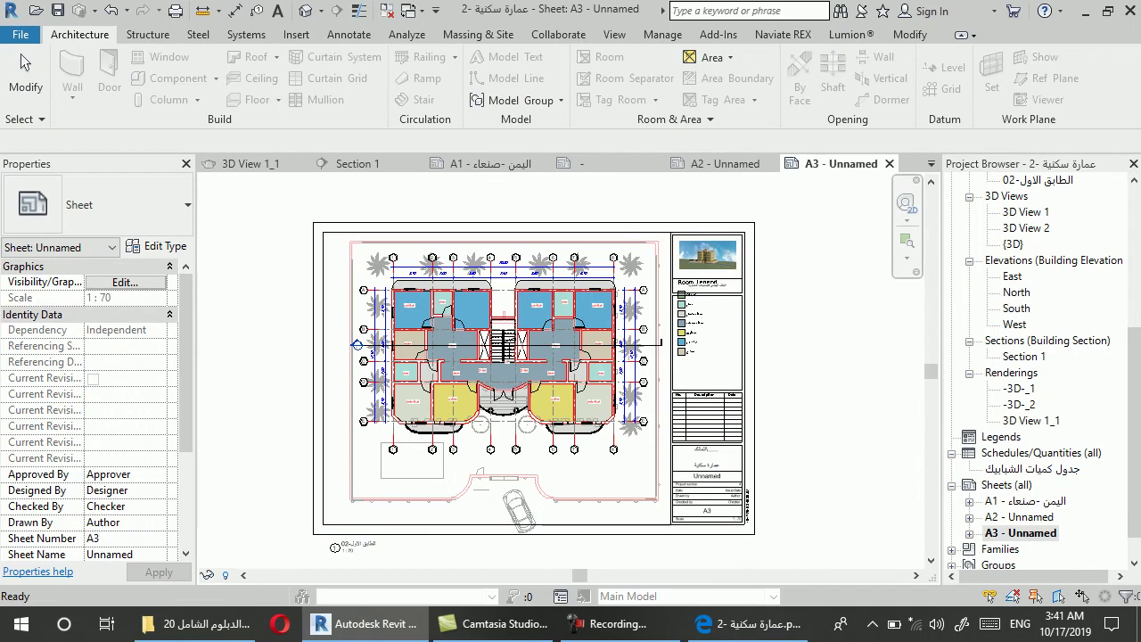
right_click(555, 384)
click(617, 242)
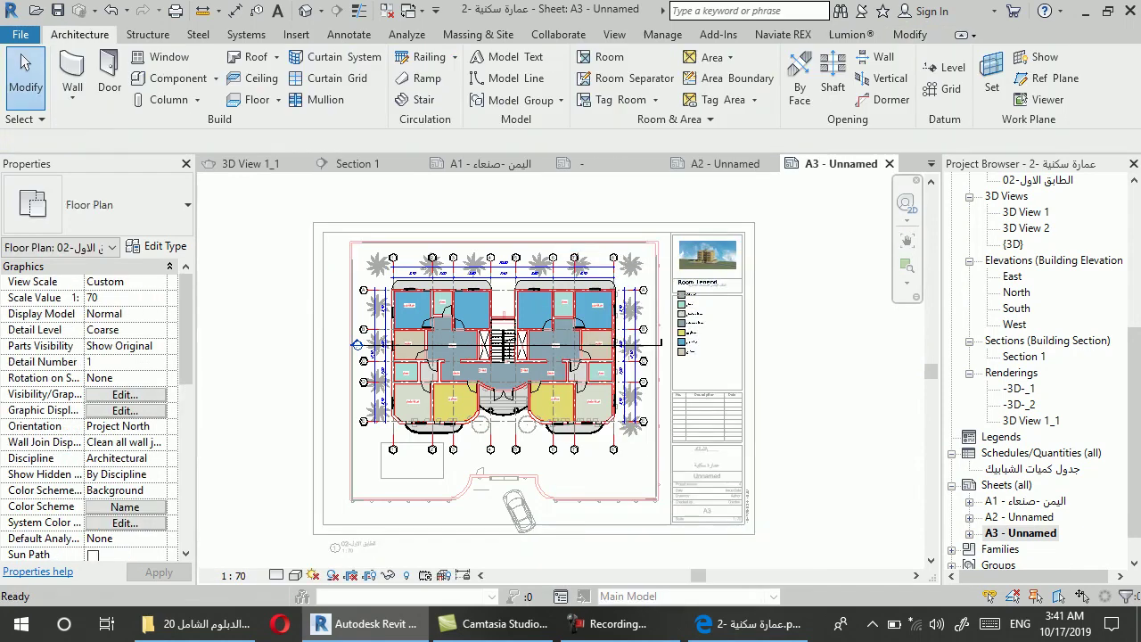
scroll(516, 321, up, 2)
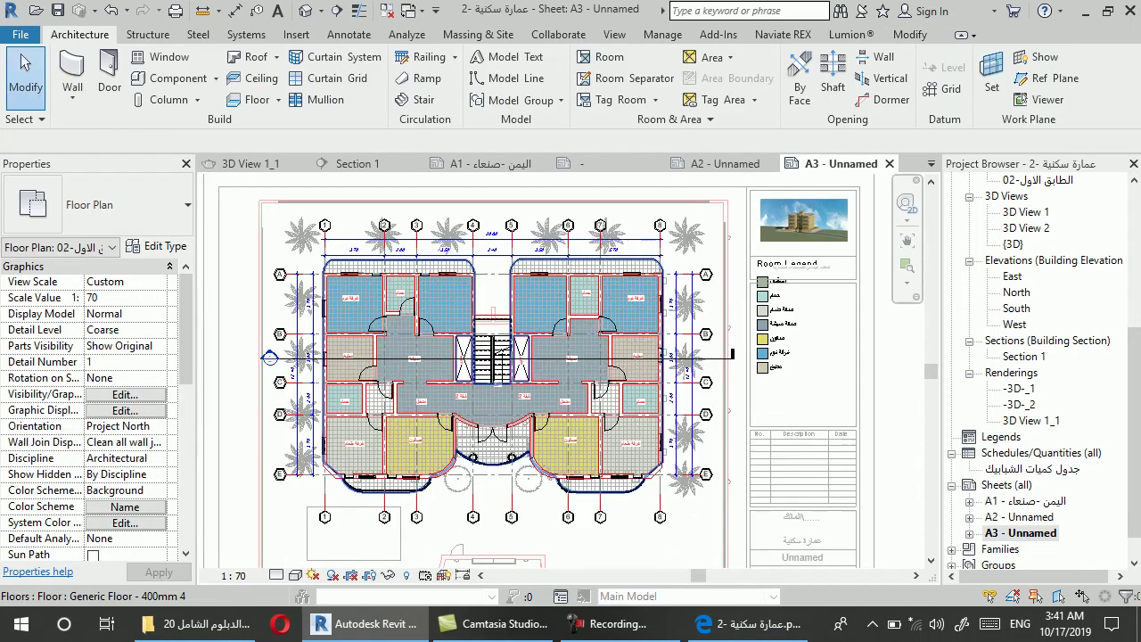
right_click(543, 268)
click(570, 243)
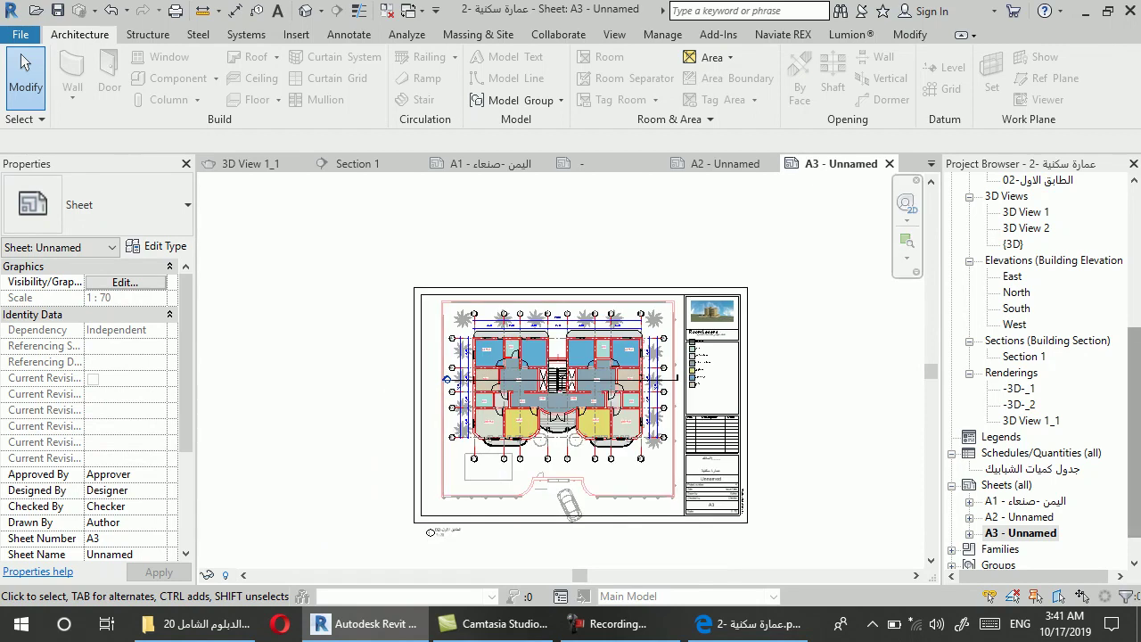
scroll(1034, 375, up, 3)
scroll(1034, 375, up, 2)
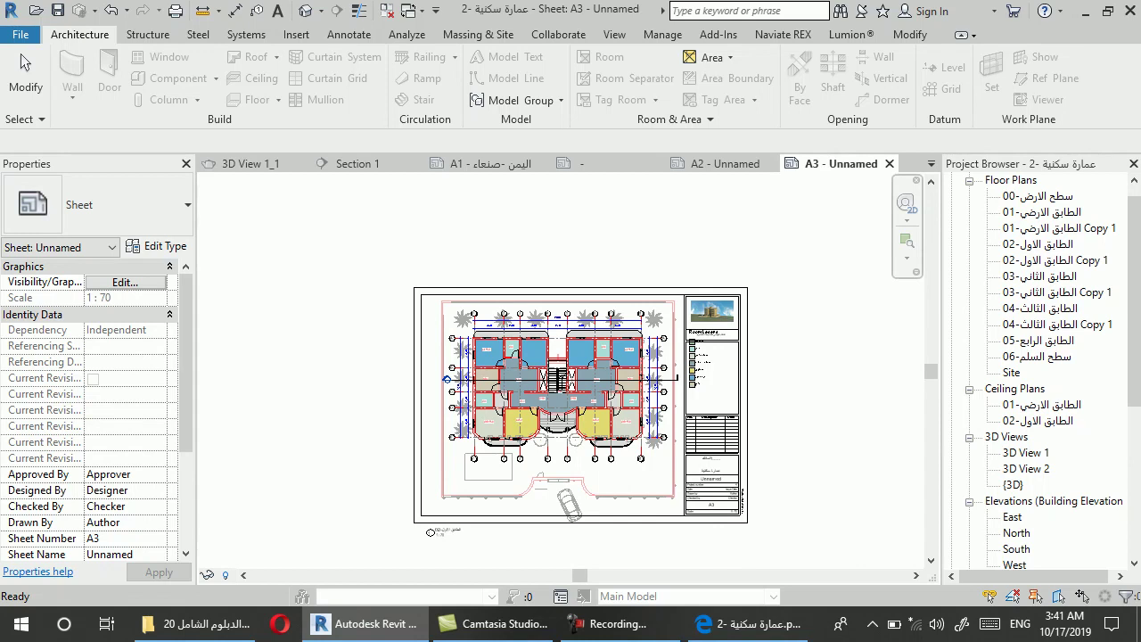
scroll(1134, 295, up, 1)
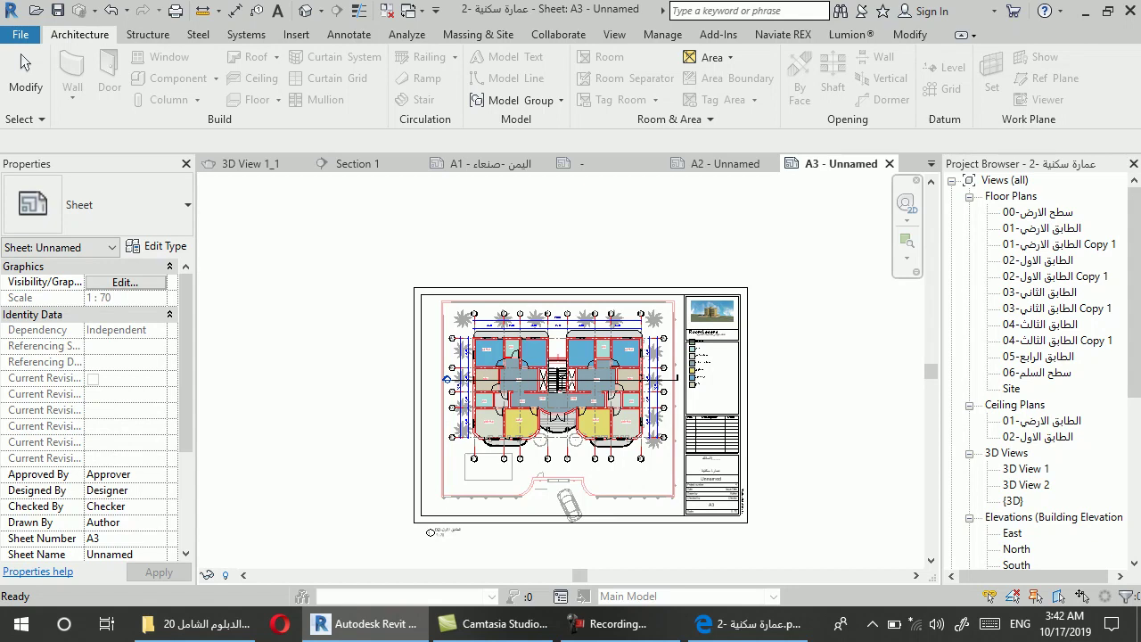
Show the apartment building's default {3D} view with the Lumion® plug-in tools displayed
click(611, 624)
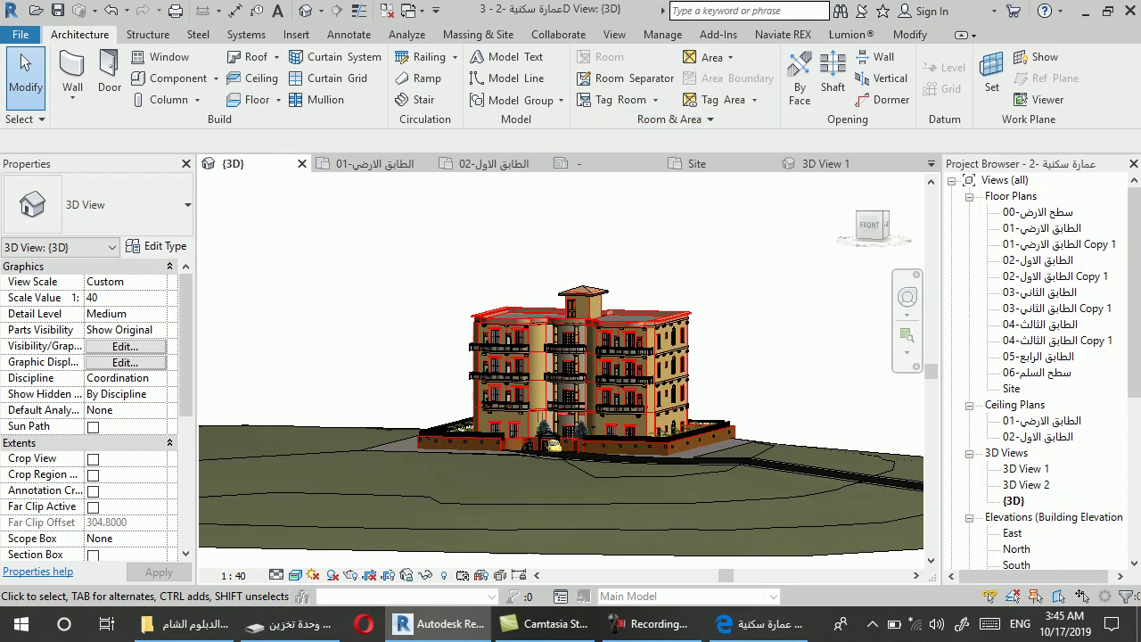
scroll(571, 374, up, 2)
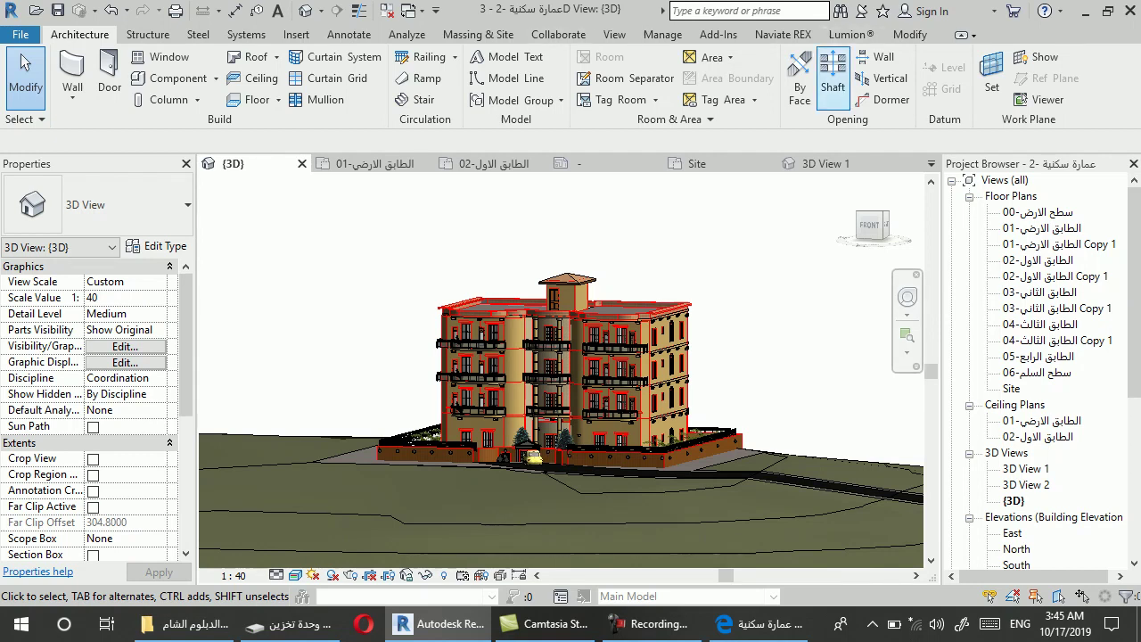
click(852, 34)
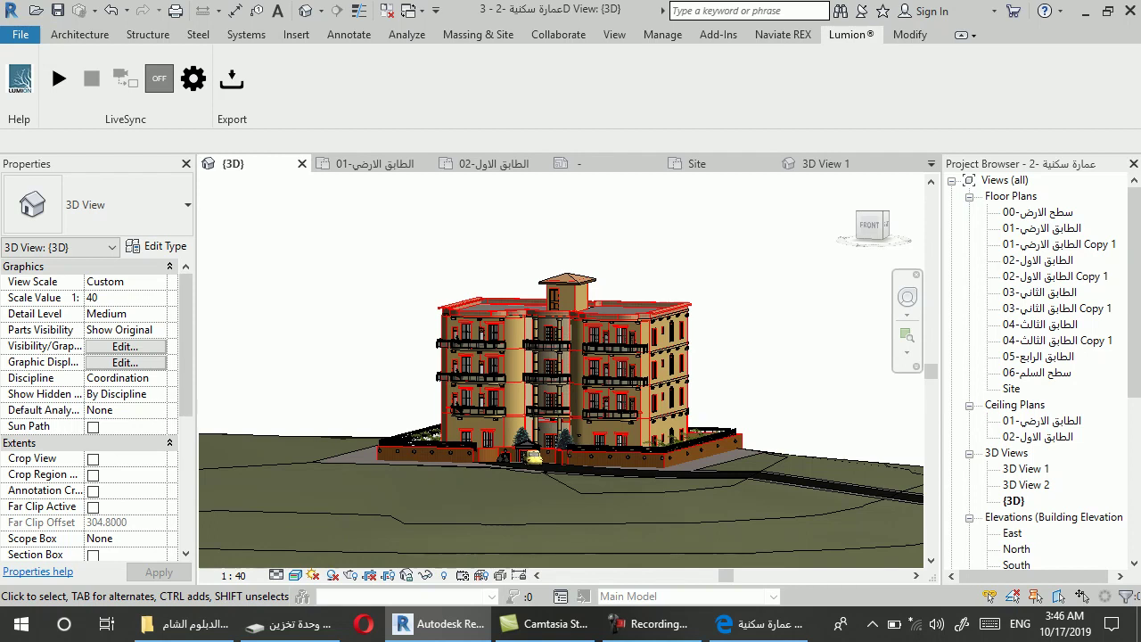
Export the 3D model through Lumion® Export as a COLLADA file into the Revit Architecture folder
click(232, 78)
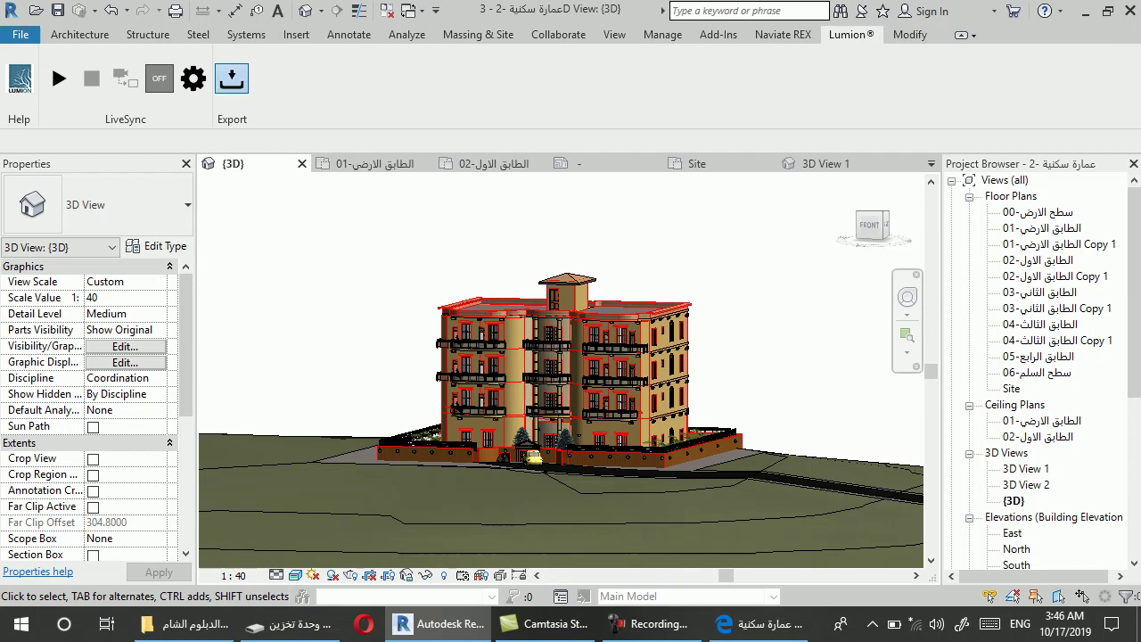
click(98, 216)
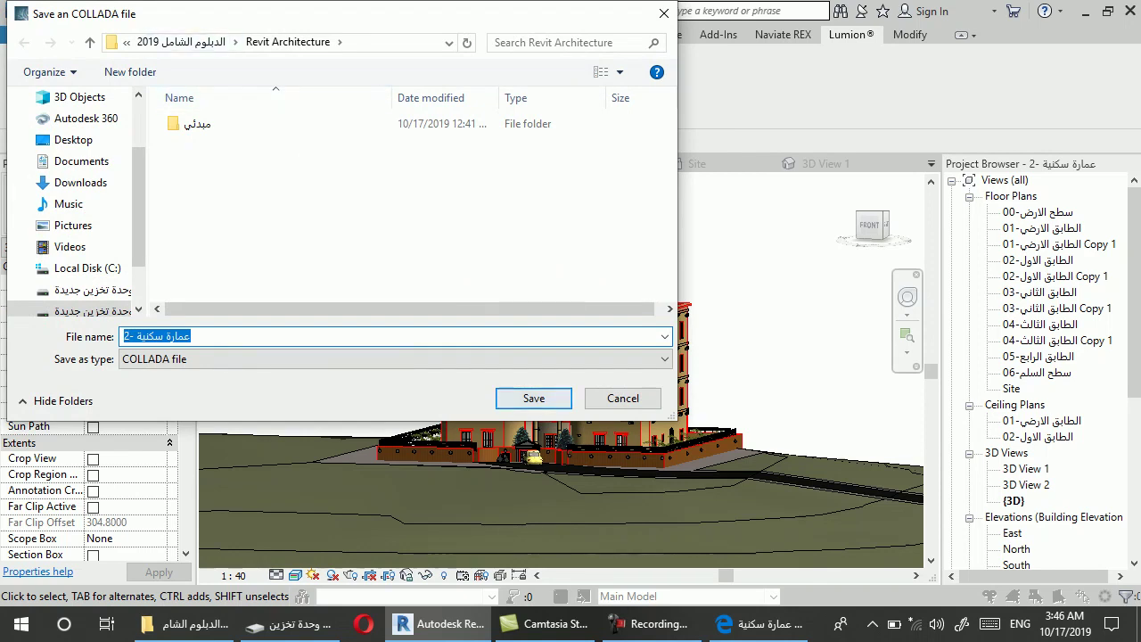
click(534, 398)
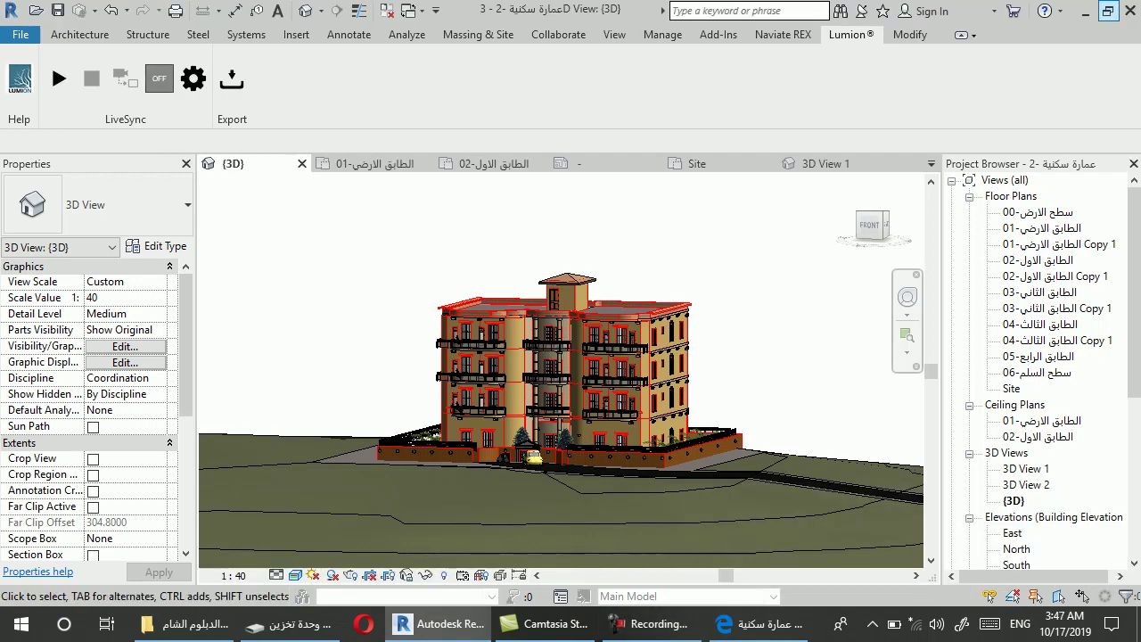
Minimize Revit and launch Lumion 8.0 from its desktop icon
click(1083, 11)
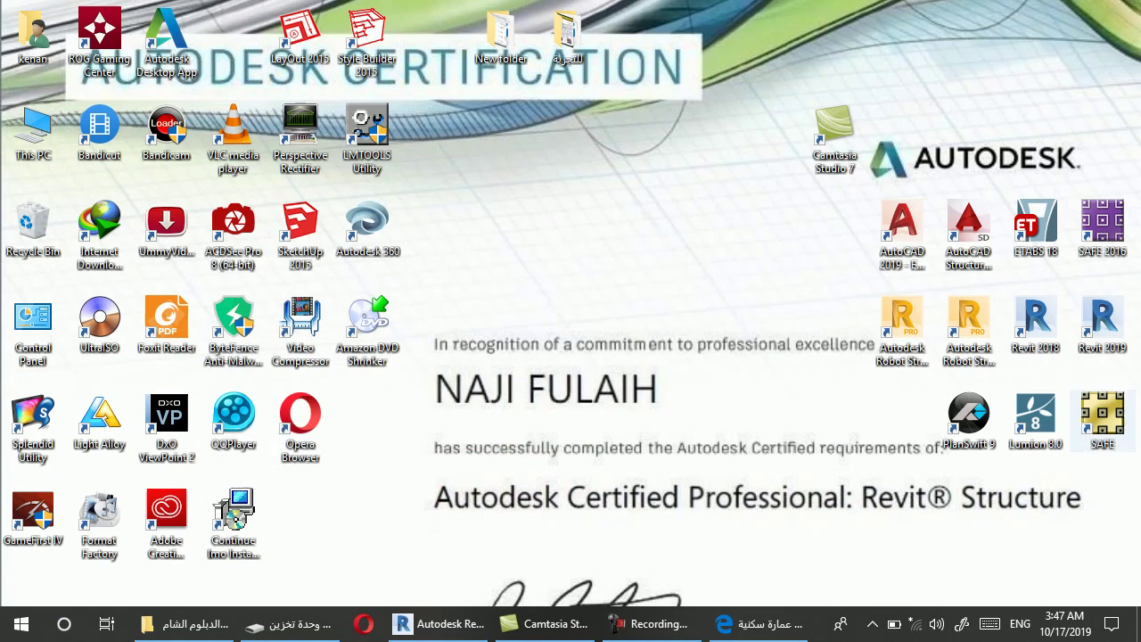
double_click(1036, 414)
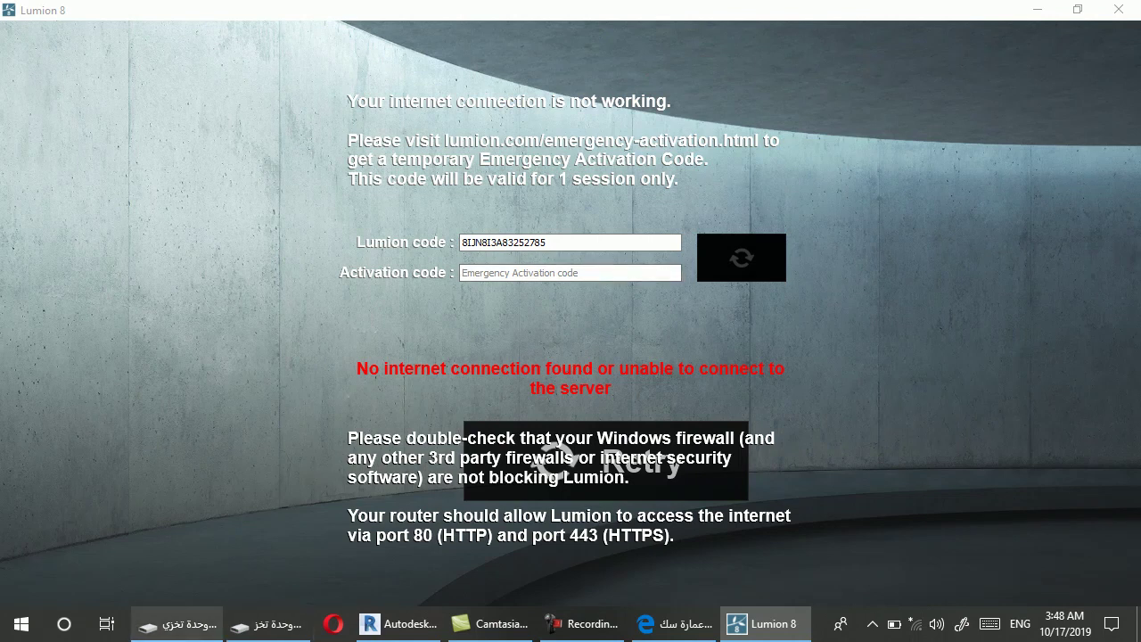
Open the LUMION 8 SERIAL NUMBER file in D:\برامج هندسية\Lumion8 and select its text
click(128, 555)
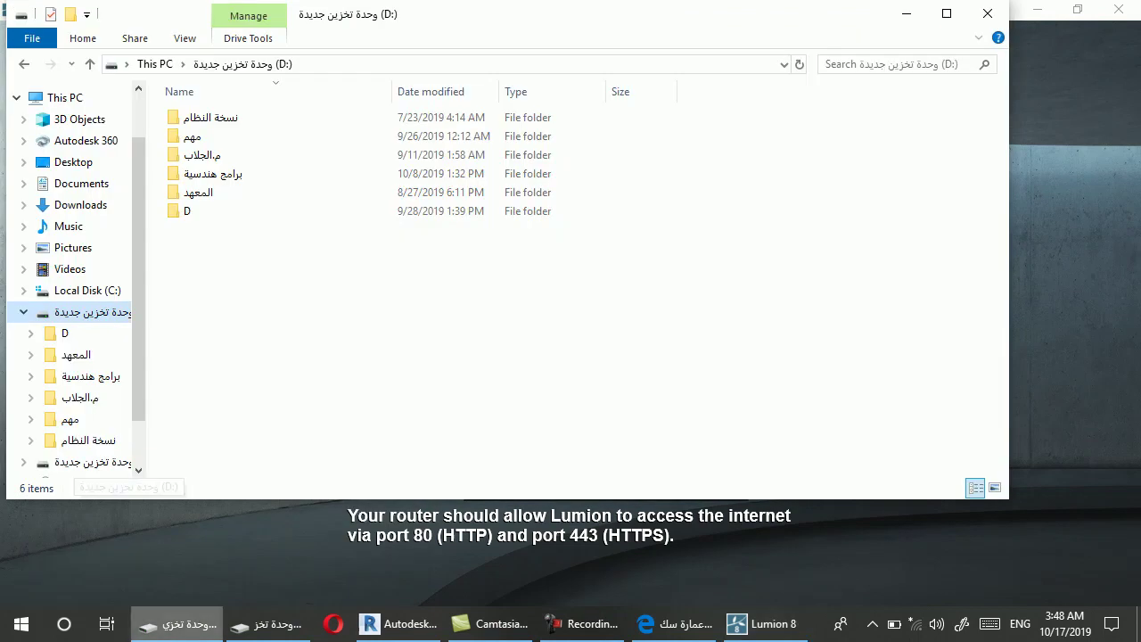
double_click(214, 173)
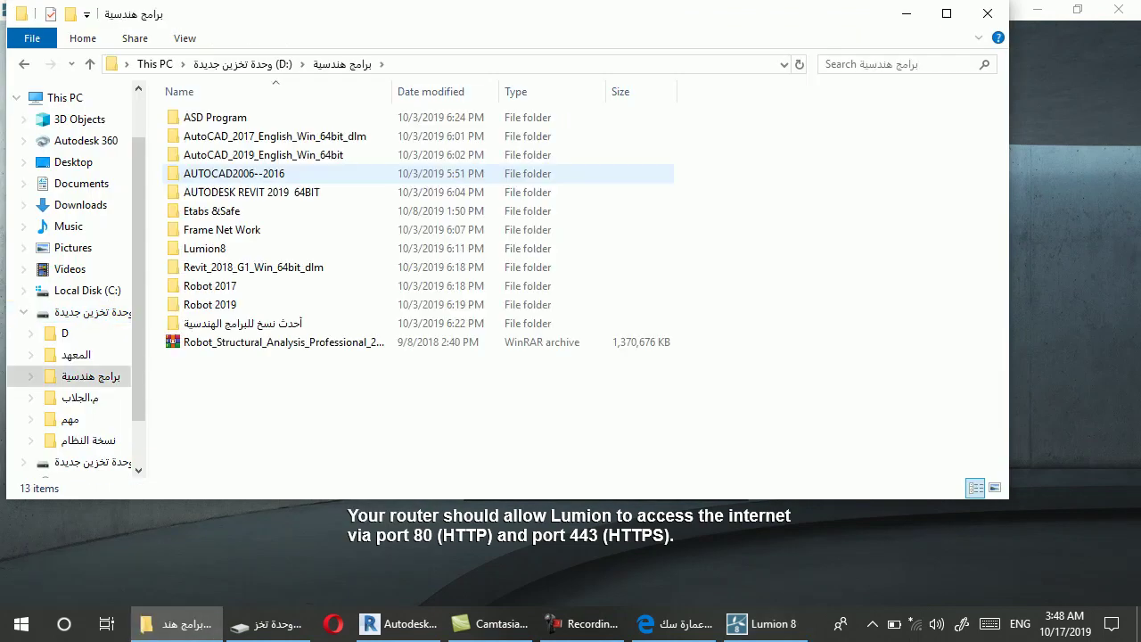
double_click(204, 248)
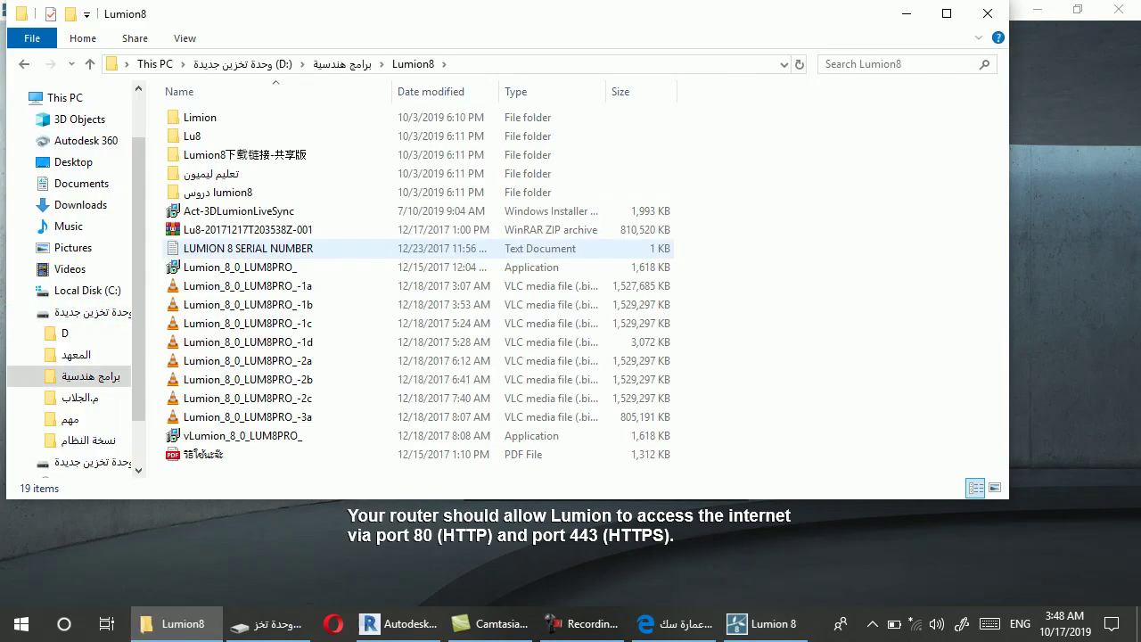
double_click(248, 248)
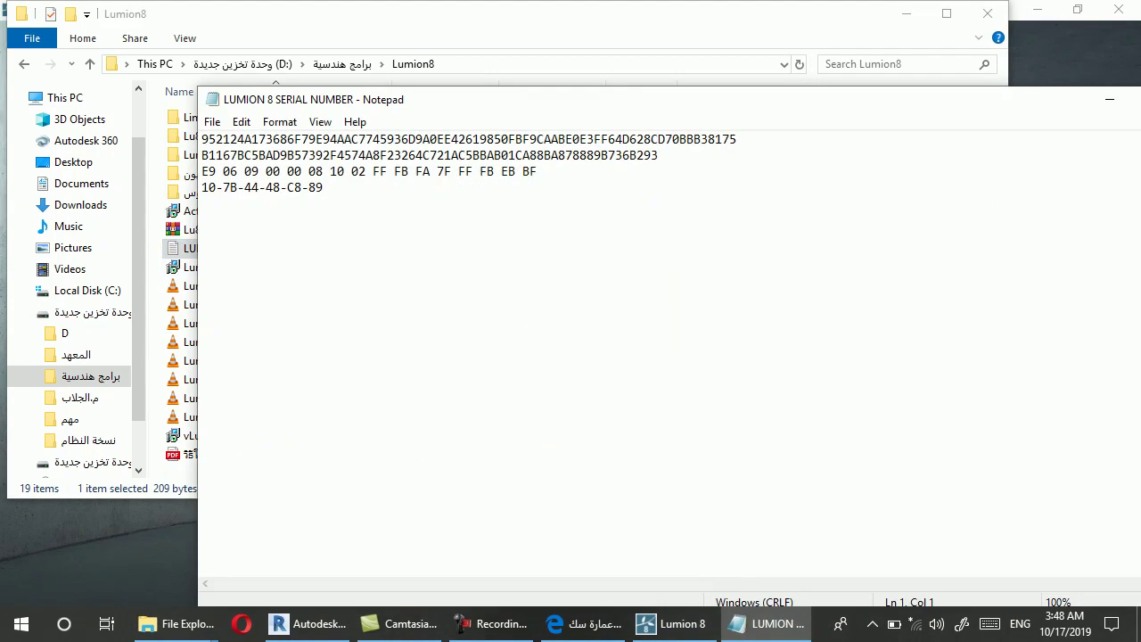
key(ctrl+a)
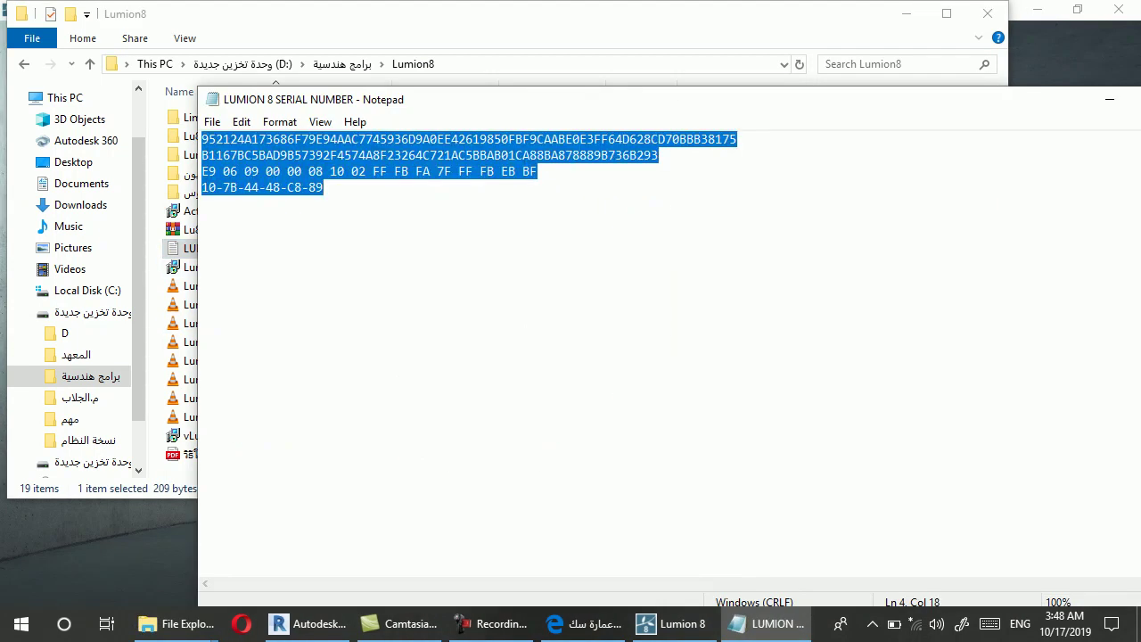
Return to Lumion's activation screen and paste the activation code into its field
click(1110, 99)
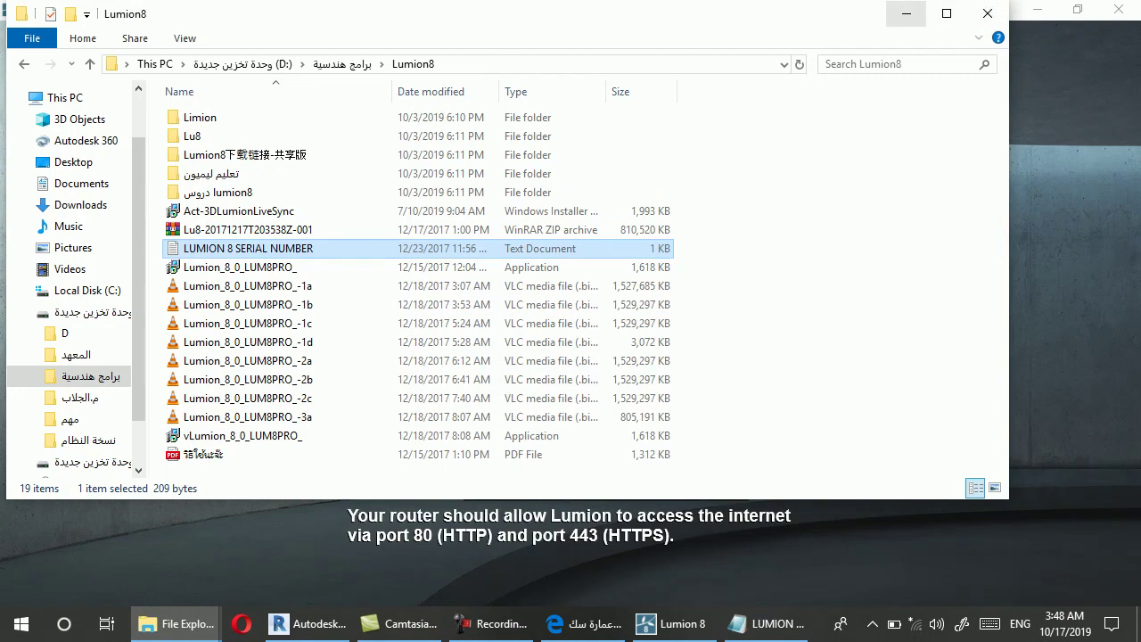
click(906, 14)
click(570, 273)
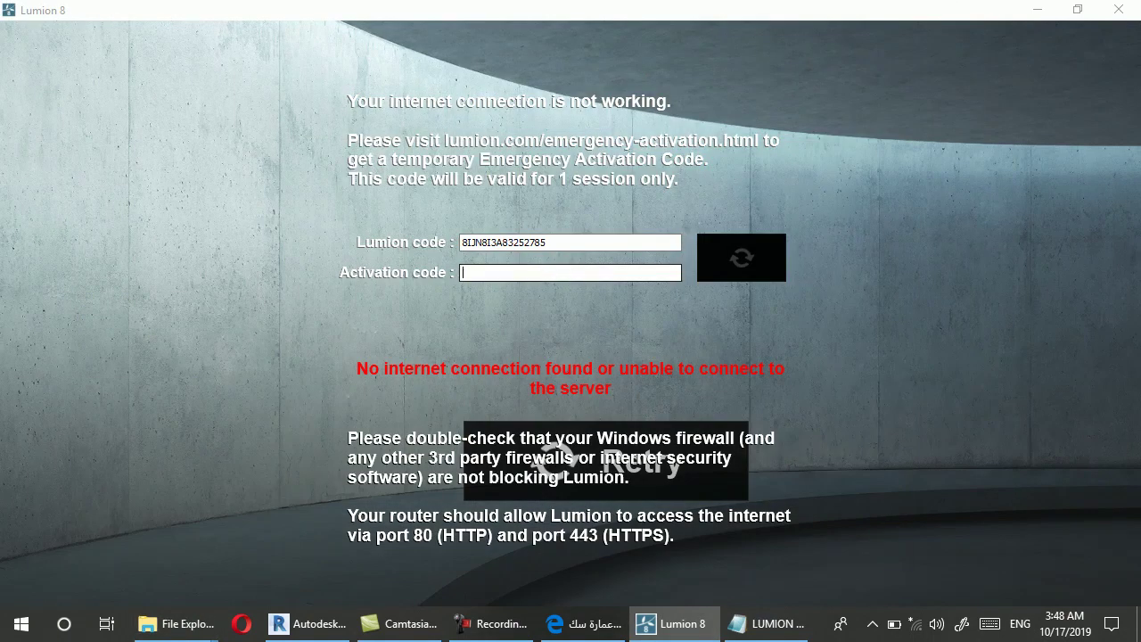
key(ctrl+v)
Submit the activation code and start a new scene from the sunny grassland preset
click(741, 257)
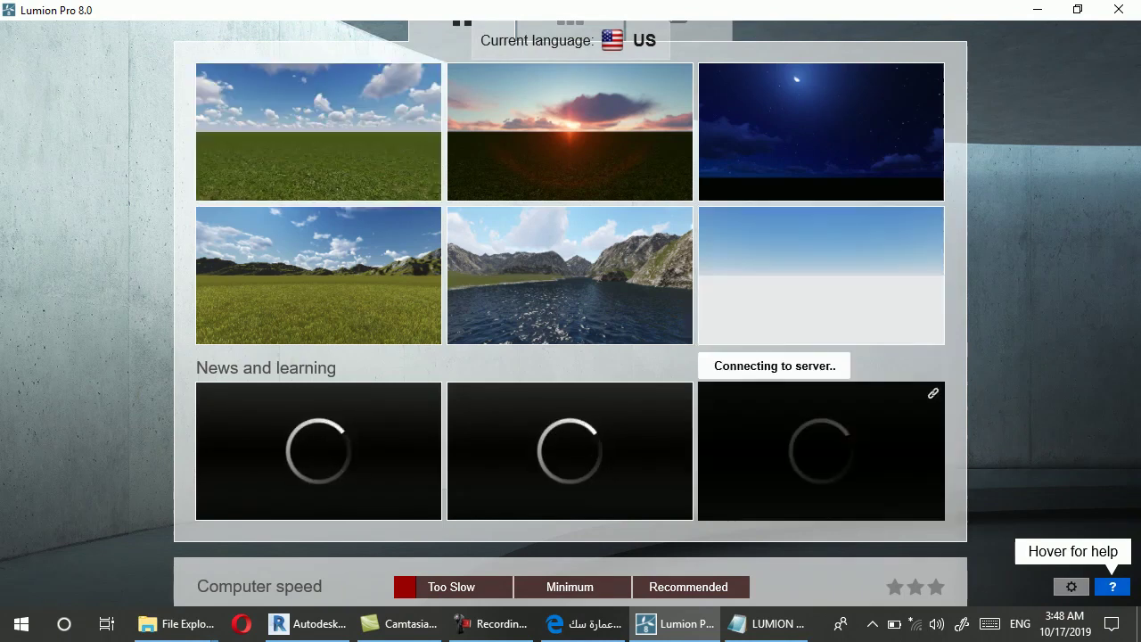
click(318, 131)
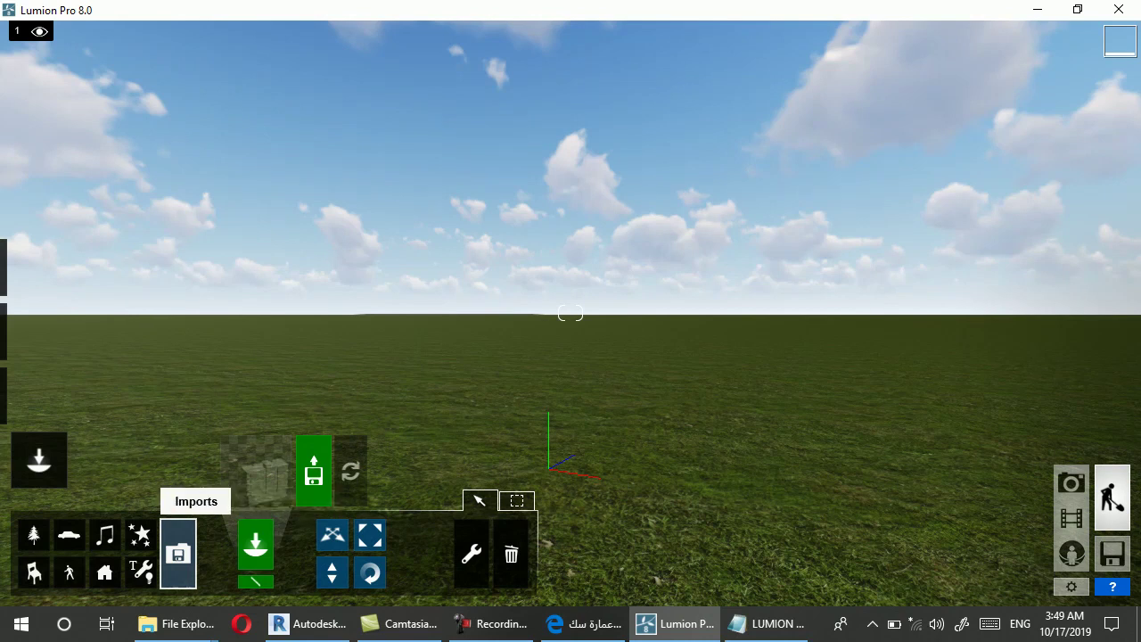
Start a model import and browse to E: > الدبلوم الشامل 2019 > Revit Architecture to pick the exported .dae file
click(313, 470)
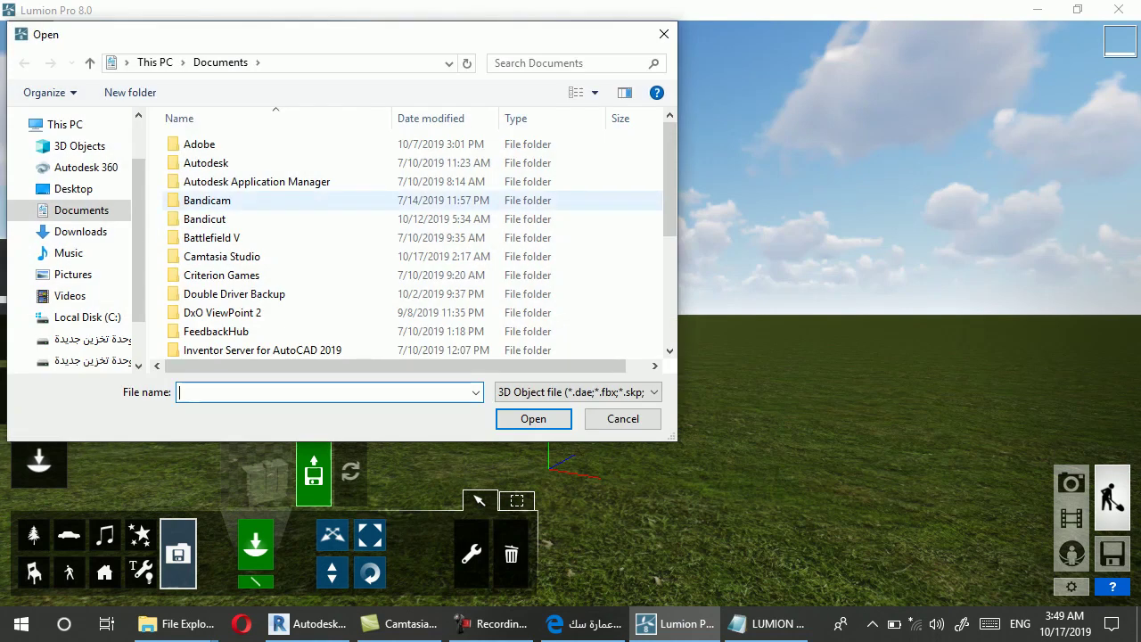
click(64, 124)
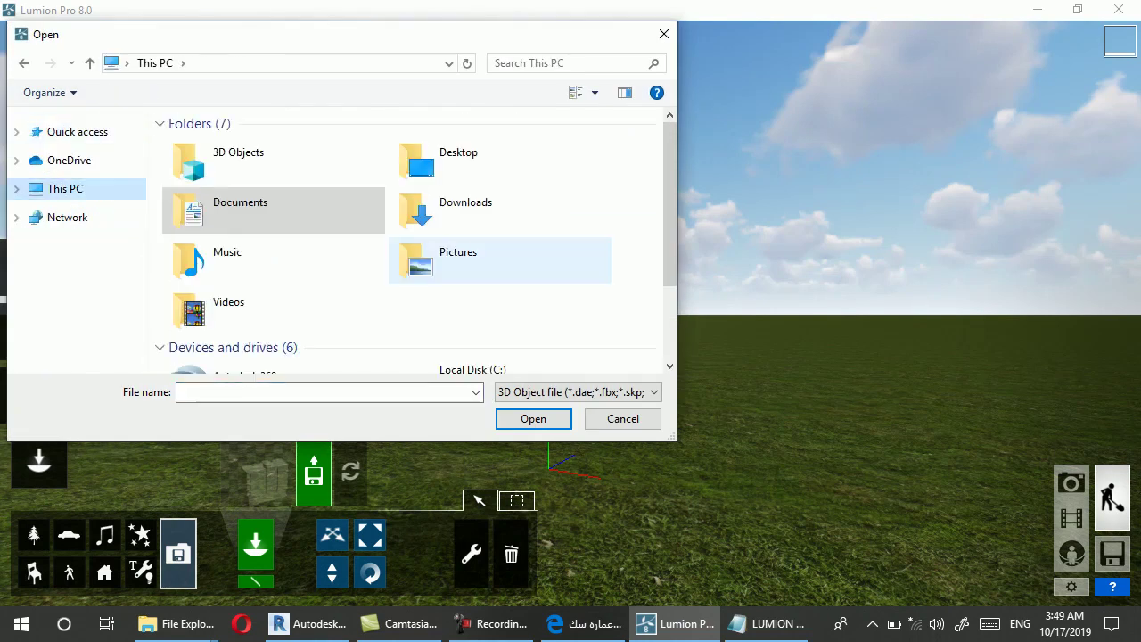
scroll(499, 267, down, 3)
double_click(499, 297)
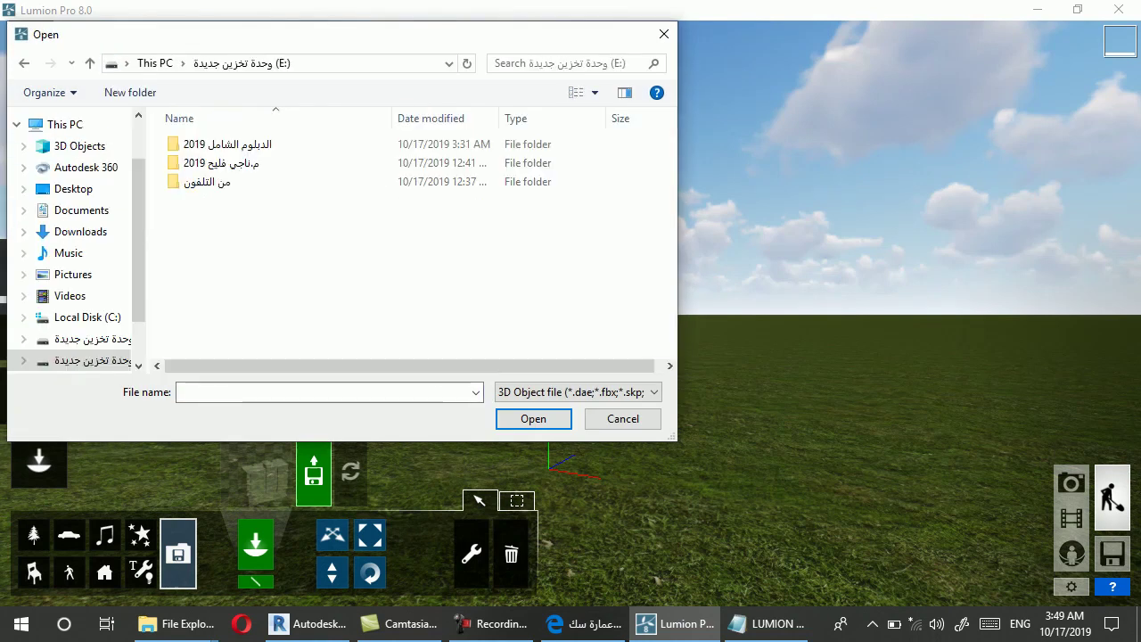
double_click(227, 144)
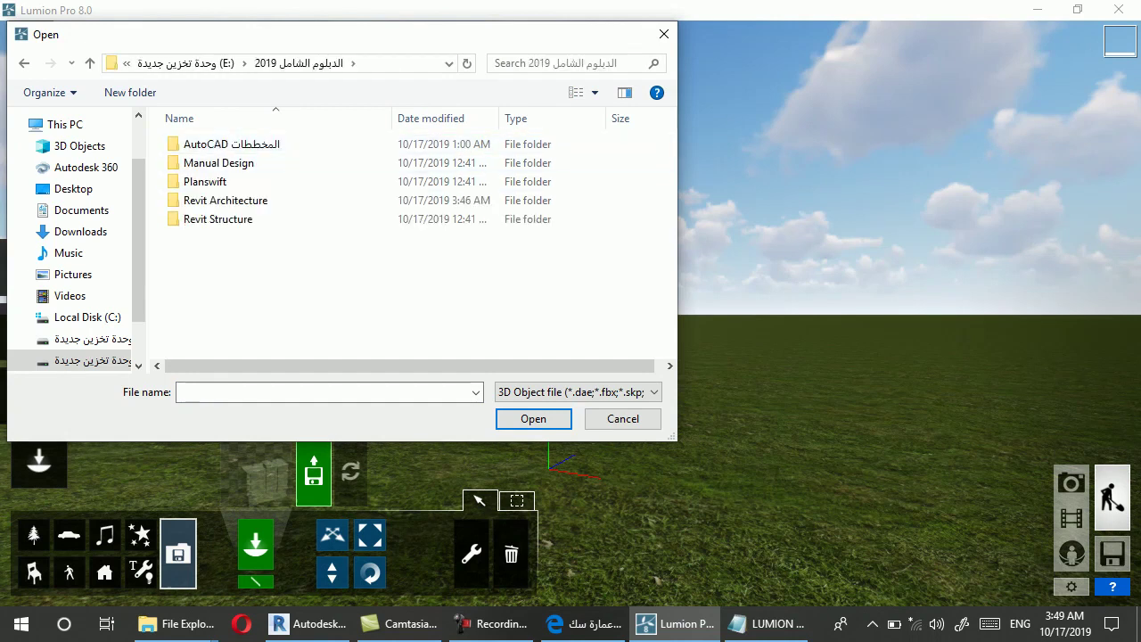
double_click(226, 200)
click(215, 181)
Open the عمارة سكنية -2.dae model, keeping Main (default) as its category folder
click(533, 418)
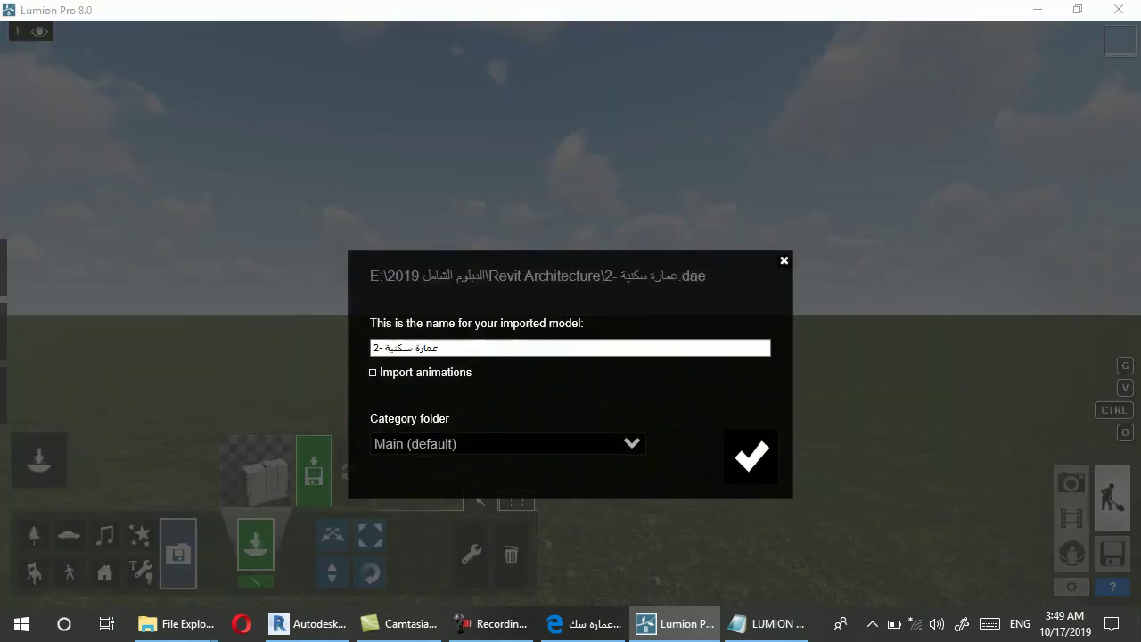
click(499, 443)
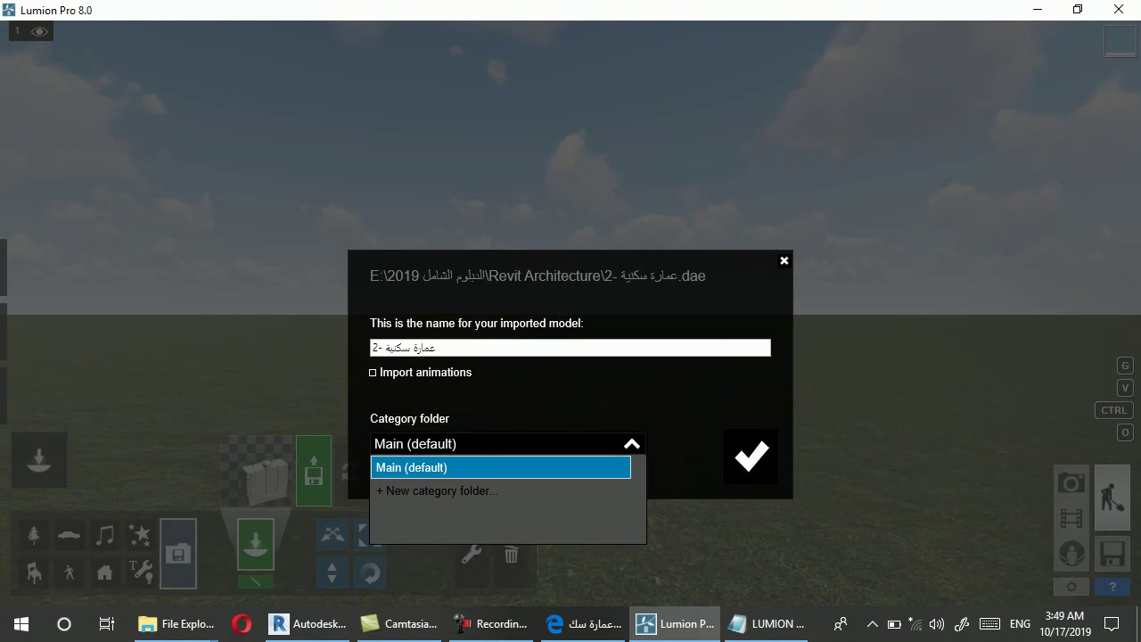
click(500, 467)
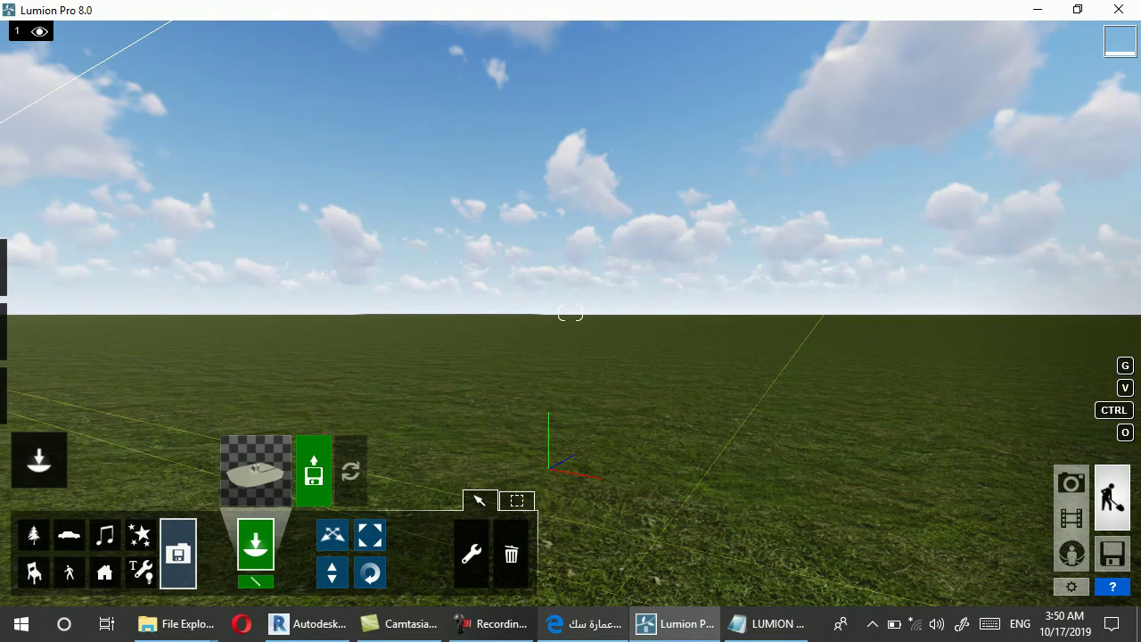
Place the apartment building in the scene and swing the sun round toward the north-west
click(499, 623)
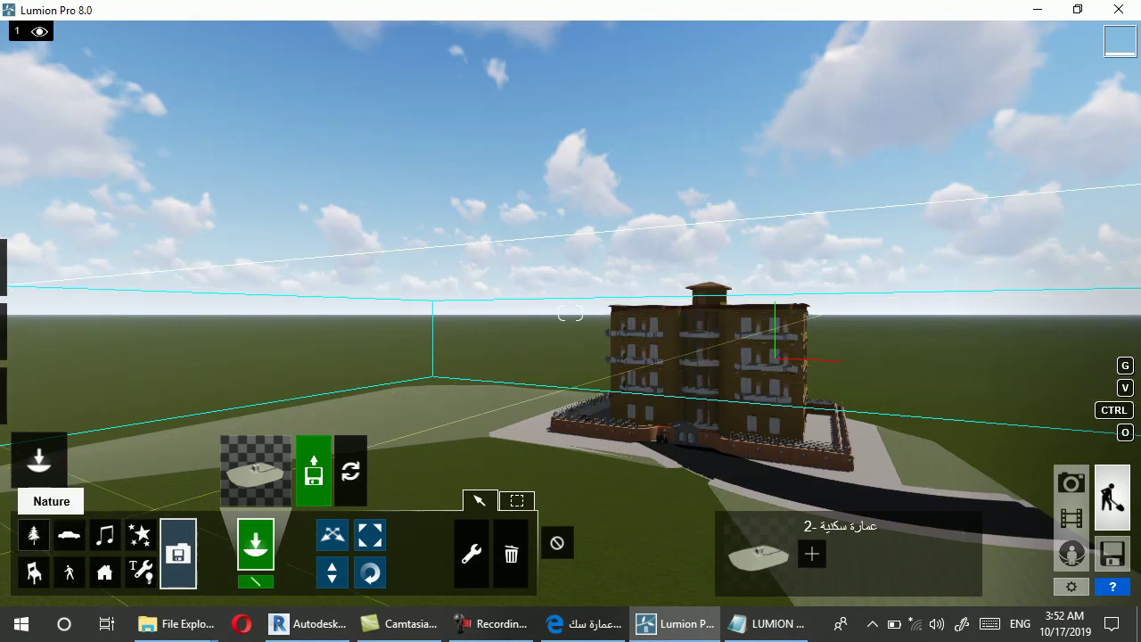
click(39, 268)
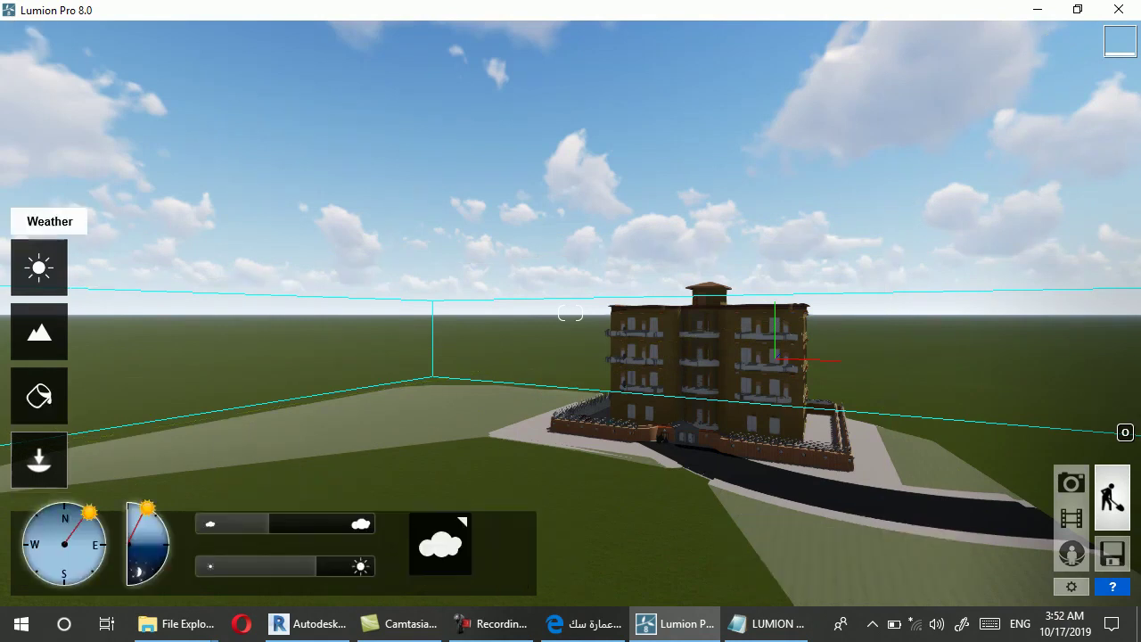
mouse_move(89, 513)
mouse_down()
mouse_move(55, 584)
mouse_move(91, 575)
mouse_up()
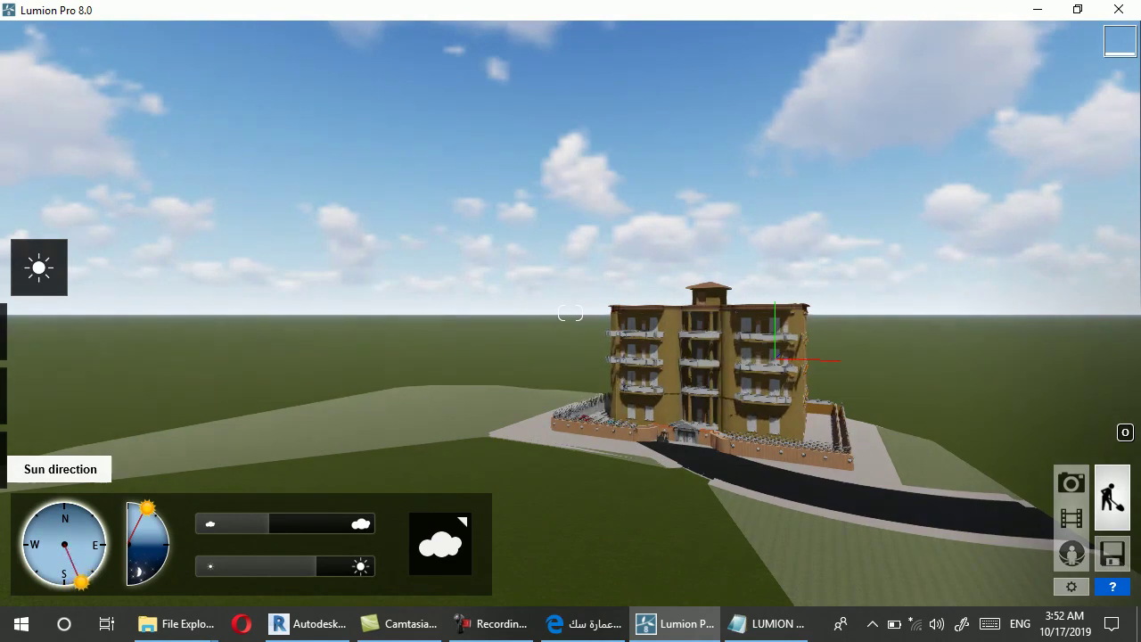
mouse_move(91, 575)
mouse_down()
mouse_move(106, 540)
mouse_move(45, 509)
mouse_up()
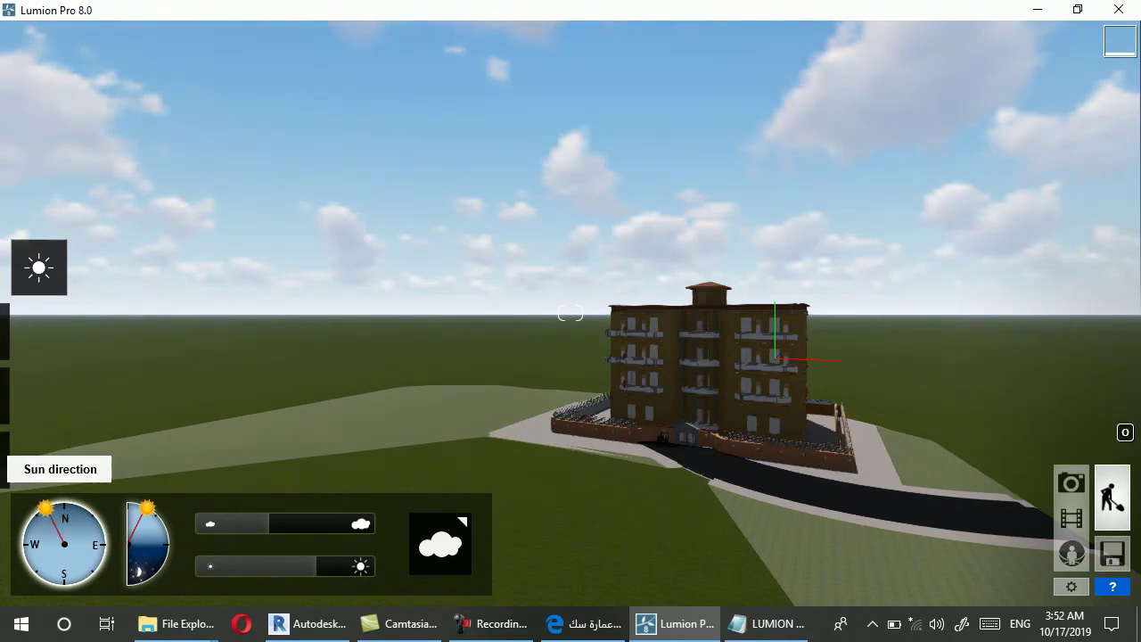
mouse_move(45, 509)
mouse_down()
mouse_move(27, 524)
mouse_move(30, 568)
mouse_up()
Raise the sun high for full daylight and fine-tune its direction on the compass
mouse_move(147, 508)
mouse_down()
mouse_move(139, 584)
mouse_move(127, 586)
mouse_up()
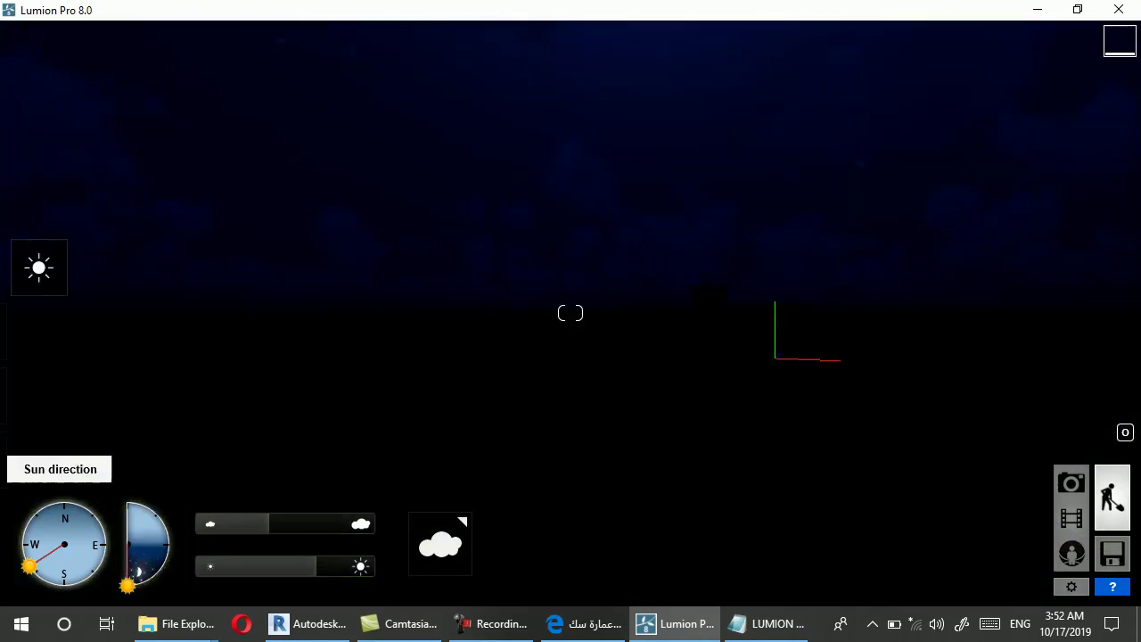
drag(29, 567, 105, 543)
mouse_move(127, 586)
mouse_down()
mouse_move(157, 517)
mouse_move(128, 504)
mouse_up()
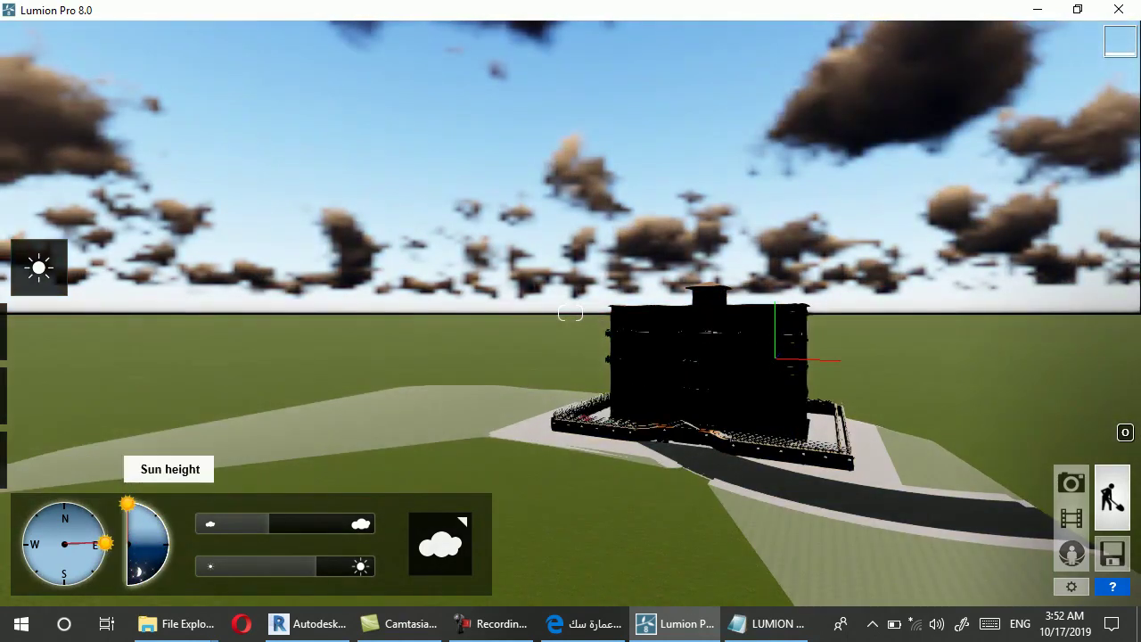
mouse_move(105, 543)
mouse_down()
mouse_move(87, 578)
mouse_move(47, 507)
mouse_up()
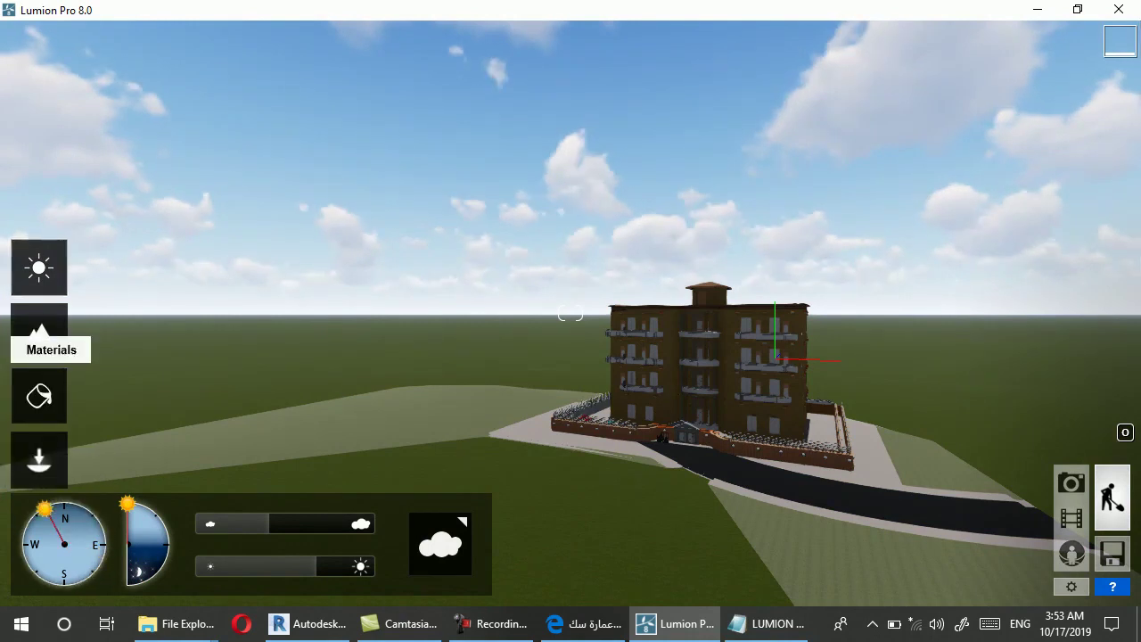
Place a Bamboo4_RT tree from the Nature library in front of the building's perimeter wall
click(38, 396)
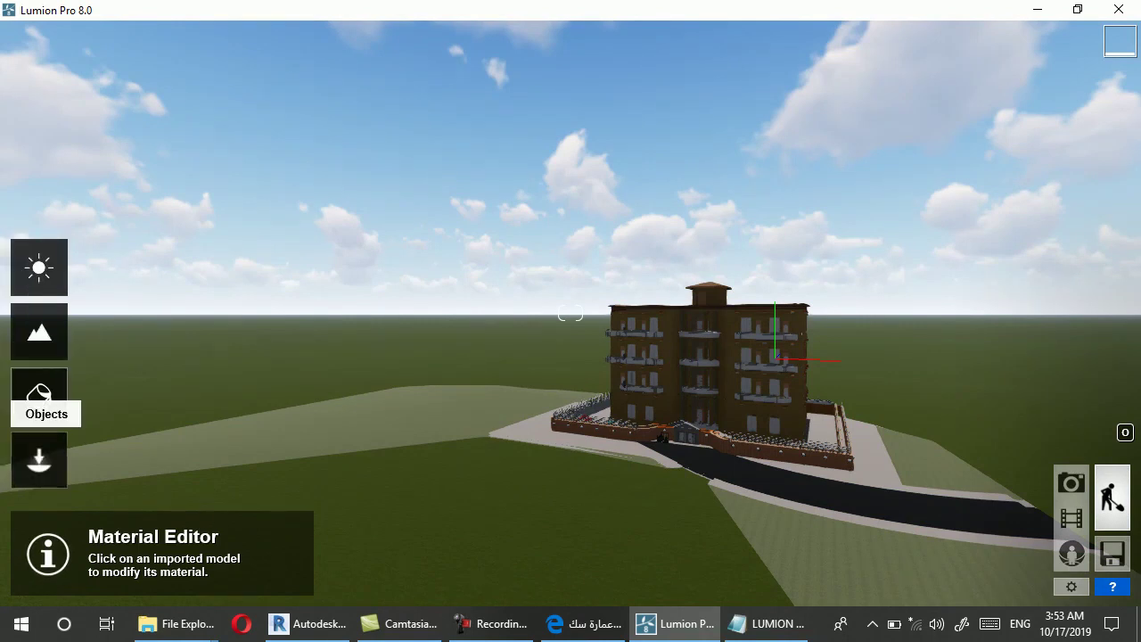
click(38, 459)
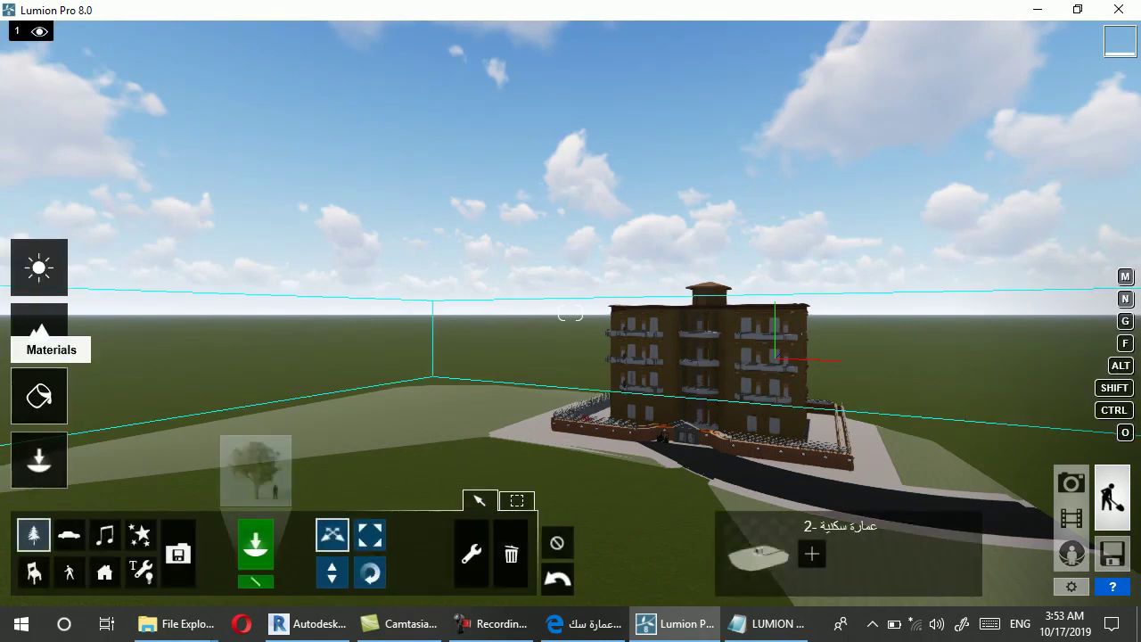
click(38, 395)
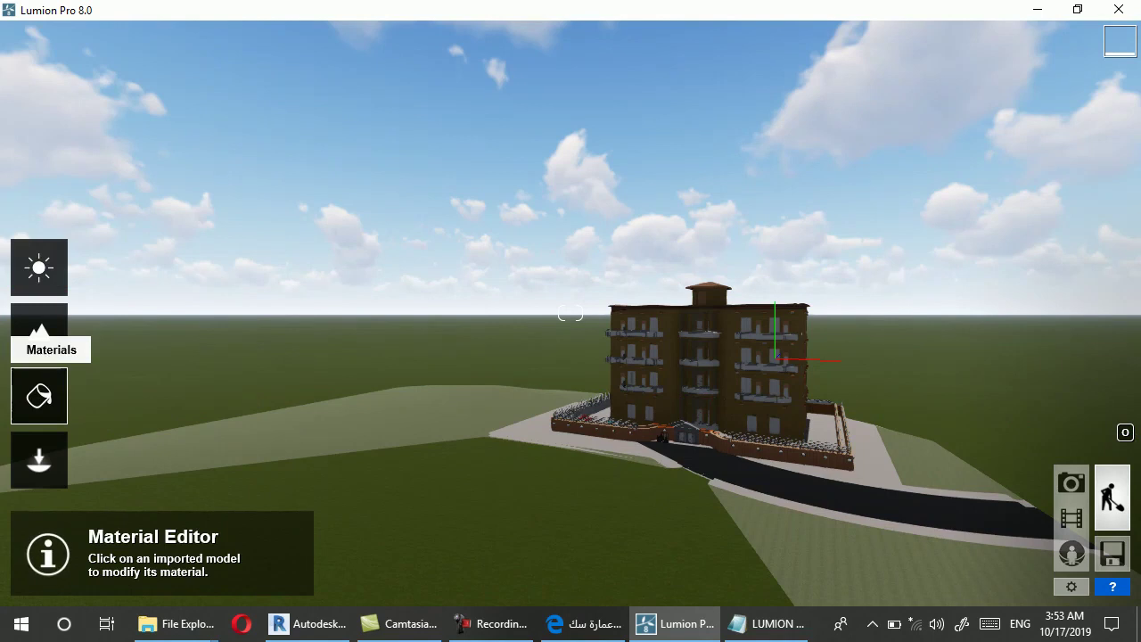
click(38, 459)
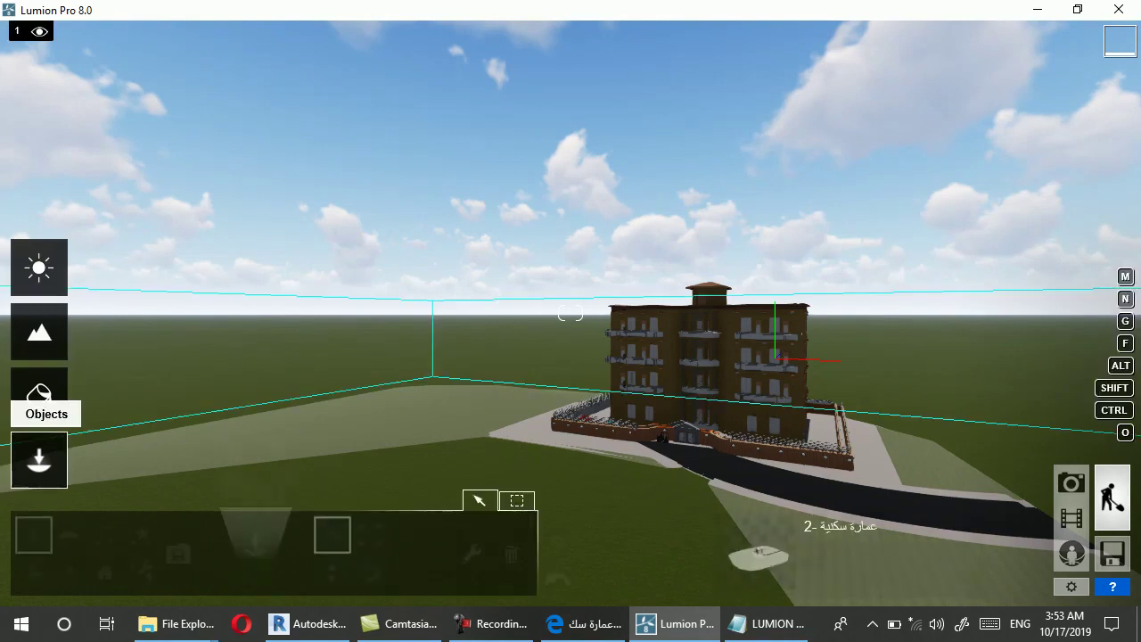
click(256, 471)
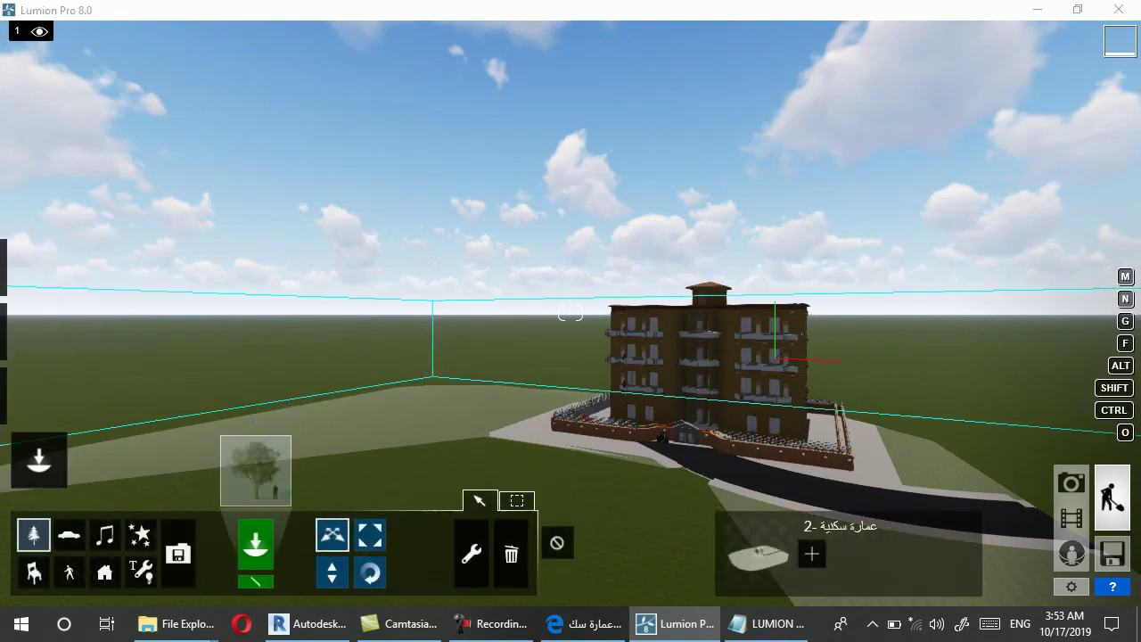
click(217, 443)
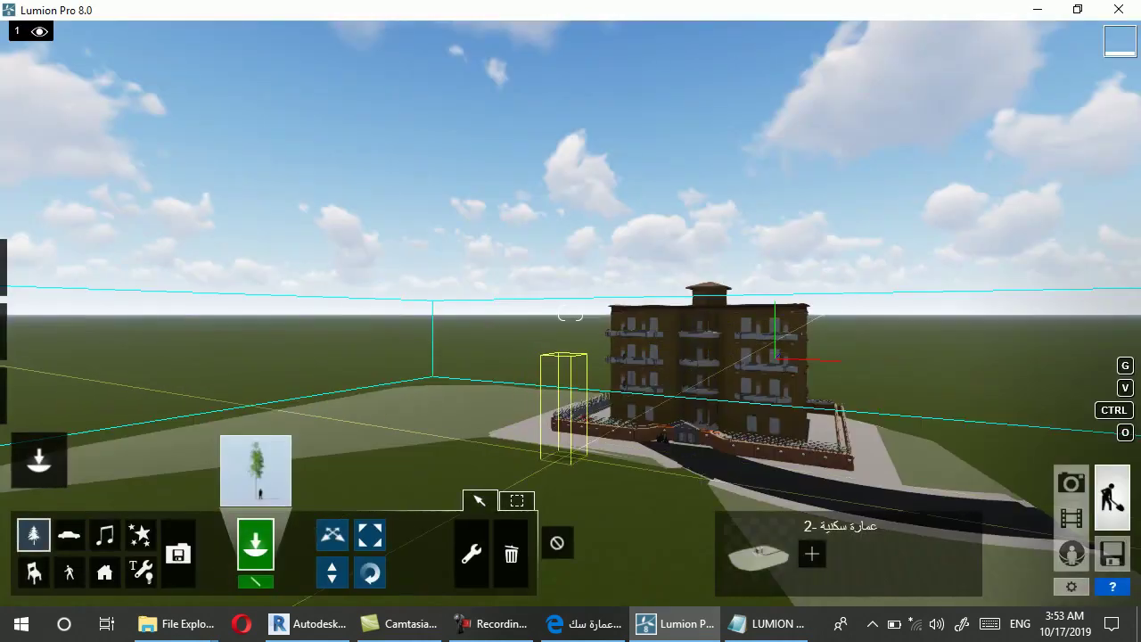
click(635, 504)
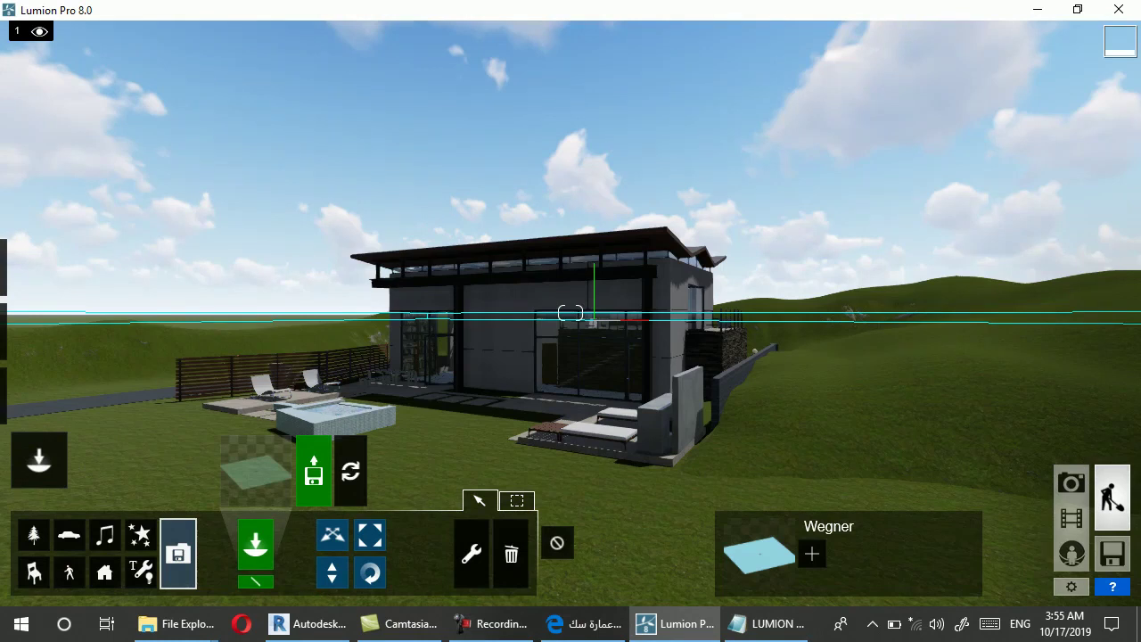
Move the camera in toward the house and back to the pool with W/S, then return to Revit
key(w)
key(w)
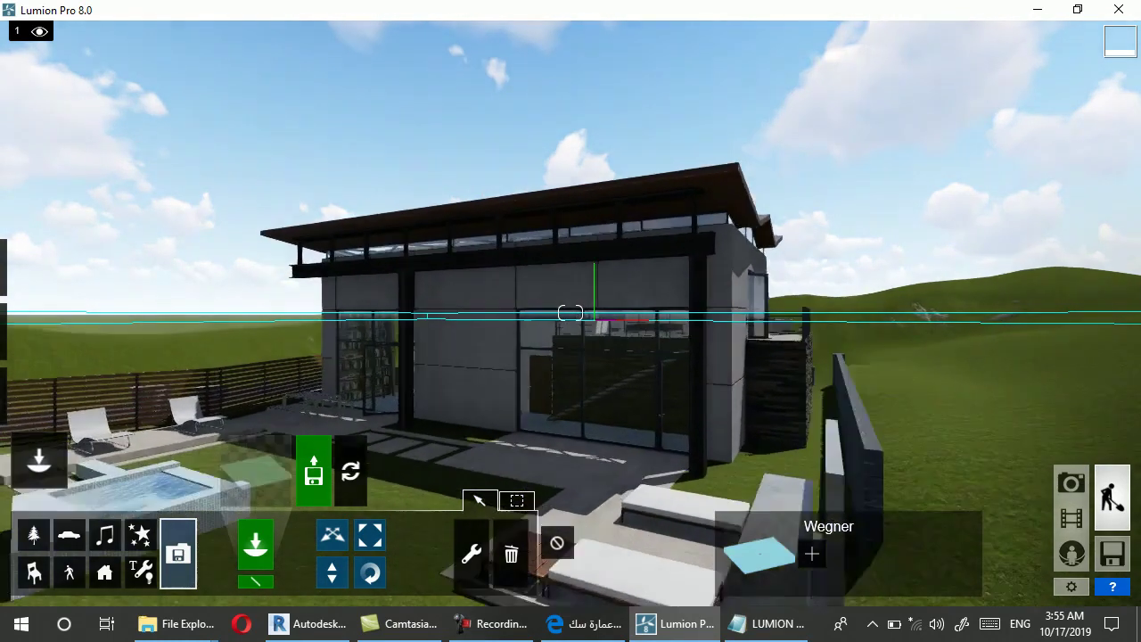
key(s)
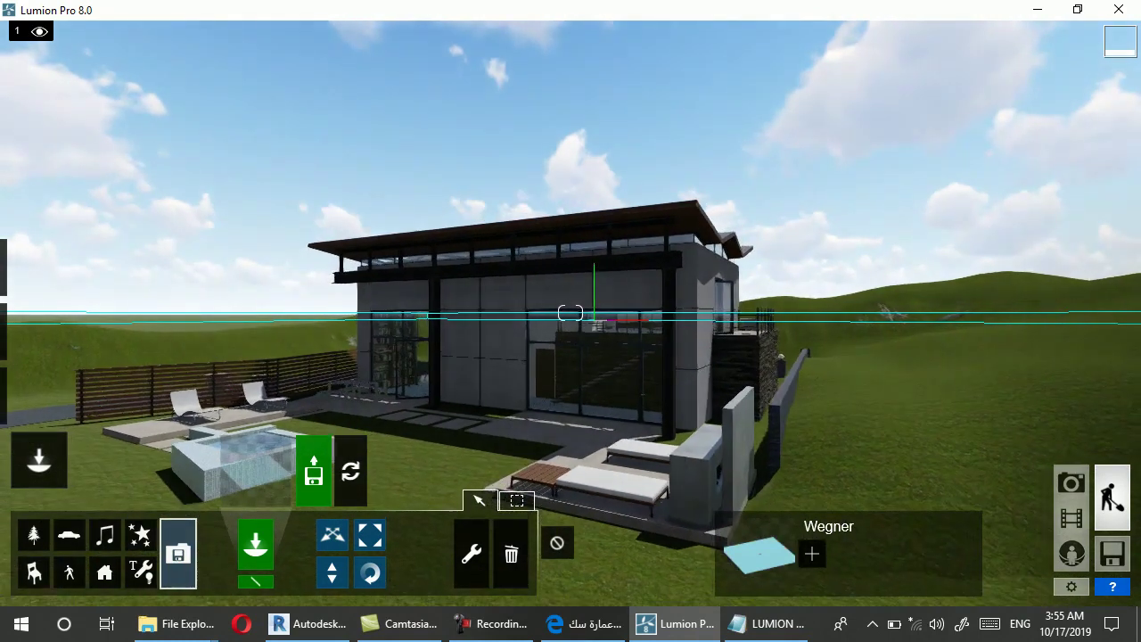
key(w)
key(s)
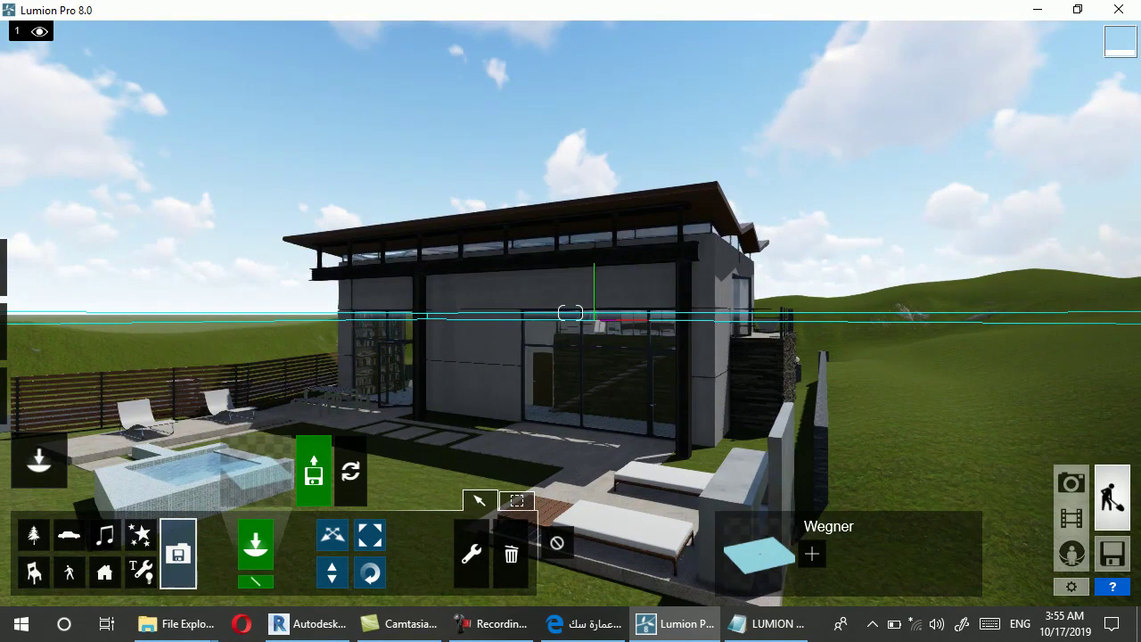
key(alt+Tab)
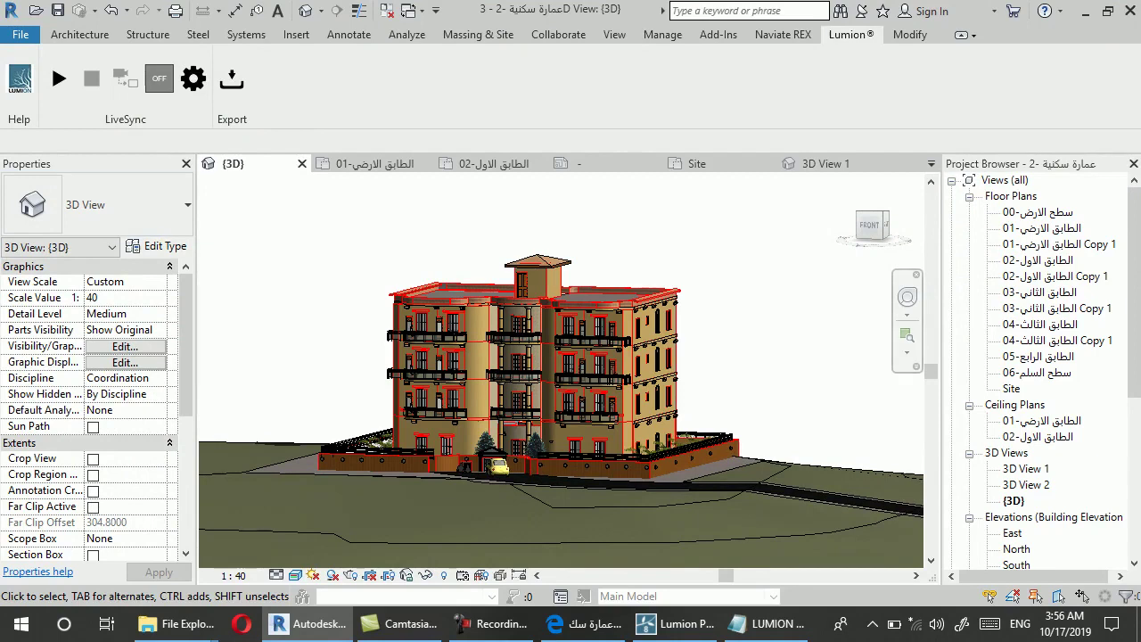
Switch the Revit ribbon to the Architecture tab
click(79, 34)
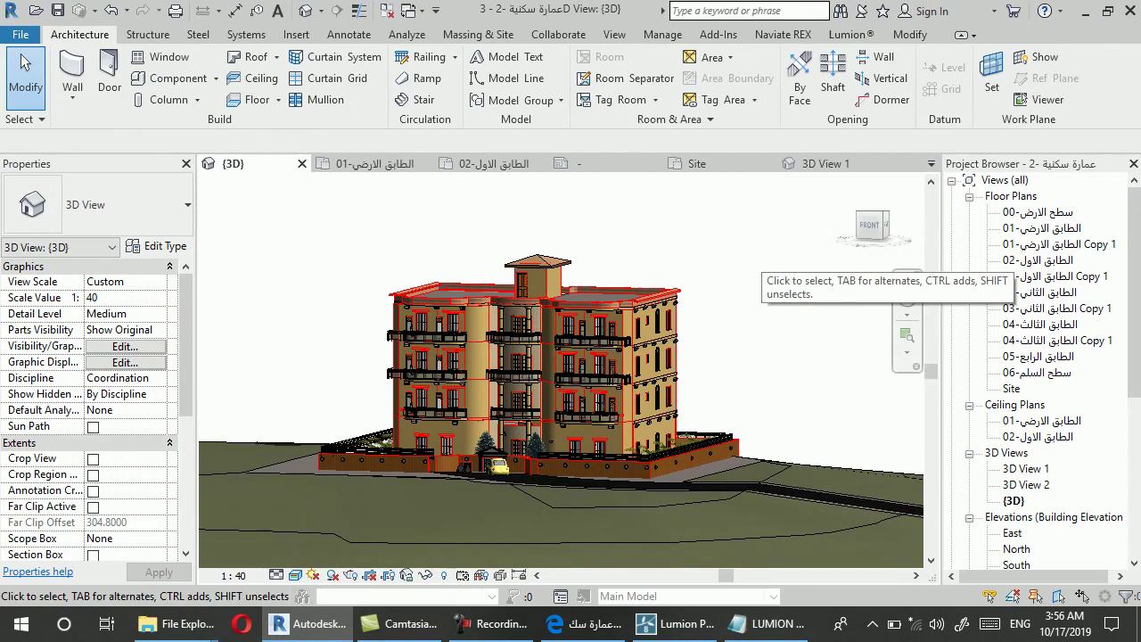